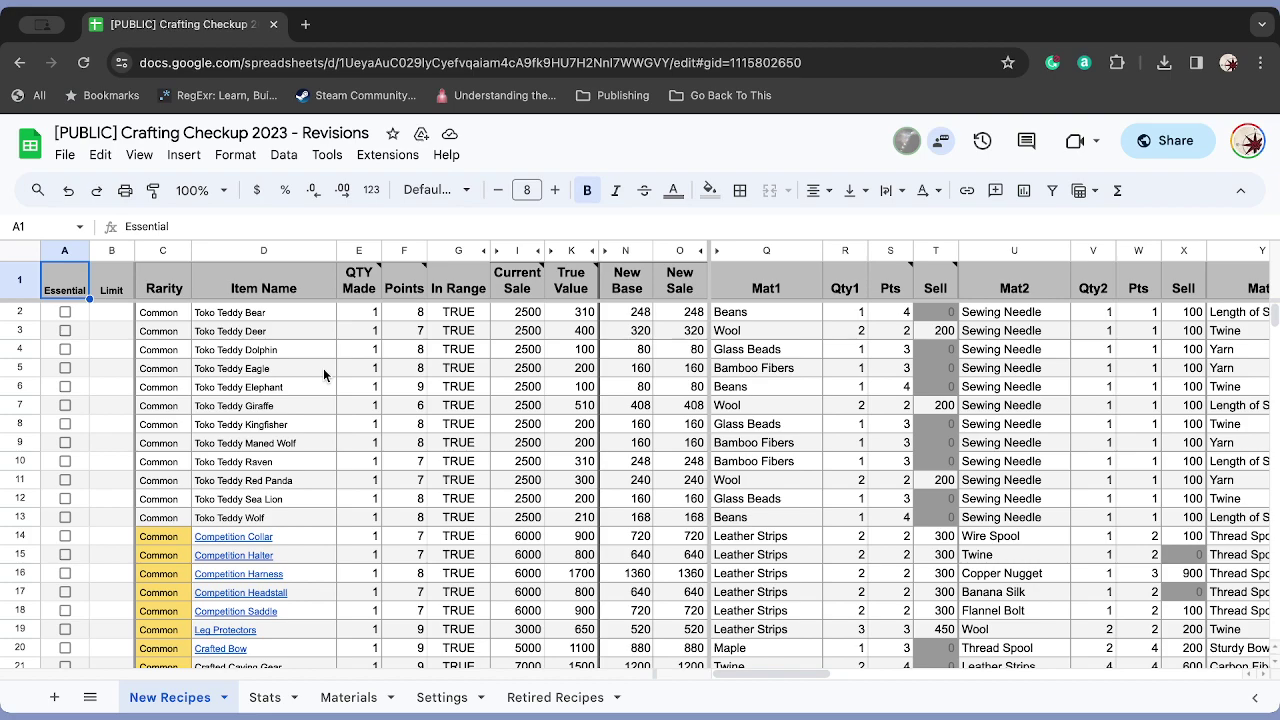
- Look through the New Recipes sheet down to the yellow-highlighted item names in rows 208 to 221
scroll(268, 455, "down", 5)
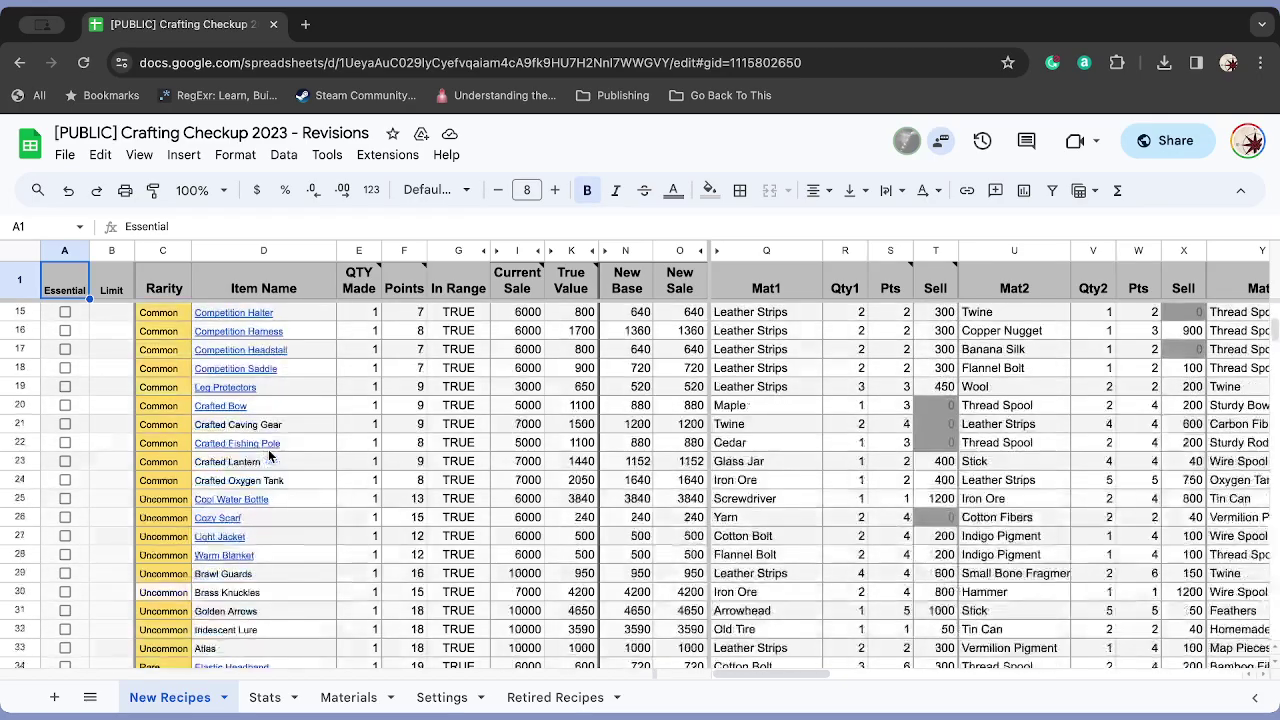
scroll(268, 455, "down", 10)
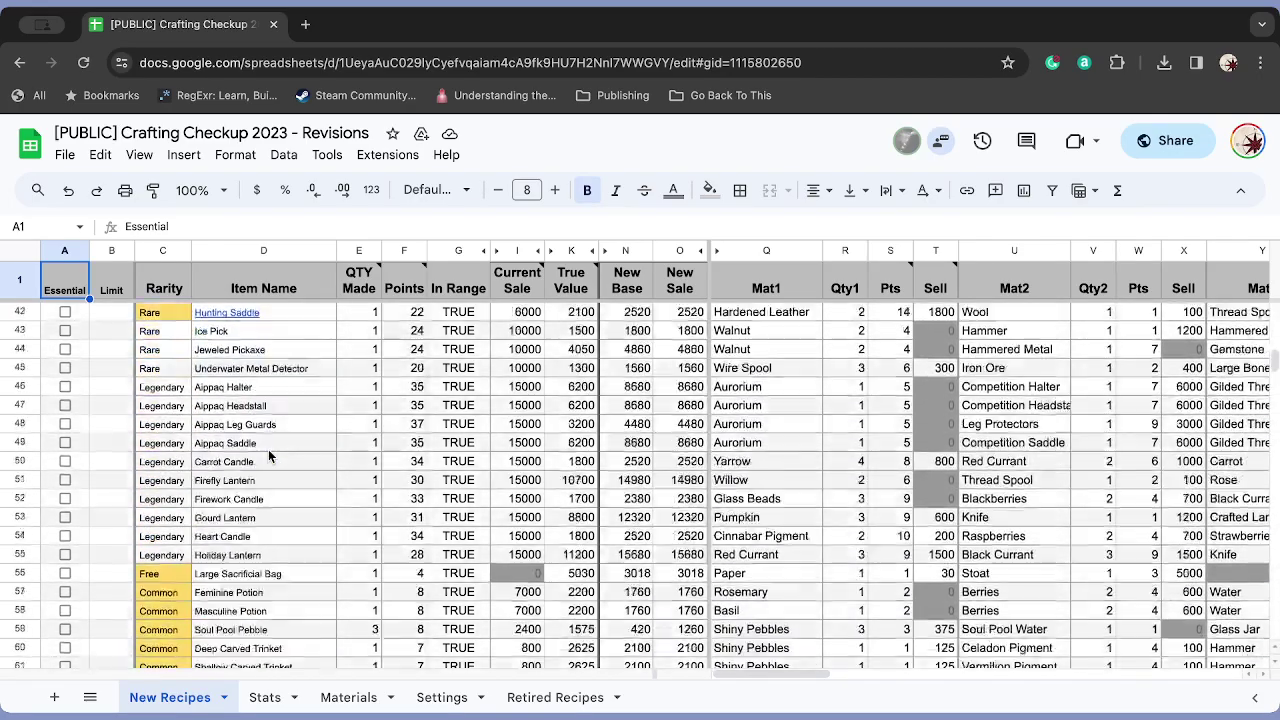
scroll(268, 455, "down", 20)
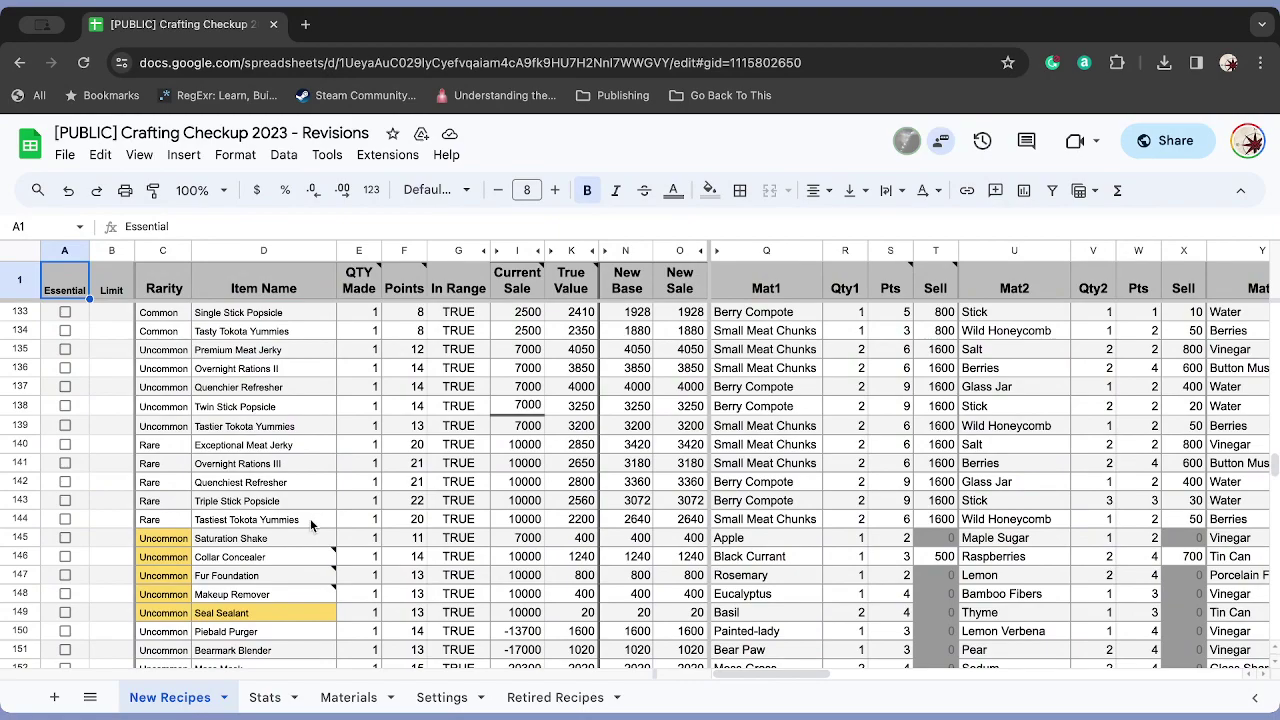
scroll(310, 518, "down", 12)
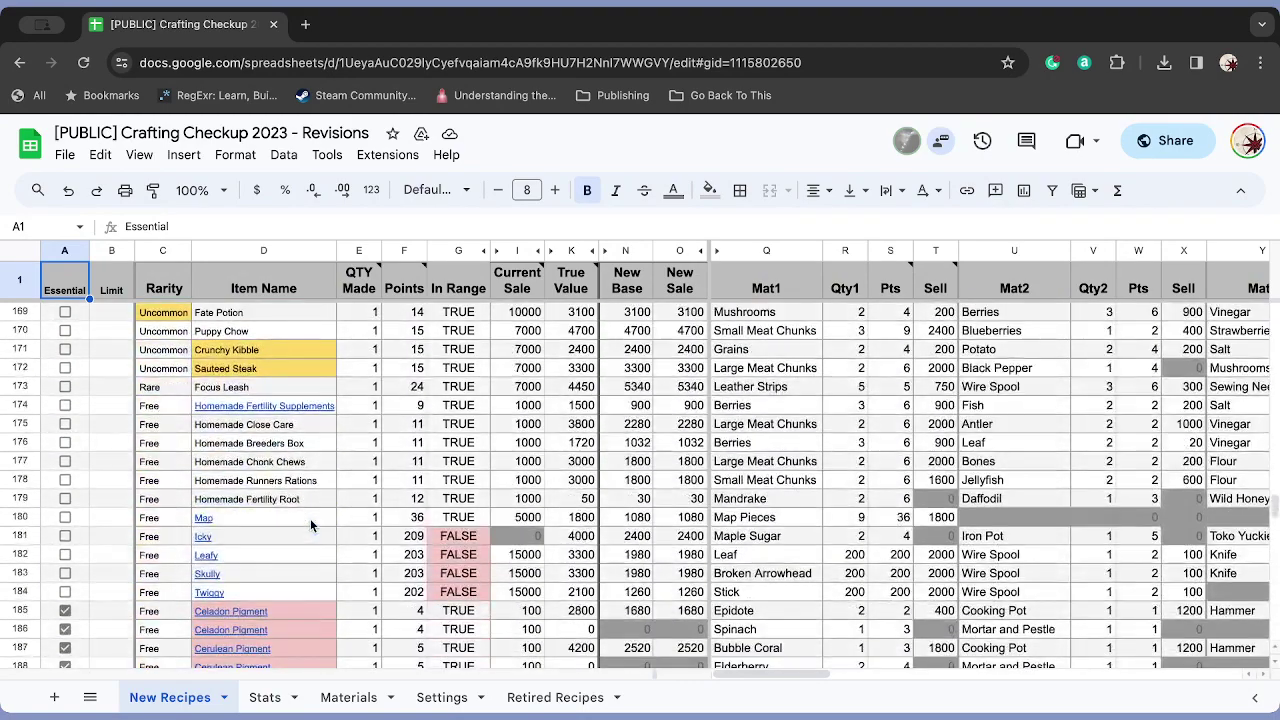
scroll(310, 518, "down", 8)
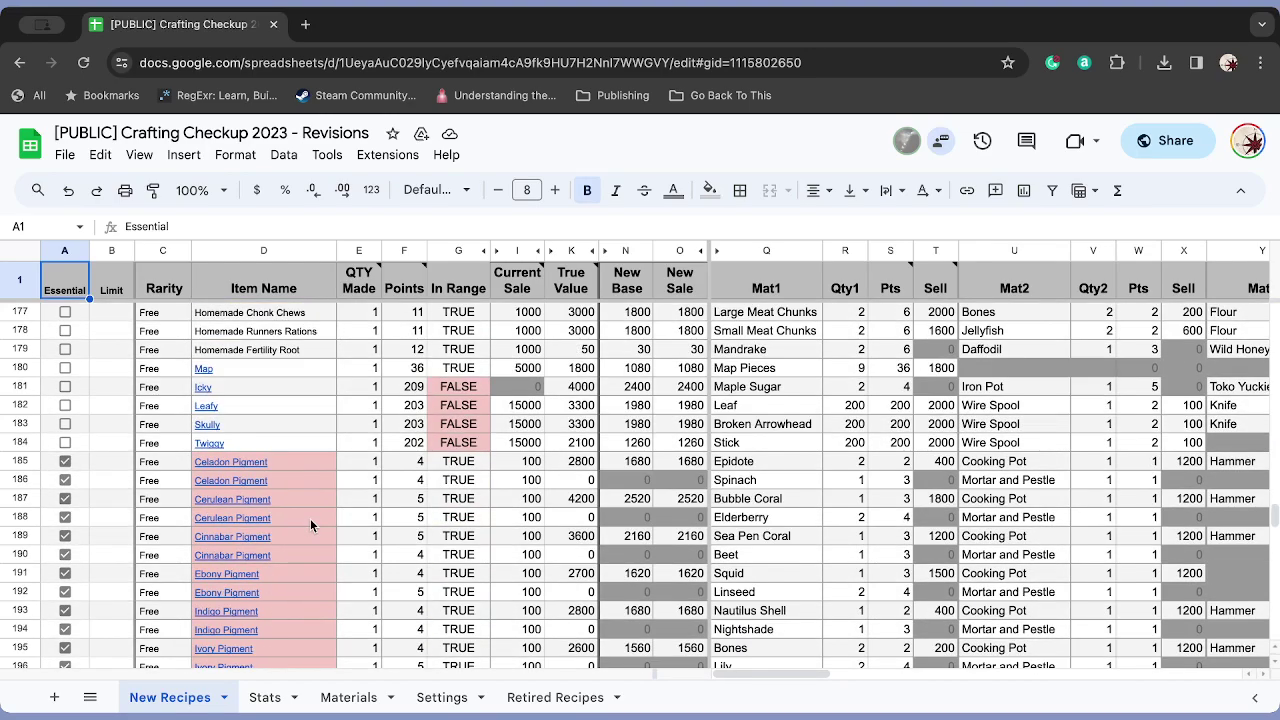
scroll(310, 518, "down", 1)
scroll(310, 518, "down", 3)
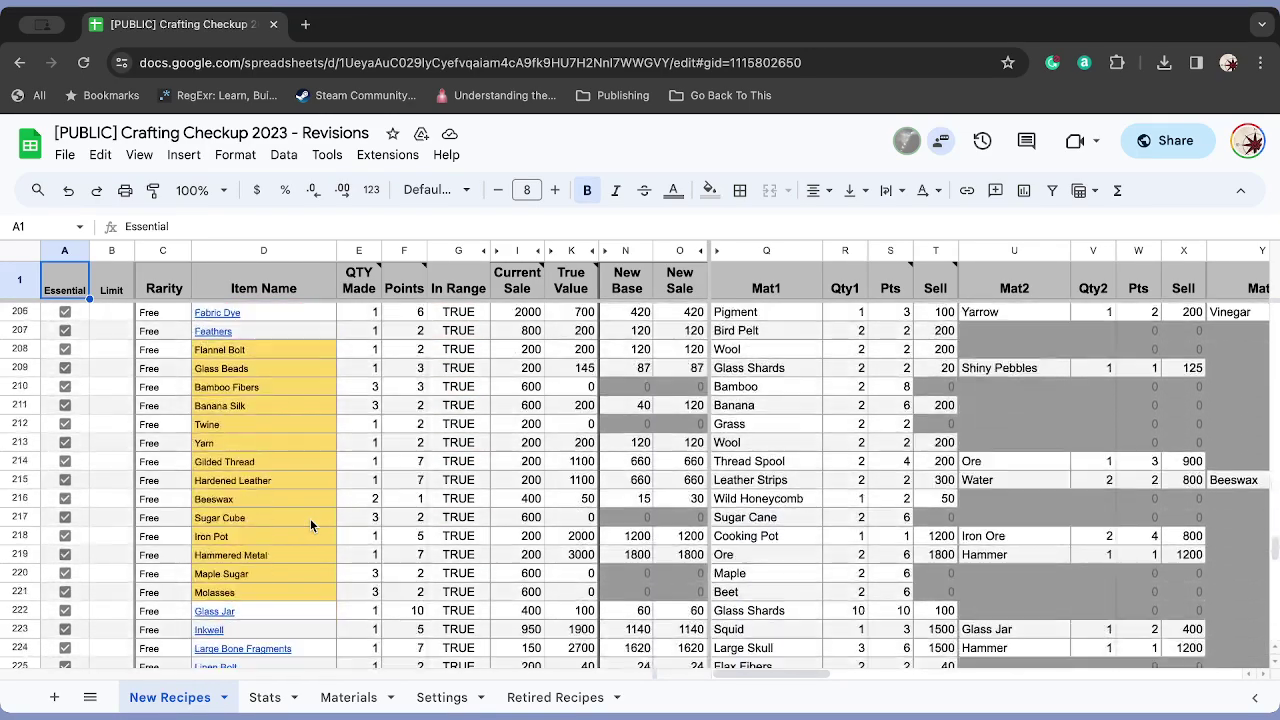
- Go through the highlighted recipes in the Item Name column one by one, from Flannel Bolt to Hammered Metal
left_click(270, 367)
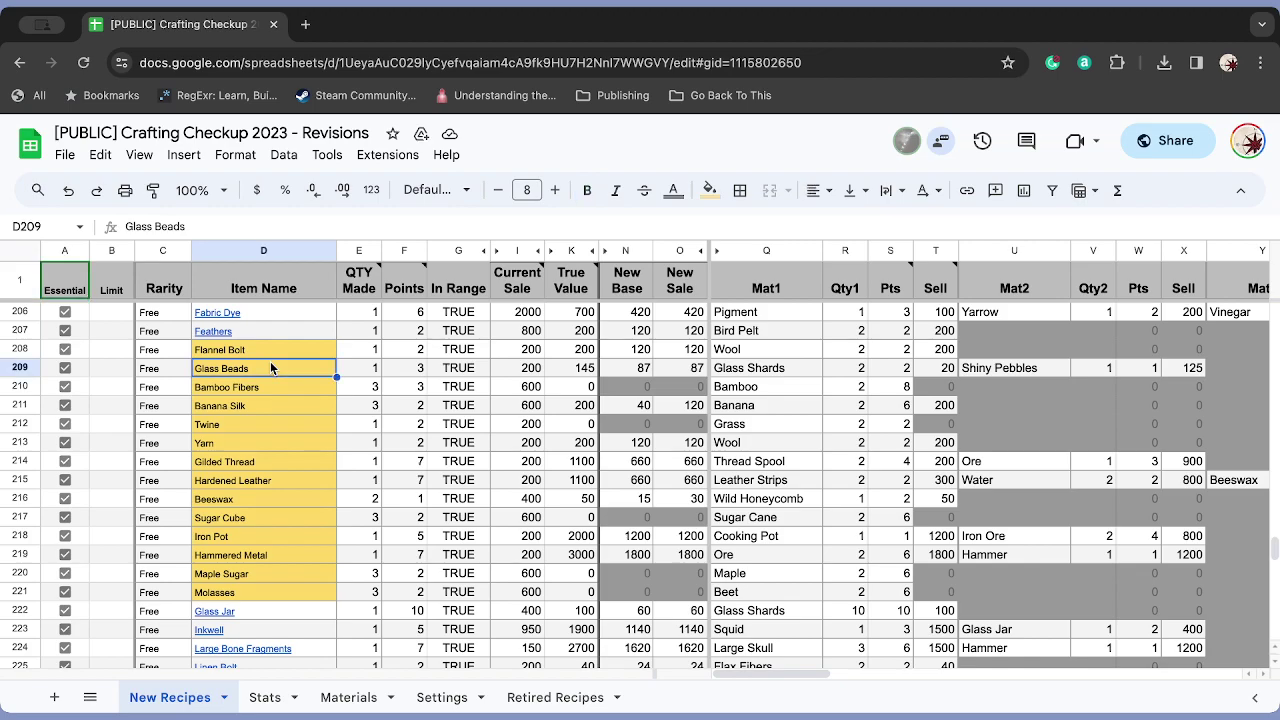
key("Up")
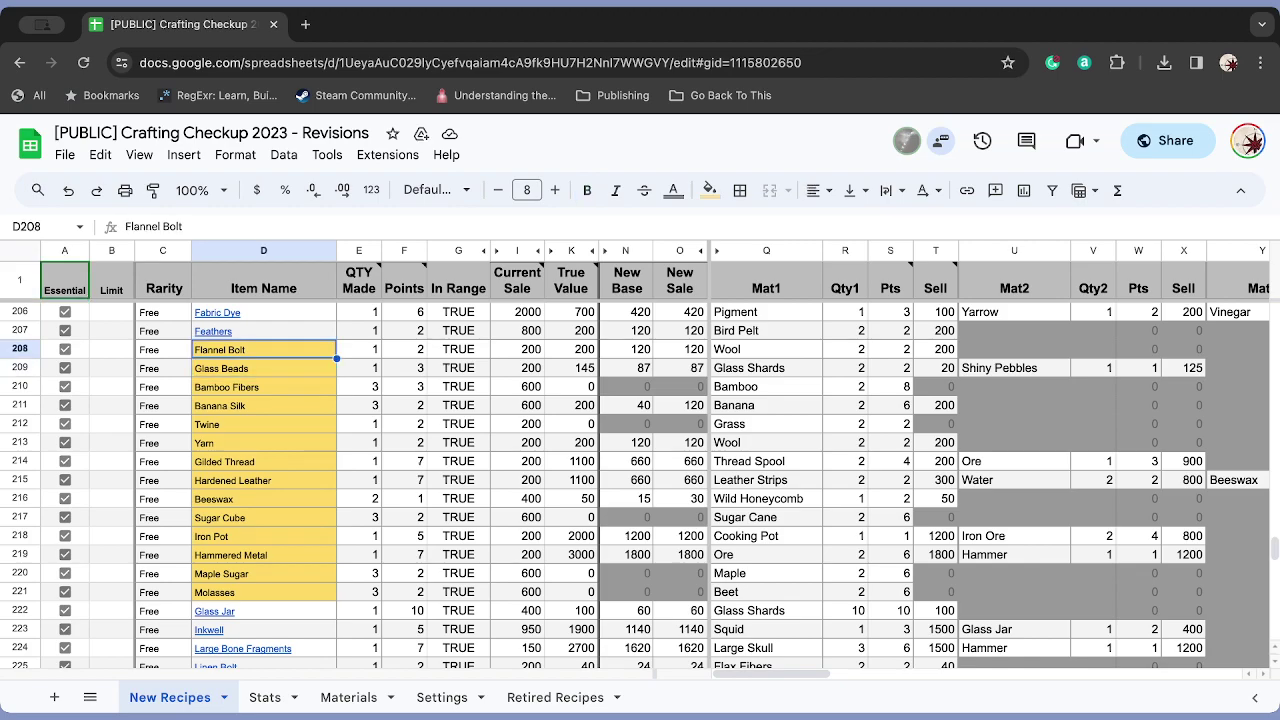
key("Down")
key("Down")
key("Down")
key("Down")
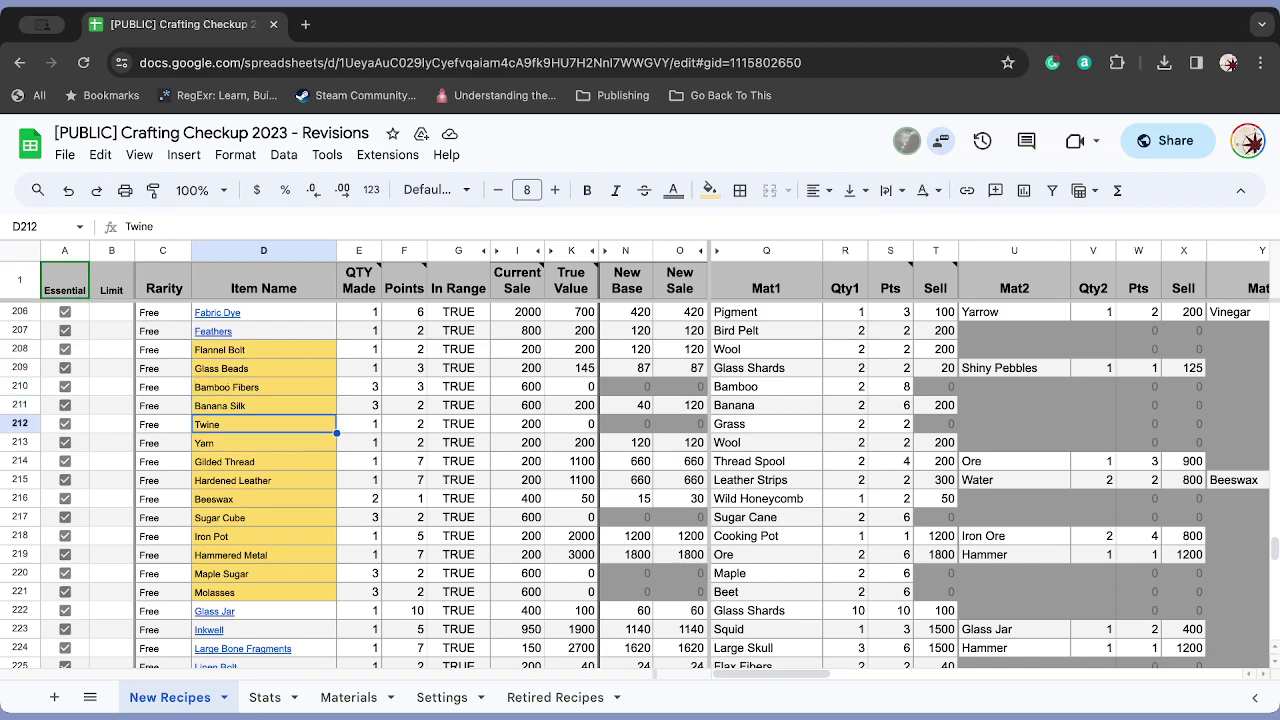
key("Up")
key("Up")
key("Down")
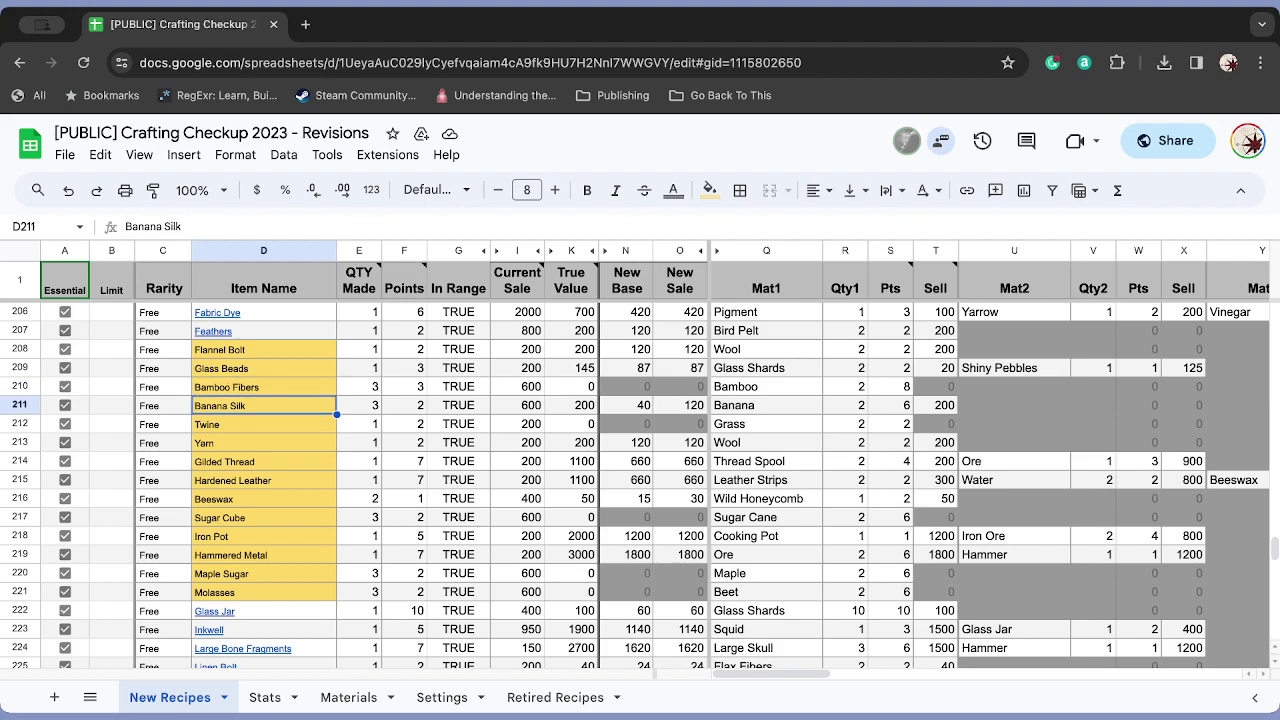
key("Down")
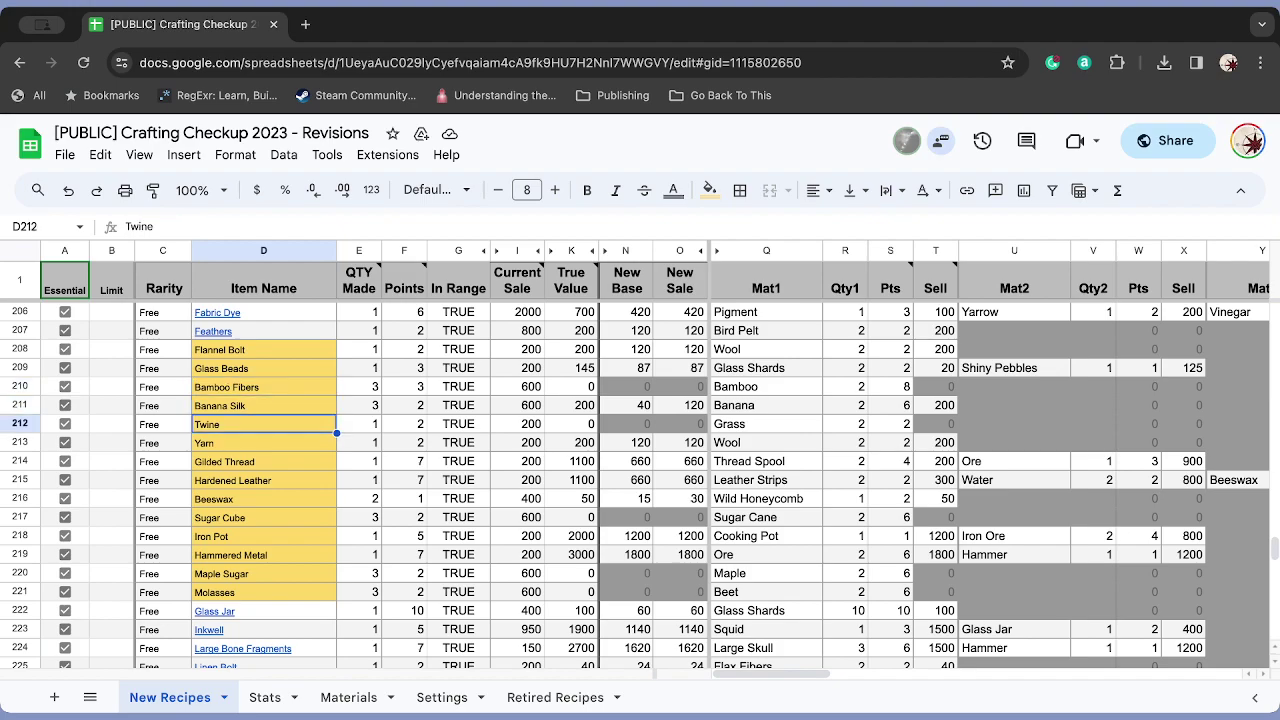
key("Down")
key("Down")
key("Down")
key("Down")
key("Down")
key("Down")
key("Down")
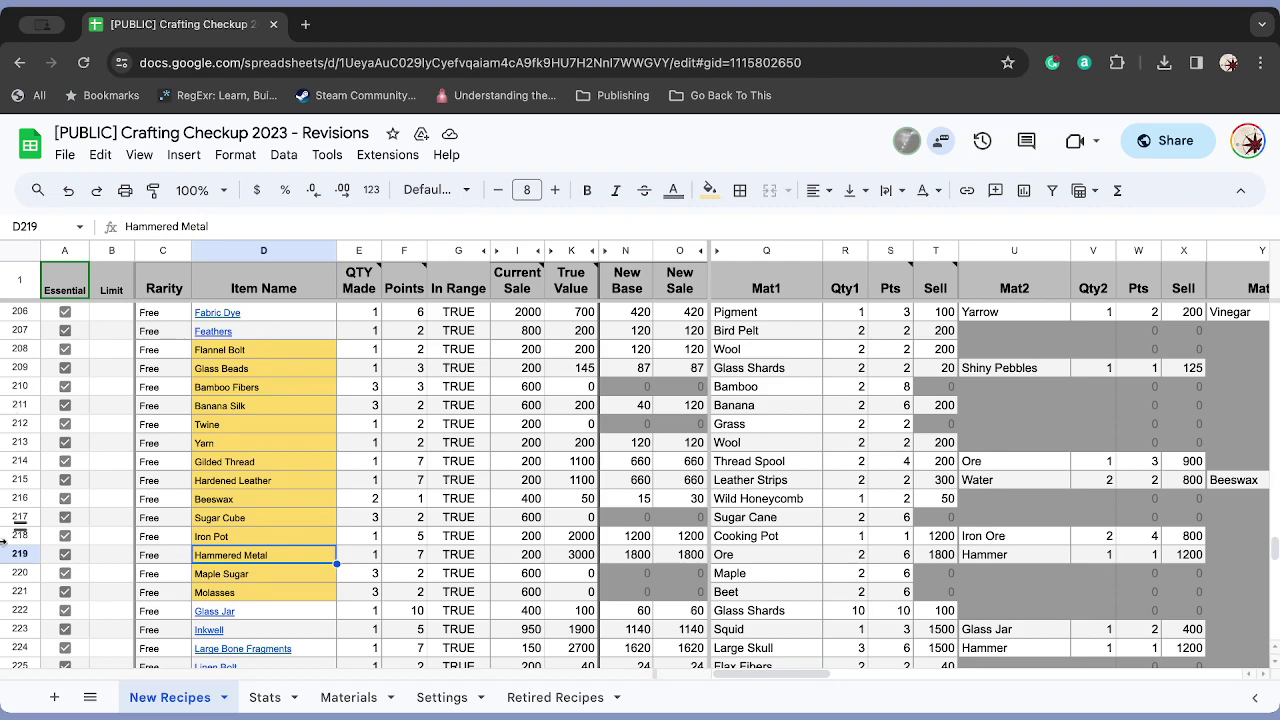
- Open the Materials sheet and inspect the Times Used and per-rarity count formulas in the Berries row
left_click(337, 697)
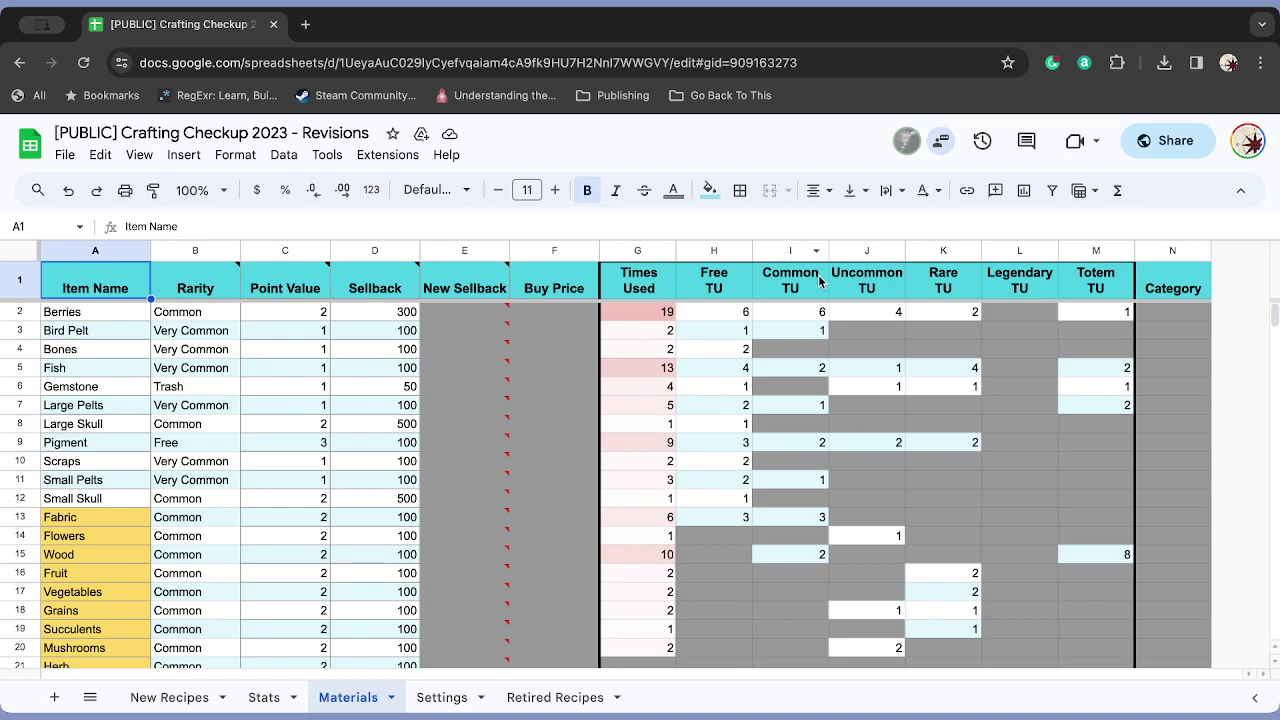
left_click(653, 313)
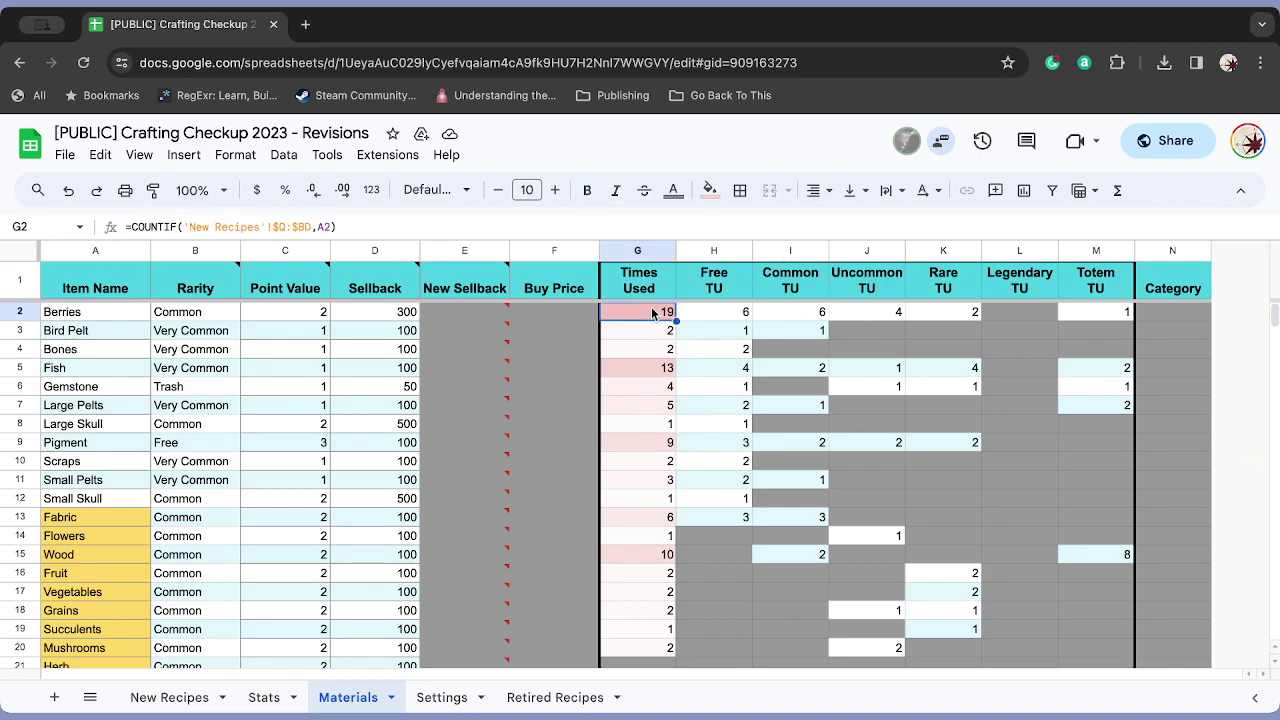
key("Right")
key("Right")
key("Right")
key("Right")
key("Right")
key("Right")
key("Left")
key("Left")
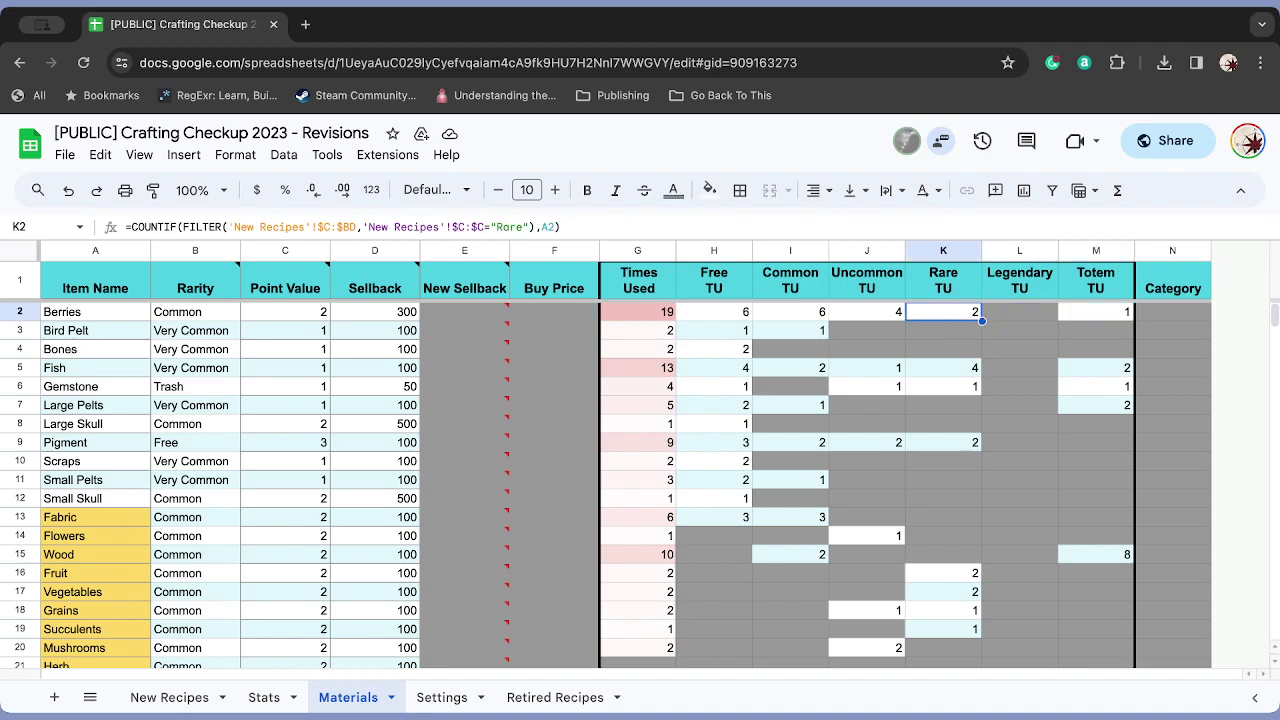
key("Left")
key("Left")
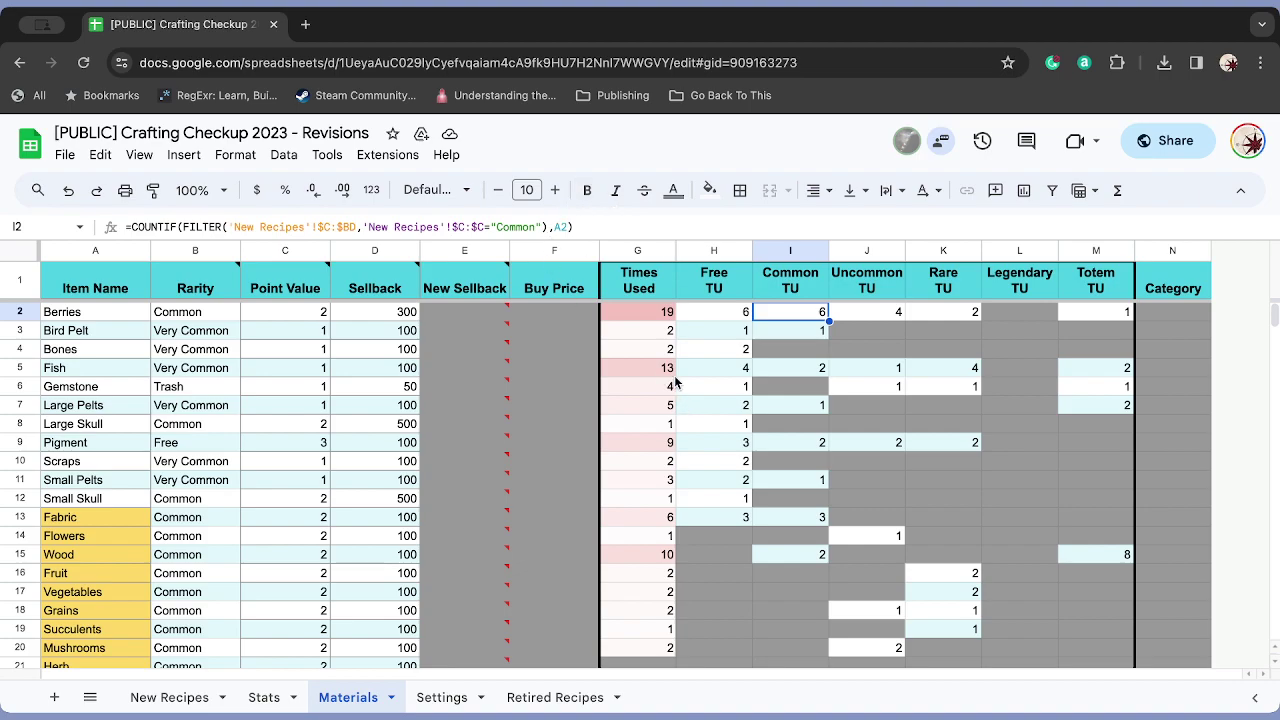
left_click(668, 315)
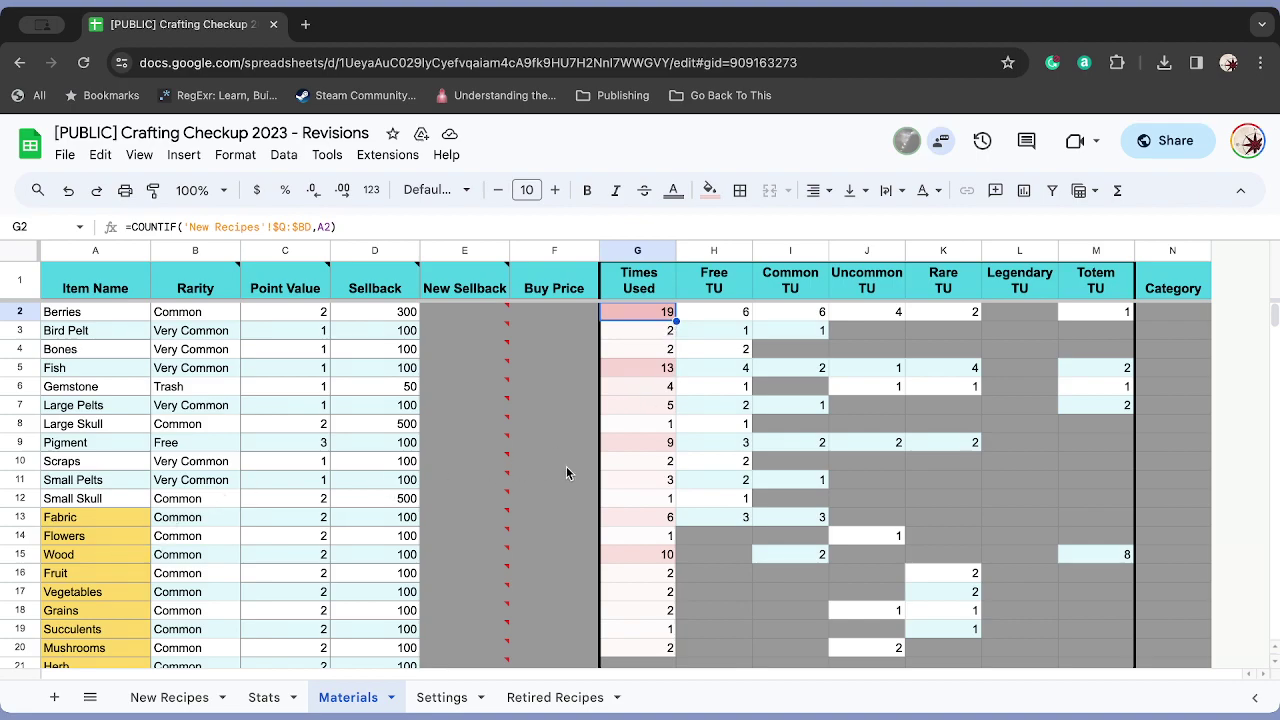
- Examine the highlighted generic materials starting at Fabric, and select the Times Used cell for Wood
scroll(110, 460, "down", 2)
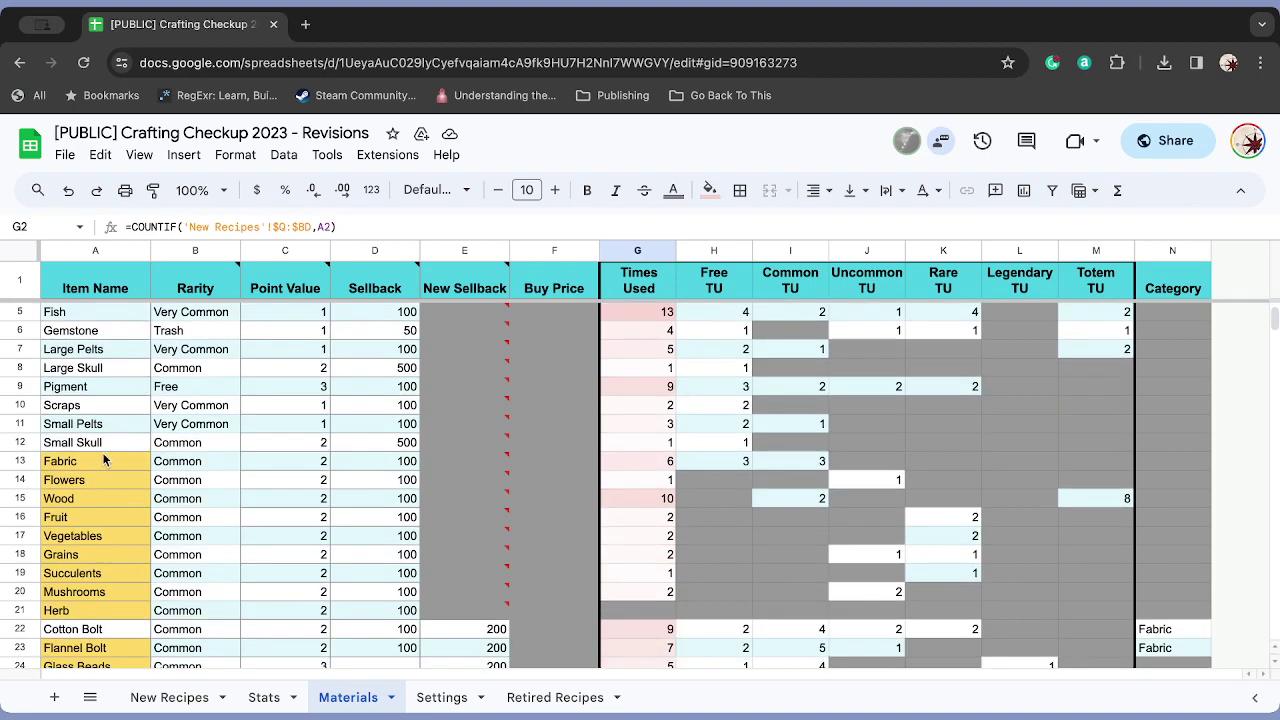
left_click(100, 465)
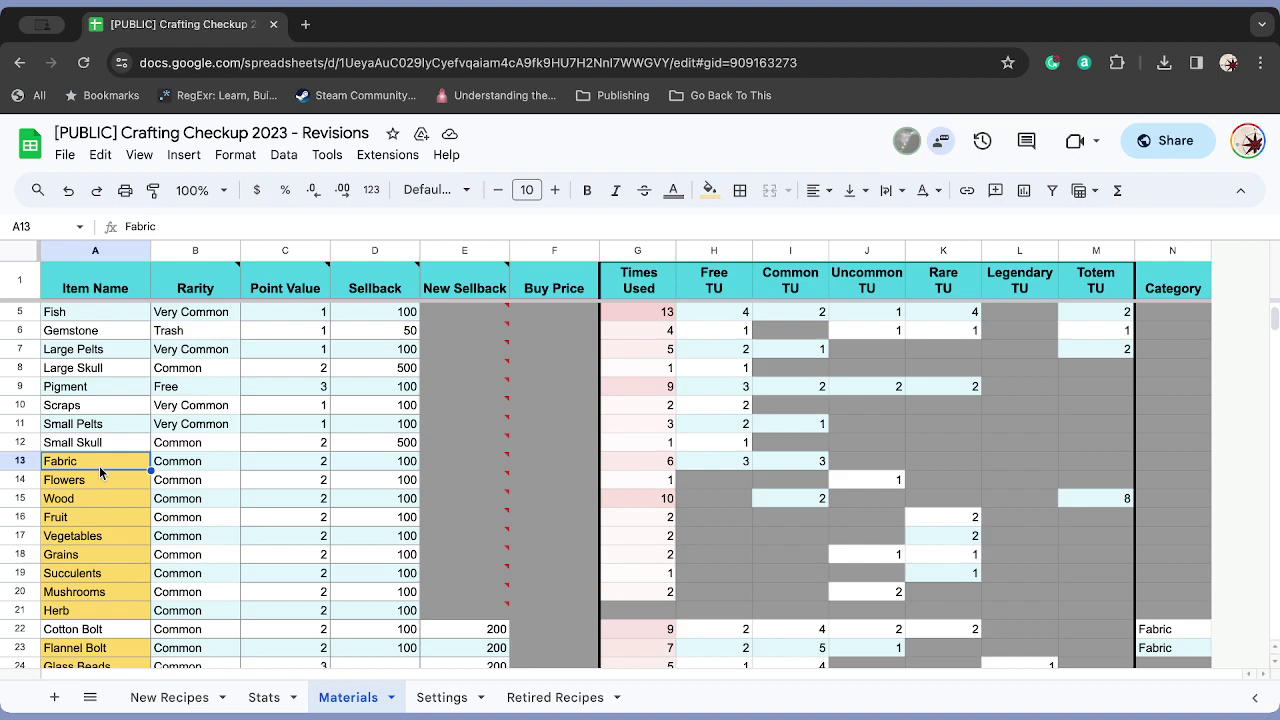
left_click(627, 498)
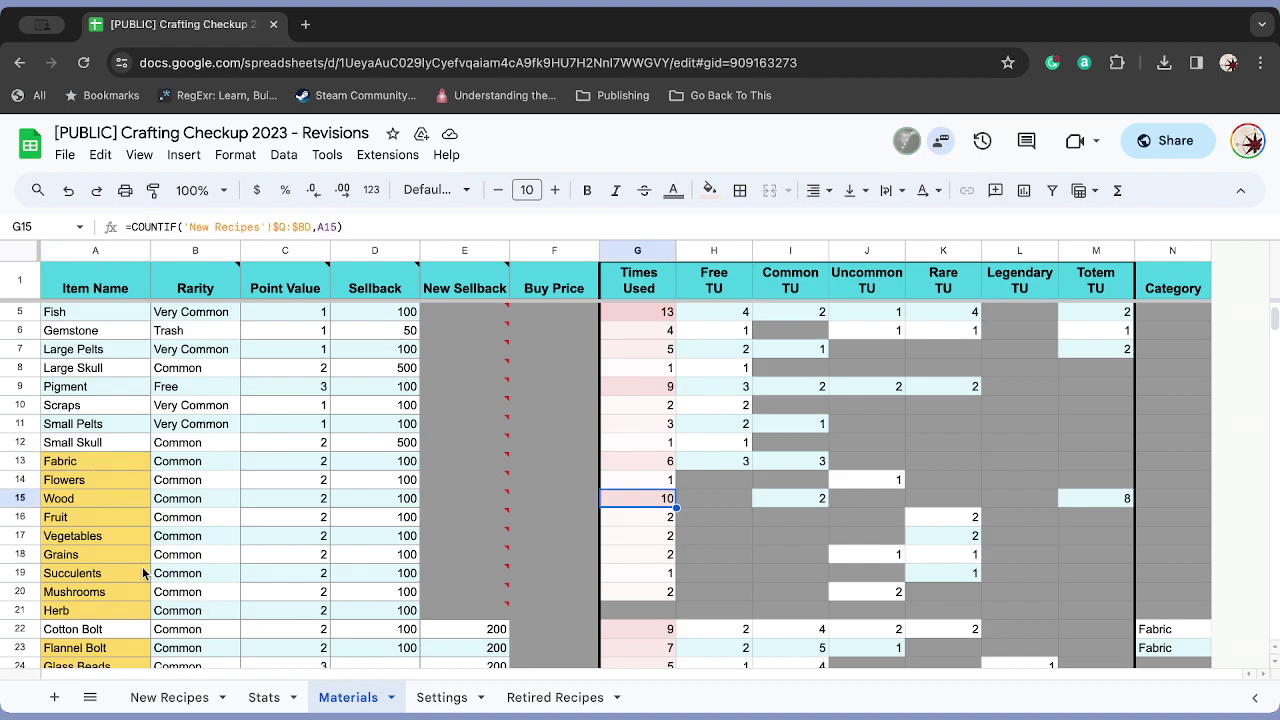
- Examine the Mortar and Pestle row among the highlighted materials, checking its Times Used and Free TU cells
scroll(146, 568, "down", 3)
scroll(146, 568, "down", 6)
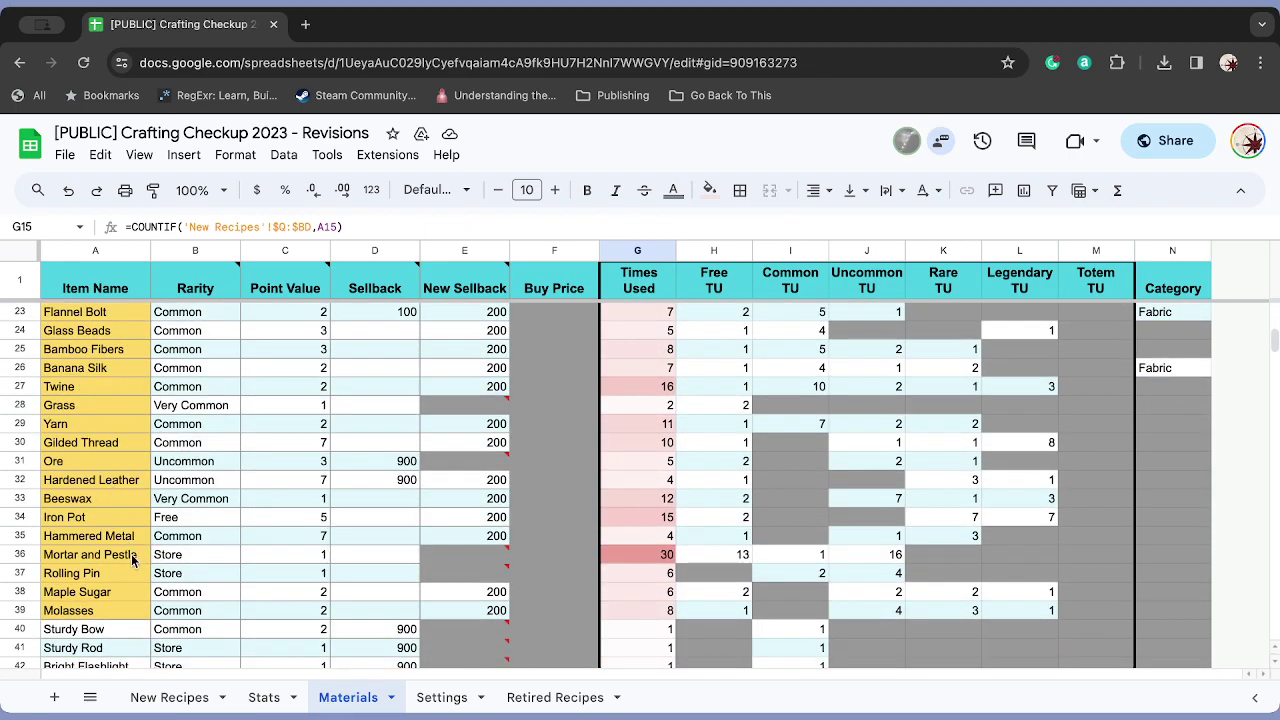
left_click(133, 561)
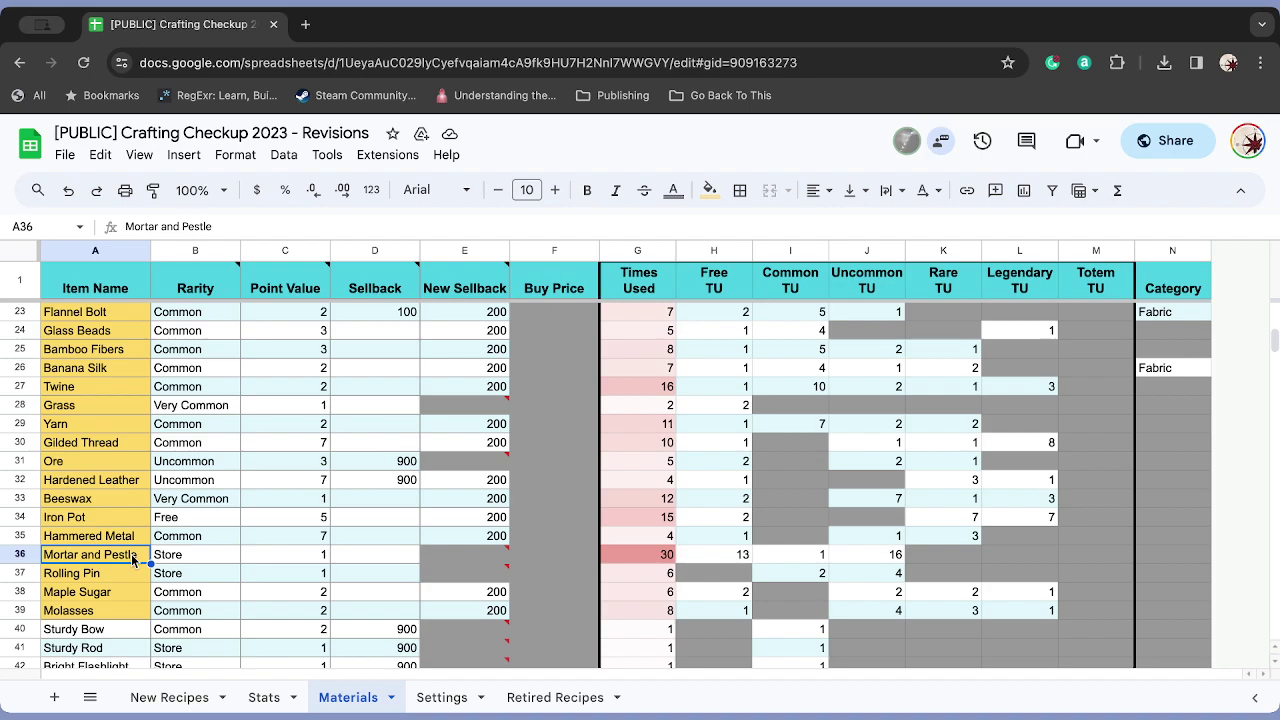
key("Right")
key("Right")
key("Right")
key("Right")
key("Right")
key("Right")
key("Right")
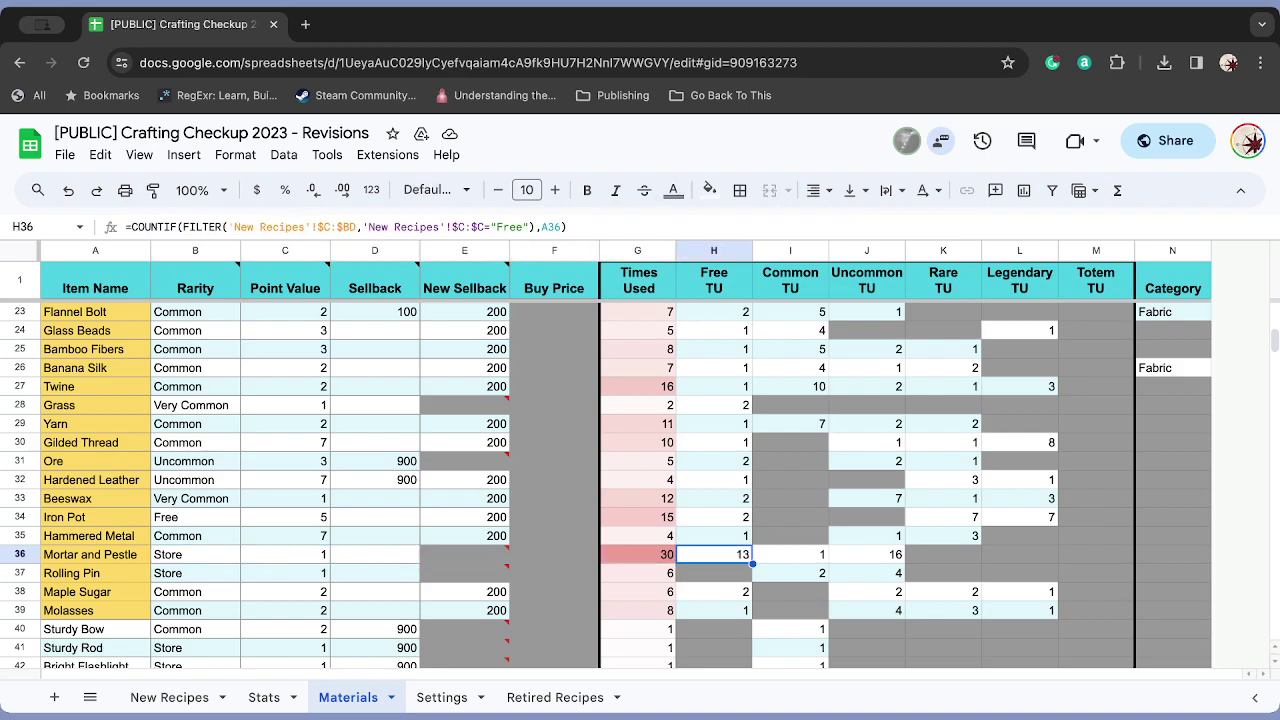
key("Left")
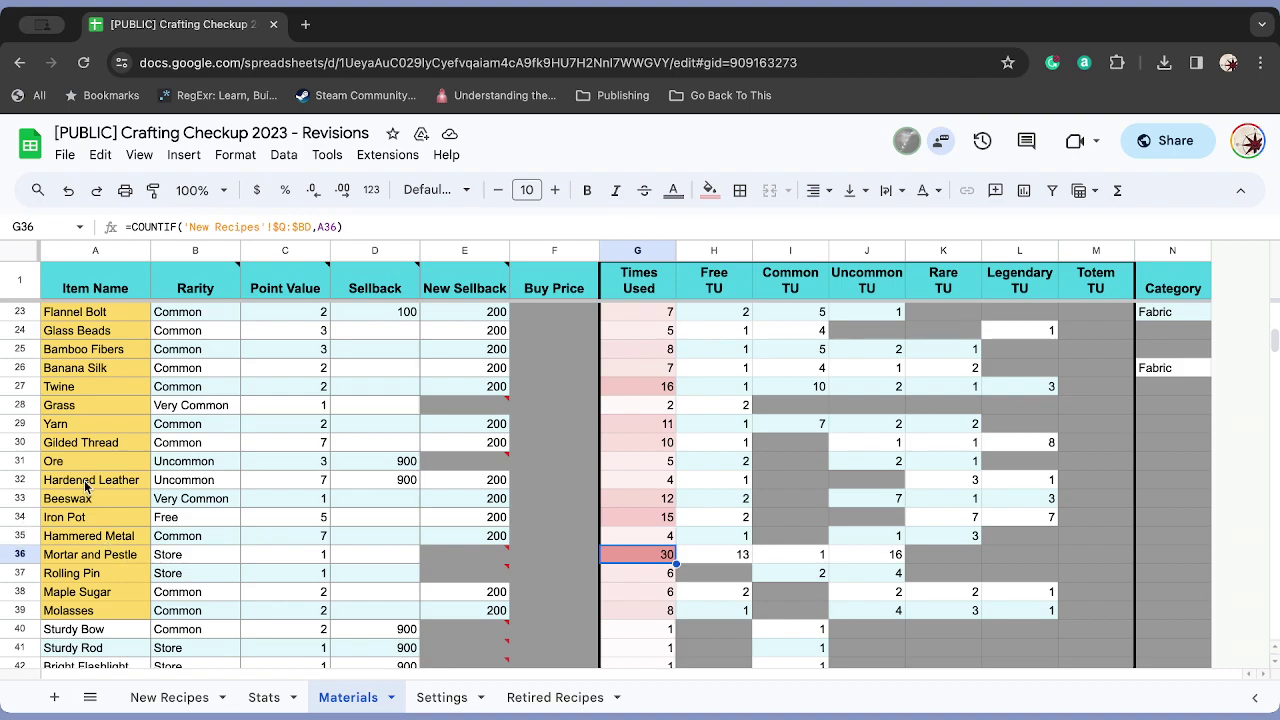
- Look through the remaining materials on the sheet as far as the Vermilion Pigment and Wire Spool rows
scroll(86, 487, "down", 1)
scroll(86, 487, "up", 1)
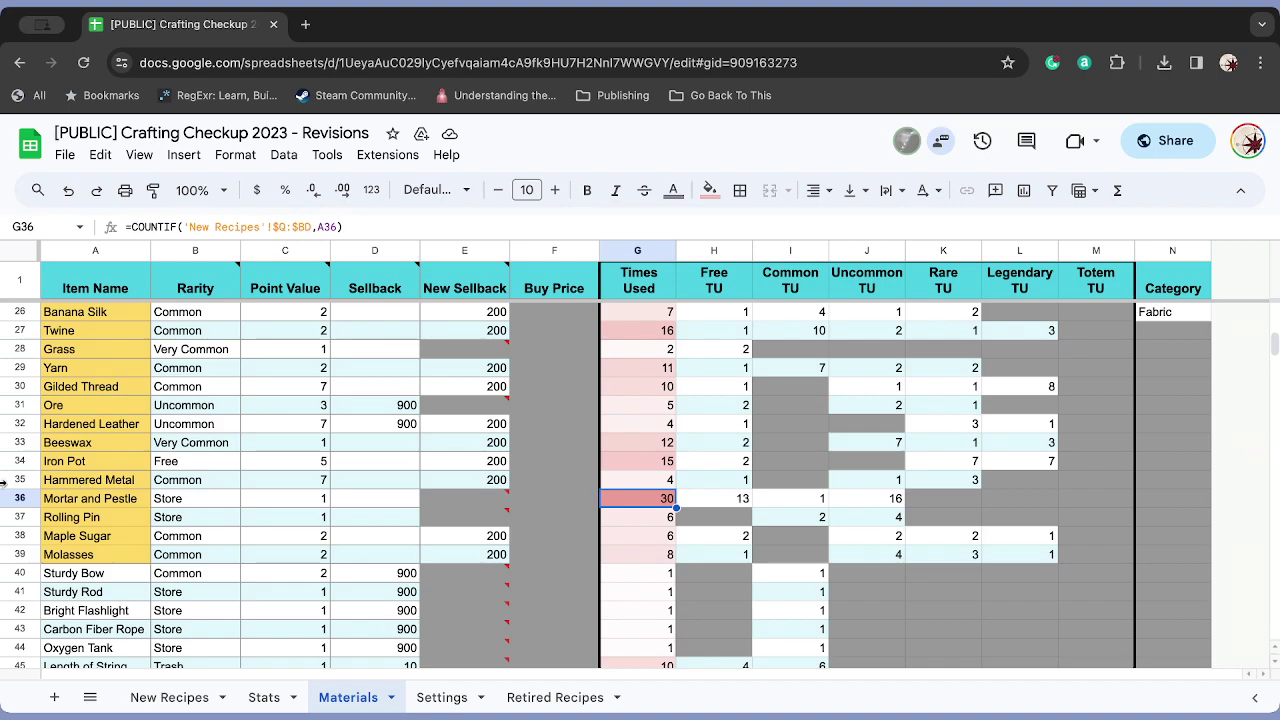
scroll(107, 522, "down", 5)
scroll(107, 522, "down", 14)
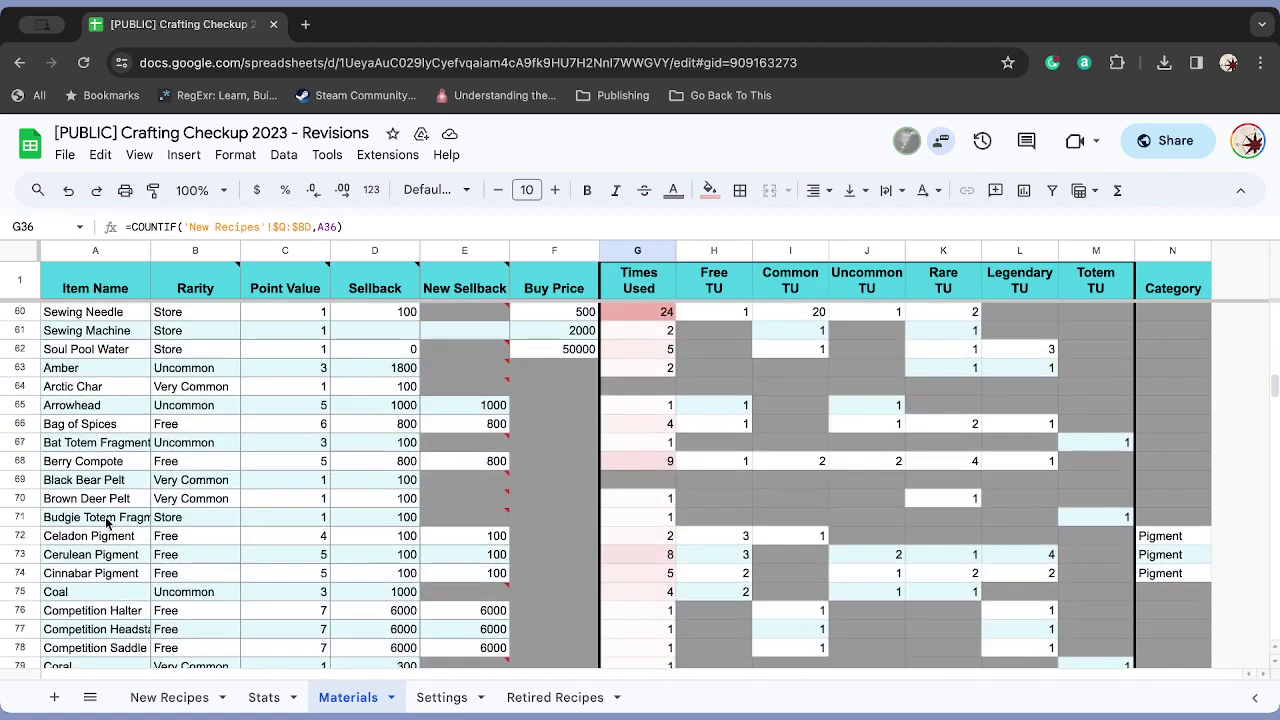
scroll(107, 522, "down", 7)
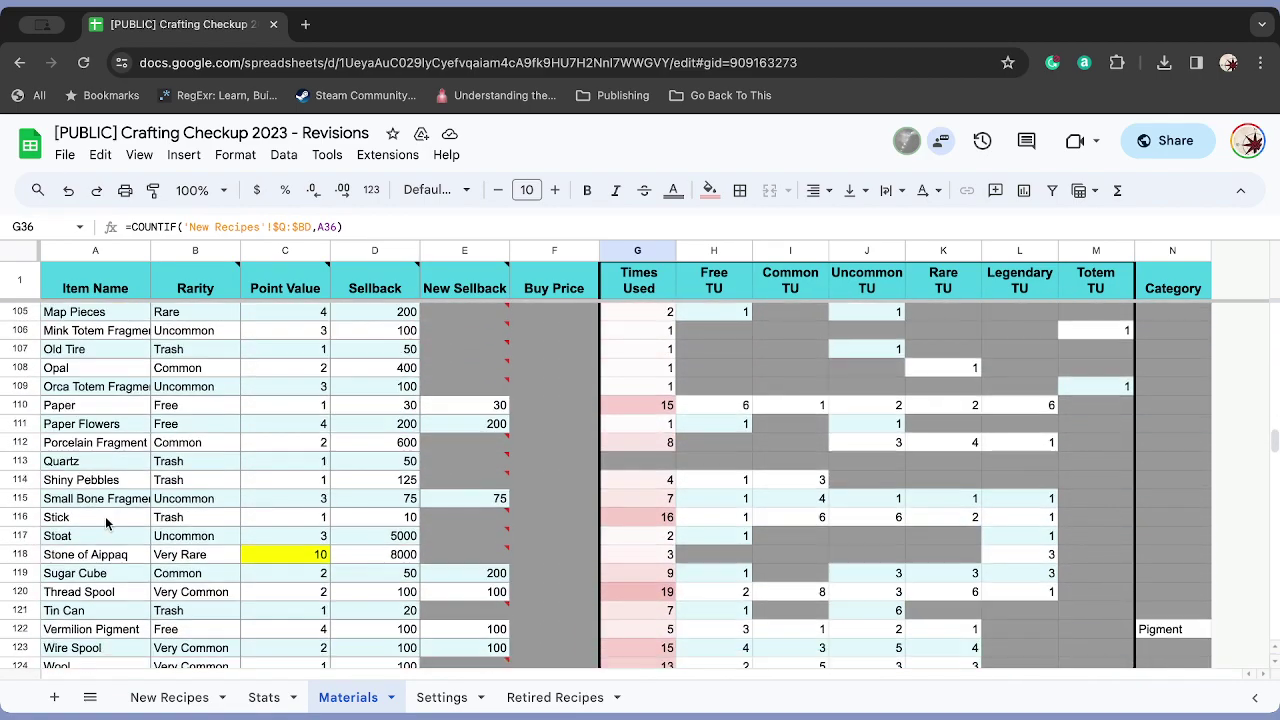
left_click(127, 597)
key("Down")
key("Down")
key("Down")
key("Down")
key("Down")
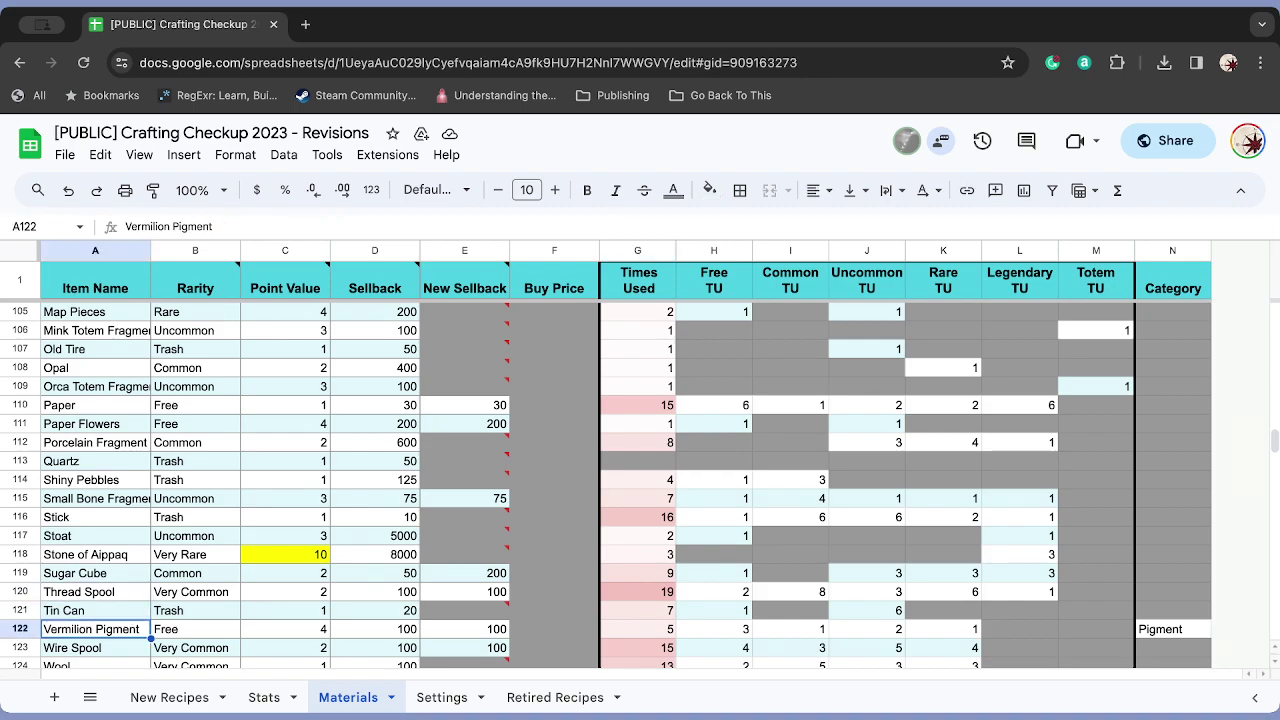
key("Up")
key("Up")
key("Right")
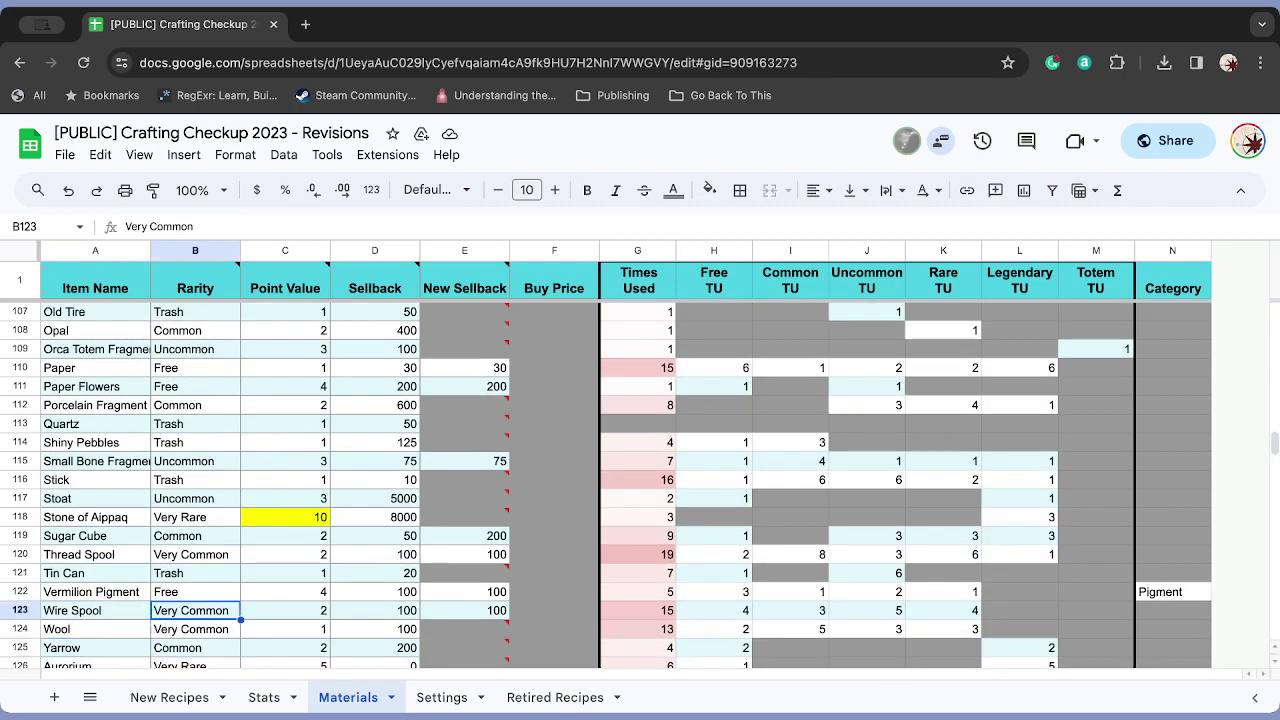
- Inspect the Thread Spool row's New Sellback formula and its Times Used count
key("Right")
key("Down")
key("Down")
key("Up")
key("Up")
key("Up")
key("Up")
key("Right")
key("Up")
key("Right")
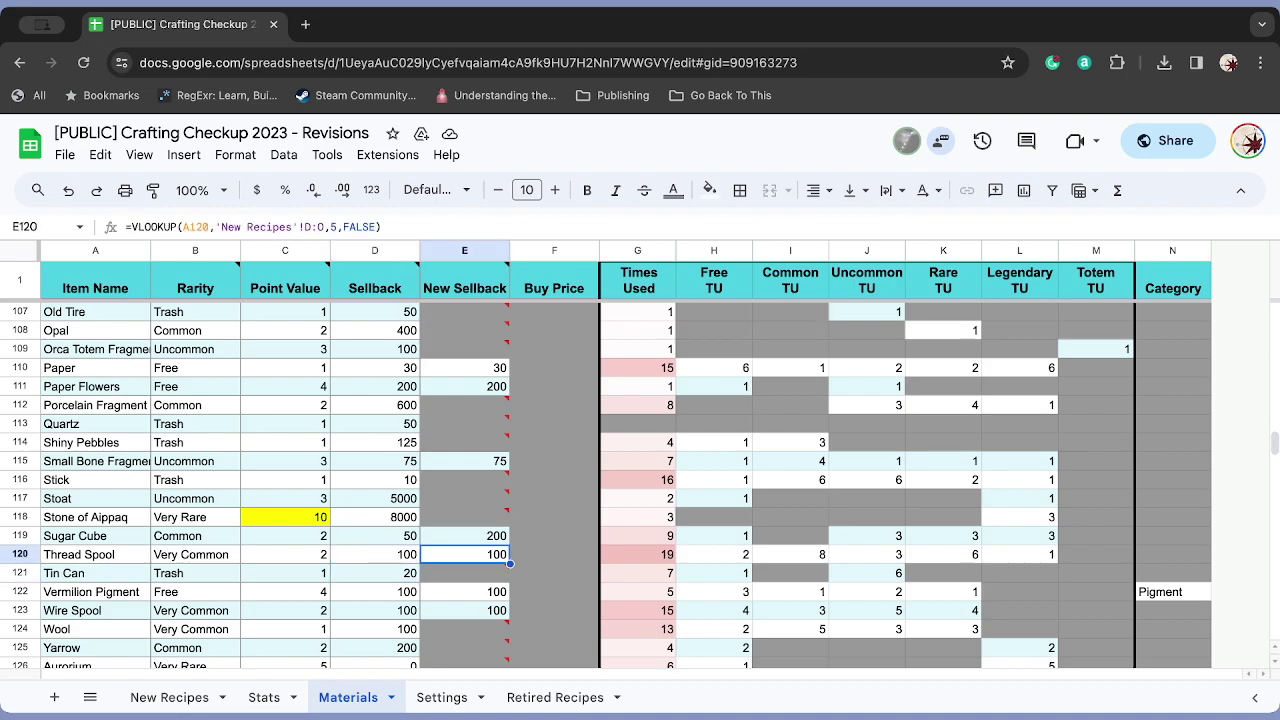
key("Right")
key("Right")
key("Right")
key("Left")
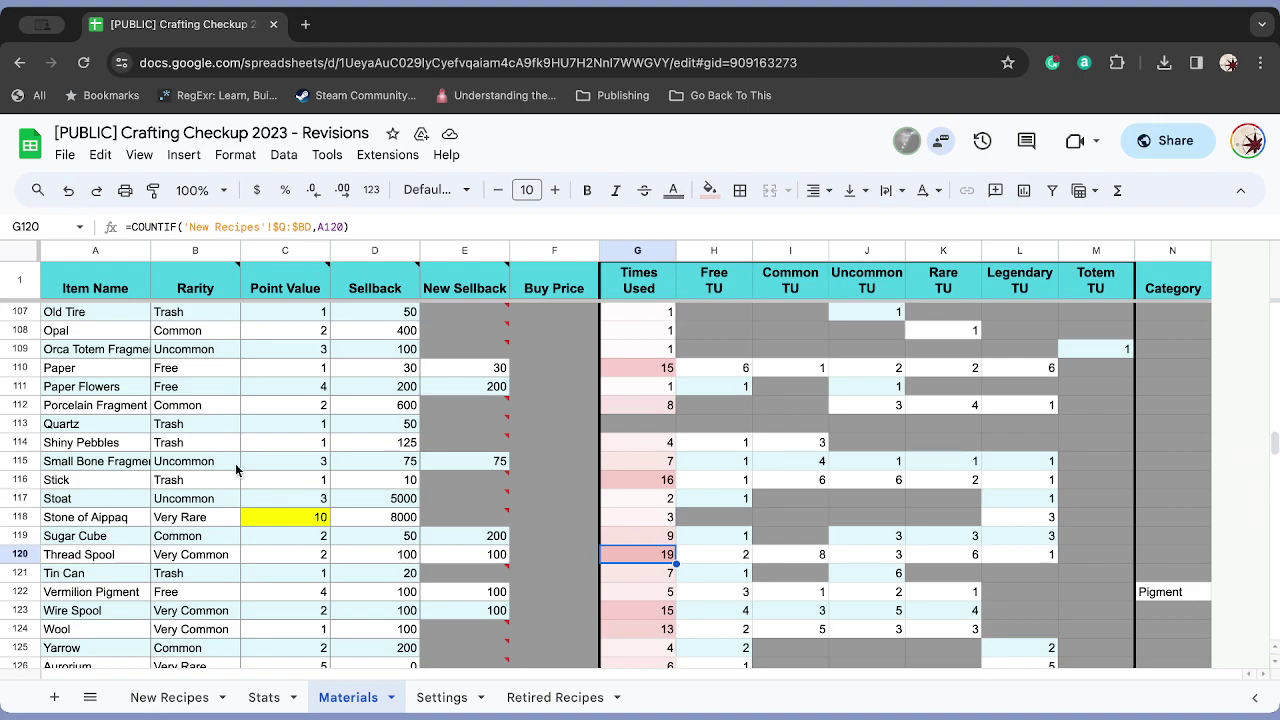
- Search the Materials sheet for "thread" and compare the Gilded Thread and Thread Spool rows
key("ctrl+f")
type("thr")
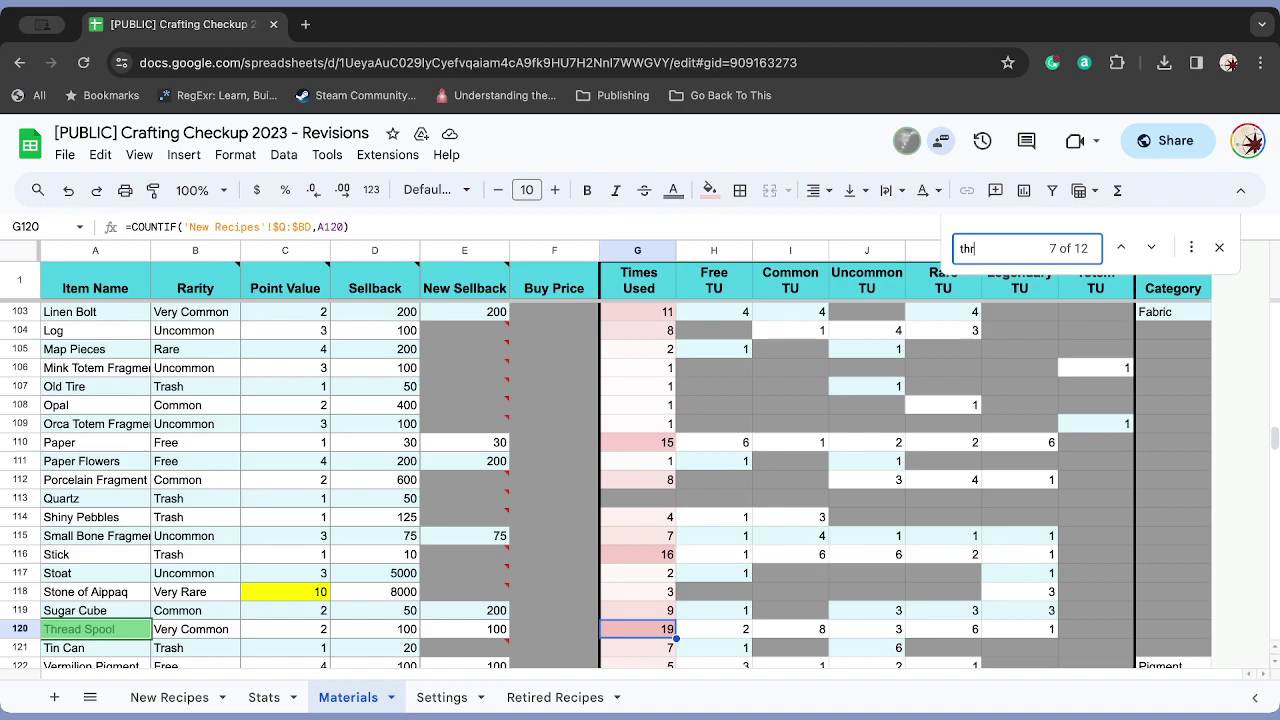
type("ead")
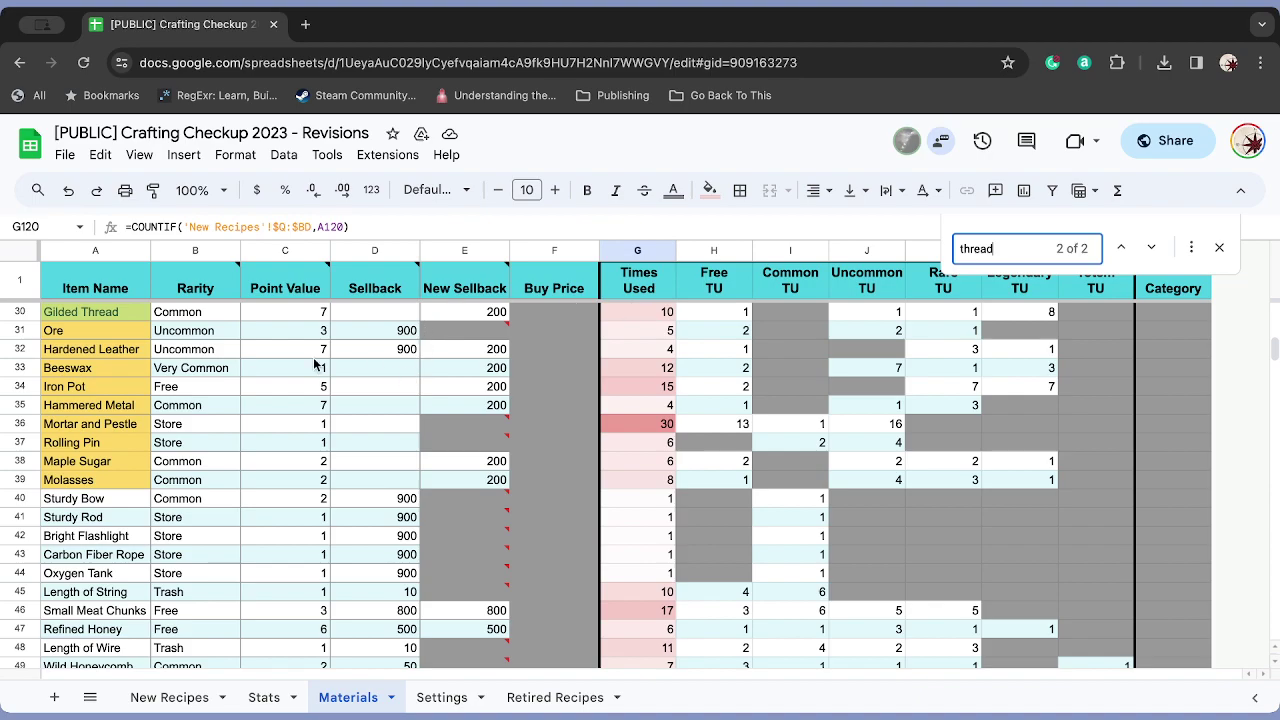
scroll(116, 432, "down", 5)
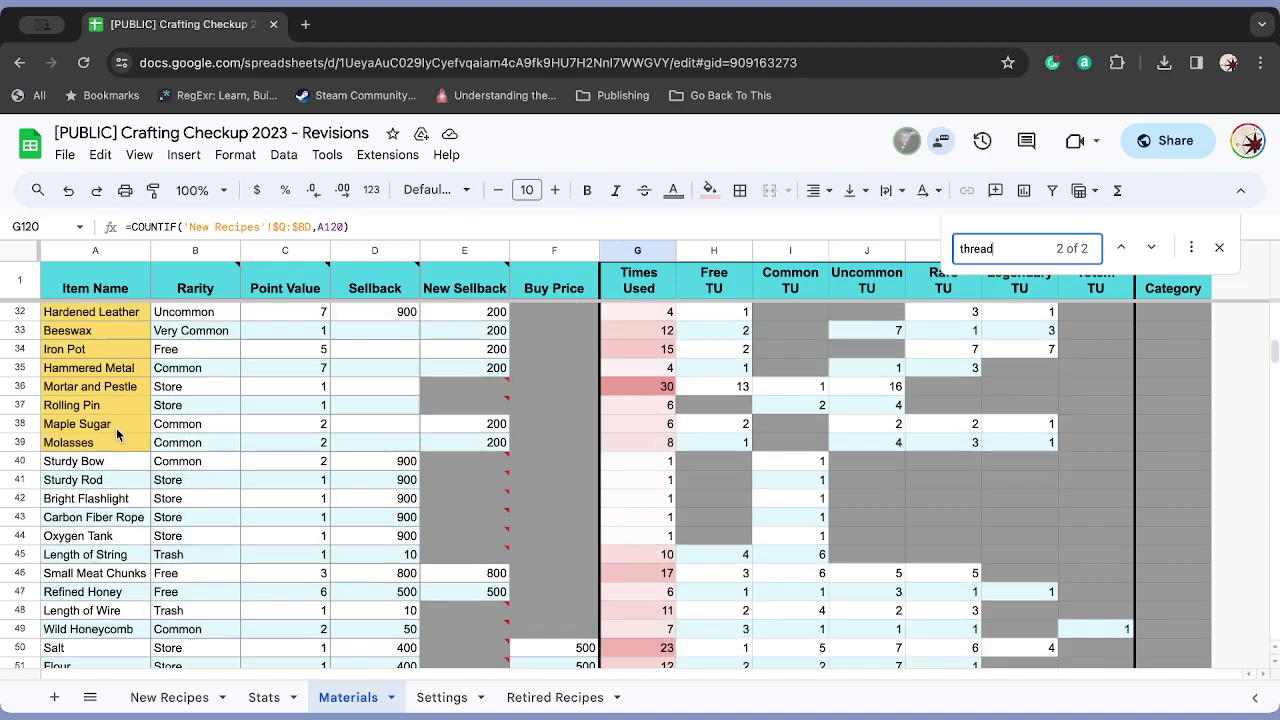
scroll(116, 430, "down", 15)
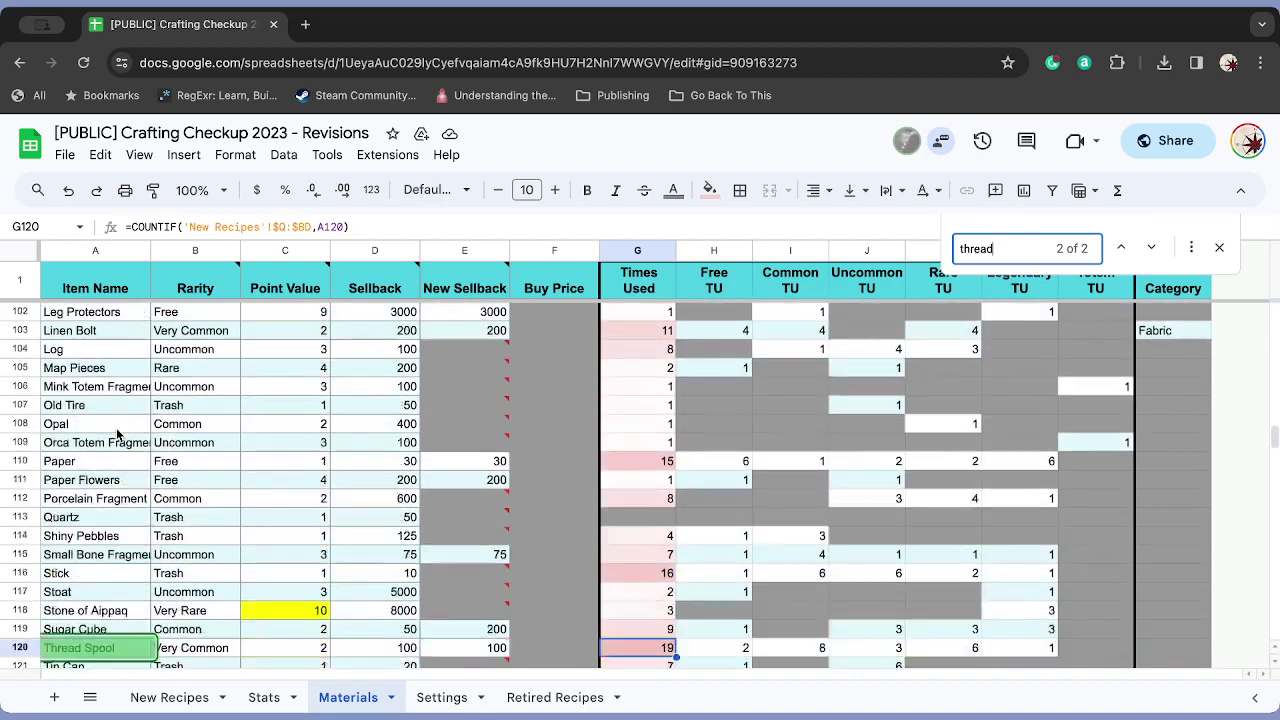
- Look through the Materials sheet from the Thread Spool row down to the Vegetable rows and back to the first materials
scroll(116, 432, "down", 1)
scroll(116, 432, "down", 5)
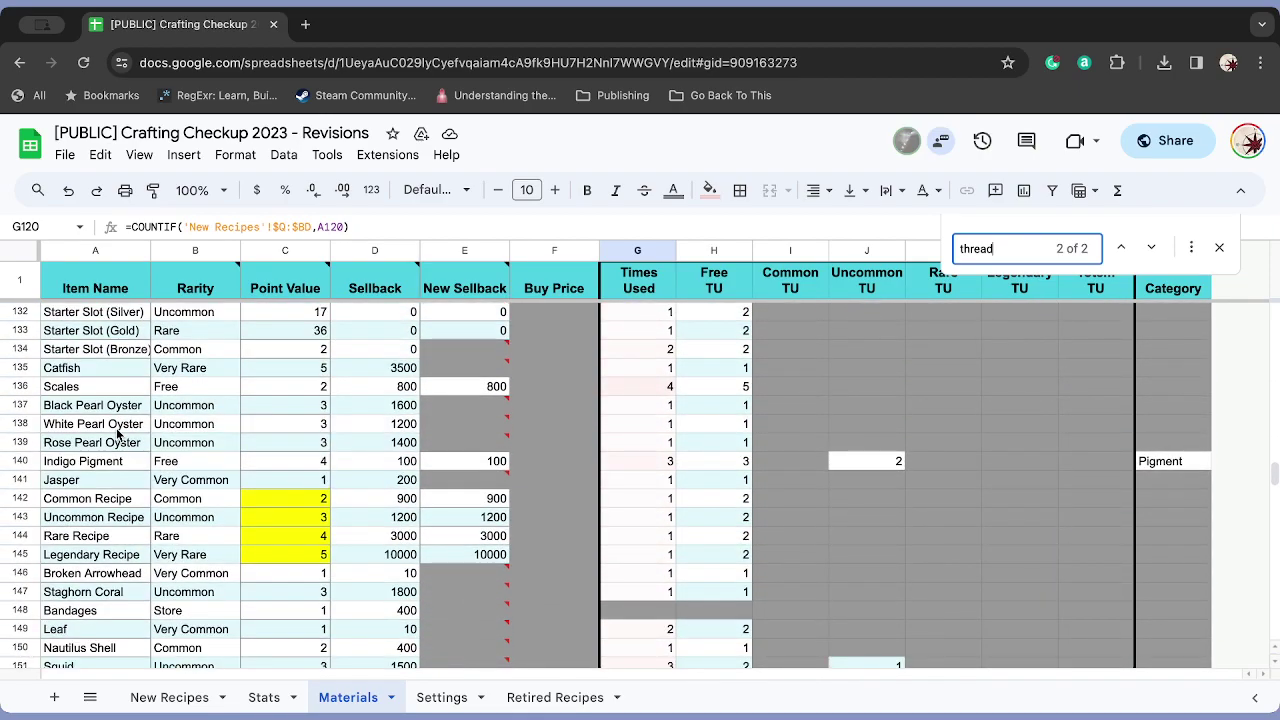
scroll(116, 432, "down", 20)
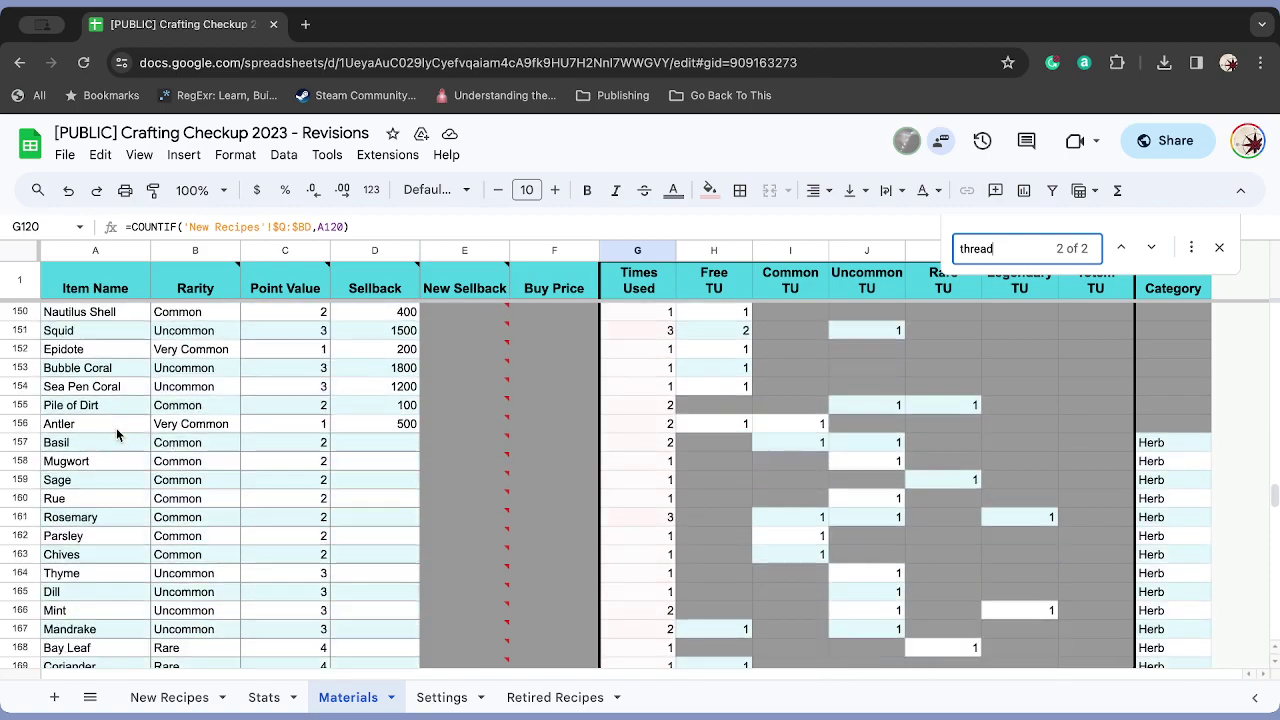
scroll(116, 428, "down", 6)
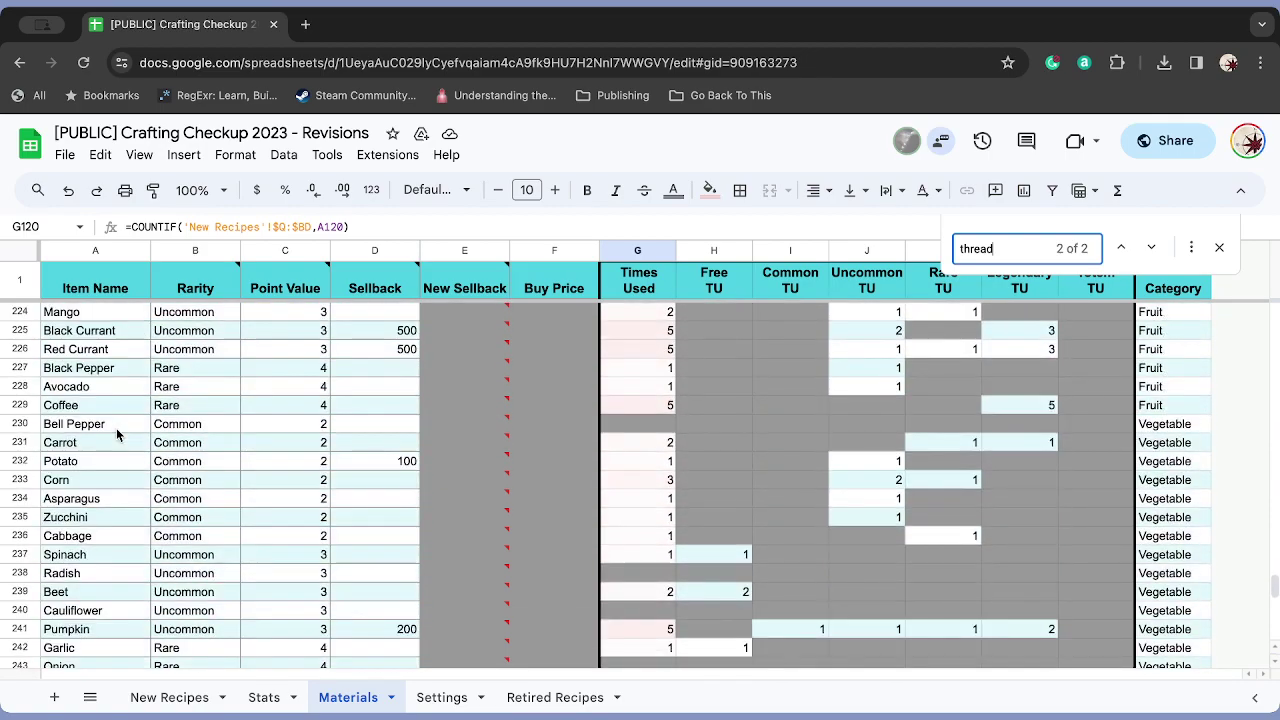
scroll(116, 428, "up", 20)
scroll(116, 432, "up", 15)
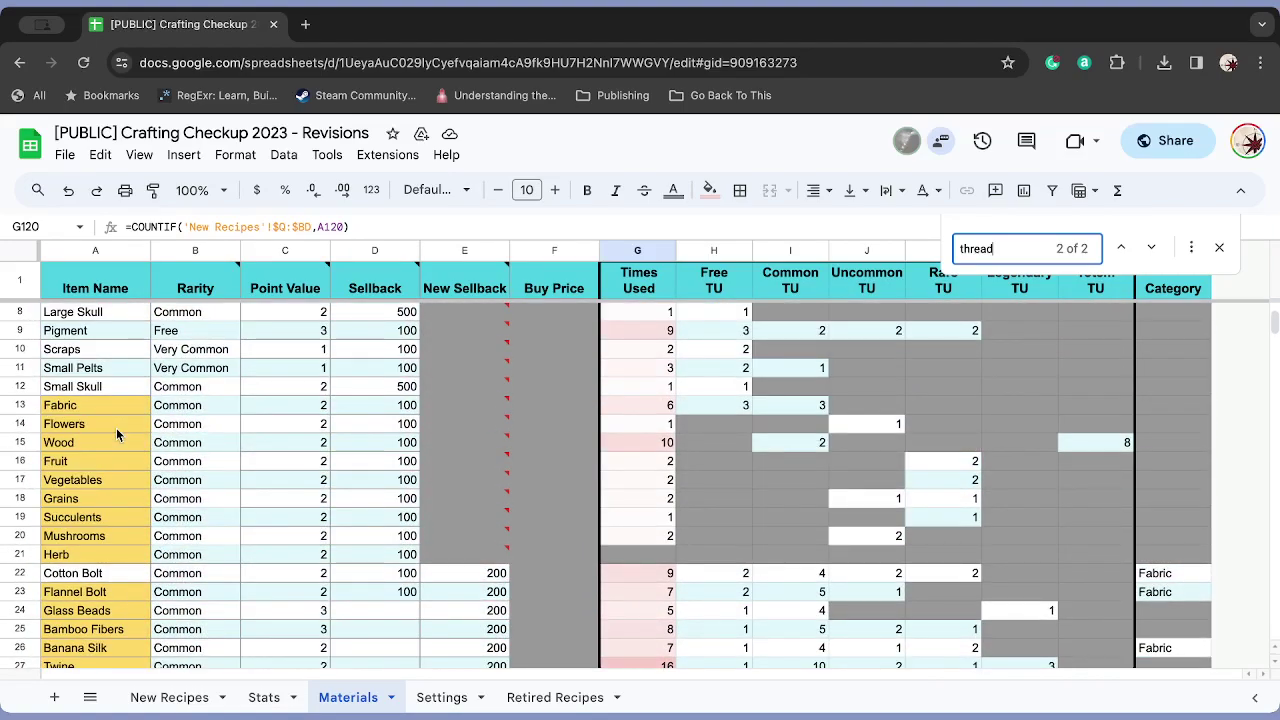
- Examine the Maple Sugar, Molasses and Rolling Pin rows among the highlighted materials
scroll(116, 430, "down", 5)
scroll(116, 437, "down", 1)
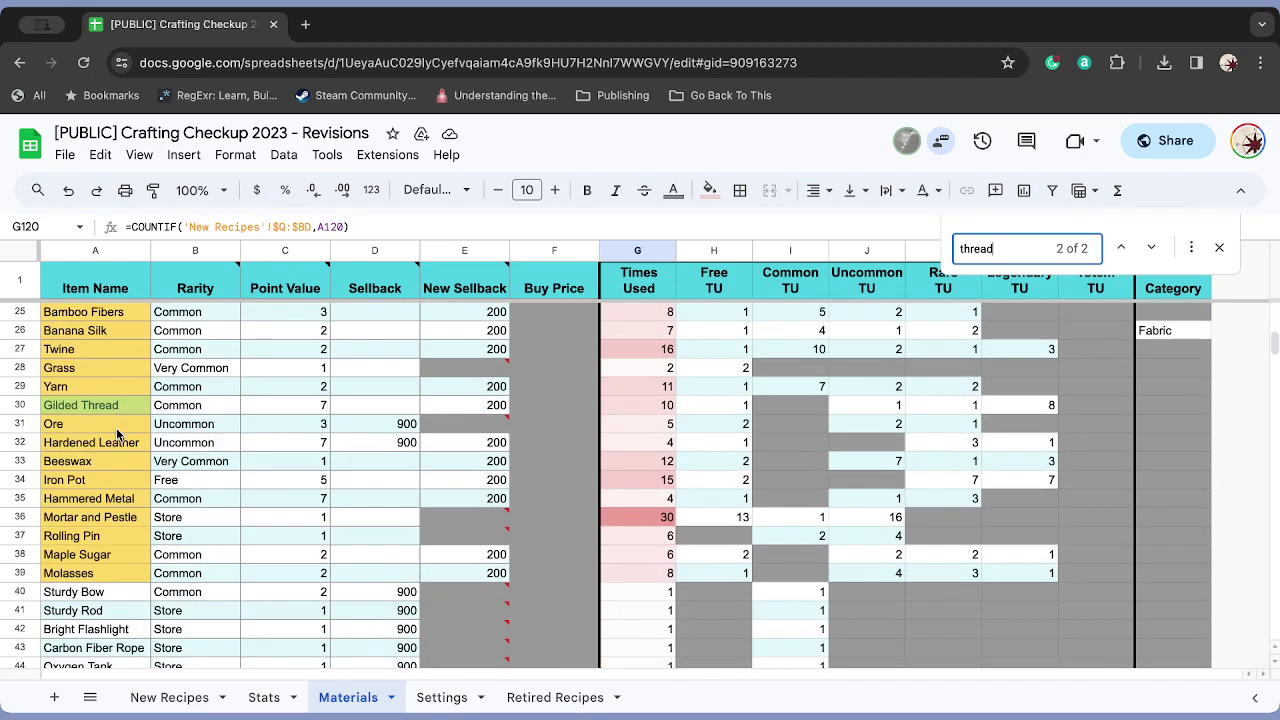
left_click(100, 562)
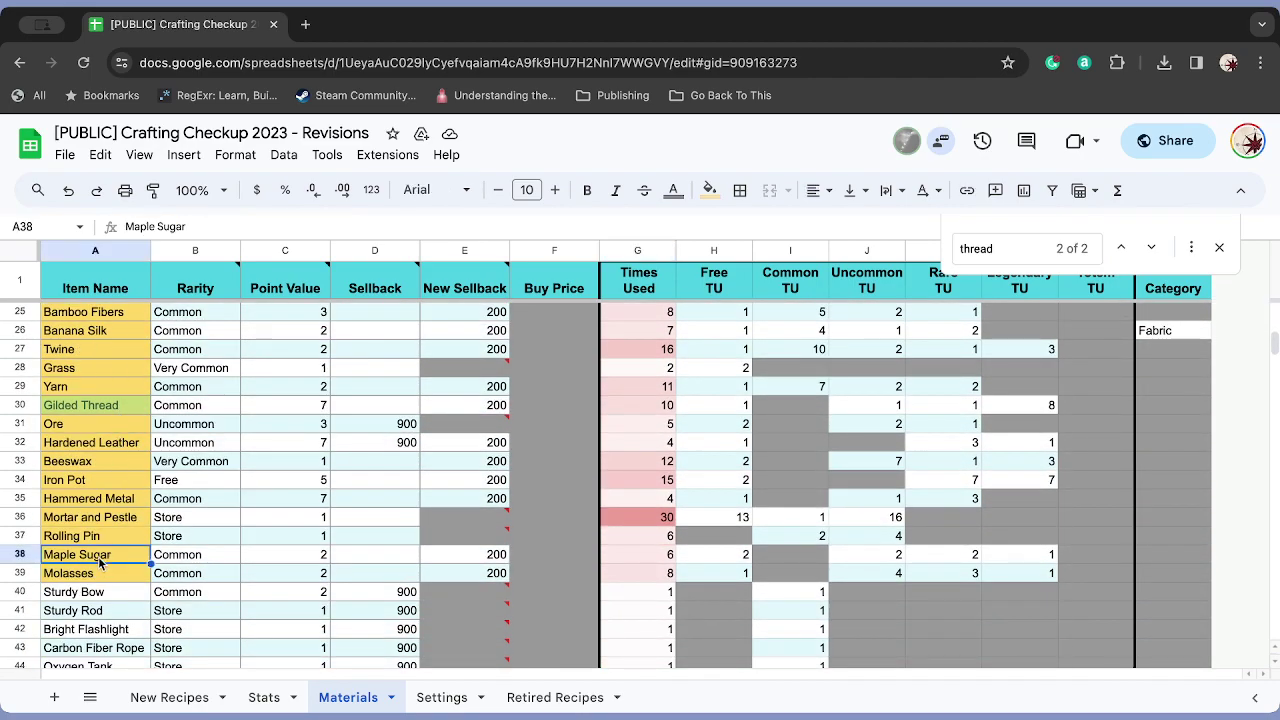
key("Down")
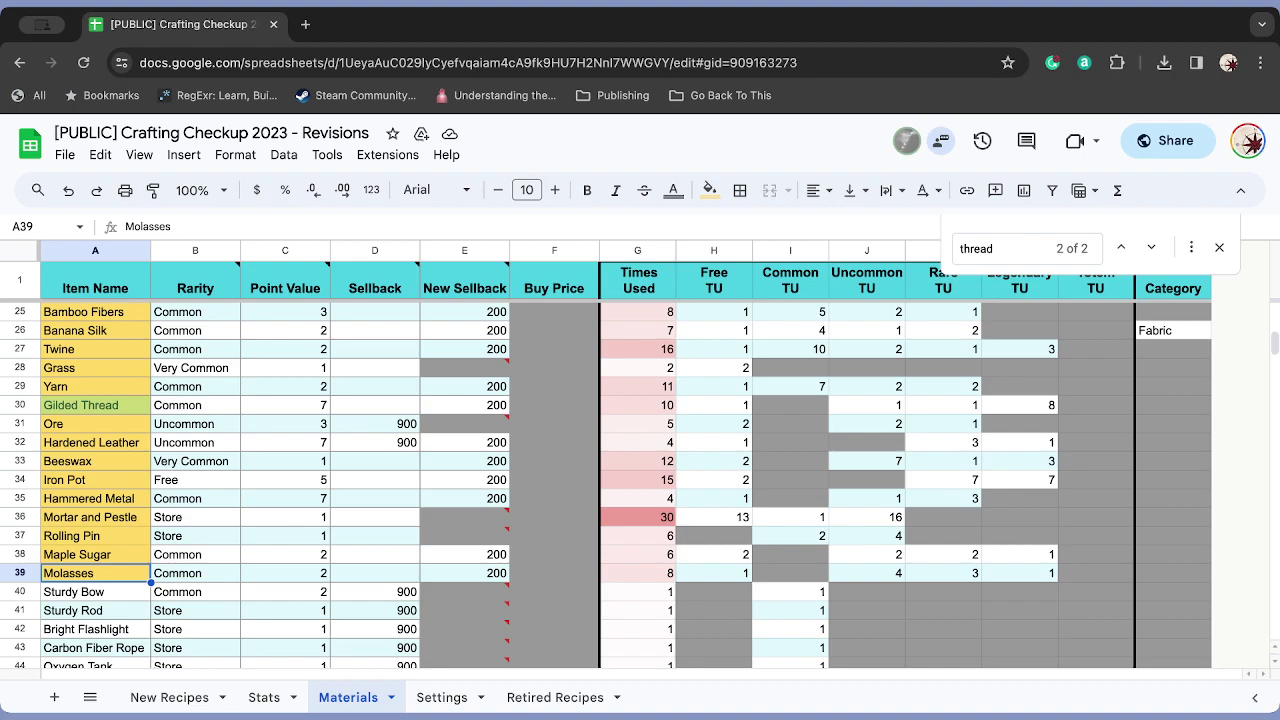
left_click(93, 537)
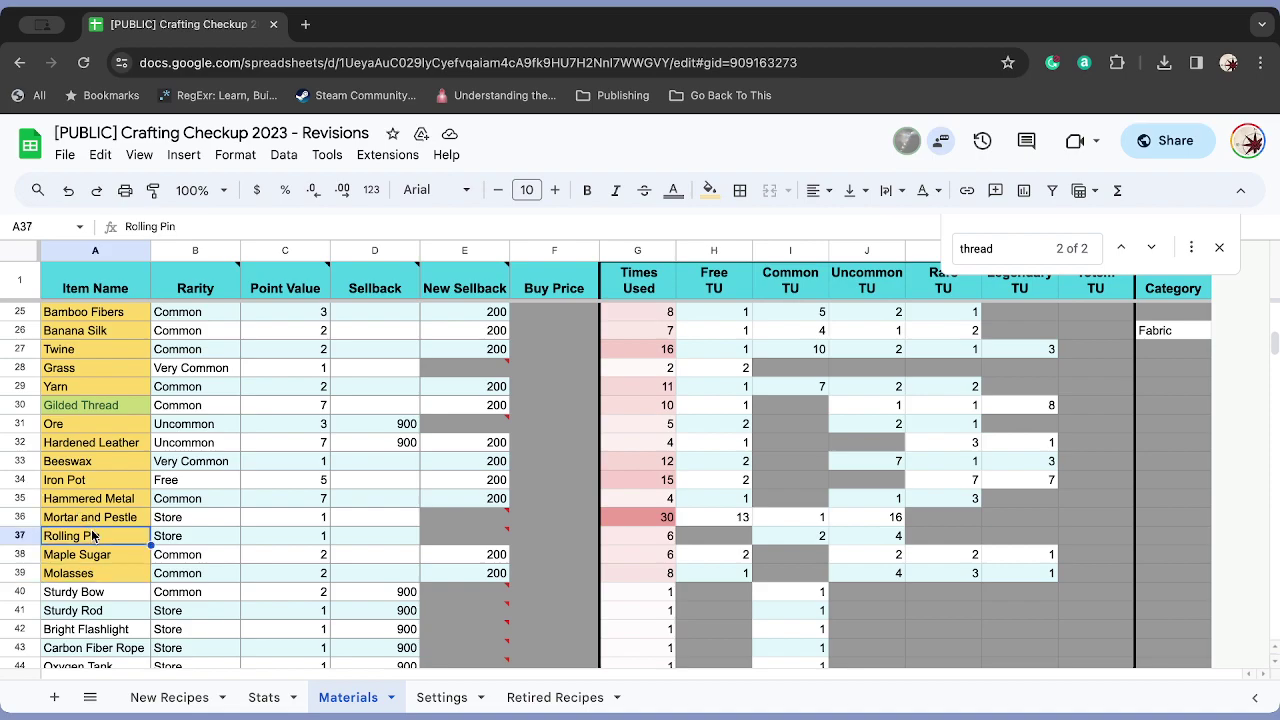
- Review the highlighted materials above Rolling Pin, checking the rows from Hammered Metal up to Hardened Leather
scroll(105, 540, "up", 3)
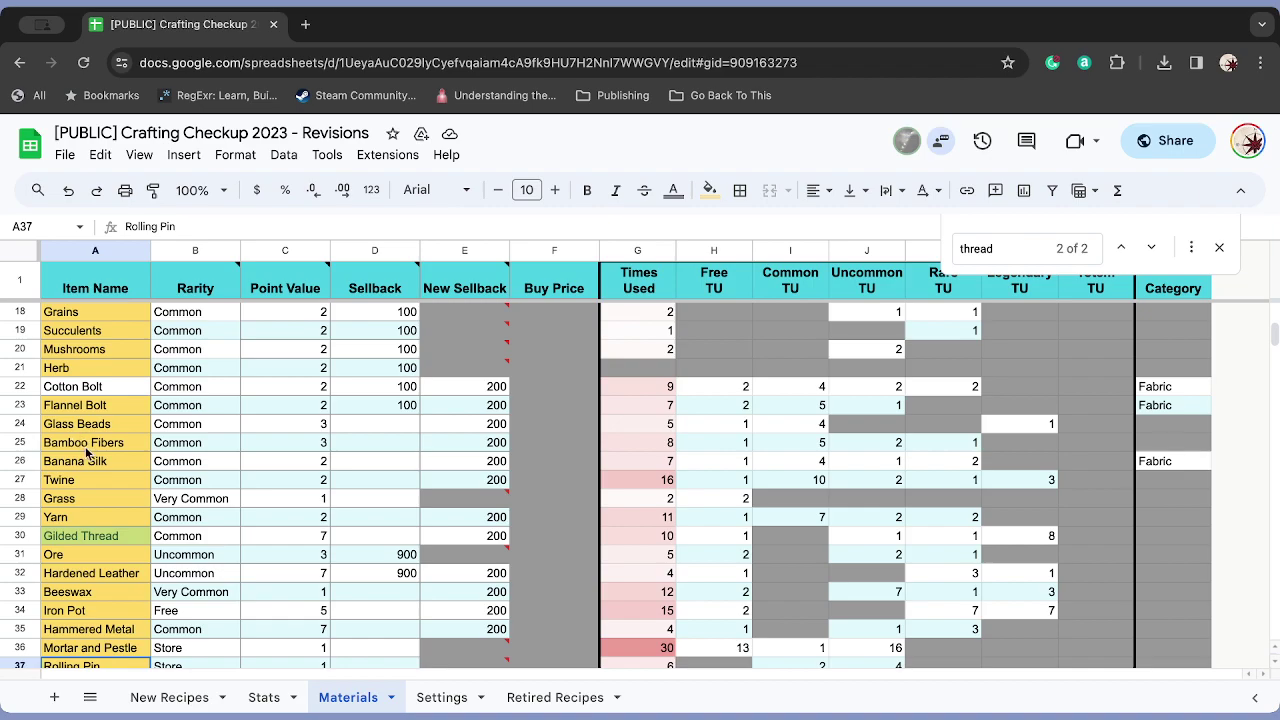
scroll(87, 457, "up", 1)
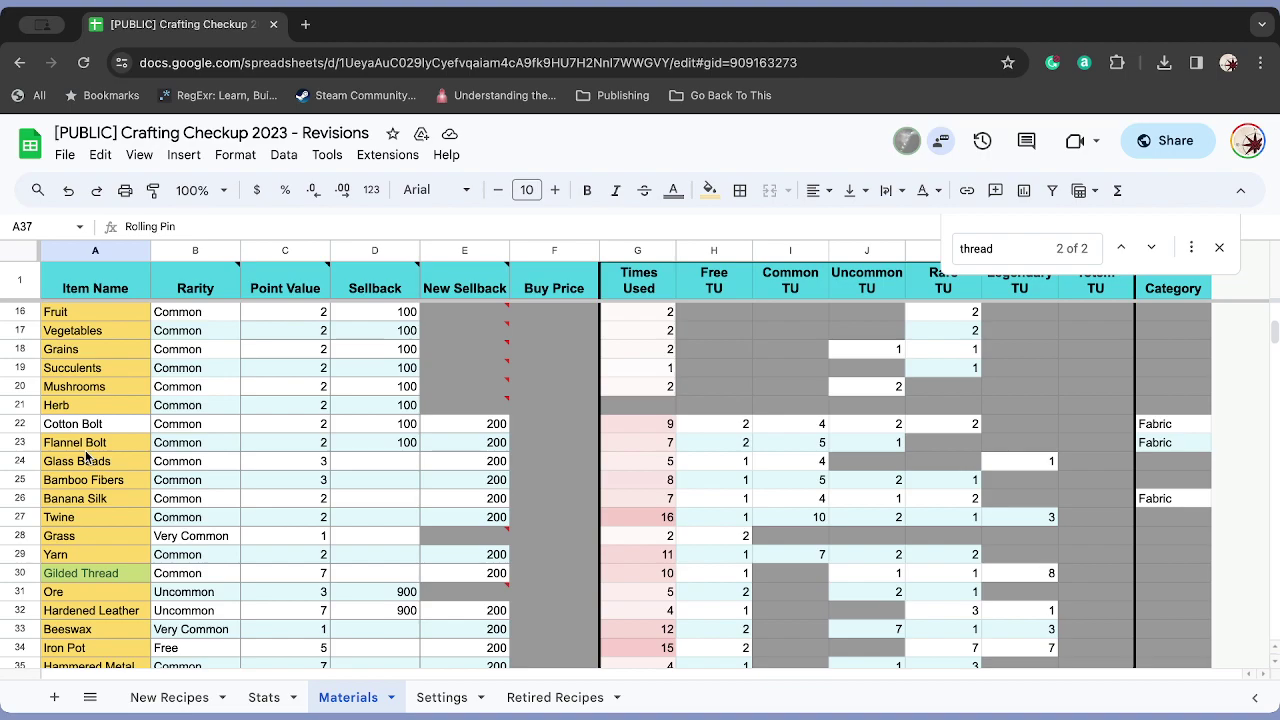
scroll(95, 500, "down", 1)
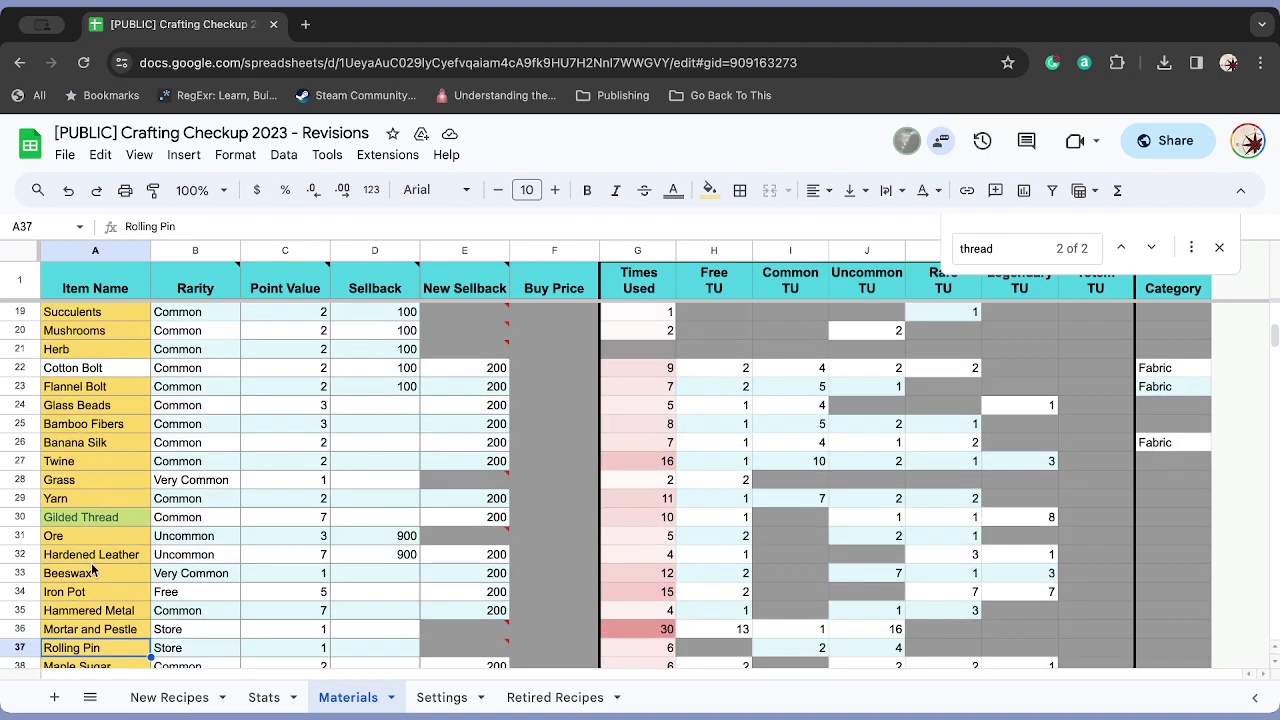
left_click(85, 612)
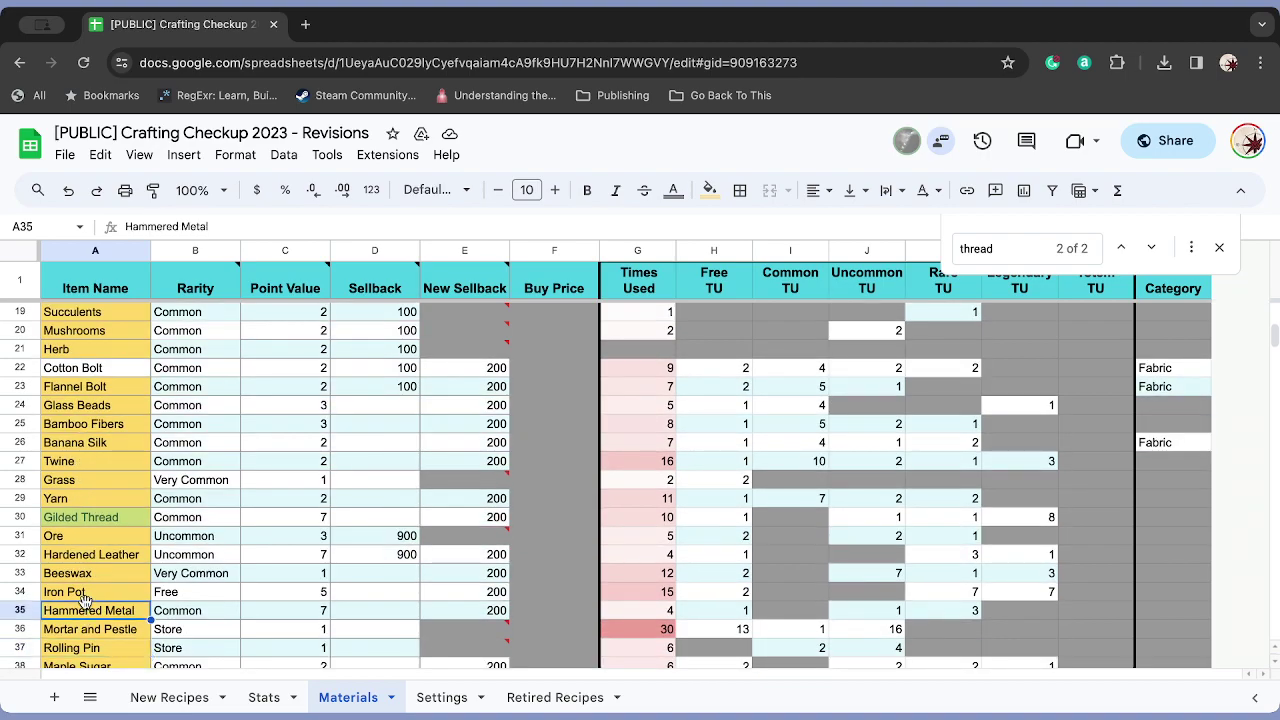
key("Up")
key("Up")
key("Up")
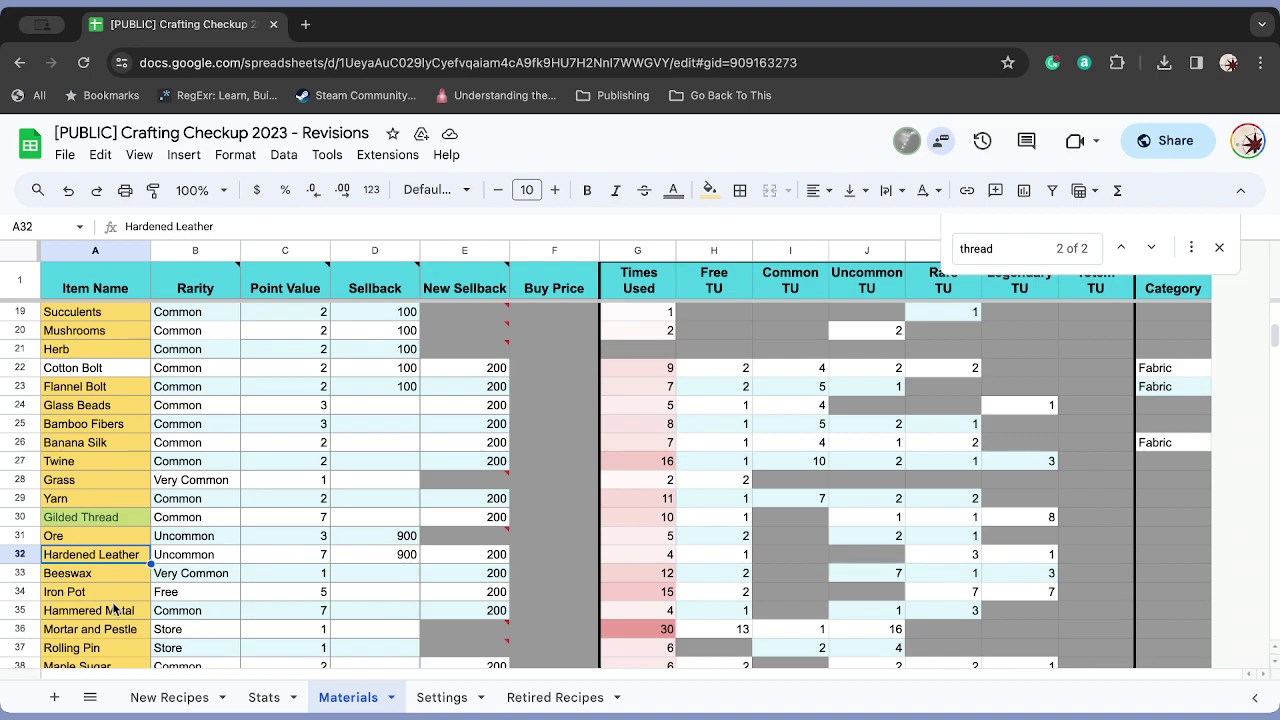
- Look through the materials down to the Thread Spool row and close the "thread" search
scroll(115, 609, "down", 2)
scroll(115, 609, "down", 1)
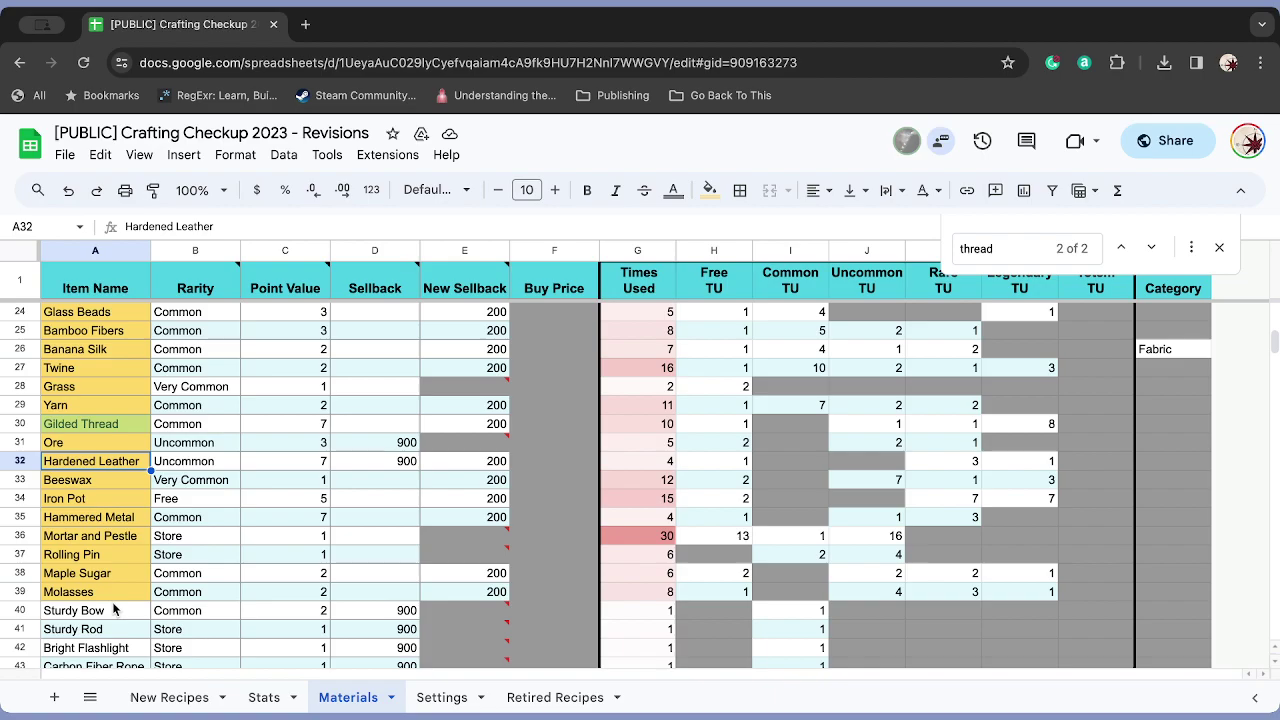
scroll(115, 609, "down", 19)
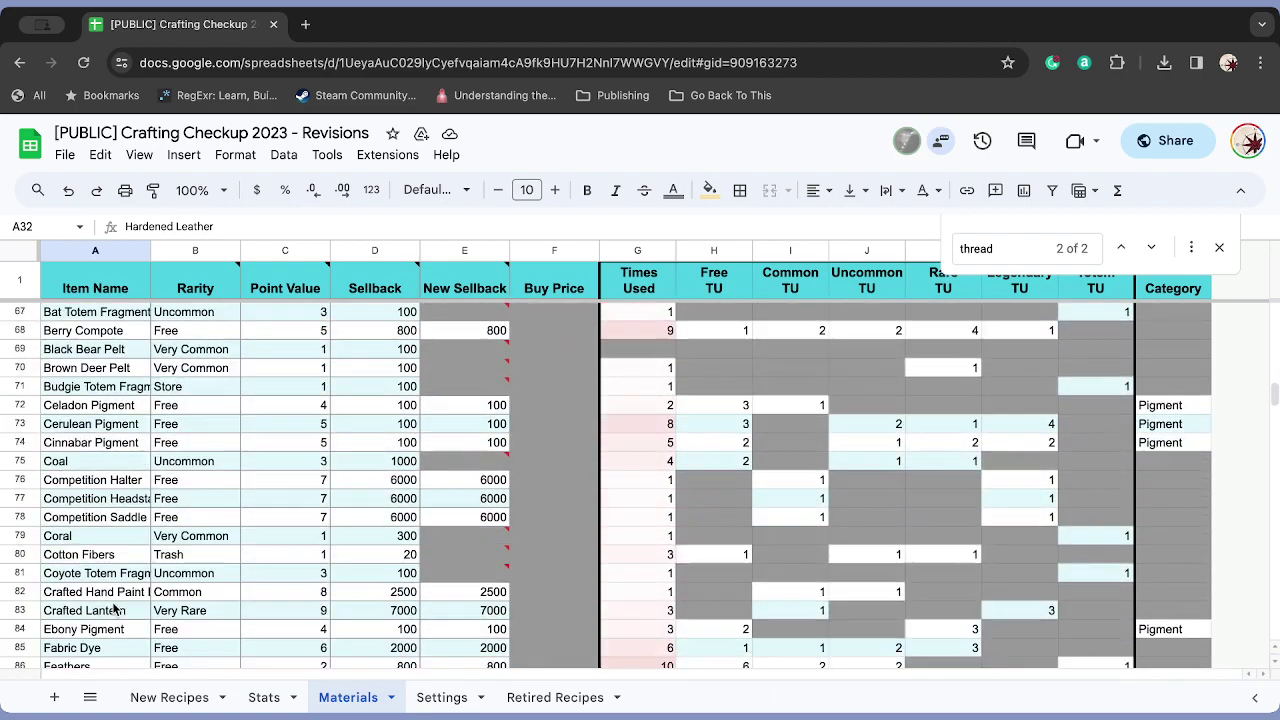
scroll(115, 609, "down", 13)
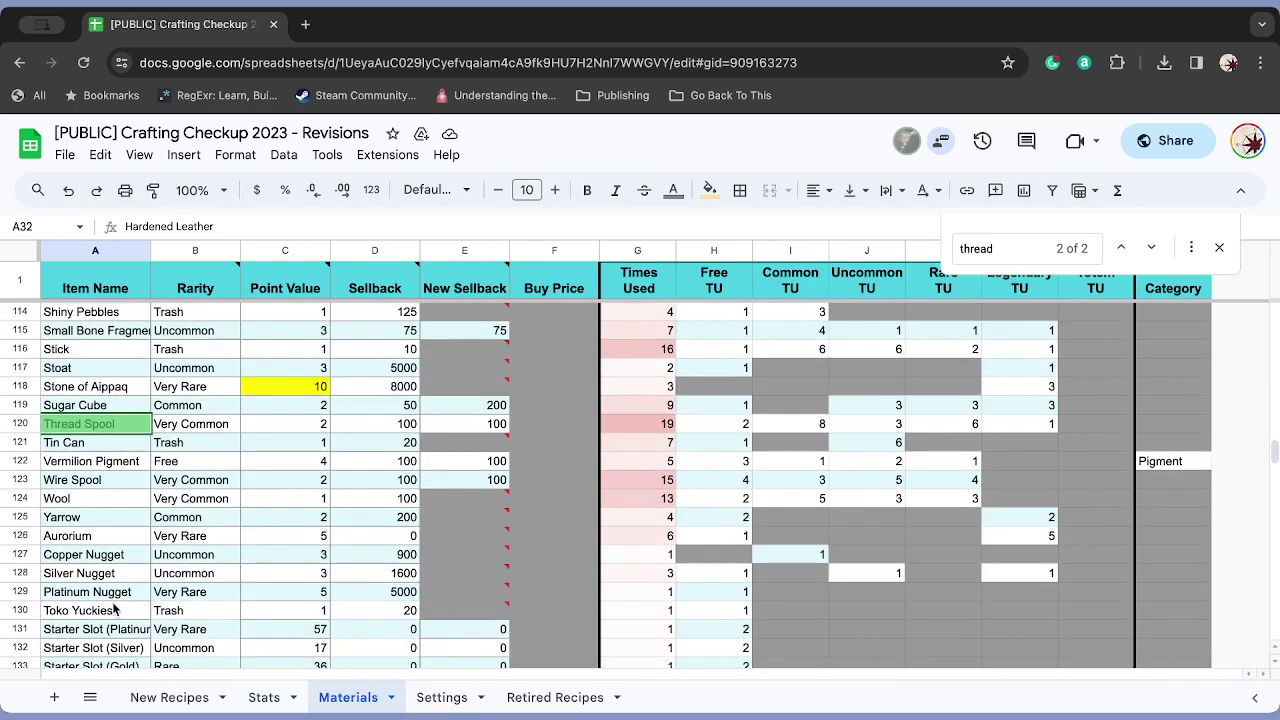
left_click(1219, 248)
- Look through the Herb, Mushrooms, Grass and Flowers materials as far as the Fruit and Vegetable rows
scroll(123, 460, "down", 7)
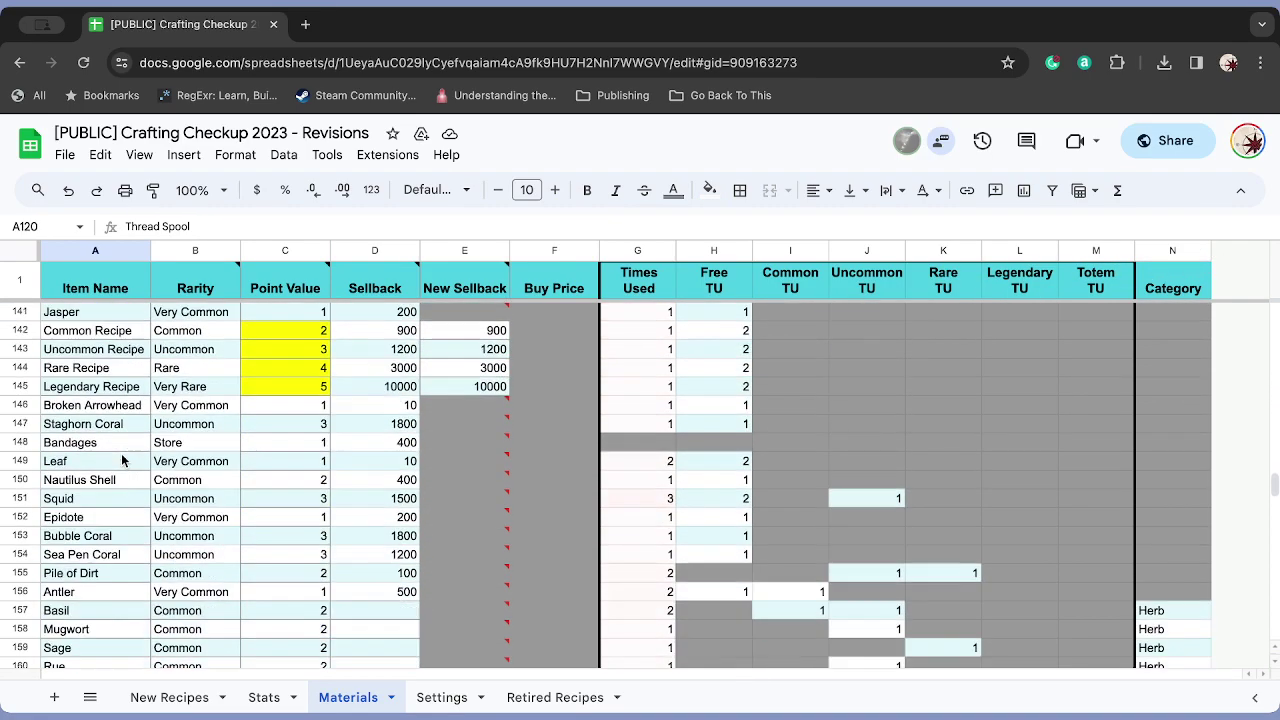
scroll(123, 460, "down", 2)
scroll(123, 460, "up", 5)
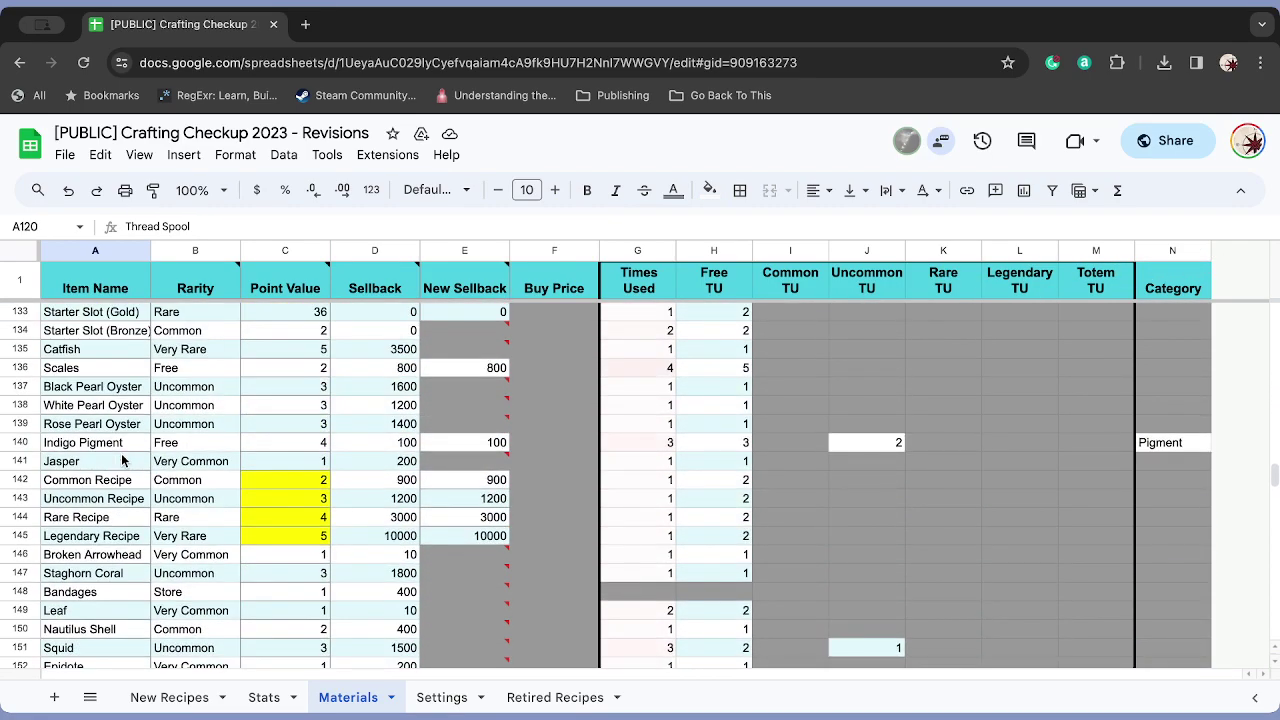
scroll(123, 460, "down", 13)
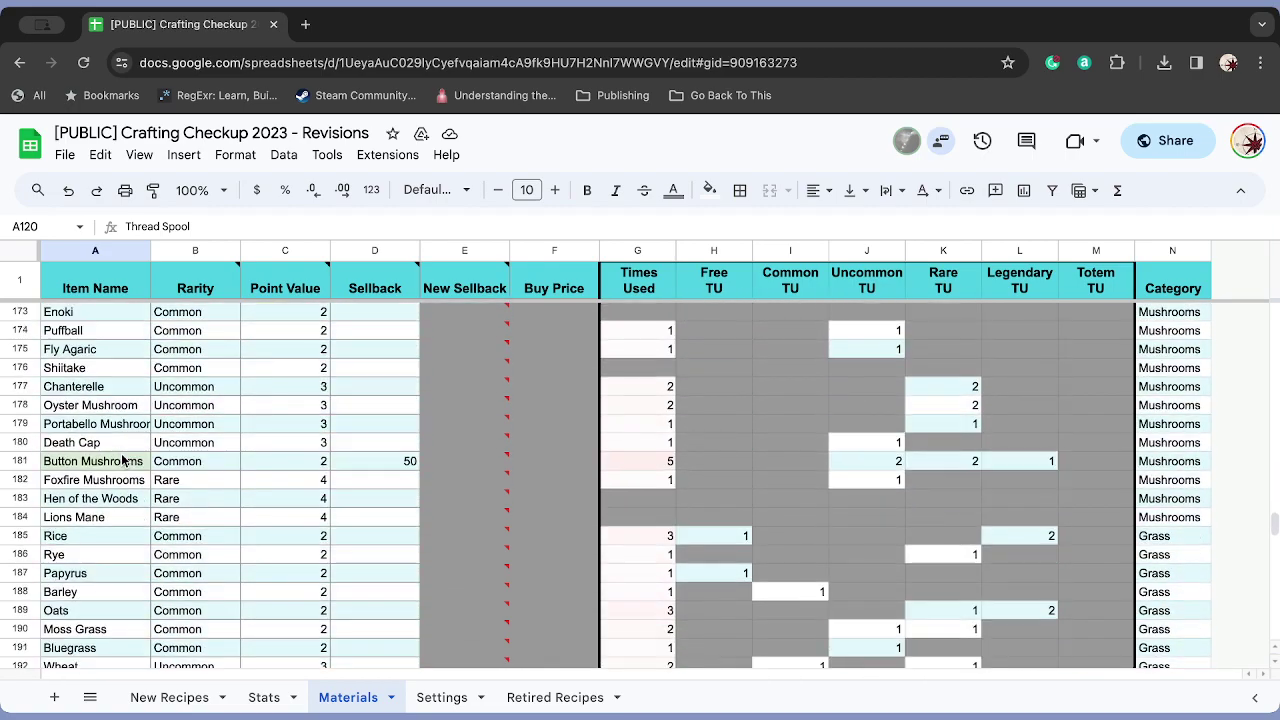
scroll(123, 460, "down", 11)
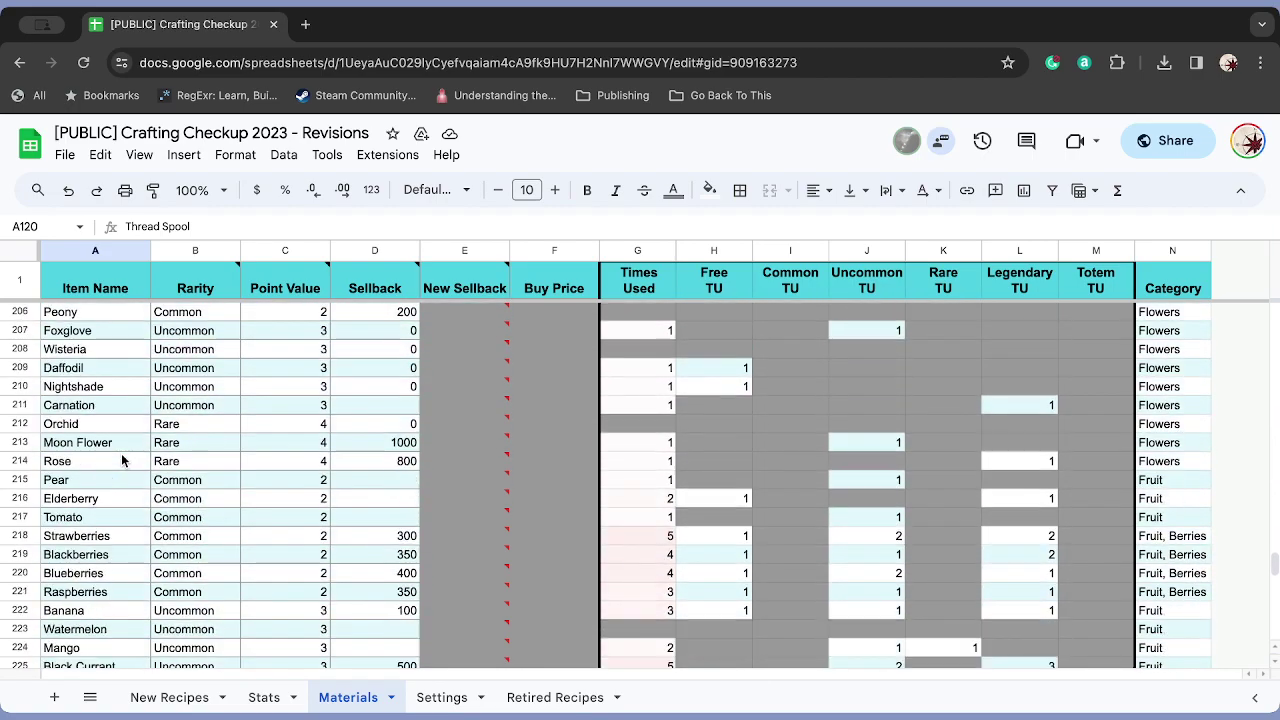
scroll(121, 460, "down", 6)
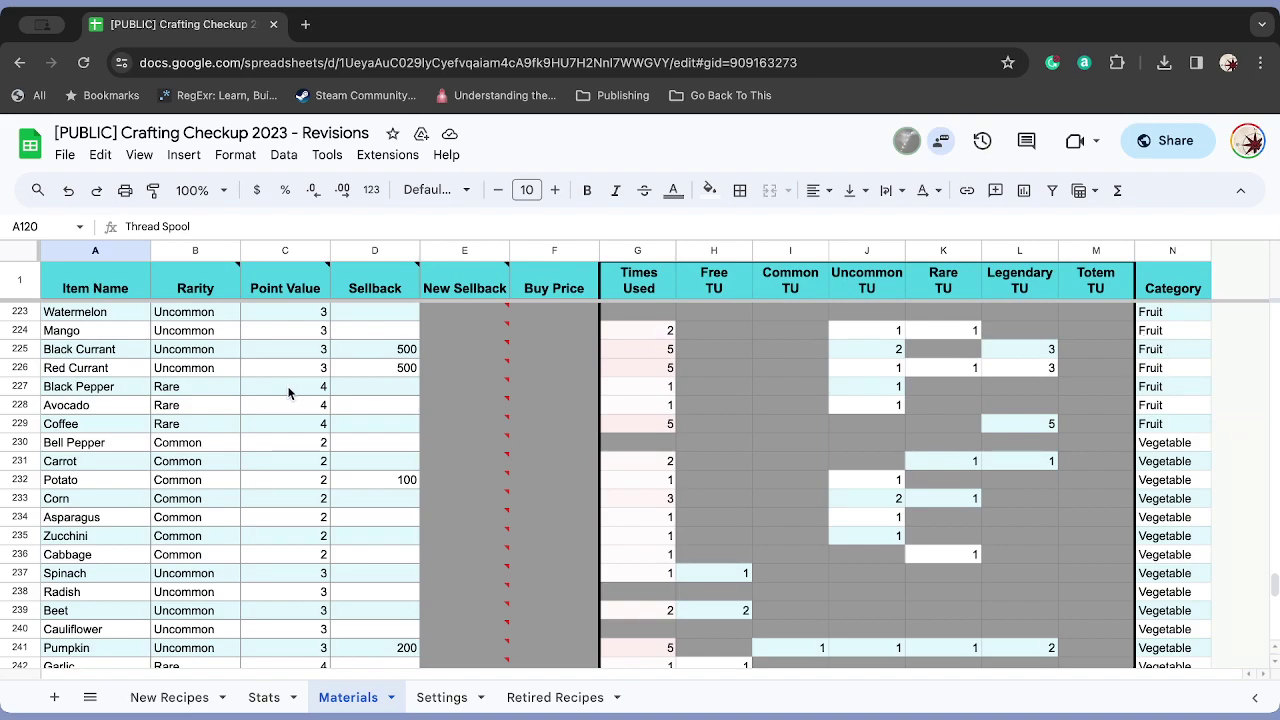
scroll(288, 393, "up", 1)
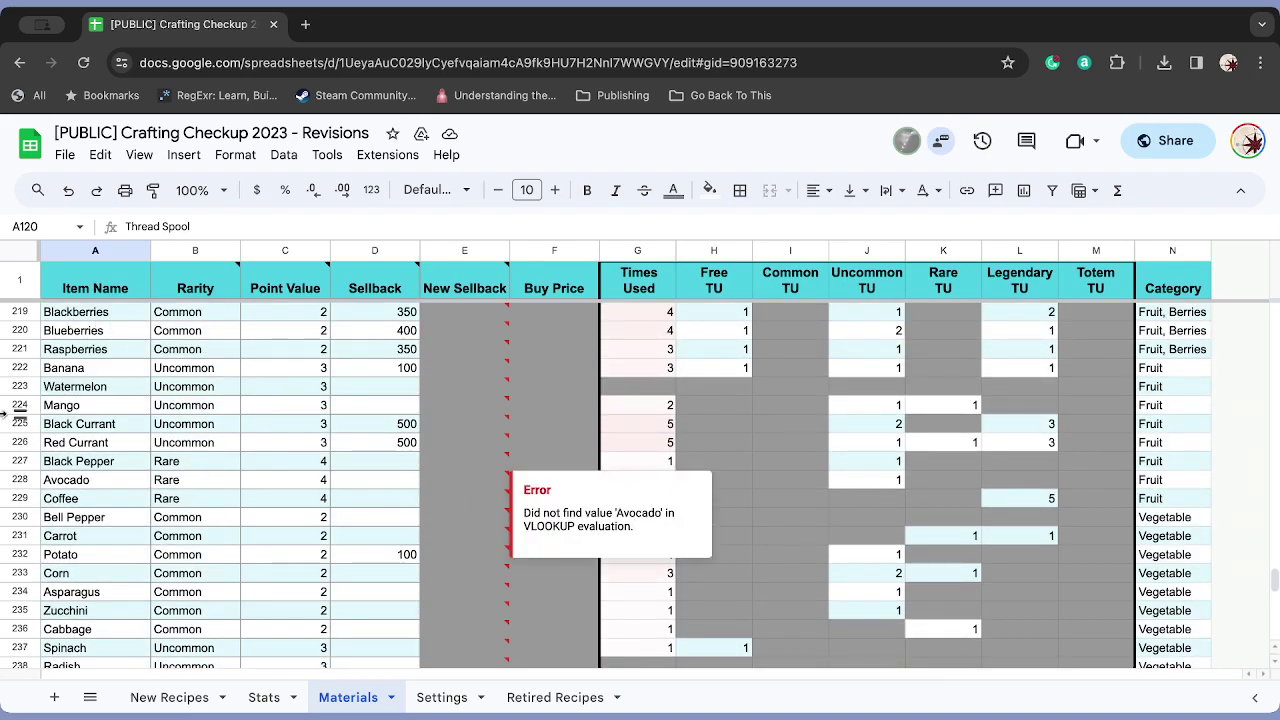
- Check the Banana and Watermelon items and the Category cells from Watermelon up to Blueberries
left_click_drag(66, 370, 84, 390)
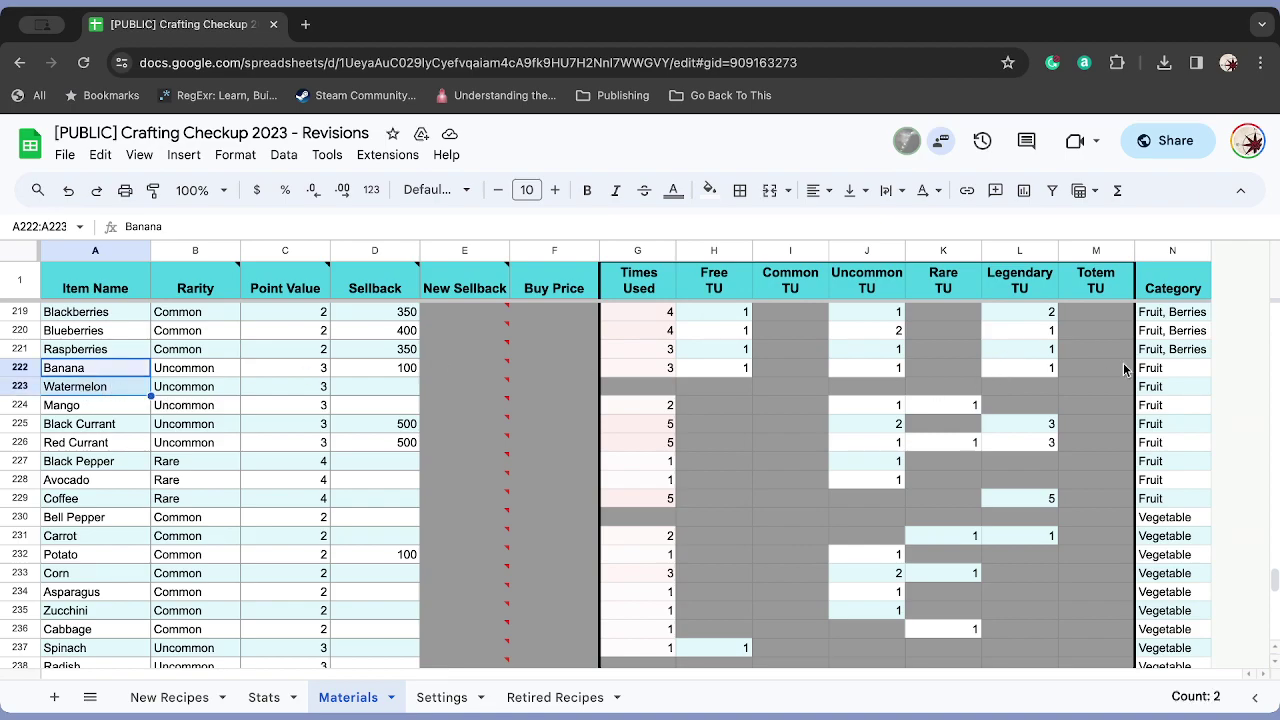
left_click(1193, 387)
key("Up")
key("Up")
key("Up")
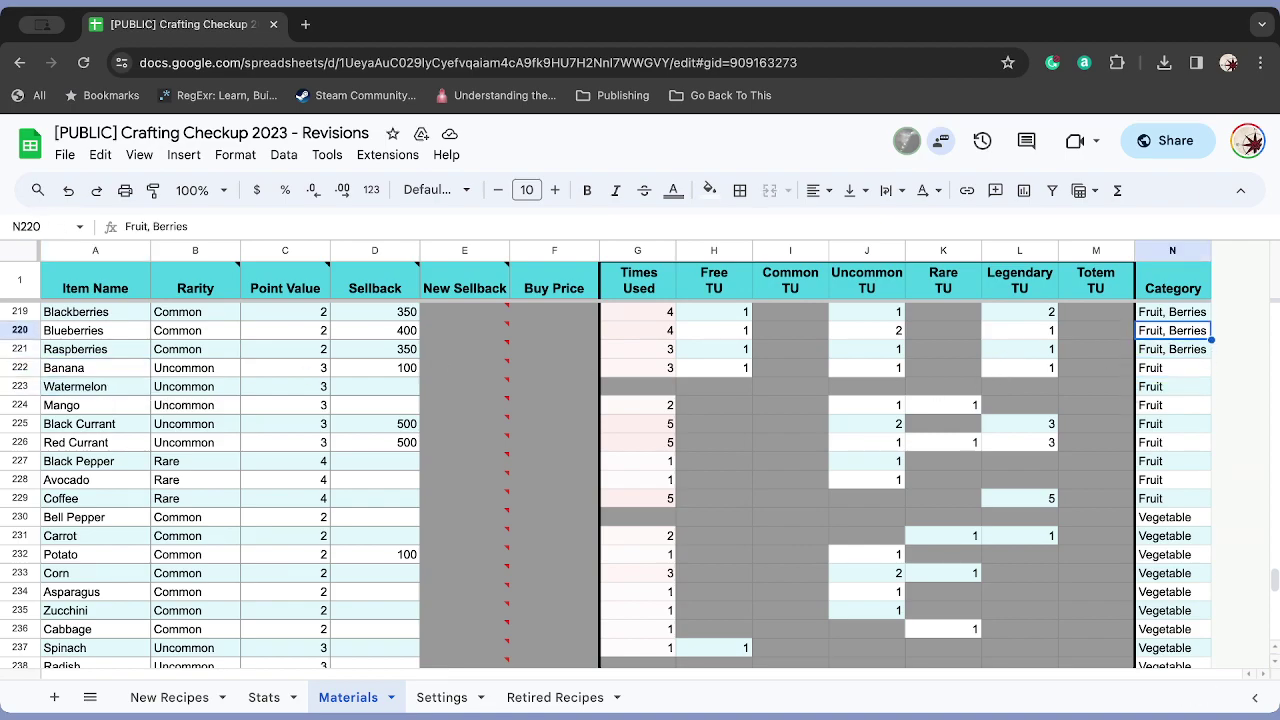
- Inspect the Blueberries row cell by cell from its Category to its Item Name and back
key("Left")
key("Left")
key("Left")
key("Left")
key("Left")
key("Left")
key("Left")
key("Left")
key("Left")
key("Left")
key("Left")
key("Left")
key("Left")
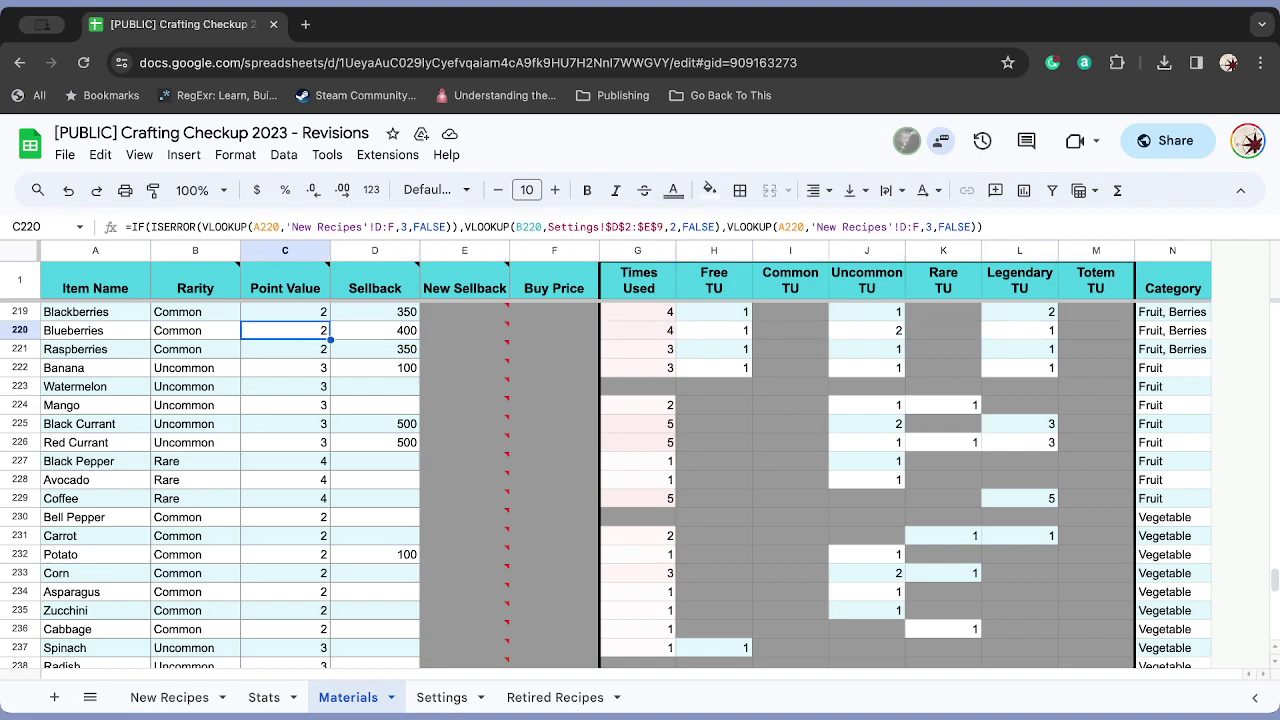
key("Right")
key("Right")
key("Right")
key("Right")
key("Right")
key("Right")
key("Right")
key("Right")
key("Right")
key("Right")
key("Right")
key("Right")
key("Right")
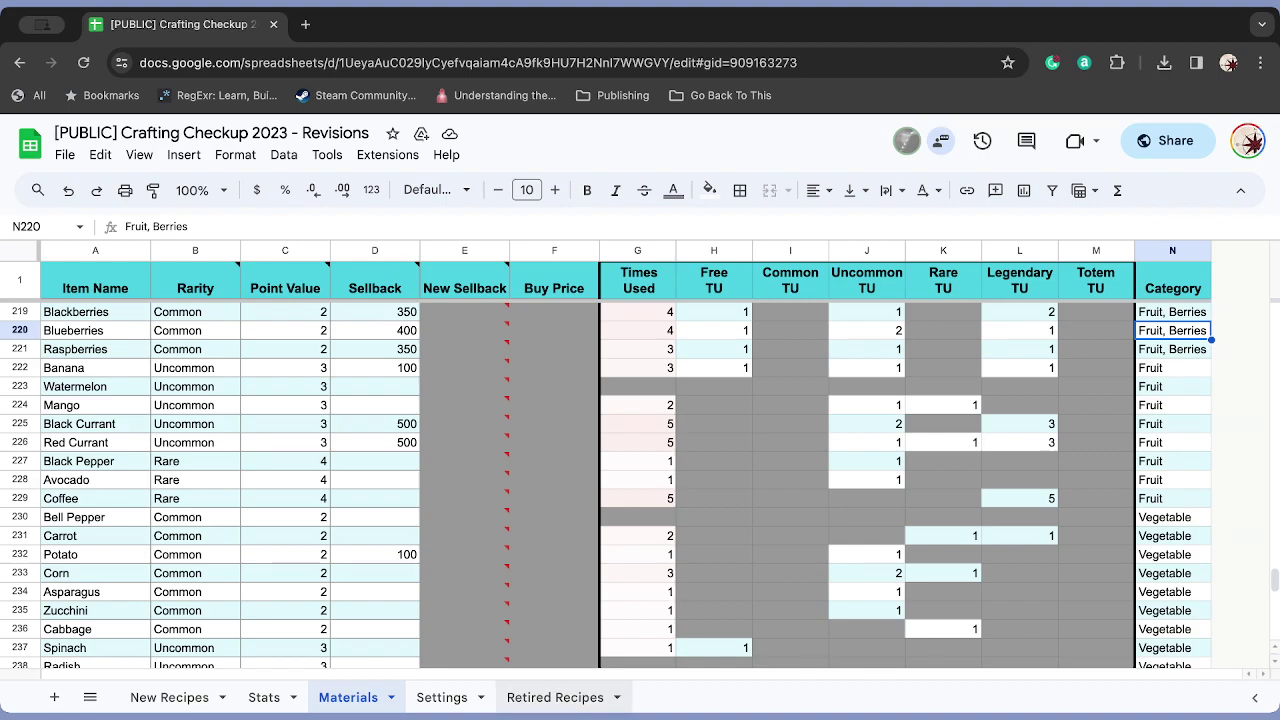
- Inspect the Coffee row cell by cell from its Item Name to its Category and back
left_click(118, 500)
key("Right")
key("Right")
key("Right")
key("Right")
key("Right")
key("Right")
key("Right")
key("Right")
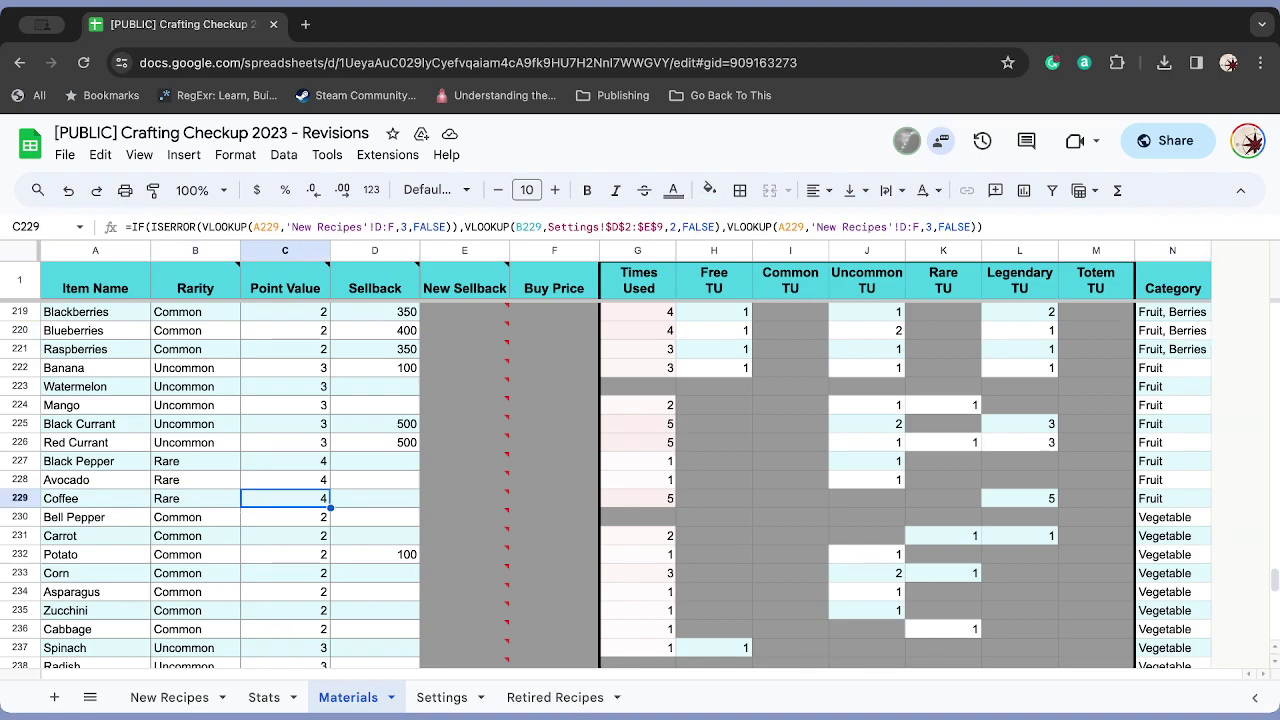
key("Right")
key("Right")
key("Right")
key("Right")
key("Right")
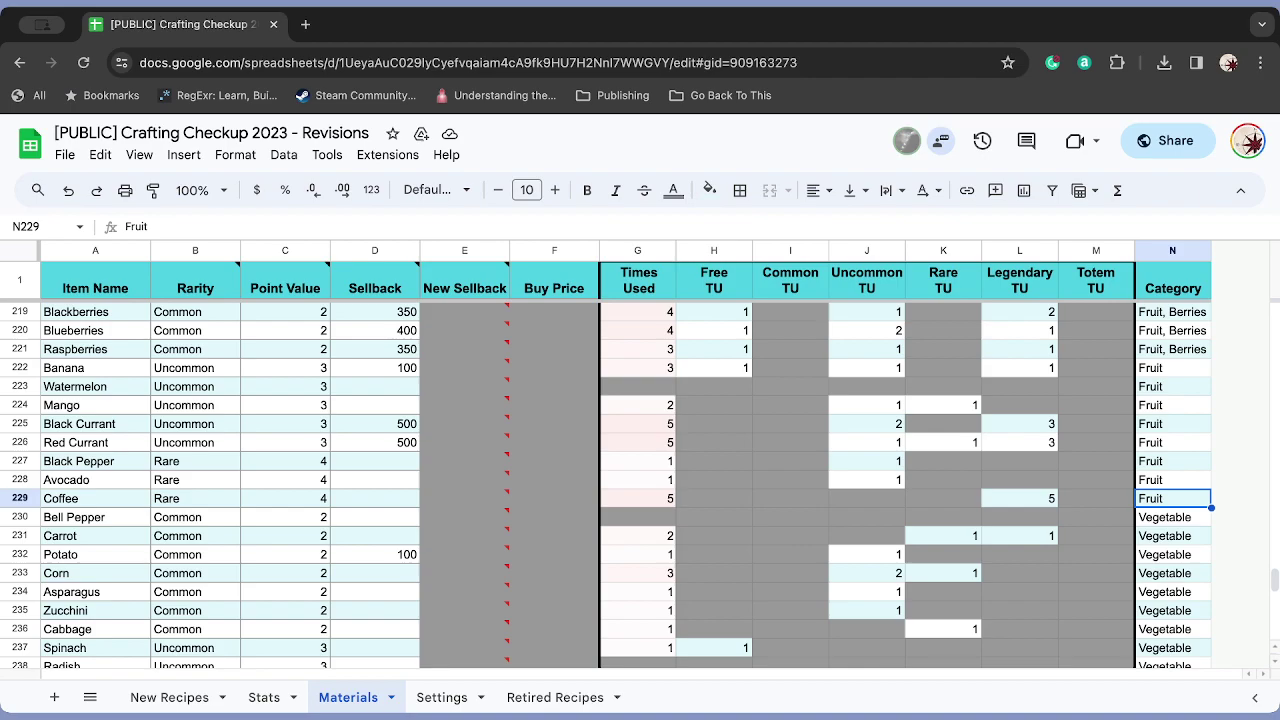
key("Left")
key("Left")
key("Left")
key("Left")
key("Left")
key("Left")
key("Left")
key("Left")
key("Left")
key("Left")
key("Left")
key("Left")
key("Left")
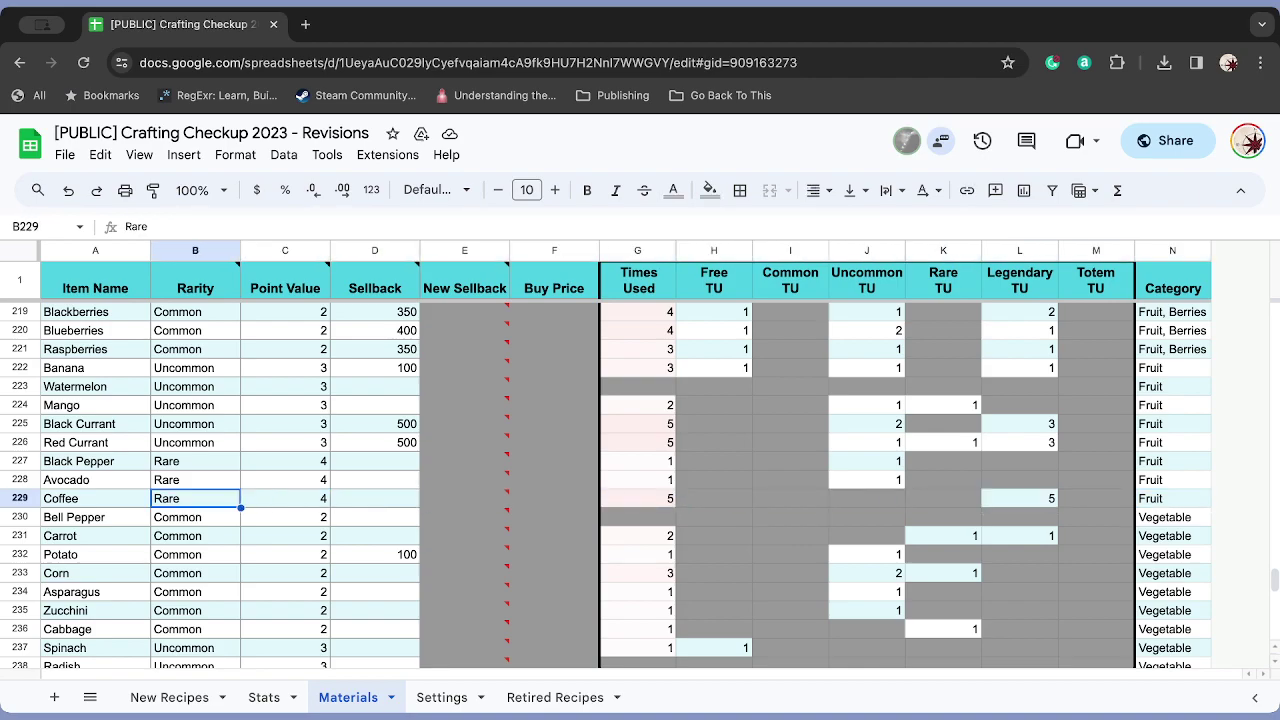
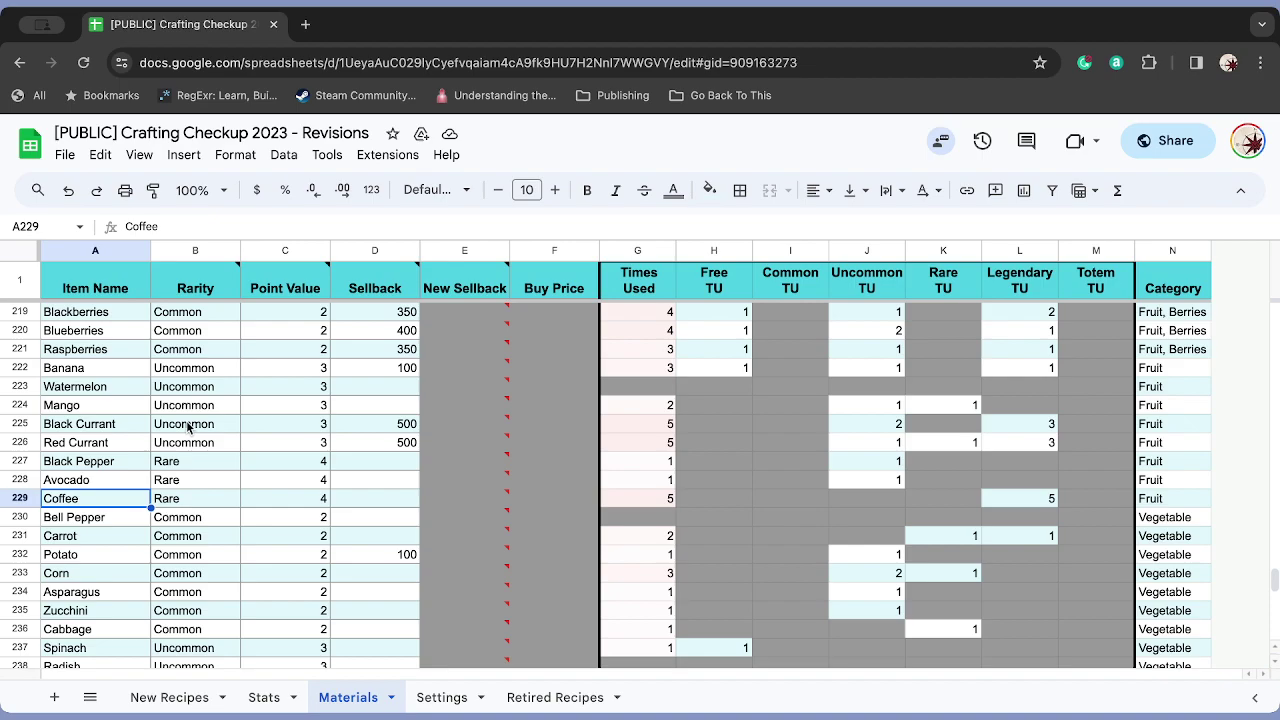
- Look over the Vegetable and Wood materials and return to the Berries row at the start of the sheet
scroll(140, 495, "down", 10)
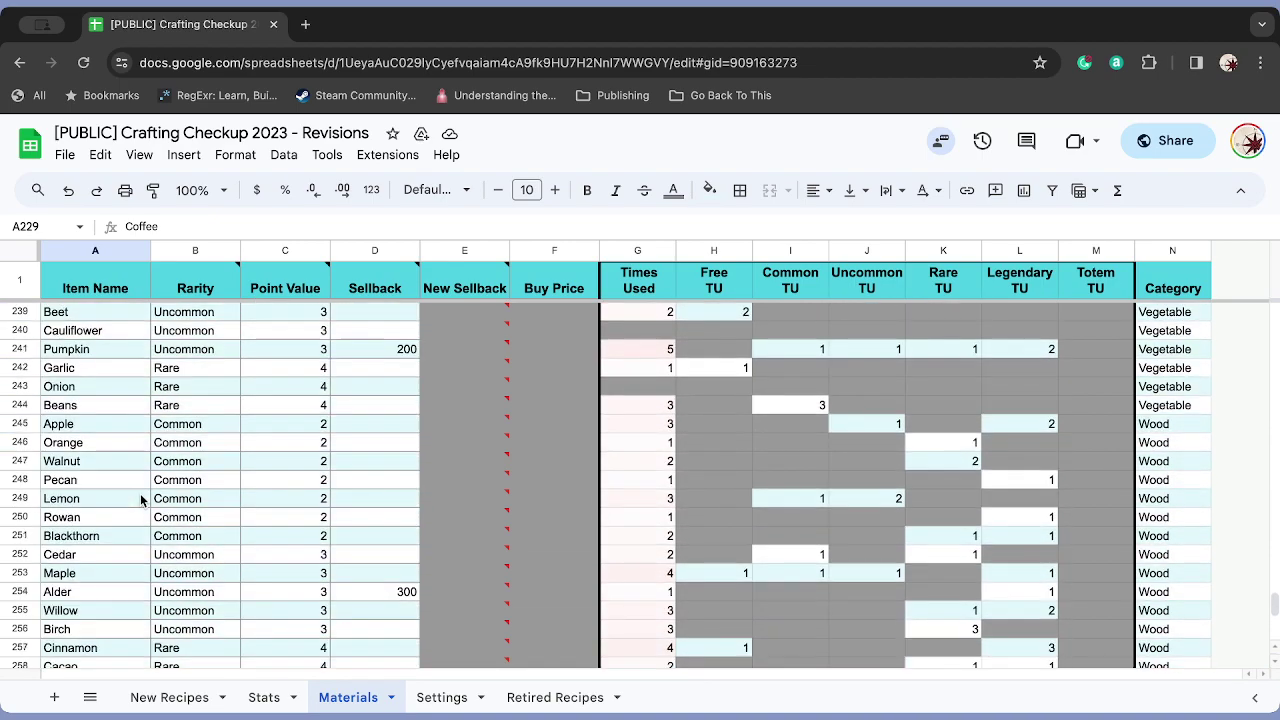
scroll(140, 495, "up", 20)
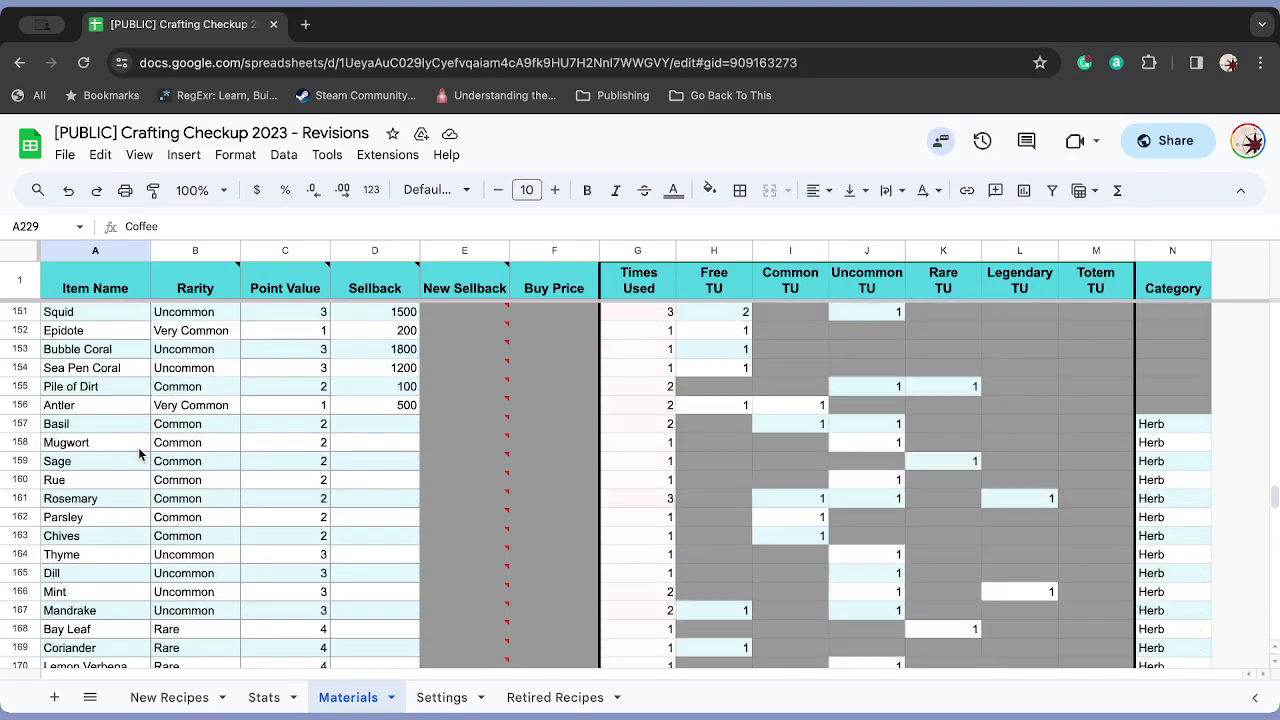
scroll(140, 455, "up", 20)
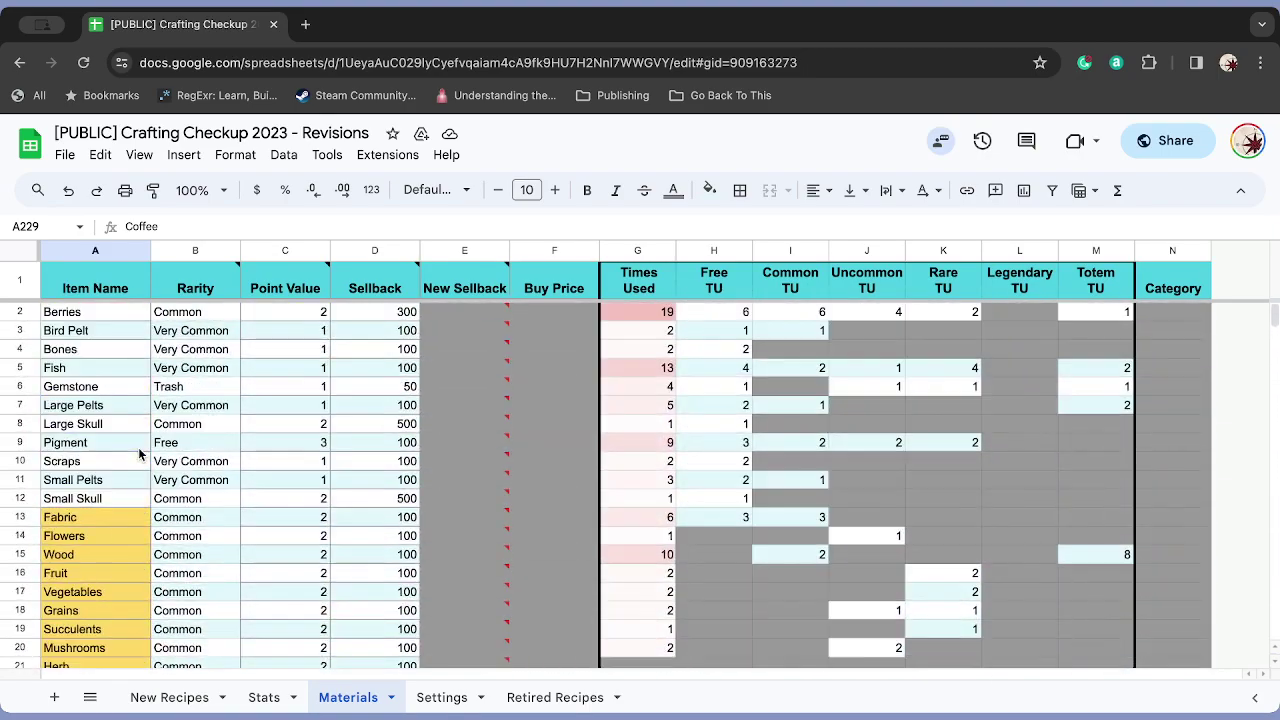
- Open the New Recipes sheet and view its last recipe rows with the Mat7 and Mat8 columns
left_click(180, 695)
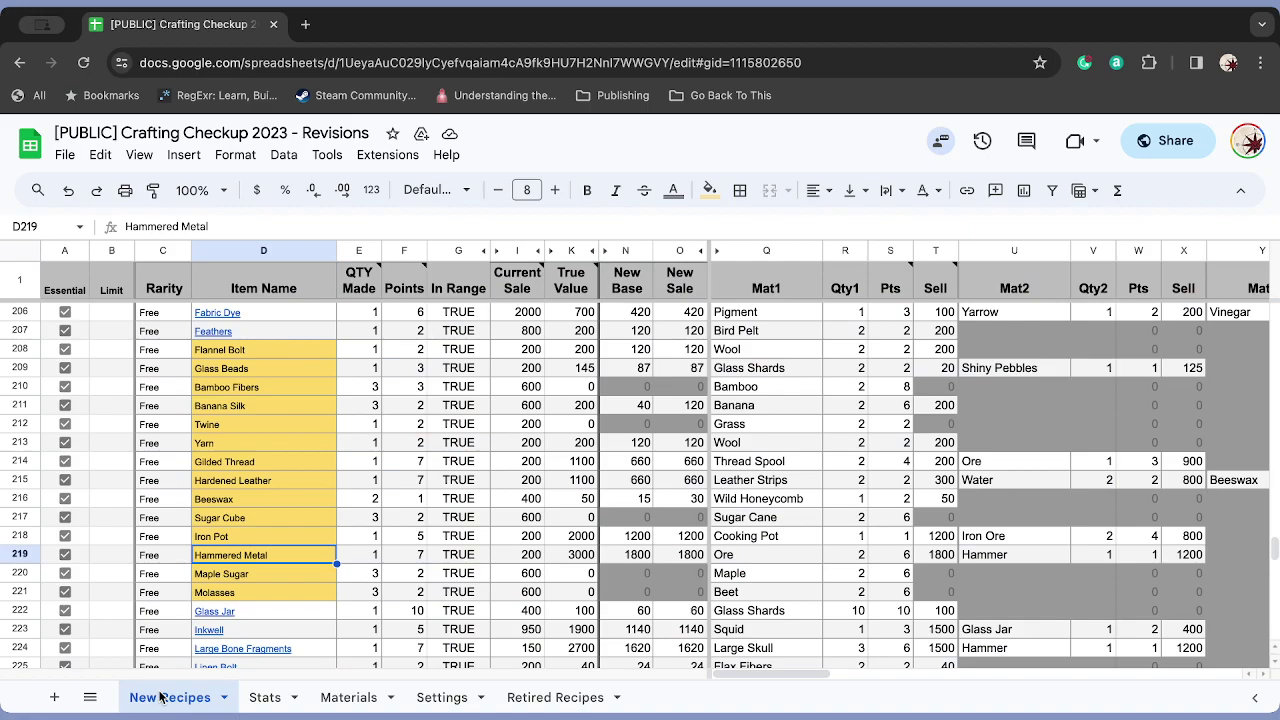
scroll(284, 410, "down", 15)
scroll(284, 408, "right", 10)
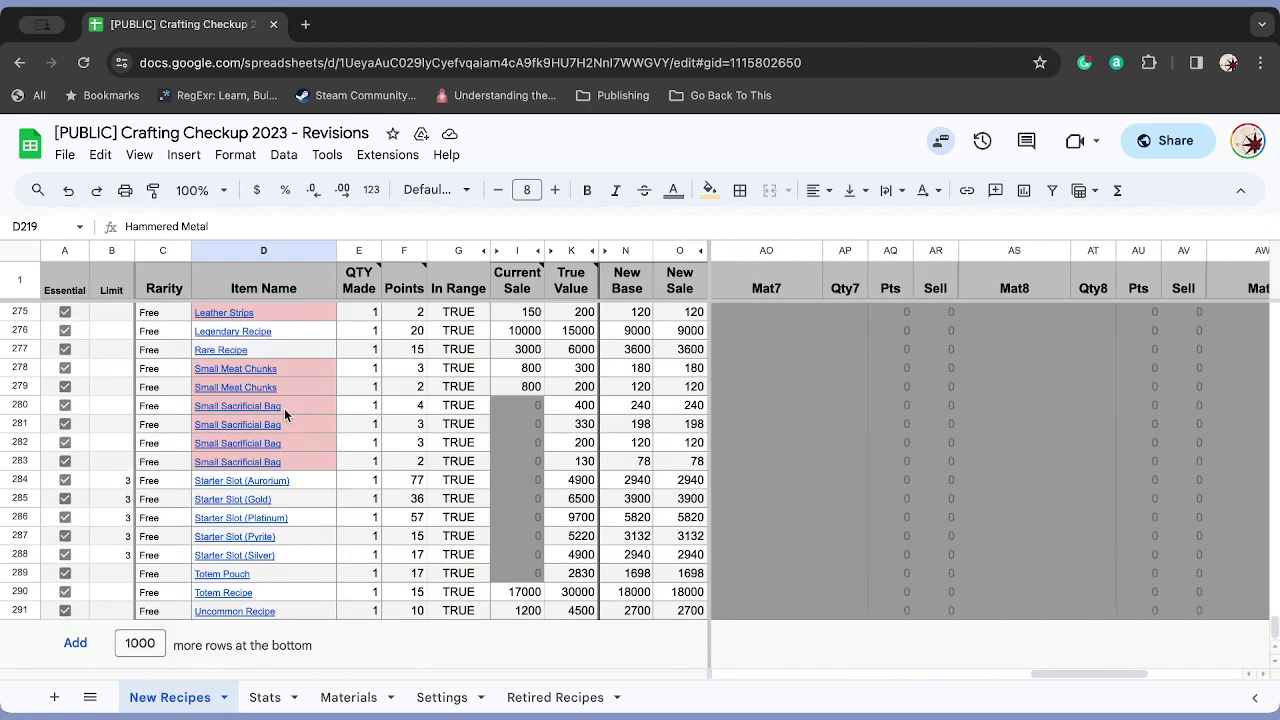
- Look over the recipes below the red not-done divider row, from Homemade Bait to Gecko Food
scroll(284, 408, "left", 10)
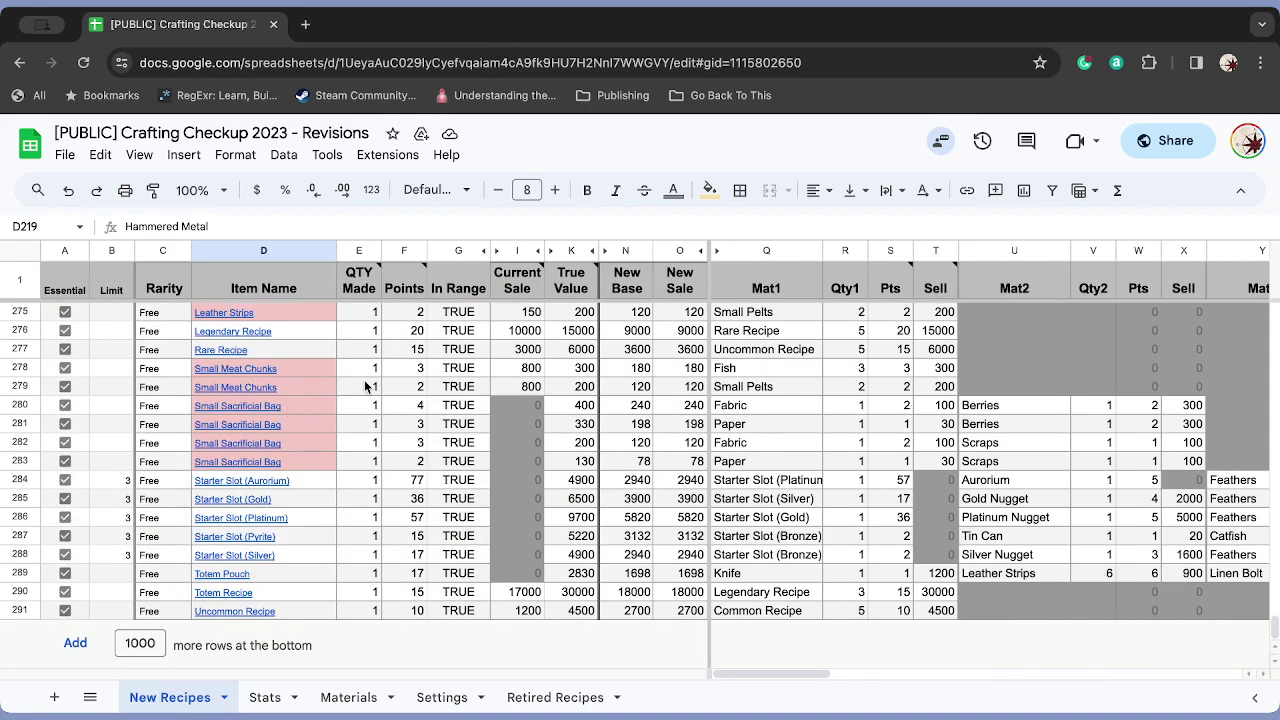
scroll(360, 370, "up", 10)
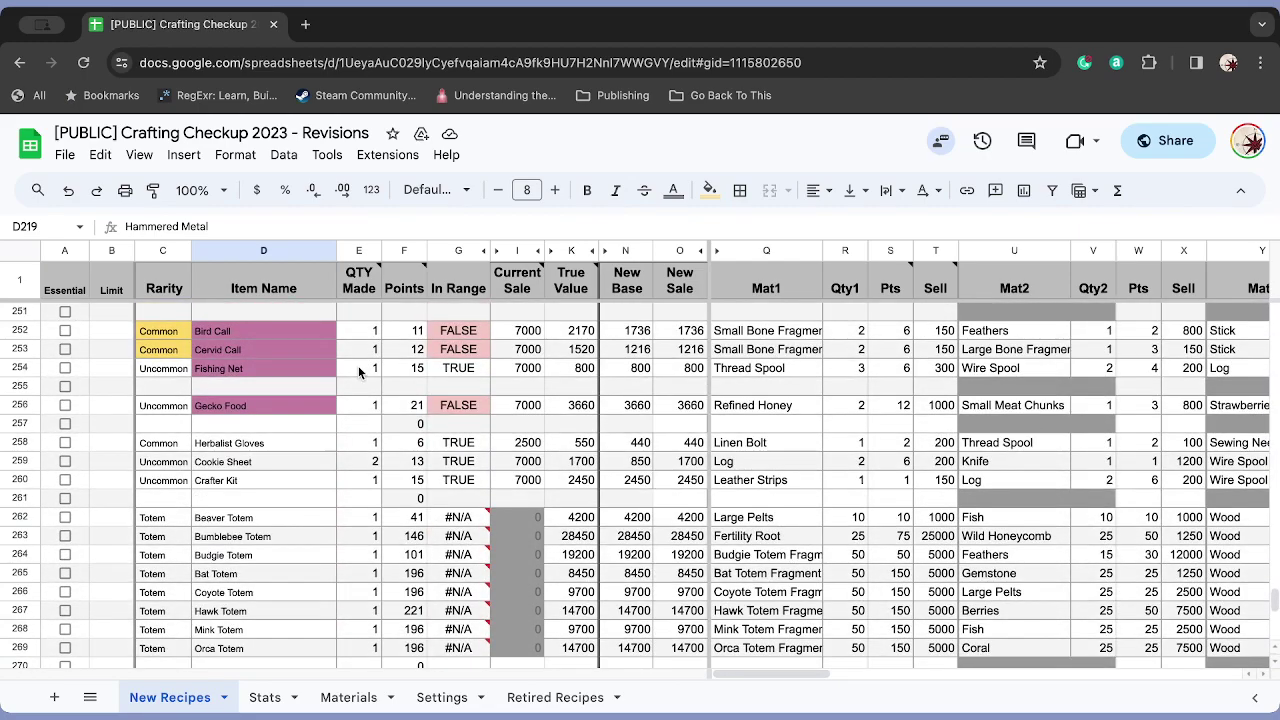
scroll(359, 369, "up", 3)
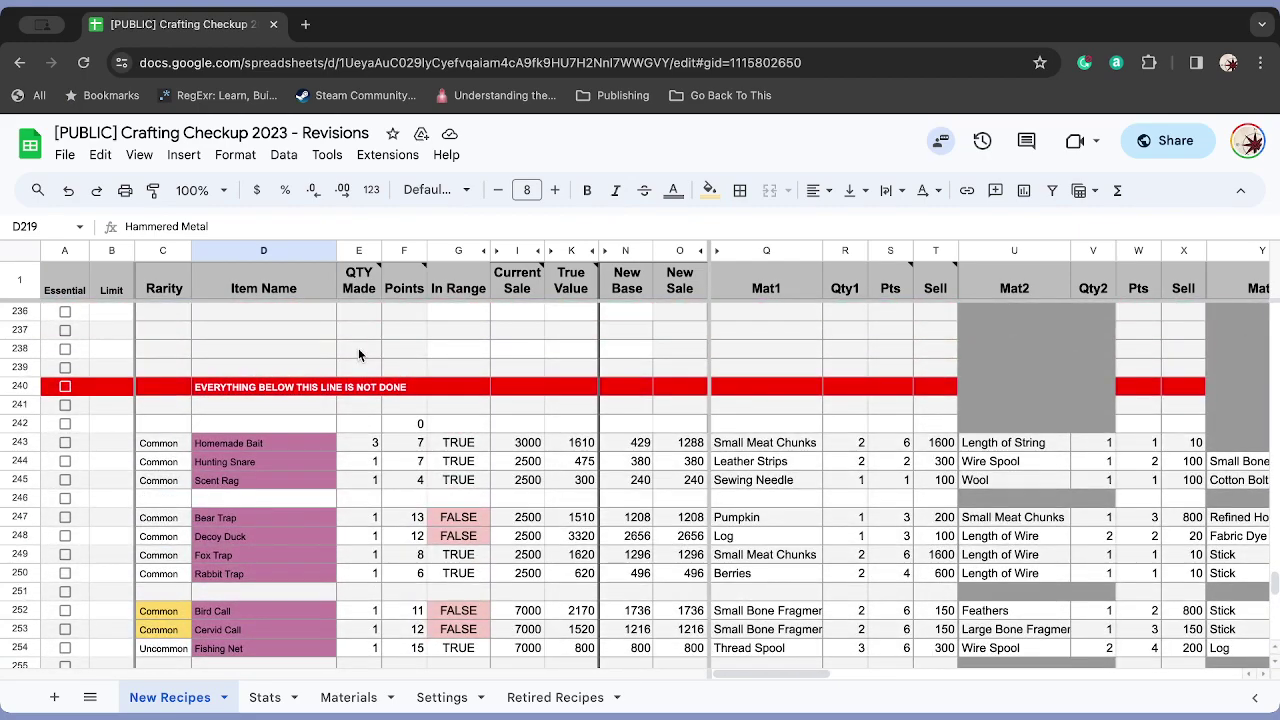
scroll(361, 354, "down", 1)
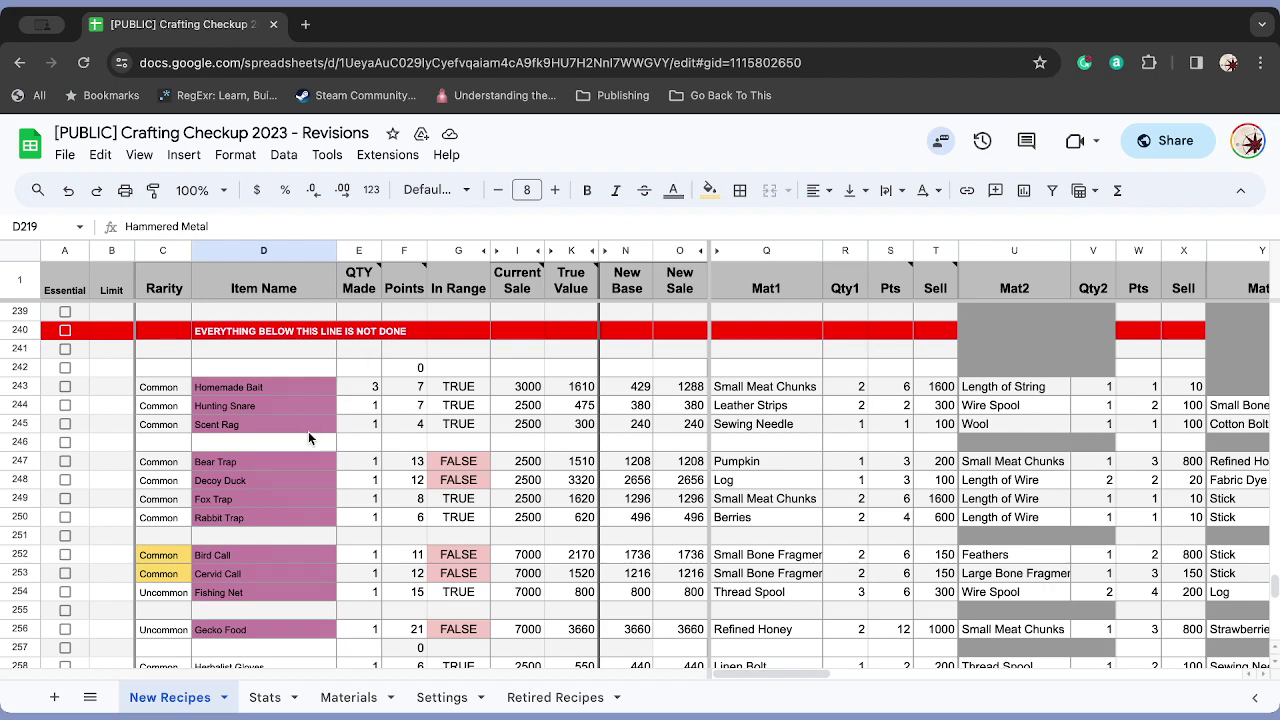
scroll(308, 431, "down", 1)
scroll(313, 446, "down", 1)
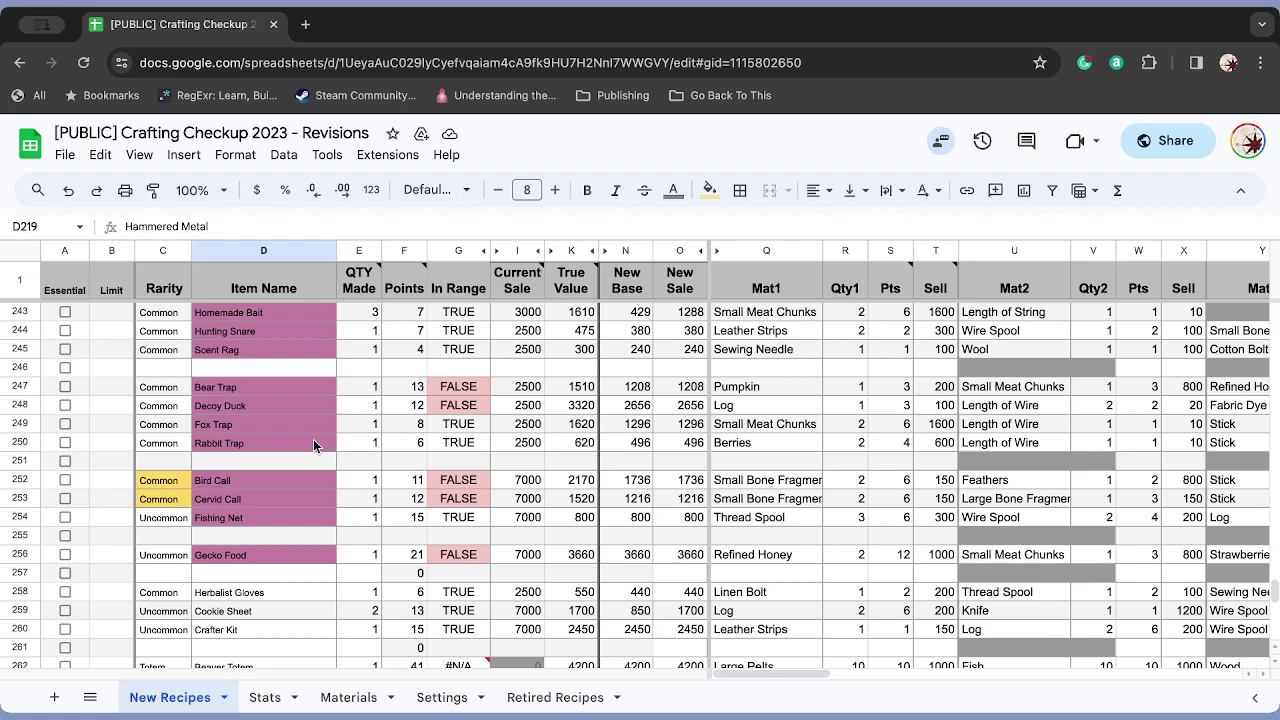
scroll(313, 439, "down", 1)
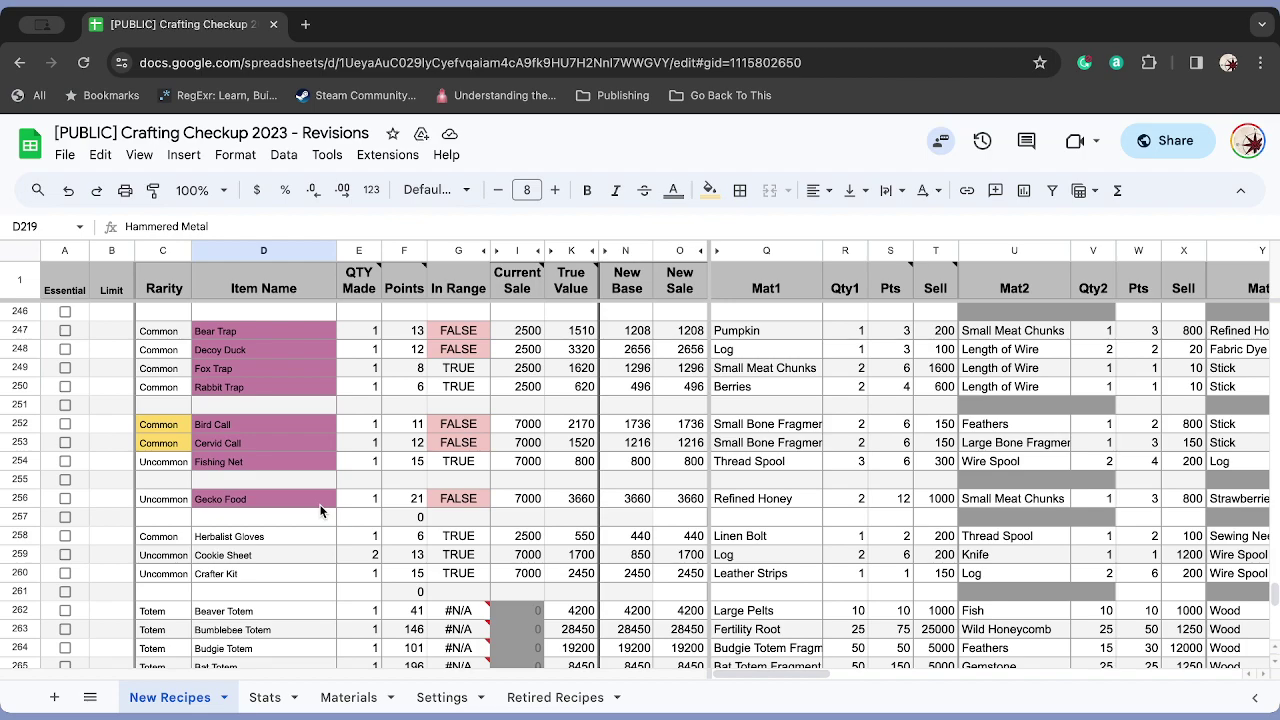
- Review the Totem recipes, Summoning of Aippaq and the Free recipes at the end of the sheet
scroll(403, 543, "down", 5)
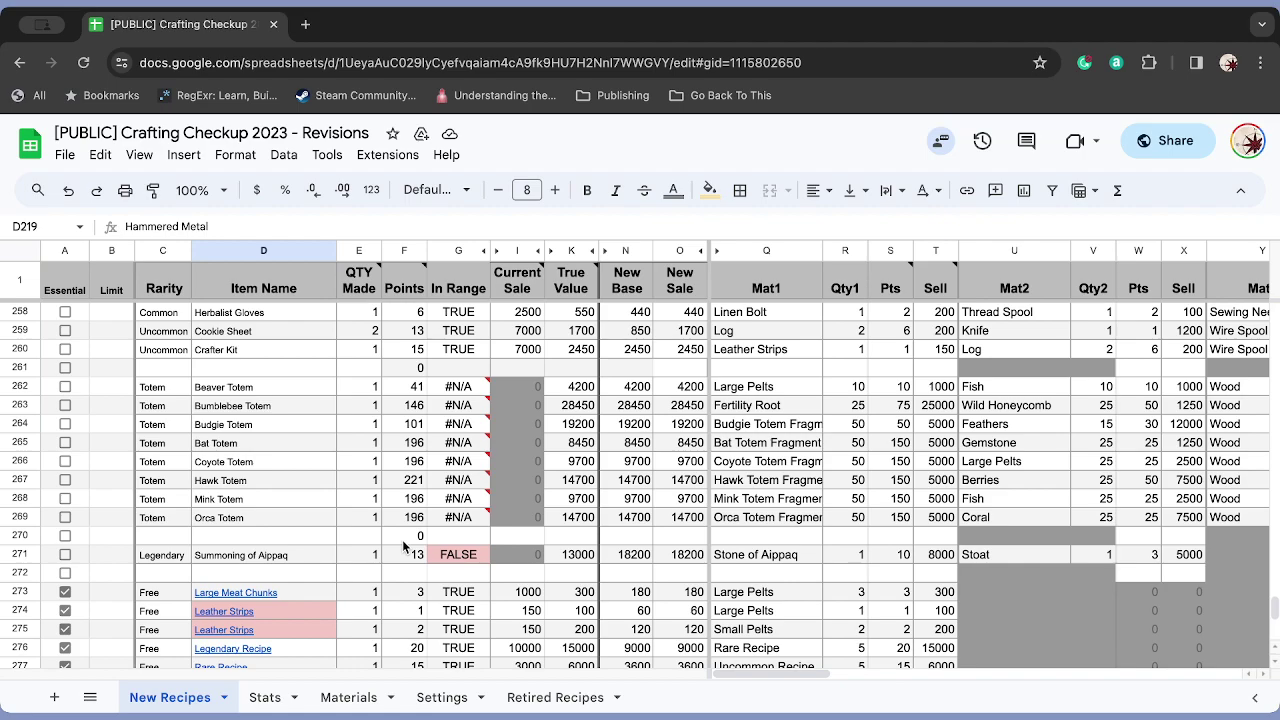
scroll(391, 465, "down", 1)
scroll(390, 463, "down", 1)
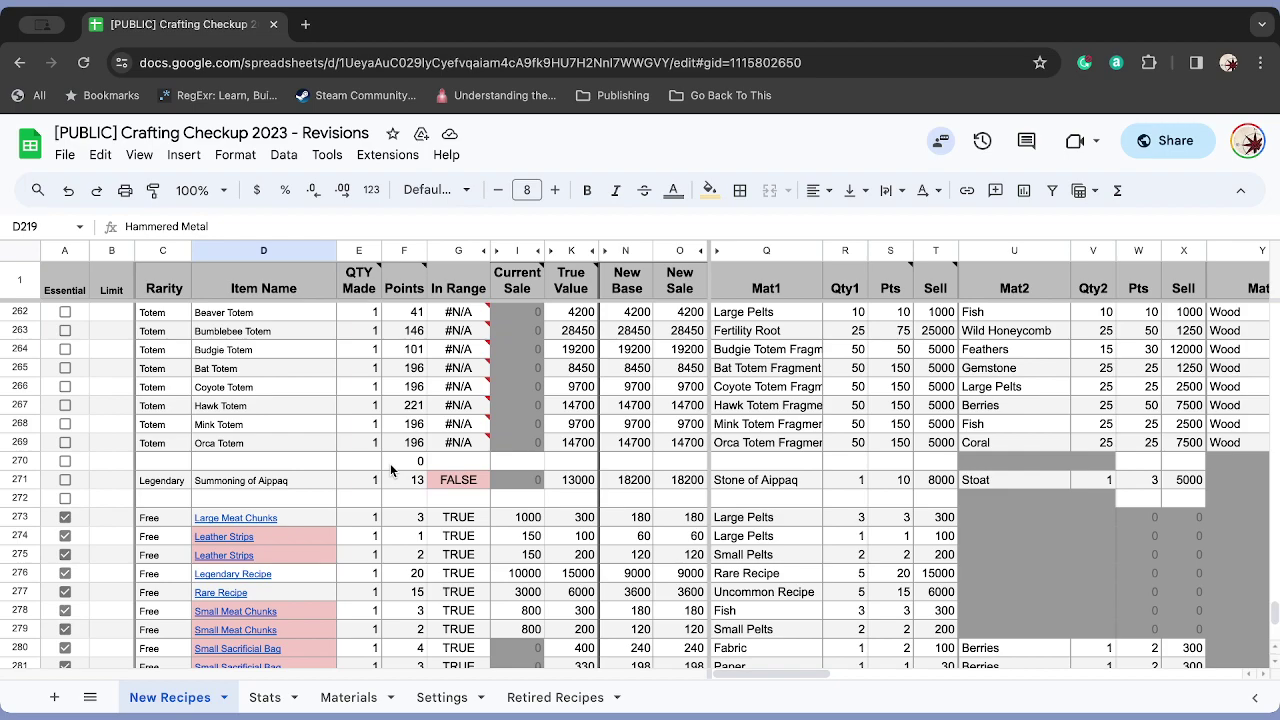
scroll(403, 544, "down", 5)
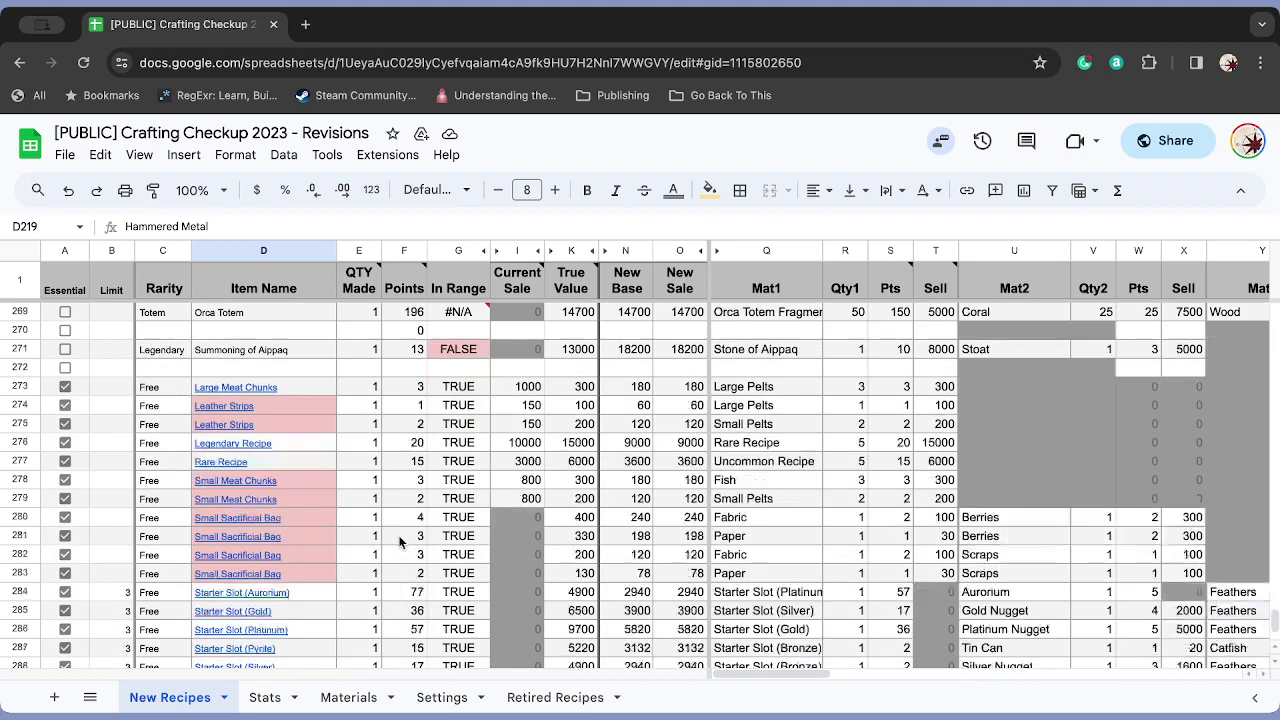
scroll(400, 541, "up", 1)
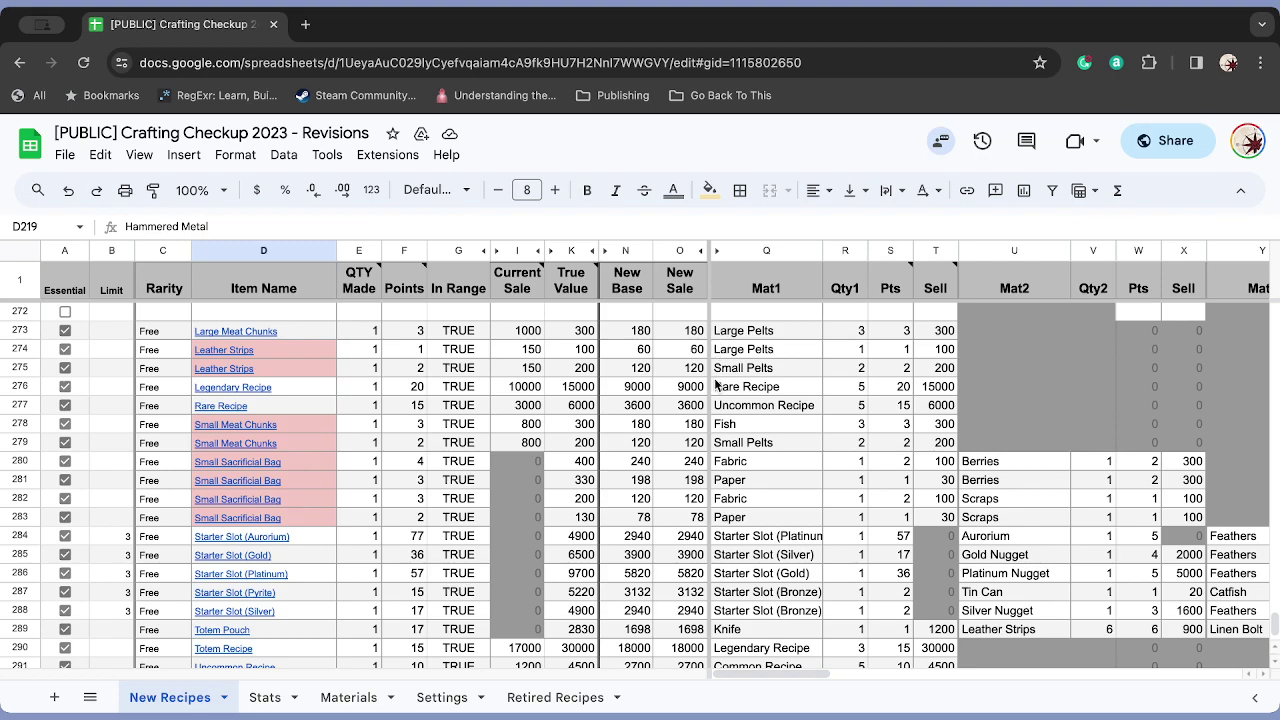
scroll(443, 450, "down", 1)
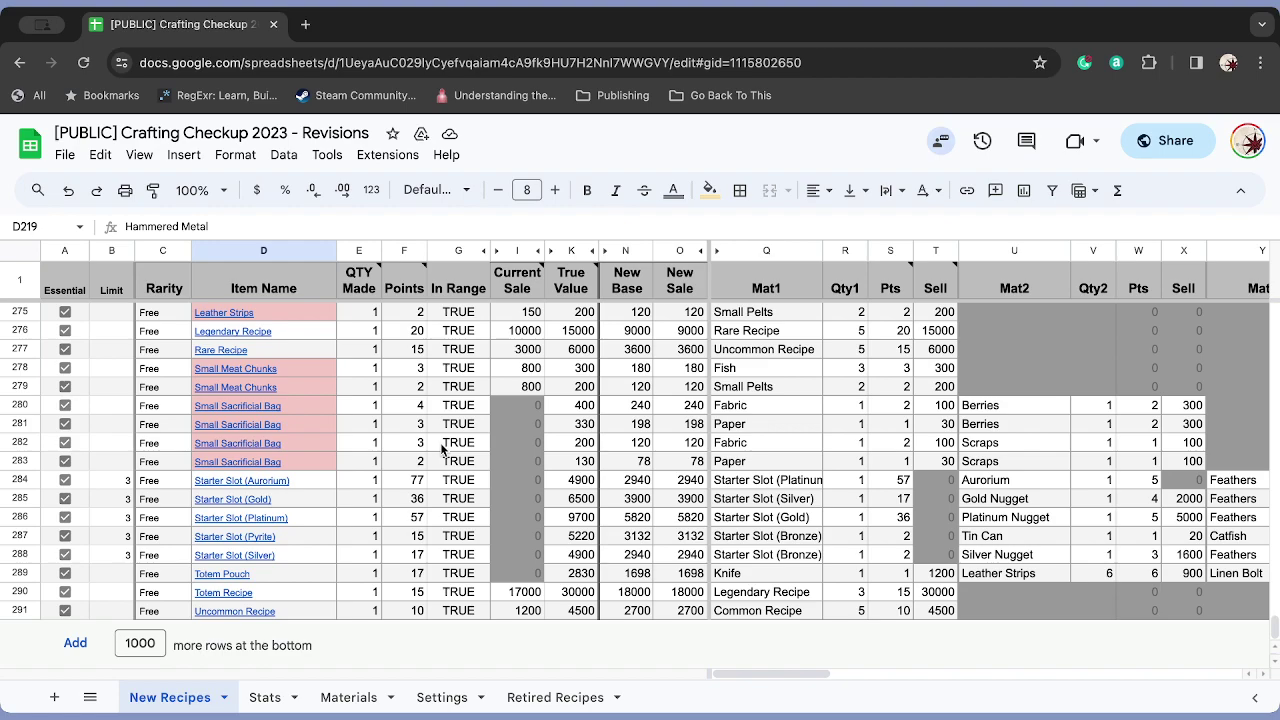
- Return past the unfinished recipes to the Toko Teddy recipes at the start of the sheet
scroll(459, 498, "up", 5)
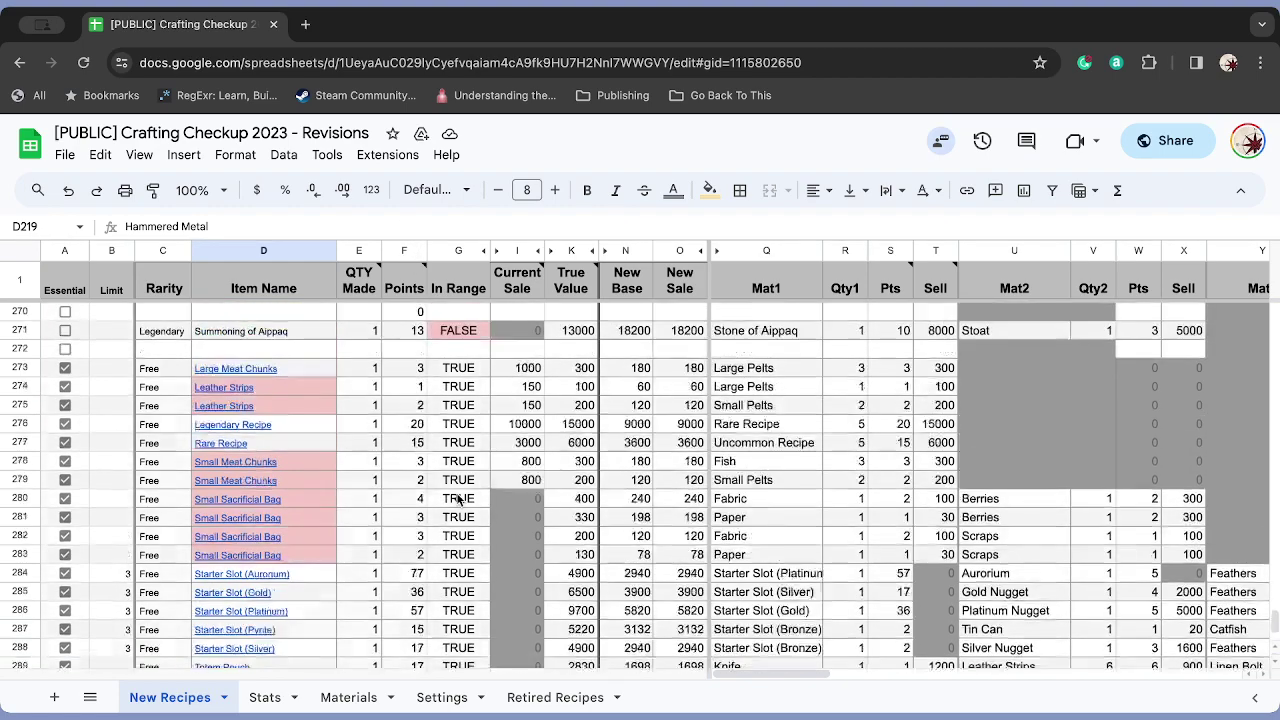
scroll(459, 498, "up", 10)
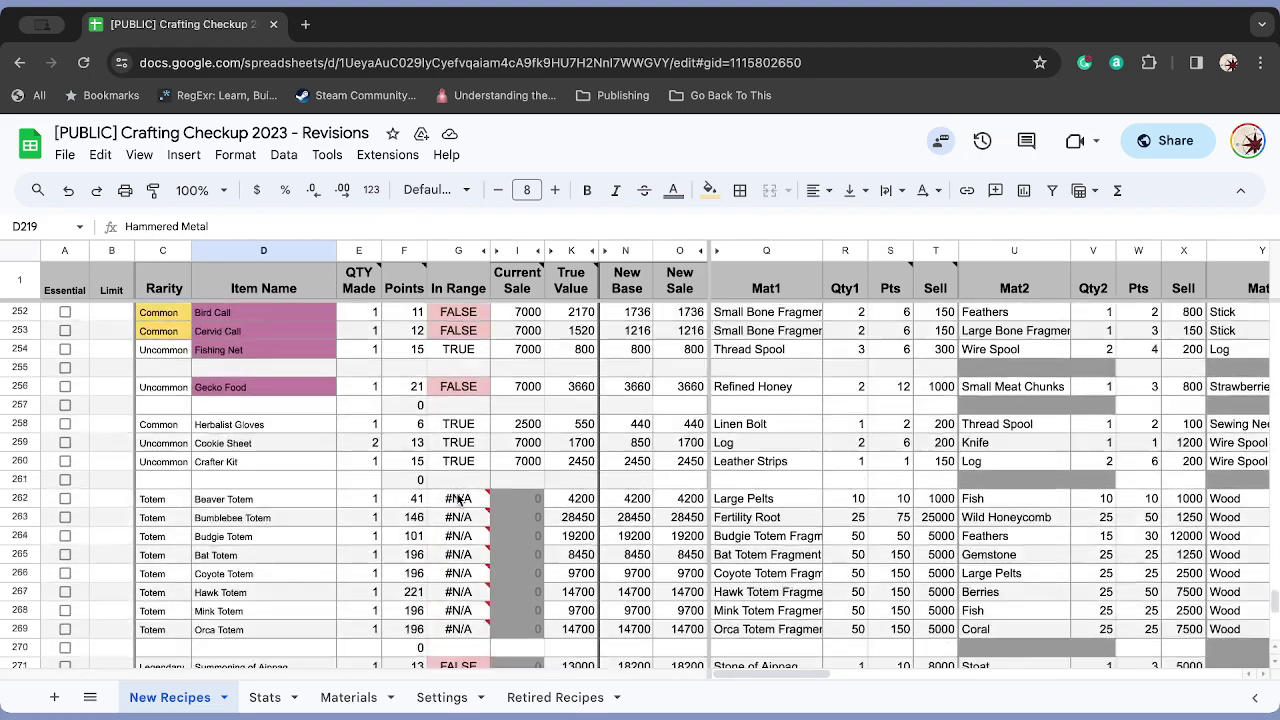
scroll(459, 498, "up", 1)
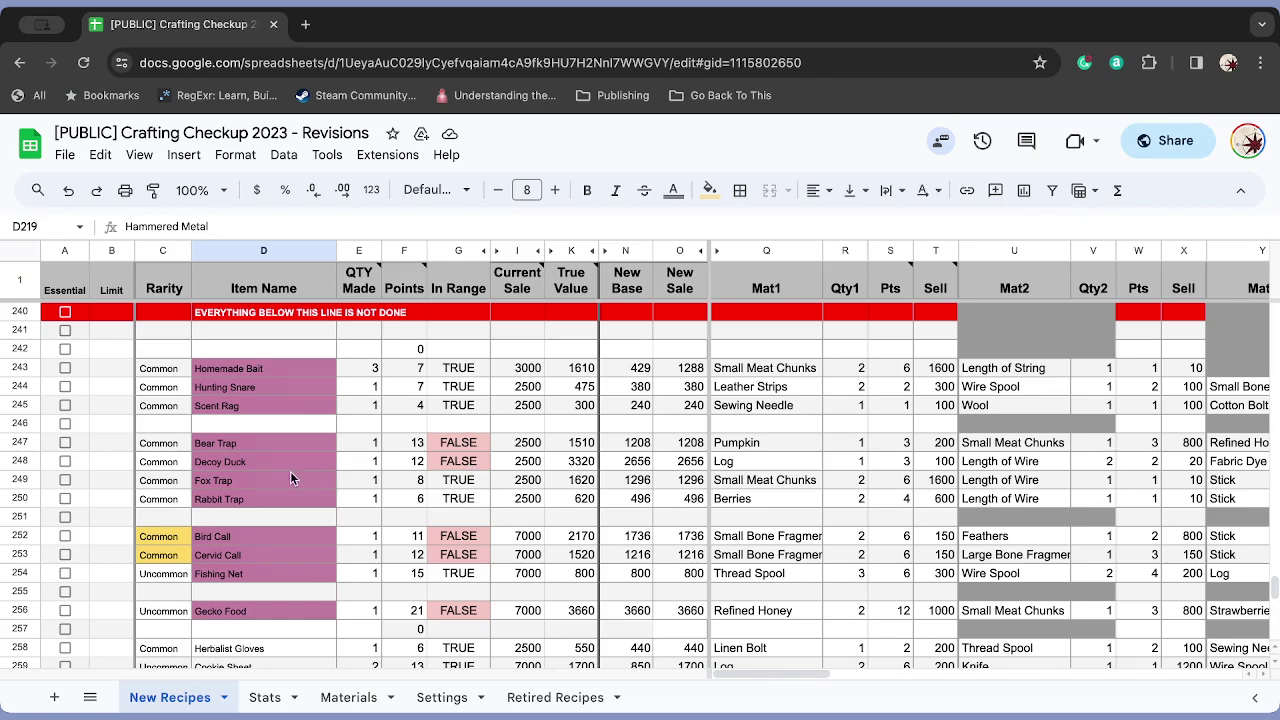
scroll(283, 478, "up", 10)
scroll(282, 470, "up", 15)
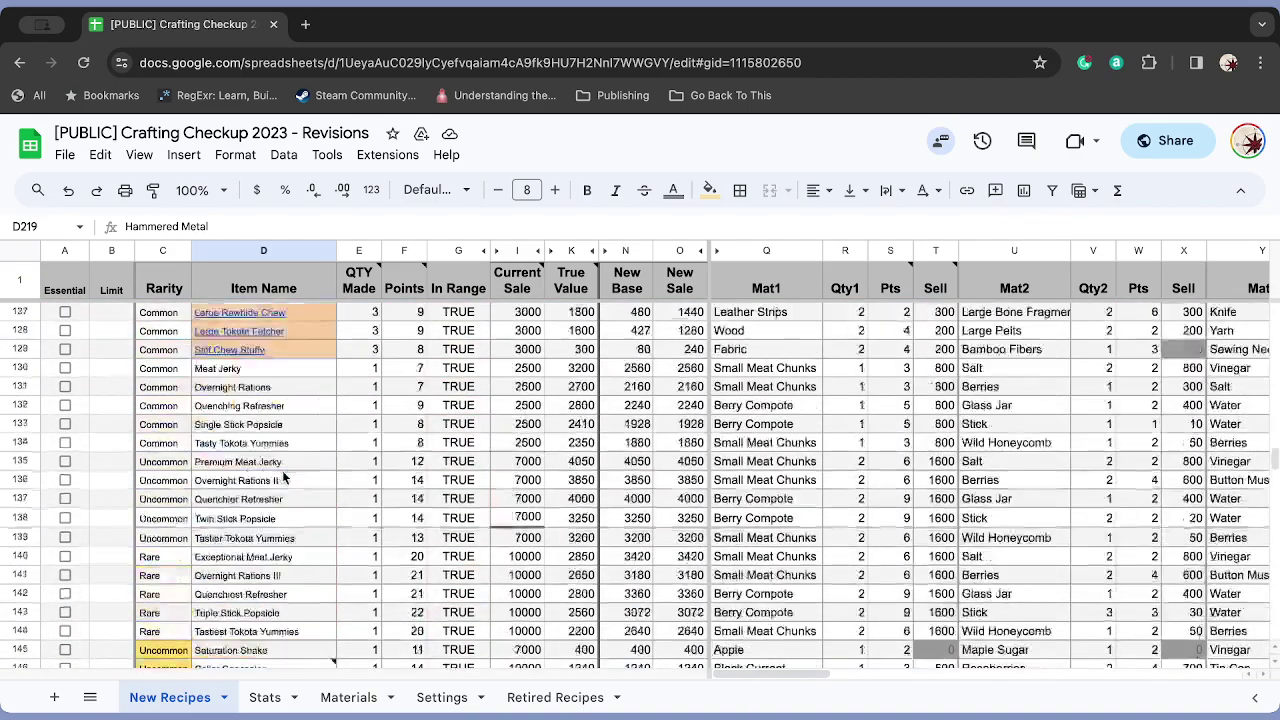
scroll(282, 470, "up", 18)
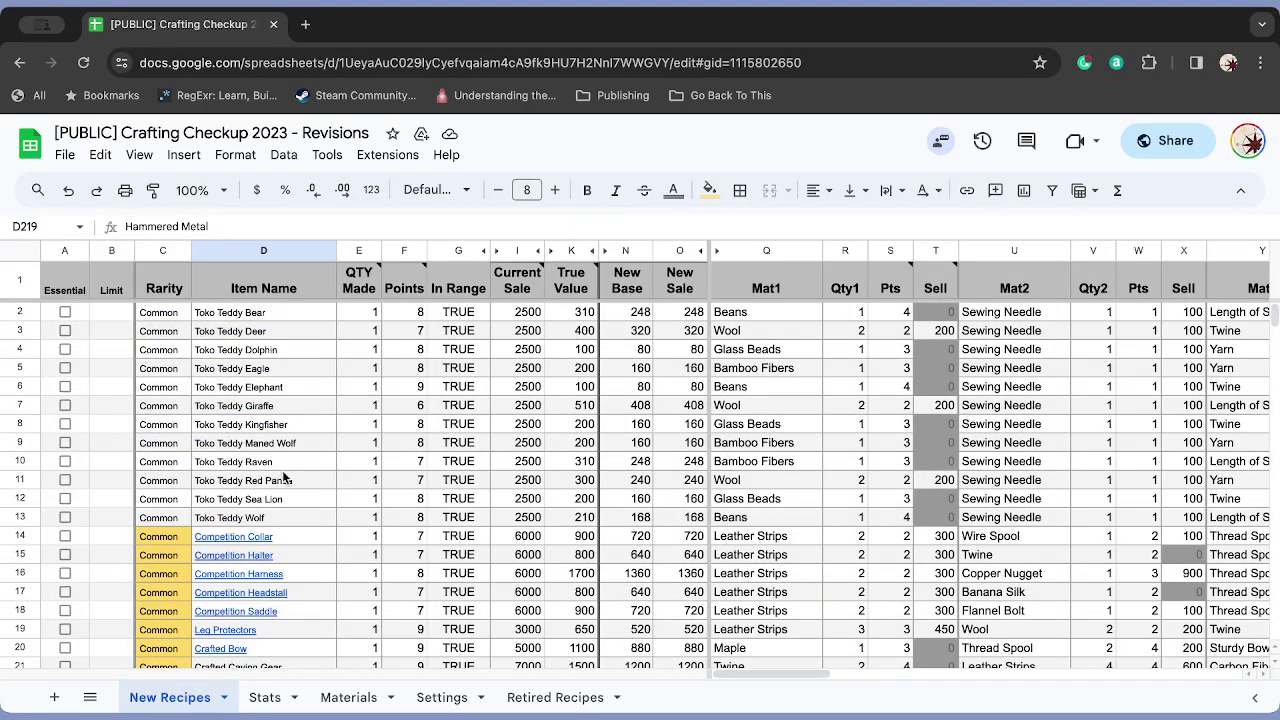
- Look through the recipes following the Toko Teddies and select the whole Large Sacrificial Bag row
scroll(283, 478, "down", 4)
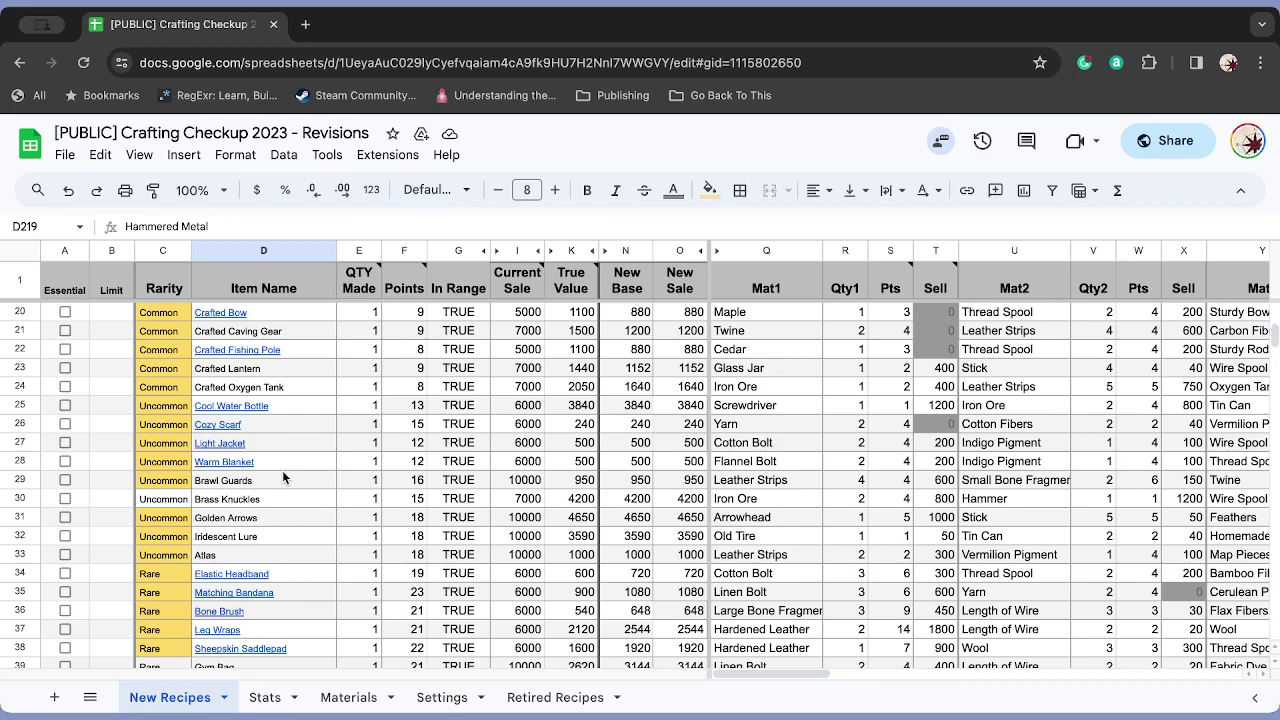
scroll(282, 470, "down", 3)
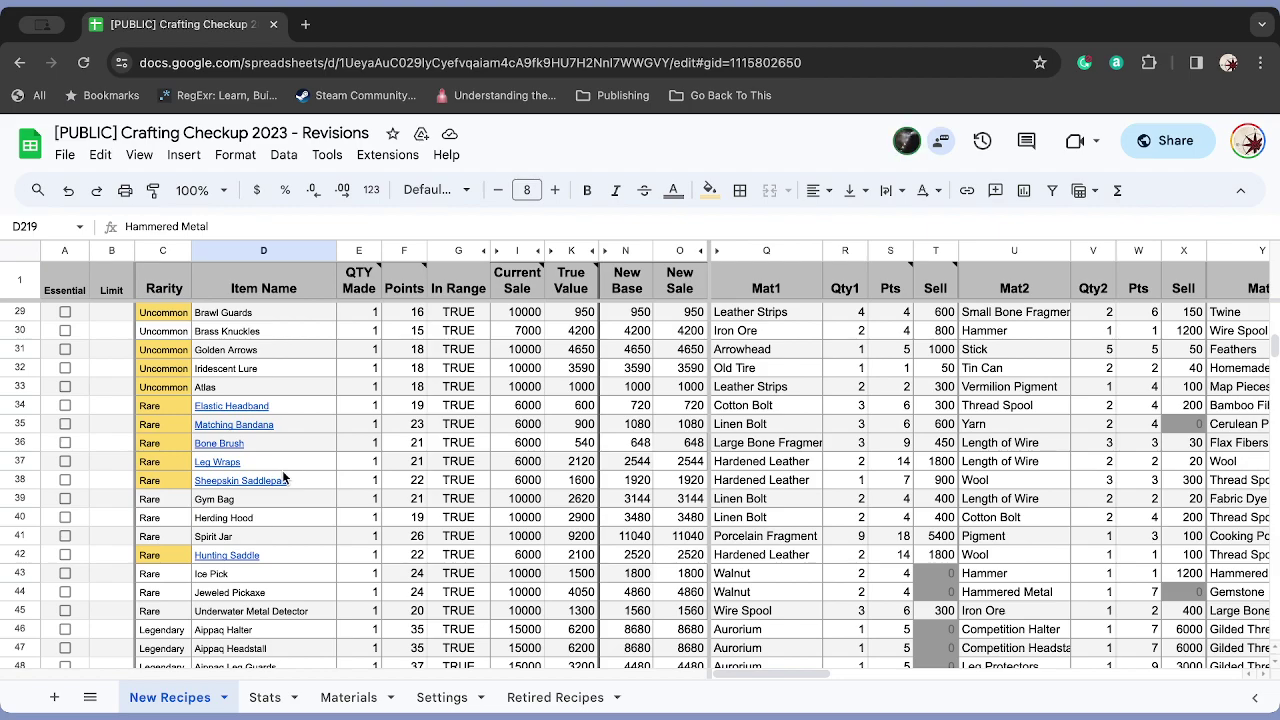
scroll(282, 478, "down", 2)
scroll(284, 478, "down", 5)
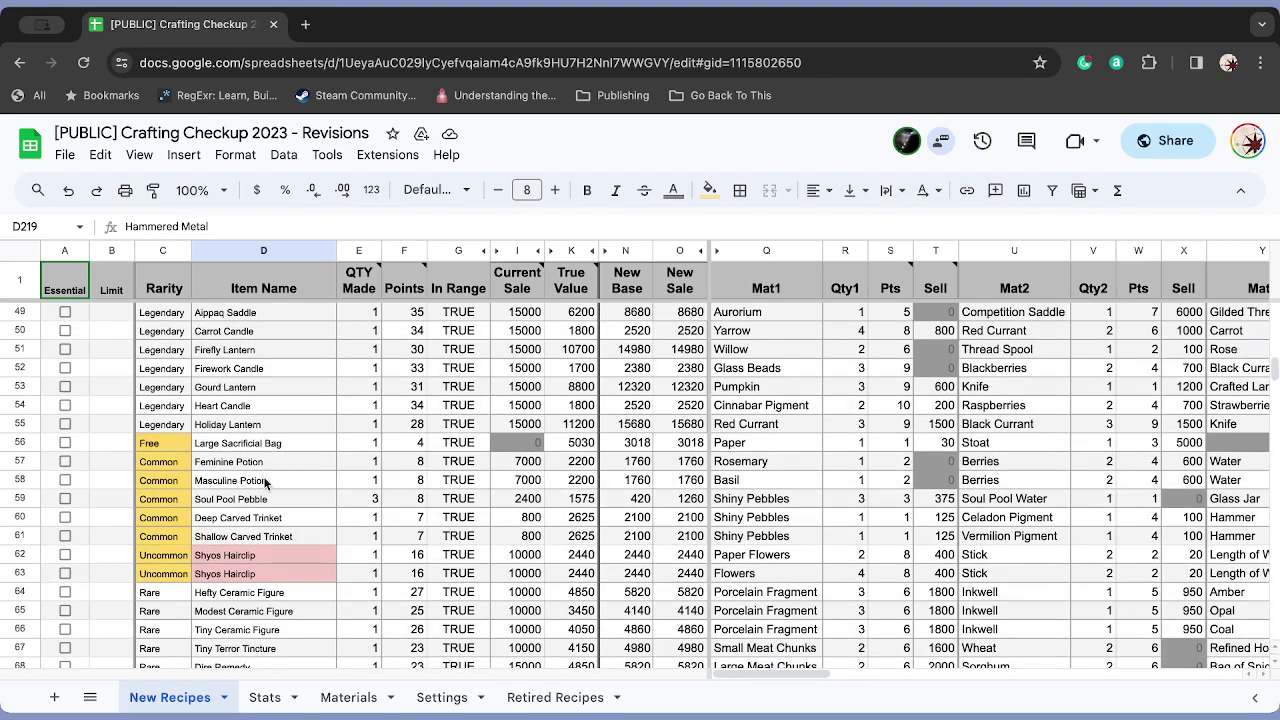
left_click(20, 460)
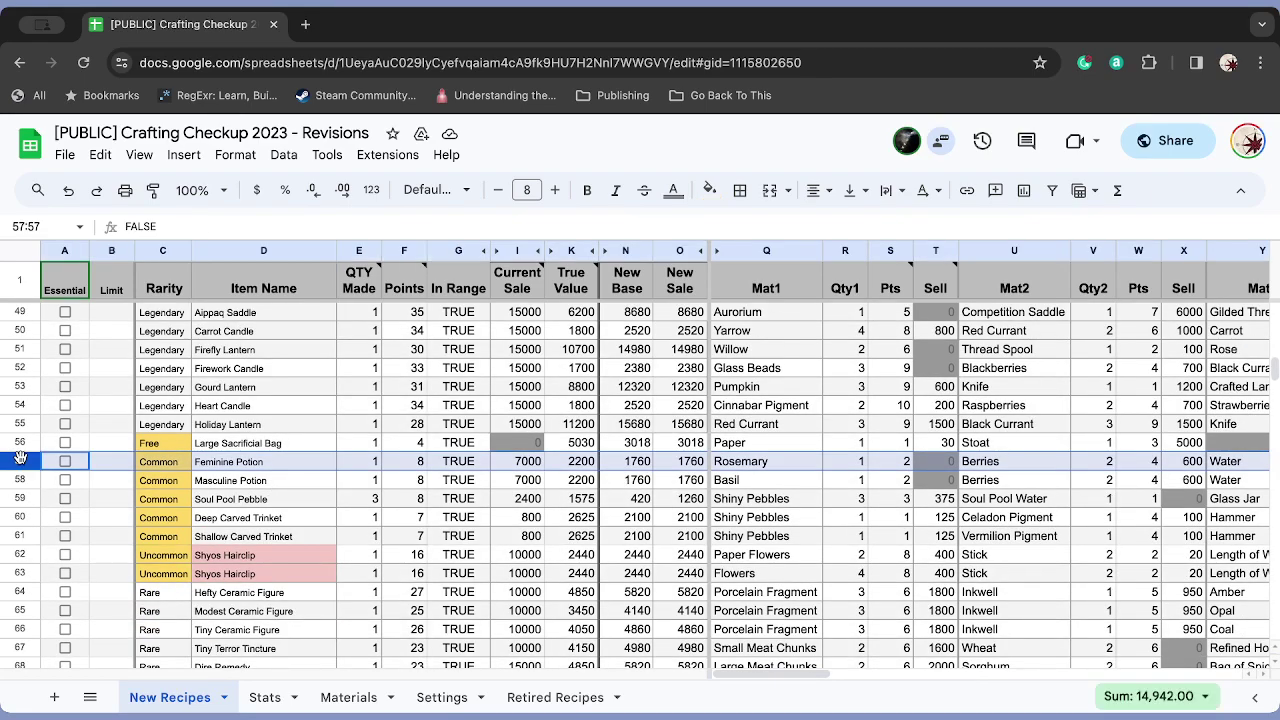
left_click(21, 443)
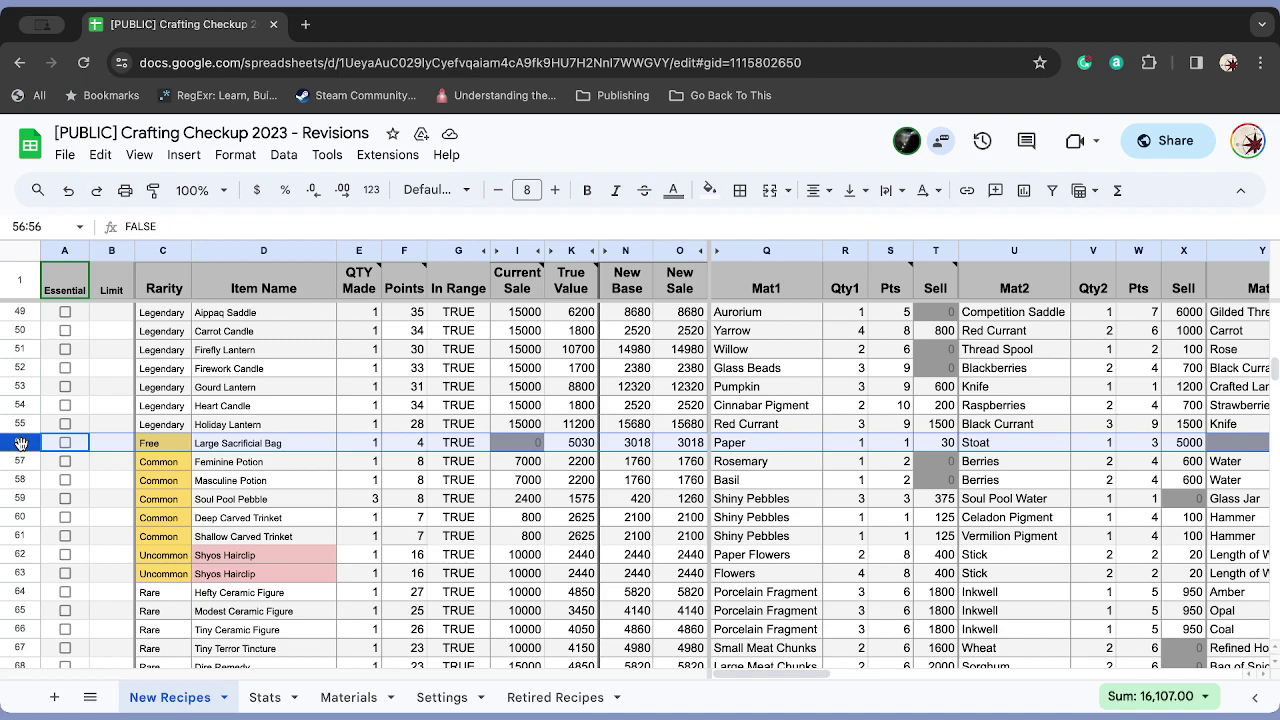
- Look over the Rare recipes below the Shyos Hairclips and select the Tiny Terror Tincture item name
scroll(21, 443, "down", 2)
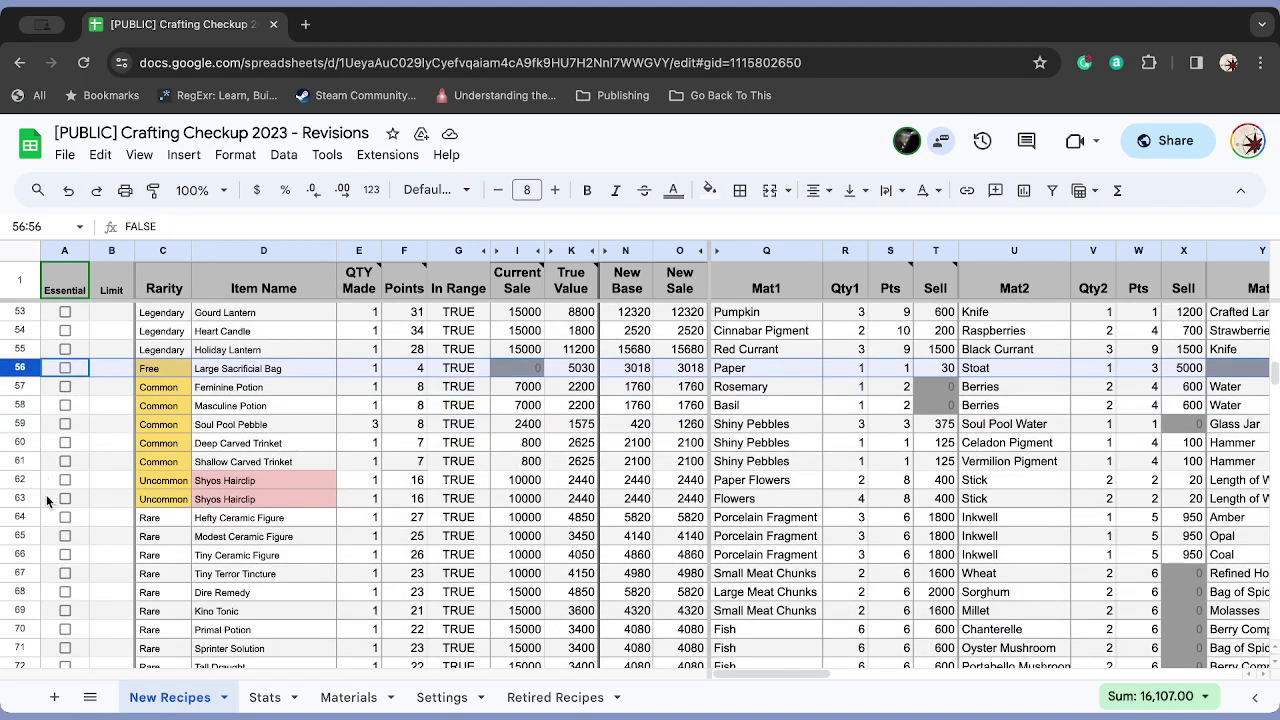
scroll(46, 494, "down", 1)
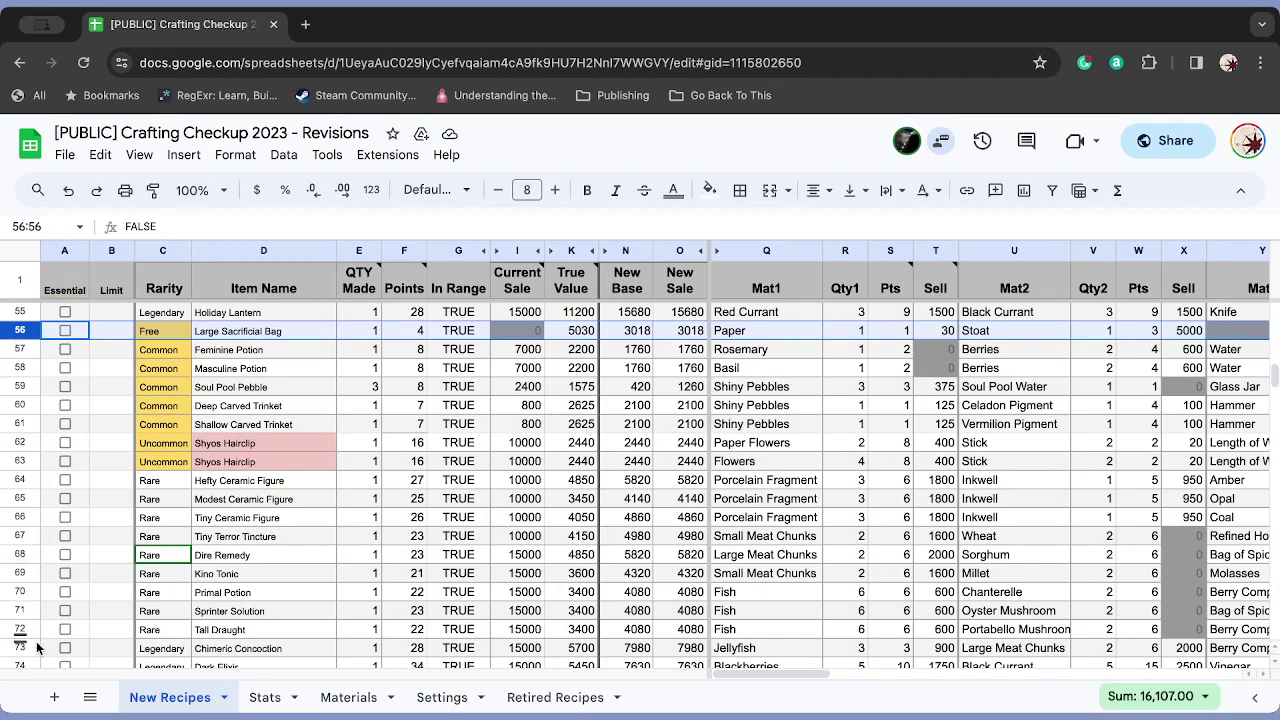
scroll(40, 628, "down", 1)
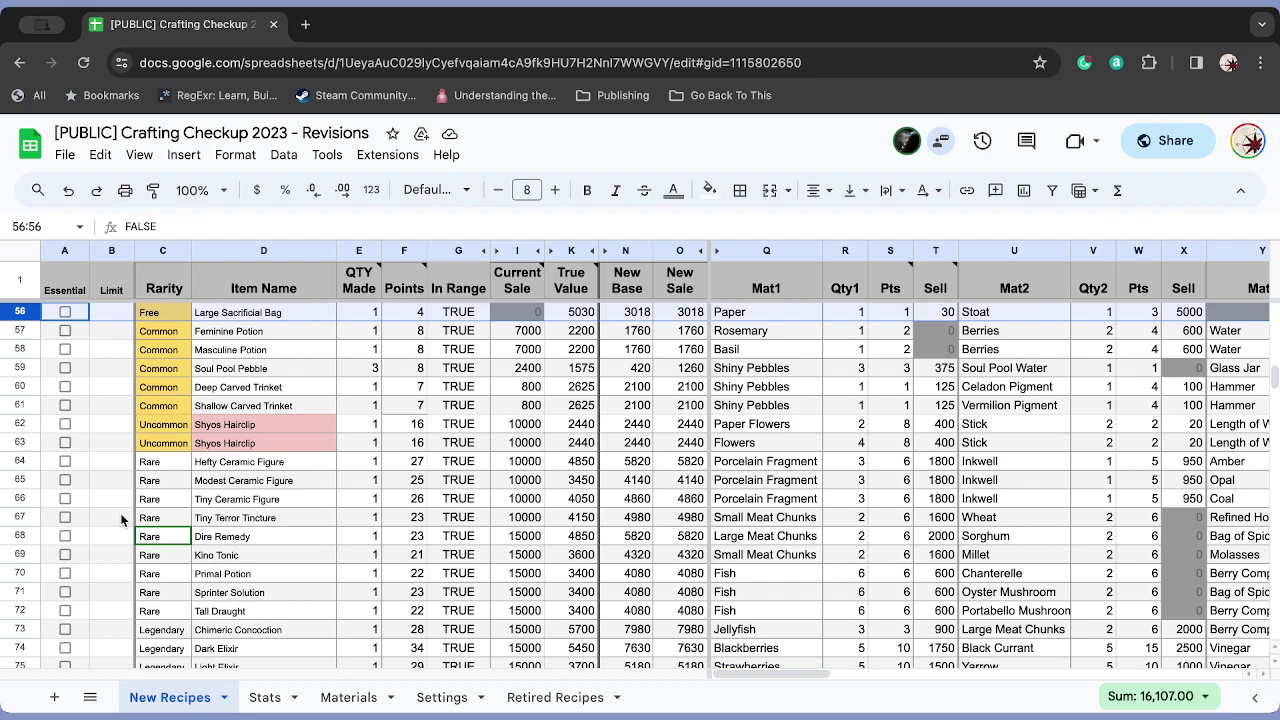
scroll(121, 519, "up", 1)
left_click(228, 538)
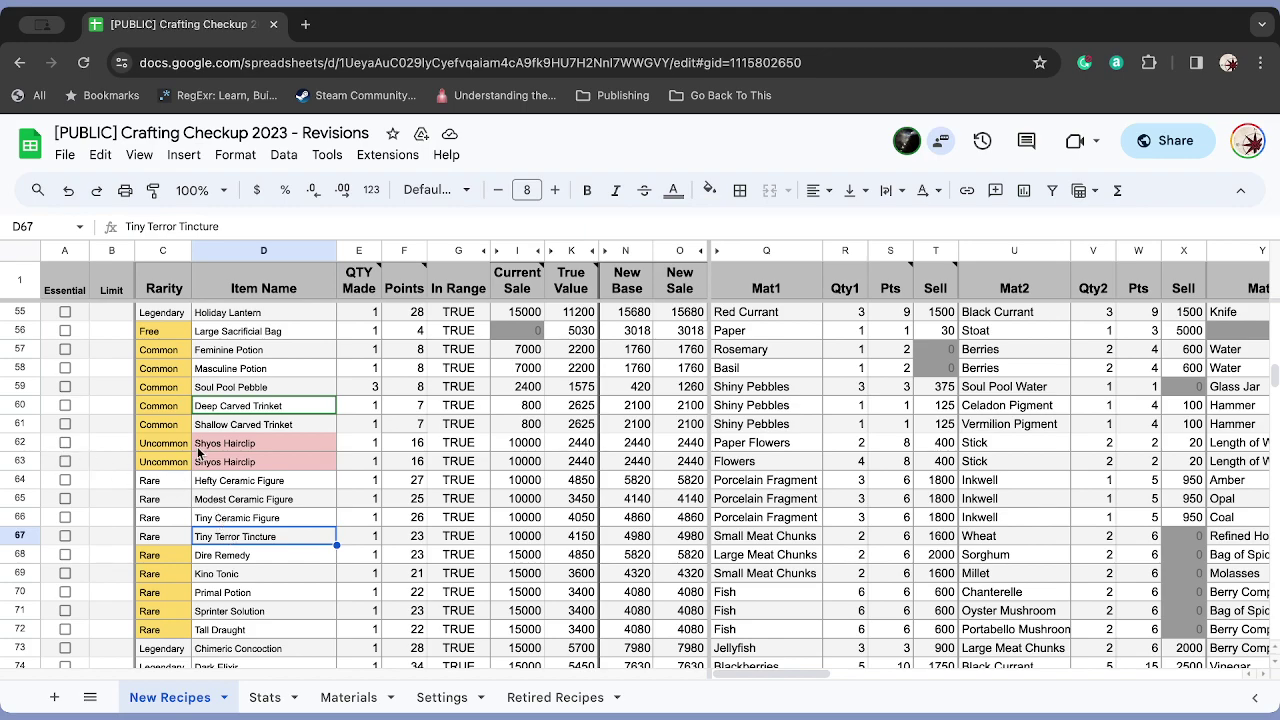
- Go back to the Large Sacrificial Bag item name and view the recipes around it
scroll(199, 452, "up", 3)
left_click(205, 400)
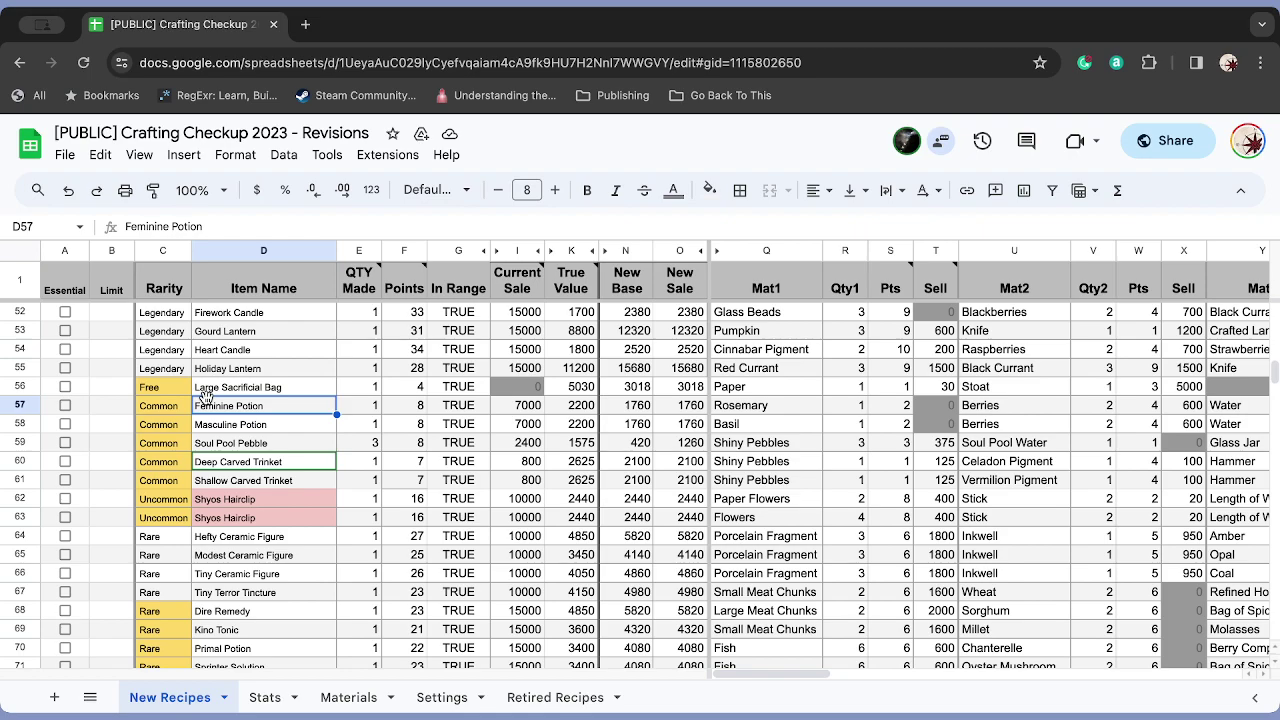
left_click(205, 392)
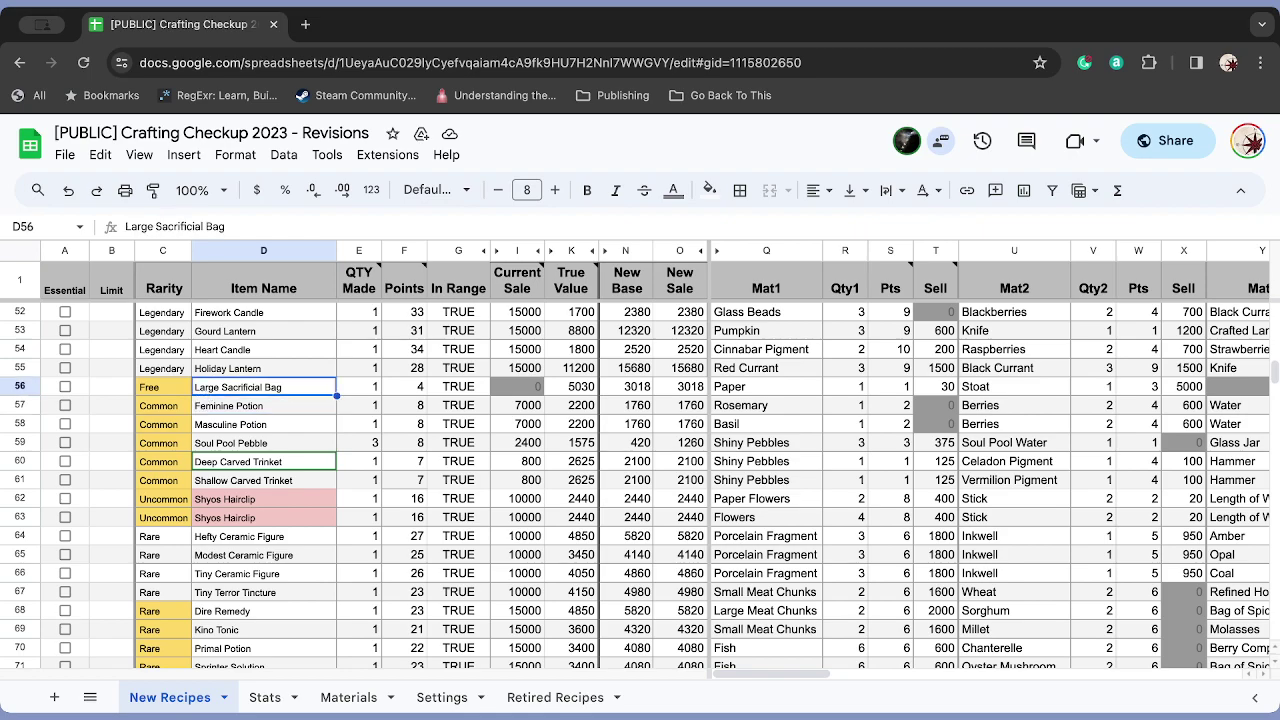
scroll(640, 485, "down", 3)
scroll(640, 485, "up", 2)
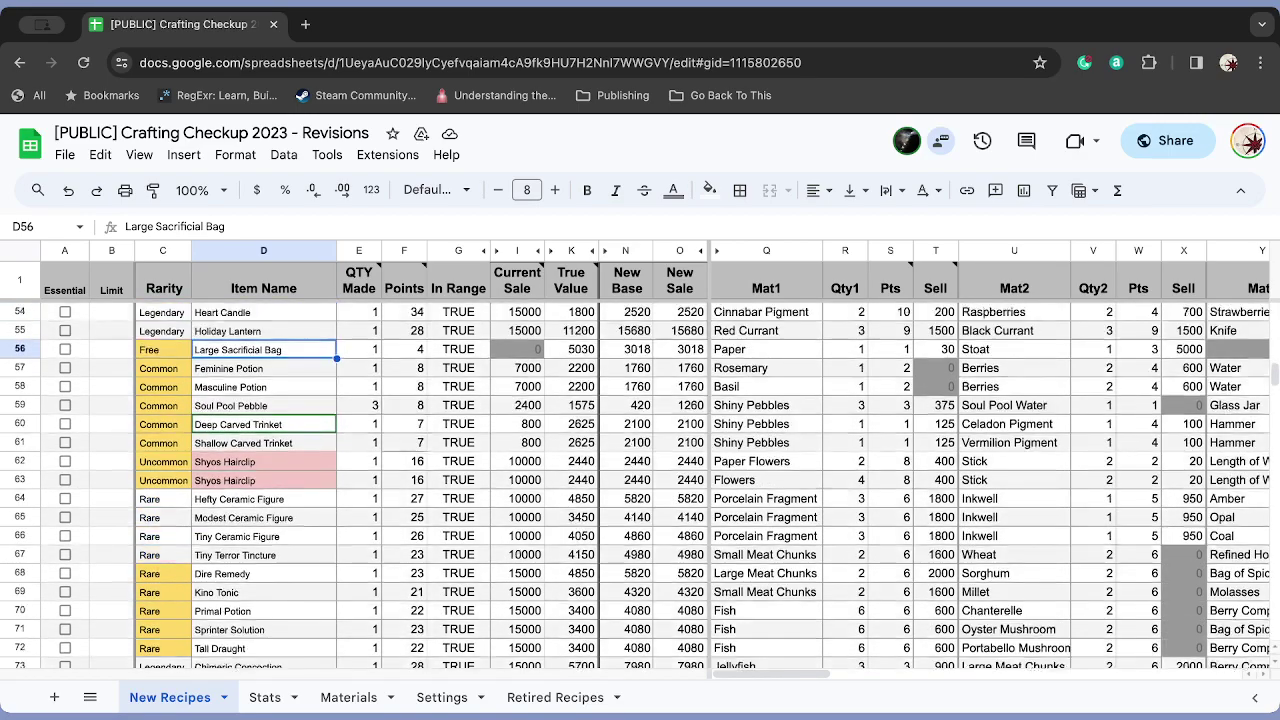
scroll(640, 485, "up", 2)
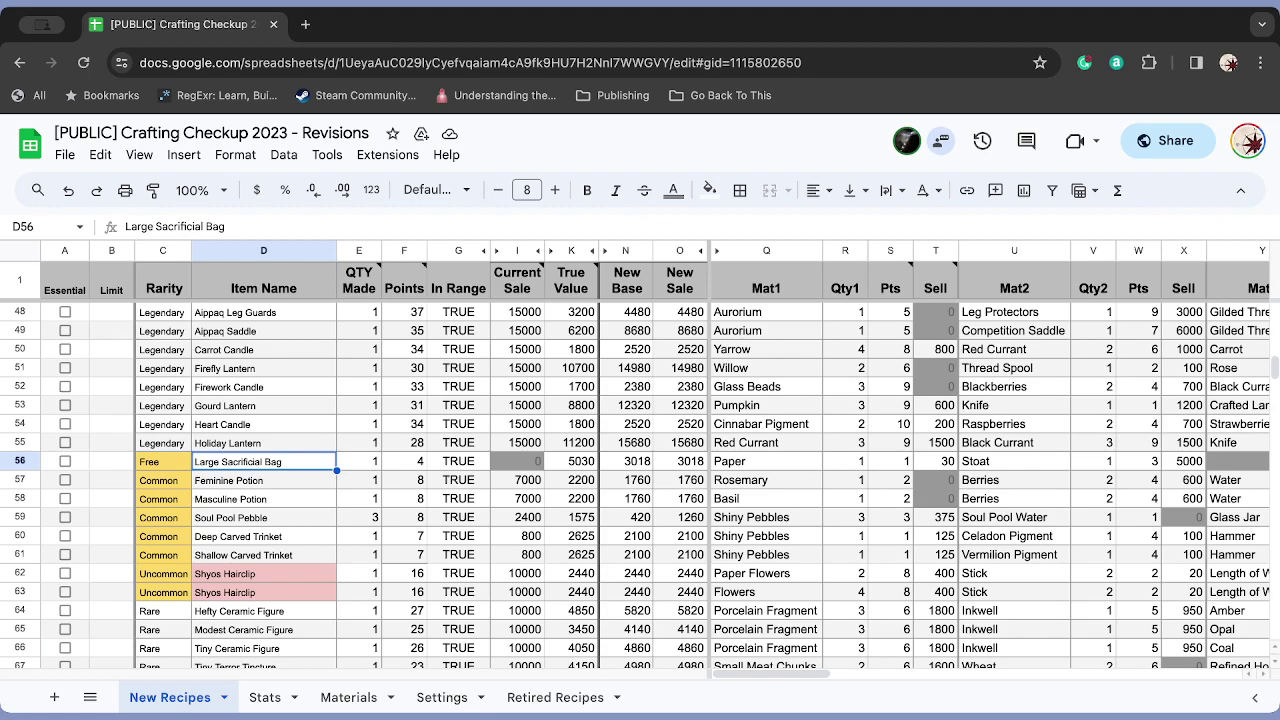
- Inspect the Large Sacrificial Bag row cell by cell from its Item Name to Mat1's Sell value and back to its Rarity
key("Right")
key("Right")
key("Right")
key("Right")
key("Right")
key("Right")
key("Right")
key("Right")
key("Right")
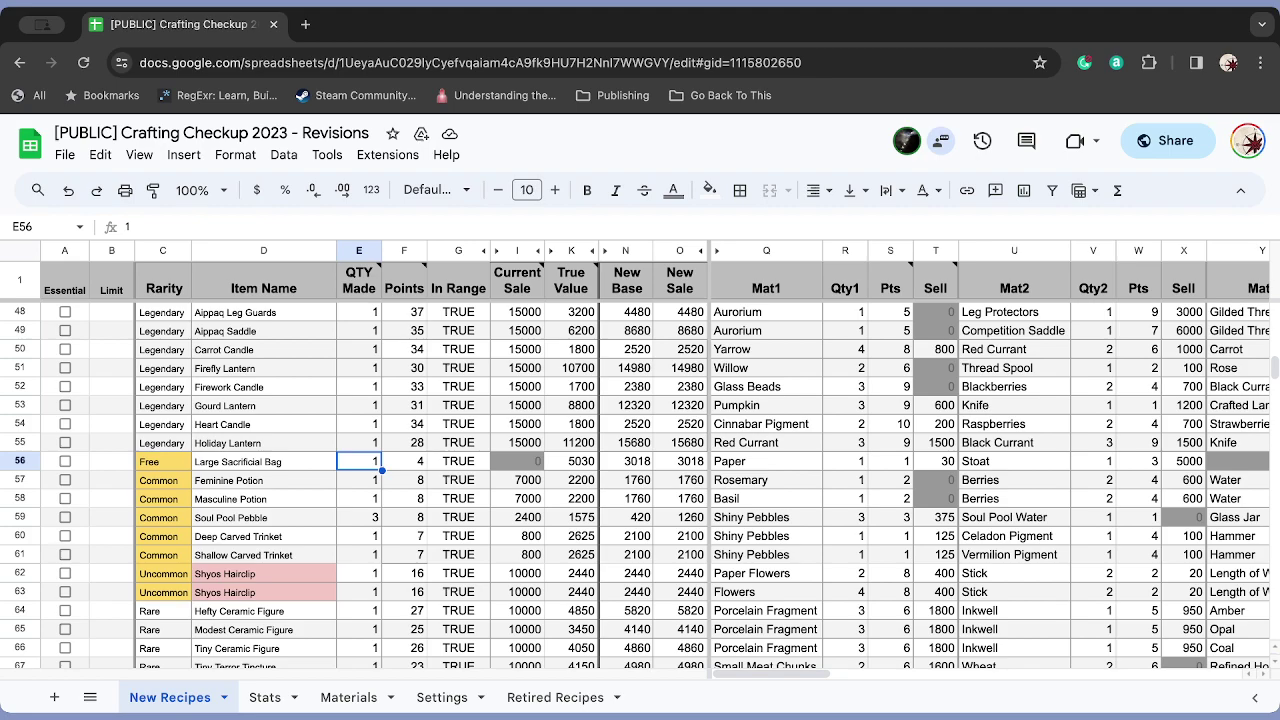
key("Right")
key("Right")
key("Right")
key("Right")
key("Right")
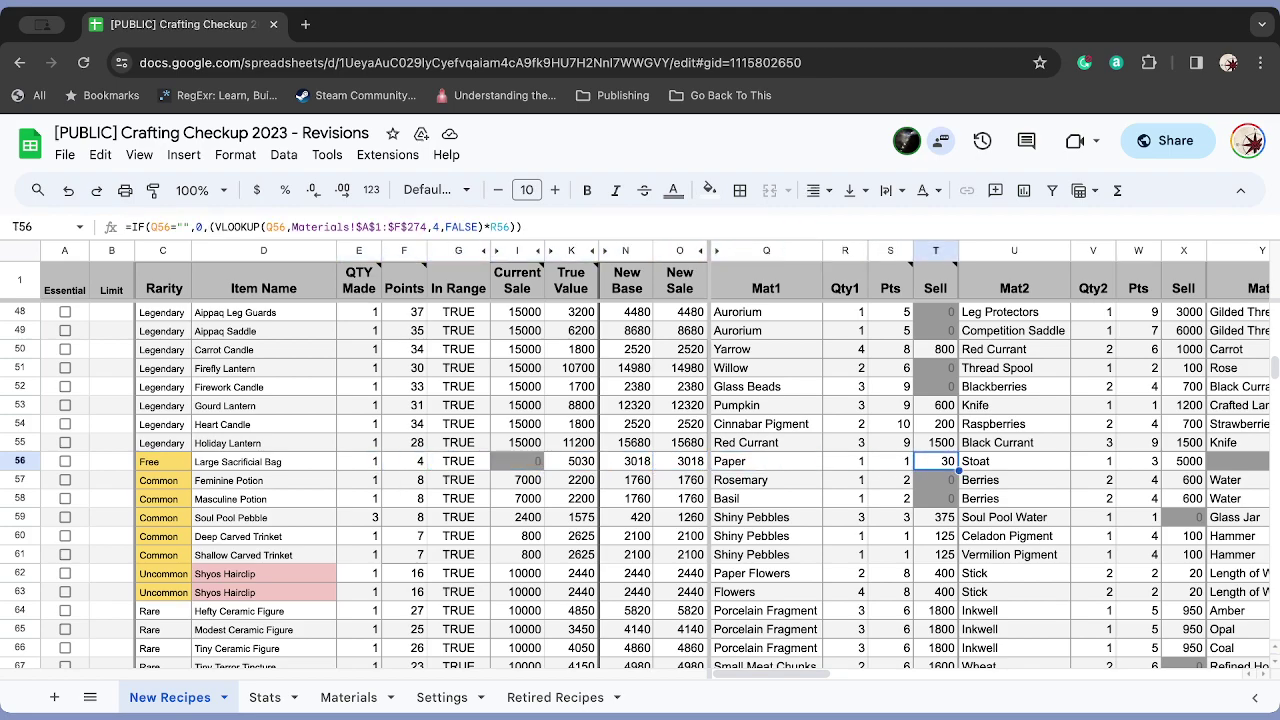
key("Left")
key("Left")
key("Left")
key("Left")
key("Left")
key("Left")
key("Left")
key("Left")
key("Left")
key("Left")
key("Left")
key("Left")
key("Left")
key("Left")
key("Left")
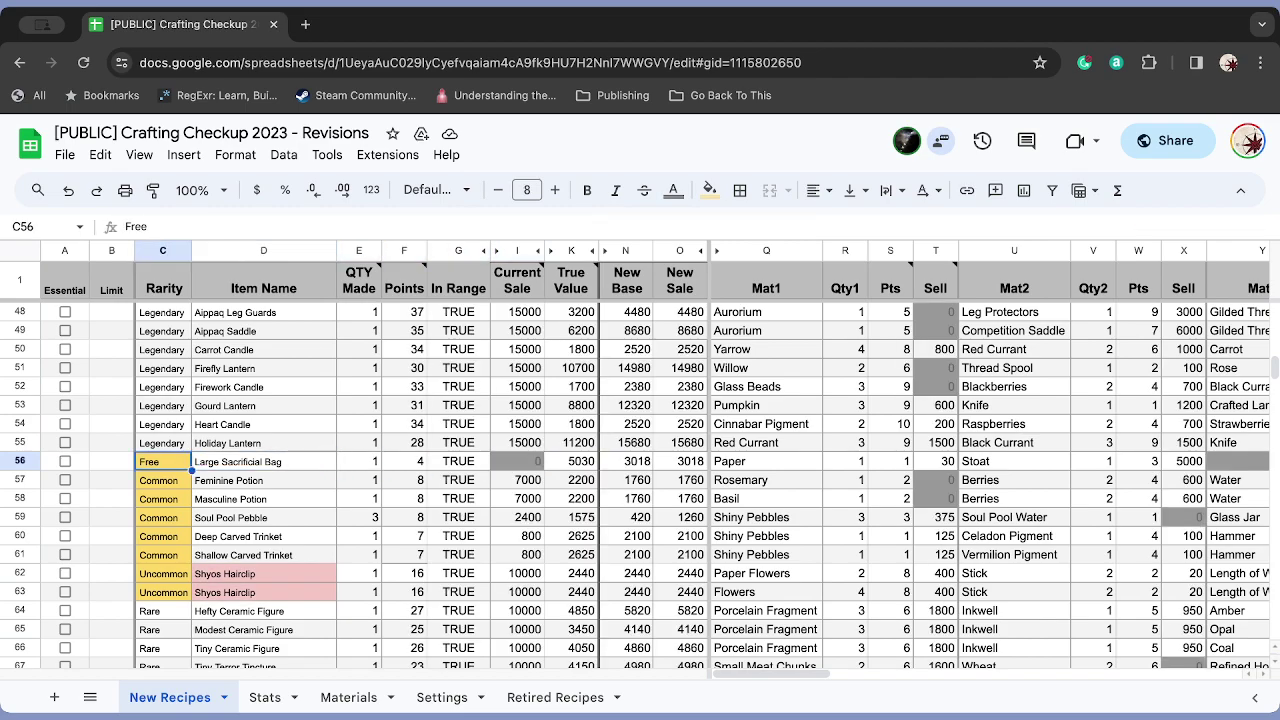
- Check the Rarity cells one by one from Feminine Potion to Deep Carved Trinket
key("Down")
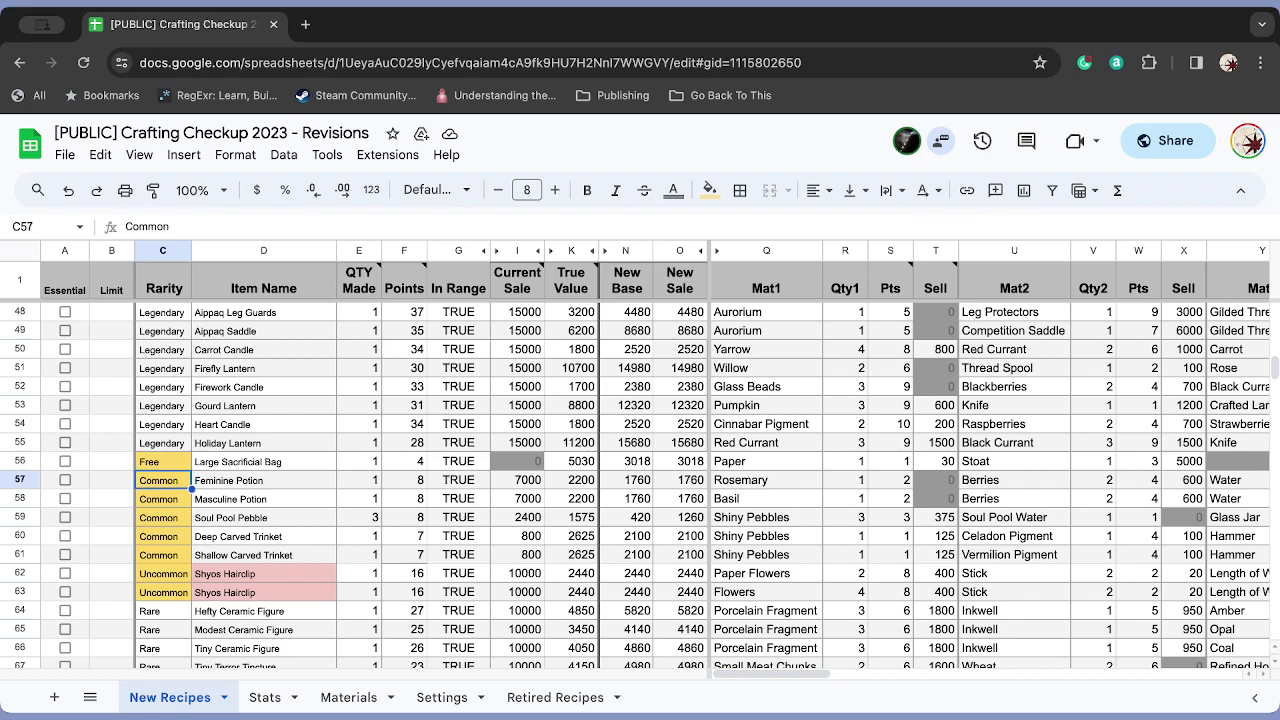
key("Down")
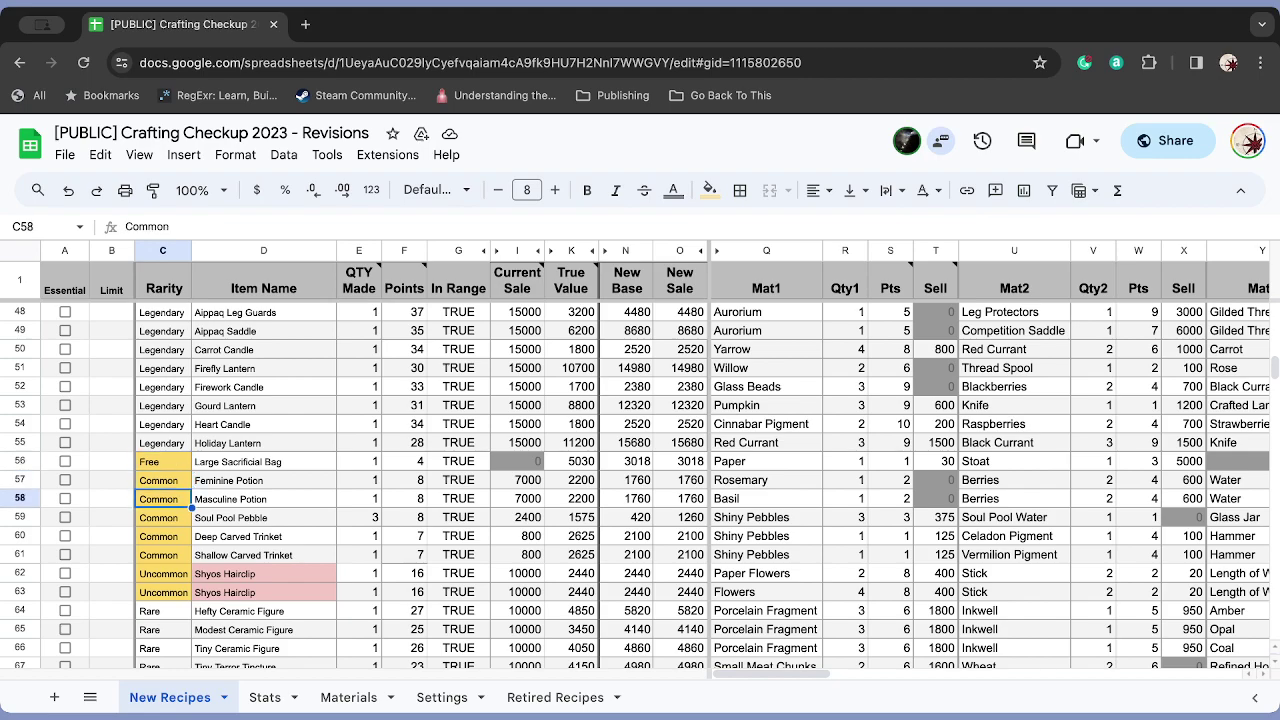
key("Down")
key("Down")
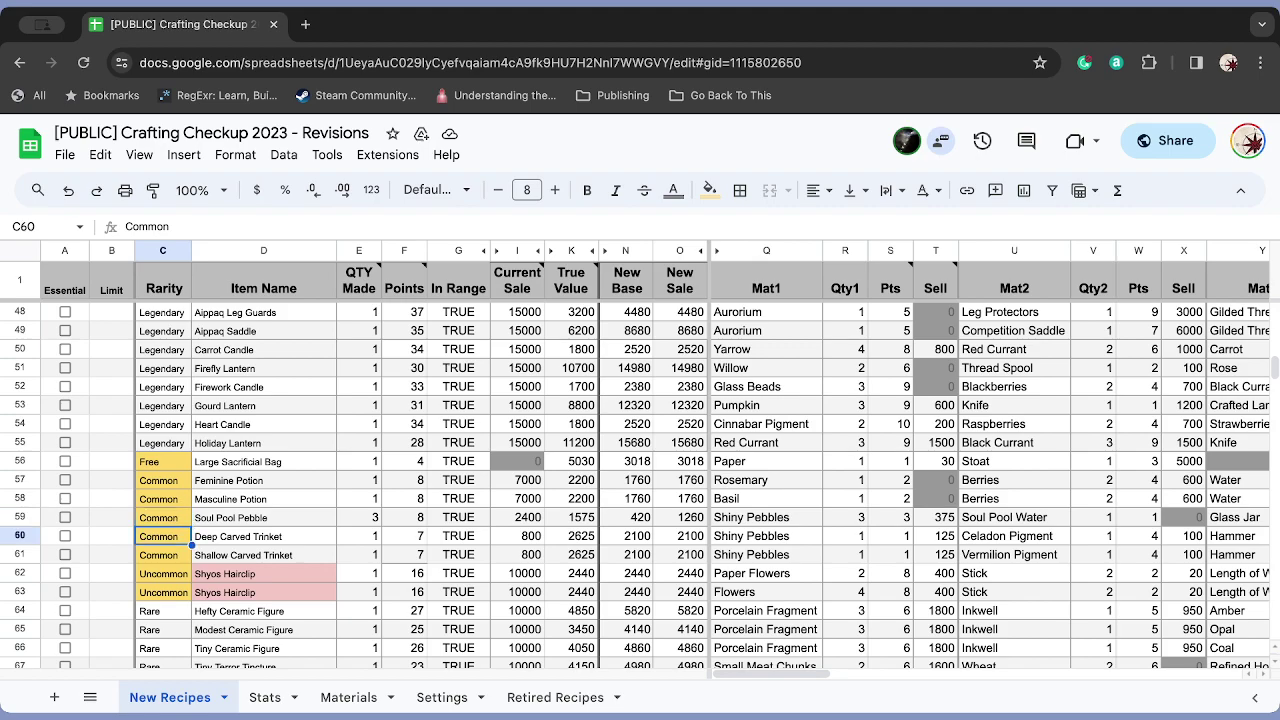
- Undo the last change to restore the four Small Sacrificial Bag rows below the Large Sacrificial Bag
key("Down")
key("Up")
key("ctrl+z")
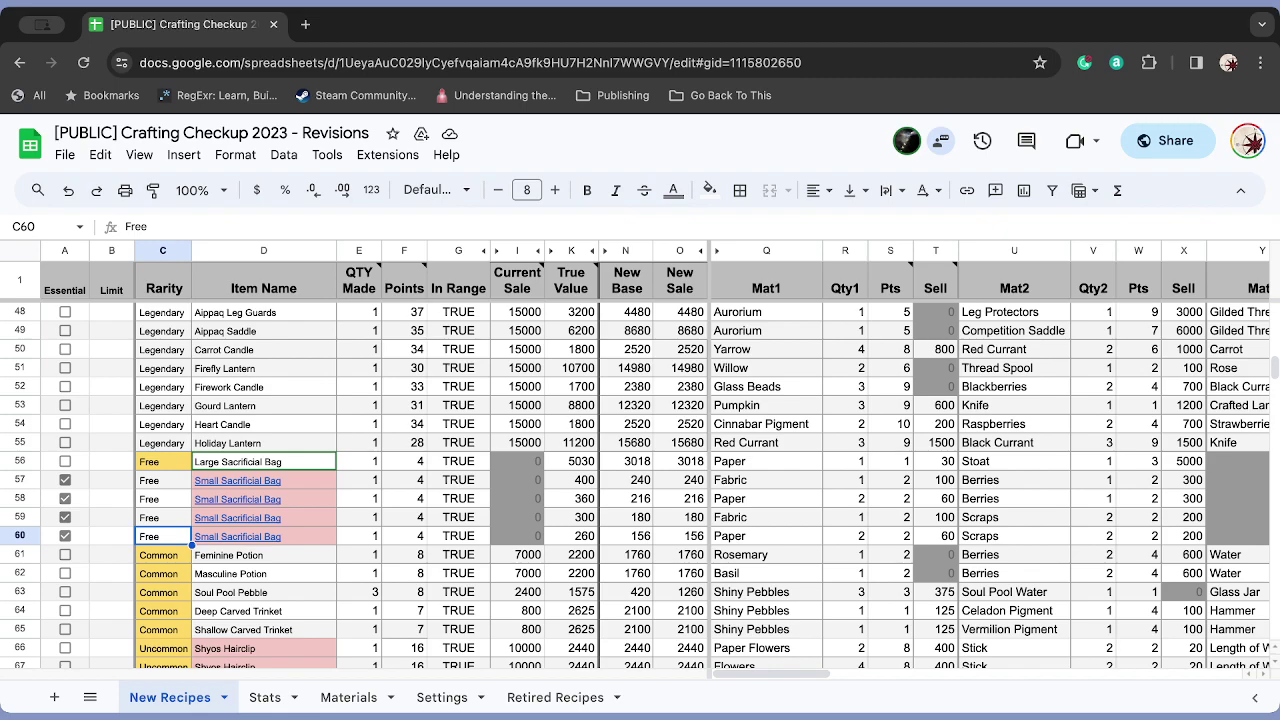
- Select the Rarity and Item Name cells of the Common recipes from Feminine Potion to Shallow Carved Trinket for viewing
scroll(230, 430, "down", 2)
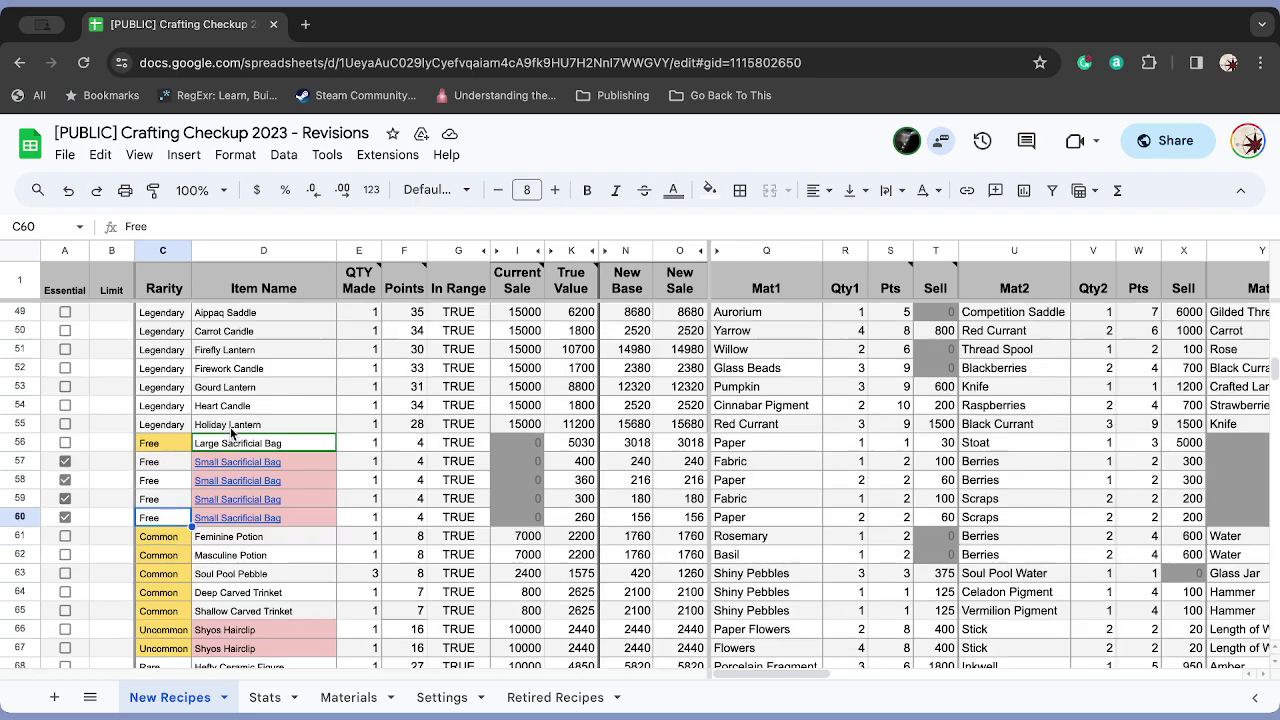
scroll(232, 432, "down", 1)
left_click_drag(170, 443, 301, 518)
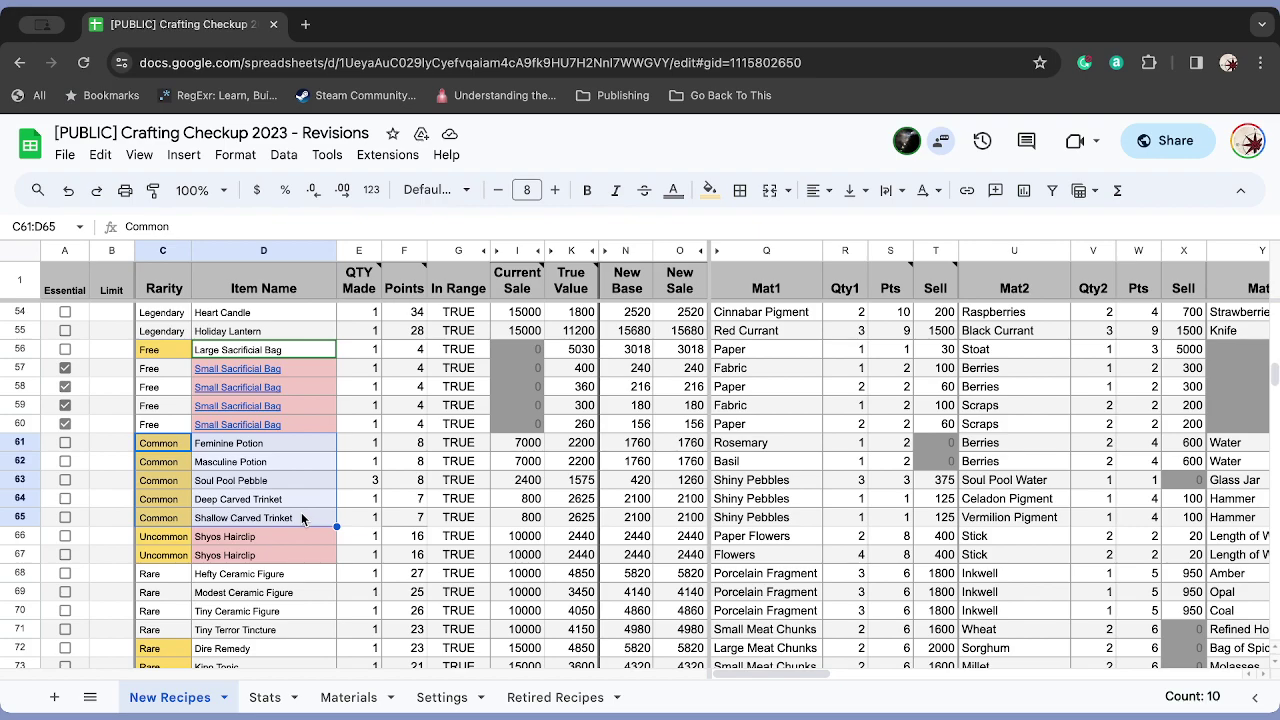
key("Up")
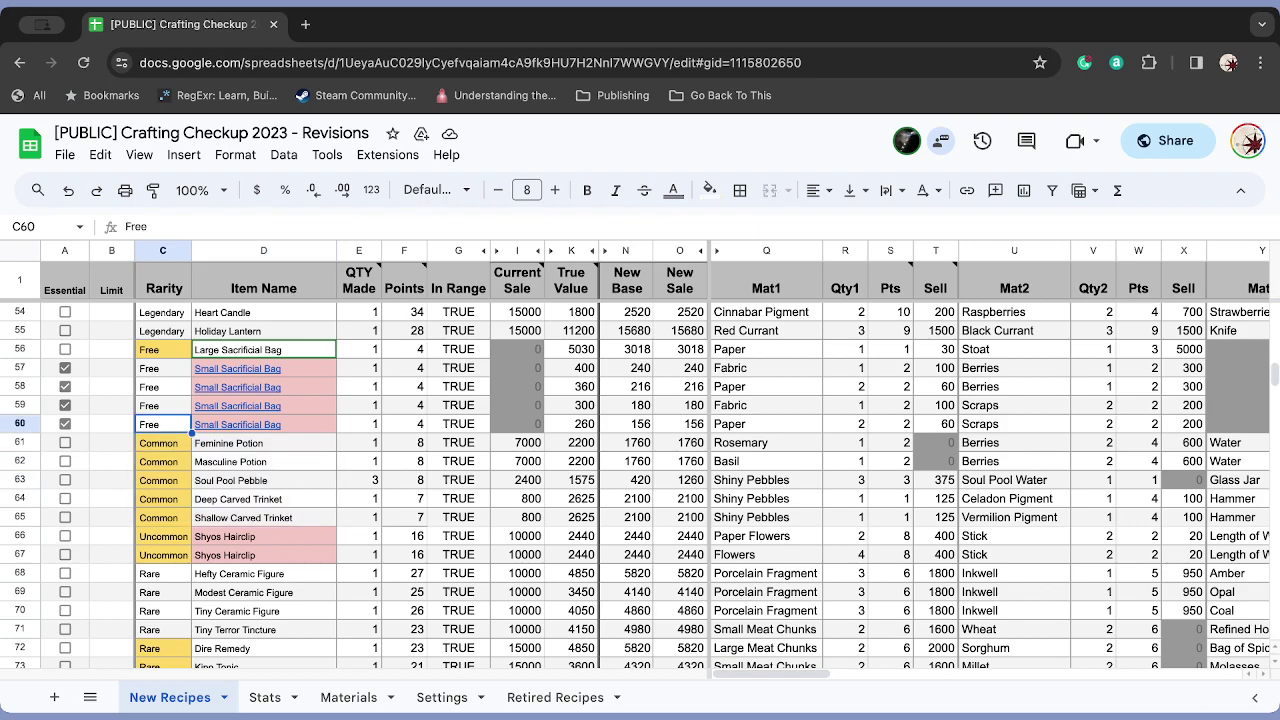
- Follow the Feminine Potion row across to Qty1 and compare that quantity with Masculine Potion and Soul Pool Pebble
key("Down")
key("Right")
key("Right")
key("Right")
key("Right")
key("Right")
key("Right")
key("Right")
key("Right")
key("Right")
key("Right")
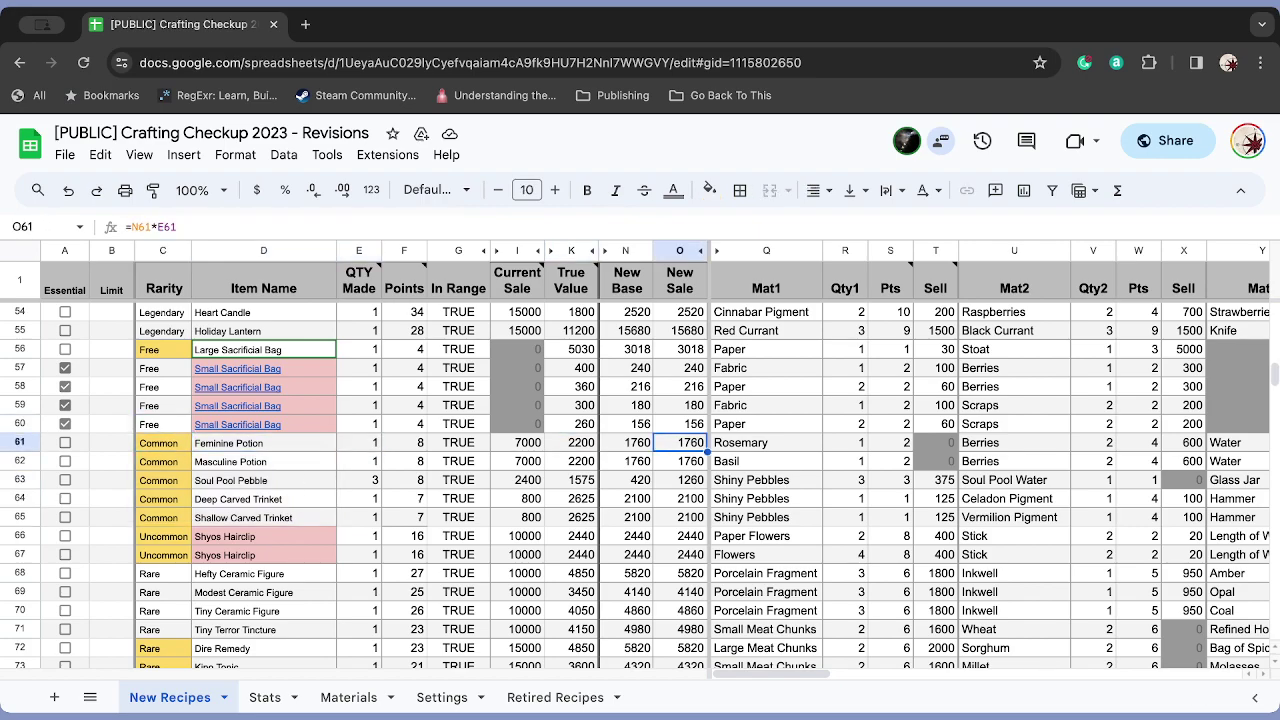
key("Down")
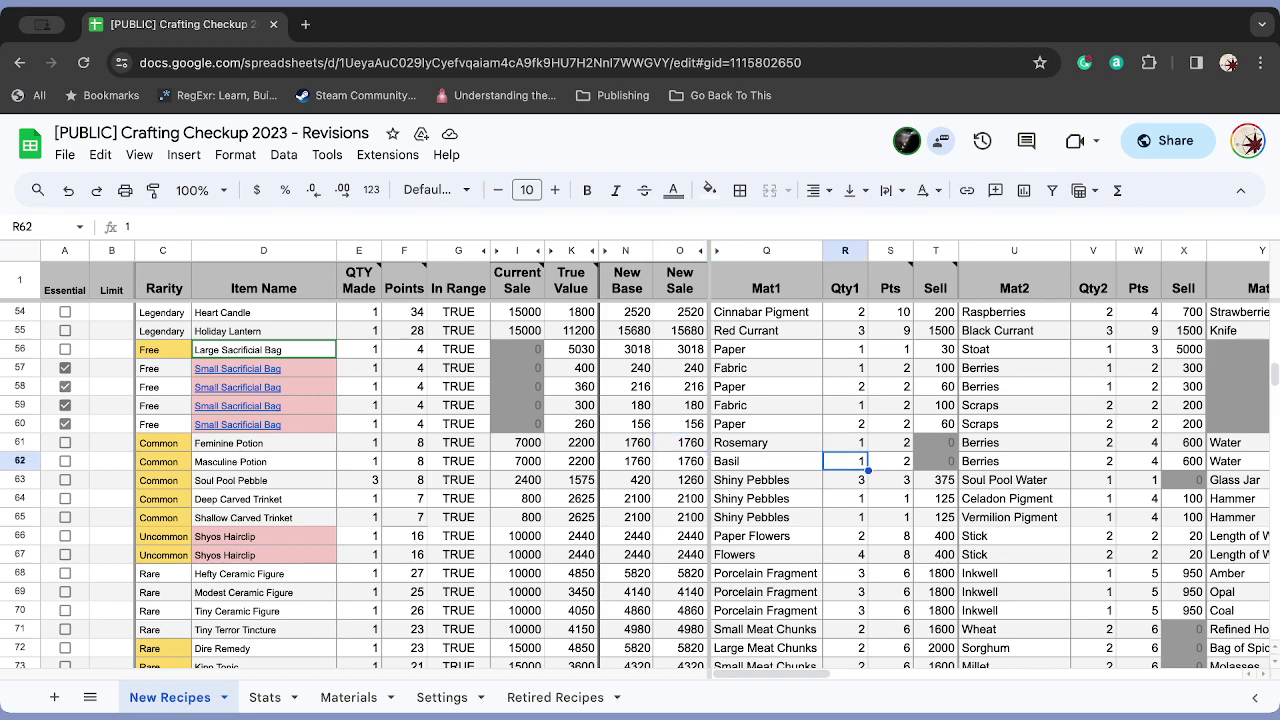
key("Up")
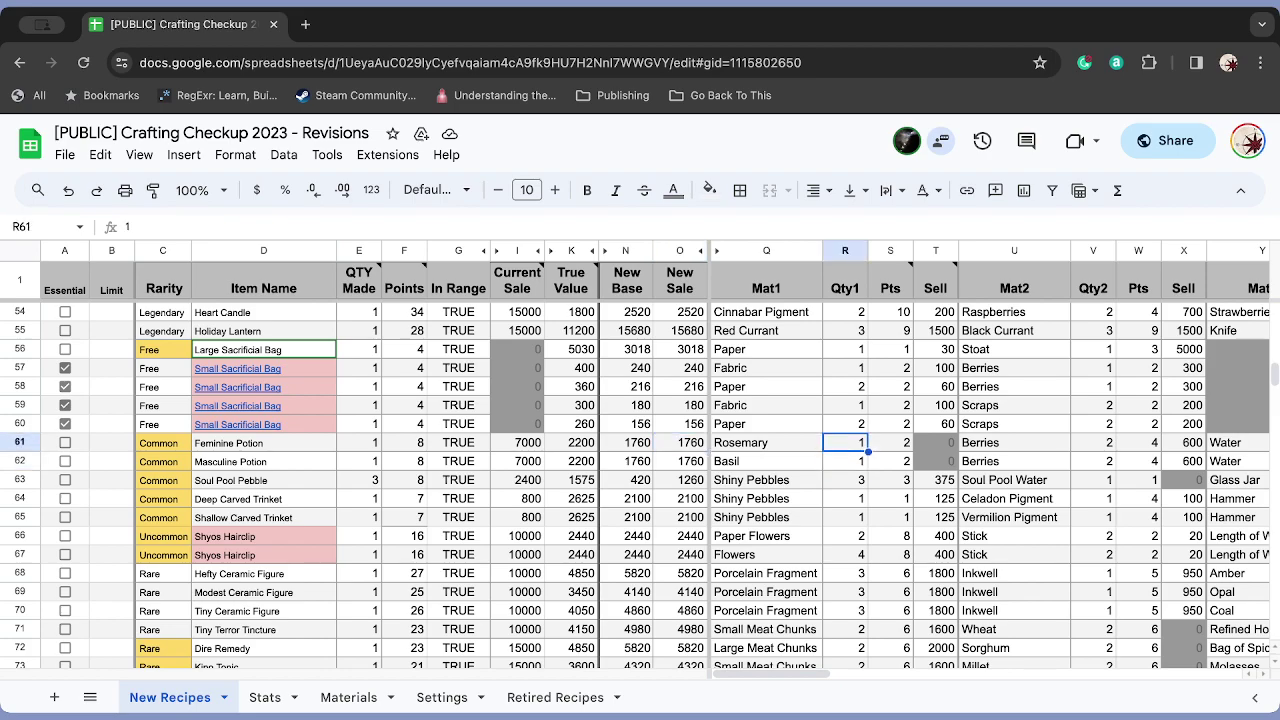
key("Down")
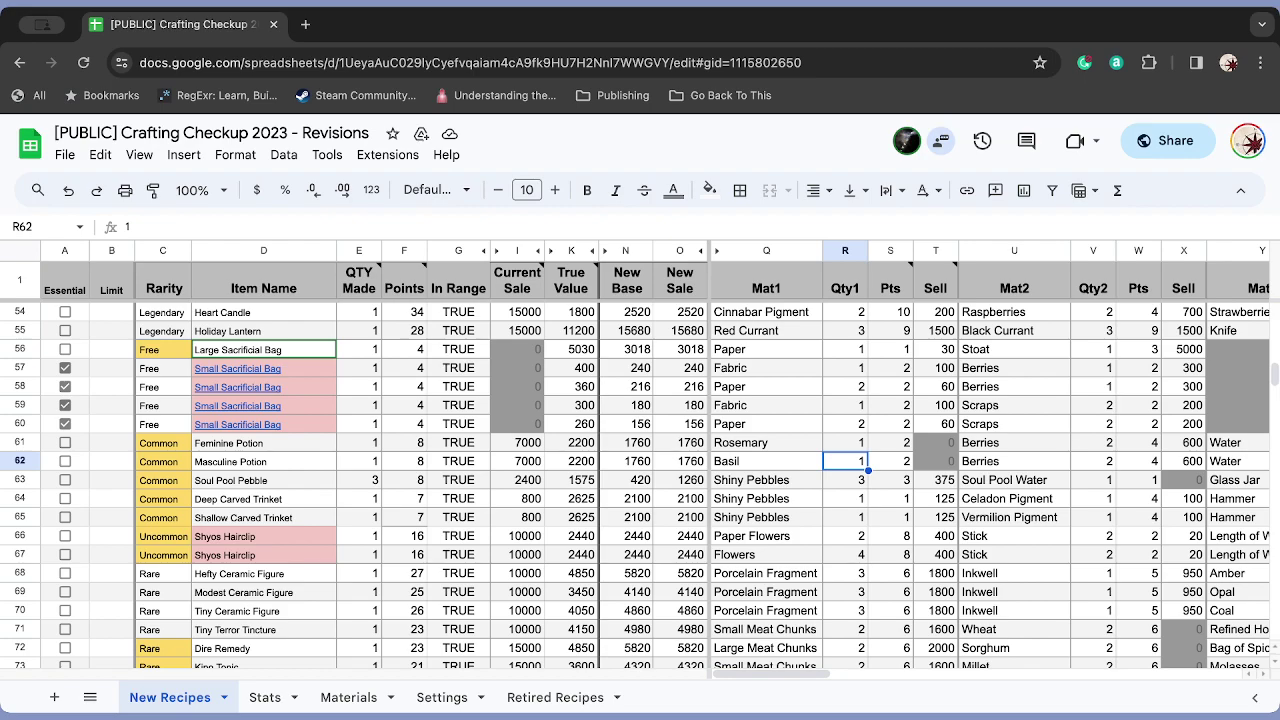
key("Down")
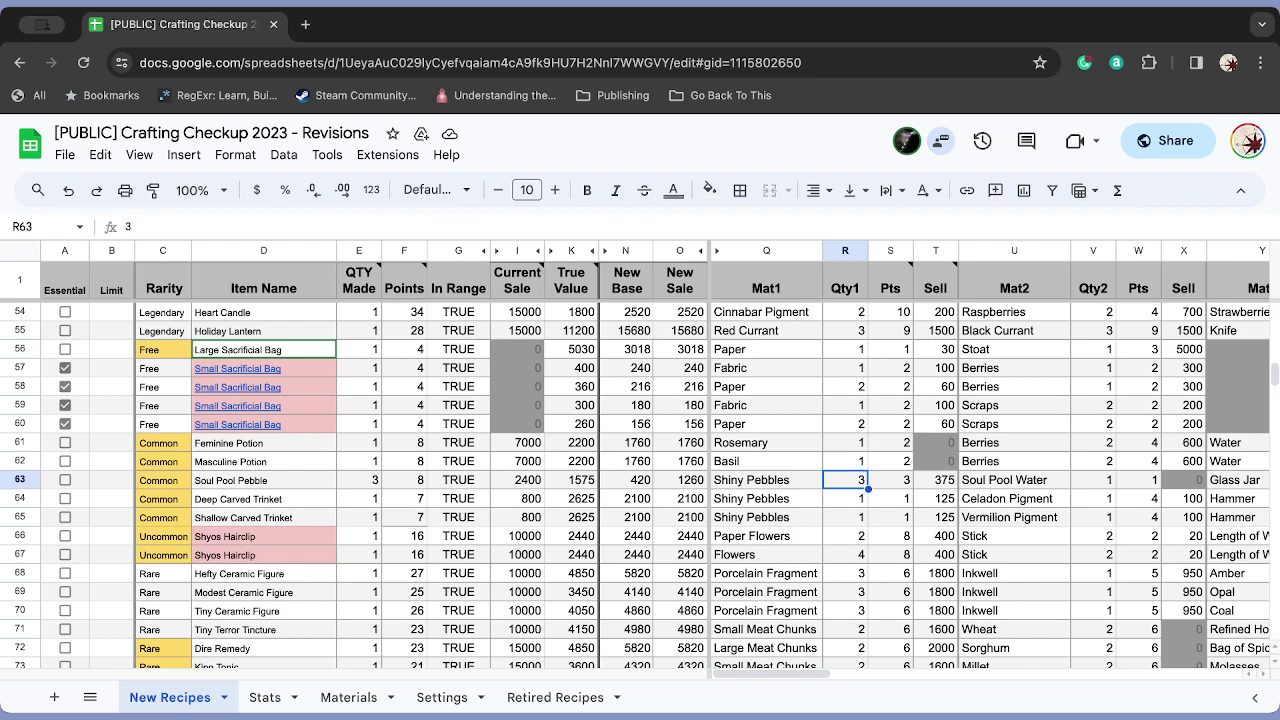
- Inspect Feminine Potion's remaining materials cell by cell up to the points of Mat4
key("Up")
key("Up")
key("Right")
key("Right")
key("Right")
key("Right")
key("Right")
key("Right")
key("Right")
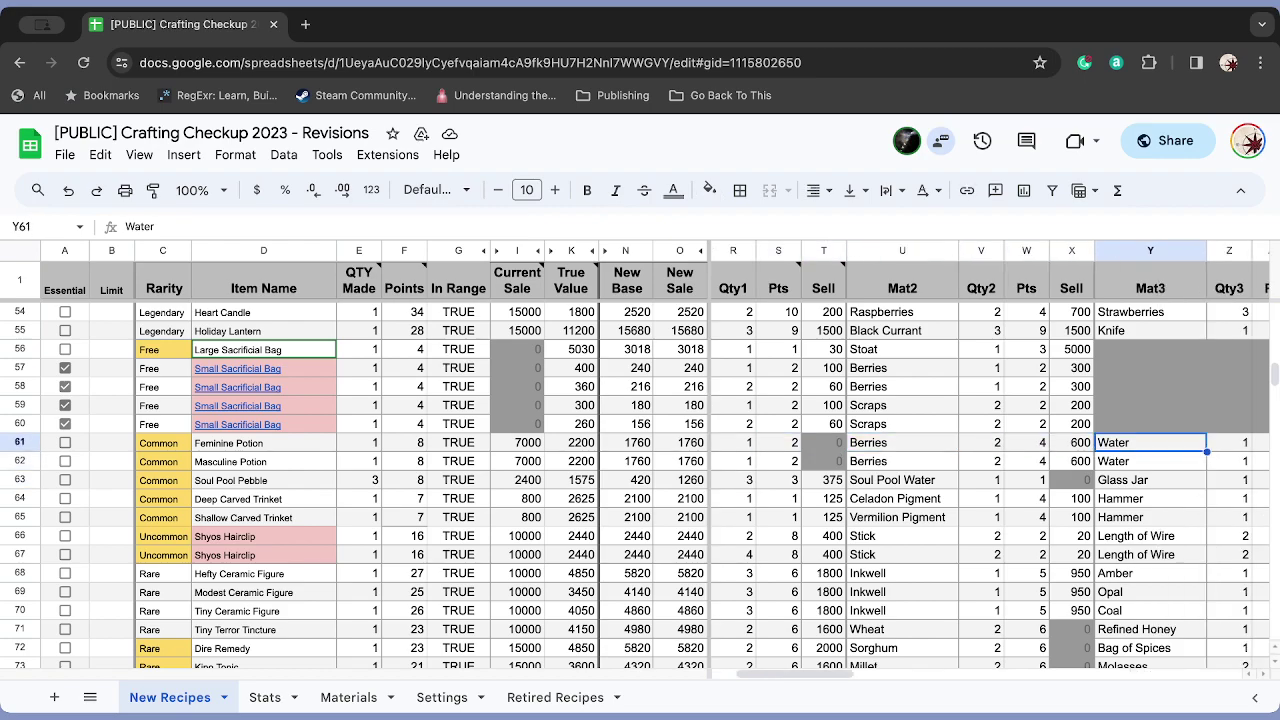
key("Right")
key("Right")
key("Right")
key("Right")
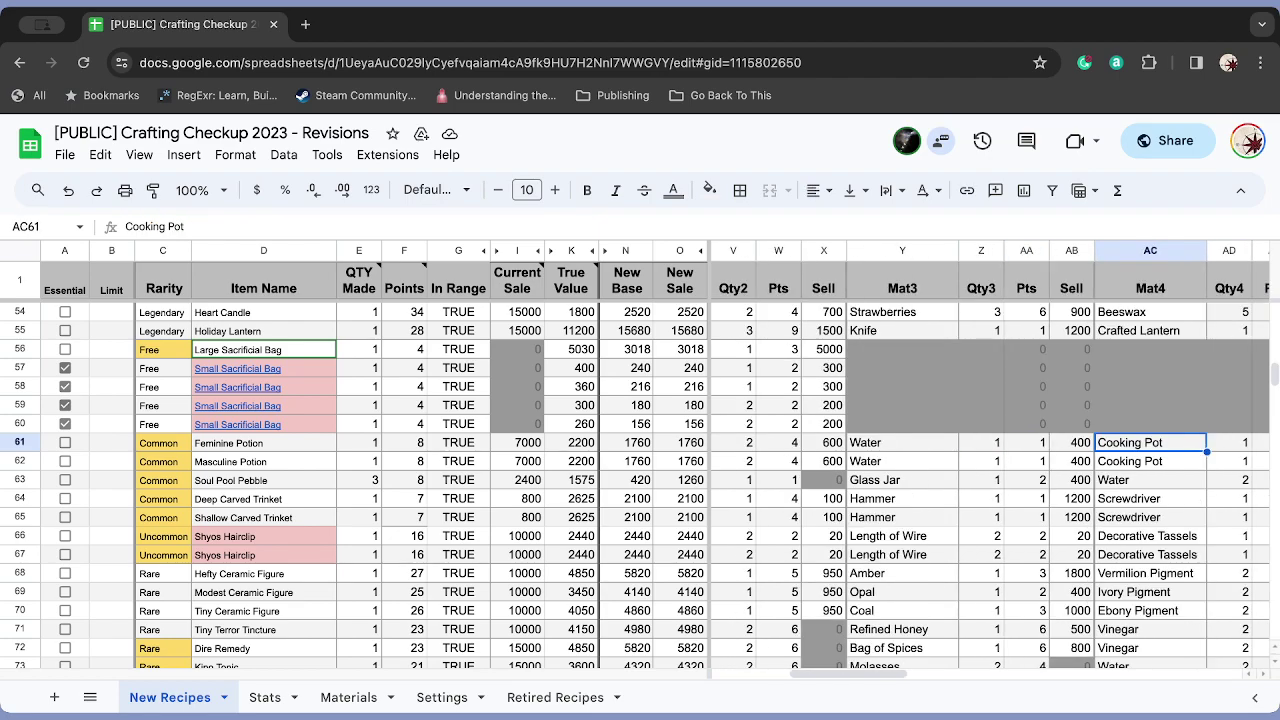
key("Right")
key("Right")
key("Right")
key("Left")
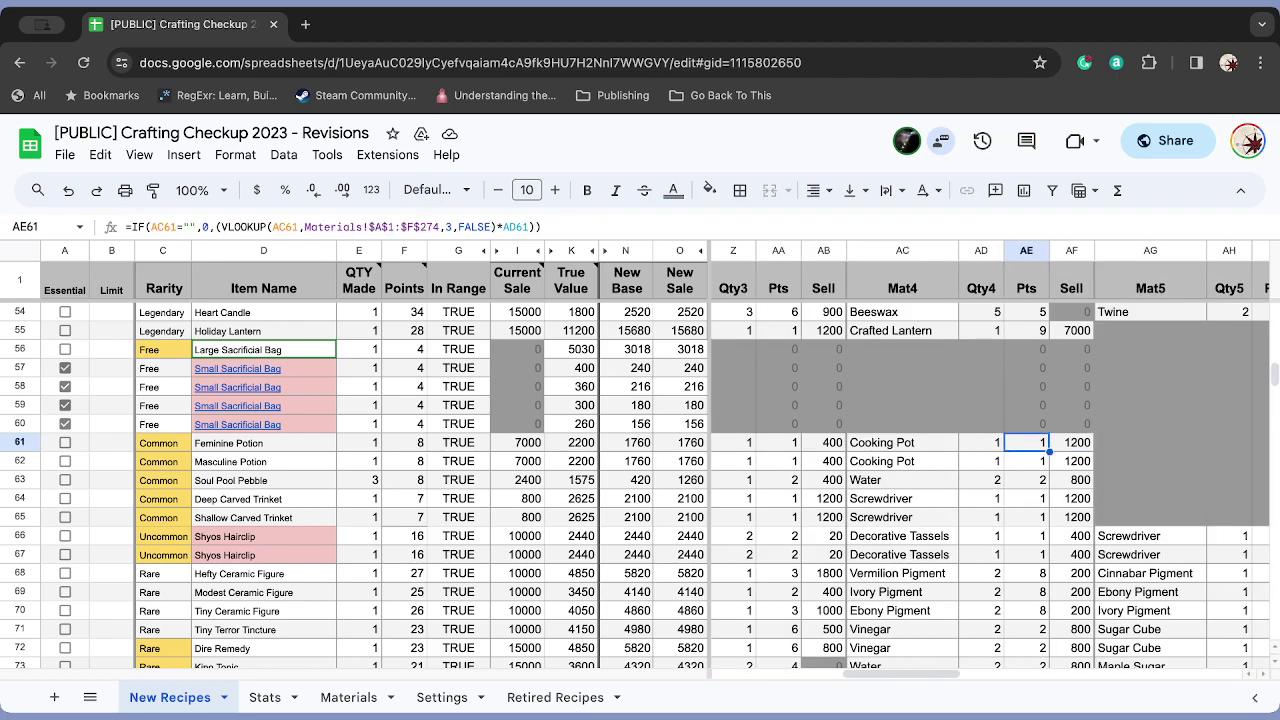
- Go back along the Feminine Potion row to its Points and check the Points of Masculine Potion and Soul Pool Pebble
key("Left")
key("Left")
key("Left")
key("Left")
key("Left")
key("Left")
key("Left")
key("Left")
key("Left")
key("Left")
key("Left")
key("Left")
key("Left")
key("Left")
key("Left")
key("Left")
key("Left")
key("Left")
key("Left")
key("Left")
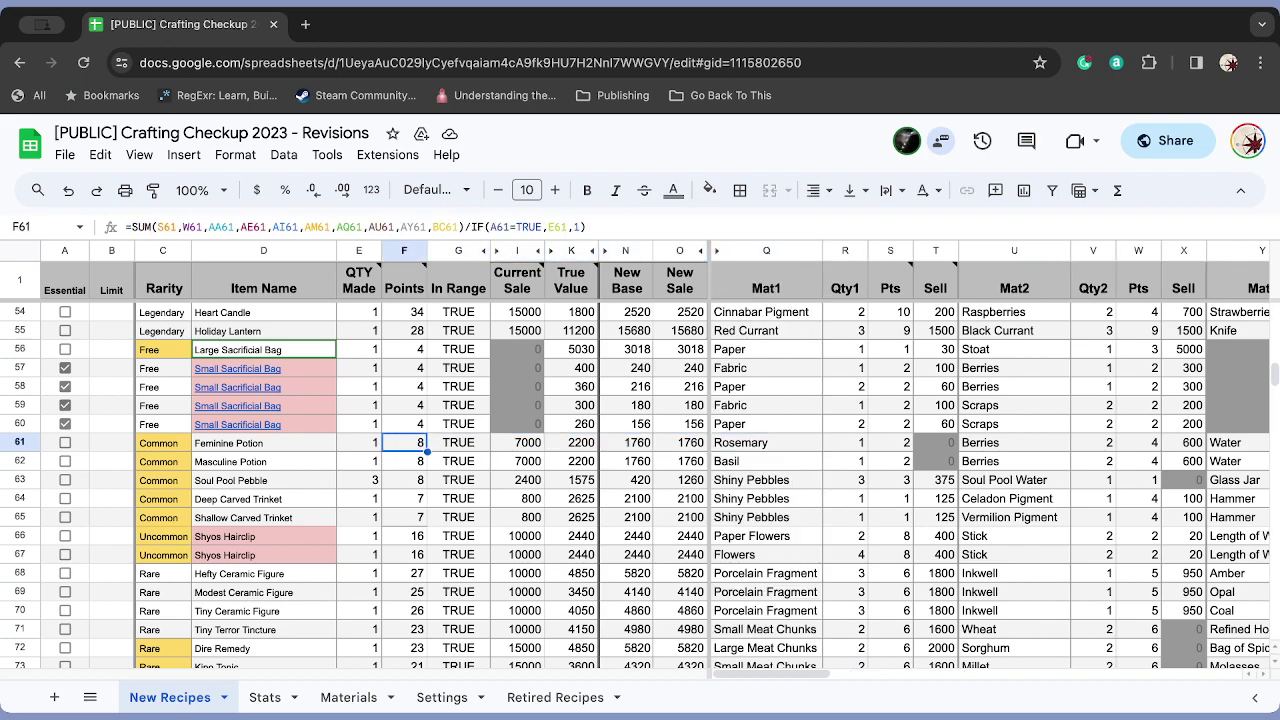
key("Down")
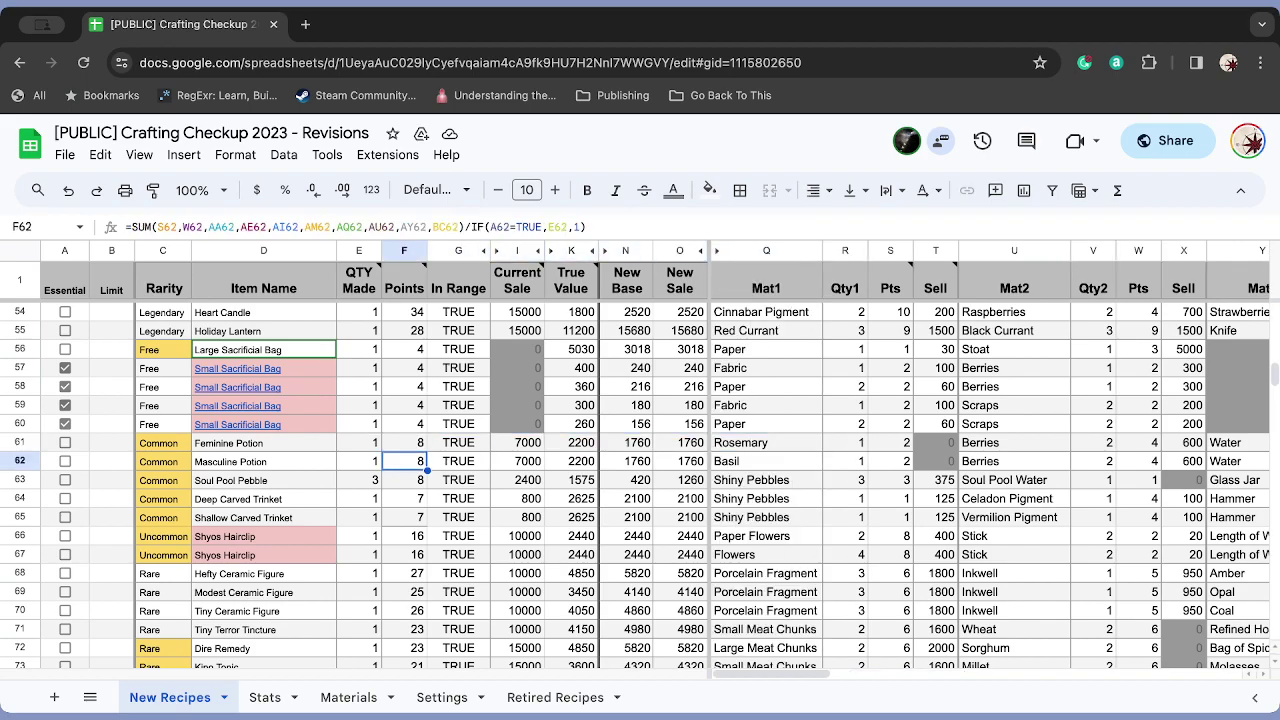
key("Down")
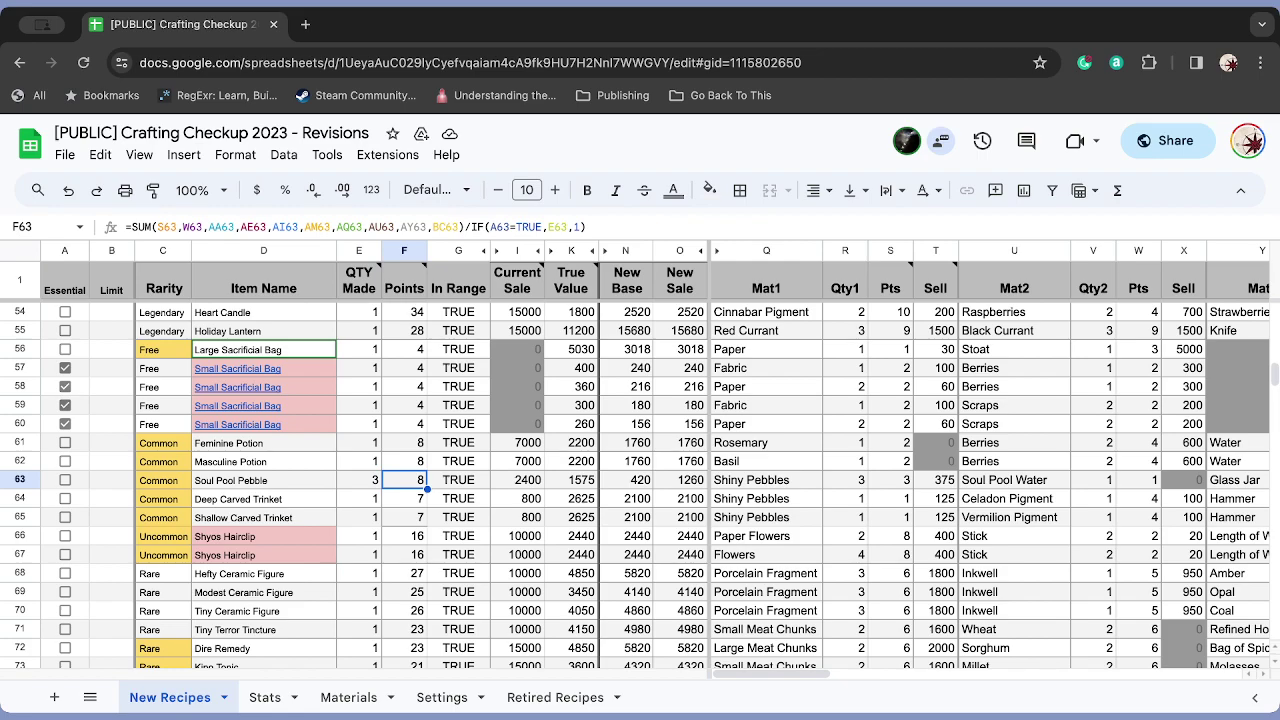
- Check the QTY Made cells of Soul Pool Pebble, Deep Carved Trinket and Shallow Carved Trinket
left_click(359, 480)
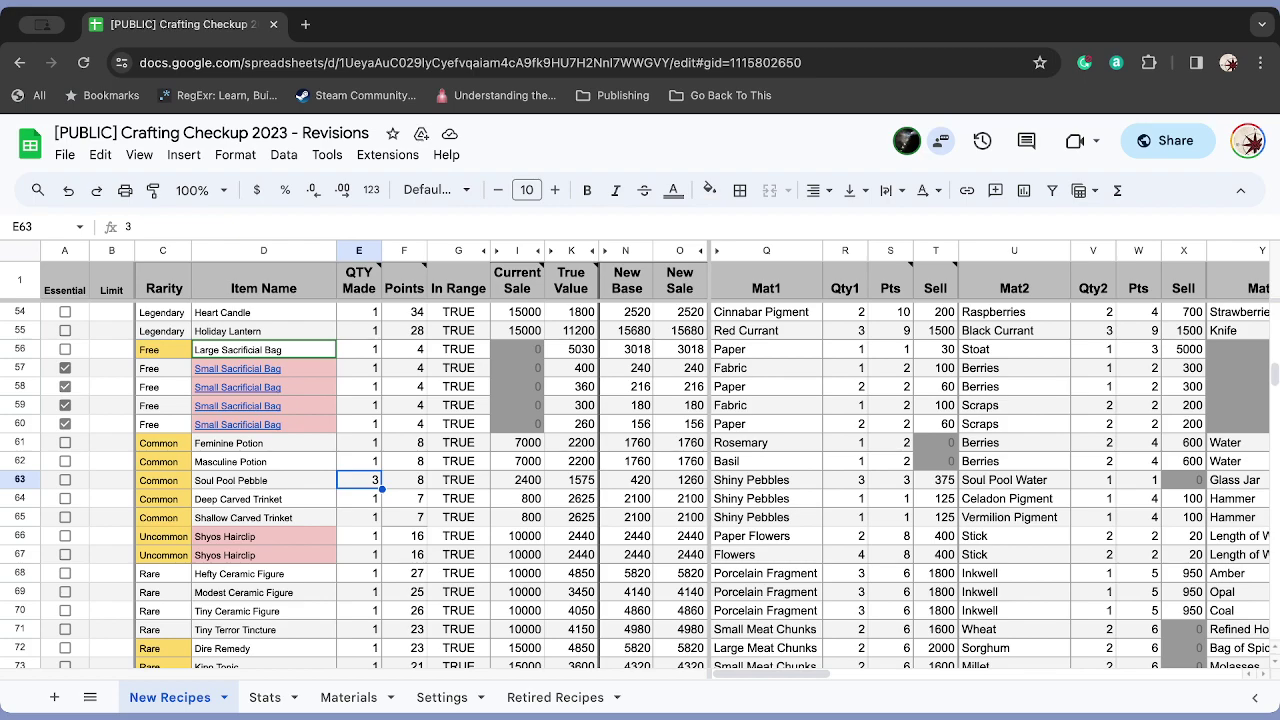
key("Down")
key("Down")
key("Up")
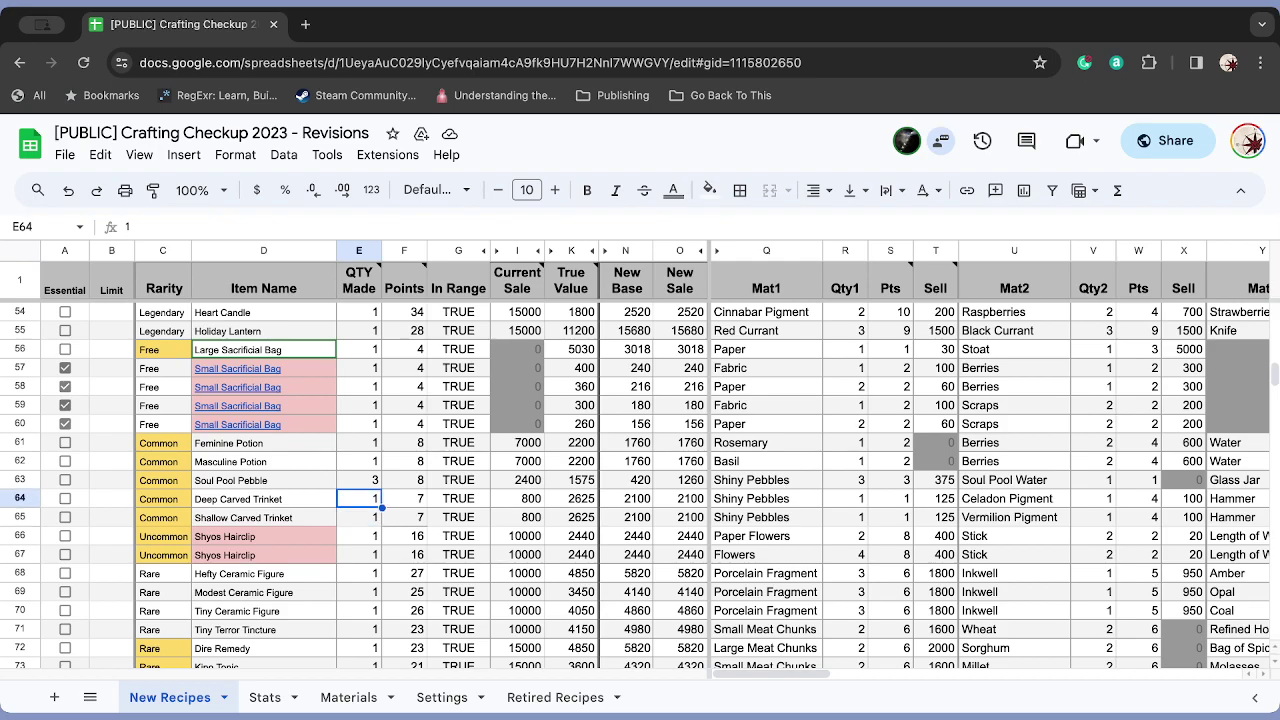
key("Down")
key("Down")
key("Up")
key("Up")
key("Down")
- Inspect the Shallow Carved Trinket row cell by cell from its Points to its materials up to Mat3
key("Right")
key("Right")
key("Right")
key("Right")
key("Right")
key("Right")
key("Right")
key("Right")
key("Right")
key("Right")
key("Right")
key("Right")
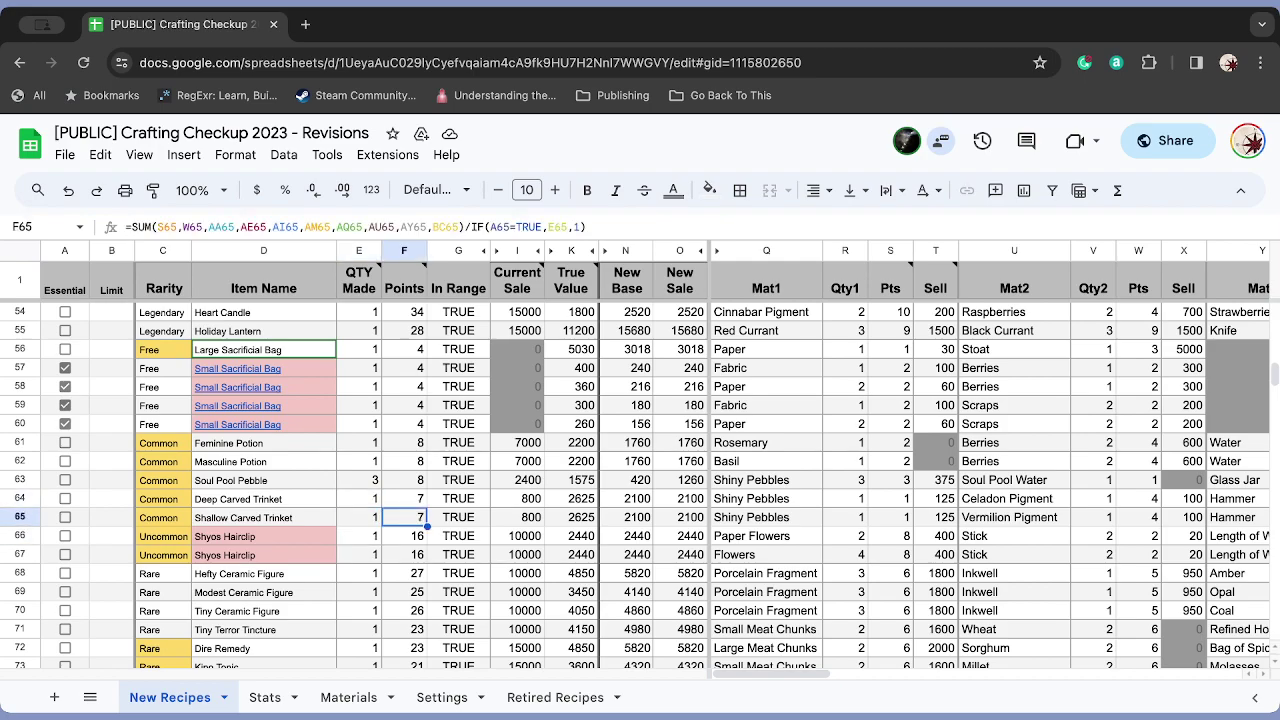
key("Right")
key("Right")
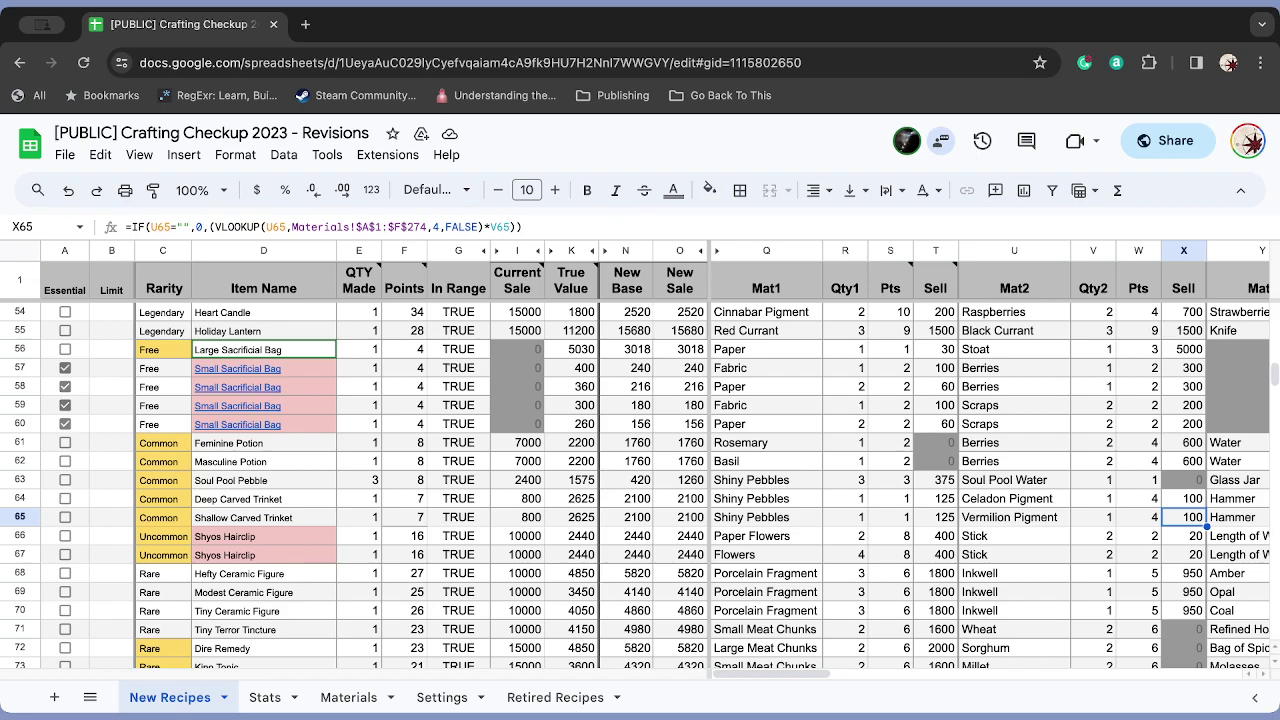
key("Right")
- Go back along the Shallow Carved Trinket row from its materials to the Rarity cell
key("Left")
key("Left")
key("Left")
key("Left")
key("Left")
key("Left")
key("Left")
key("Left")
key("Left")
key("Left")
key("Left")
key("Left")
key("Left")
key("Left")
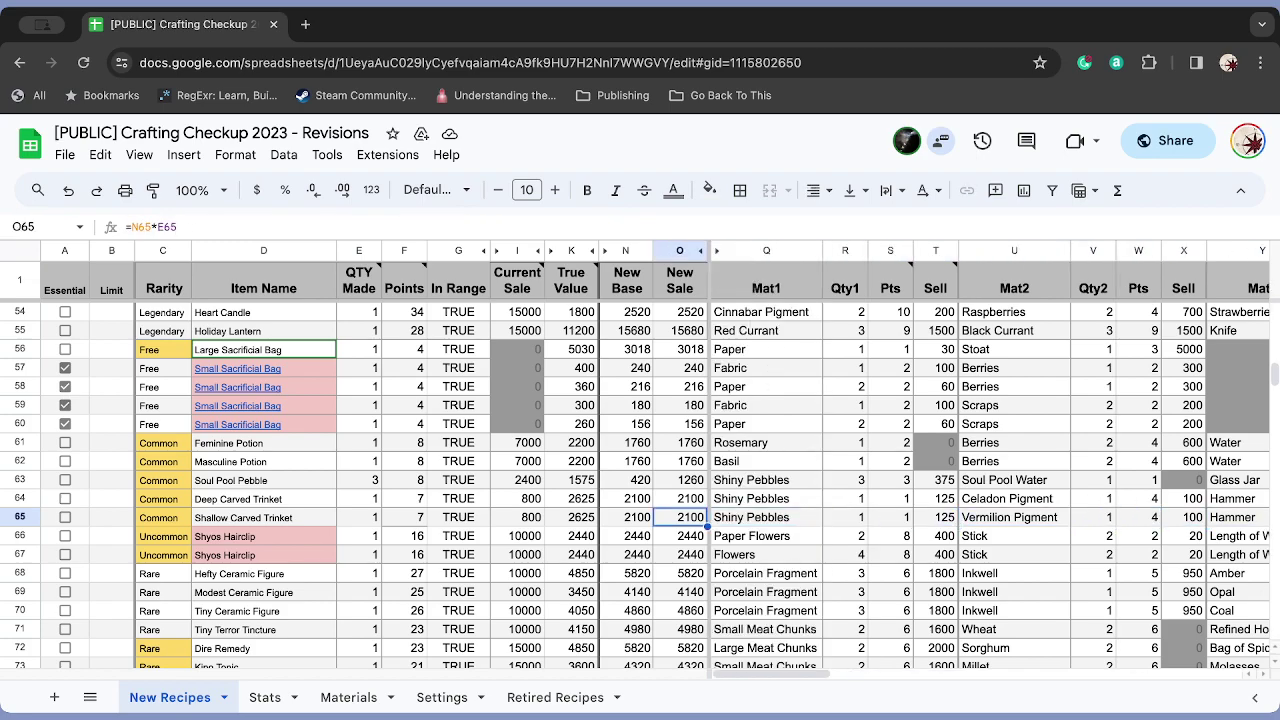
key("Left")
key("Left")
key("Left")
key("Left")
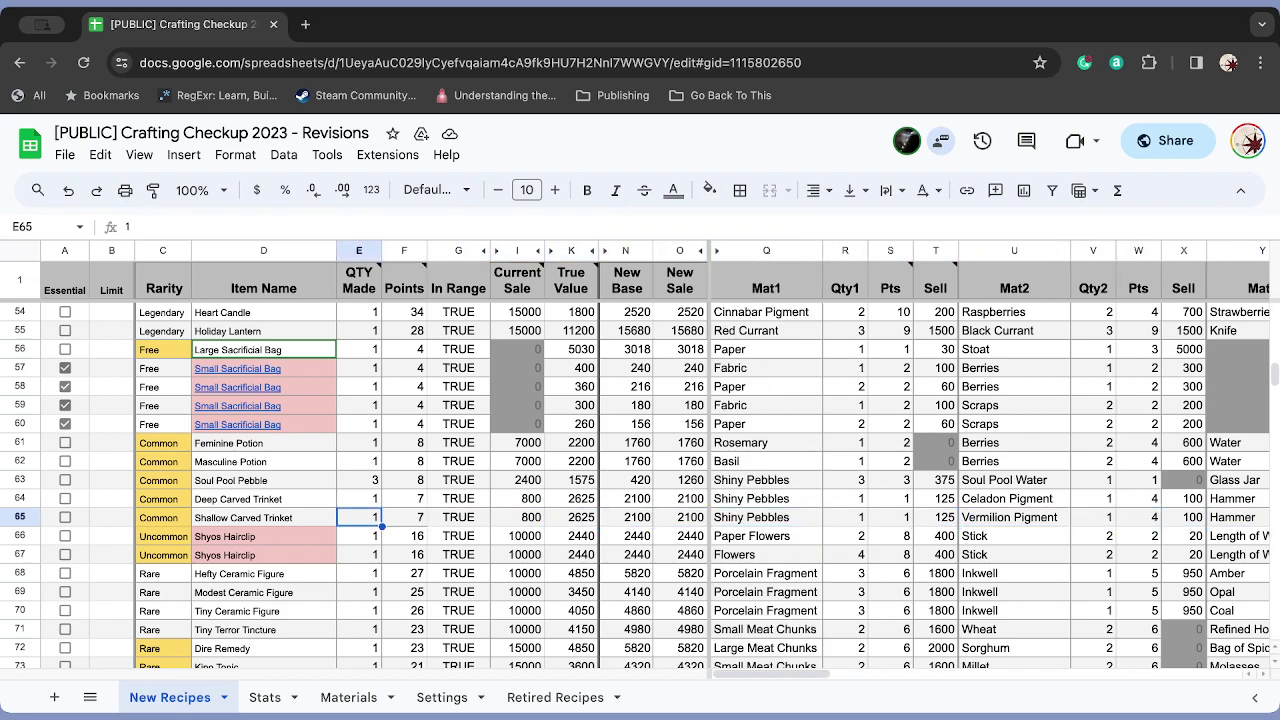
key("Right")
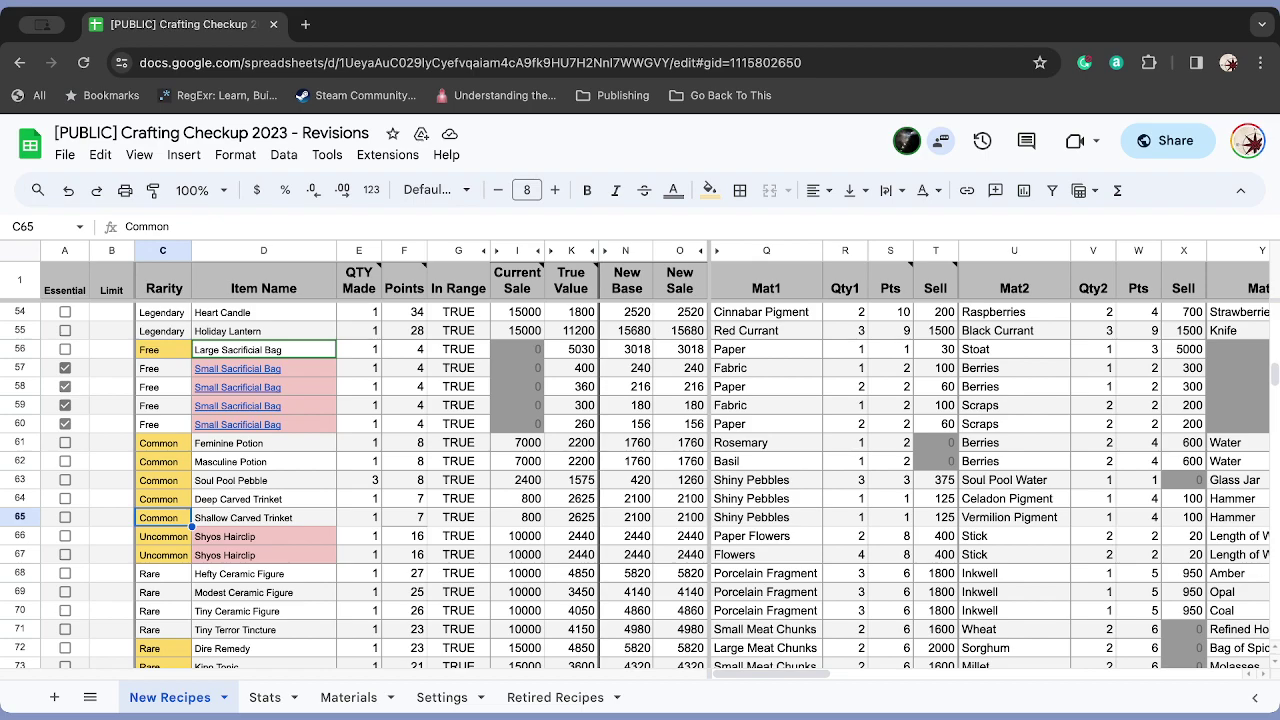
- View the first Shyos Hairclip's rarity and name, and follow the second Shyos Hairclip's row to its Mat1
left_click(163, 536)
left_click(263, 536)
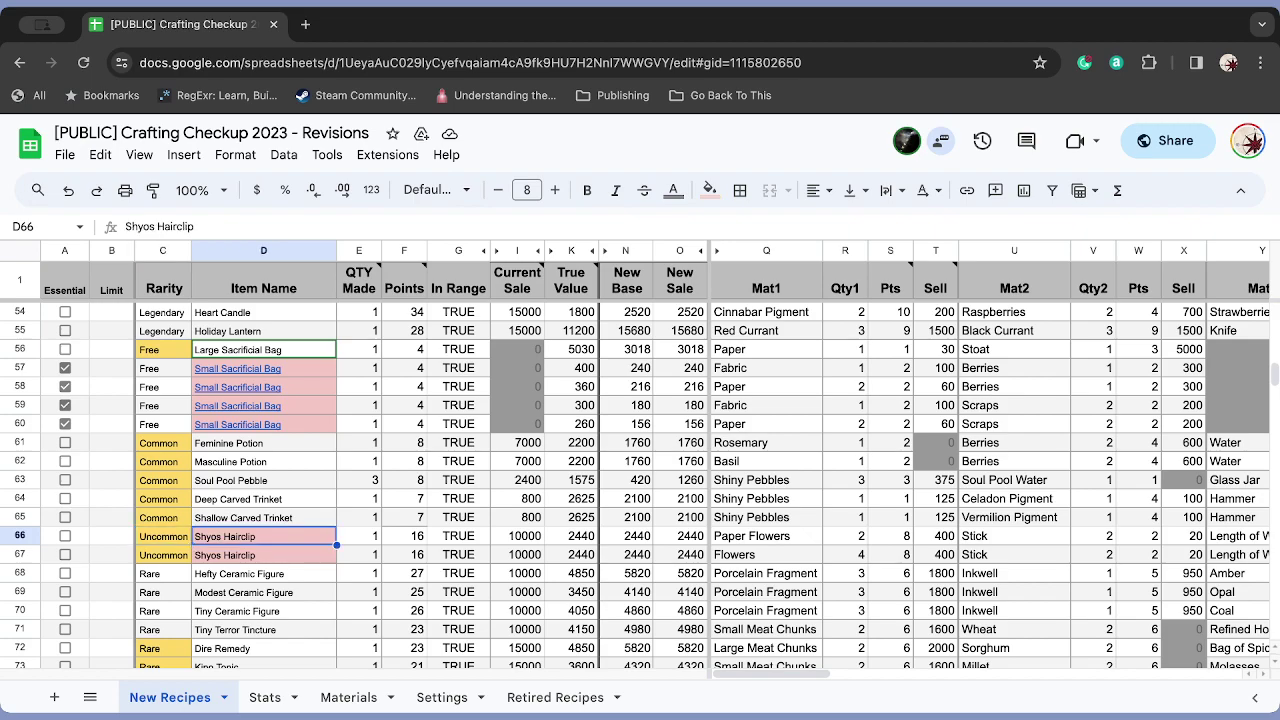
left_click(263, 555)
key("Right")
key("Right")
key("Right")
key("Right")
key("Right")
key("Right")
key("Right")
key("Right")
key("Right")
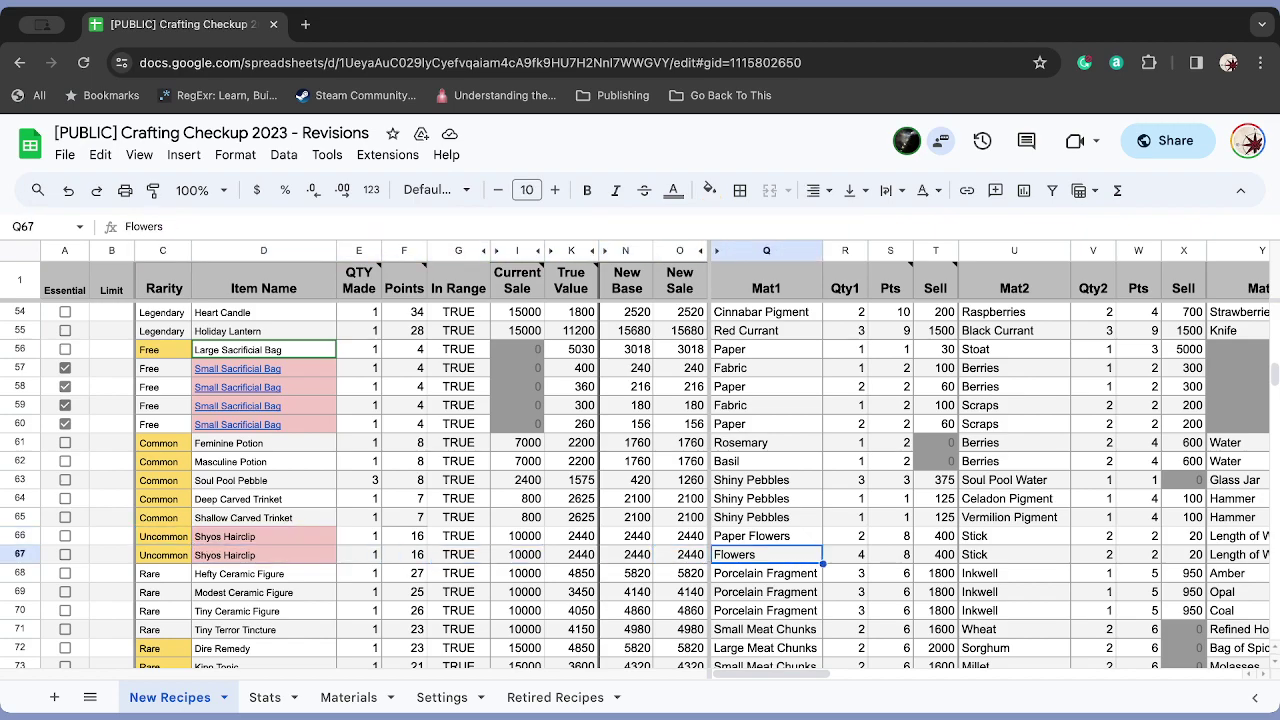
- Check the second Shyos Hairclip's Mat1 and Mat2 details up to the Mat2 points and return to Mat1
key("Right")
key("Right")
key("Right")
key("Right")
key("Right")
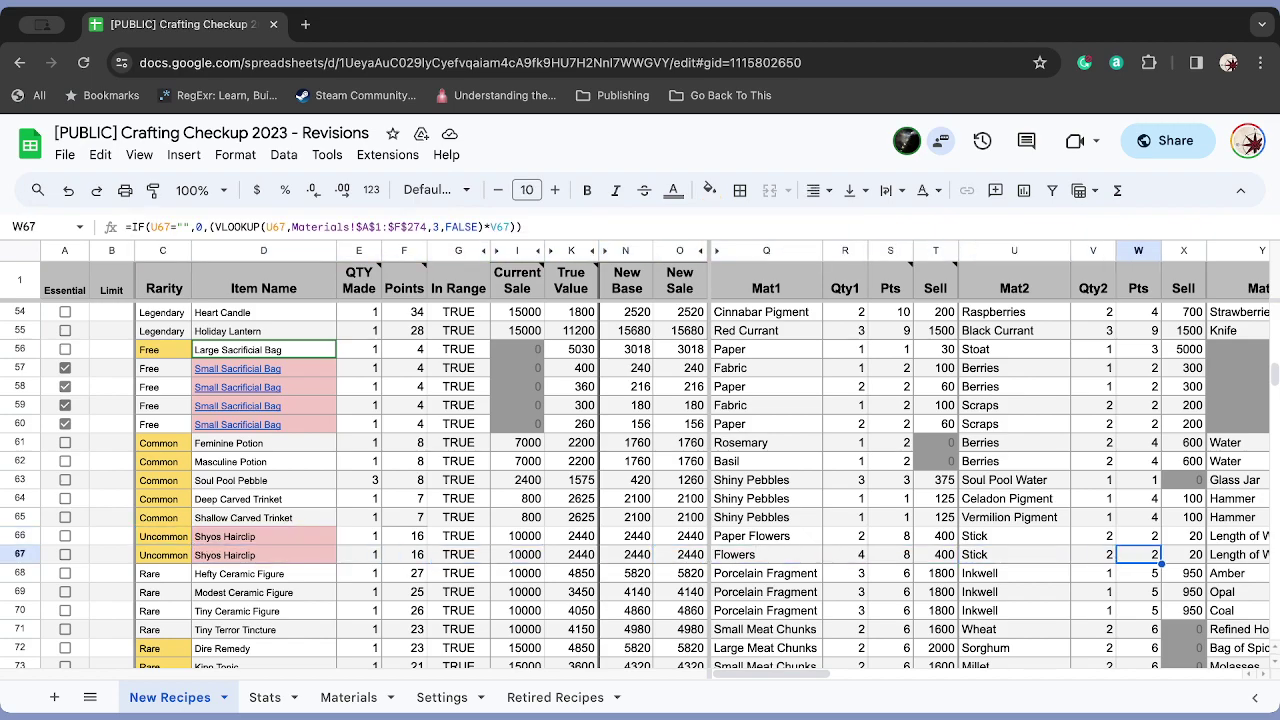
key("Left")
key("Left")
key("Left")
key("Left")
key("Left")
key("Left")
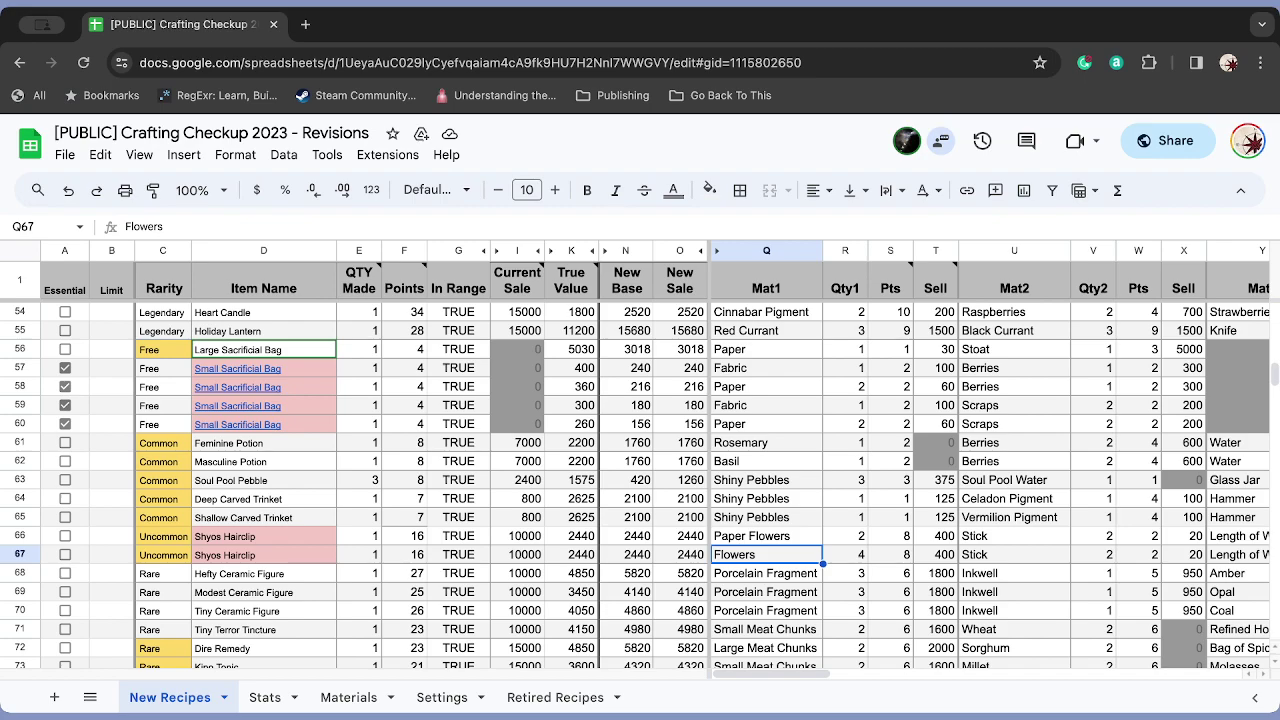
- Inspect the second Shyos Hairclip's material cells from Mat1 to the points of Mat3
key("Right")
key("Right")
key("Right")
key("Right")
key("Right")
key("Right")
key("Right")
key("Right")
key("Right")
key("Right")
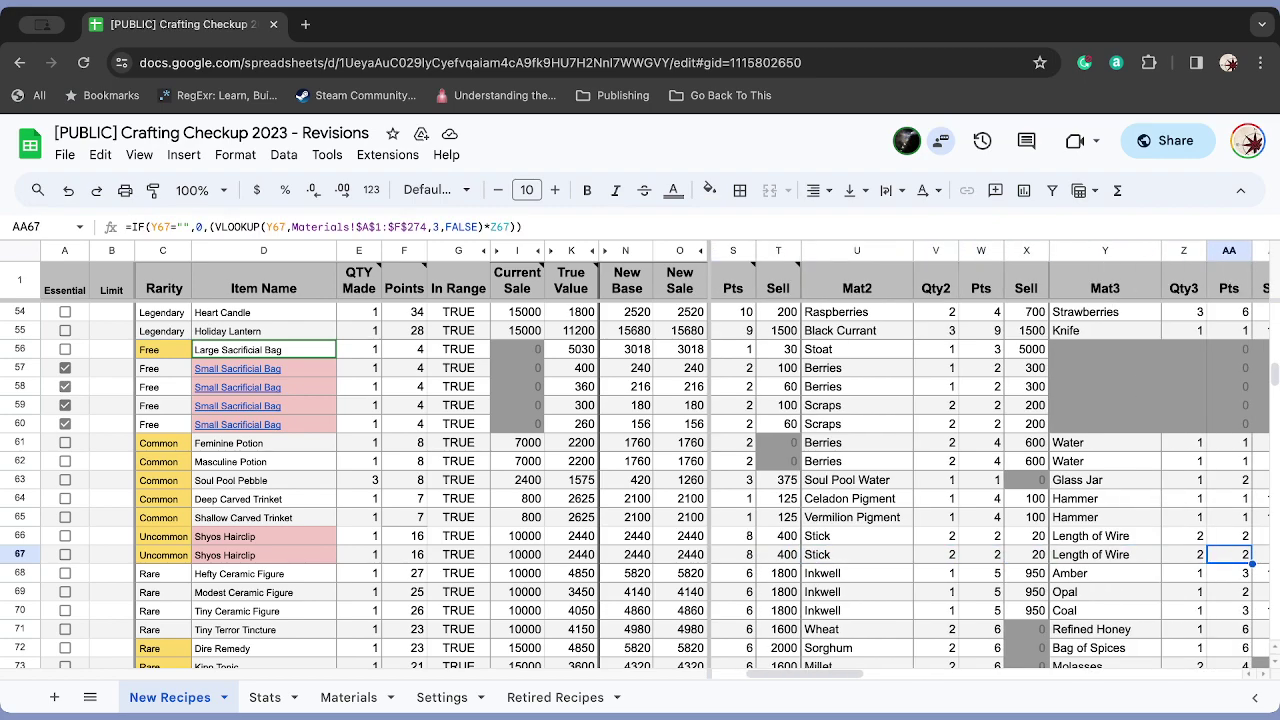
- Go back along the second Shyos Hairclip's row from the Mat3 points to its Rarity cell
key("Left")
key("Left")
key("Left")
key("Left")
key("Left")
key("Left")
key("Left")
key("Left")
key("Left")
key("Left")
key("Left")
key("Left")
key("Left")
key("Left")
key("Left")
key("Left")
key("Left")
key("Left")
key("Left")
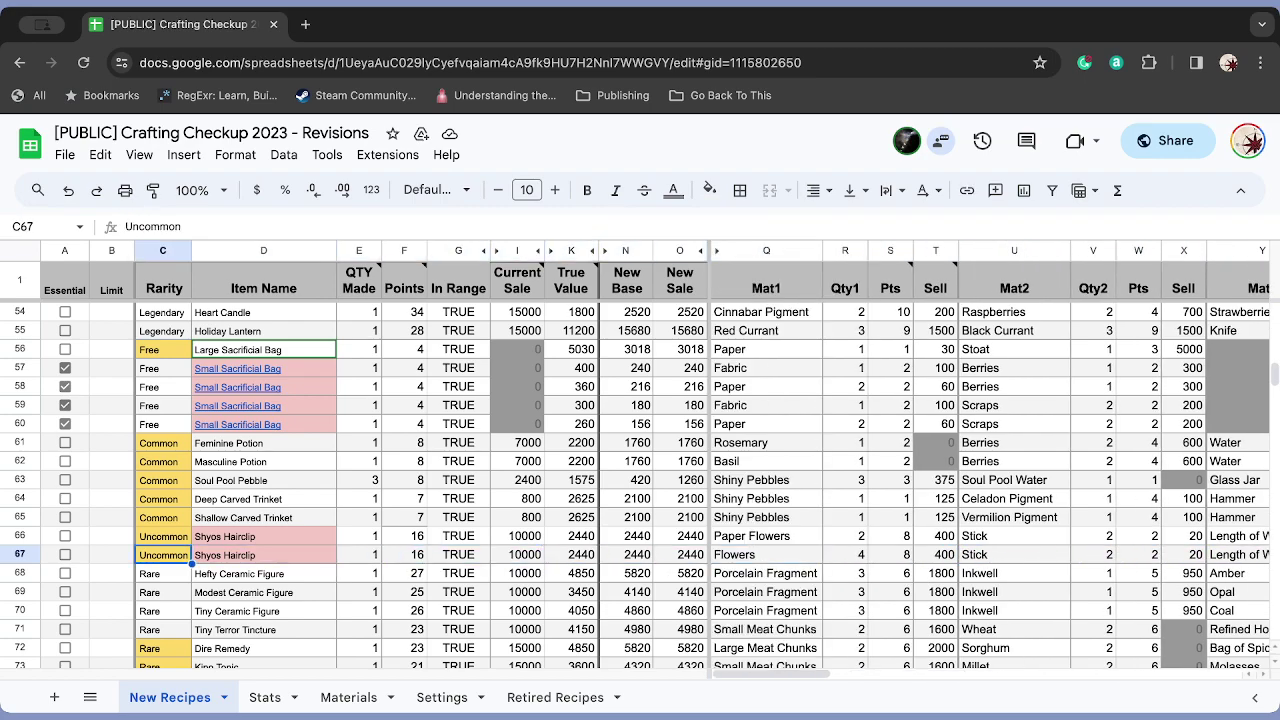
- Check the Rarity cells from the second Shyos Hairclip down past the rare recipes to the end of the highlighted ones
key("Left")
key("Left")
key("Right")
key("Right")
key("Down")
key("Down")
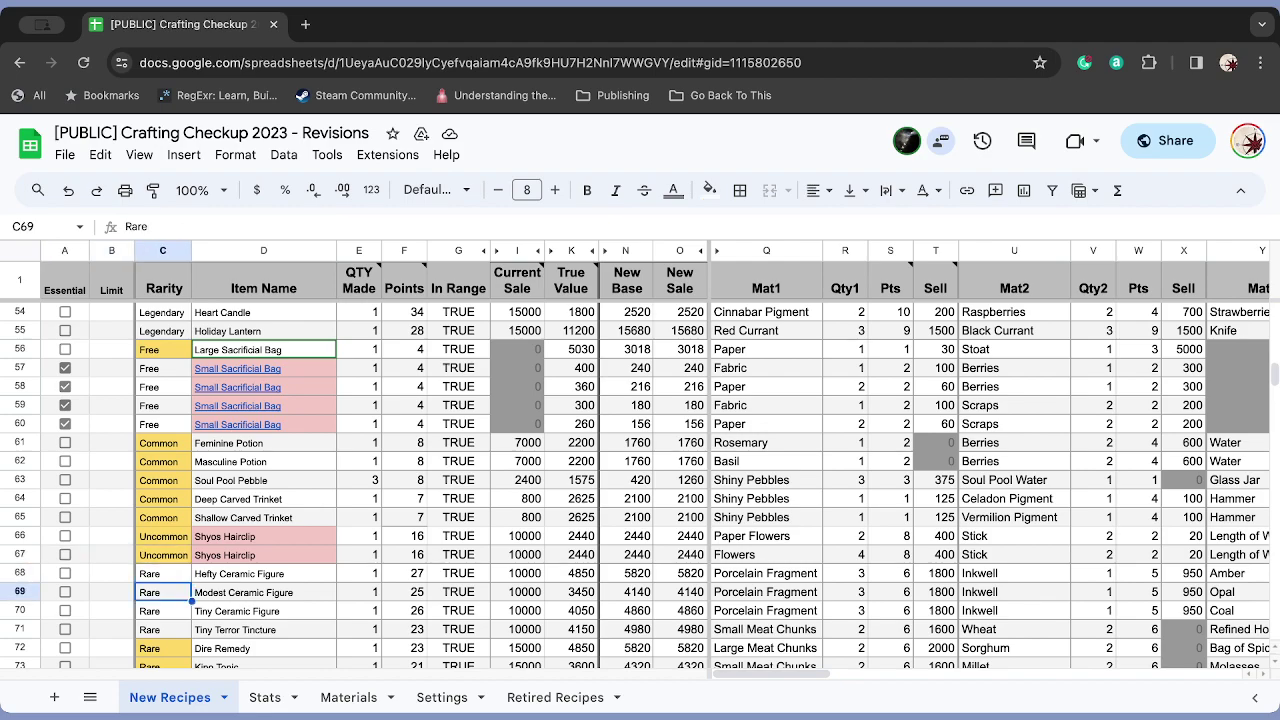
key("Down")
key("Down")
key("Down")
key("Down")
key("Down")
key("Down")
key("Down")
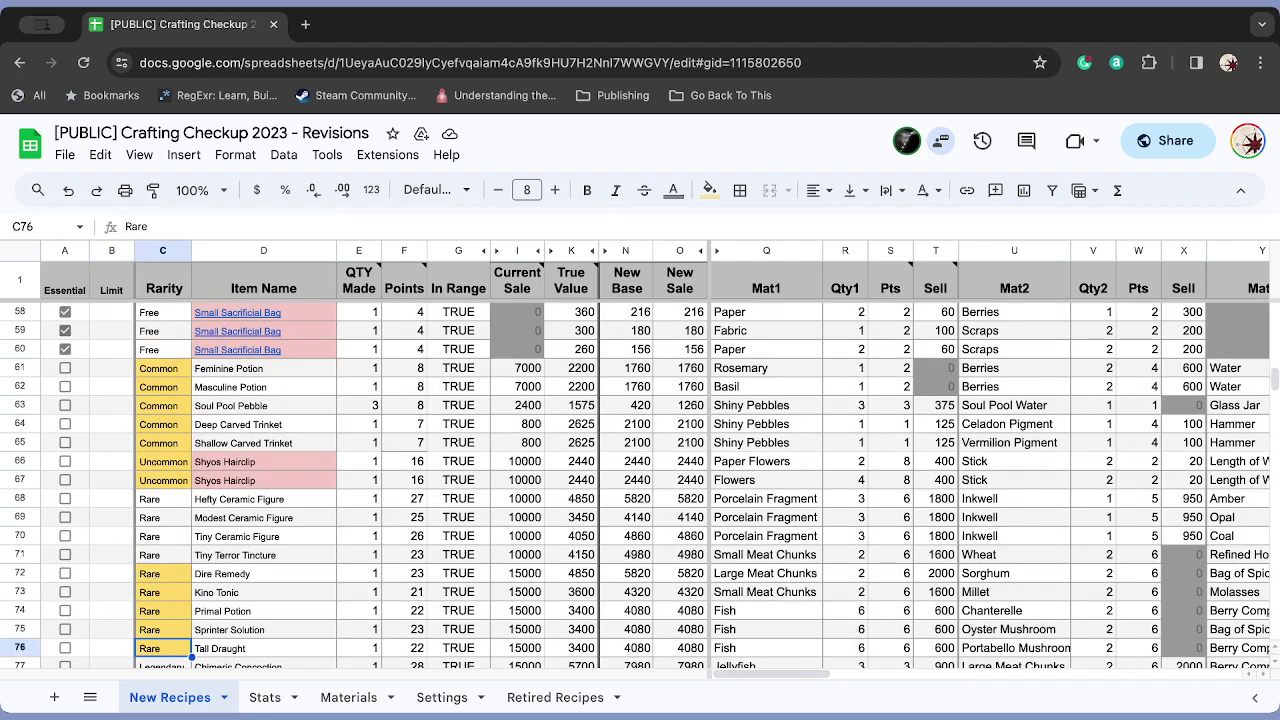
key("Down")
- Go back up the Rarity column to the Hefty Ceramic Figure
key("Up")
key("Up")
key("Up")
key("Up")
key("Up")
key("Up")
key("Up")
key("Up")
key("Up")
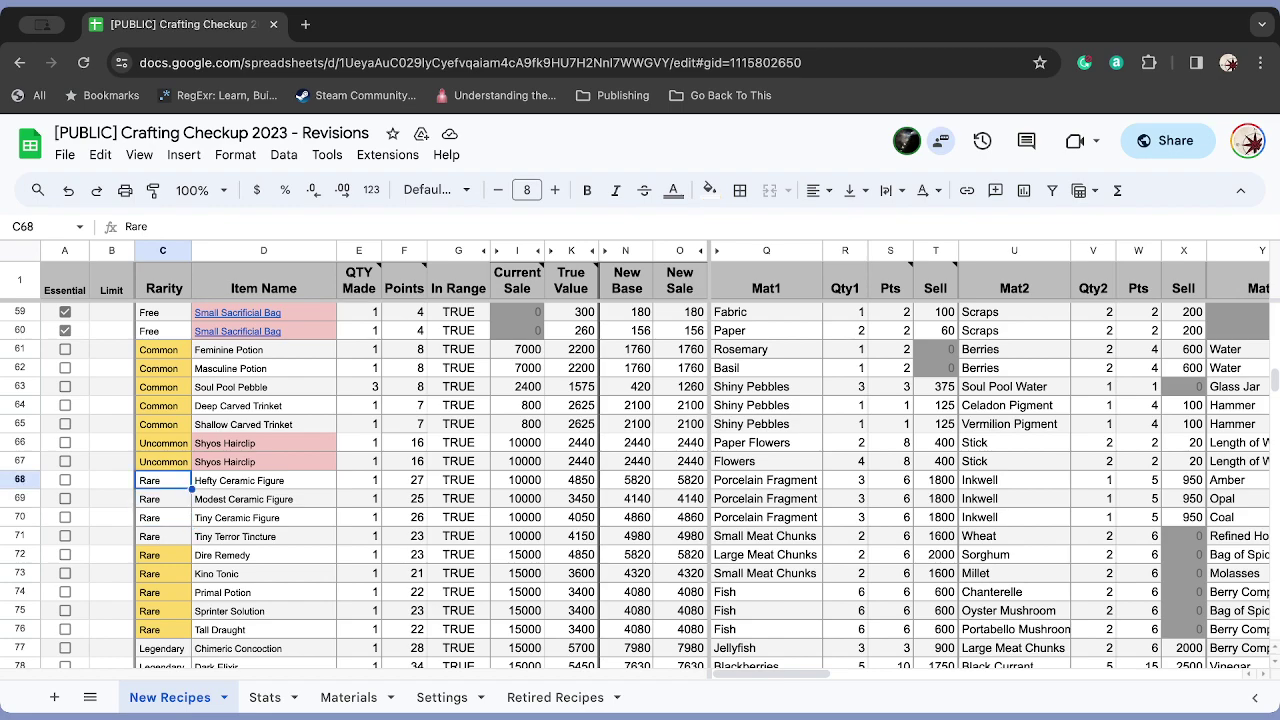
- Look over the Hefty, Modest and Tiny Ceramic Figure names and their rarities
key("Right")
key("Left")
key("Down")
key("Down")
key("Right")
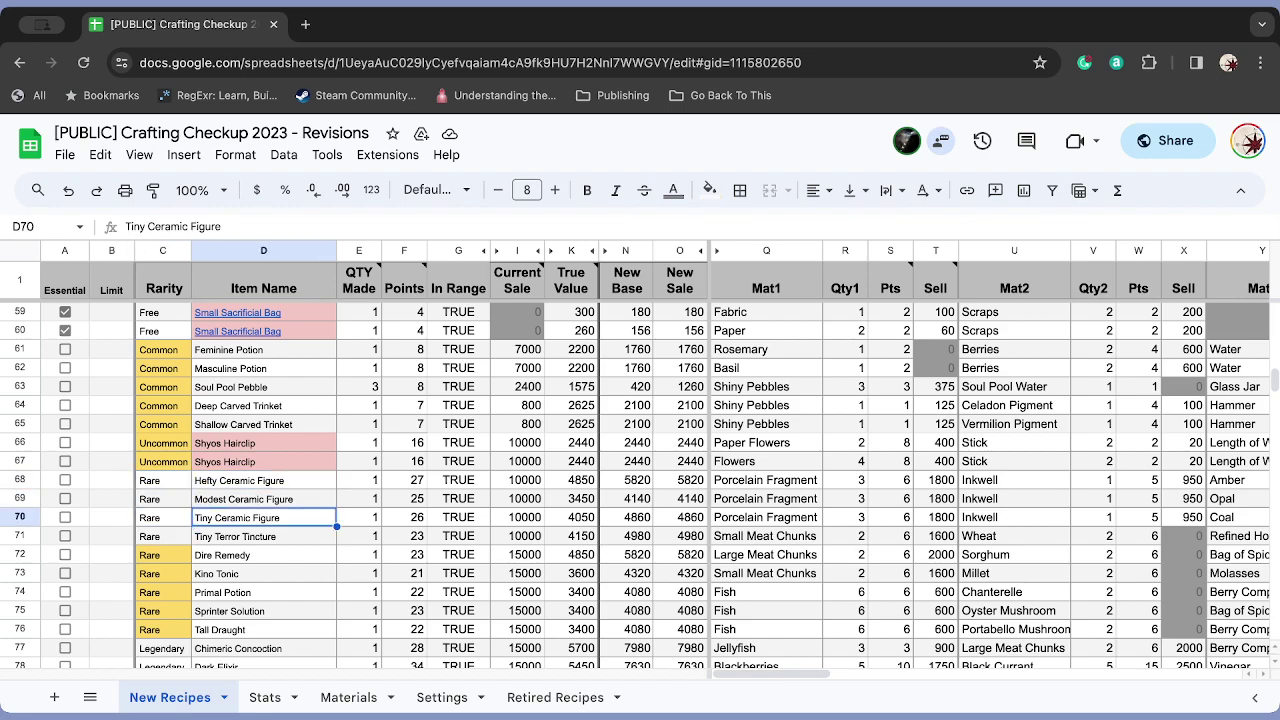
key("Up")
key("Up")
key("Down")
key("Down")
key("Down")
key("Up")
- Follow the Tiny Ceramic Figure's row from its Item Name to its Qty1
key("Right")
key("Right")
key("Right")
key("Right")
key("Right")
key("Right")
key("Right")
key("Right")
key("Right")
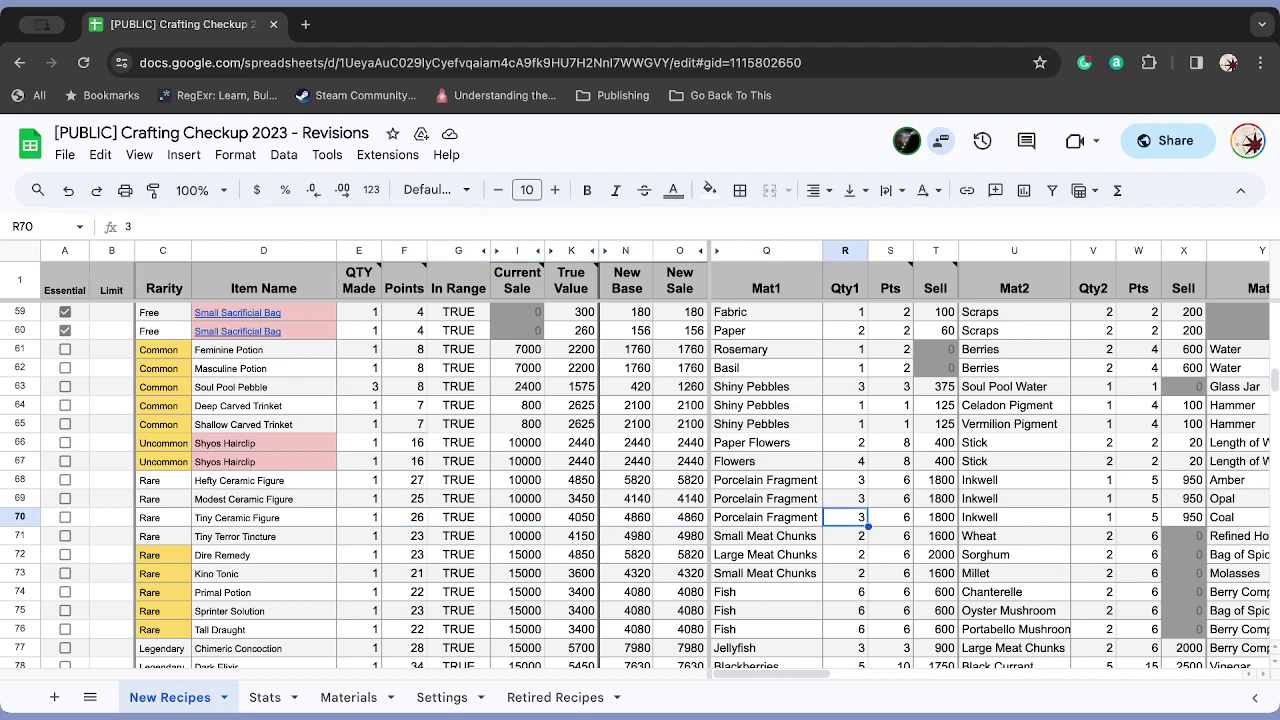
- Inspect the Tiny Ceramic Figure's material cells from the Mat1 points to Qty4
key("Right")
key("Right")
key("Right")
key("Right")
key("Right")
key("Right")
key("Right")
key("Right")
key("Right")
key("Right")
key("Right")
key("Right")
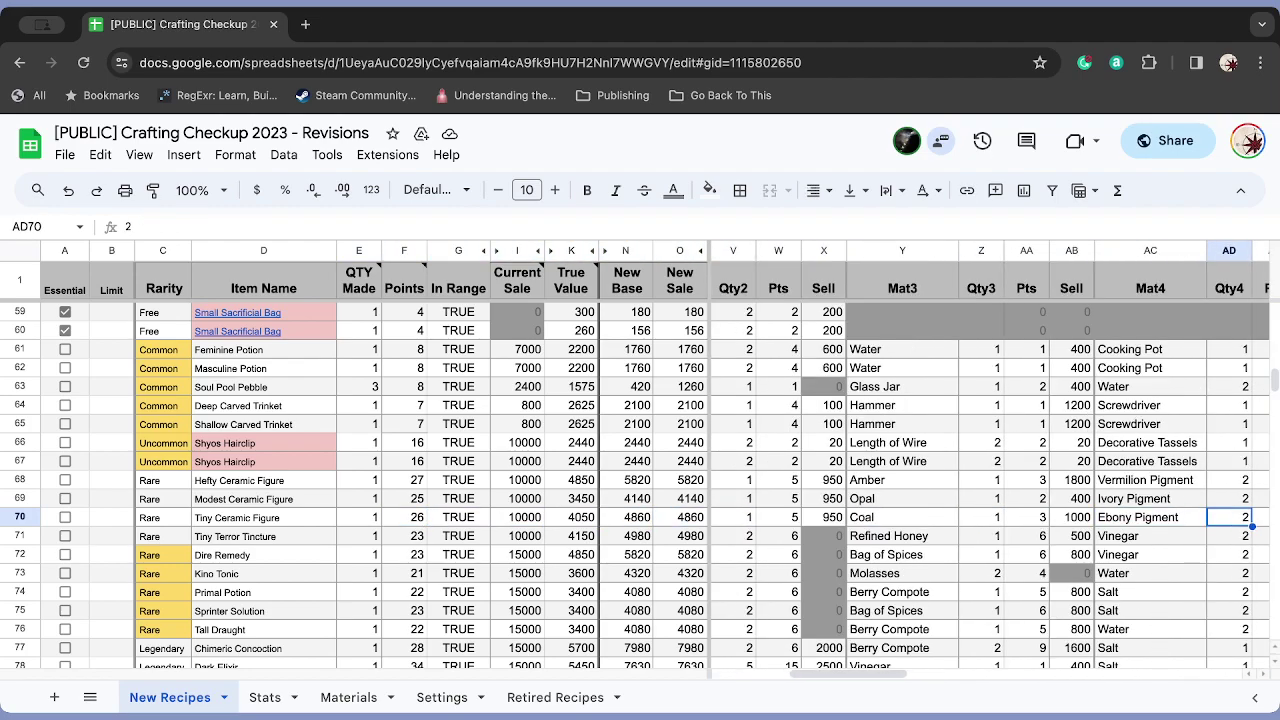
- Check the Tiny Ceramic Figure's remaining Mat4 cells and its Mat5 details up to the Mat5 points
key("Right")
key("Right")
key("Right")
key("Right")
key("Right")
key("Right")
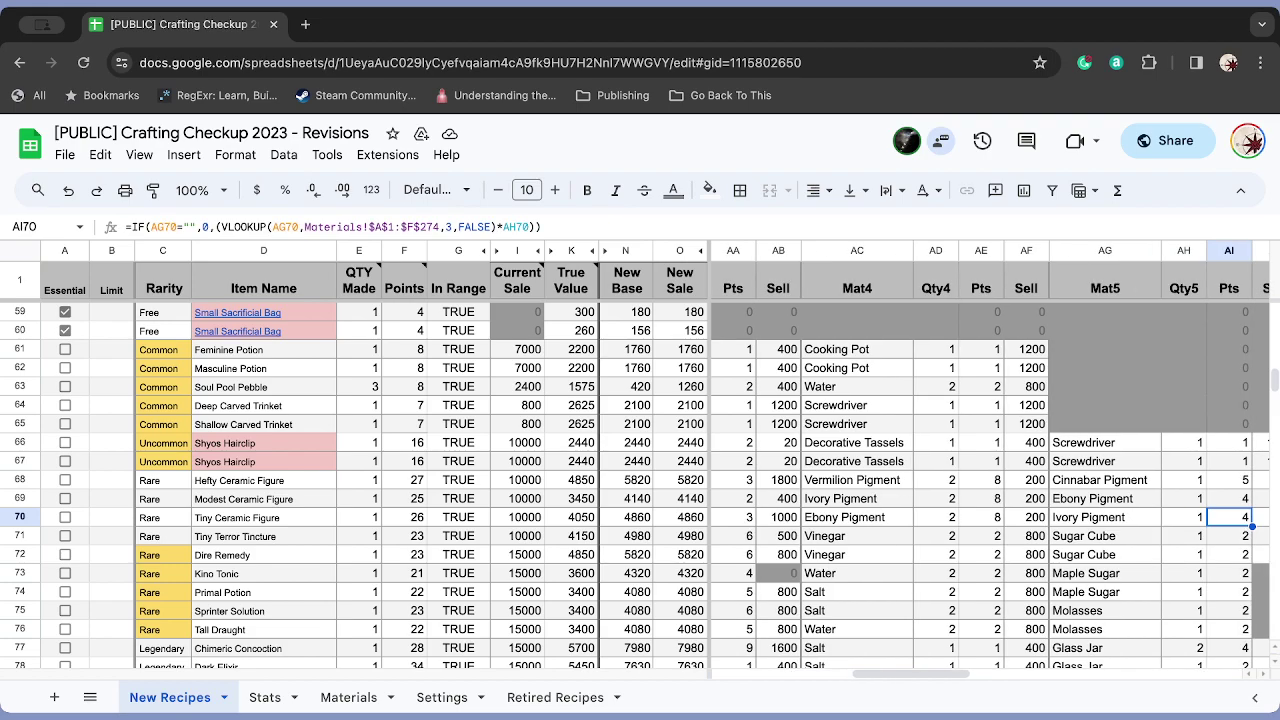
- Return along the Tiny Ceramic Figure's row from the Mat5 points to Mat4
key("Left")
key("Left")
key("Left")
key("Left")
key("Left")
key("Left")
key("Left")
key("Left")
key("Left")
key("Left")
key("Left")
key("Left")
key("Left")
key("Left")
key("Left")
key("Left")
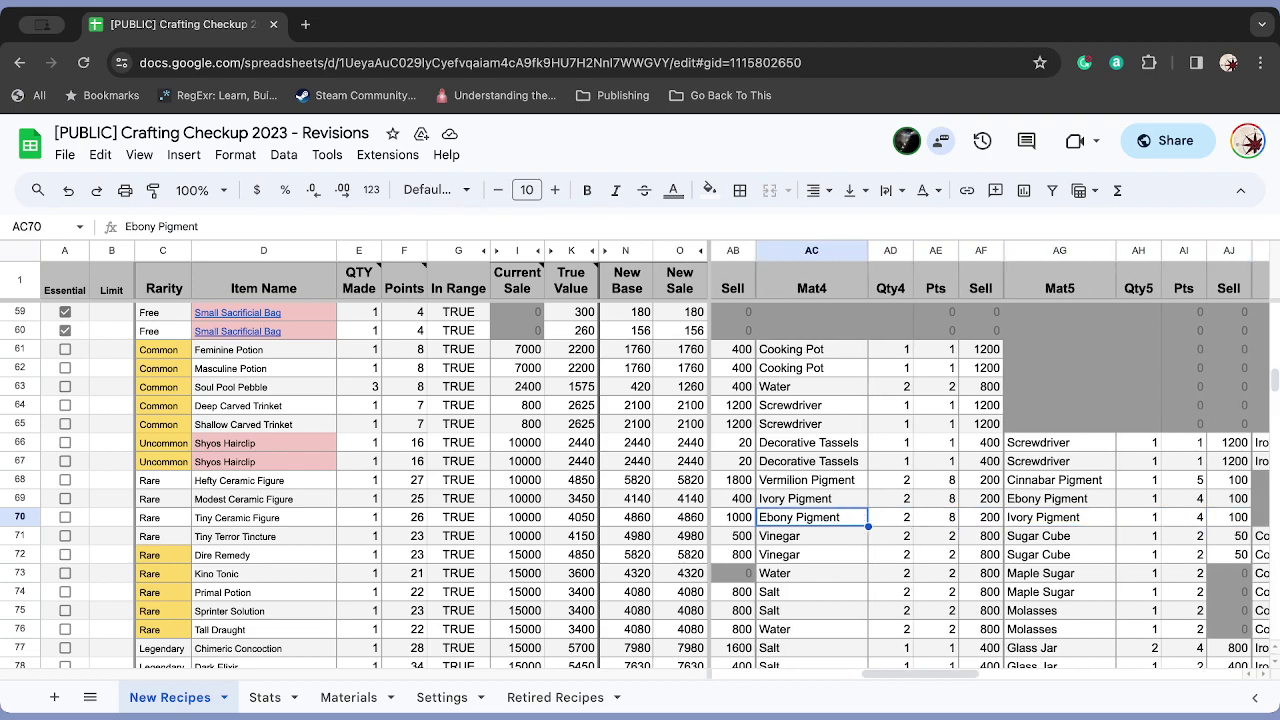
- Go back over the Tiny Ceramic Figure's Mat3, Mat2 and Mat1 cells to its QTY Made cell
key("Left")
key("Left")
key("Left")
key("Left")
key("Left")
key("Left")
key("Left")
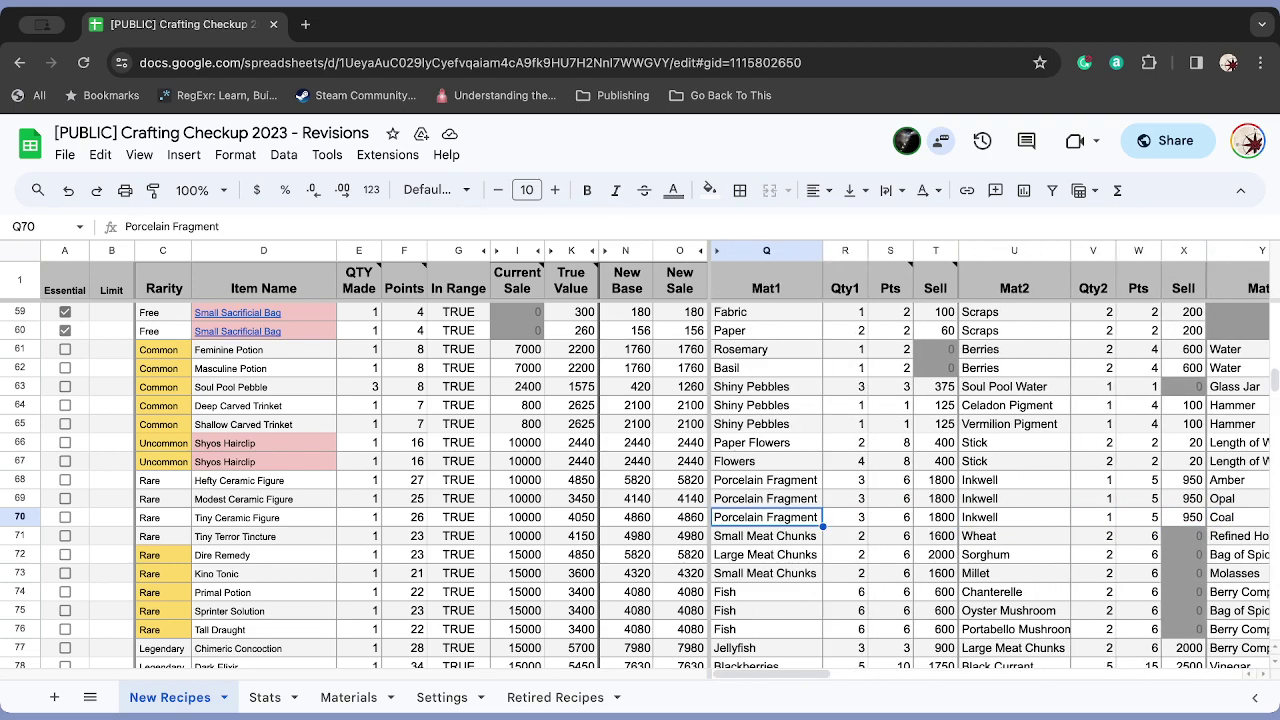
key("Left")
key("Left")
key("Left")
key("Left")
key("Left")
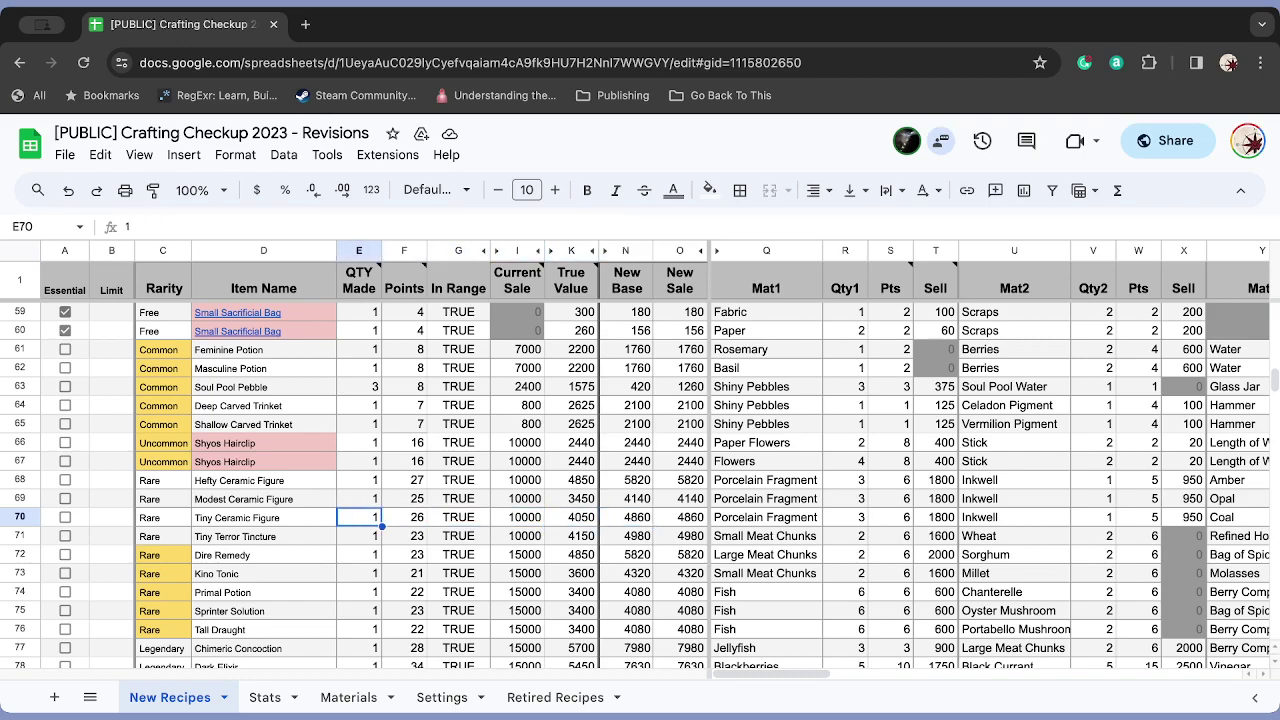
- Look down the rare recipes to the Tall Draught's Rarity cell
key("Down")
key("Down")
key("Down")
key("Down")
key("Down")
key("Down")
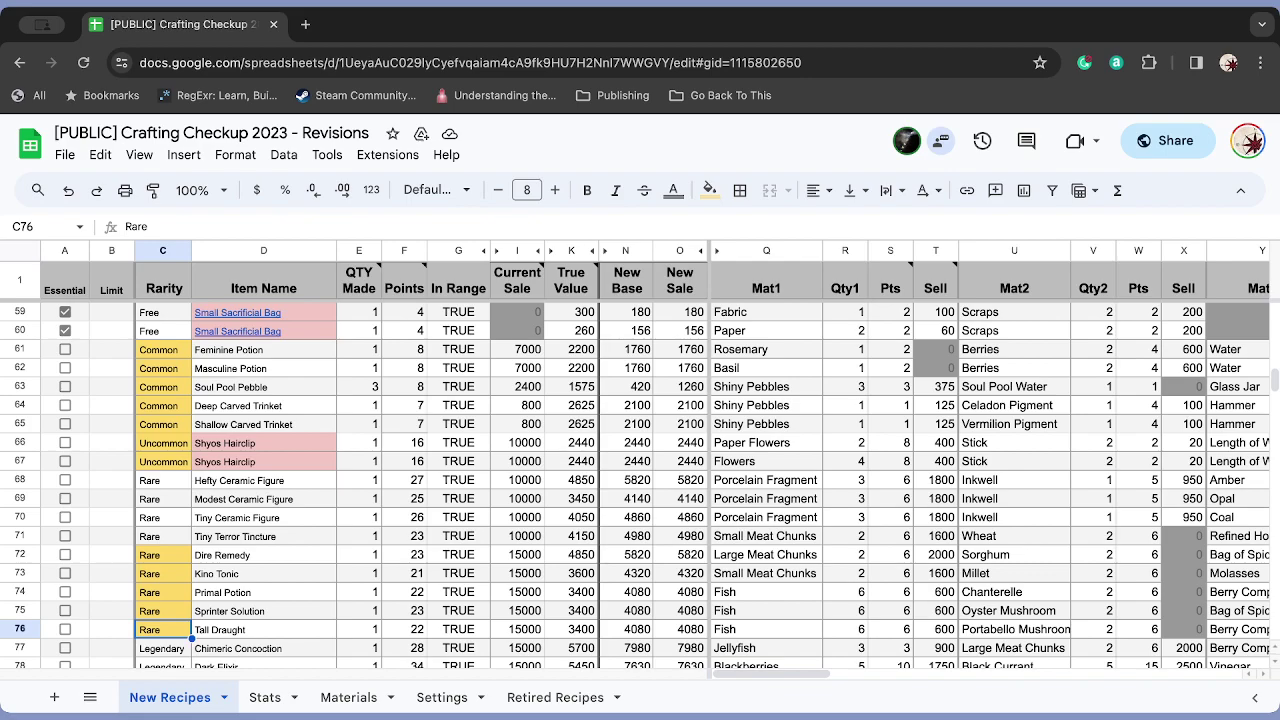
- Go back up the highlighted rare recipes to the Tiny Terror Tincture's Rarity cell
key("Up")
key("Up")
key("Up")
key("Up")
key("Up")
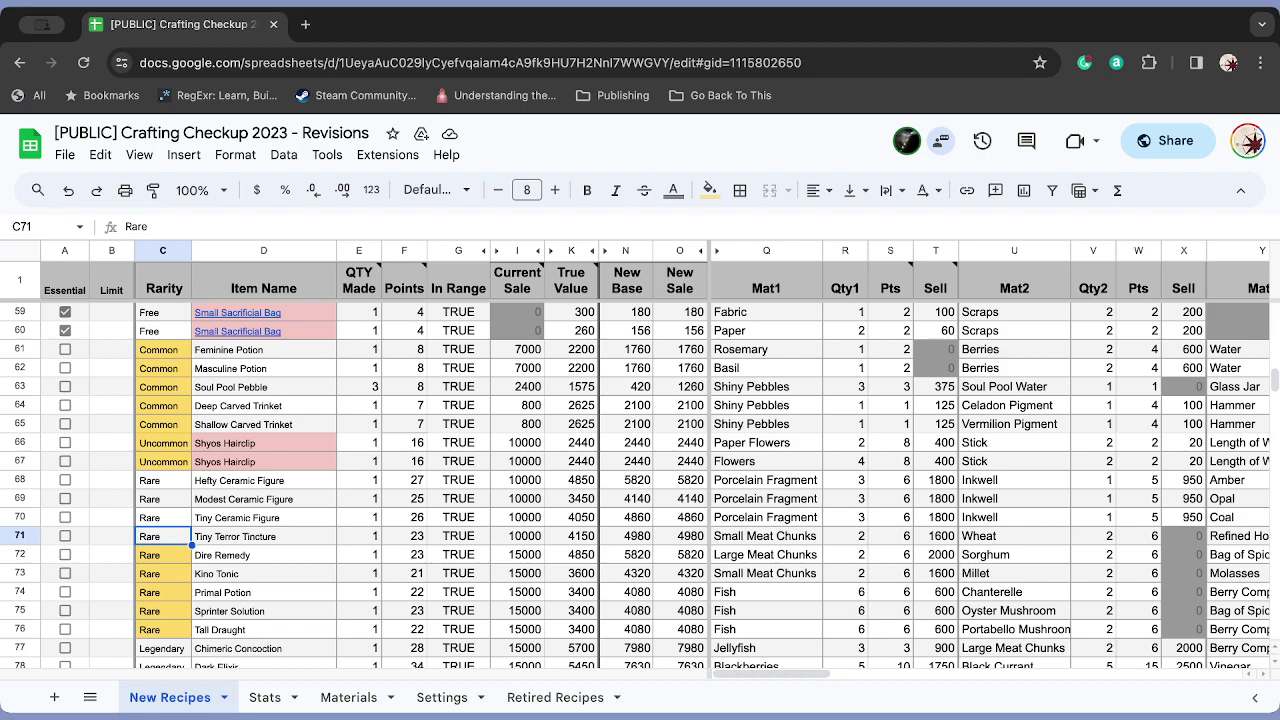
- View the Tiny Terror Tincture's name, QTY Made and Points
key("Right")
key("Right")
key("Right")
key("Right")
key("Right")
key("Right")
key("Right")
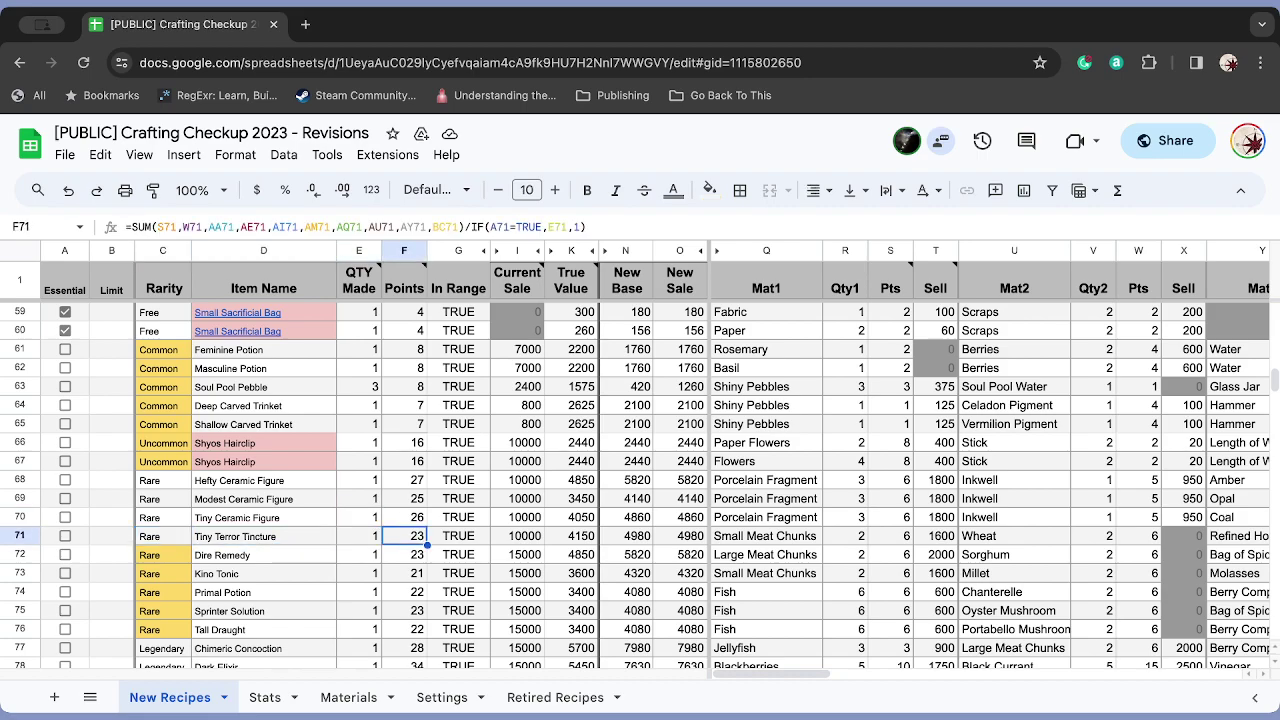
- Follow the Tiny Terror Tincture's row from its sale values through Mat1 to Qty2
key("Right")
key("Right")
key("Right")
key("Right")
key("Right")
key("Right")
key("Right")
key("Right")
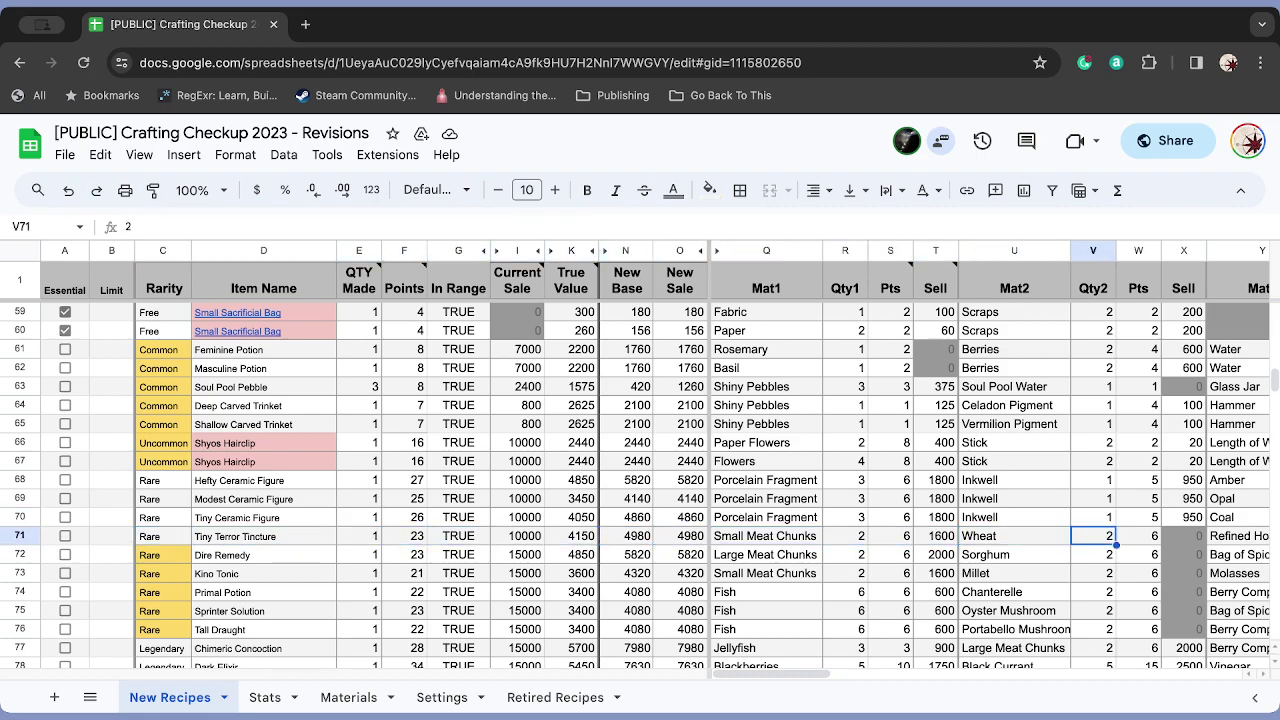
- Inspect the Tiny Terror Tincture's cells from the Mat2 points through Mat3 to Mat4
key("Right")
key("Right")
key("Right")
key("Right")
key("Right")
key("Right")
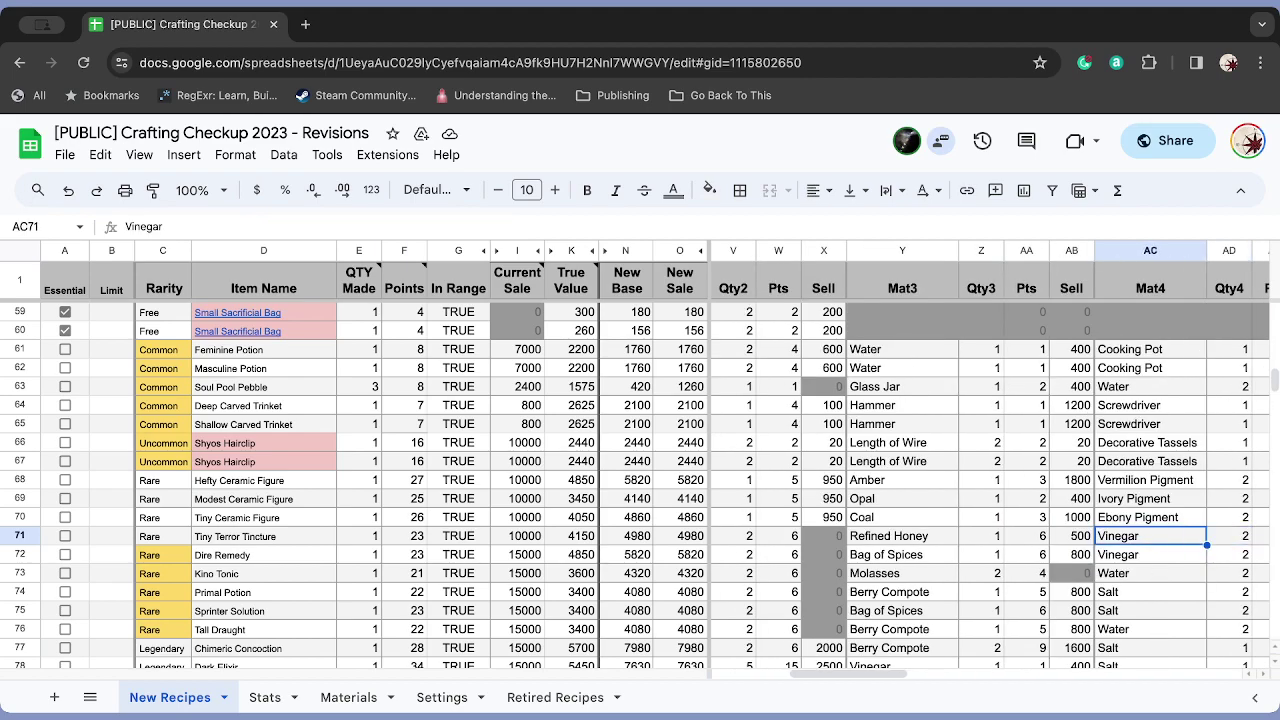
- Go back along the Tiny Terror Tincture's row from Mat4 to its Mat2 cells
key("Left")
key("Left")
key("Left")
key("Left")
key("Left")
key("Left")
key("Left")
key("Left")
key("Left")
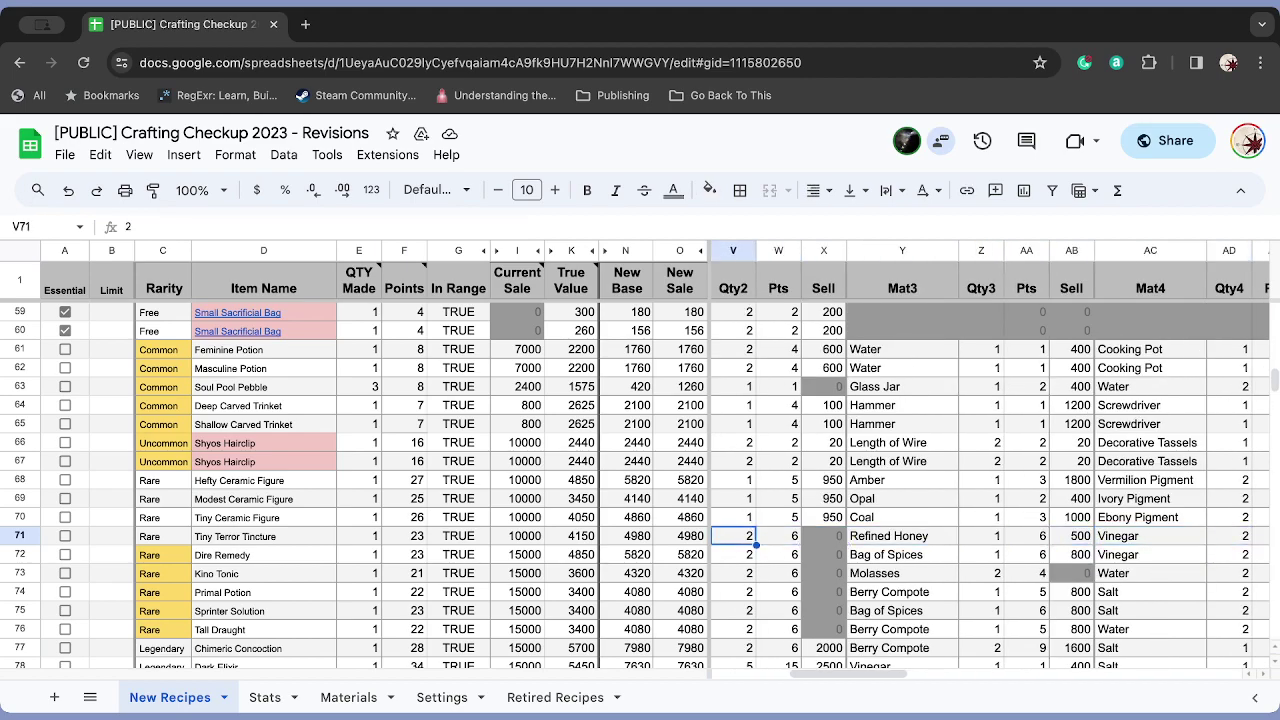
- Recheck the Tiny Terror Tincture's Mat2 and Mat3 cells up to Qty3
key("Right")
key("Right")
key("Right")
key("Right")
key("Right")
key("Right")
key("Right")
key("Right")
key("Right")
key("Right")
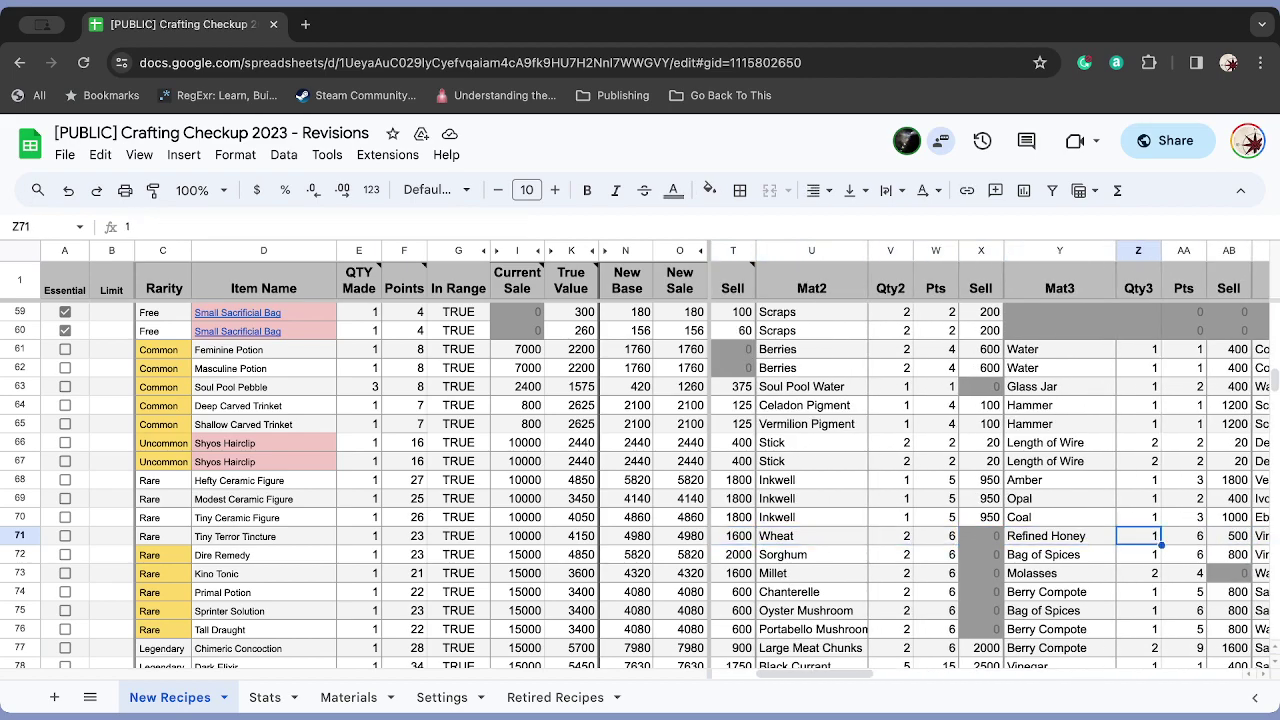
- Check the Tiny Terror Tincture's cells from the Mat3 points through Mat4 to the Mat5 points and sell value
key("Right")
key("Right")
key("Right")
key("Right")
key("Right")
key("Right")
key("Right")
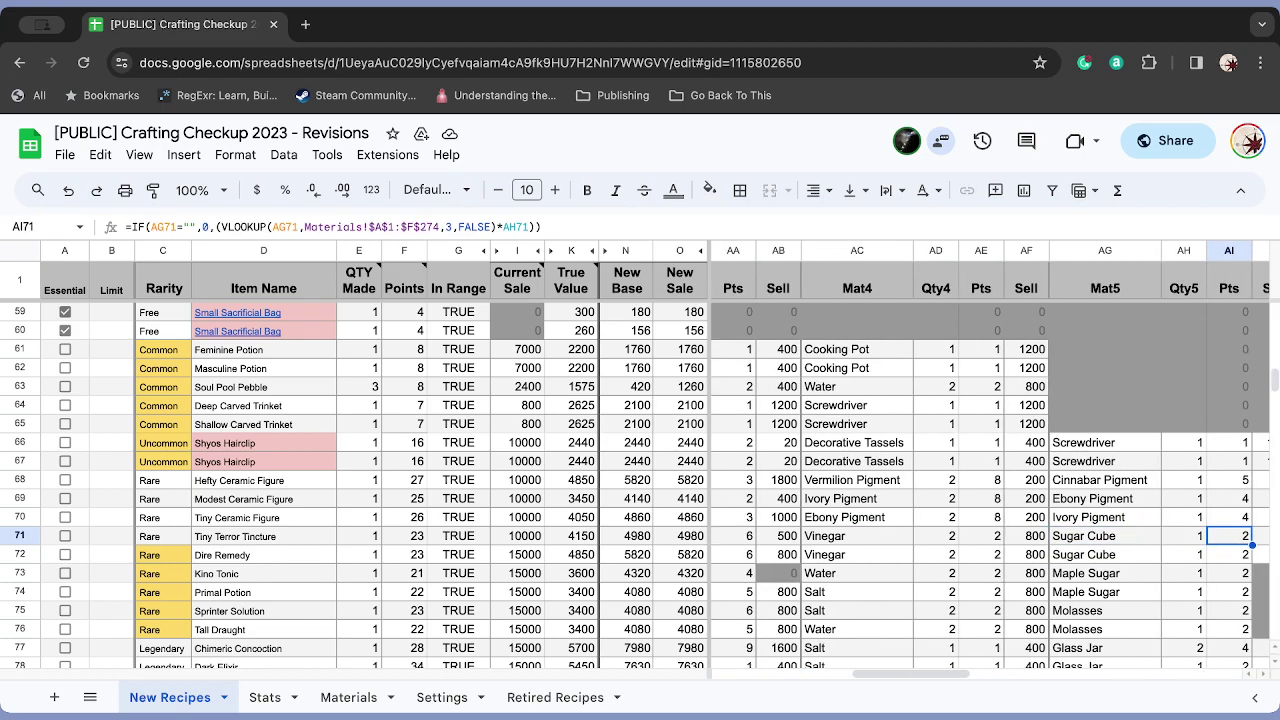
key("Right")
- Return along the Tiny Terror Tincture's row over Mat5 and Mat4 to the Mat3 sell value
key("Left")
key("Left")
key("Left")
key("Left")
key("Left")
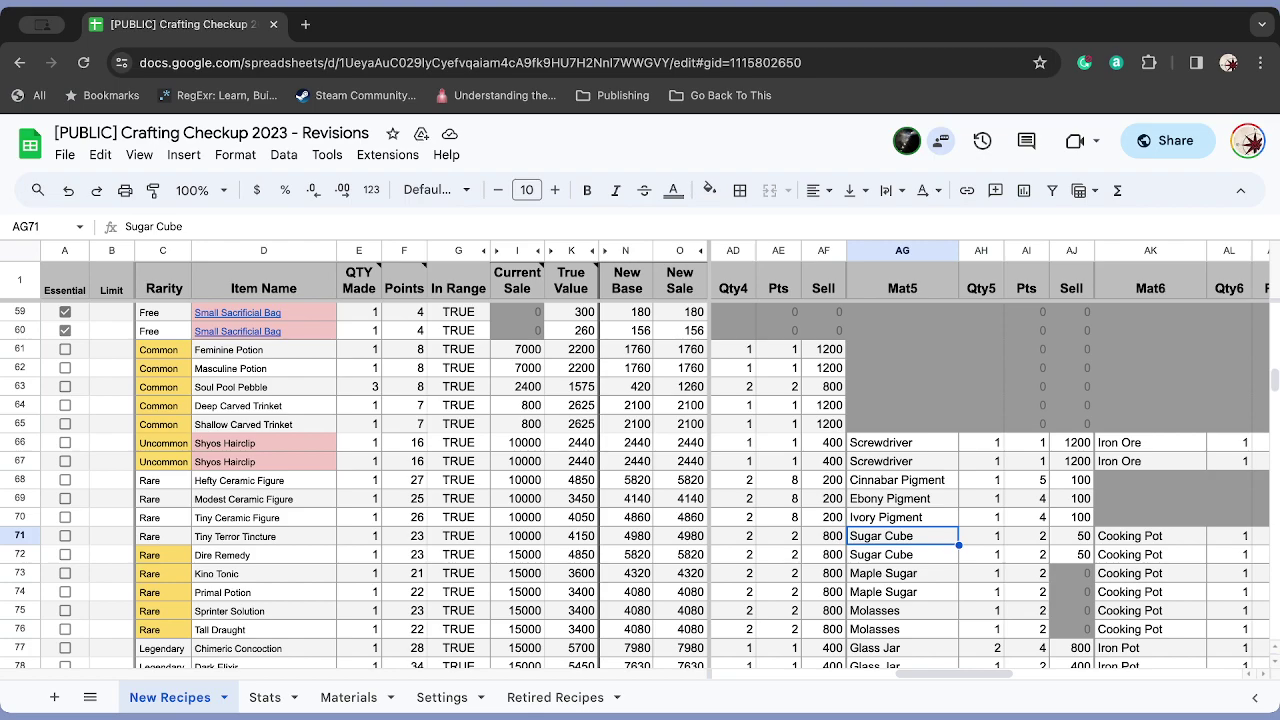
key("Left")
key("Left")
key("Left")
key("Left")
key("Left")
key("Left")
key("Left")
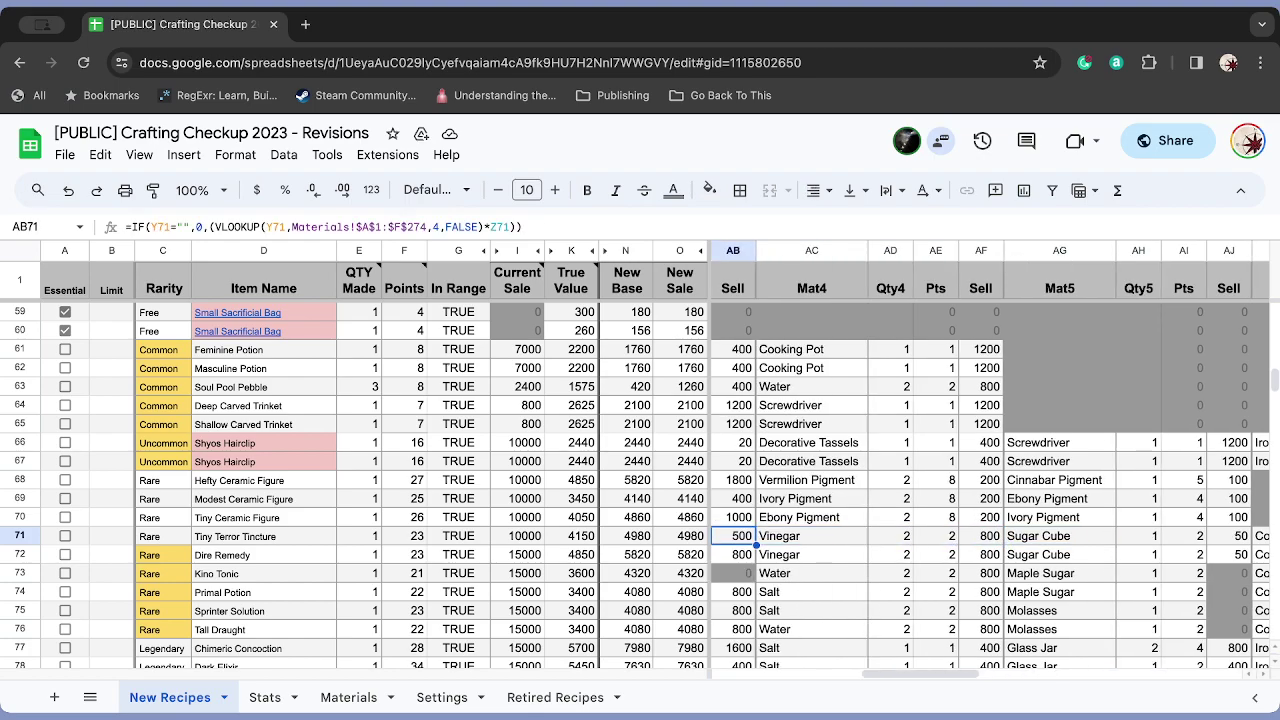
- Go back along the Tiny Terror Tincture's row from the Mat3 sell value over Mat2 to its Mat1 and Qty1 cells
key("Left")
key("Left")
key("Left")
key("Left")
key("Left")
key("Left")
key("Left")
key("Left")
key("Left")
key("Left")
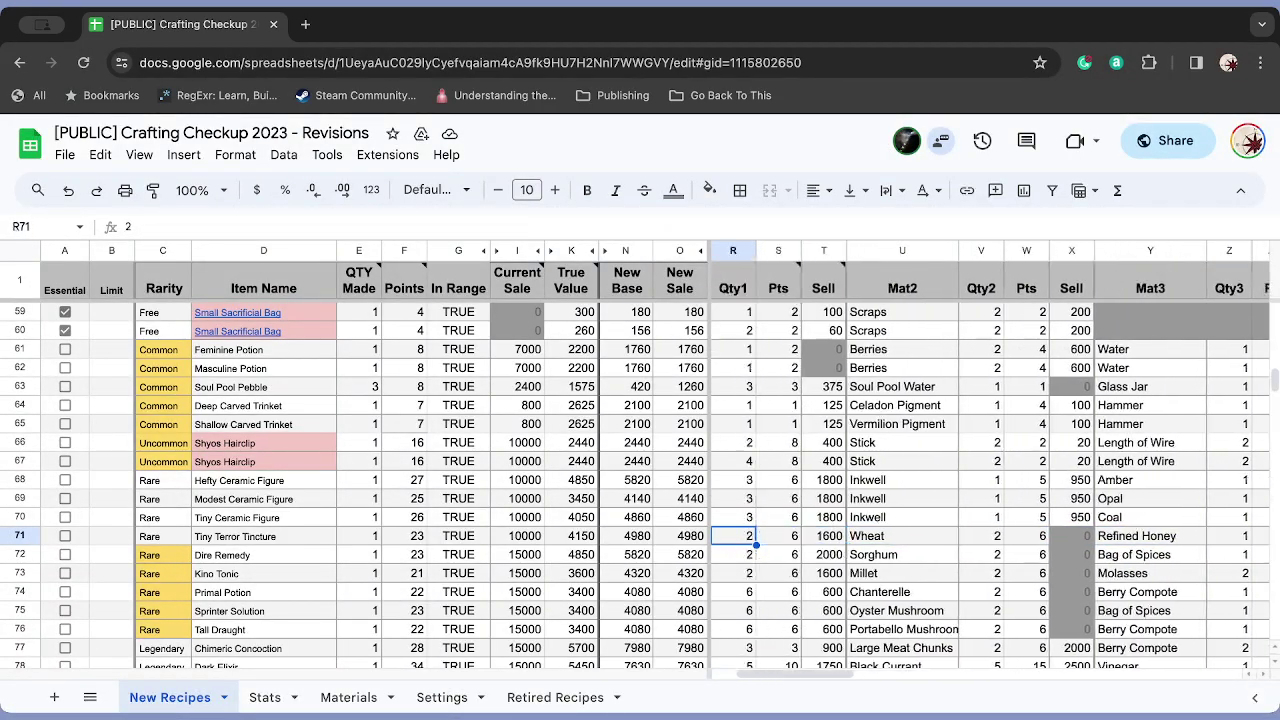
key("Right")
key("Right")
key("Right")
key("Left")
key("Left")
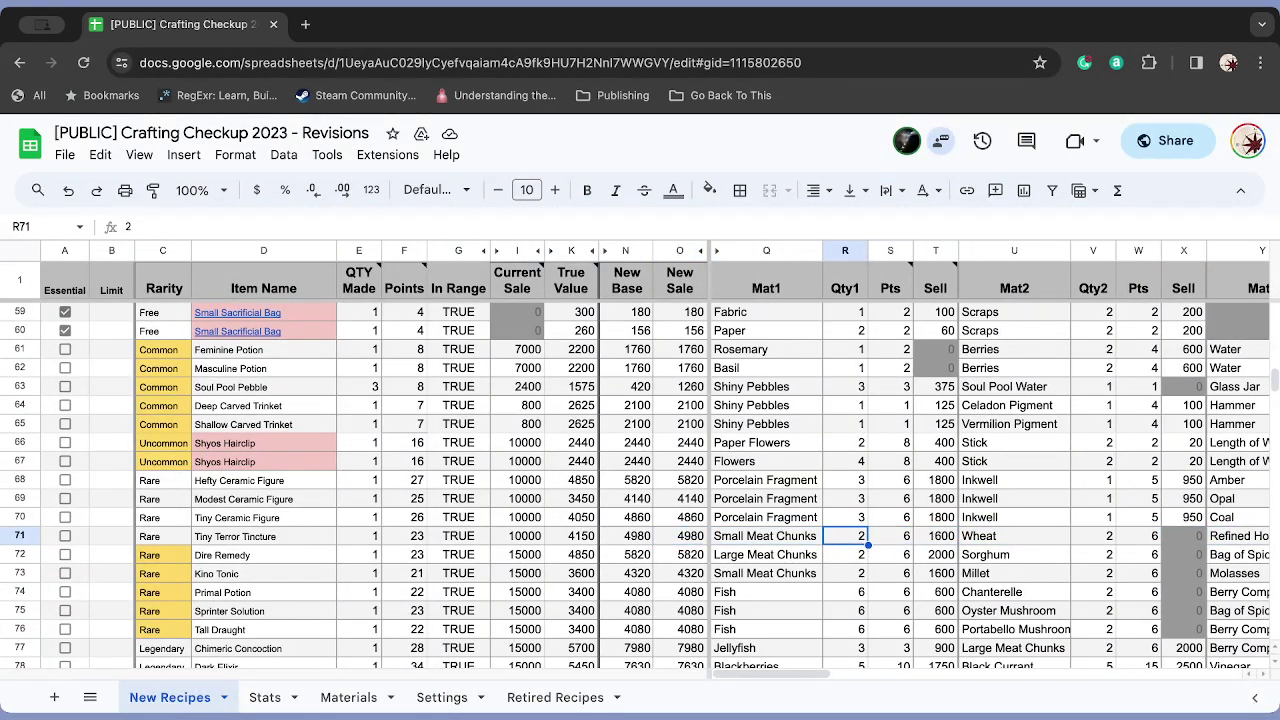
- Check the Mat1 materials of the Rare potion recipes down to the Chimeric Concoction
key("Down")
key("Down")
key("Down")
key("Down")
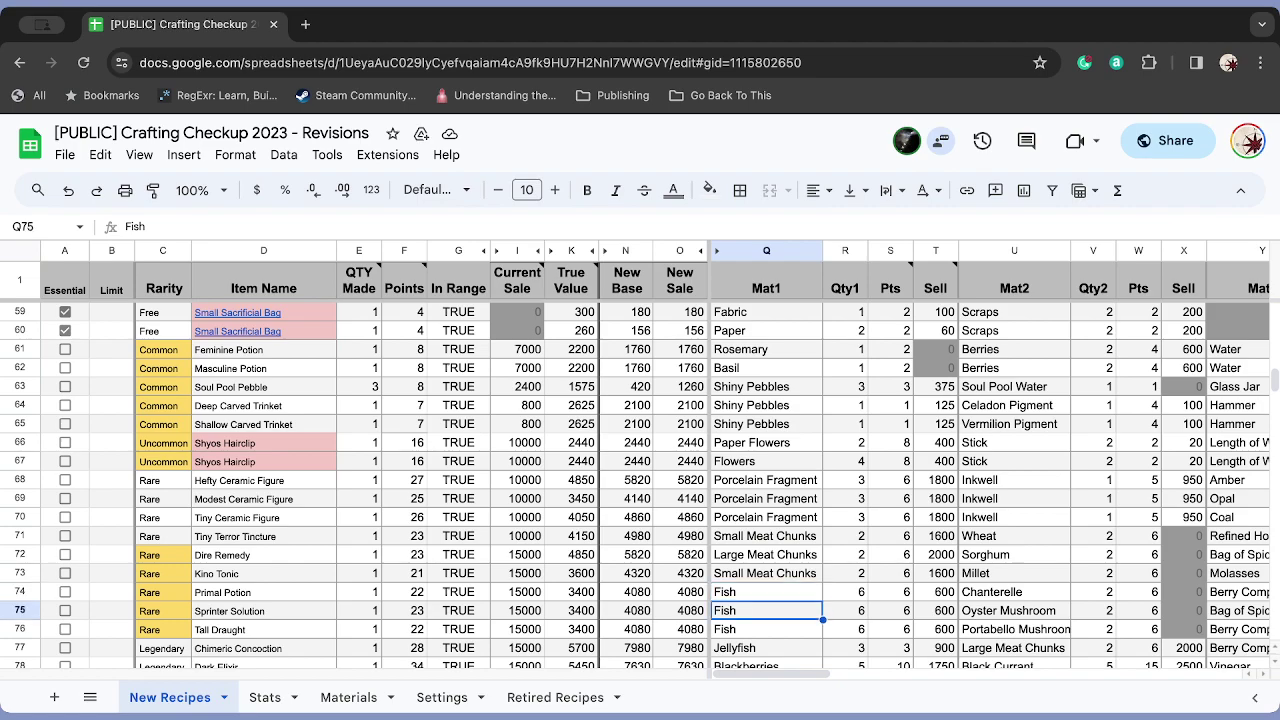
key("Down")
key("Down")
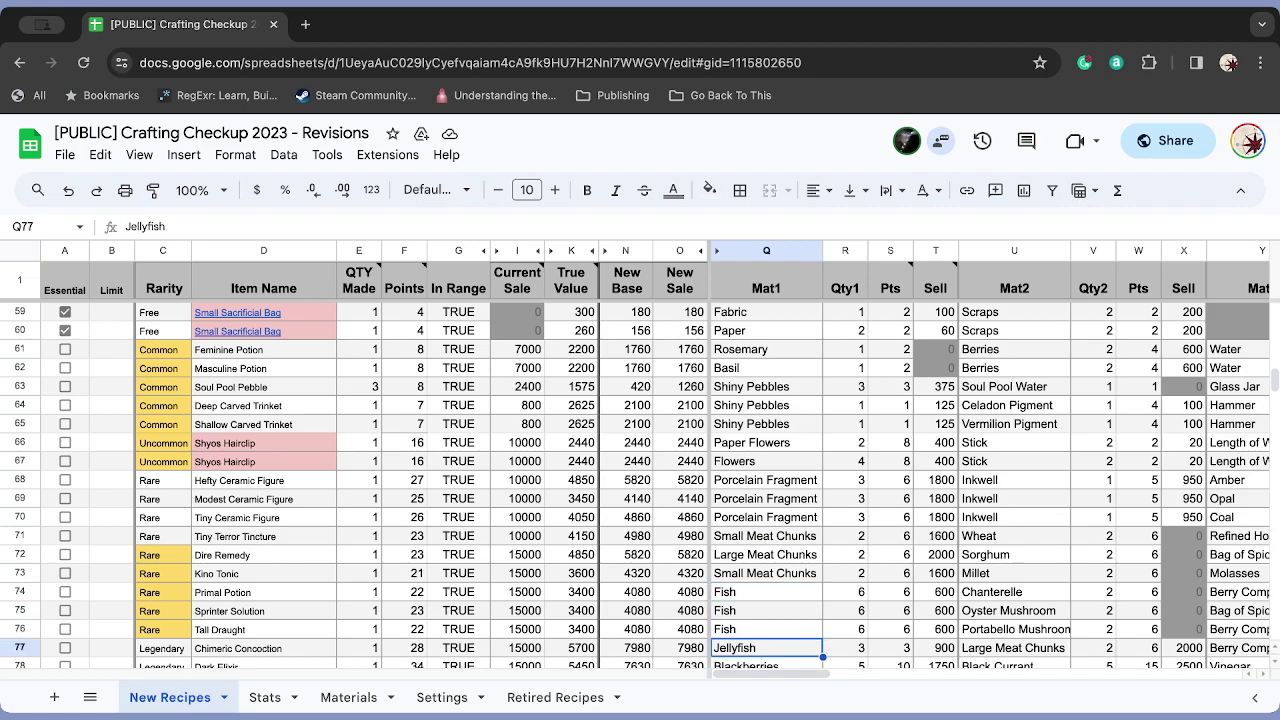
- Go back up the Mat1 column from the Tall Draught to the Kino Tonic and Dire Remedy rows
key("Up")
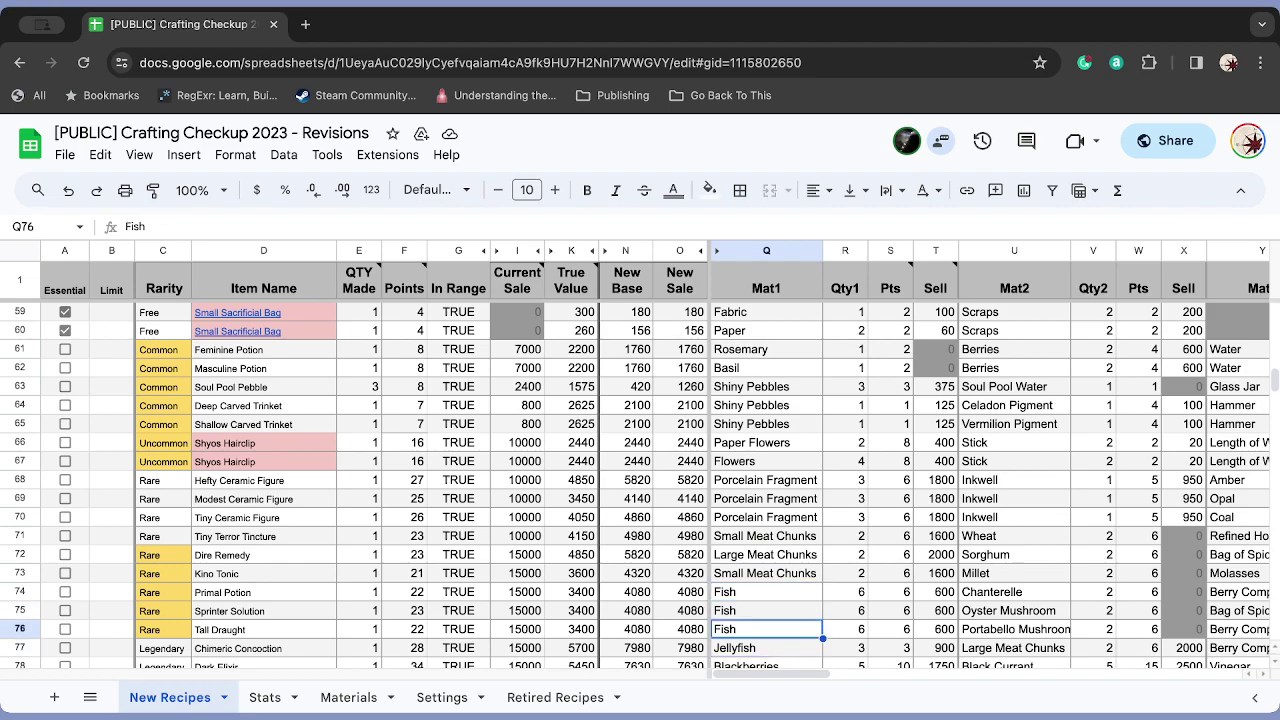
key("Up")
key("Up")
key("Up")
key("Up")
key("Up")
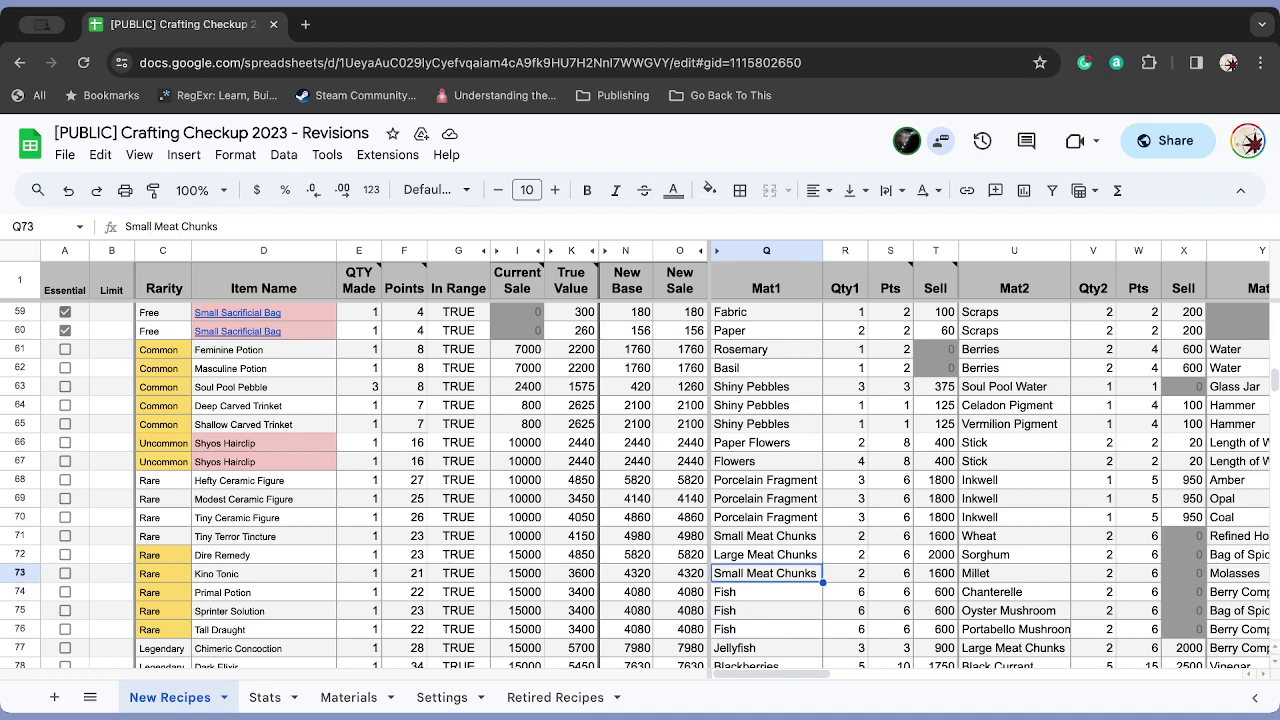
- Check the Dire Remedy's material cells from Qty1 through the Mat2 quantity and points to Mat3
key("Right")
key("Right")
key("Right")
key("Down")
key("Right")
key("Right")
key("Right")
key("Right")
key("Right")
key("Right")
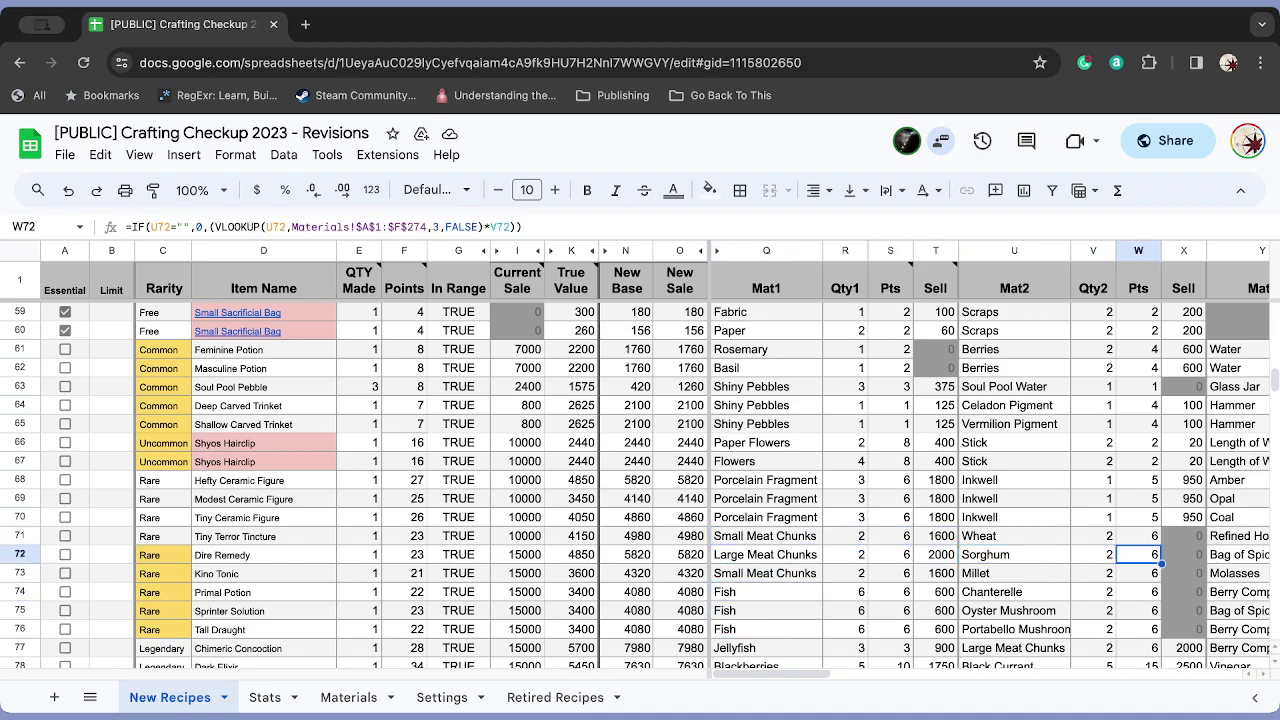
key("Left")
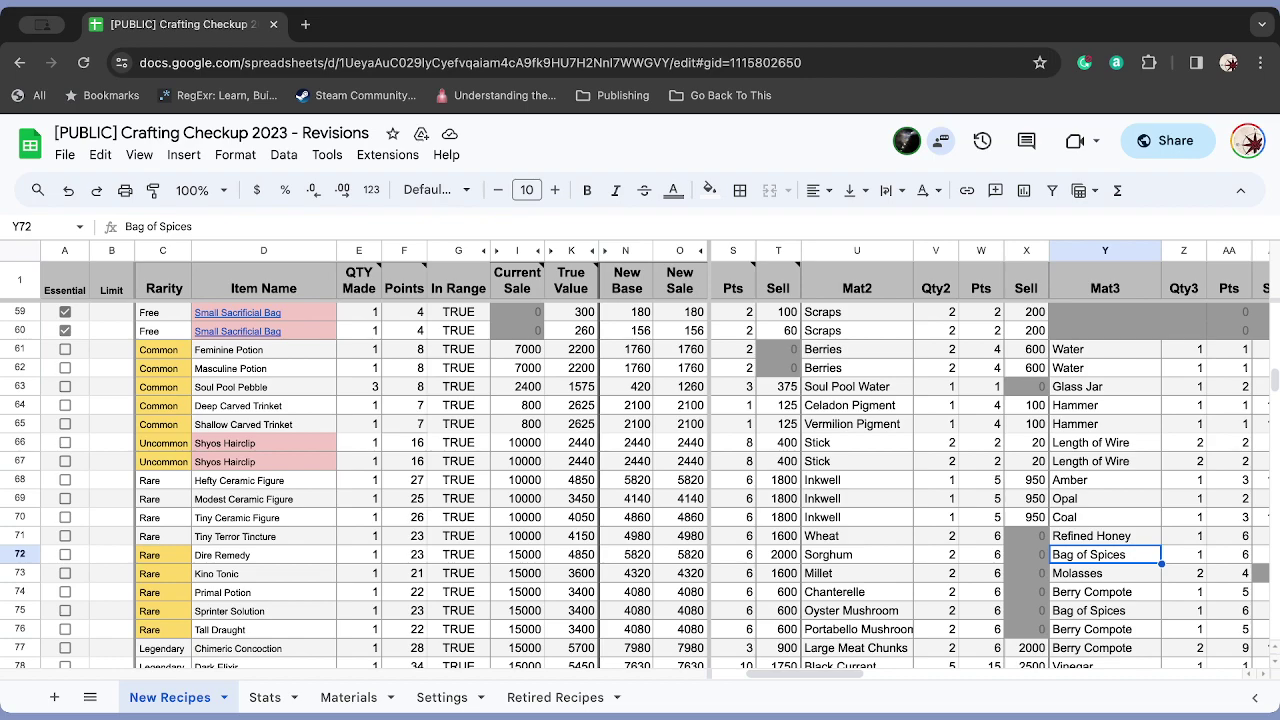
- Check the Mat3 materials from the Dire Remedy down to the Chimeric Concoction
key("Down")
key("Down")
key("Down")
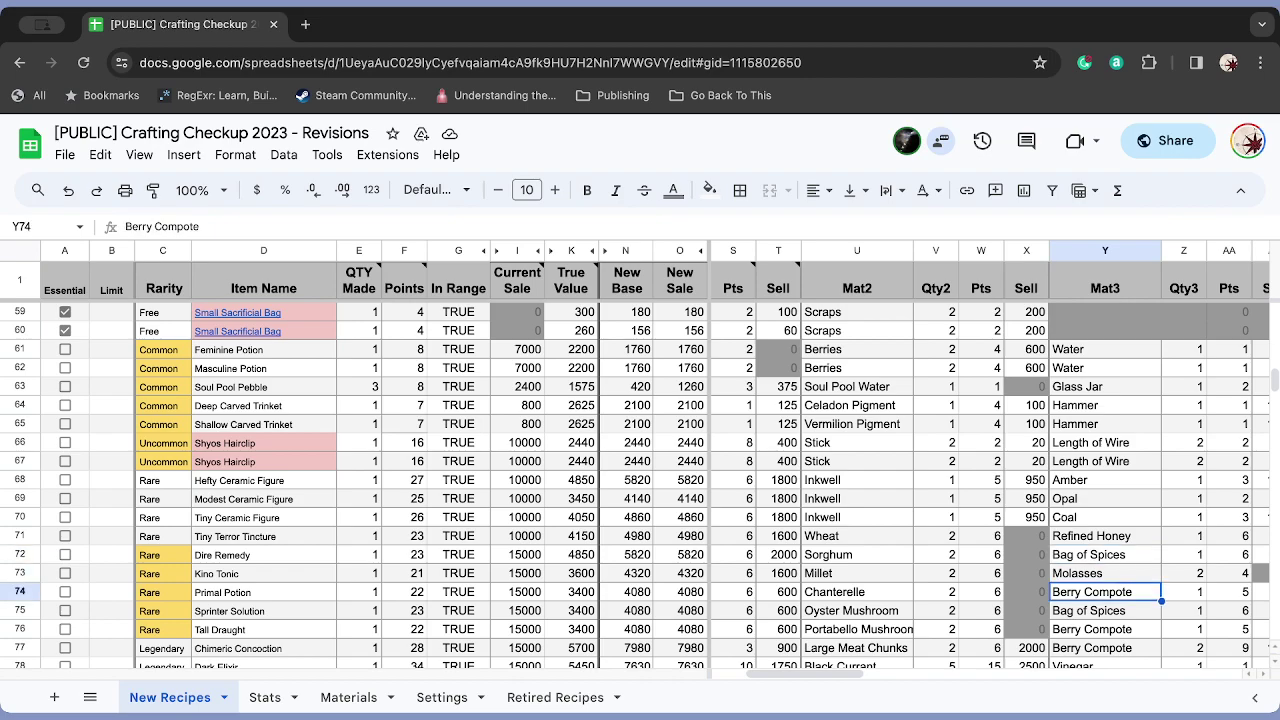
key("Down")
key("Down")
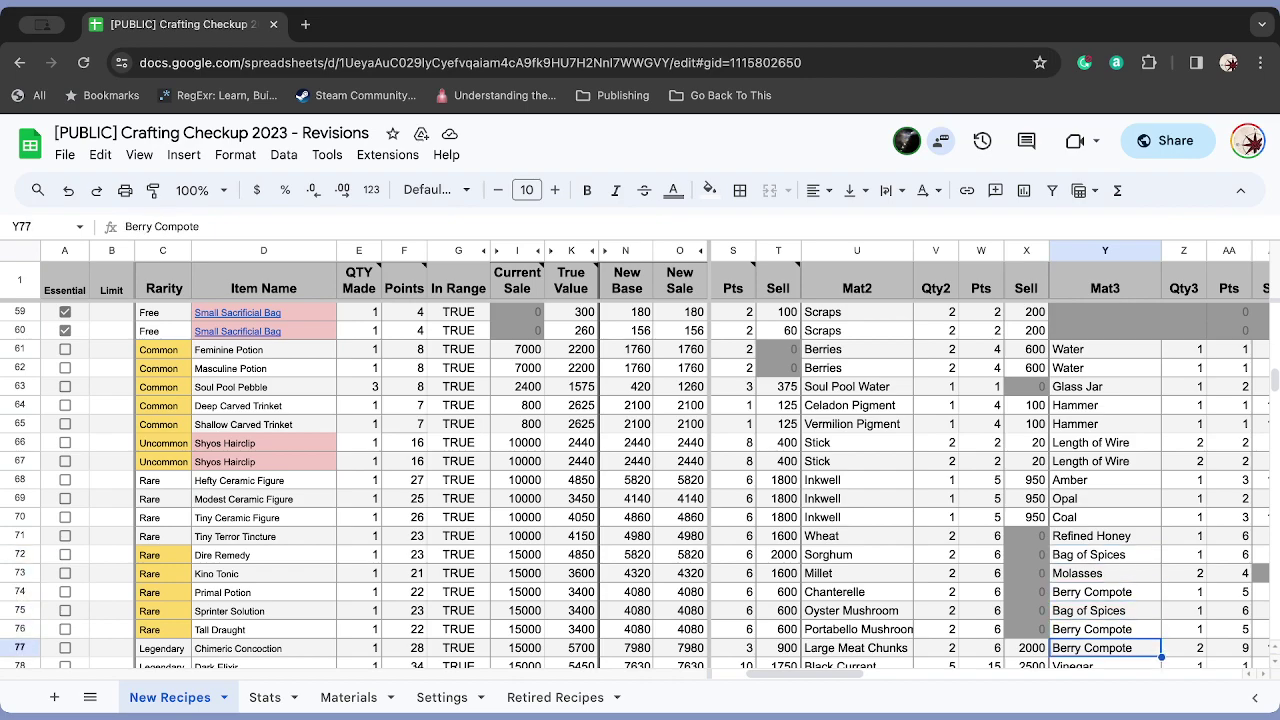
- Recheck the Mat3 materials from the Chimeric Concoction back up to the Dire Remedy
key("Up")
key("Up")
key("Up")
key("Up")
key("Up")
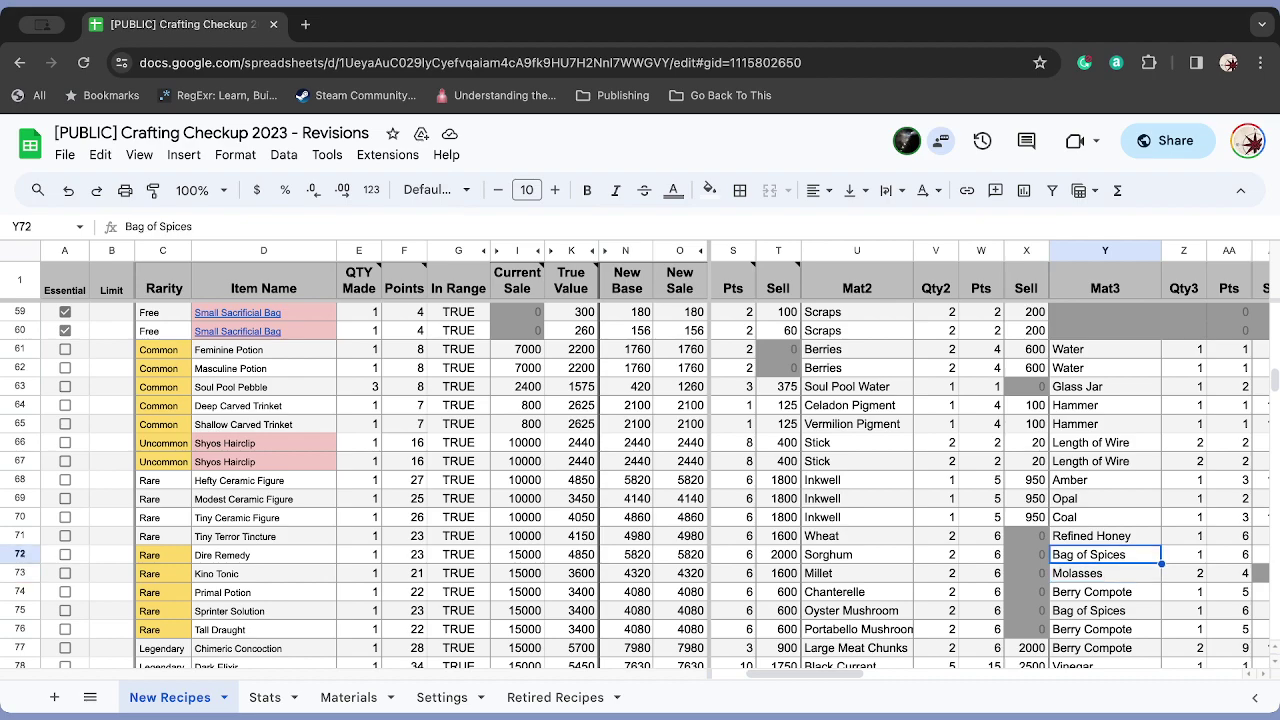
- Check the Sprinter Solution's cells from Mat3 through Mat4 to the Mat5 points
key("Down")
key("Down")
key("Down")
key("Right")
key("Right")
key("Right")
key("Right")
key("Right")
key("Right")
key("Right")
key("Right")
key("Right")
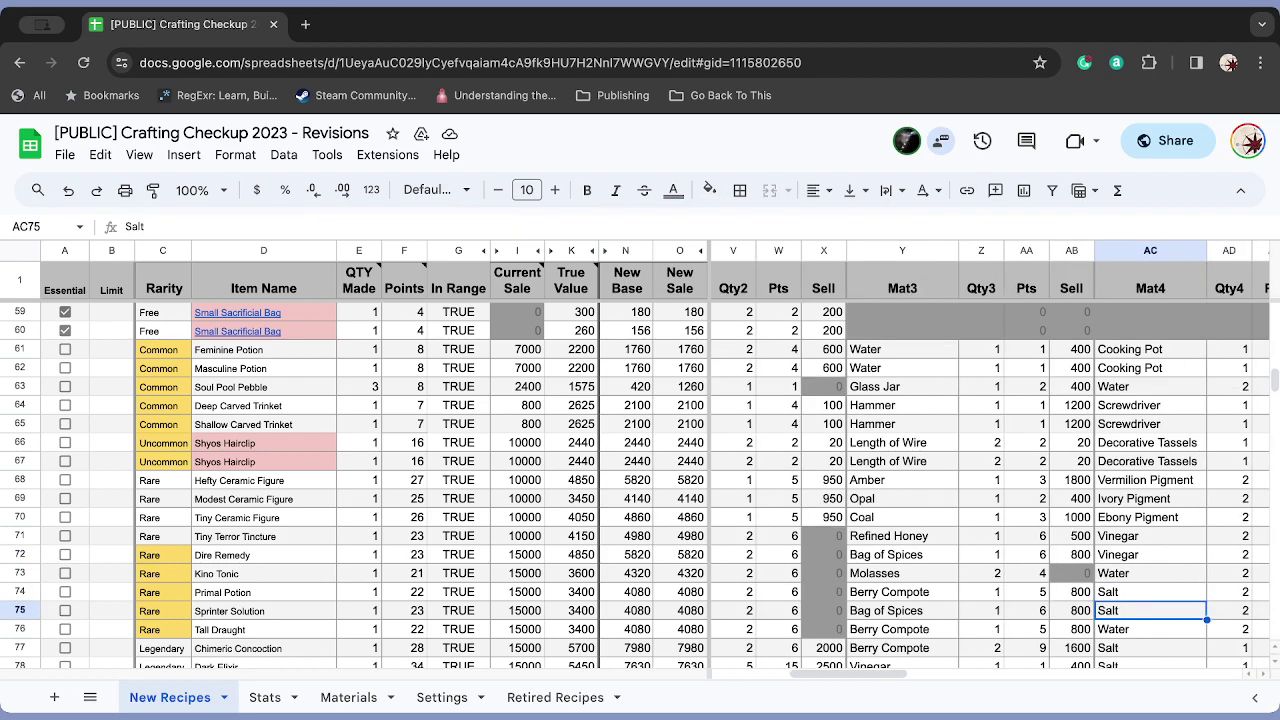
key("Right")
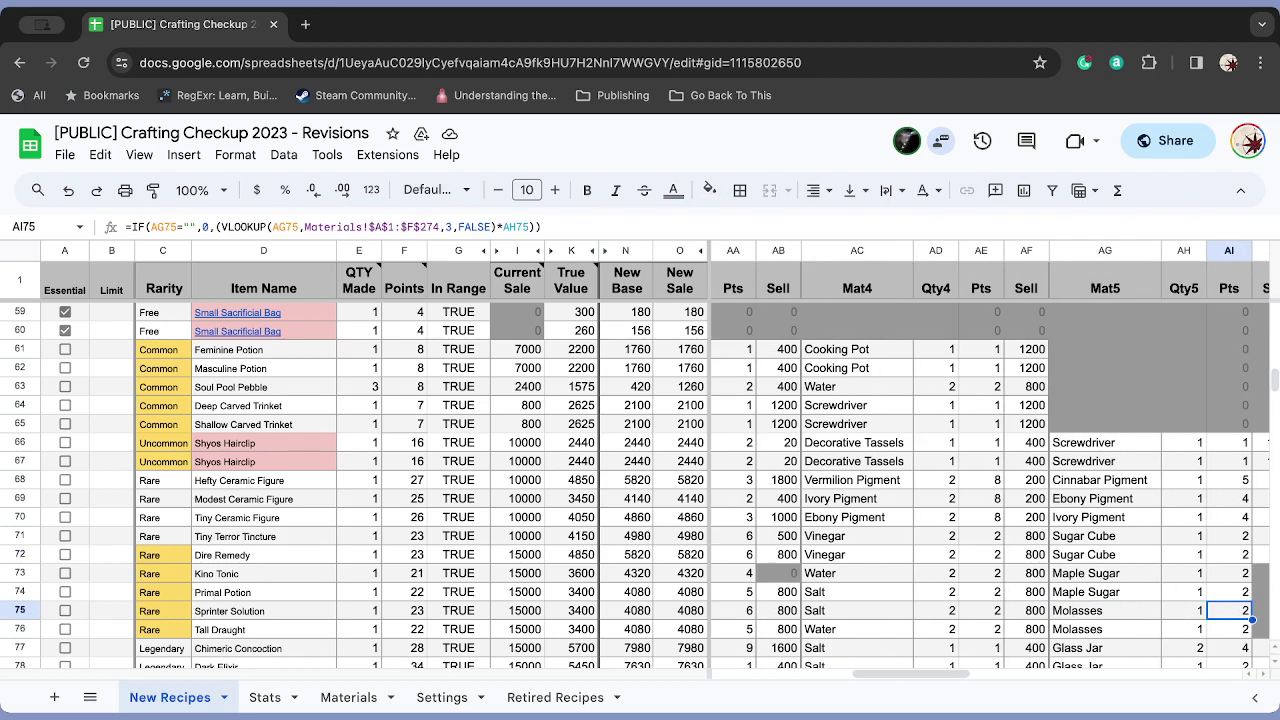
- Return along the Sprinter Solution's row from the Mat5 points over Mat4 to Mat3
key("Left")
key("Left")
key("Left")
key("Left")
key("Left")
key("Left")
key("Left")
key("Left")
key("Left")
key("Left")
key("Left")
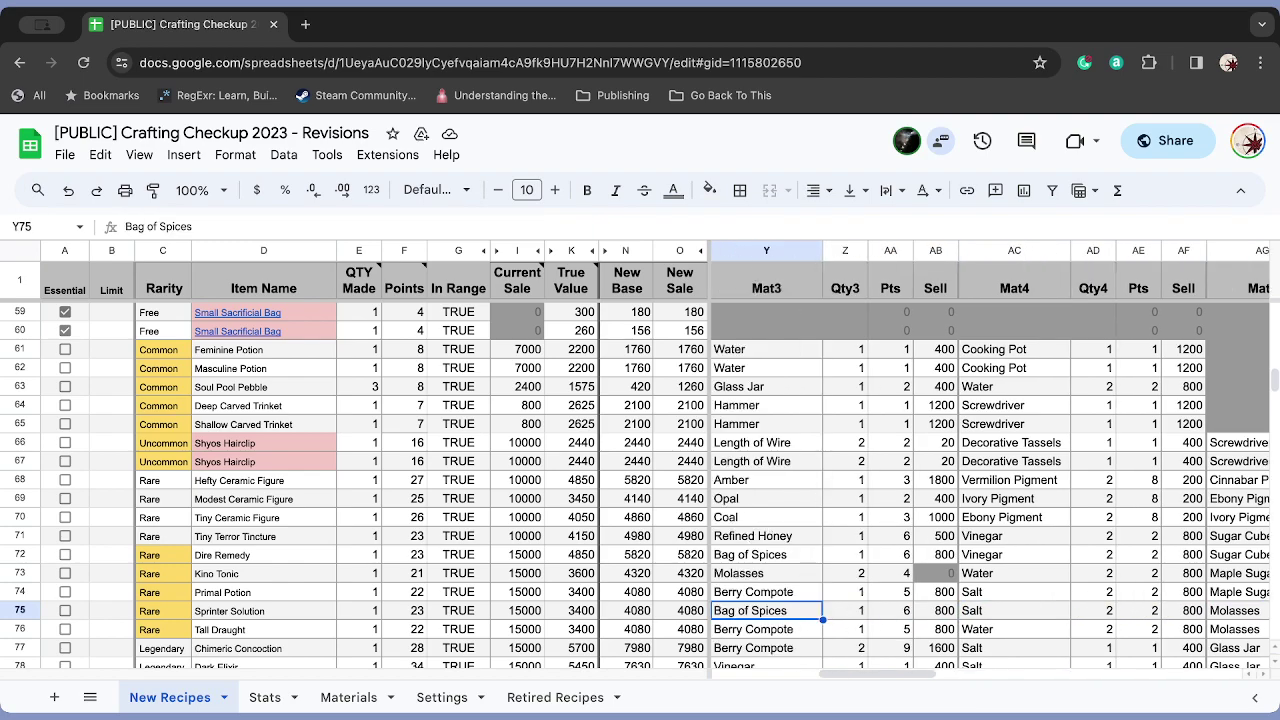
- Check the Qty3 values from the Sprinter Solution down to the Chimeric Concoction and back up to the Kino Tonic
key("Right")
key("Down")
key("Down")
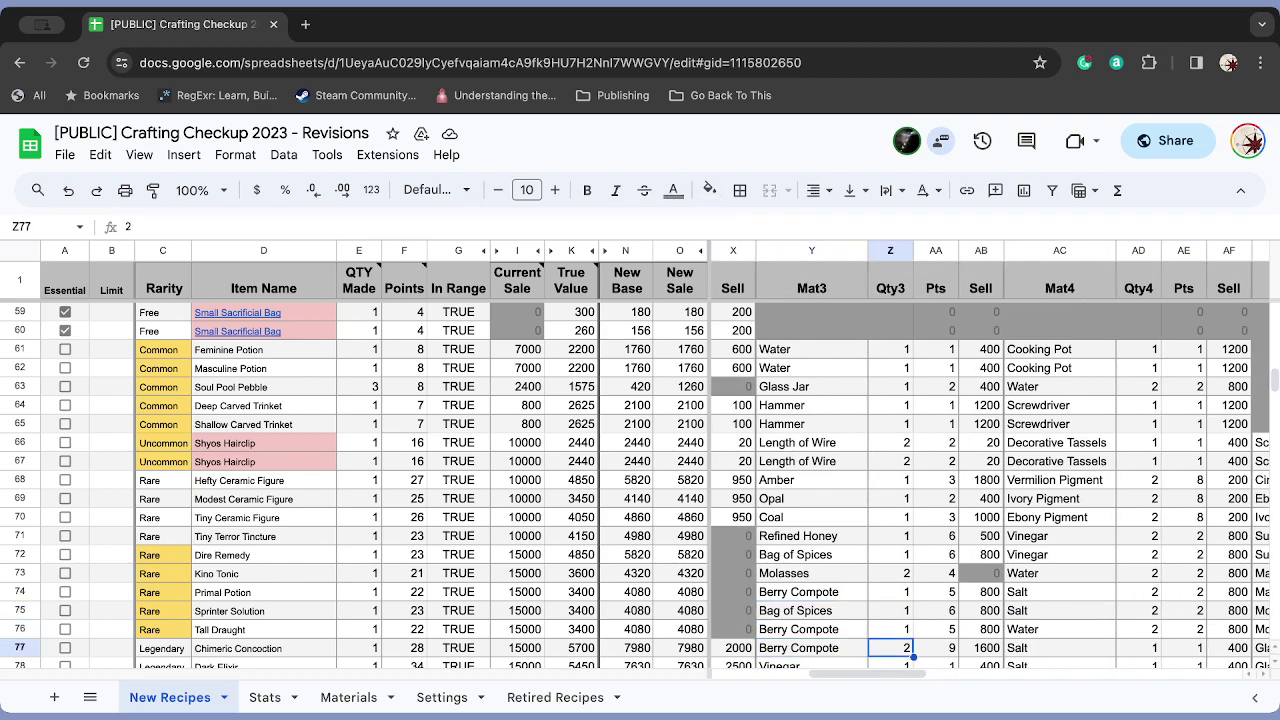
key("Up")
key("Up")
key("Up")
key("Up")
- Check the Kino Tonic's cells from the Mat3 points through Mat4 to the Mat5 points
key("Right")
key("Right")
key("Right")
key("Right")
key("Right")
key("Right")
key("Right")
key("Right")
key("Right")
key("Right")
key("Right")
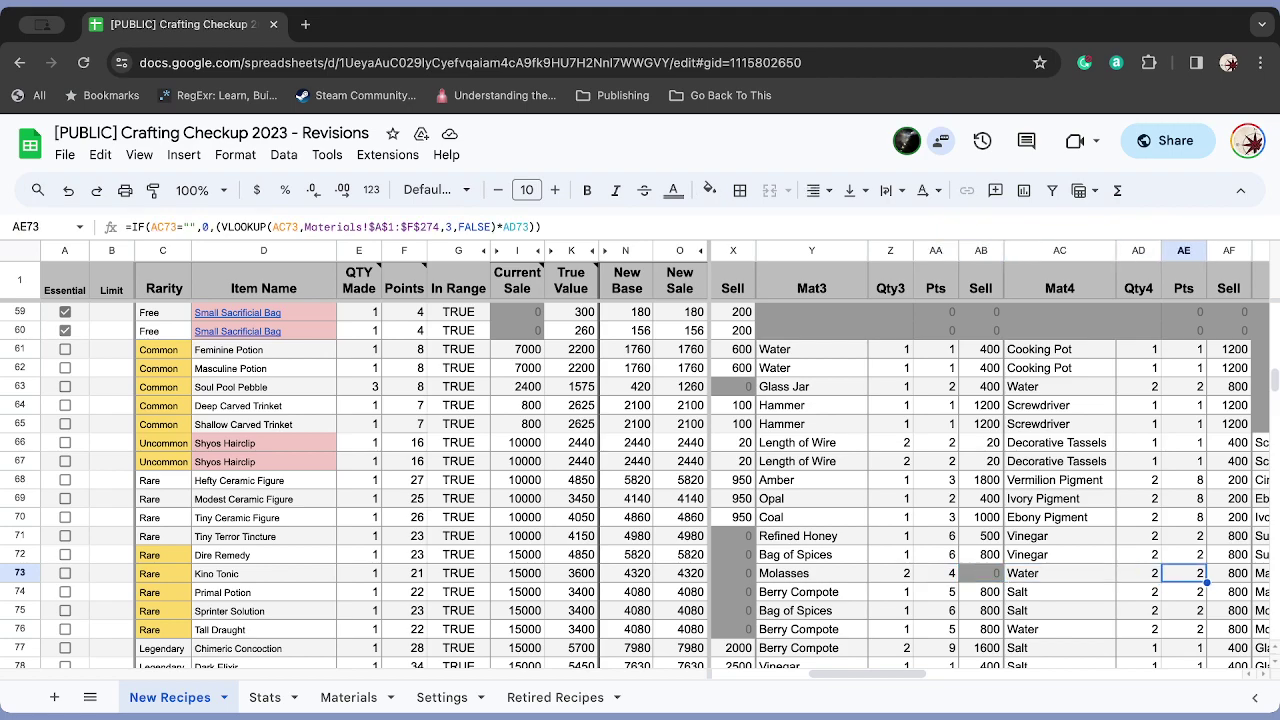
- Return along the Kino Tonic's row from Mat5 over Mat4 and Mat3 to its Mat2 cell
key("Left")
key("Left")
key("Left")
key("Left")
key("Left")
key("Left")
key("Left")
key("Left")
key("Left")
key("Left")
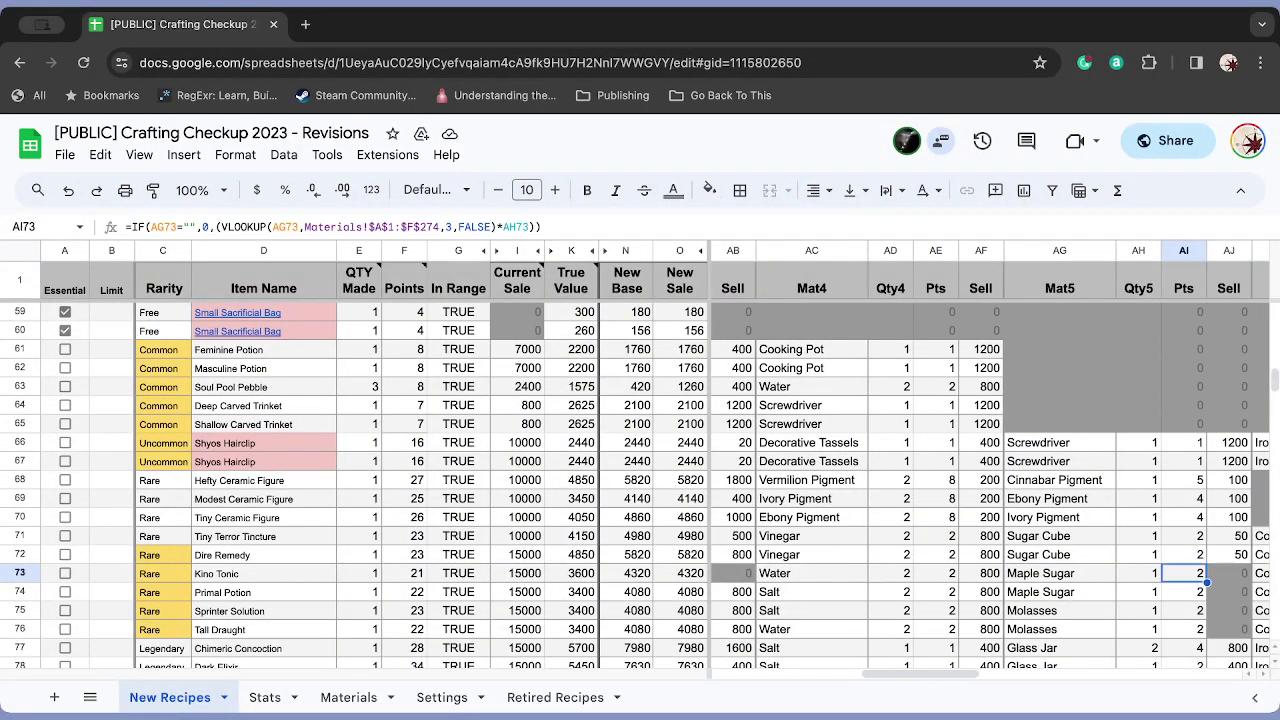
key("Left")
key("Left")
key("Left")
key("Left")
key("Left")
key("Left")
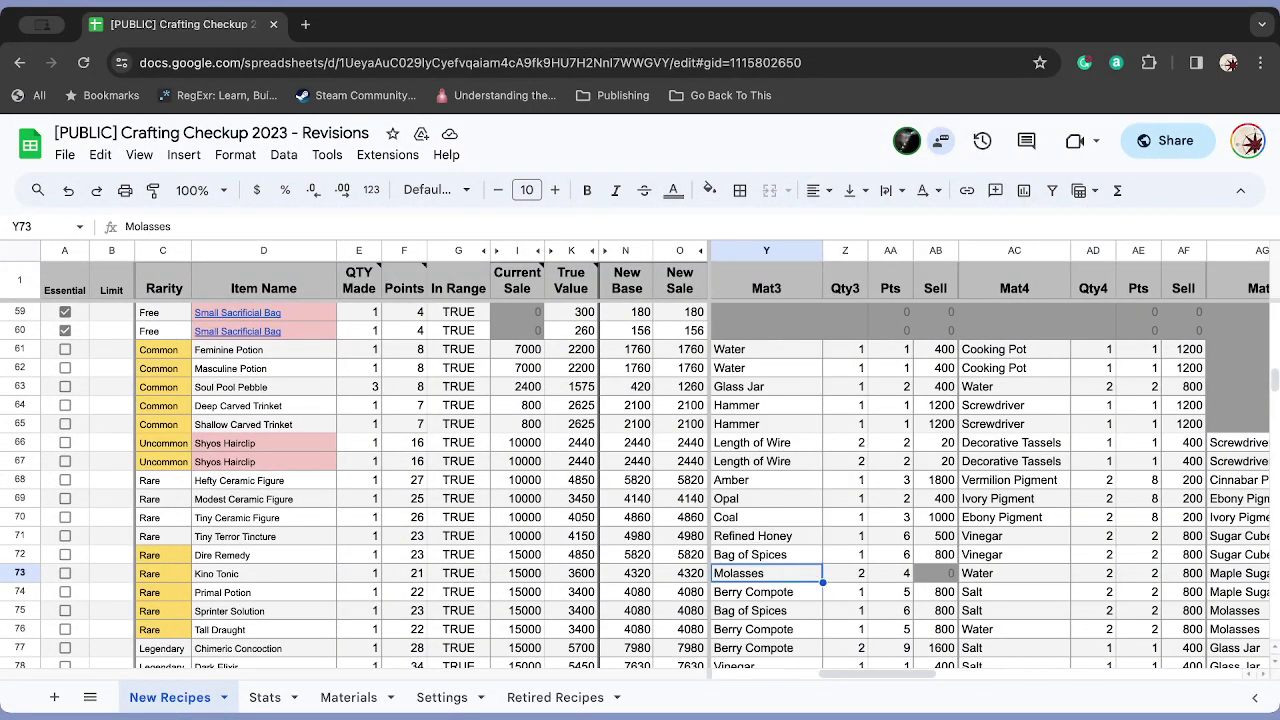
key("Right")
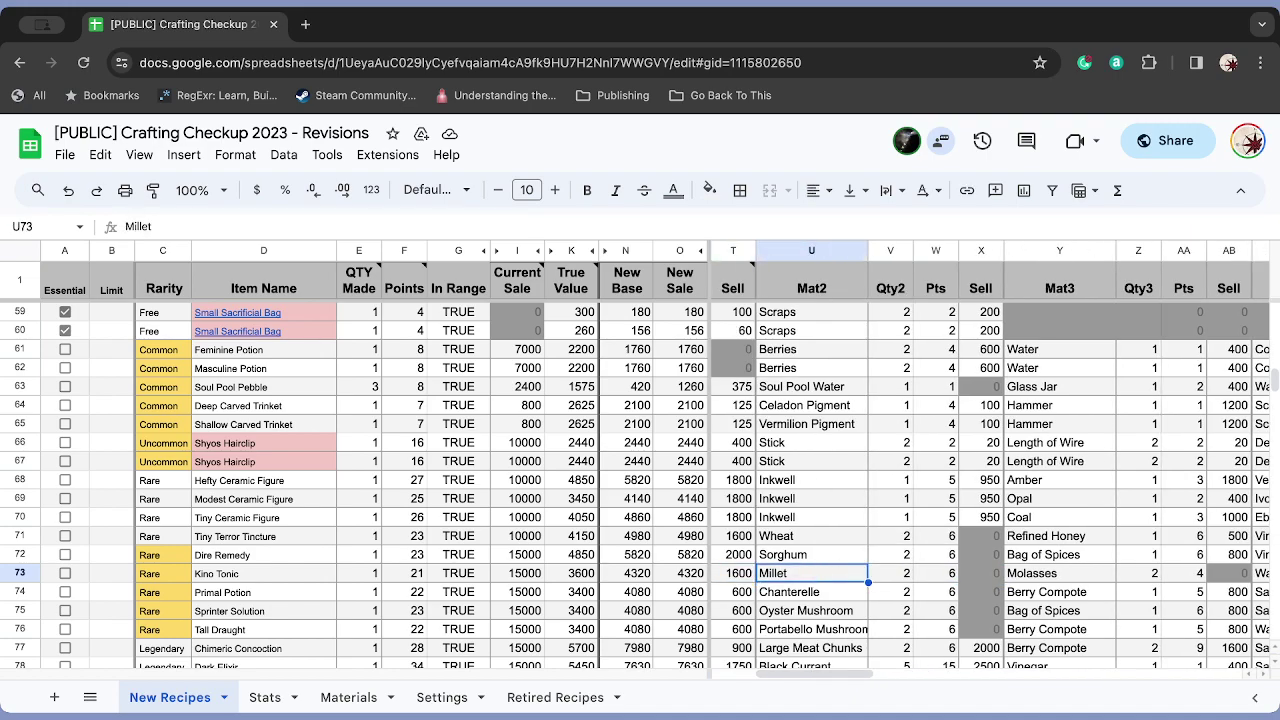
- Check the Kino Tonic's cells from Mat2 through Mat3, Mat4 and Mat5 to the Mat6 quantity
key("Right")
key("Right")
key("Right")
key("Right")
key("Right")
key("Right")
key("Right")
key("Right")
key("Right")
key("Right")
key("Right")
key("Right")
key("Right")
key("Right")
key("Right")
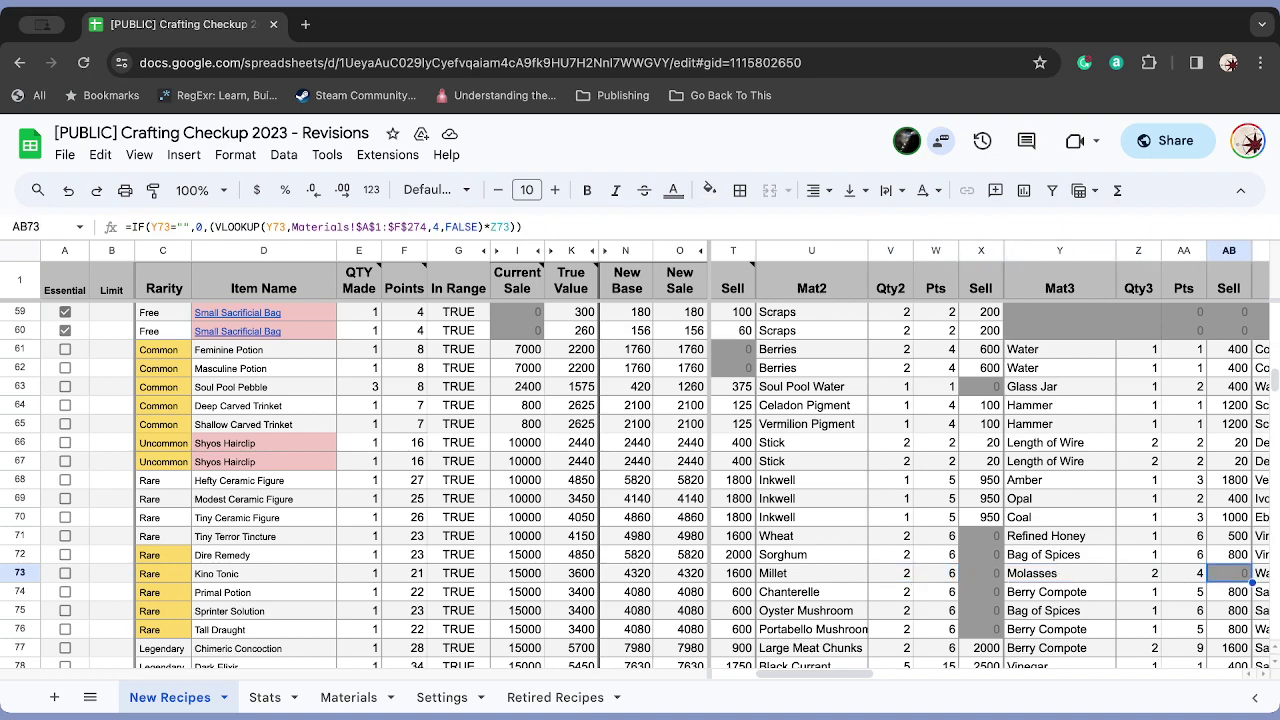
key("Right")
key("Right")
- Go back along the Kino Tonic's row from Mat6 to its Mat1 cells
key("Left")
key("Left")
key("Left")
key("Left")
key("Left")
key("Left")
key("Left")
key("Left")
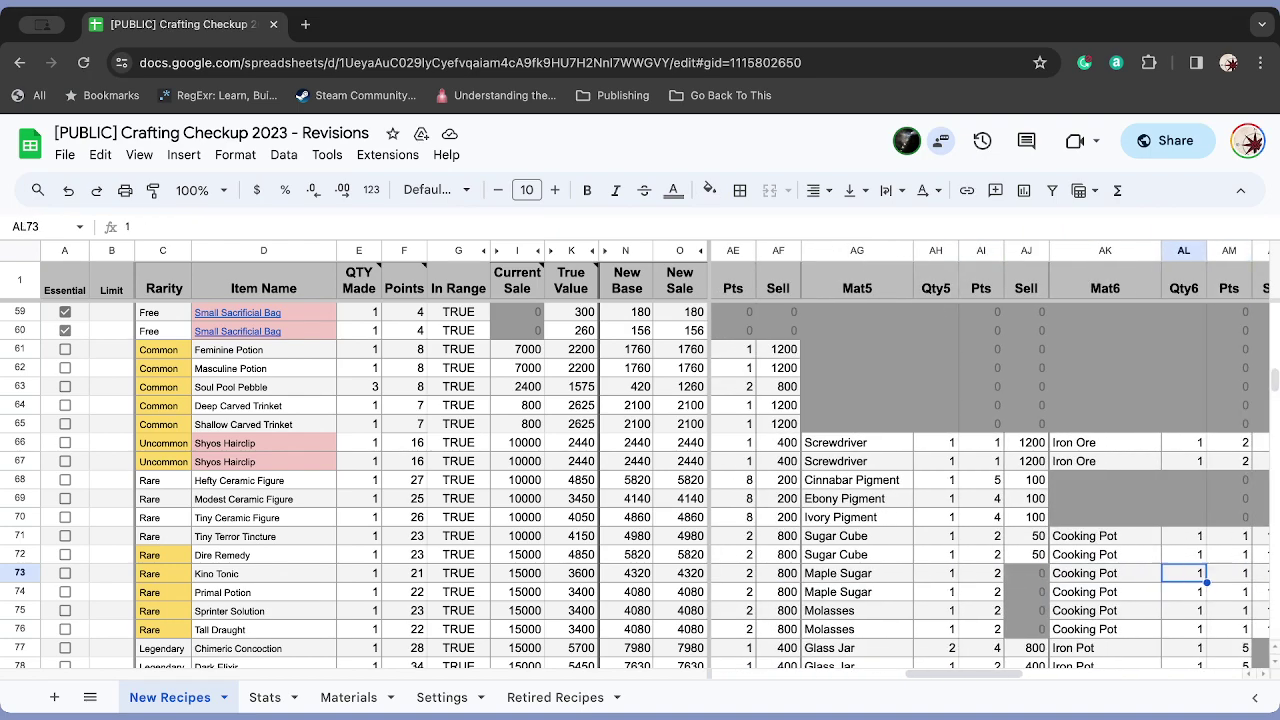
key("Left")
key("Left")
key("Left")
key("Left")
key("Left")
key("Left")
key("Left")
key("Left")
key("Left")
key("Left")
key("Left")
key("Left")
key("Left")
key("Left")
key("Left")
key("Left")
key("Left")
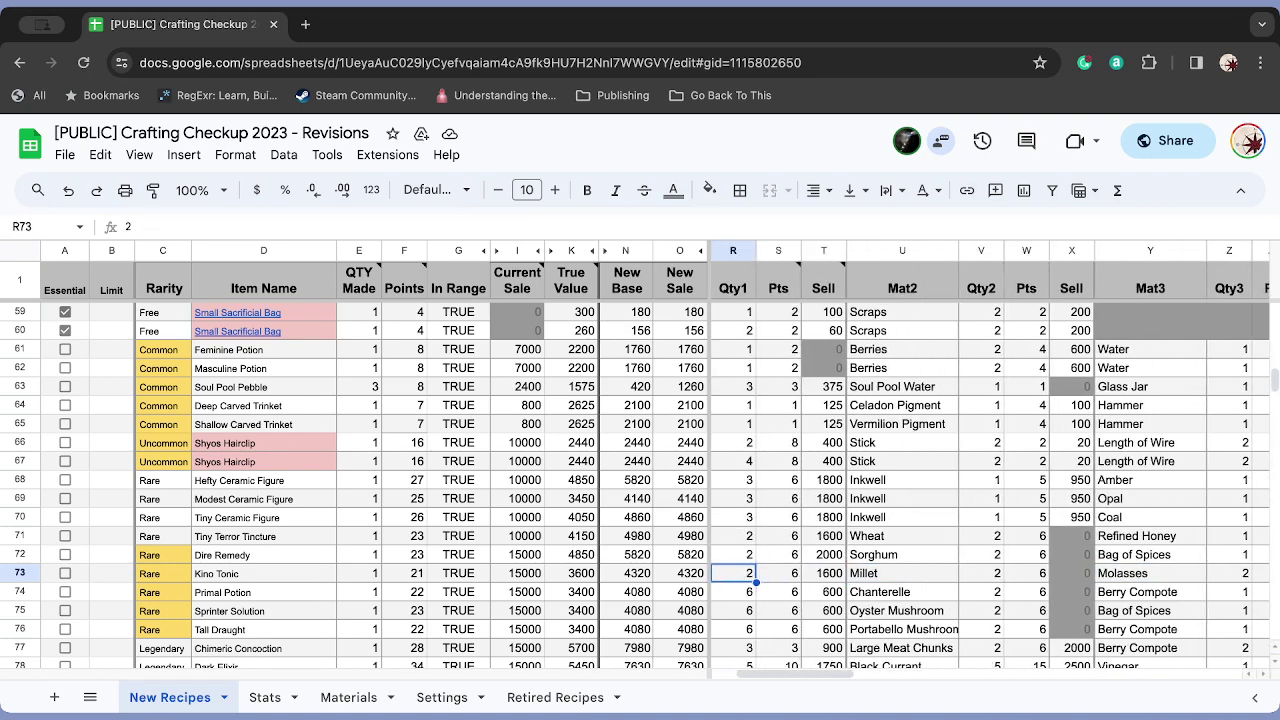
key("Left")
key("Left")
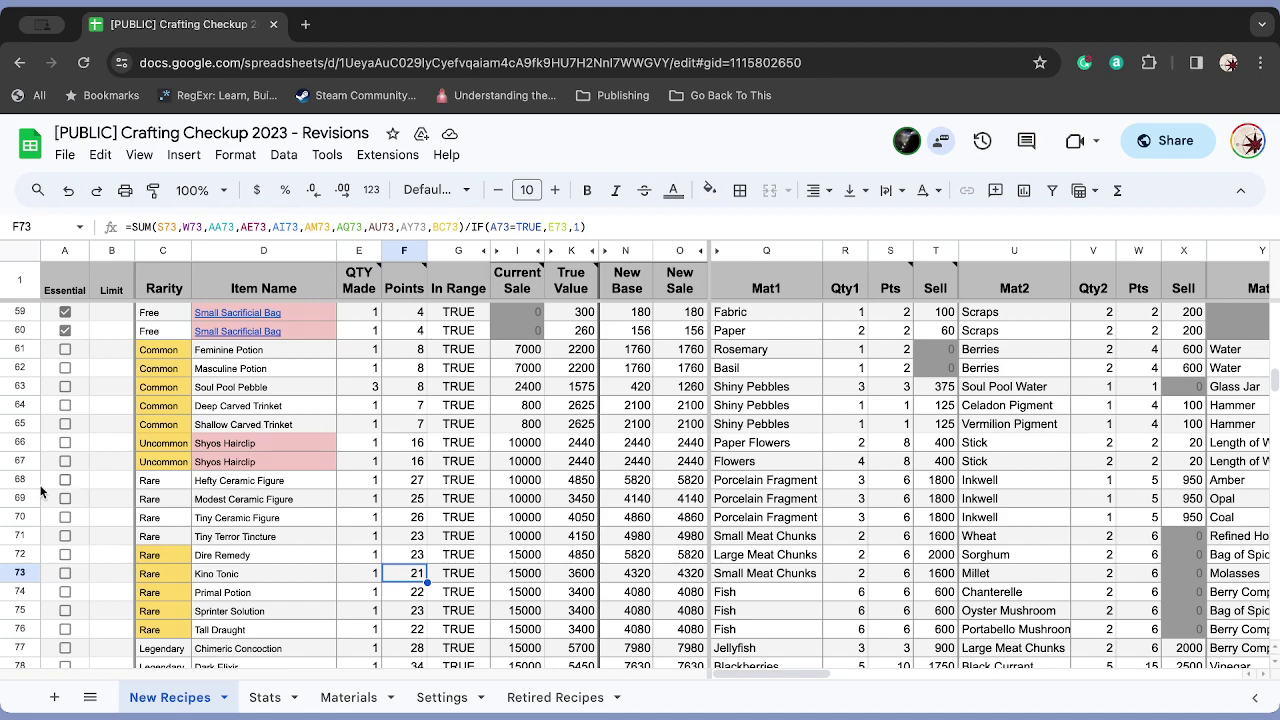
- Look over the rarities of the Legendary recipes from the Chimeric Concoction down to the Iwalani Stone
scroll(268, 536, "down", 2)
scroll(268, 536, "down", 4)
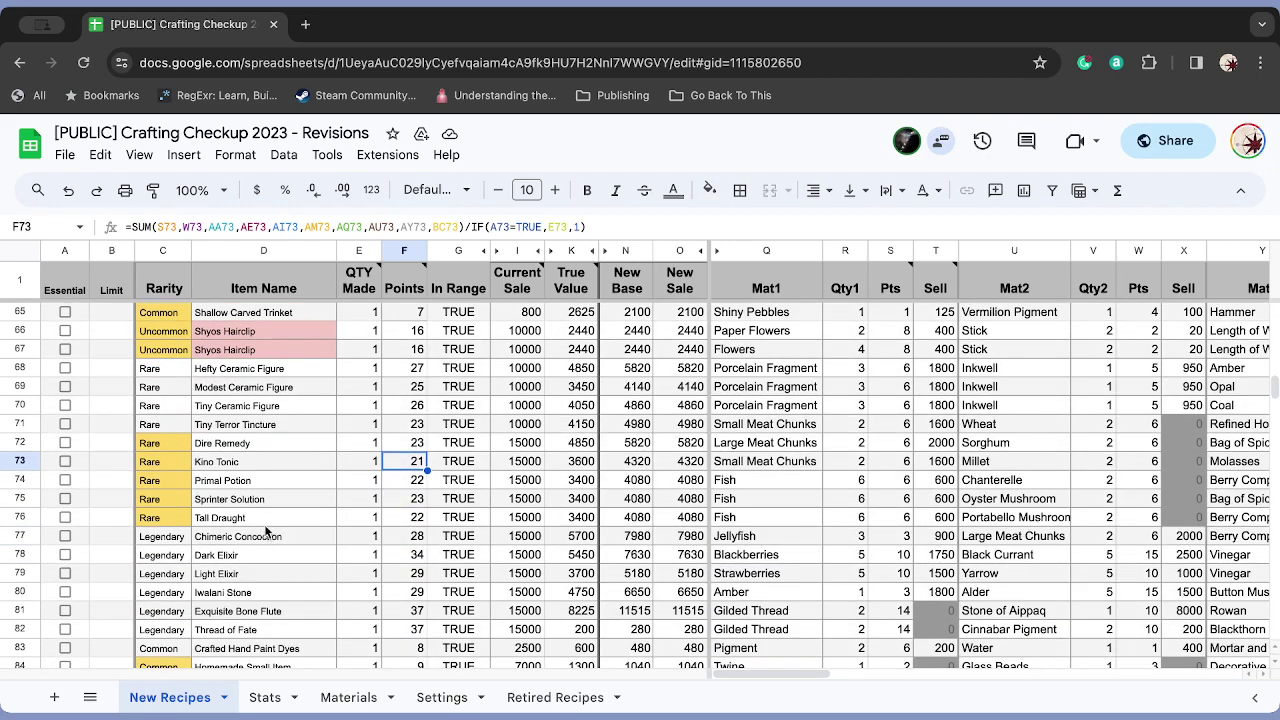
left_click(172, 541)
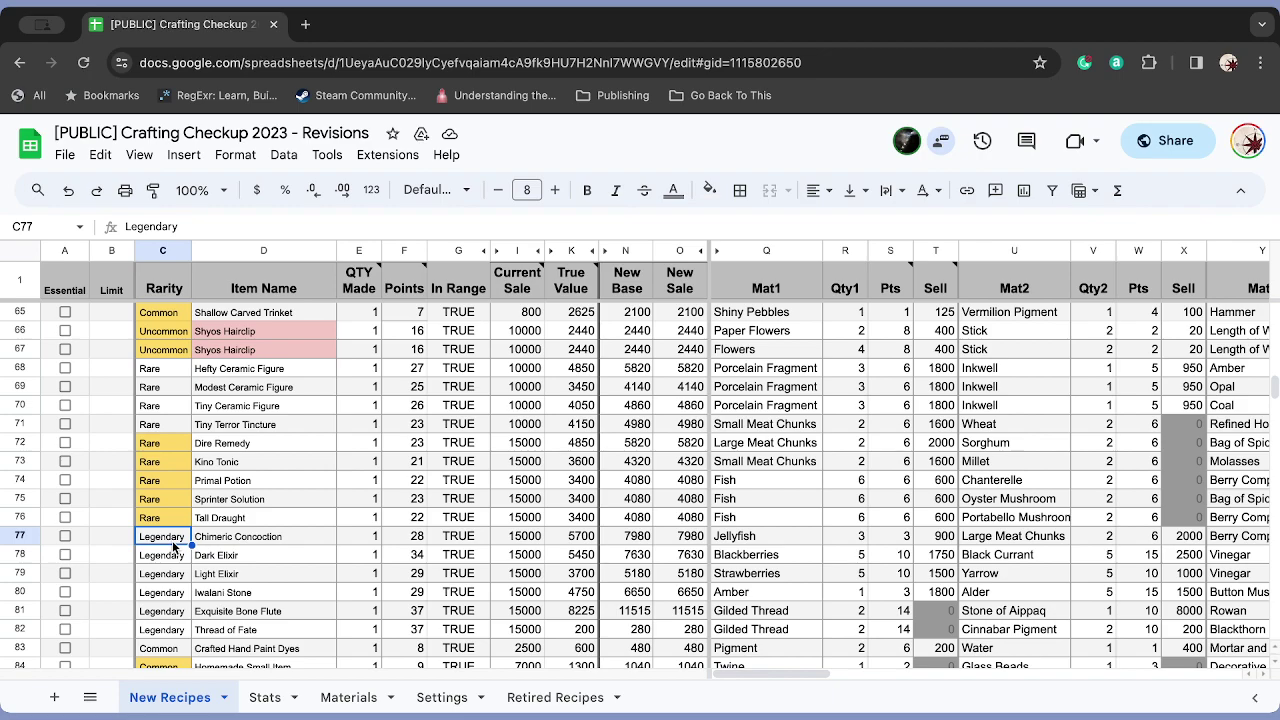
key("Down")
key("Down")
key("Down")
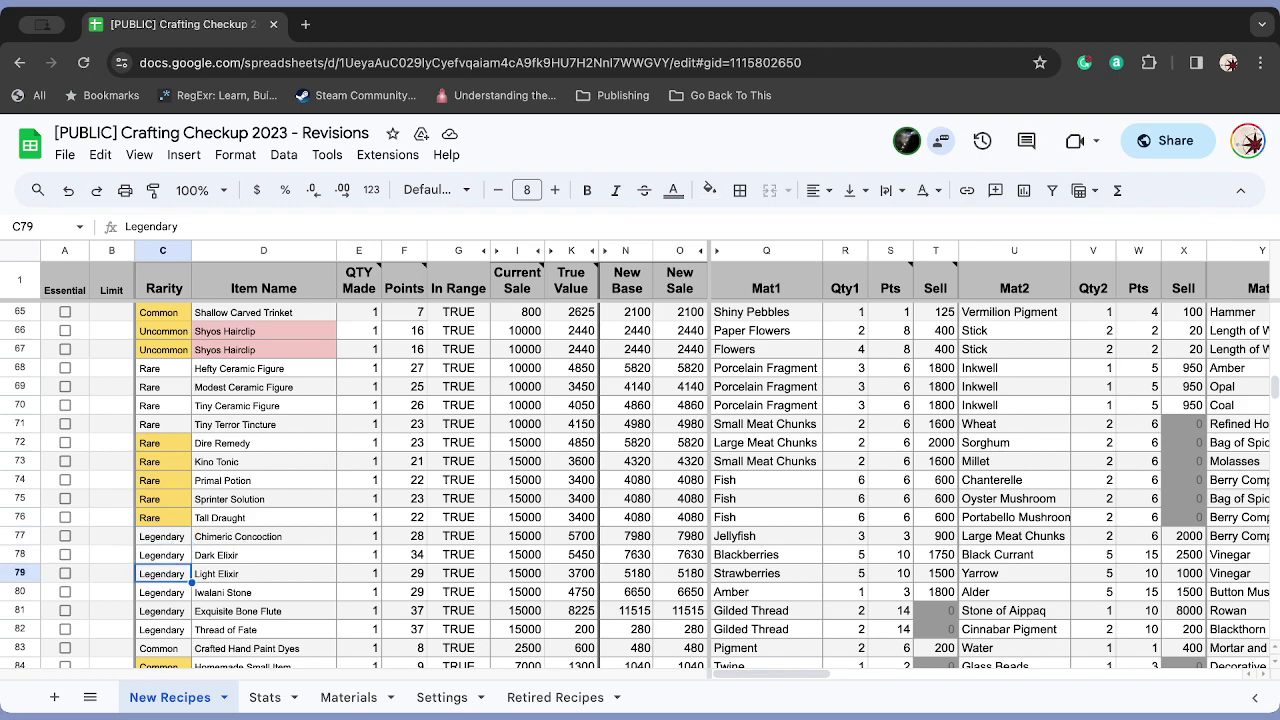
- Check the Iwalani Stone's row from its rarity through the Mat1 and Mat2 cells to its Mat3 cells
key("Right")
key("Right")
key("Right")
key("Right")
key("Right")
key("Right")
key("Right")
key("Right")
key("Right")
key("Right")
key("Right")
key("Right")
key("Right")
key("Right")
key("Right")
key("Right")
key("Right")
key("Right")
key("Right")
key("Right")
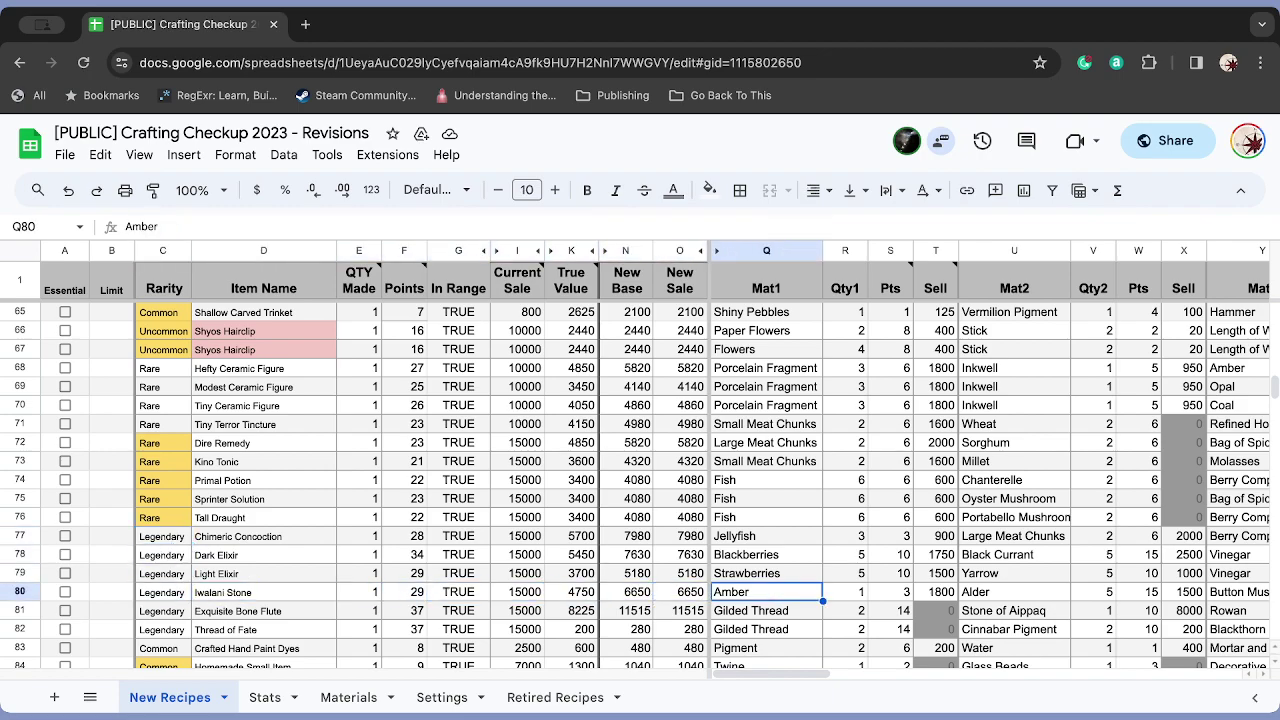
- Recheck the Iwalani Stone's Mat3 material, quantity and points
key("Left")
key("Left")
key("Left")
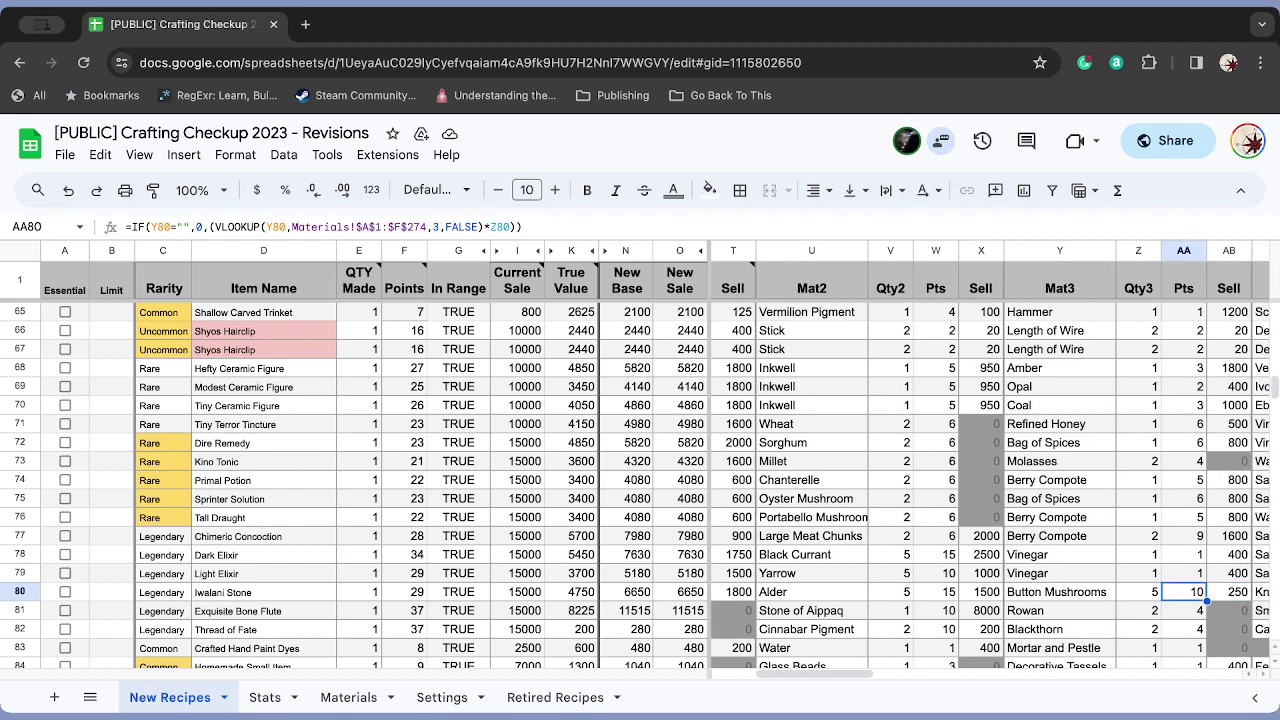
key("Right")
key("Left")
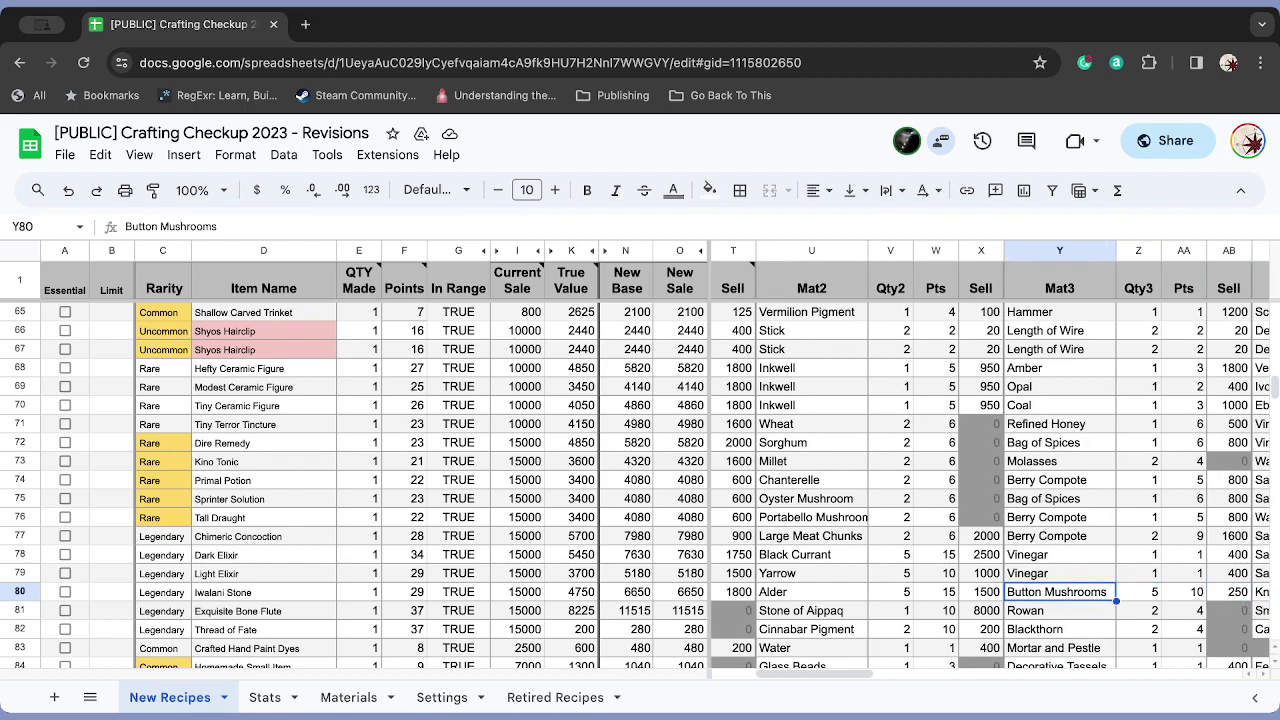
key("Left")
- Check the Iwalani Stone's cells from Mat3 through the Mat4 material, quantity, points and sell value
key("Right")
key("Right")
key("Right")
key("Right")
key("Right")
key("Right")
key("Right")
key("Right")
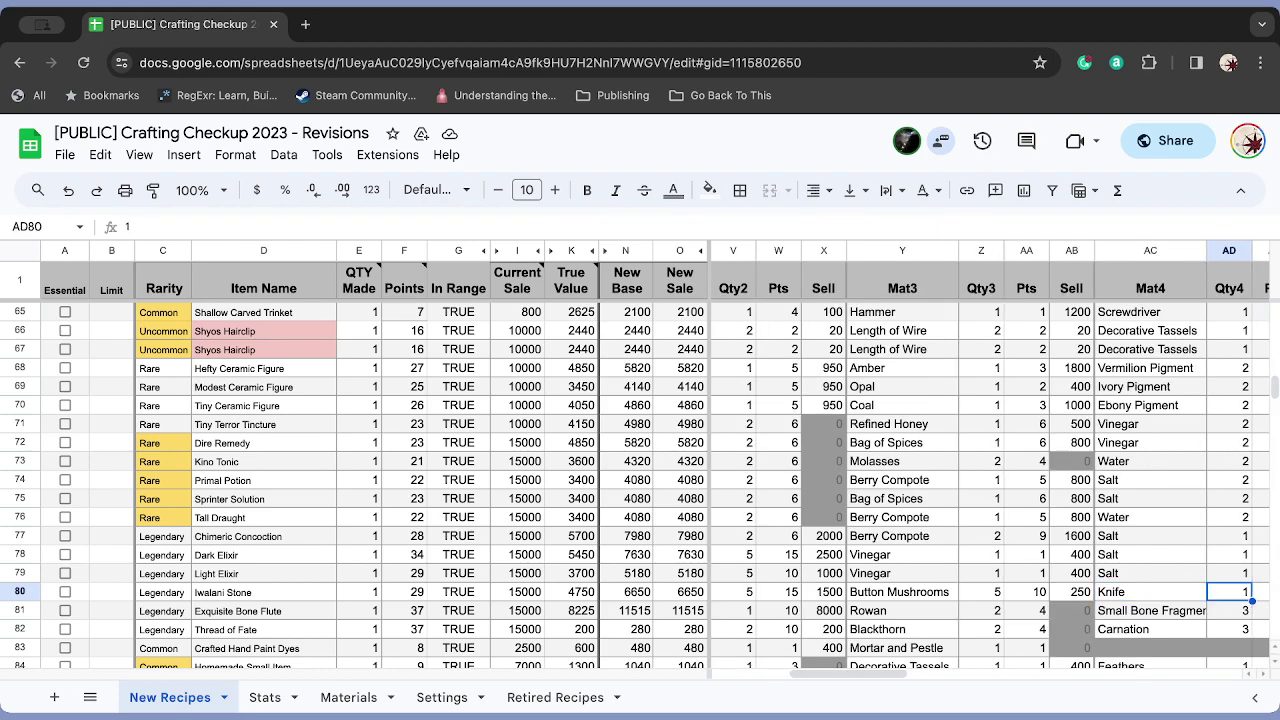
key("Right")
key("Right")
- Return along the Iwalani Stone's row from Mat4 over Mat3 and Mat2 to its Mat1 cells
key("Left")
key("Left")
key("Left")
key("Left")
key("Left")
key("Left")
key("Left")
key("Left")
key("Left")
key("Left")
key("Left")
key("Left")
key("Left")
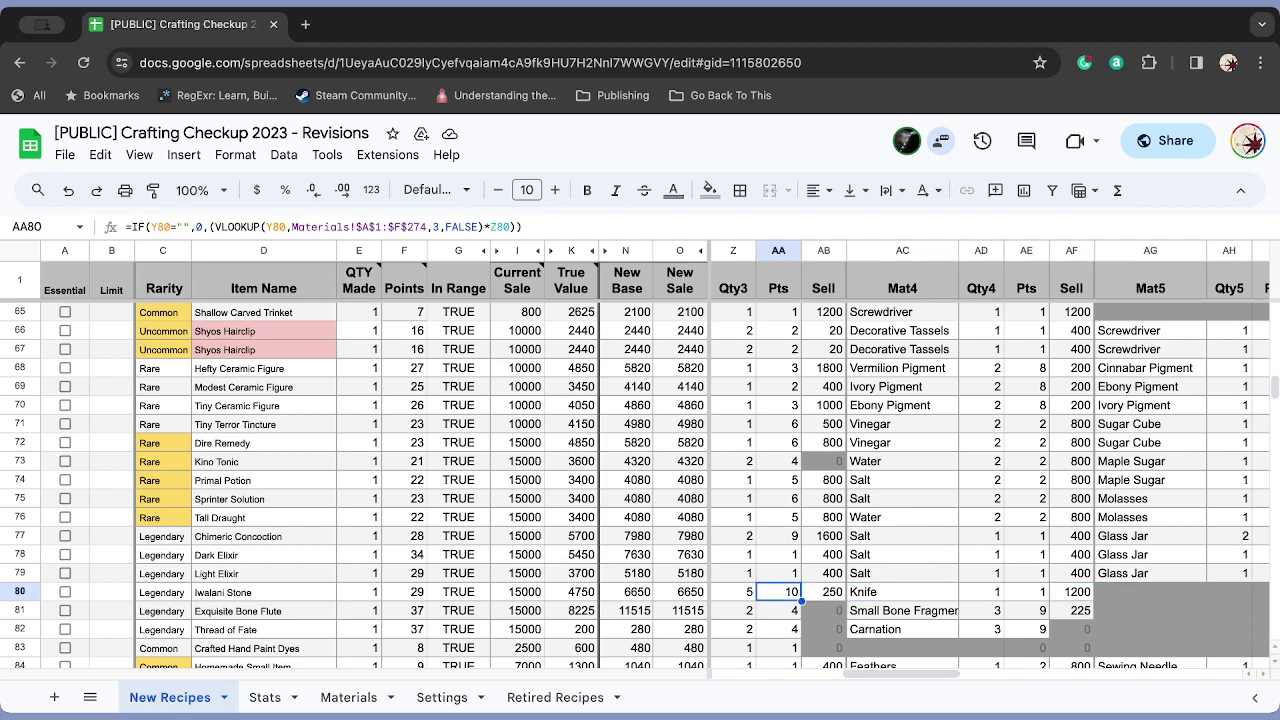
key("Left")
key("Left")
key("Left")
key("Left")
key("Left")
key("Left")
- Check the Iwalani Stone's Mat1 cells again up to its Mat2 material
key("Right")
key("Right")
key("Right")
key("Right")
key("Right")
key("Right")
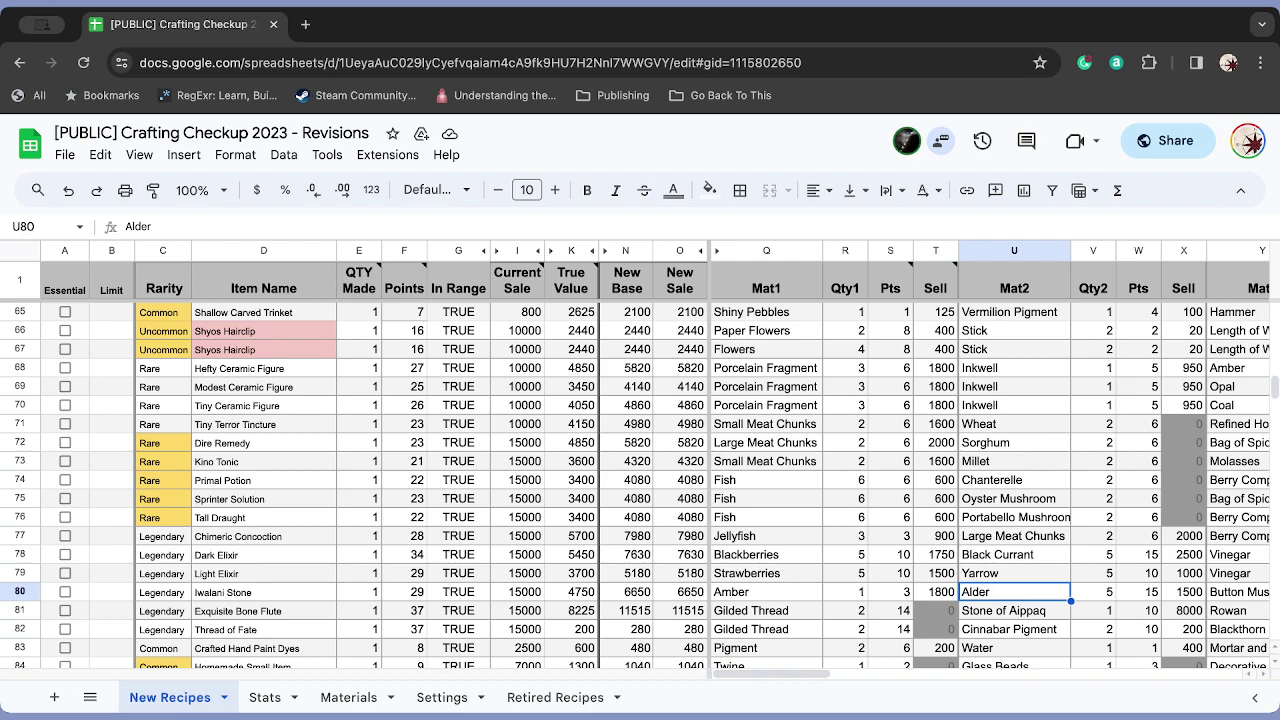
- Check the Exquisite Bone Flute's cells from its Mat2 material back over Mat1 to its New Base value
key("Down")
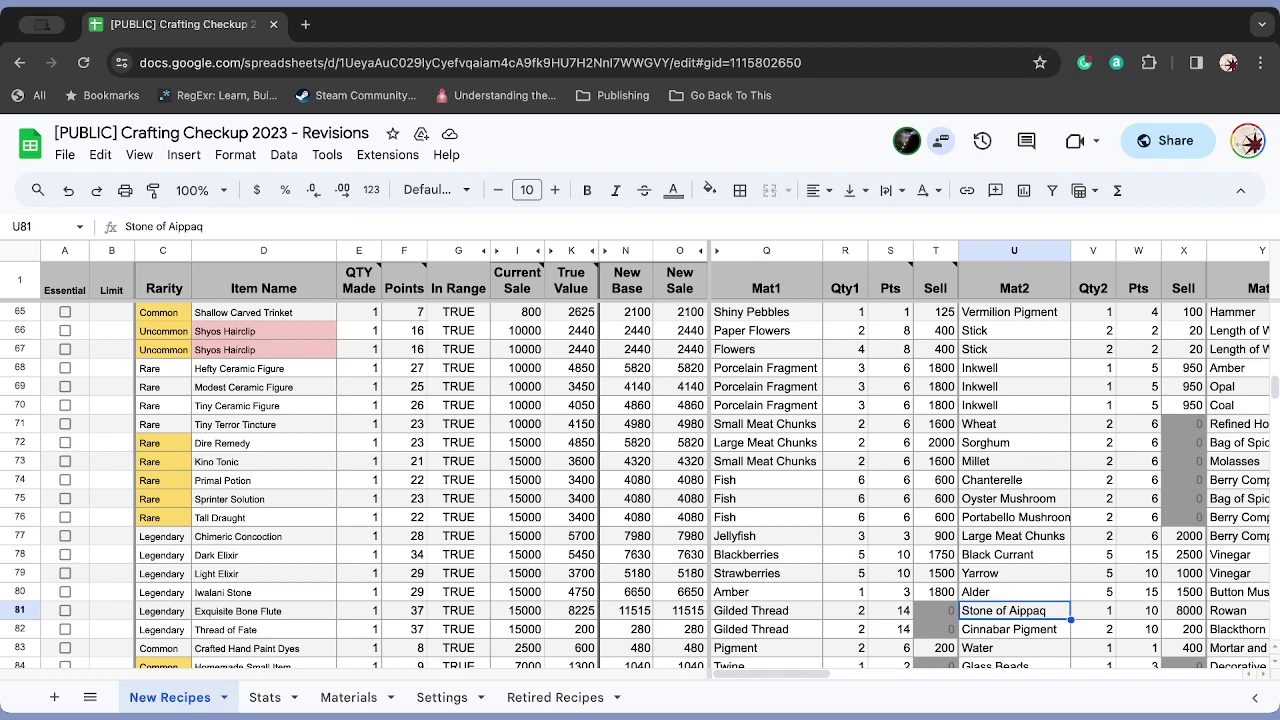
key("Left")
key("Left")
key("Left")
key("Left")
key("Left")
key("Left")
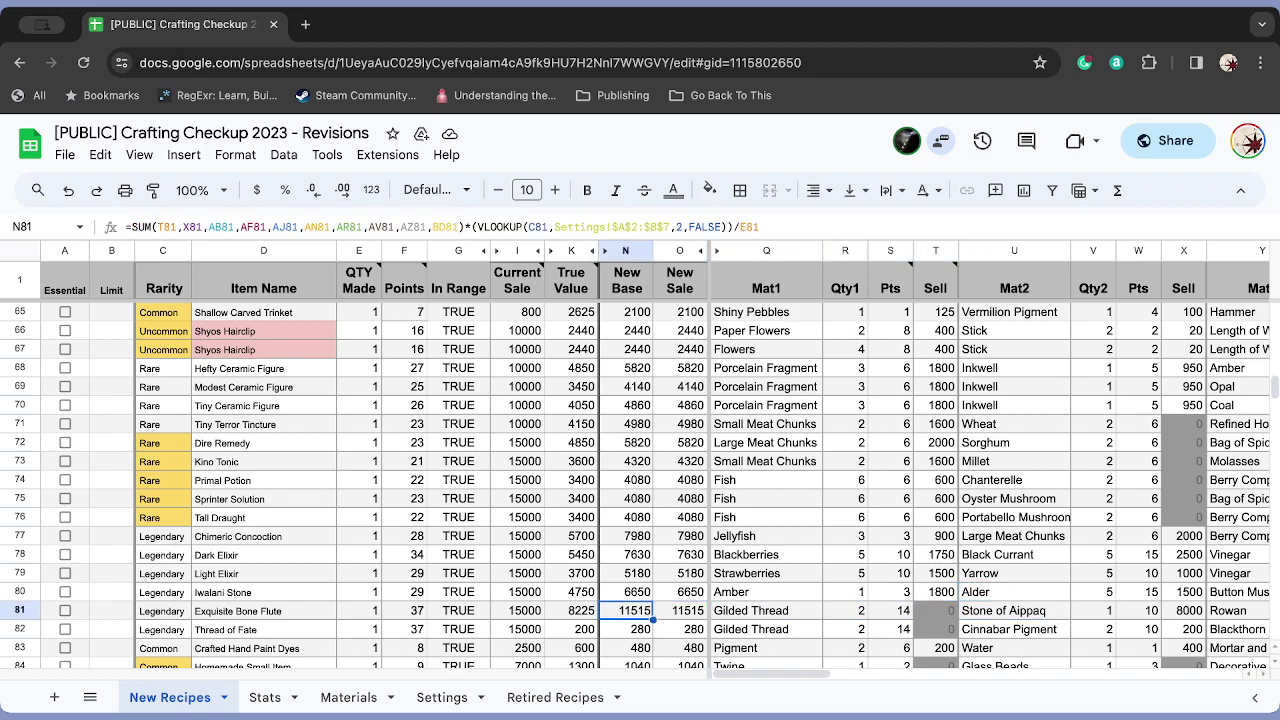
- Check the Thread of Fate's cells from New Base through Mat1, Mat2 and Mat3 to its Mat4 material
key("Down")
key("Right")
key("Right")
key("Right")
key("Right")
key("Right")
key("Right")
key("Right")
key("Right")
key("Right")
key("Right")
key("Right")
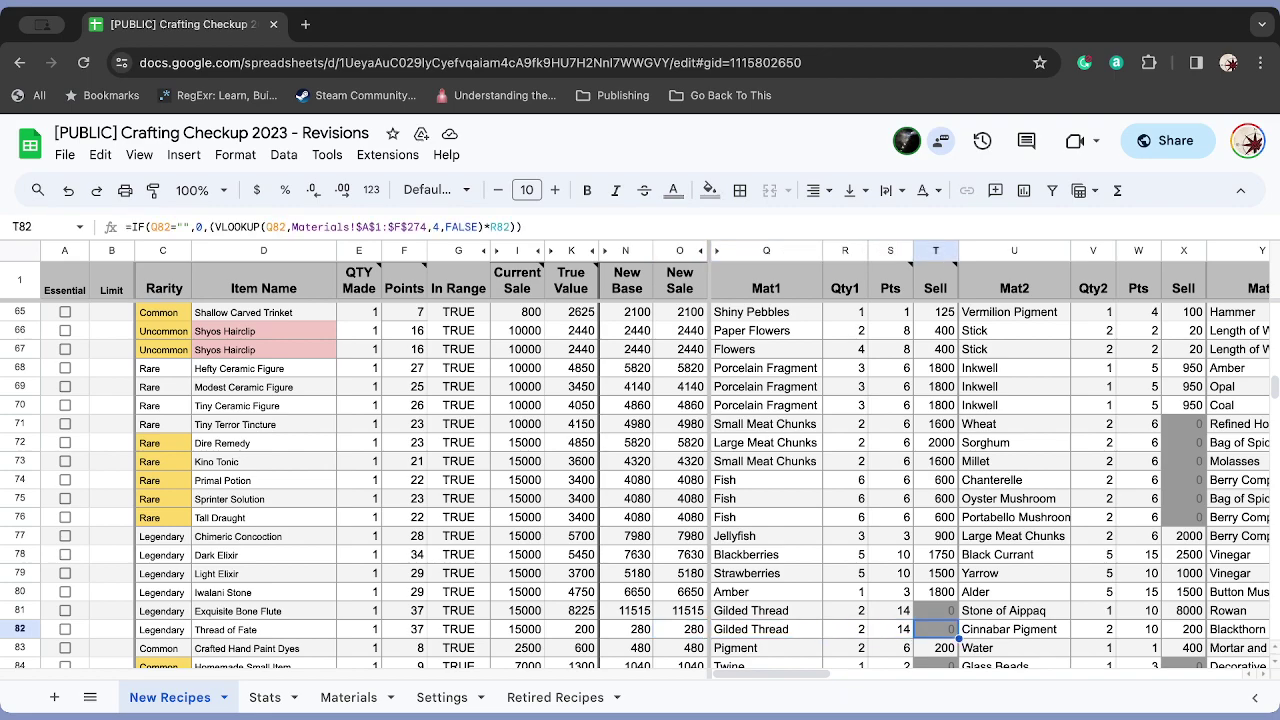
key("Right")
key("Right")
key("Right")
key("Right")
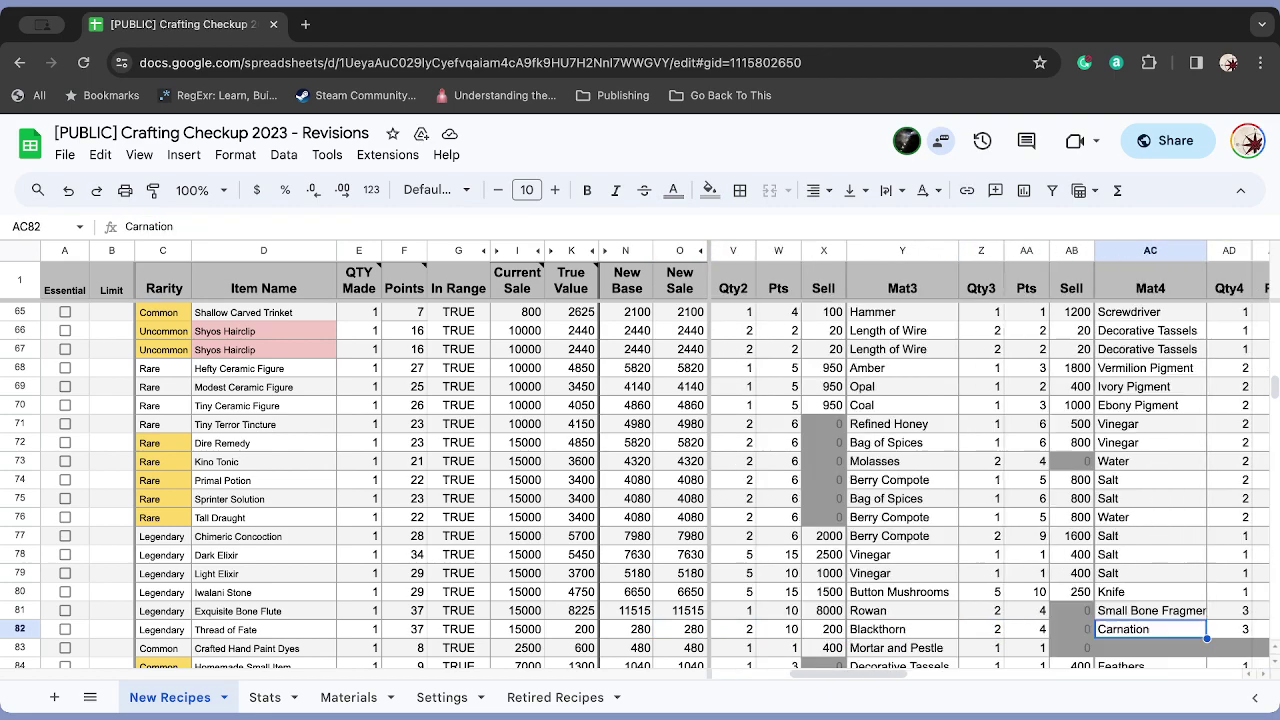
- Return along the Thread of Fate's row from Mat4 over Mat3 and Mat2 to its Mat1 material
key("Left")
key("Left")
key("Left")
key("Left")
key("Left")
key("Left")
key("Left")
key("Left")
key("Left")
key("Left")
key("Left")
key("Left")
key("Left")
key("Left")
key("Left")
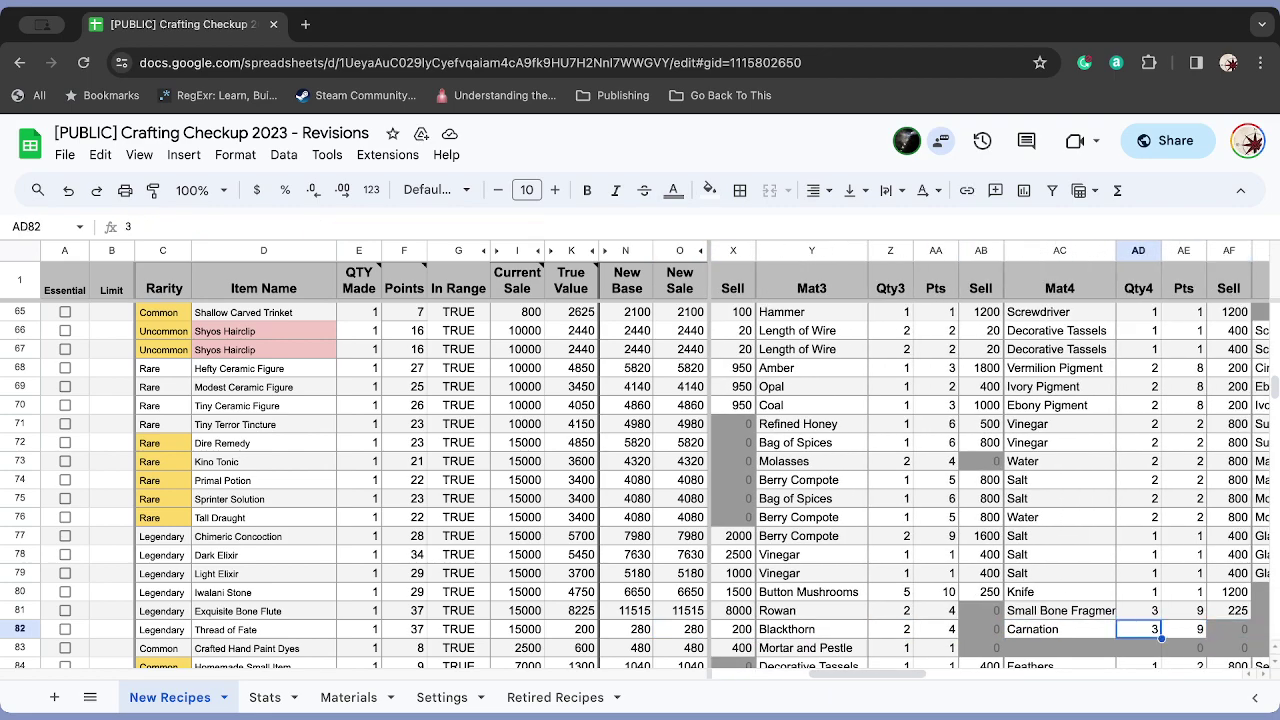
key("Right")
key("Right")
key("Right")
key("Right")
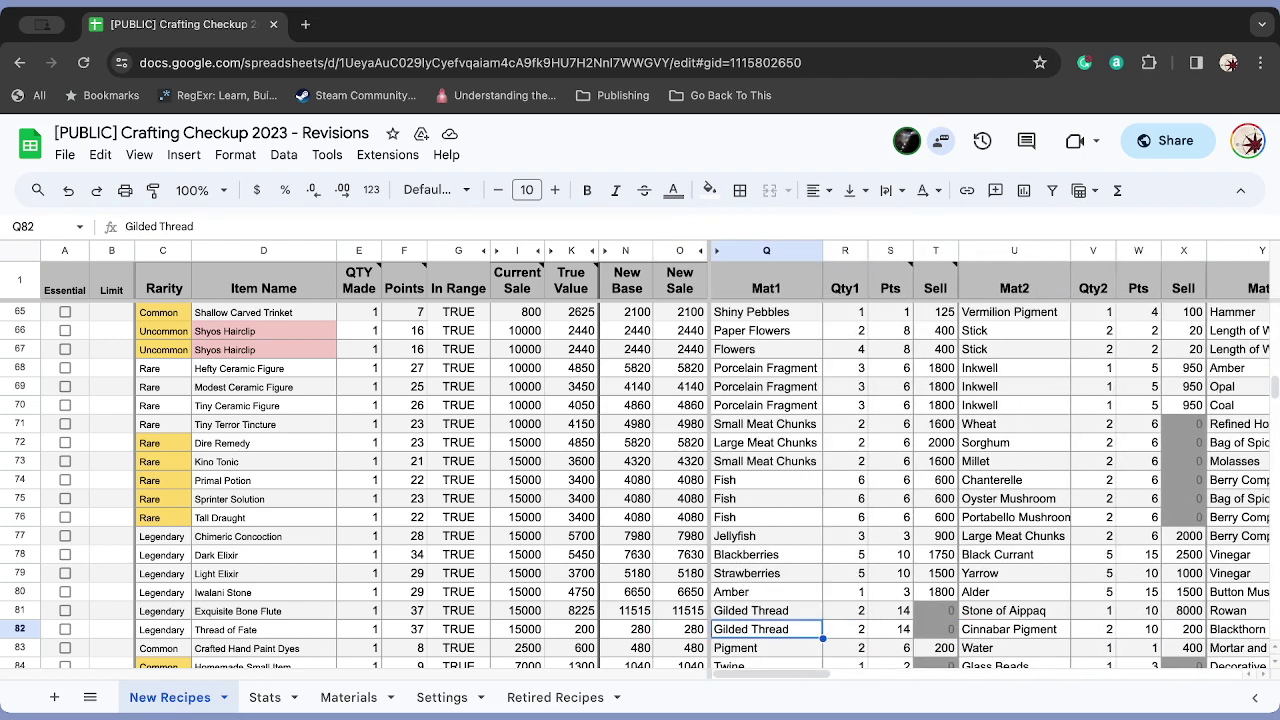
- Check the Thread of Fate's sale values and In Range cell, going back from its Mat1 material
key("Left")
key("Left")
key("Left")
key("Left")
key("Left")
key("Left")
key("Left")
key("Left")
key("Left")
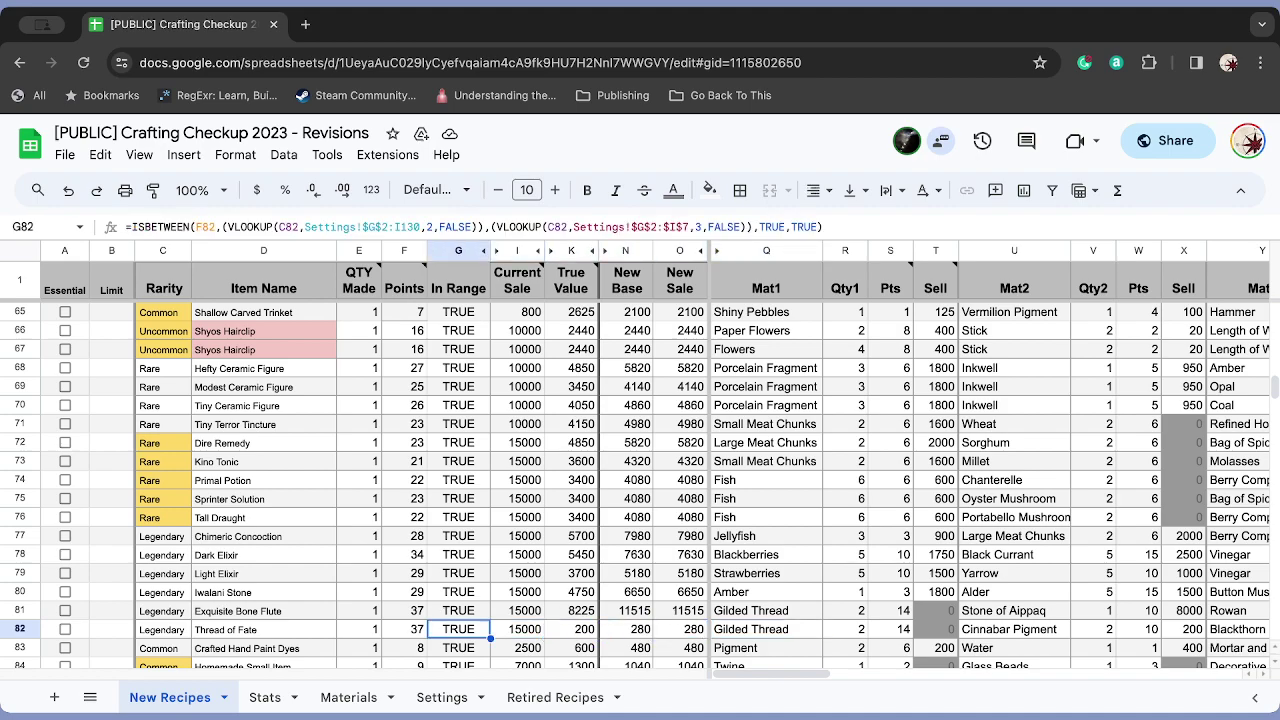
- Check the Thread of Fate's row from In Range through its first three materials to the Mat4 quantity
key("Right")
key("Right")
key("Right")
key("Right")
key("Right")
key("Right")
key("Right")
key("Right")
key("Right")
key("Right")
key("Right")
key("Right")
key("Right")
key("Right")
key("Right")
key("Right")
key("Right")
key("Right")
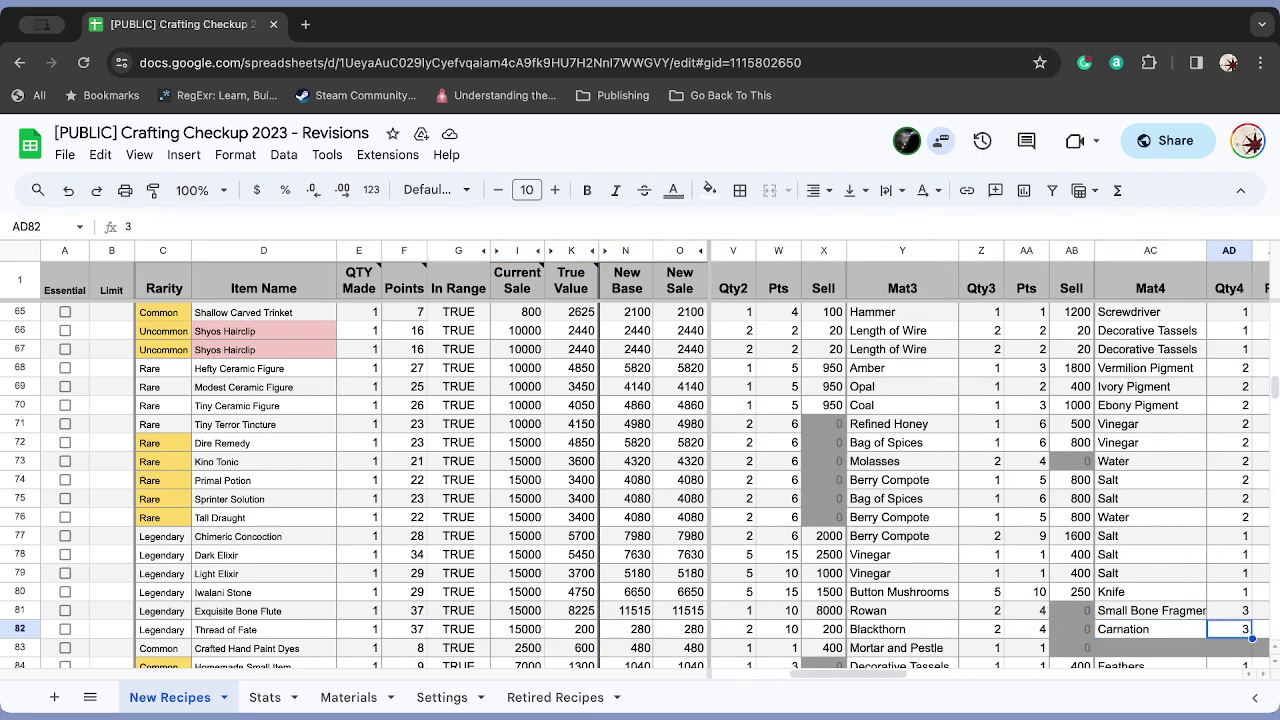
- Check the rest of the Thread of Fate's row beyond its Mat4 quantity, returning to the Mat3 points
key("Right")
key("Right")
key("Right")
key("Right")
key("Left")
key("Left")
key("Left")
key("Left")
key("Left")
key("Left")
key("Left")
key("Left")
key("Left")
key("Left")
key("Left")
key("Left")
key("Left")
key("Left")
key("Left")
key("Left")
key("Left")
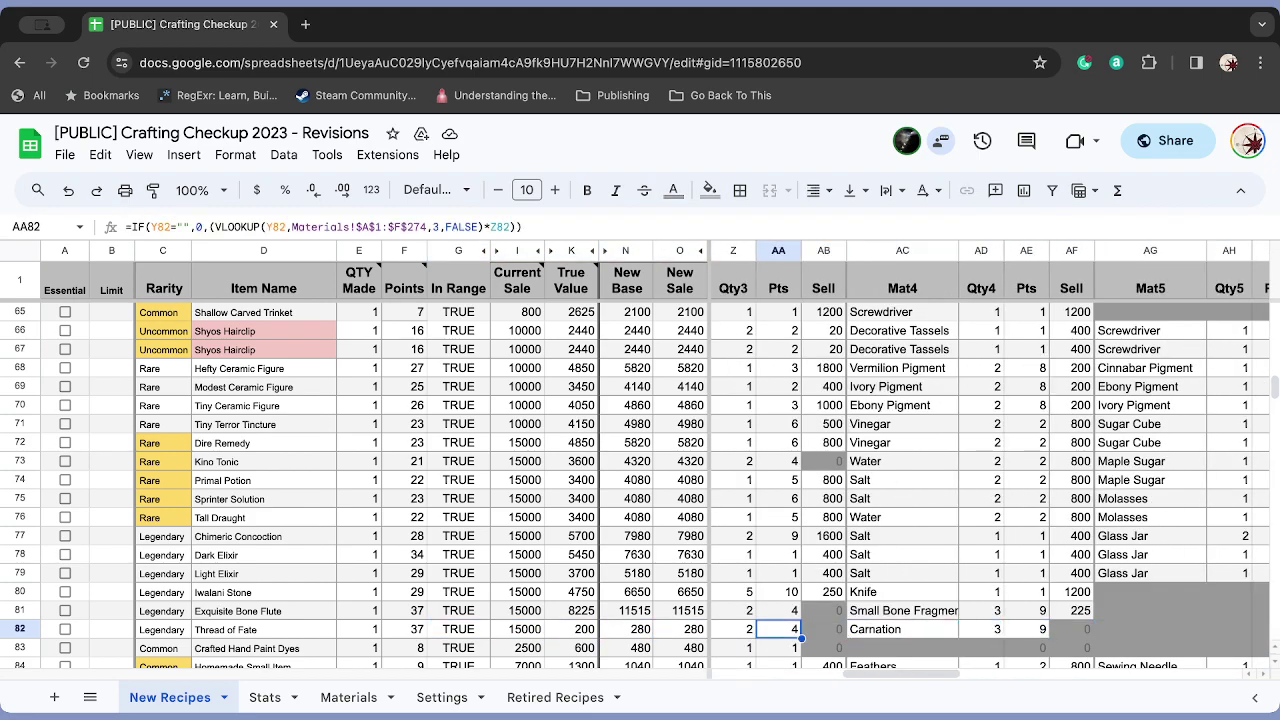
- Go back along the Thread of Fate's row from the Mat3 points over New Sale to its Points cell
key("Left")
key("Right")
key("Right")
key("Right")
key("Right")
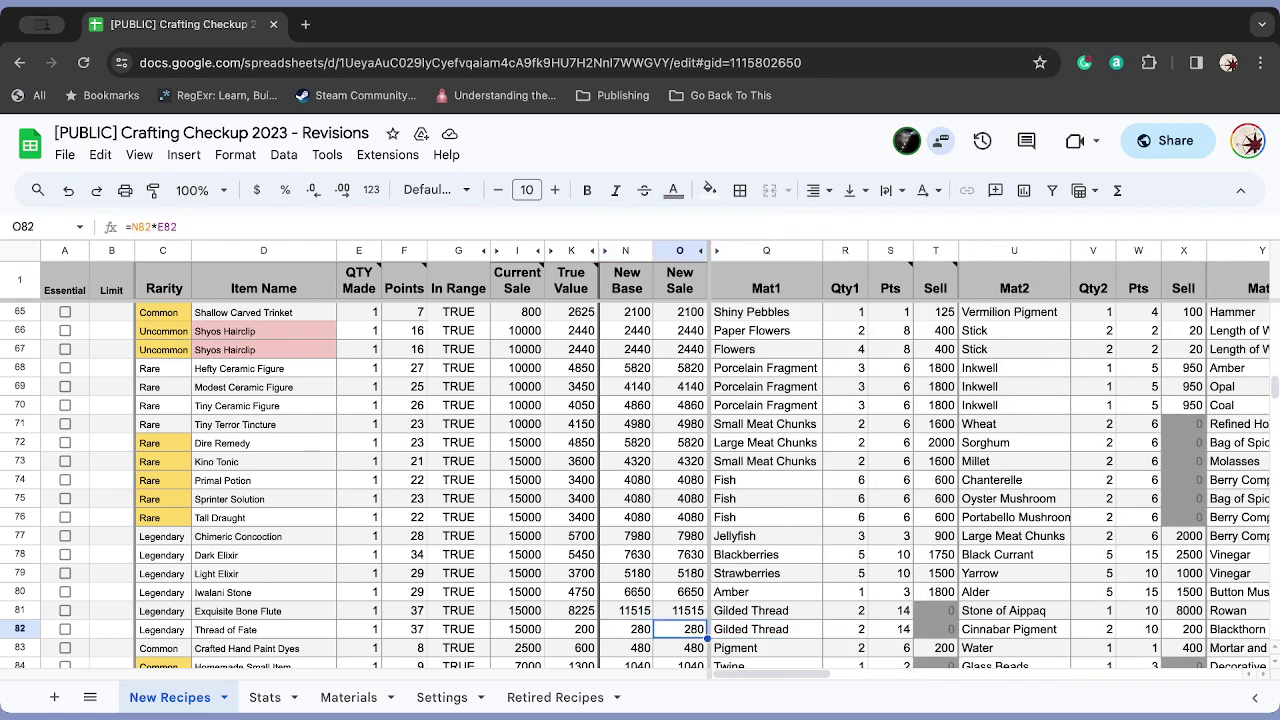
key("Left")
key("Left")
key("Left")
key("Left")
key("Left")
key("Left")
key("Left")
key("Left")
key("Left")
key("Left")
key("Left")
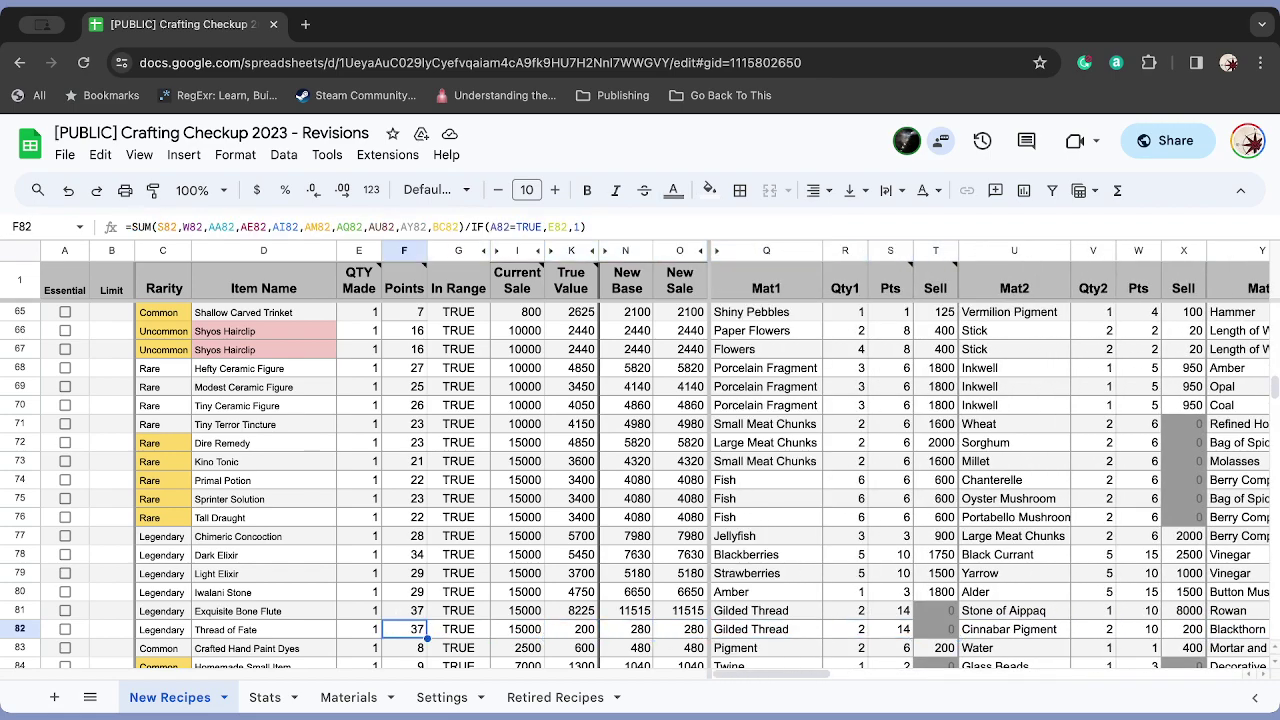
- Check the Exquisite Bone Flute's row from its item name to its Mat2 material, Stone of Aippaq
key("Up")
key("Right")
key("Right")
key("Right")
key("Right")
key("Right")
key("Right")
key("Right")
key("Right")
key("Right")
key("Right")
key("Right")
key("Right")
key("Right")
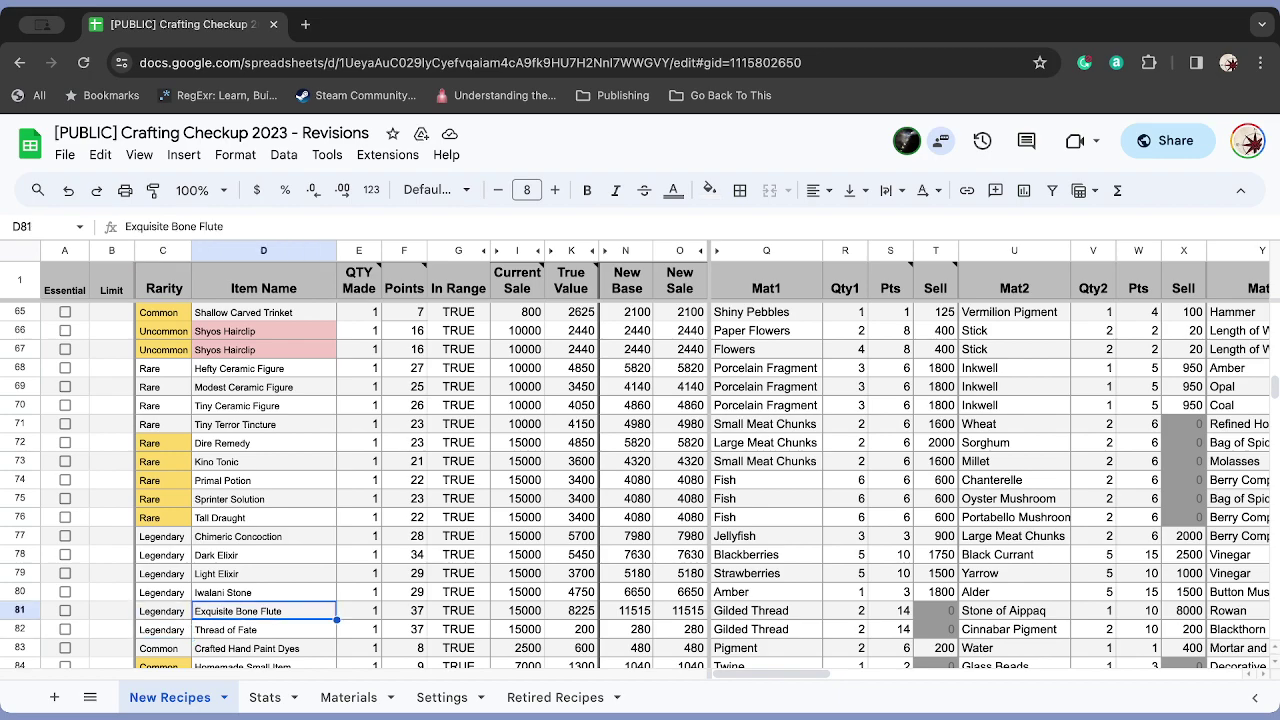
key("Right")
key("Right")
key("Left")
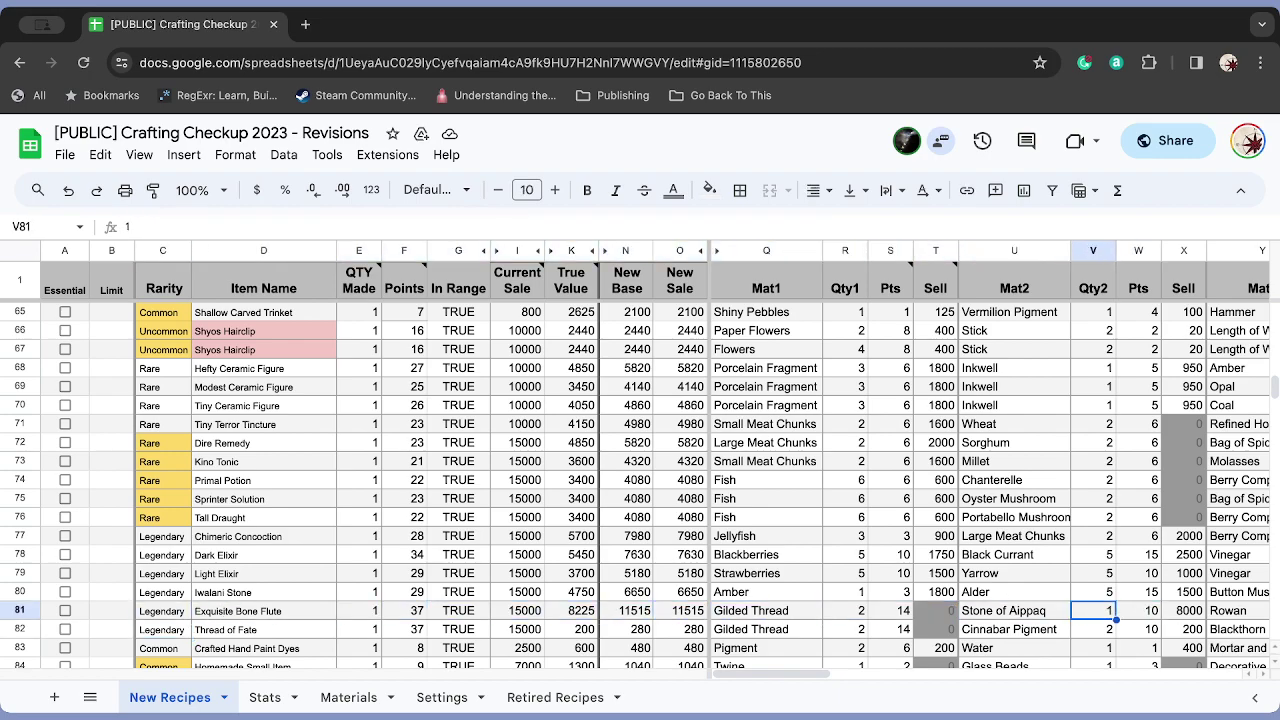
key("Left")
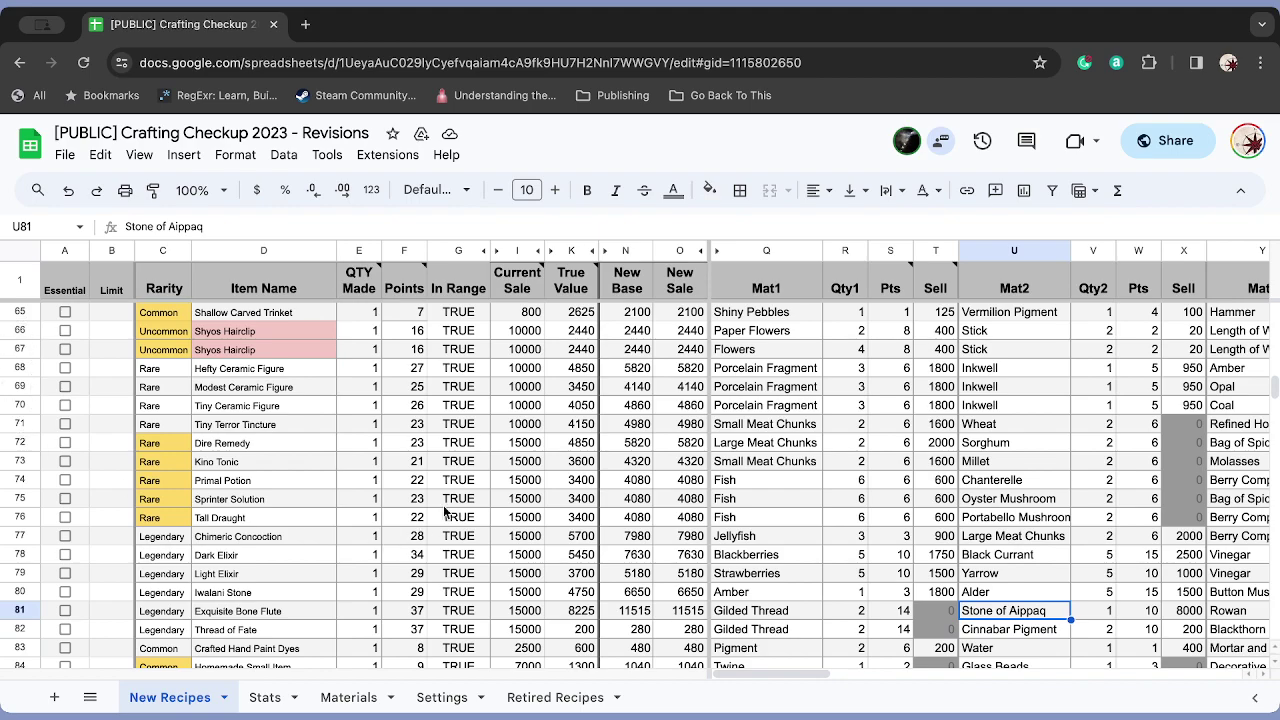
- Look over the recipes following the Thread of Fate and select the Soul Mirror's item name
scroll(446, 511, "down", 3)
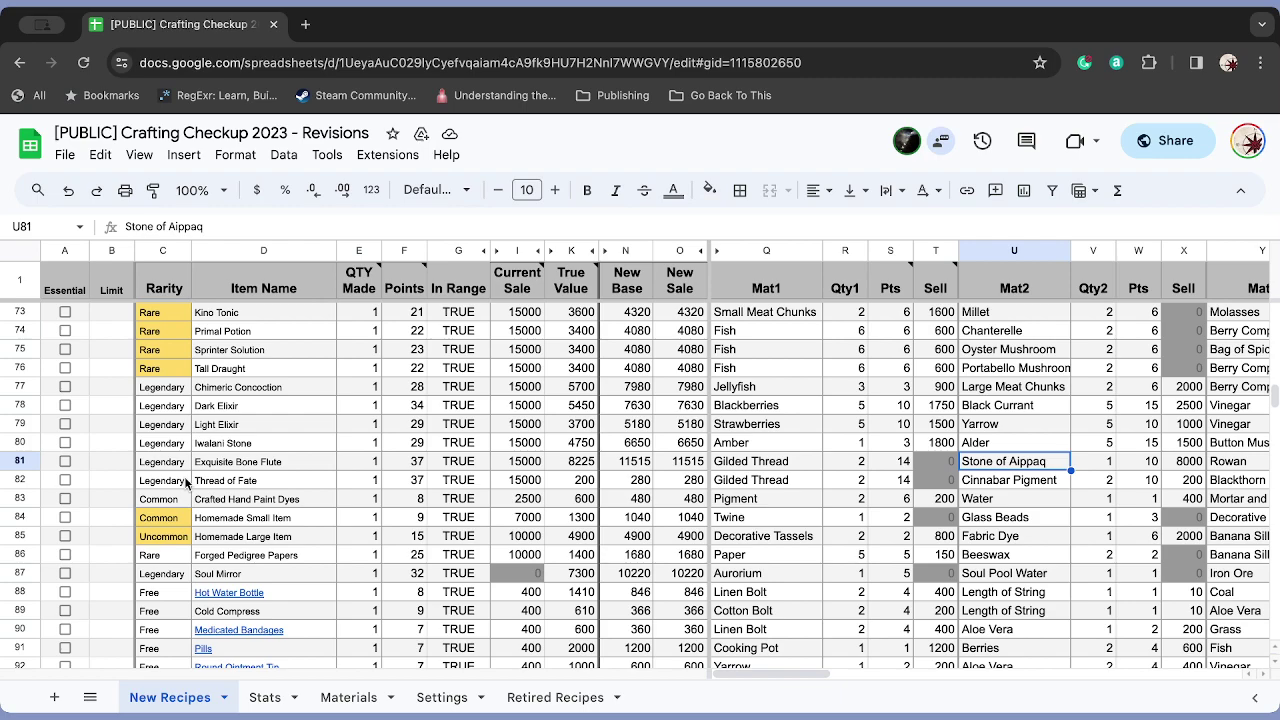
scroll(349, 521, "down", 2)
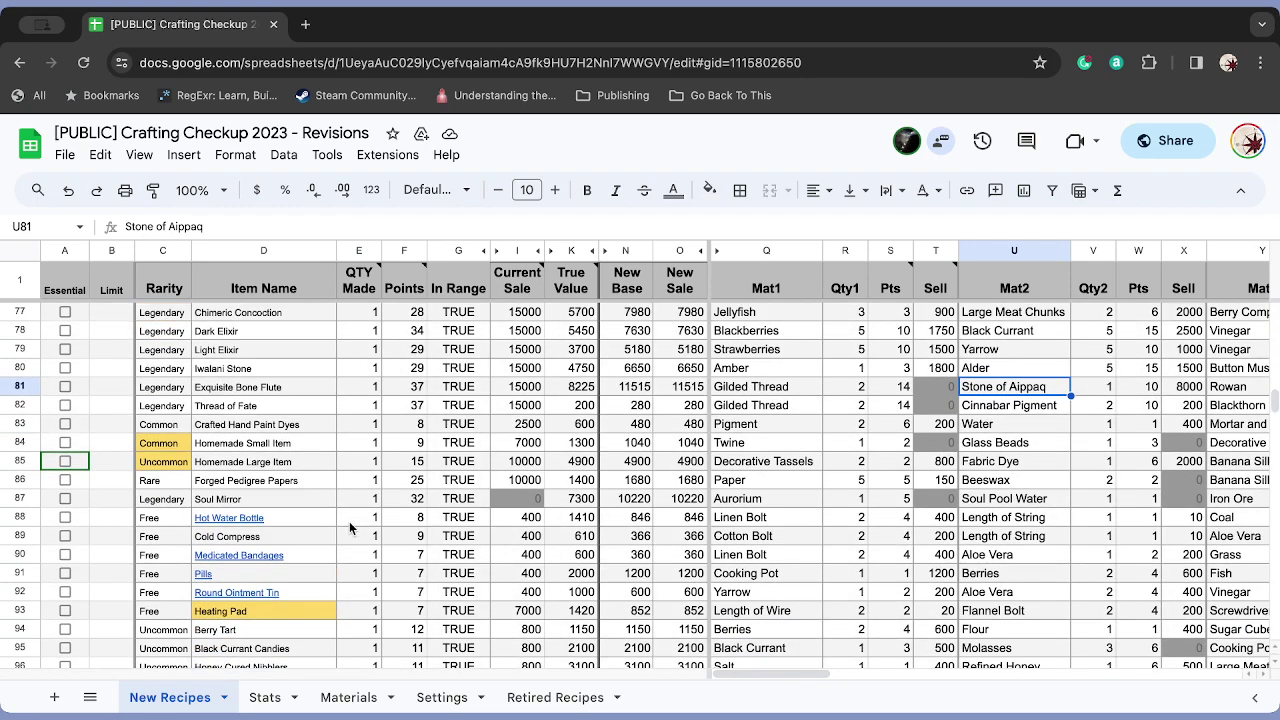
left_click(261, 500)
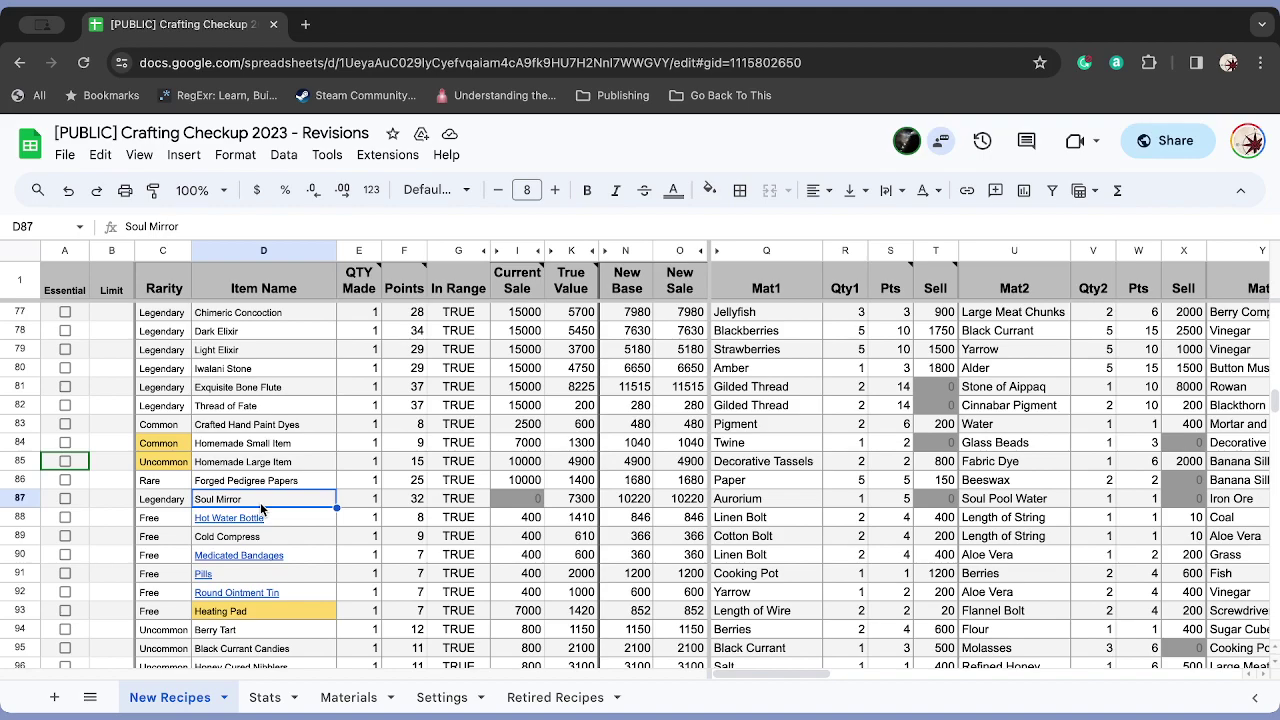
- Look through the recipes below the Soul Mirror and select the HP Scroll's rarity cell
scroll(261, 508, "down", 3)
scroll(261, 508, "right", 1)
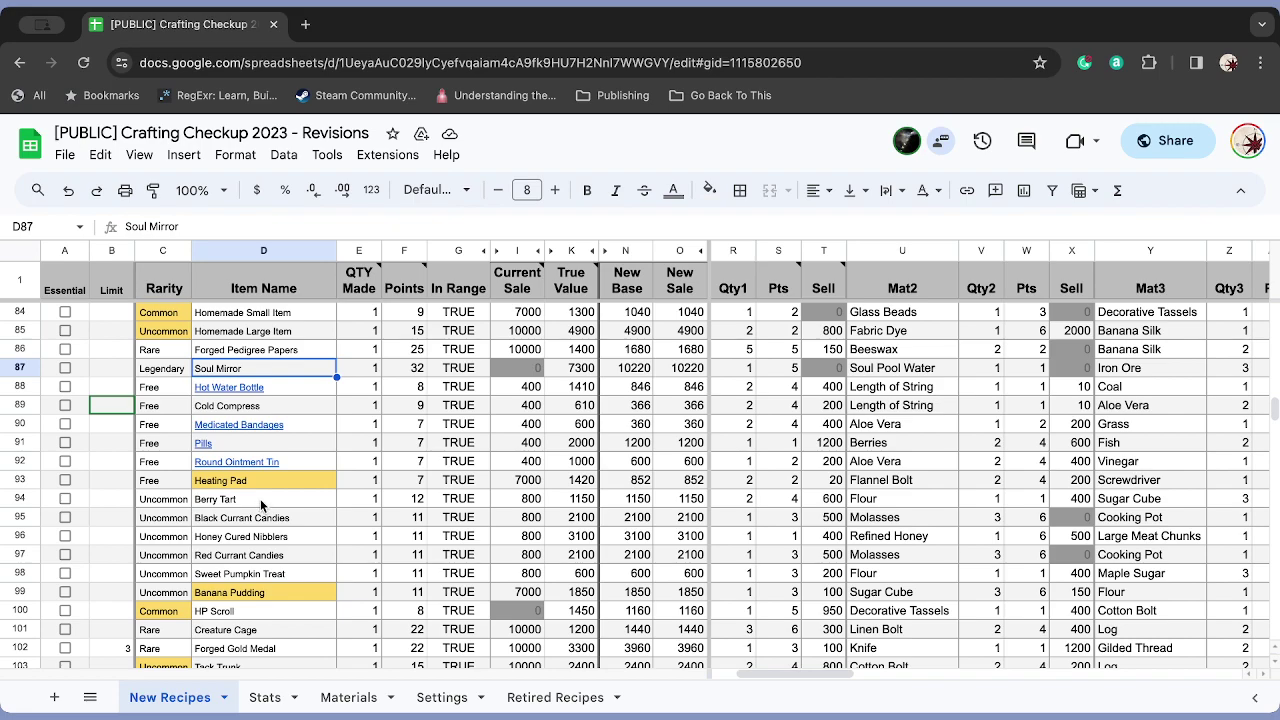
scroll(261, 505, "down", 1)
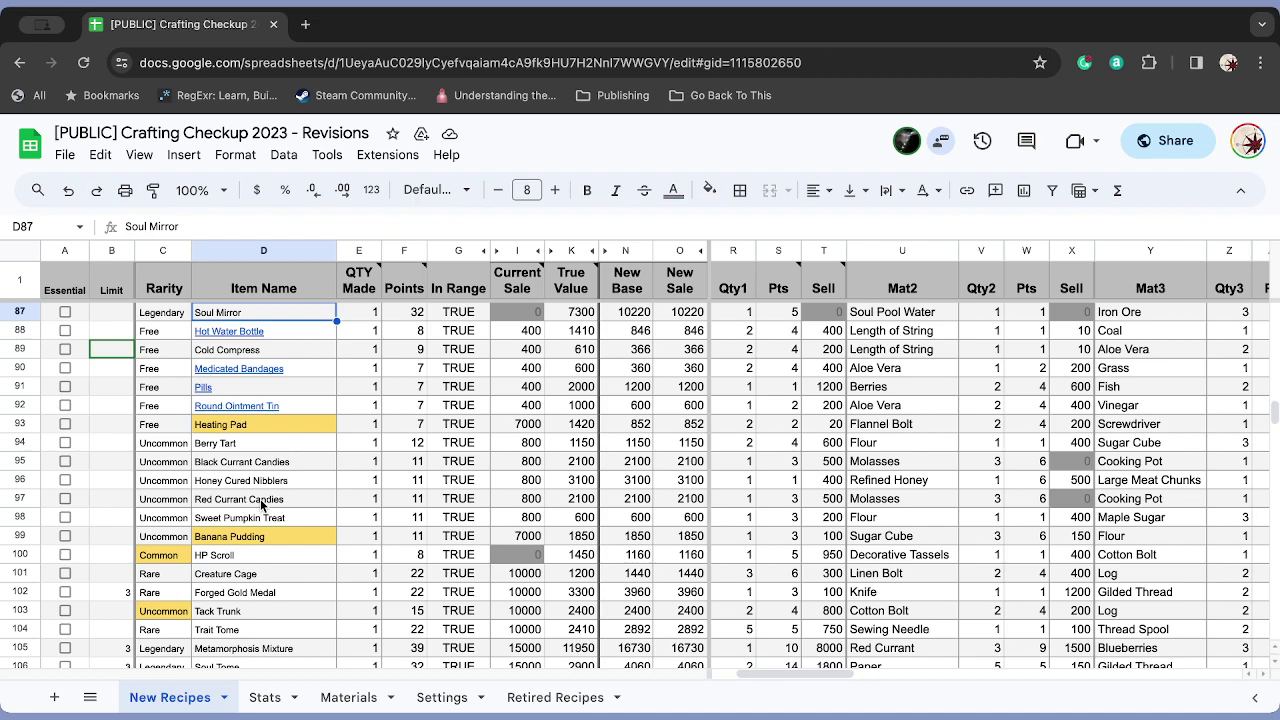
scroll(260, 505, "down", 2)
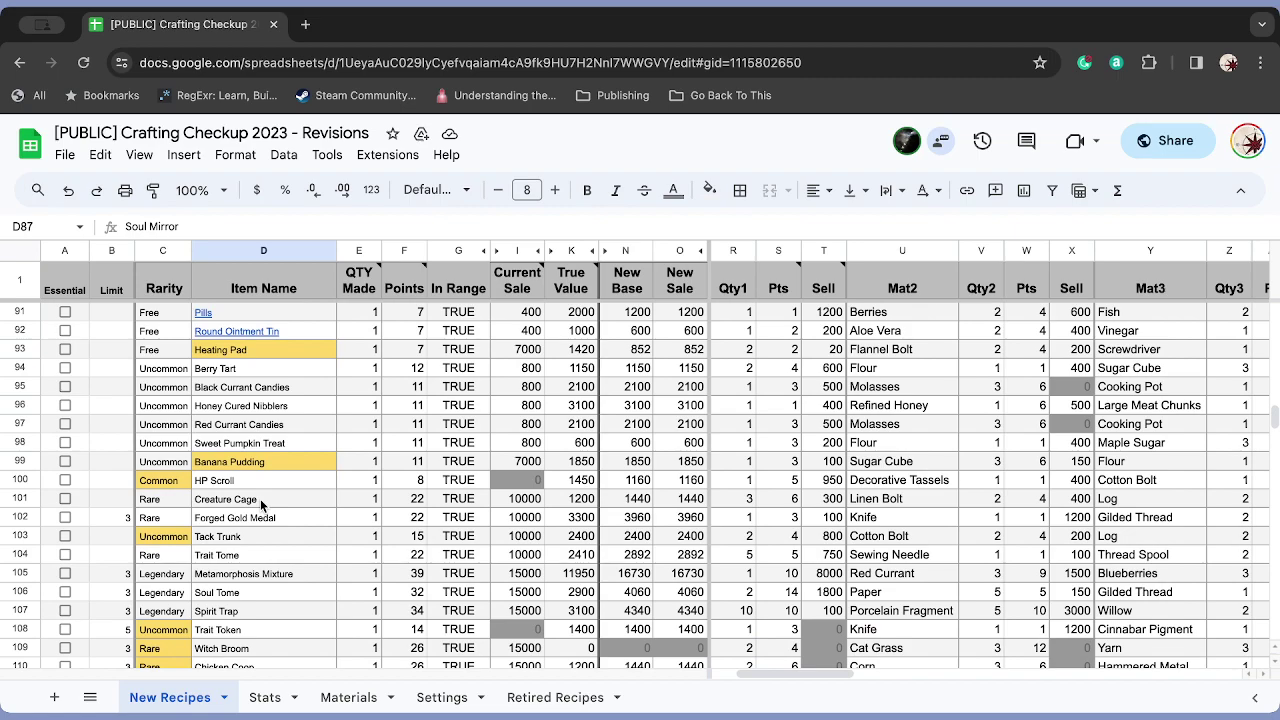
scroll(260, 502, "down", 1)
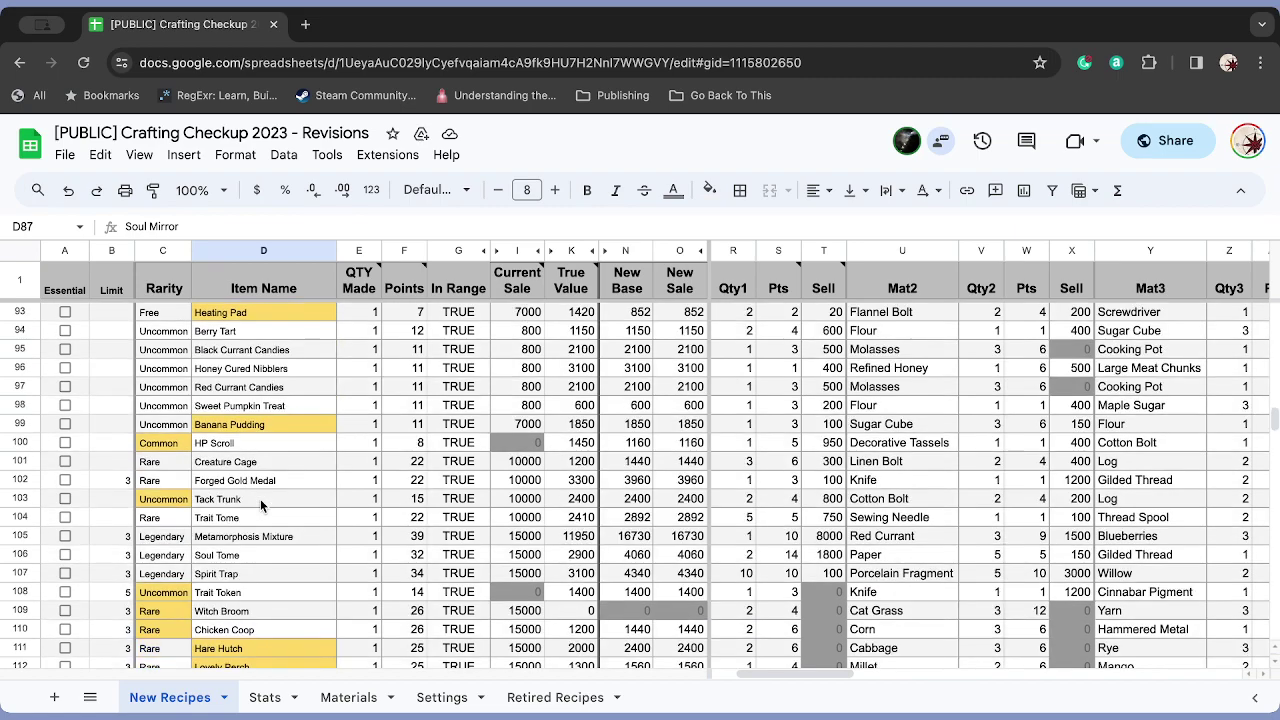
left_click(185, 460)
left_click(177, 441)
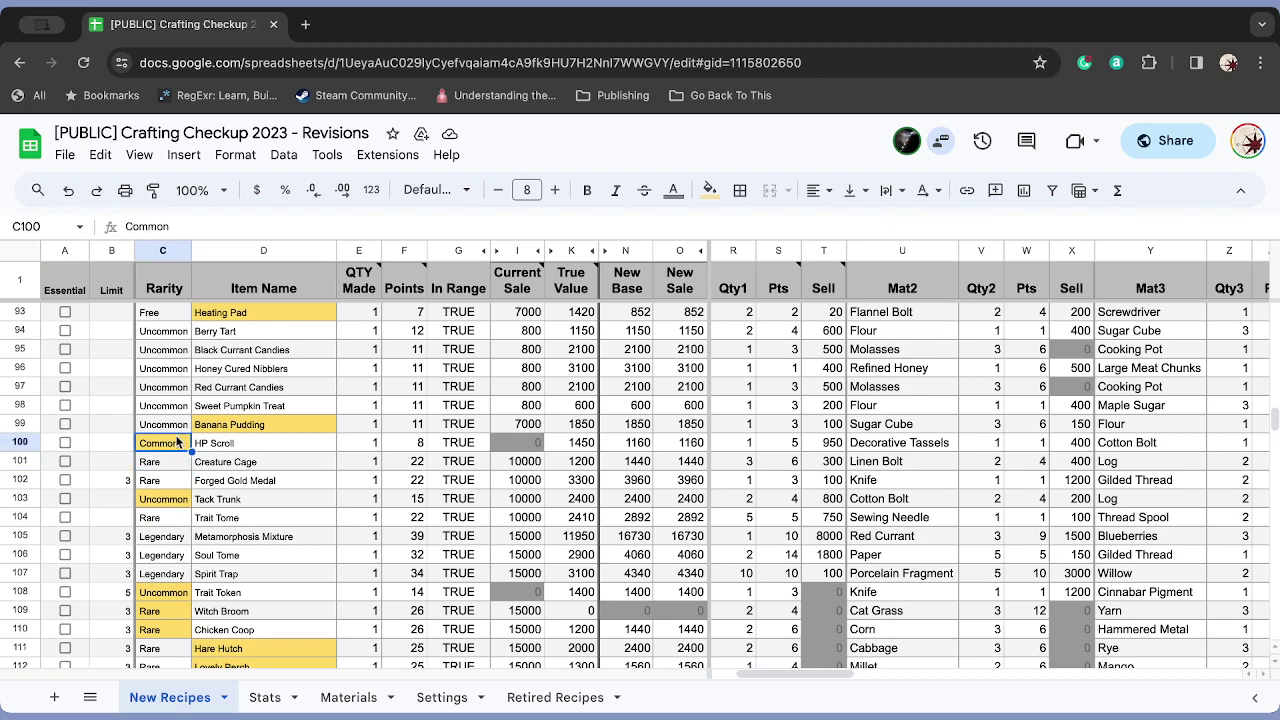
- Check the HP Scroll's row from its rarity through points, sale values and Mat1 to its Mat2 material
key("Right")
key("Right")
key("Right")
key("Right")
key("Right")
key("Right")
key("Right")
key("Right")
key("Right")
key("Right")
key("Right")
key("Right")
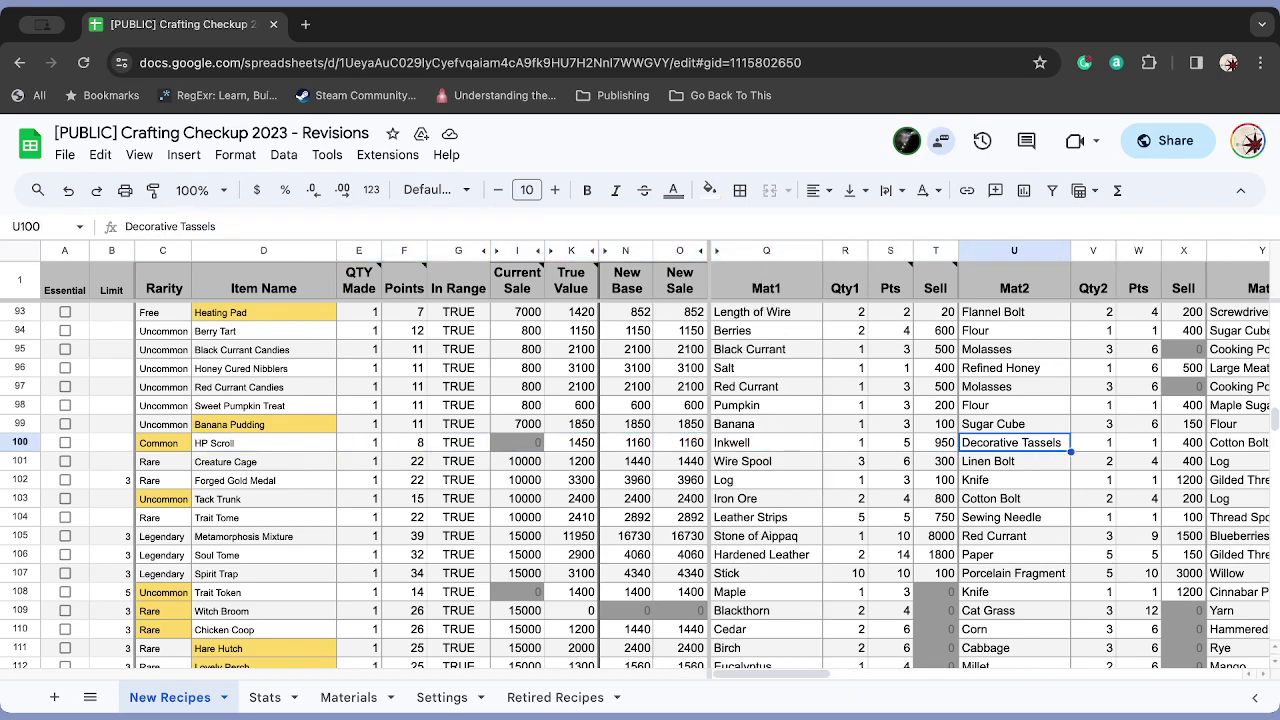
- Recheck the HP Scroll's Mat1 cell, then examine its material cells from there through Mat2 to Mat3
key("Right")
key("Left")
key("Left")
key("Left")
key("Left")
key("Left")
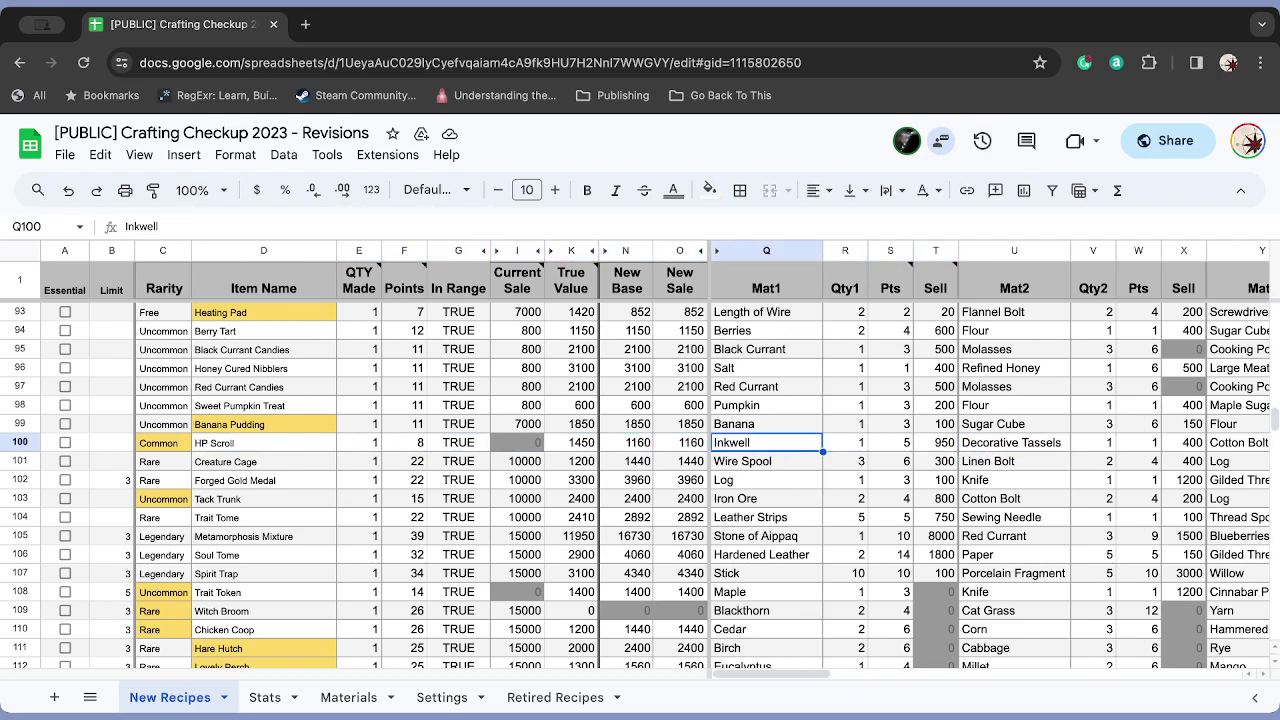
key("Right")
key("Right")
key("Right")
key("Right")
key("Right")
key("Right")
key("Right")
key("Right")
key("Right")
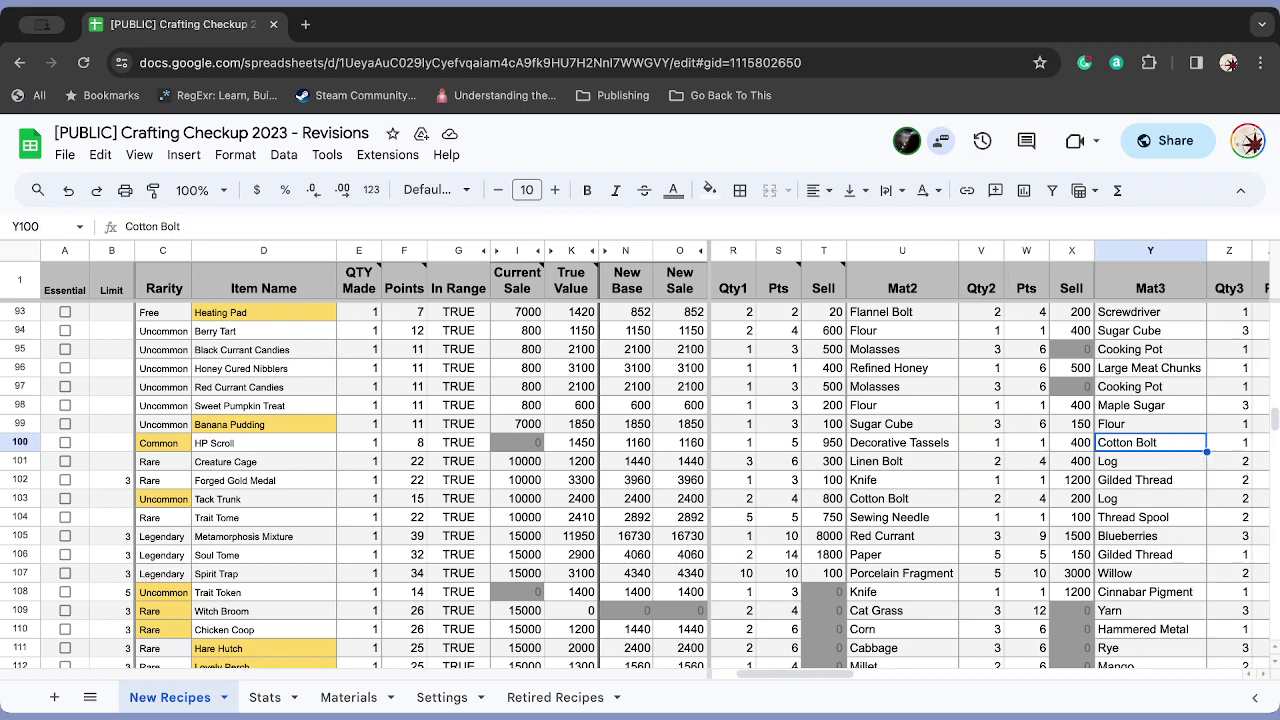
- Check the HP Scroll's Mat3 quantity, points and sale value and its Mat4 cells
key("Right")
key("Right")
key("Right")
key("Right")
key("Left")
key("Left")
key("Left")
key("Left")
key("Left")
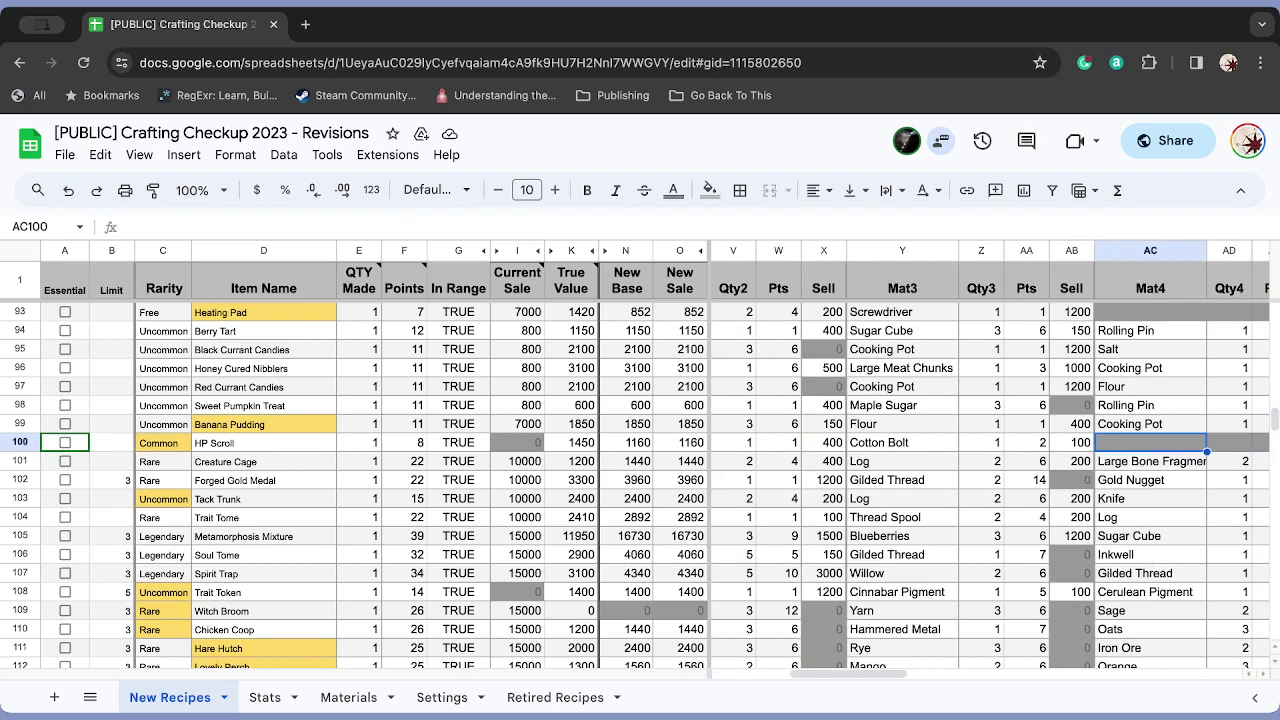
- Return along the HP Scroll's row from Mat4 over its materials and sale values to its rarity
key("Left")
key("Left")
key("Left")
key("Left")
key("Left")
key("Left")
key("Left")
key("Left")
key("Left")
key("Left")
key("Left")
key("Left")
key("Left")
key("Left")
key("Left")
key("Left")
key("Left")
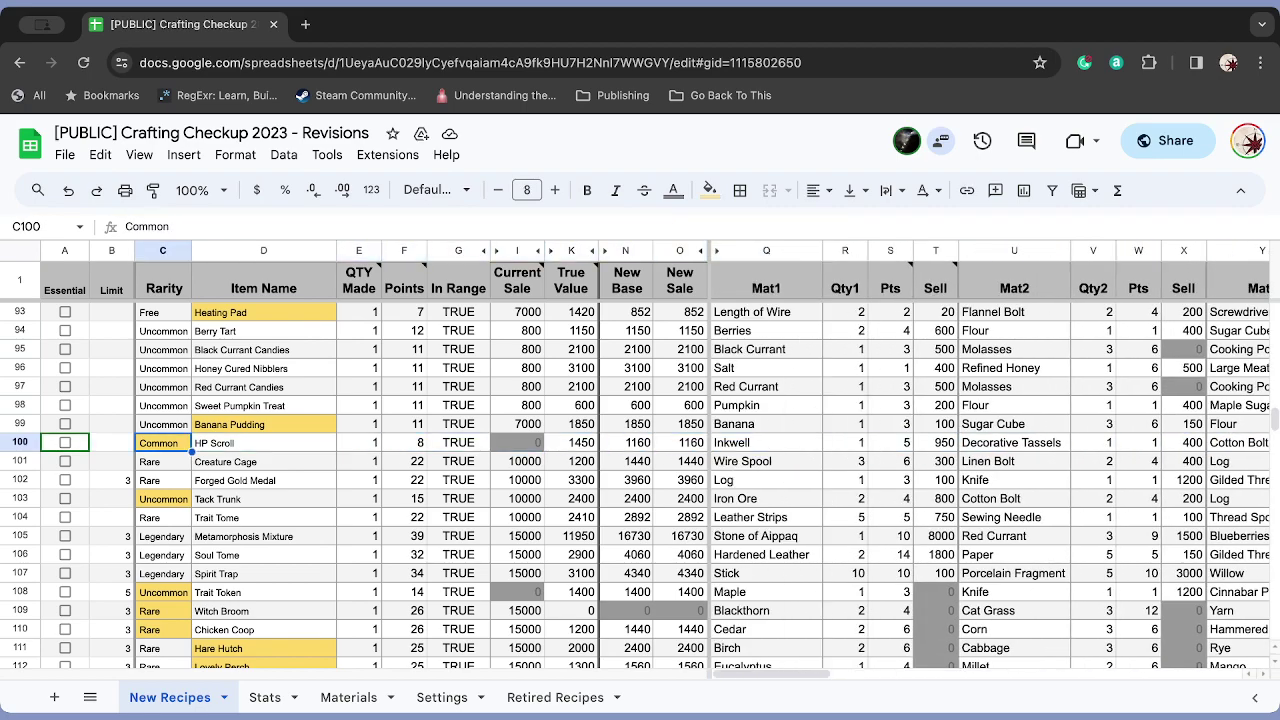
- Recheck the HP Scroll's Points cell and its formula, ending back at its rarity
key("Right")
key("Right")
key("Right")
key("Right")
key("Right")
key("Right")
key("Right")
key("Right")
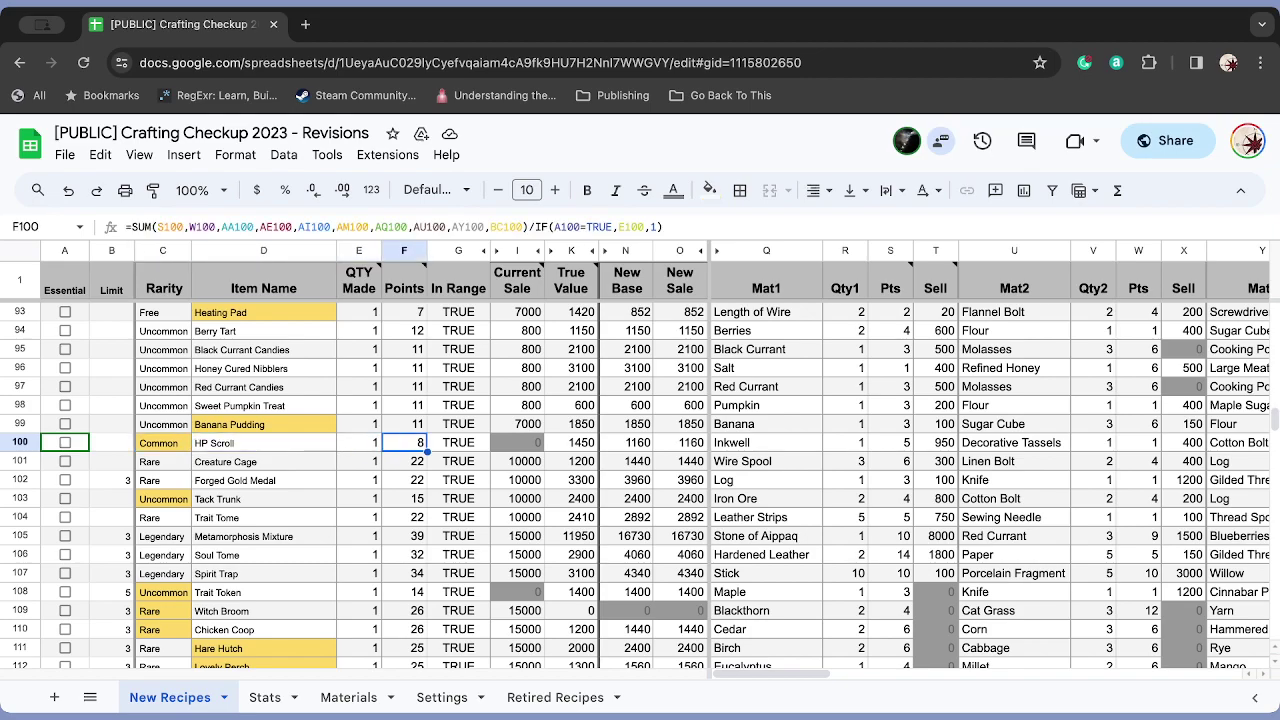
key("Left")
key("Left")
key("Left")
key("Left")
key("Left")
key("Left")
key("Left")
key("Left")
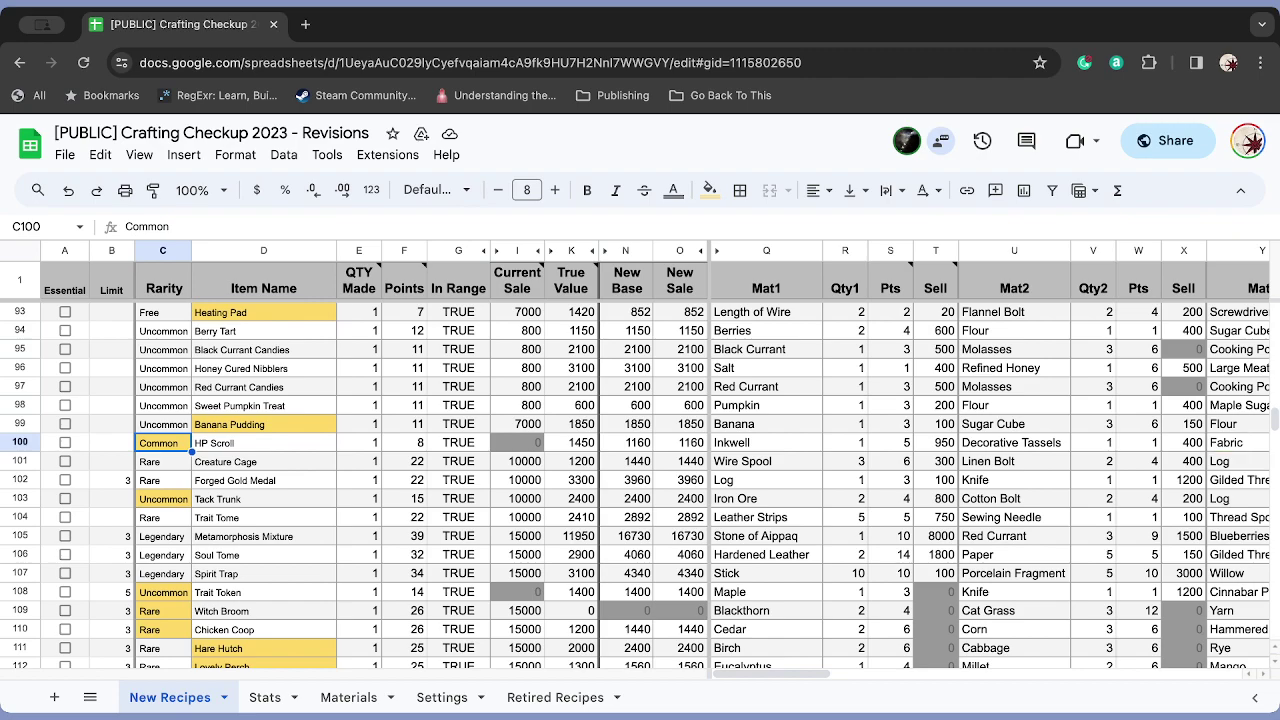
- Move on to the Creature Cage and check its row from the item name to QTY Made
key("Right")
key("Down")
key("Right")
key("Right")
key("Right")
key("Right")
key("Right")
key("Right")
key("Right")
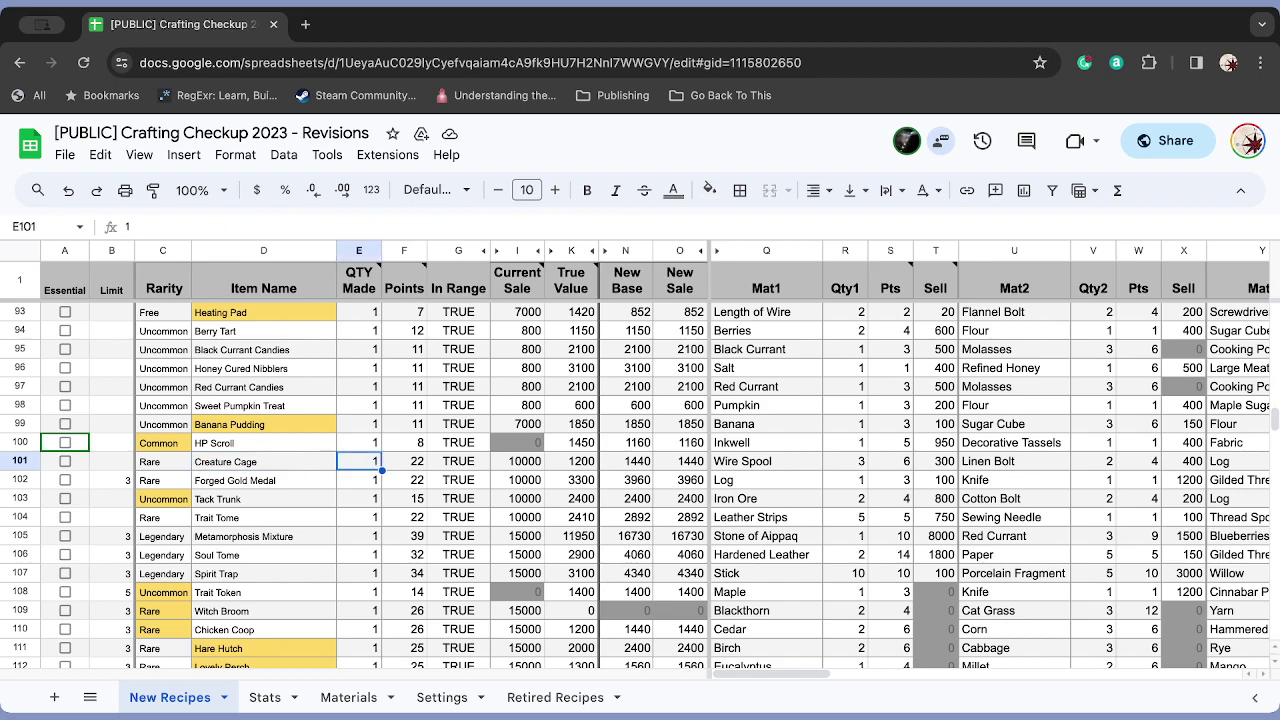
- Check the Creature Cage's row from QTY Made through its sale values and first three materials to the Mat4 quantity
key("Right")
key("Right")
key("Right")
key("Right")
key("Right")
key("Right")
key("Right")
key("Right")
key("Right")
key("Right")
key("Right")
key("Right")
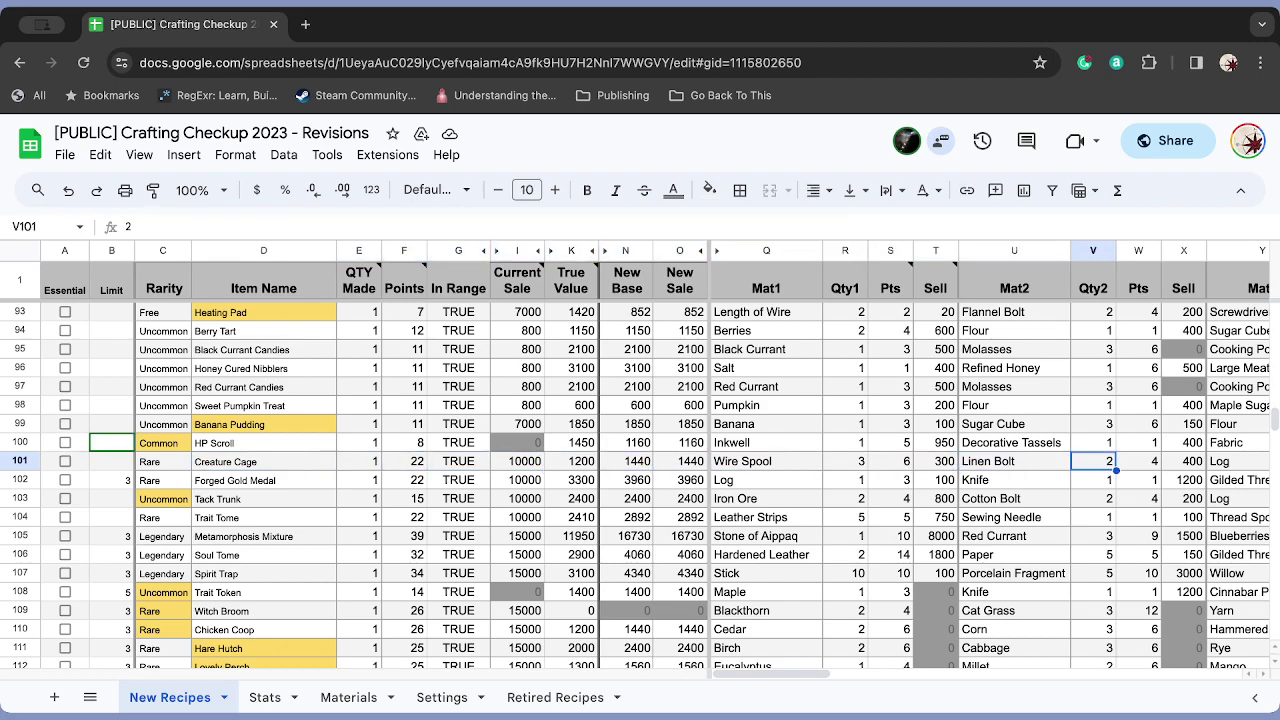
key("Right")
key("Right")
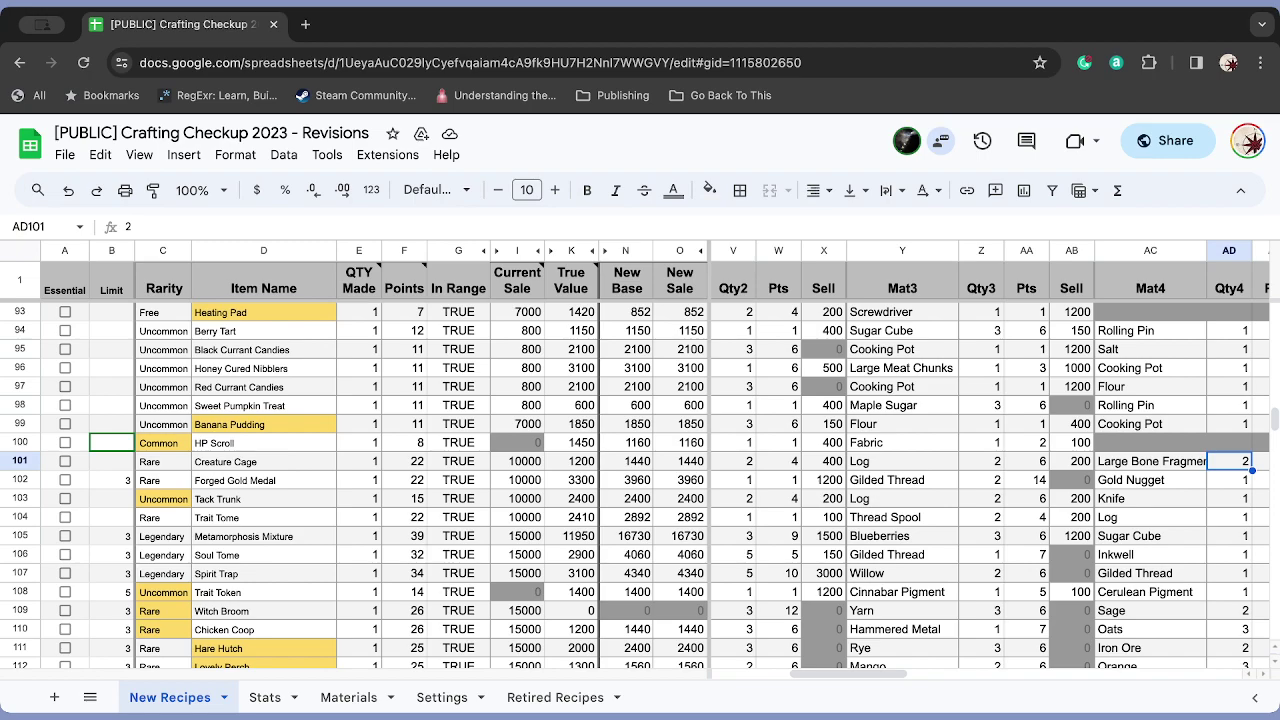
- Return along the Creature Cage's row from the Mat4 quantity over its materials to its new sale values
key("Left")
key("Left")
key("Left")
key("Left")
key("Left")
key("Left")
key("Left")
key("Left")
key("Left")
key("Left")
key("Left")
key("Left")
key("Left")
key("Left")
key("Left")
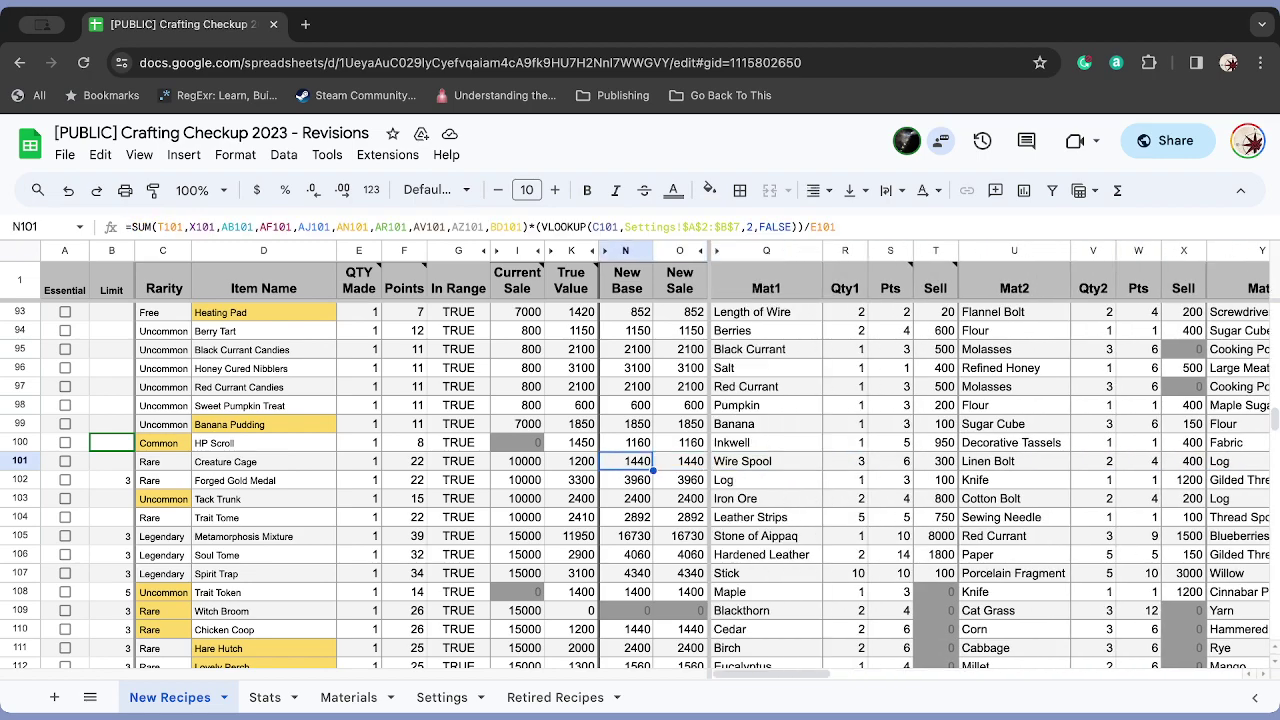
- Move on to the Forged Gold Medal and check its row from New Sale back to its crafting limit
key("Down")
key("Right")
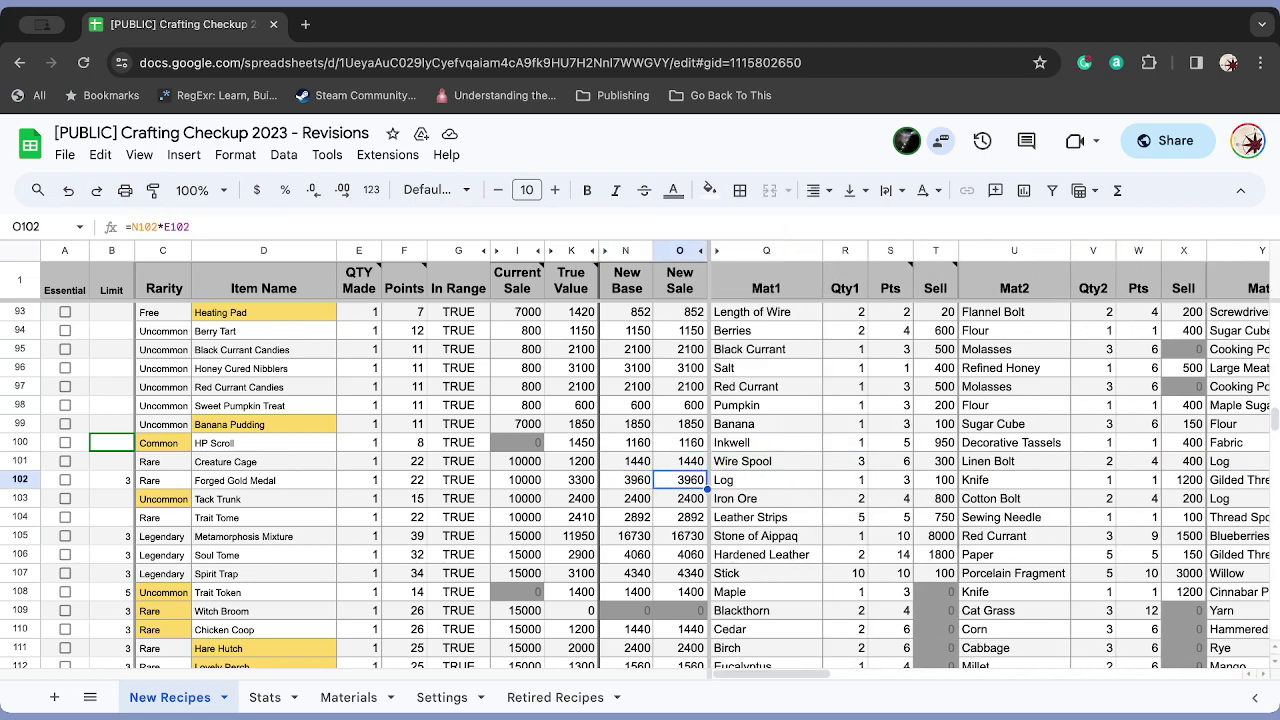
key("Left")
key("Left")
key("Left")
key("Left")
key("Left")
key("Left")
key("Left")
key("Left")
key("Left")
key("Left")
key("Right")
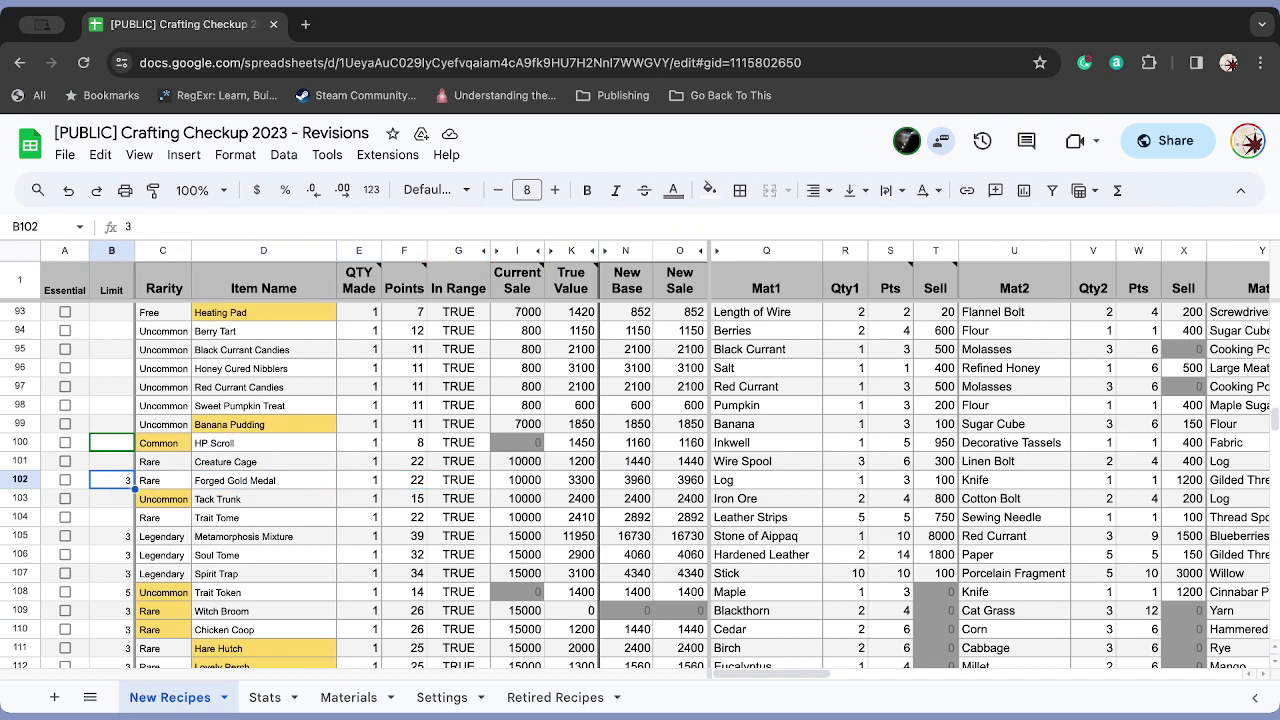
- Check the Forged Gold Medal's row from its limit through points and sale values to Mat1
key("Right")
key("Right")
key("Right")
key("Right")
key("Right")
key("Right")
key("Right")
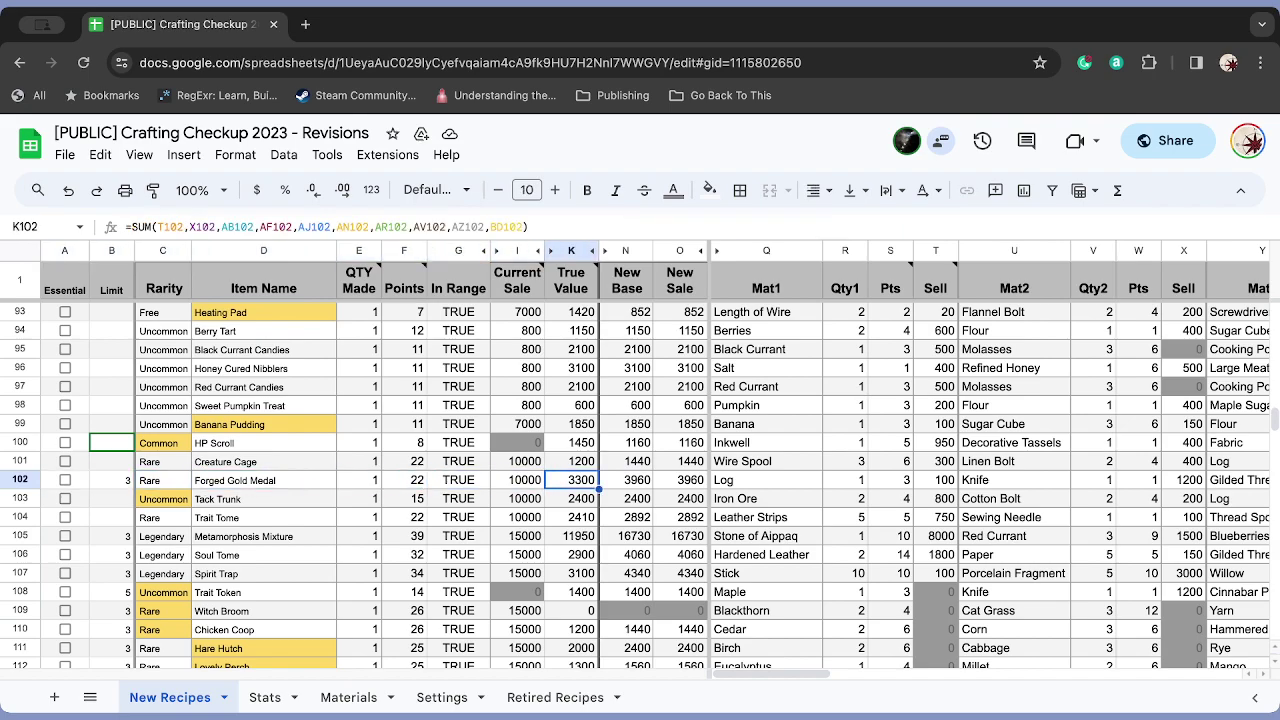
key("Right")
key("Right")
key("Right")
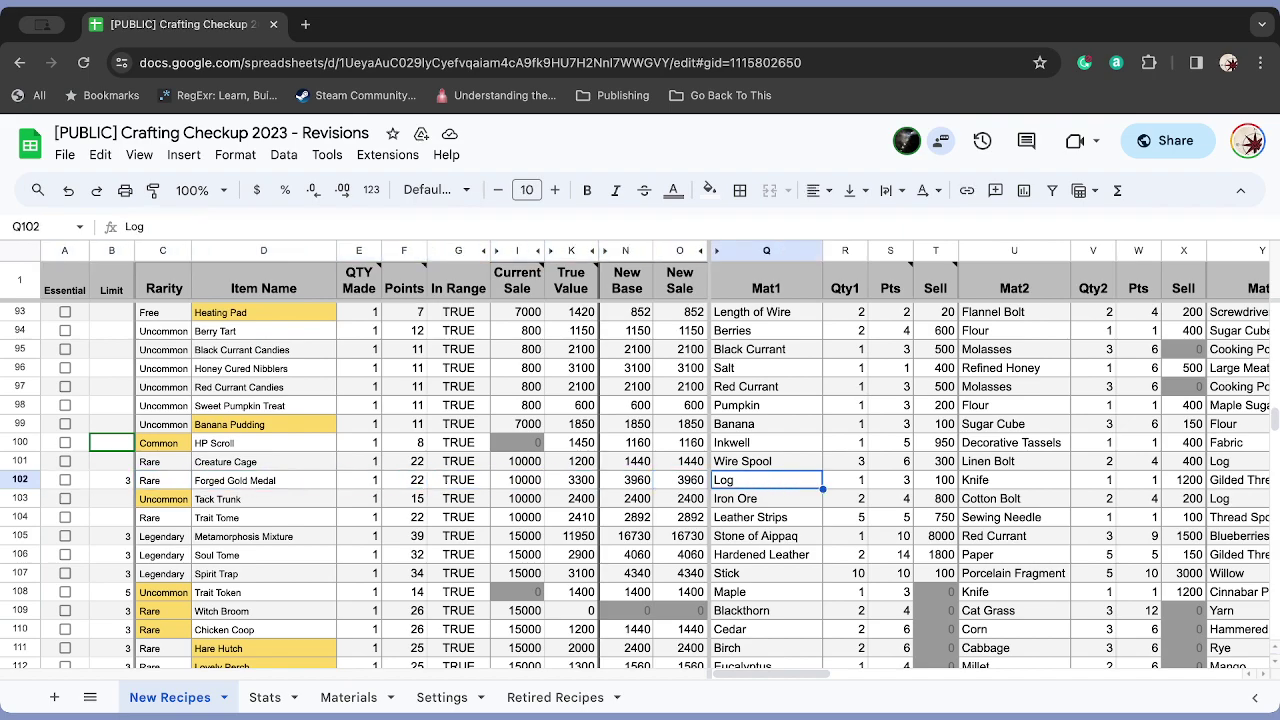
- Check the Forged Gold Medal's materials, quantities and points from Mat1 through to Mat4
key("Right")
key("Right")
key("Right")
key("Right")
key("Right")
key("Right")
key("Right")
key("Right")
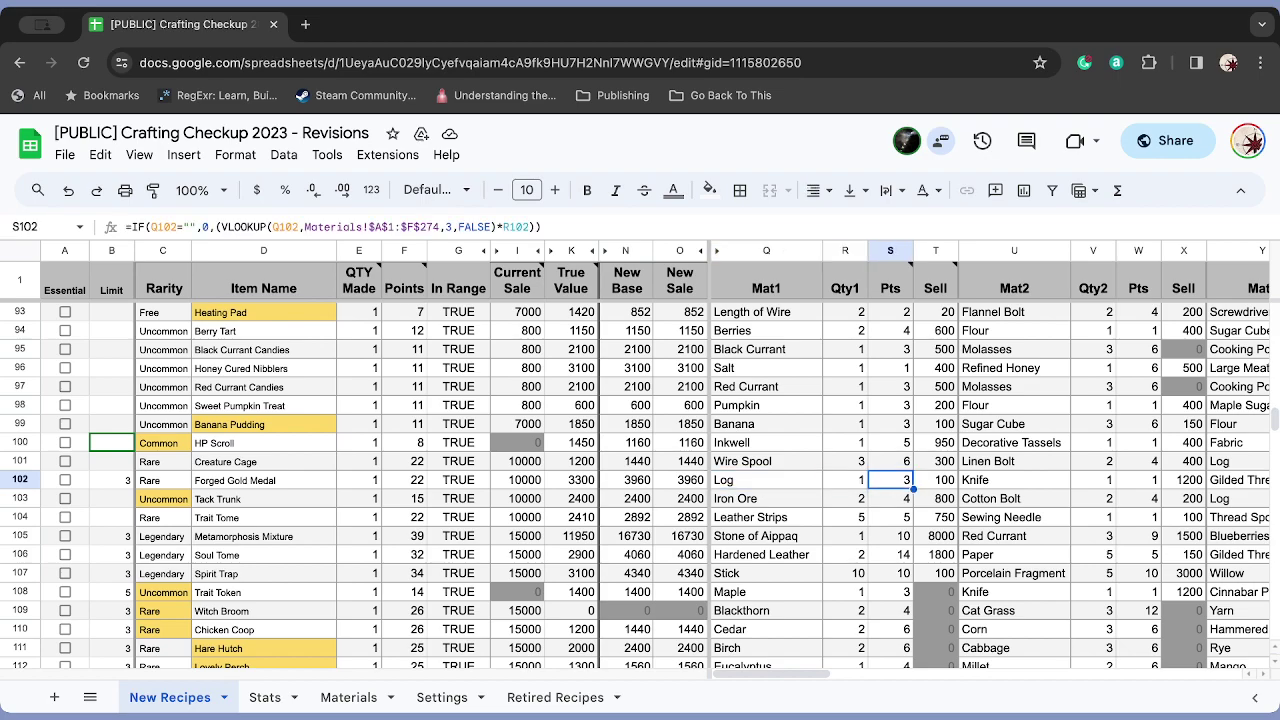
key("Right")
key("Right")
key("Right")
key("Right")
key("Right")
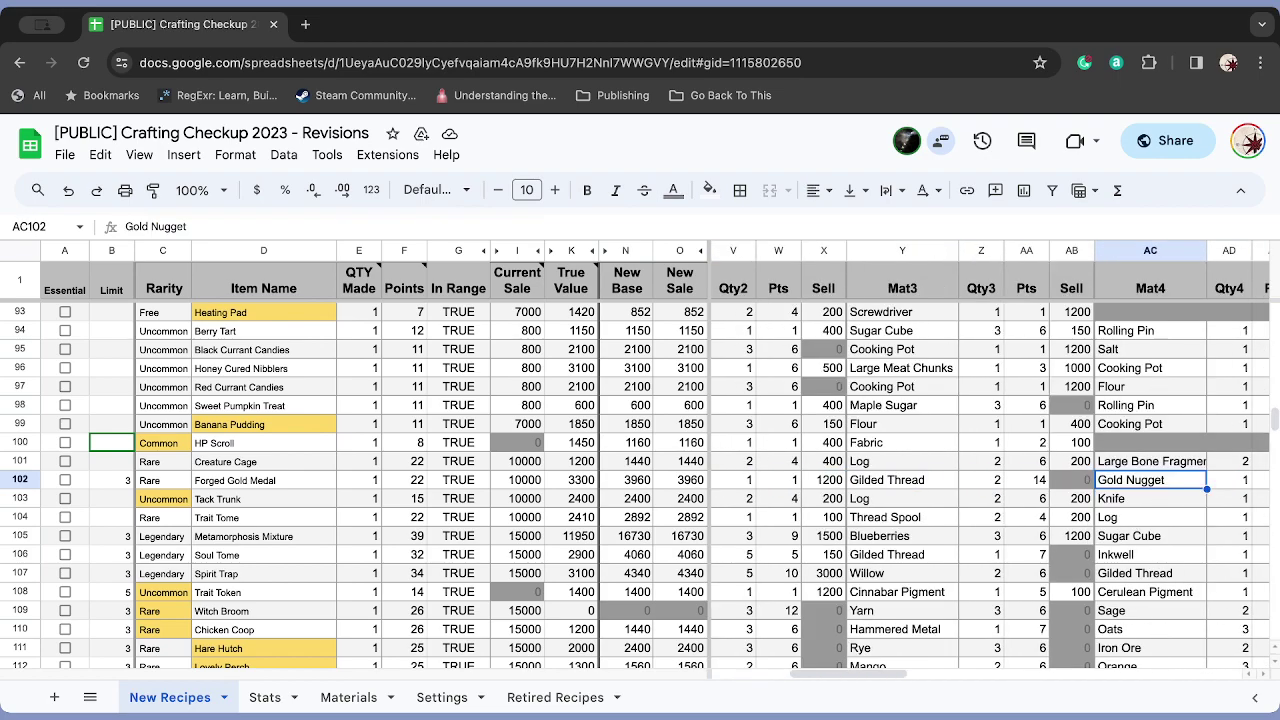
- Recheck the Forged Gold Medal's Gilded Thread quantity and points against its Mat4 entry
key("Left")
key("Left")
key("Left")
key("Left")
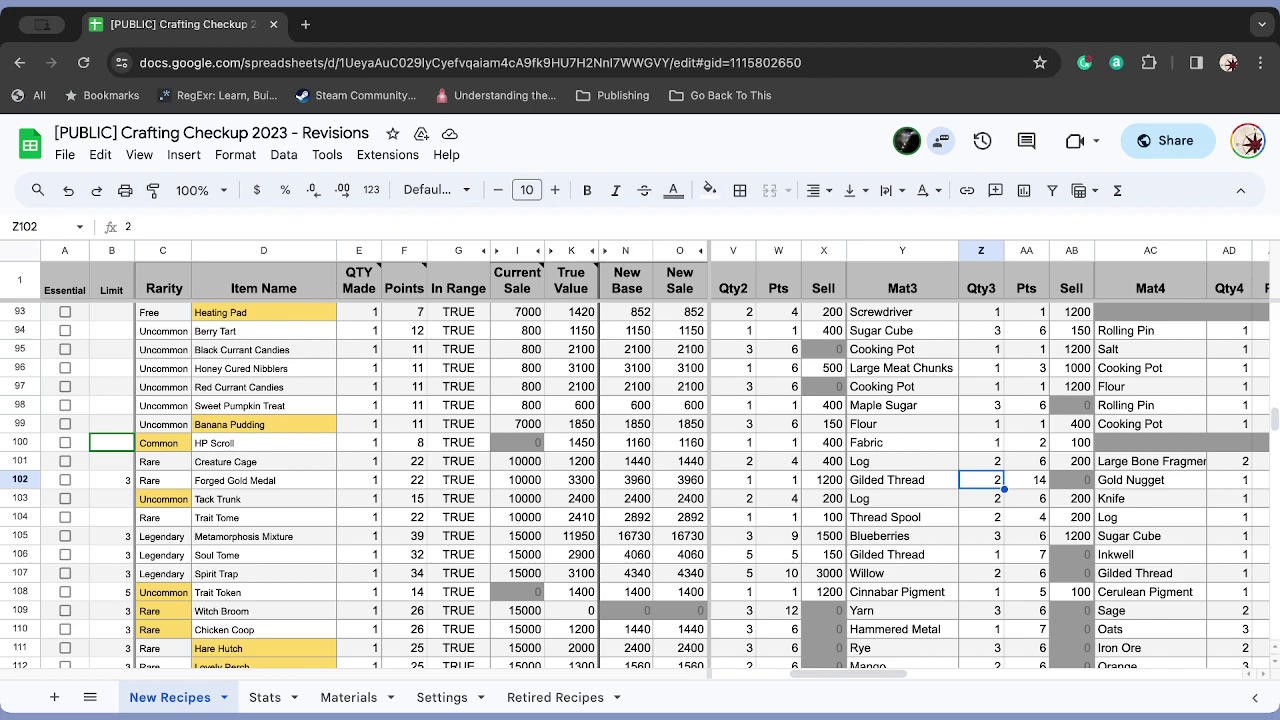
key("Right")
key("Right")
key("Right")
key("Right")
key("Right")
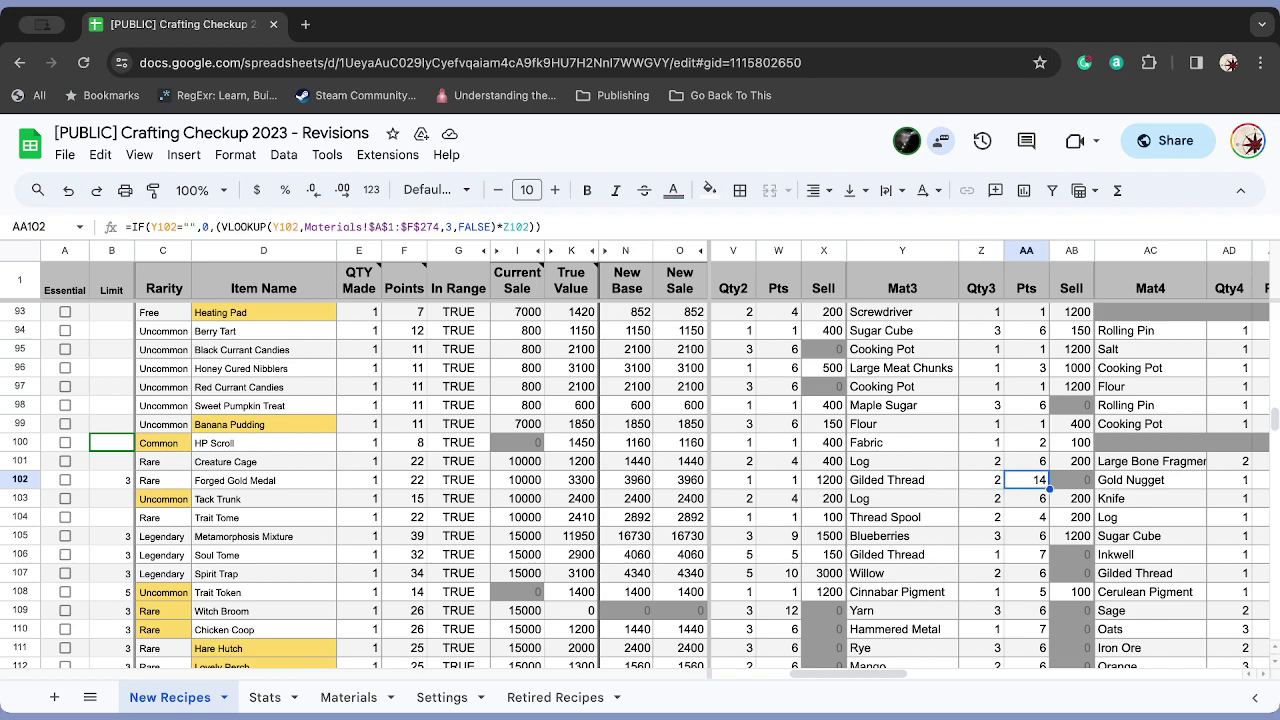
- Return along the Forged Gold Medal's row from the Mat3 and Mat4 points to its rarity and limit
key("Left")
key("Left")
key("Left")
key("Left")
key("Left")
key("Left")
key("Left")
key("Left")
key("Left")
key("Left")
key("Left")
key("Left")
key("Left")
key("Left")
key("Left")
key("Left")
key("Left")
key("Left")
key("Left")
key("Left")
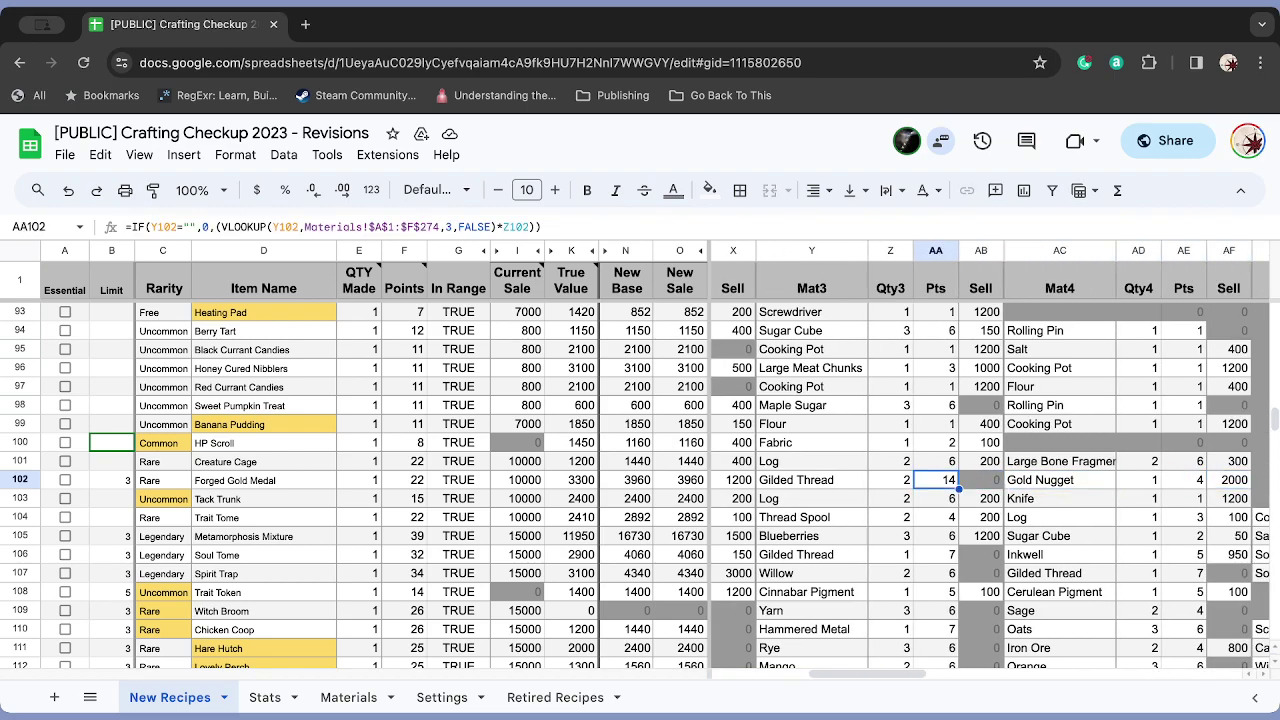
key("Left")
key("Left")
key("Left")
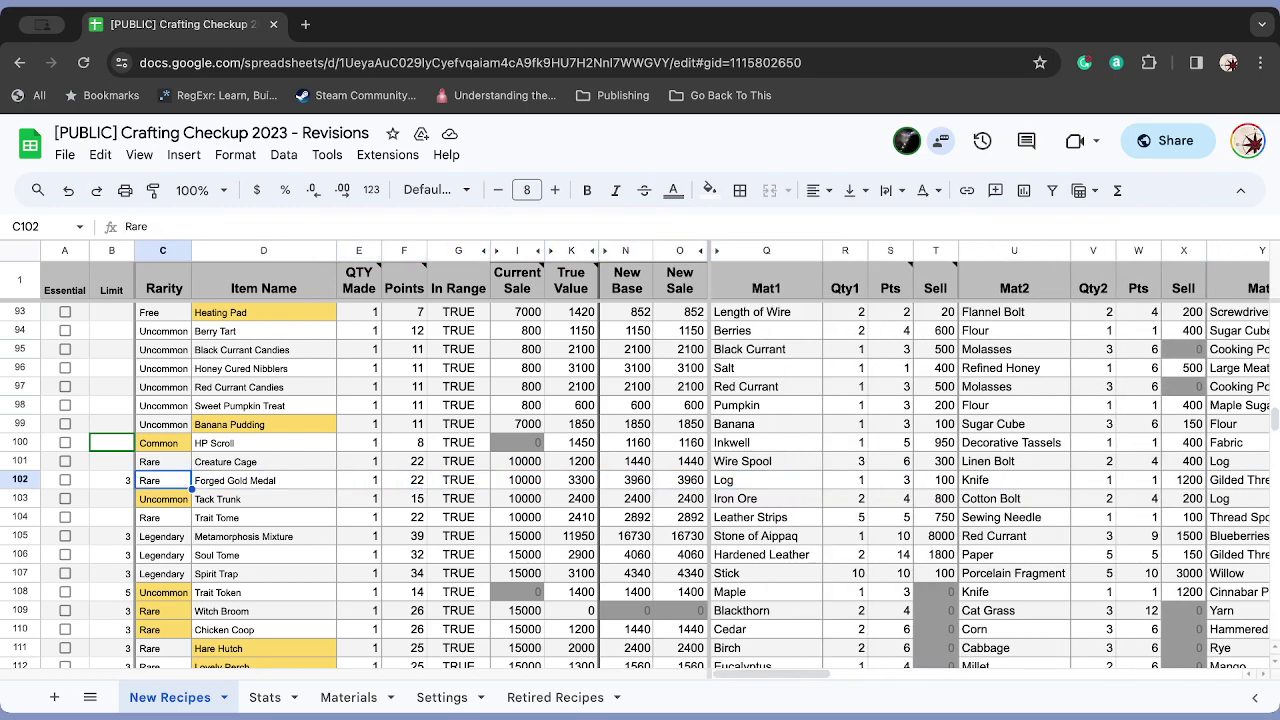
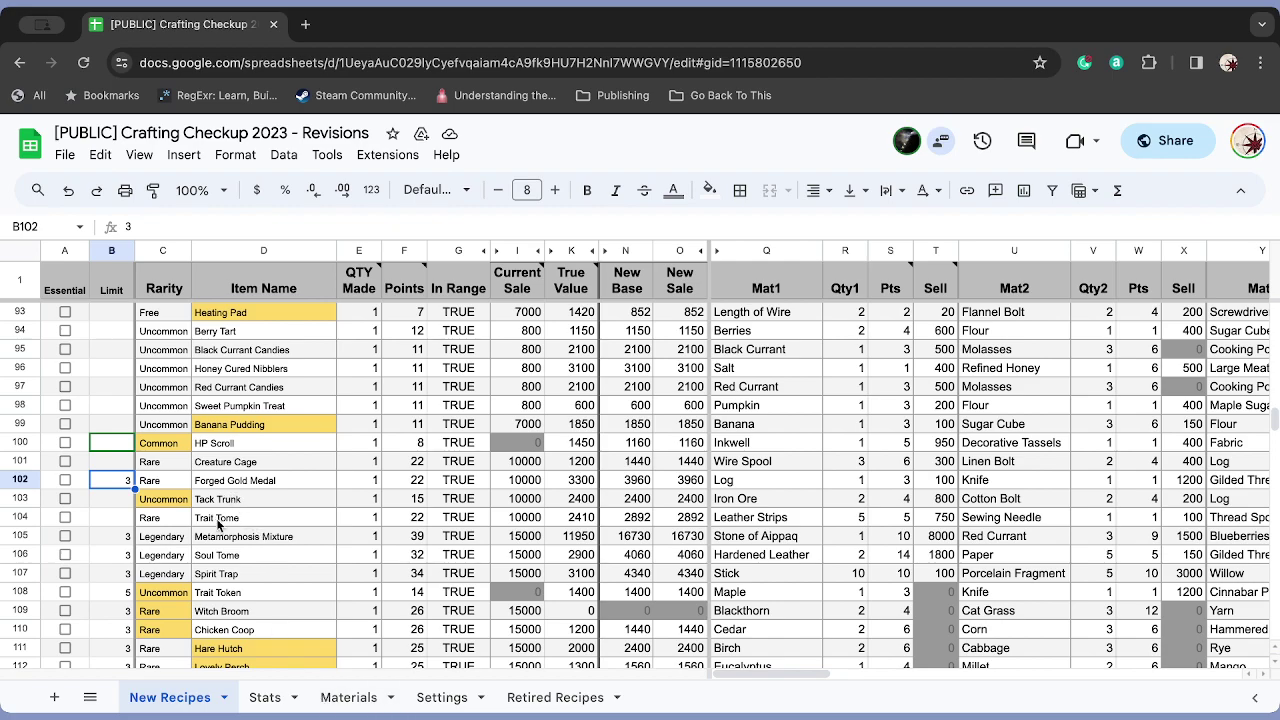
- Go to the Trait Token's rarity and check its row through points and sale values to the Mat1 quantity
left_click(157, 590)
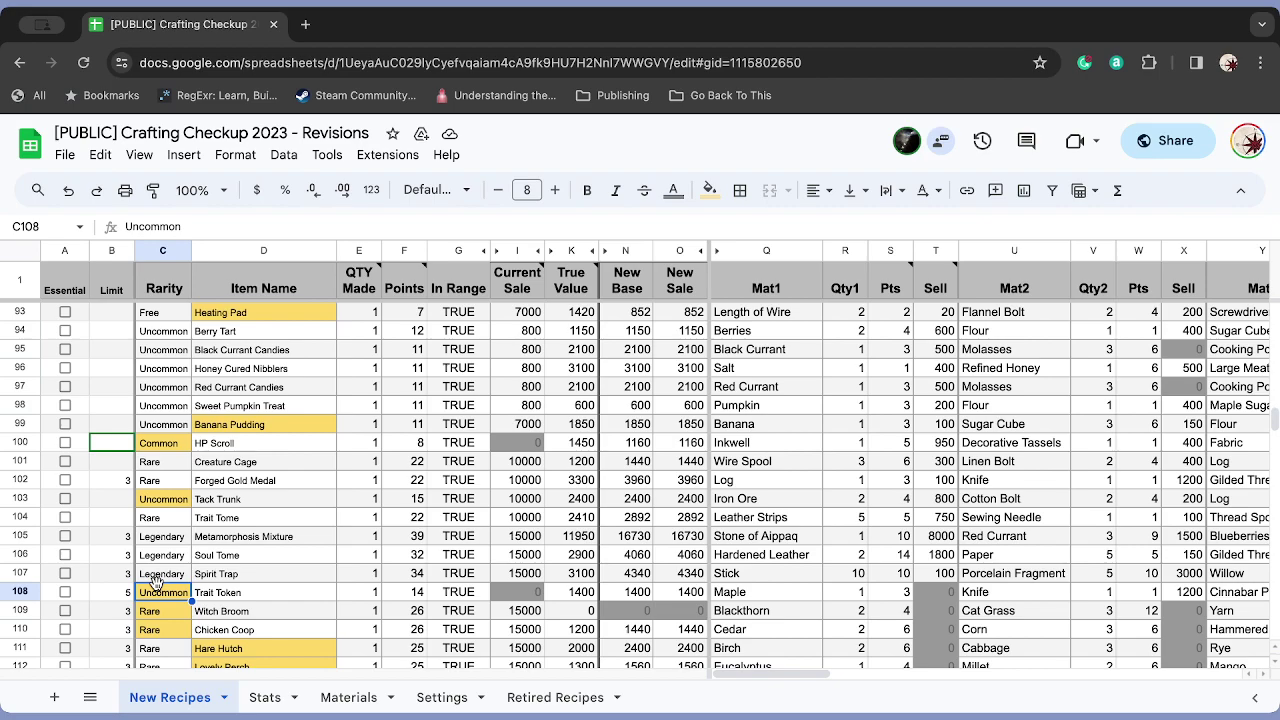
key("Right")
key("Right")
key("Right")
key("Right")
key("Right")
key("Right")
key("Right")
key("Right")
key("Right")
key("Right")
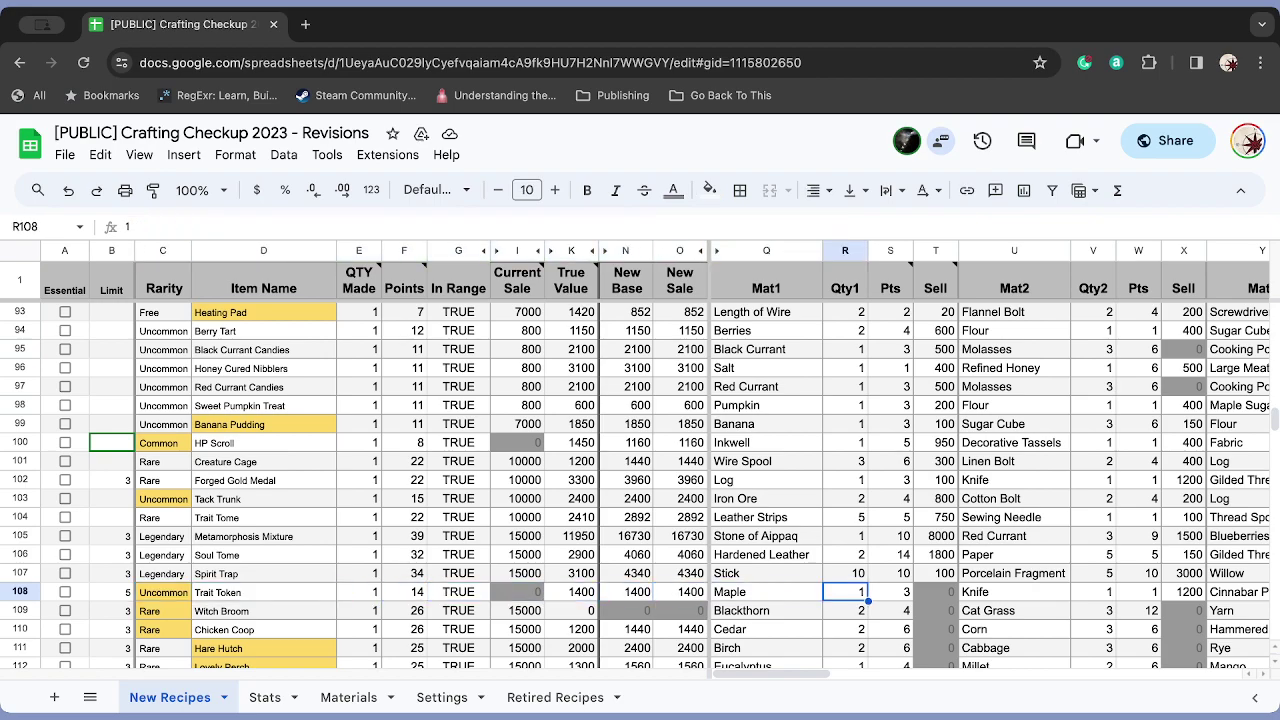
- Check the Trait Token's materials from the Mat1 points through to the Mat4 sell value
key("Right")
key("Right")
key("Right")
key("Right")
key("Right")
key("Right")
key("Right")
key("Right")
key("Right")
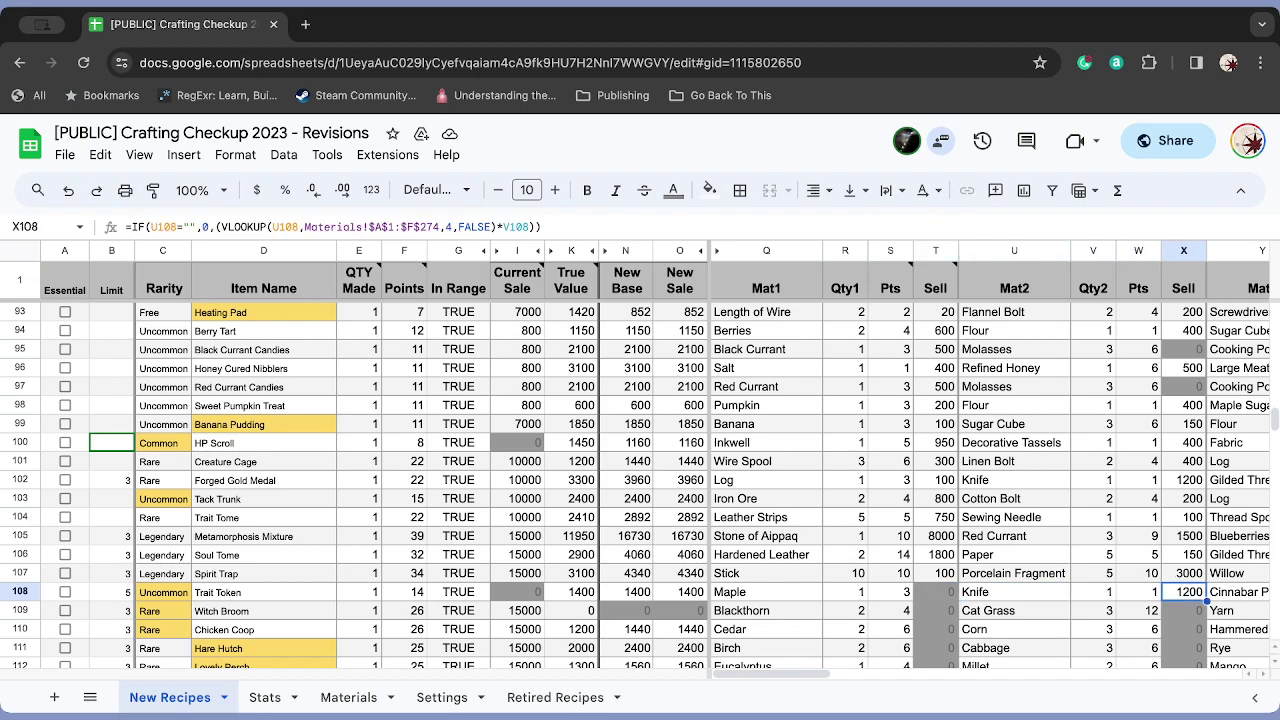
key("Right")
key("Right")
key("Right")
key("Right")
key("Right")
key("Right")
key("Right")
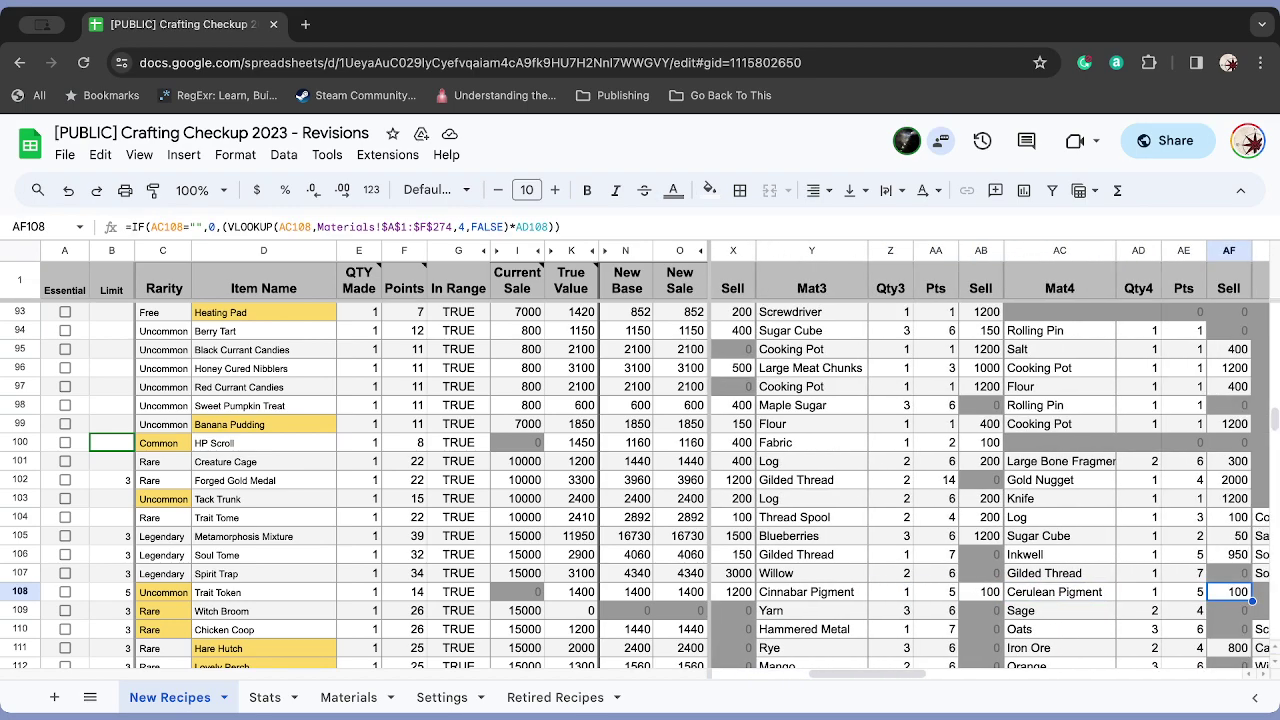
- Return along the Trait Token's row from the Mat4 sell value to its Points cell and formula
key("Left")
key("Left")
key("Left")
key("Left")
key("Left")
key("Left")
key("Left")
key("Left")
key("Left")
key("Left")
key("Left")
key("Left")
key("Left")
key("Left")
key("Left")
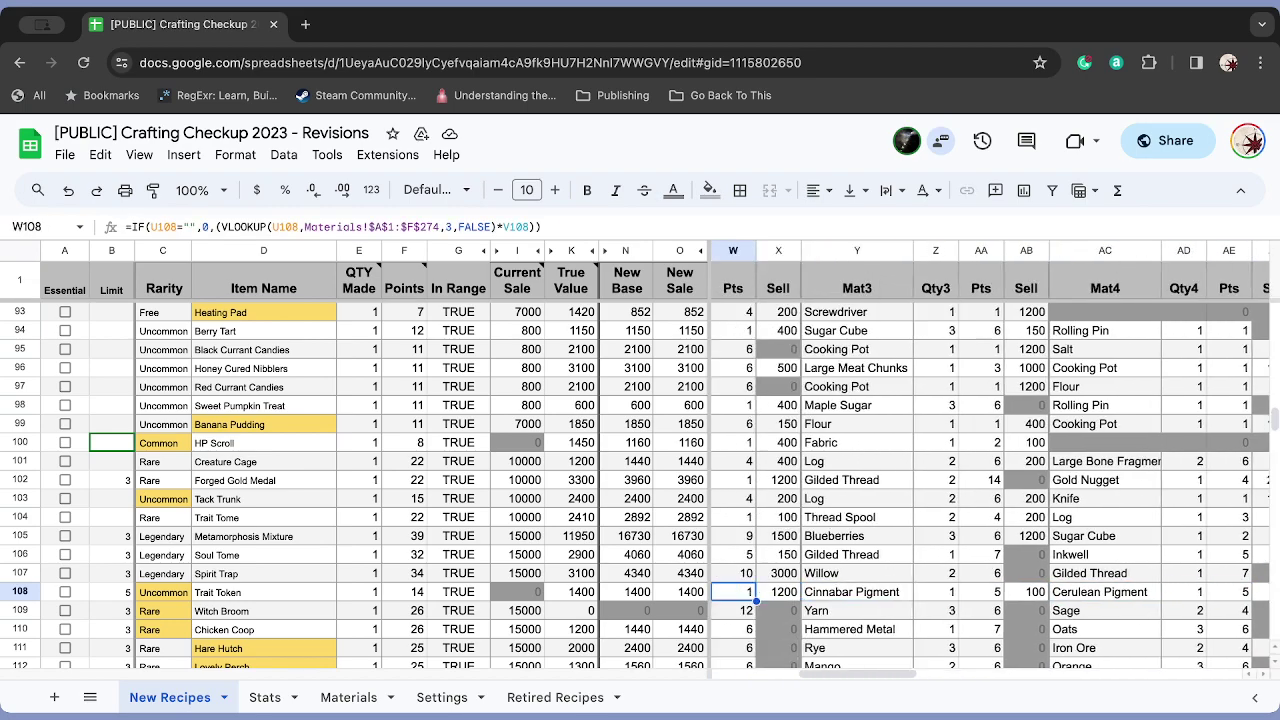
key("Left")
key("Left")
key("Left")
key("Left")
key("Left")
key("Left")
key("Left")
key("Left")
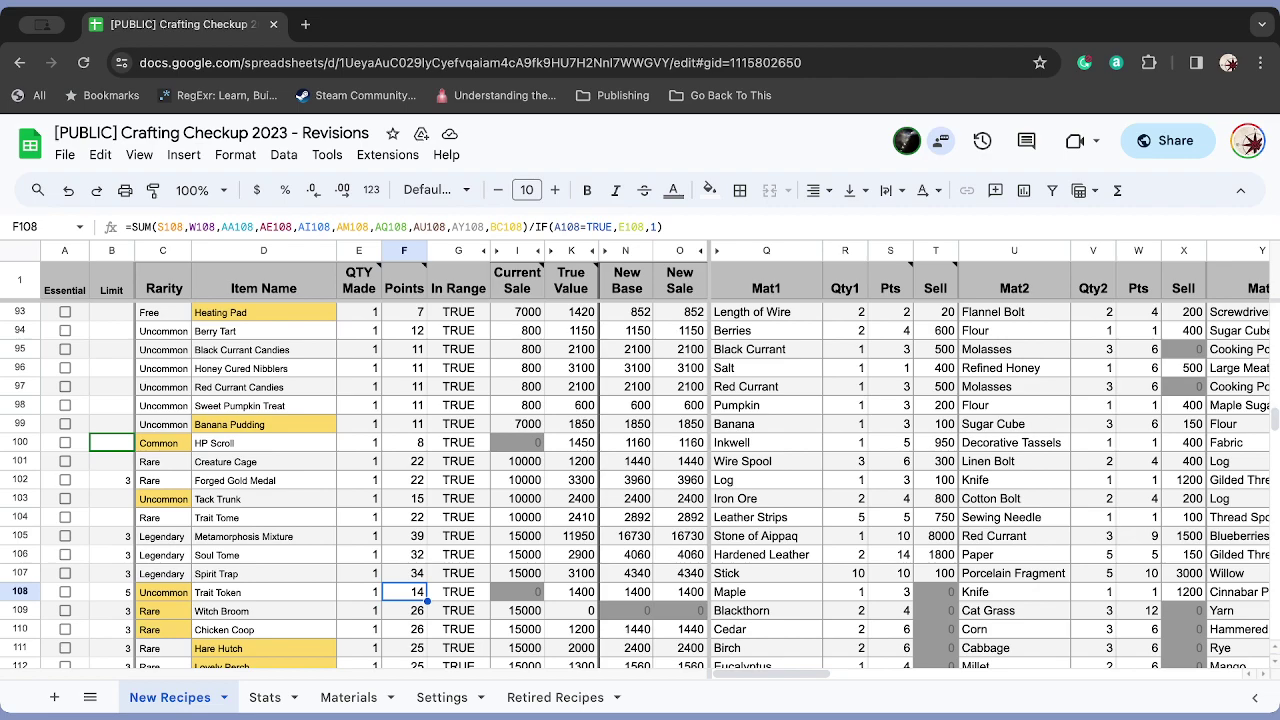
- Check the Trait Token's row from its points over its rarity to its crafting limit
key("Left")
key("Left")
key("Left")
key("Left")
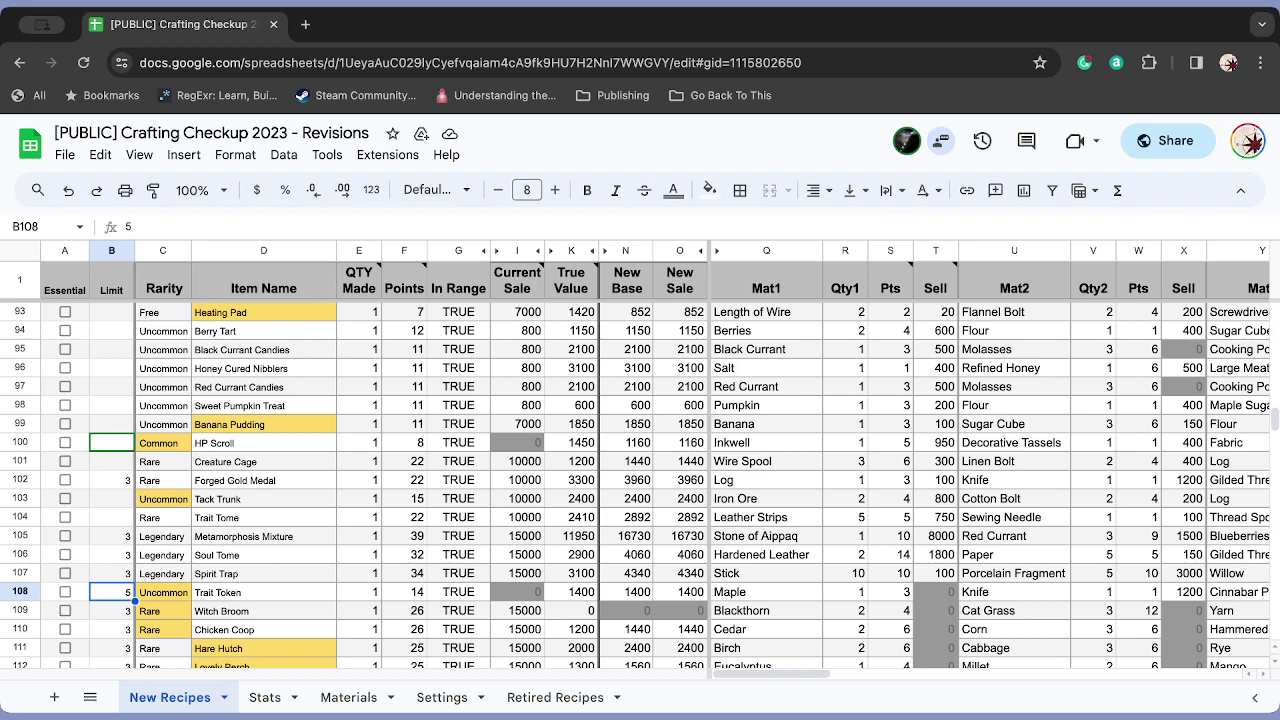
- Go up from the Trait Token to the Metamorphosis Mixture and check its item name, rarity and limit
key("Right")
key("Right")
key("Up")
key("Up")
key("Up")
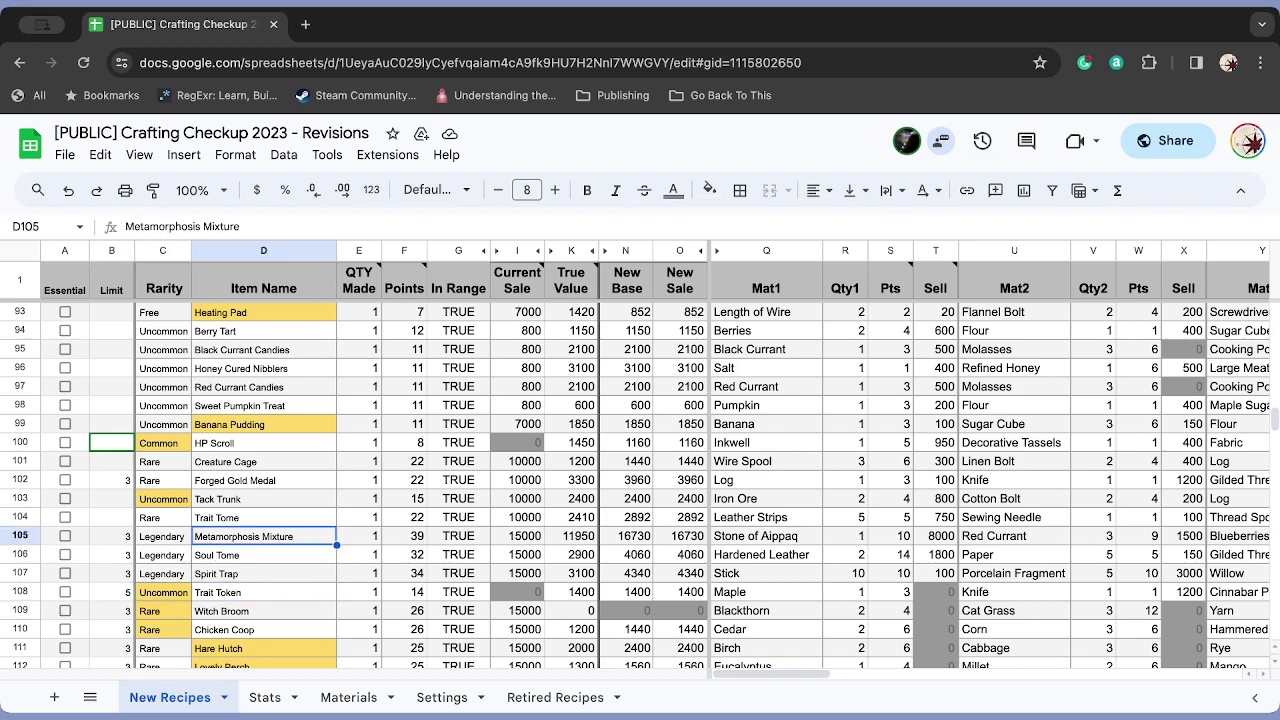
key("Left")
key("Left")
- Compare the crafting limits of the Metamorphosis Mixture, Soul Tome and Spirit Trap with the Trait Token's limit
key("Down")
key("Down")
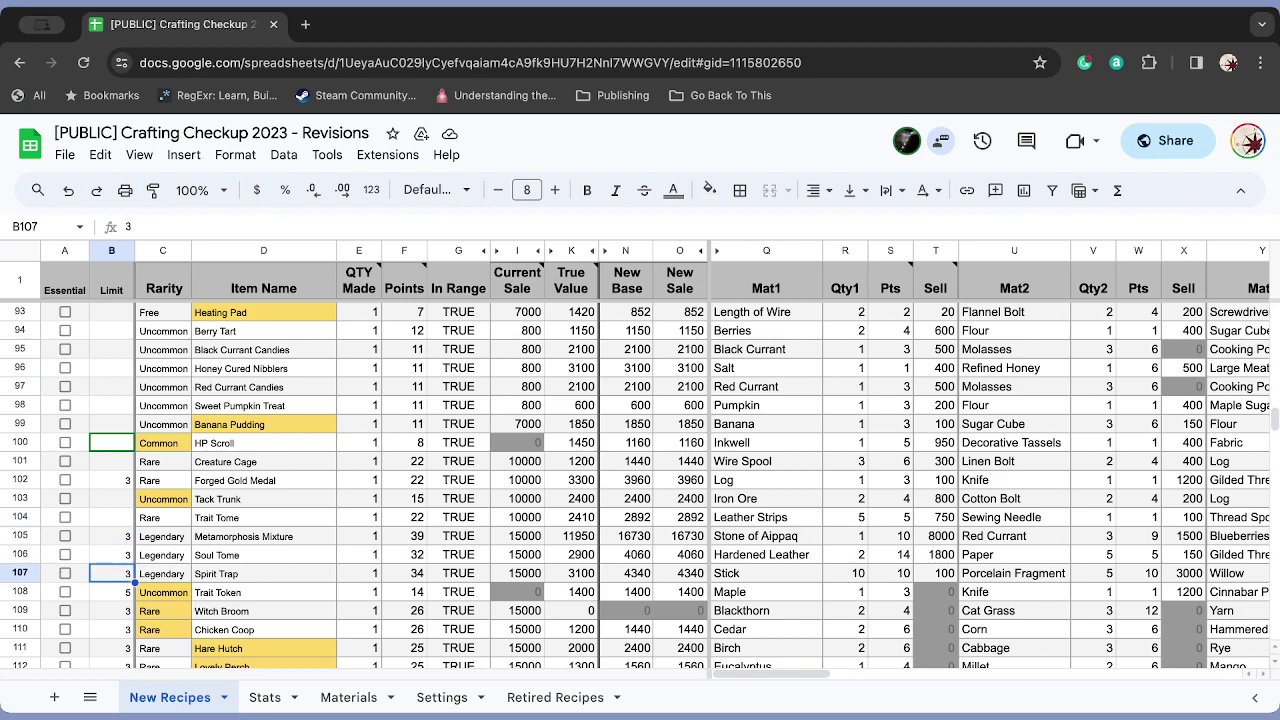
key("Up")
key("Up")
key("Down")
key("Down")
key("Up")
key("Up")
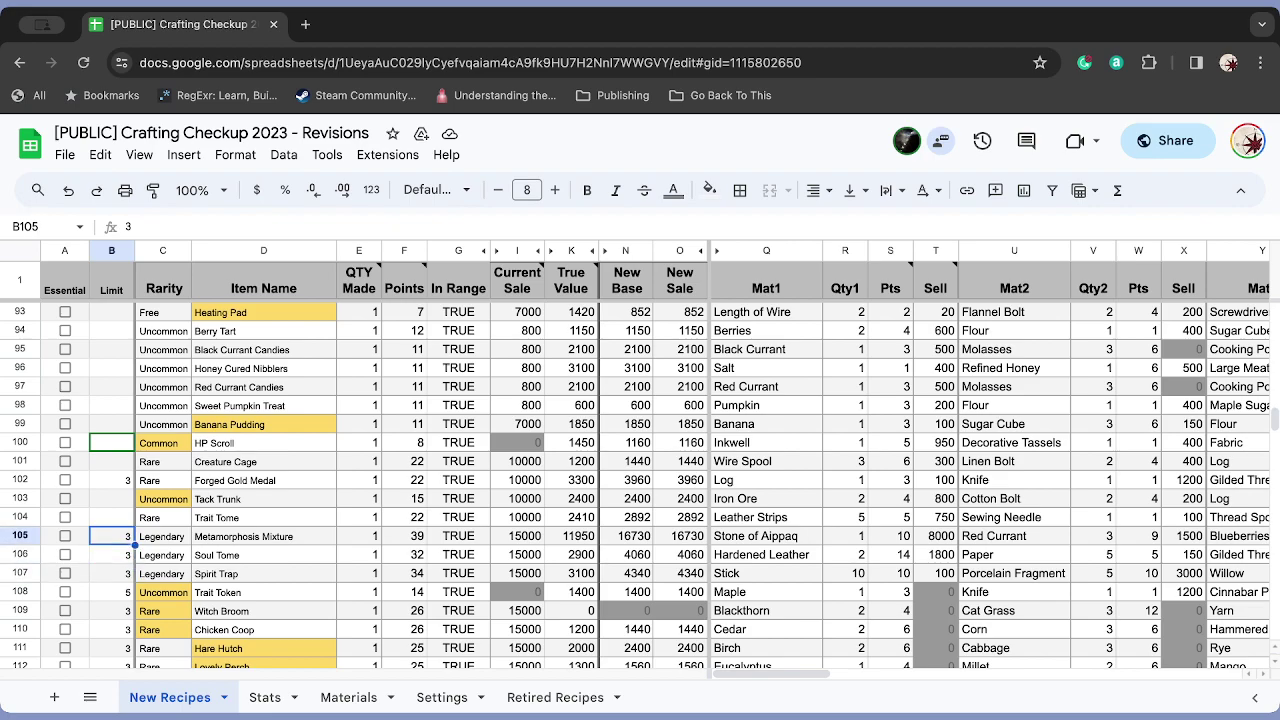
key("Down")
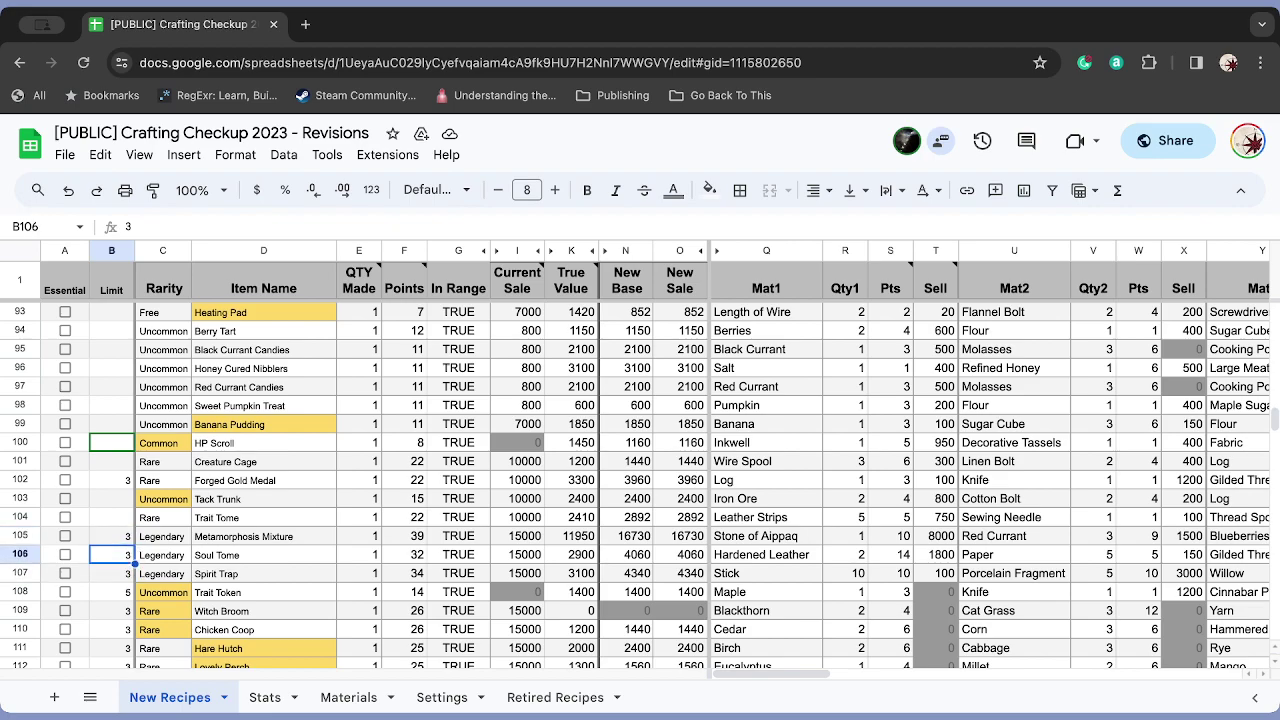
key("Down")
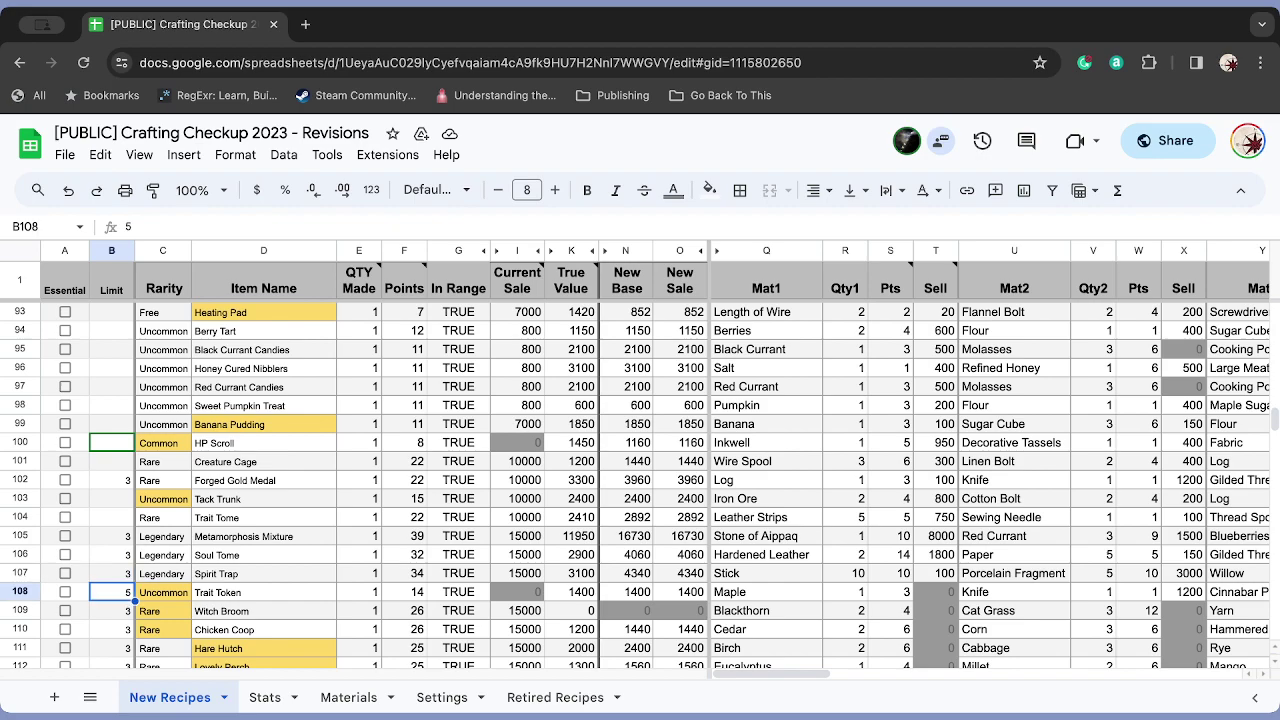
- Go through the Soul Tome's row from its limit across its materials to the fifth one, Soul Pool Water
key("Up")
key("Right")
key("Right")
key("Right")
key("Right")
key("Right")
key("Right")
key("Right")
key("Right")
key("Right")
key("Right")
key("Right")
key("Right")
key("Right")
key("Right")
key("Right")
key("Right")
key("Right")
key("Right")
key("Right")
key("Right")
key("Right")
key("Right")
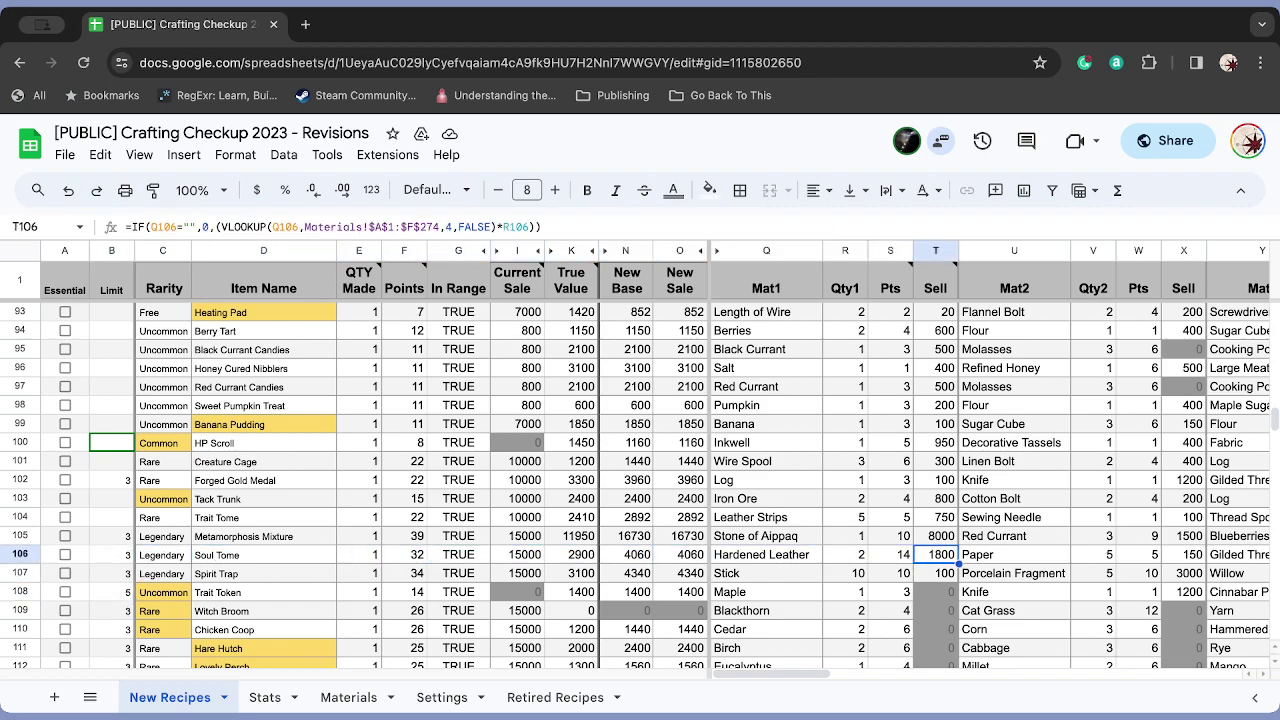
key("Right")
key("Right")
key("Right")
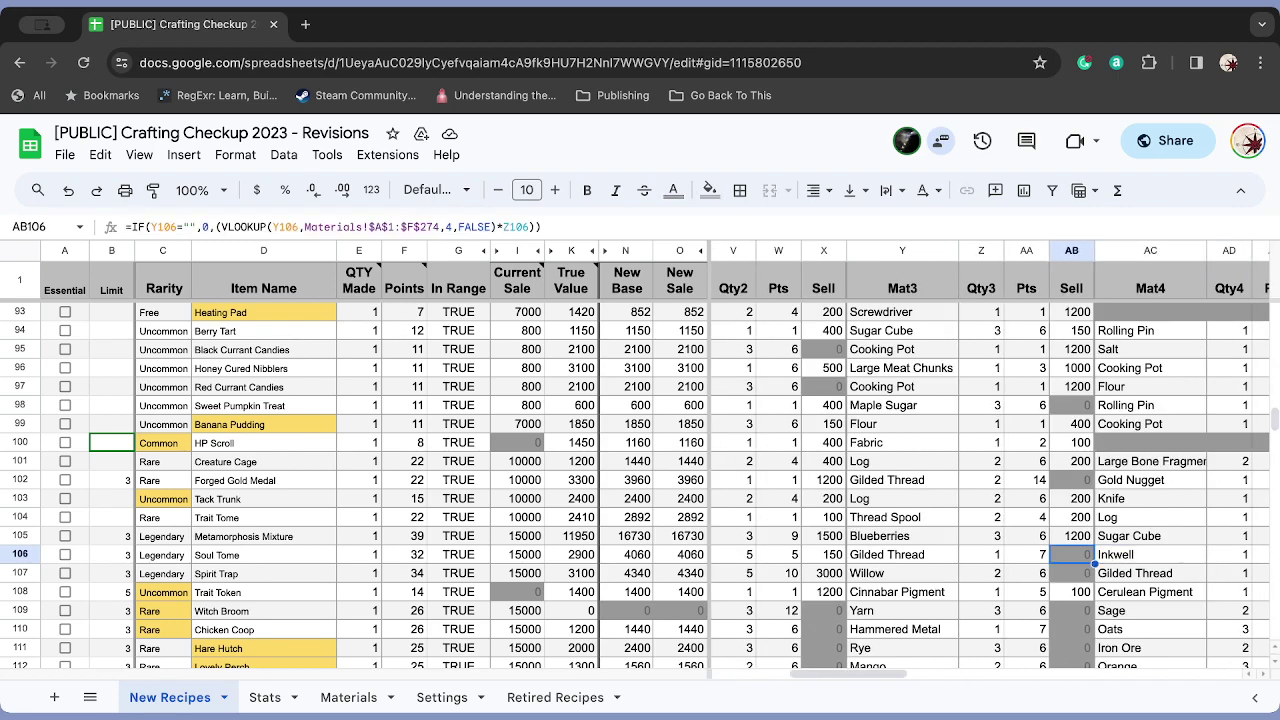
key("Right")
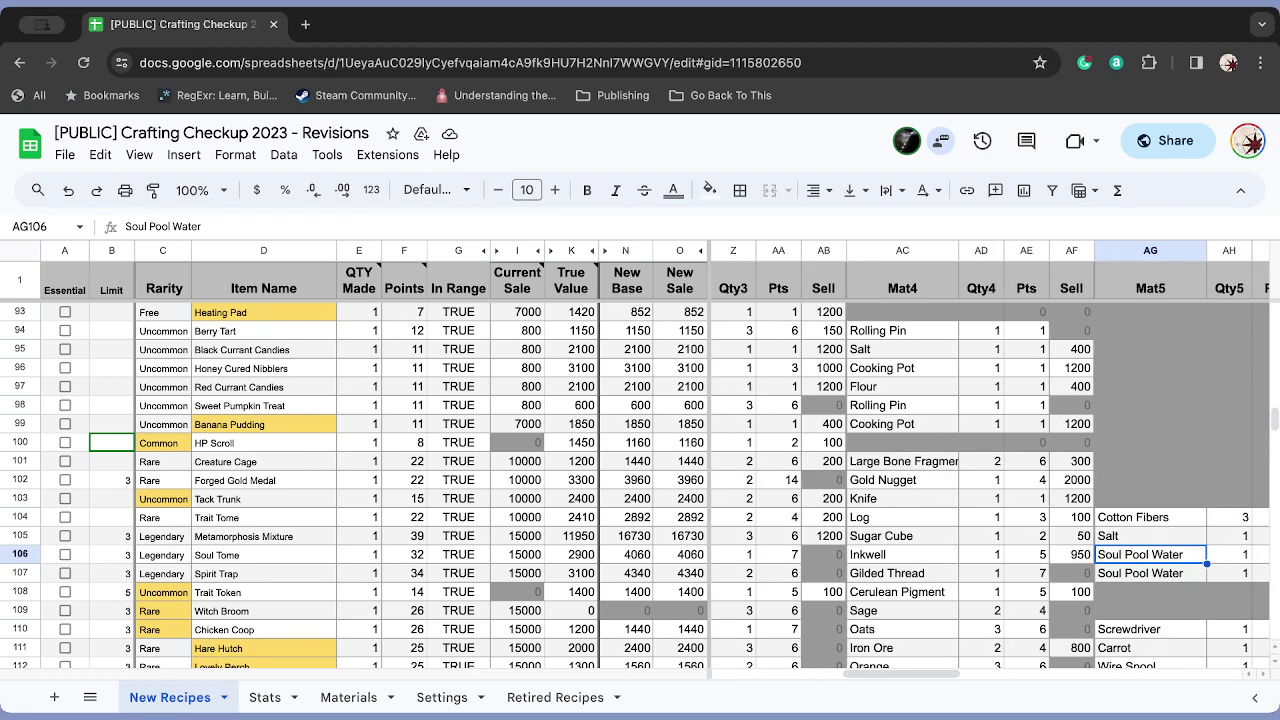
key("Right")
- Go back along the Soul Tome's row from Mat5 to the Mat3 sell value and its formula
key("Left")
key("Left")
key("Left")
key("Left")
key("Left")
key("Left")
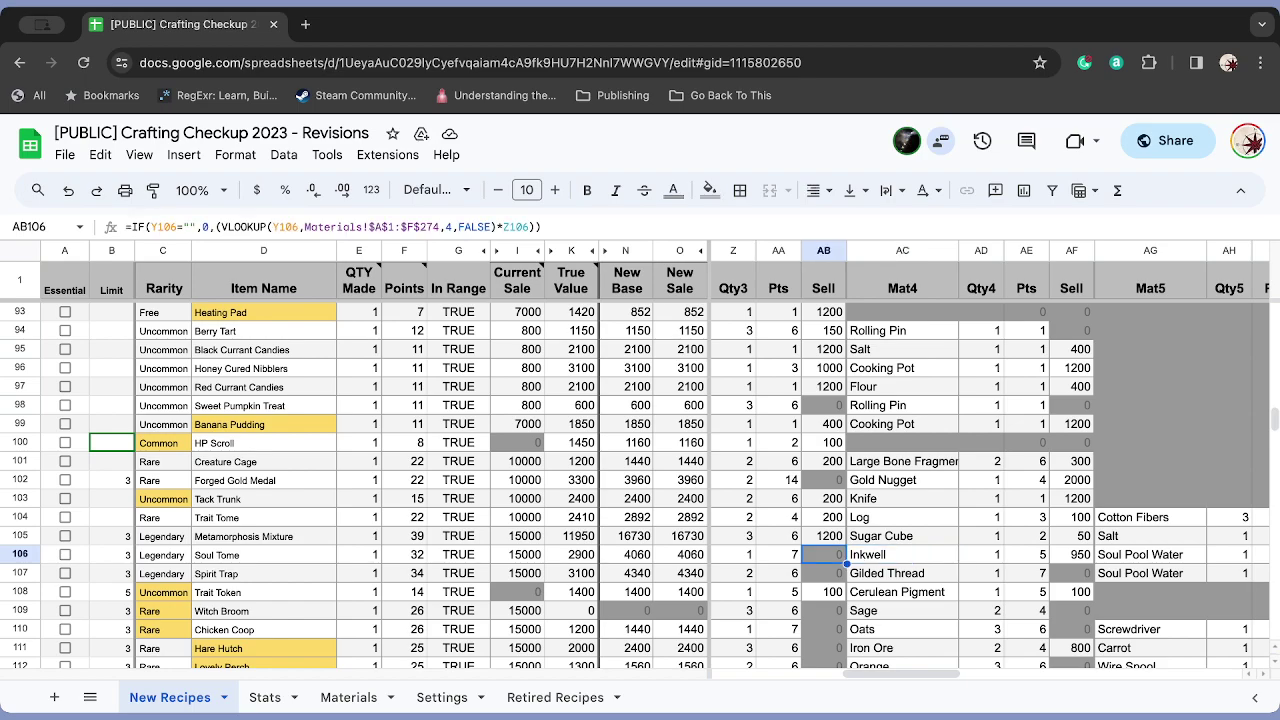
- Check the Spirit Trap's row from its fourth material back to the Mat1 sell value
key("Down")
key("Right")
key("Left")
key("Left")
key("Left")
key("Left")
key("Left")
key("Left")
key("Left")
key("Left")
key("Left")
key("Left")
key("Left")
key("Left")
key("Left")
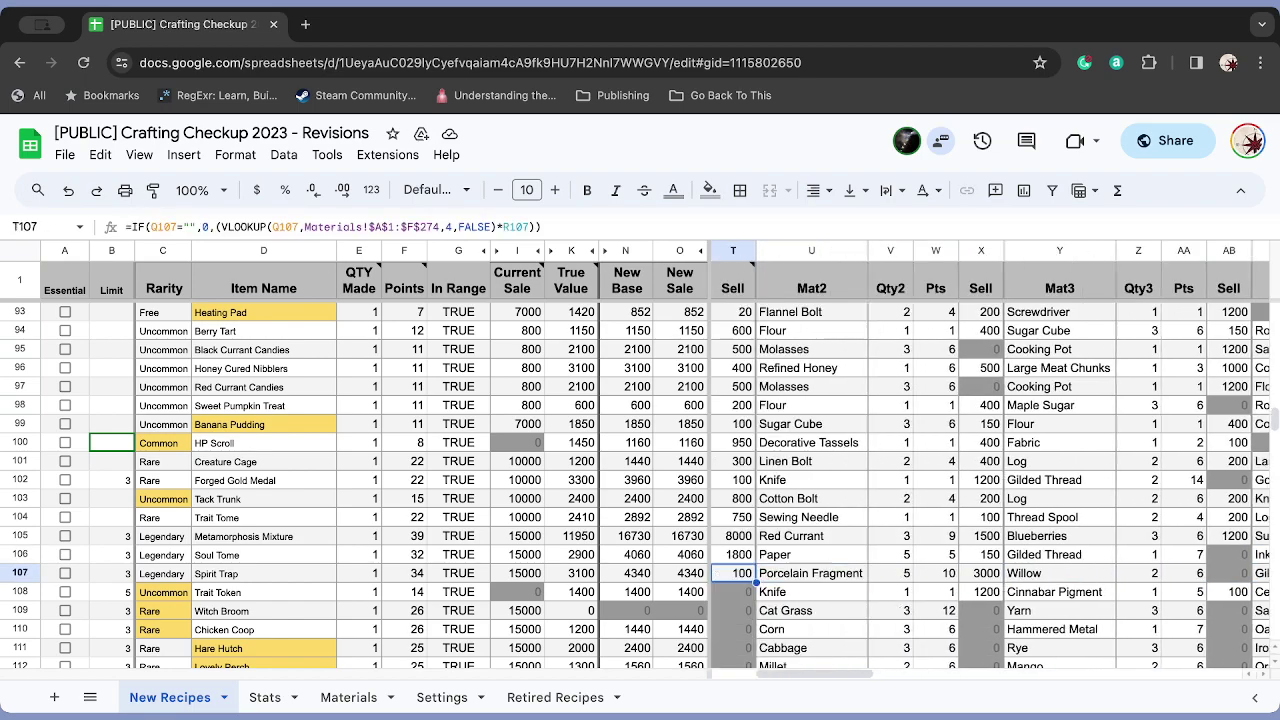
- Check the Spirit Trap's Mat1 quantity and the Soul Tome's first material, Hardened Leather
key("Right")
key("Right")
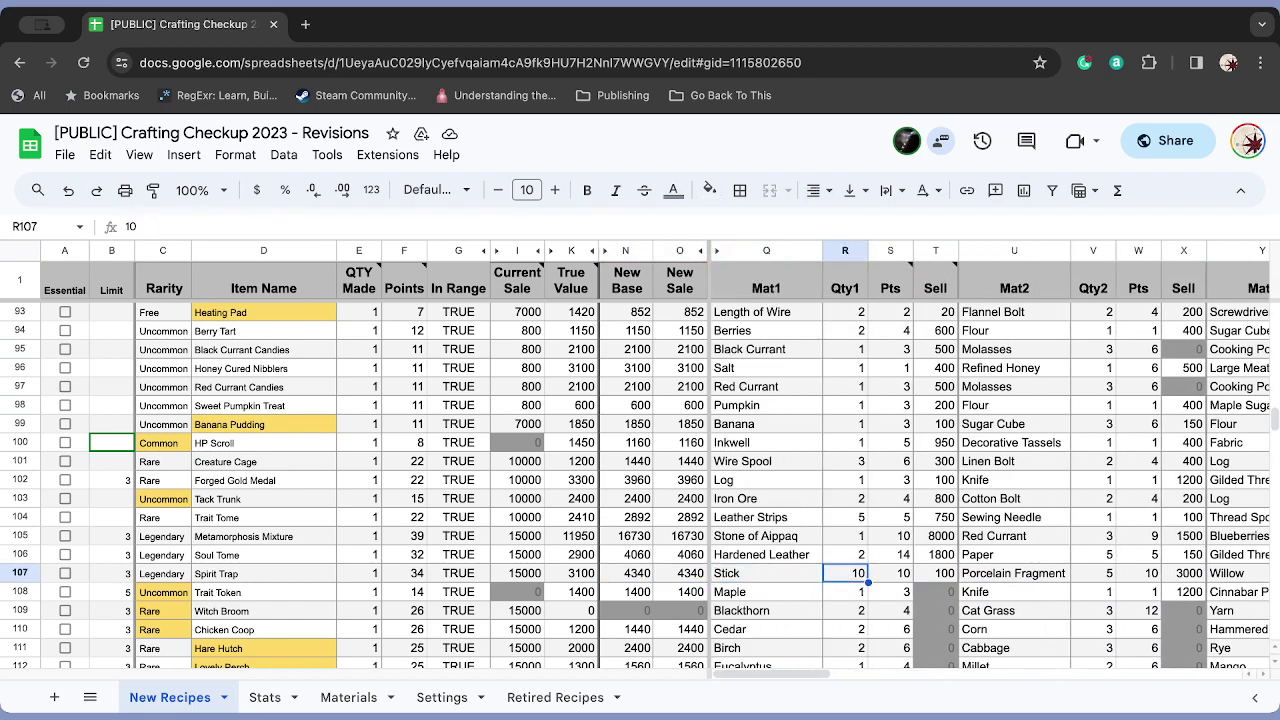
key("Up")
key("Left")
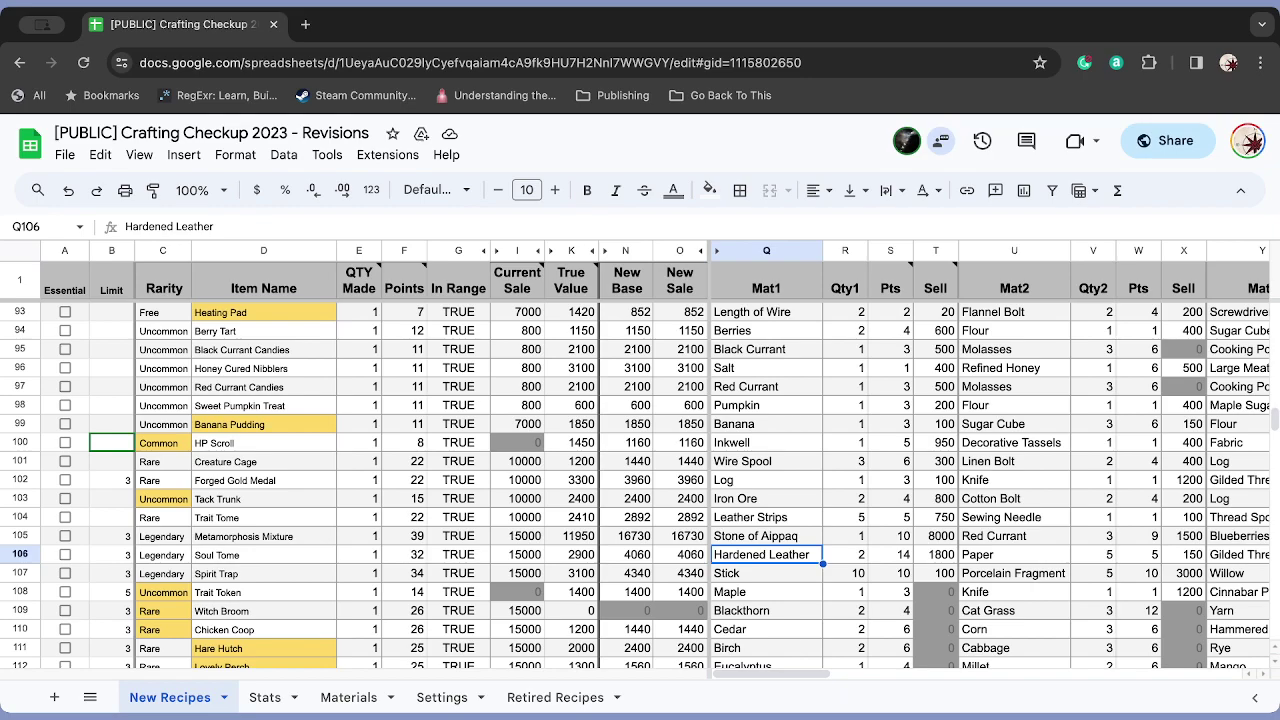
- Review the Metamorphosis Mixture's materials from Mat1, Stone of Aippaq, to Mat4, Sugar Cube
key("Up")
key("Right")
key("Right")
key("Right")
key("Right")
key("Right")
key("Right")
key("Right")
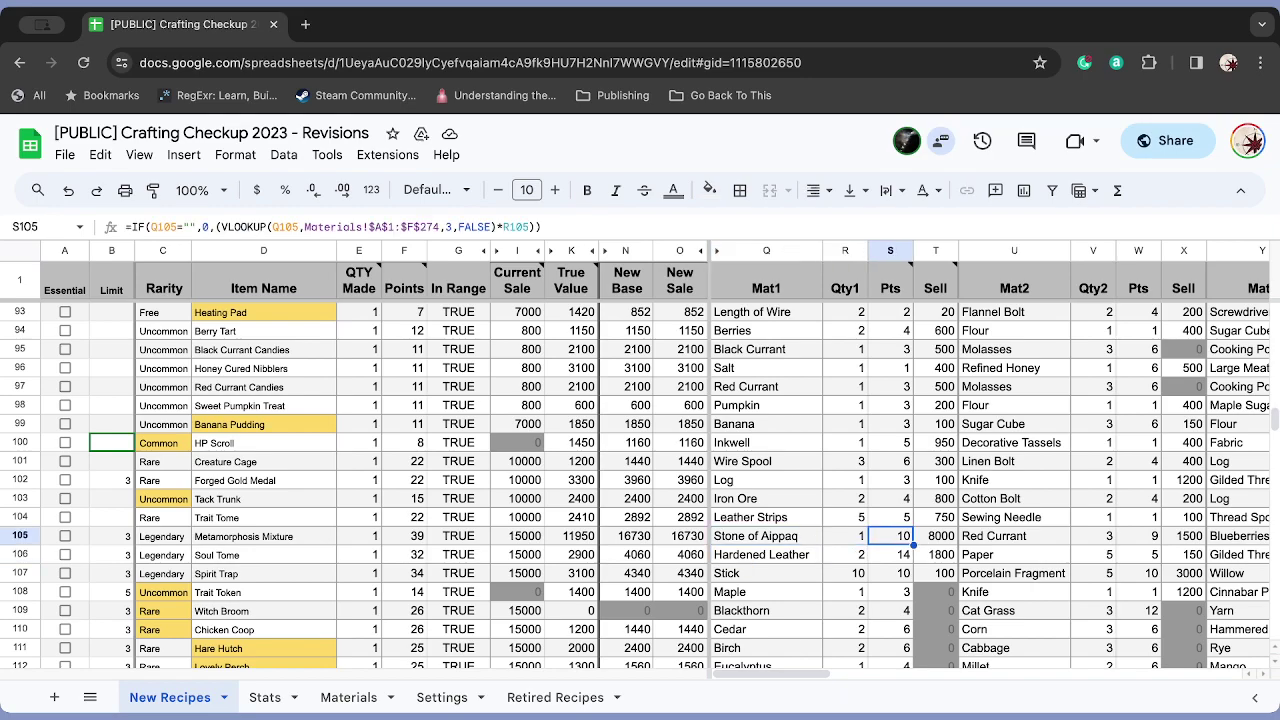
key("Right")
key("Right")
key("Right")
key("Right")
key("Right")
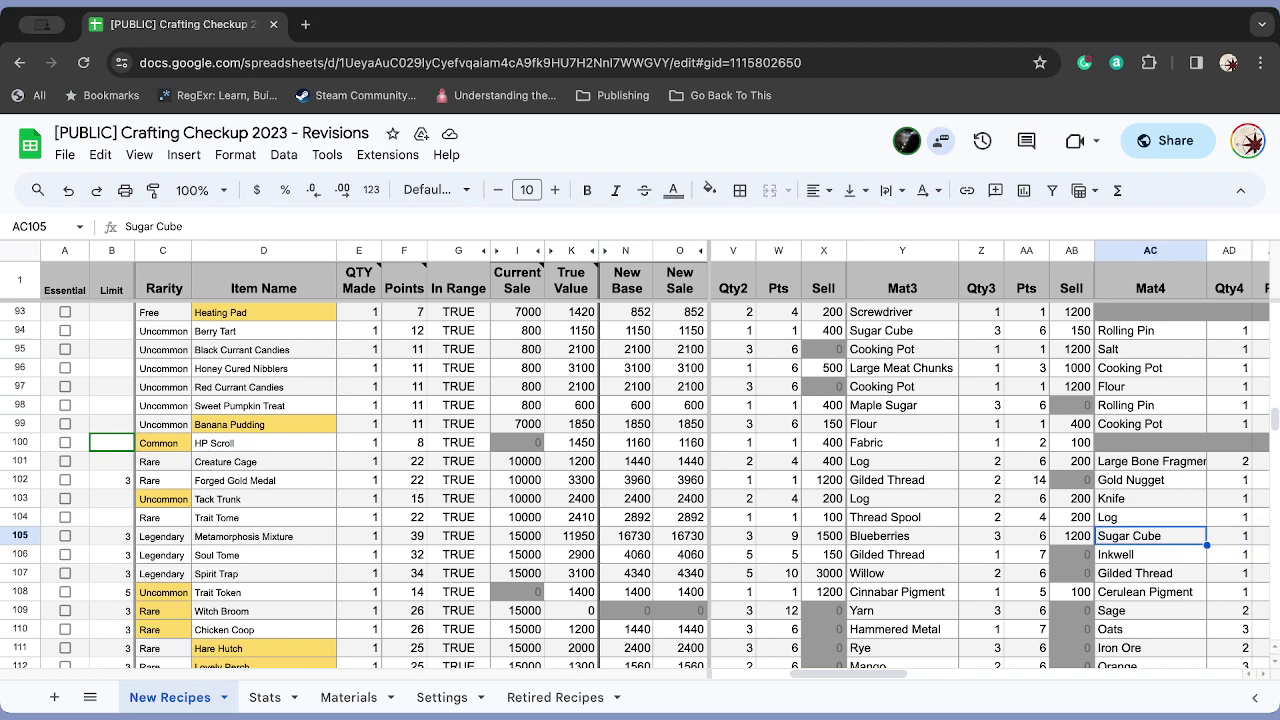
- Return along the Metamorphosis Mixture's row from Mat4 and check its True Value formula
key("Left")
key("Left")
key("Left")
key("Left")
key("Left")
key("Left")
key("Left")
key("Left")
key("Left")
key("Left")
key("Left")
key("Left")
key("Left")
key("Left")
key("Left")
key("Left")
key("Right")
key("Right")
key("Right")
key("Right")
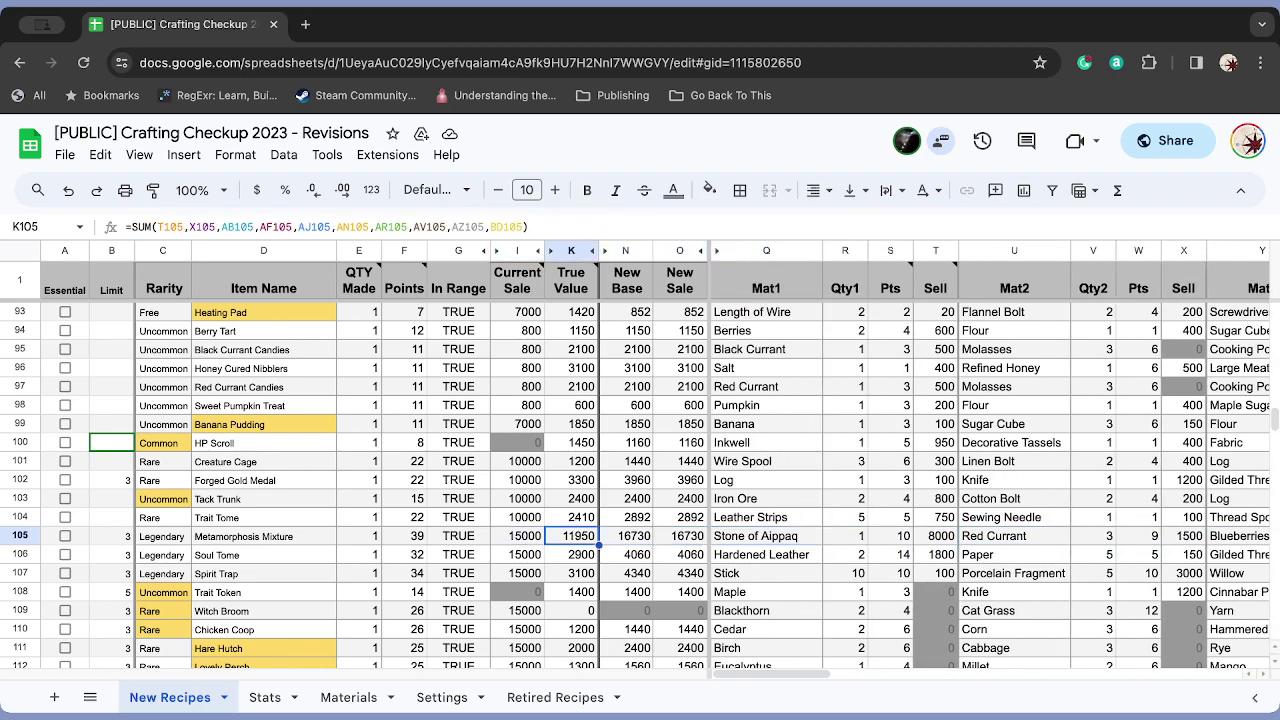
- Go through the Metamorphosis Mixture's row from its True Value to the Mat4 points
key("Right")
key("Right")
key("Right")
key("Right")
key("Right")
key("Right")
key("Right")
key("Right")
key("Right")
key("Right")
key("Right")
key("Right")
key("Right")
key("Right")
key("Right")
key("Right")
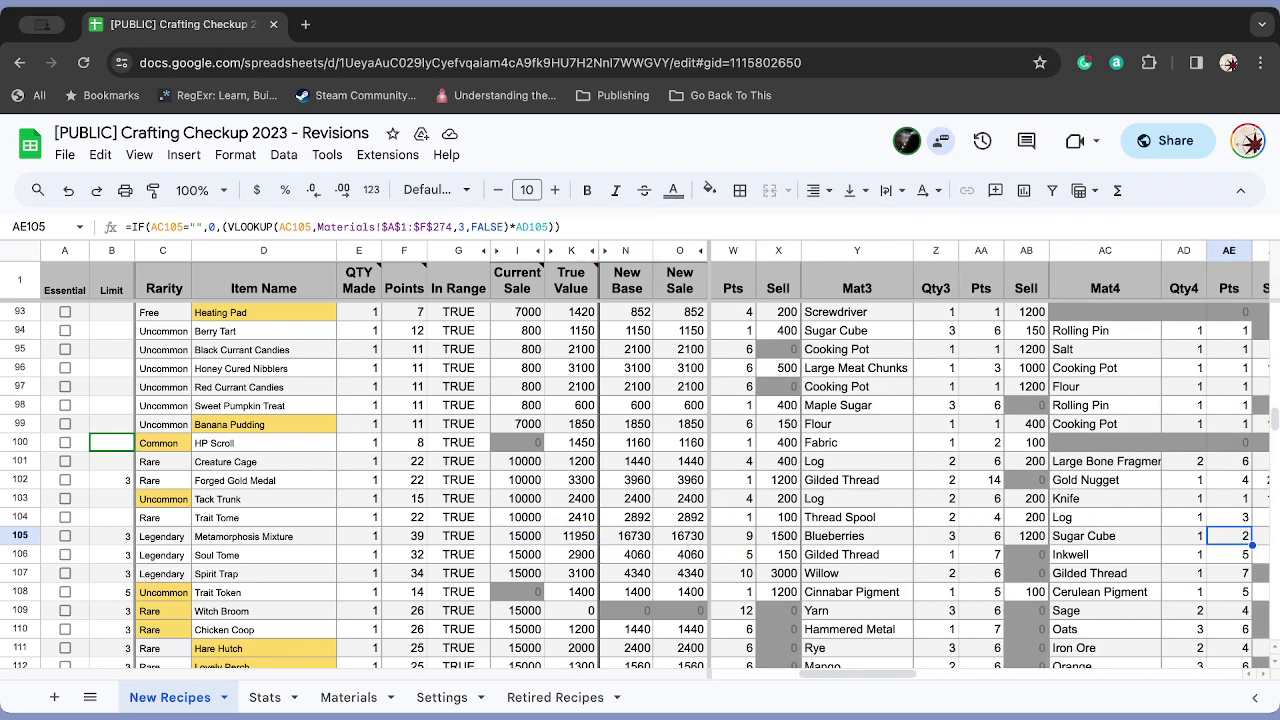
- Check the Metamorphosis Mixture's remaining materials, Salt, Bag of Spices and Iron Pot, up to the Mat7 points
key("Right")
key("Right")
key("Right")
key("Right")
key("Right")
key("Right")
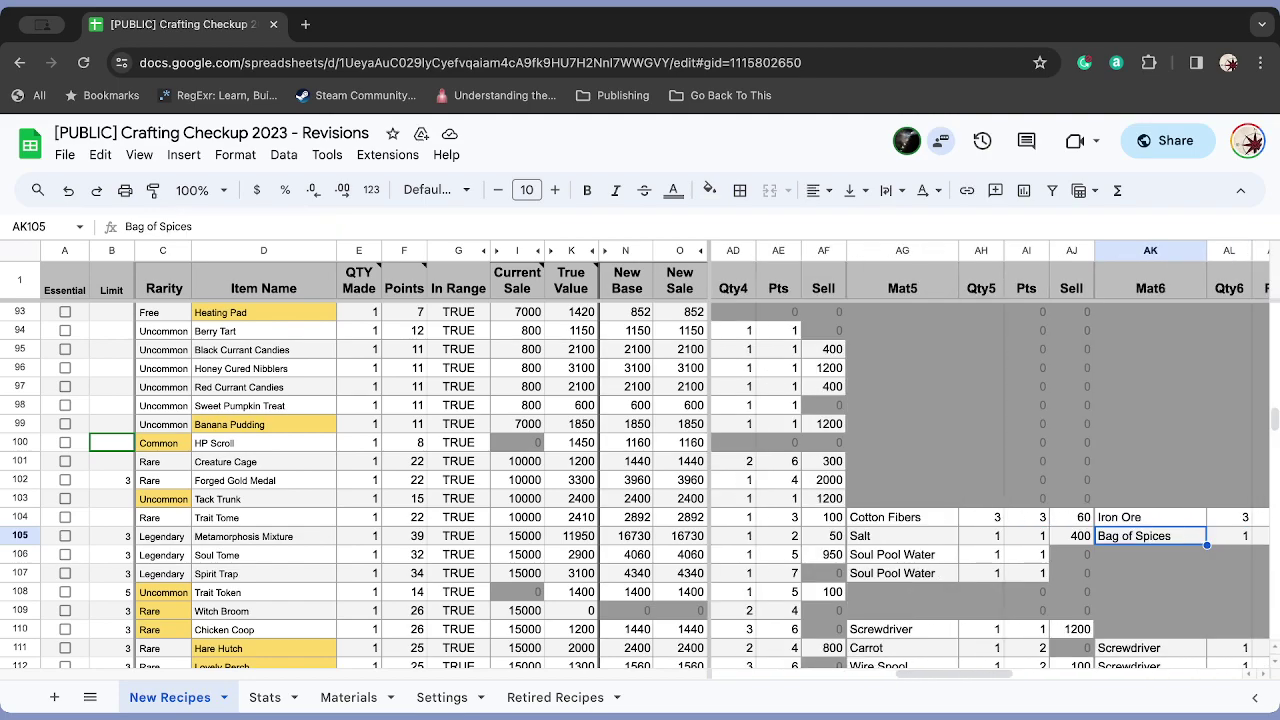
key("Right")
key("Right")
key("Right")
key("Right")
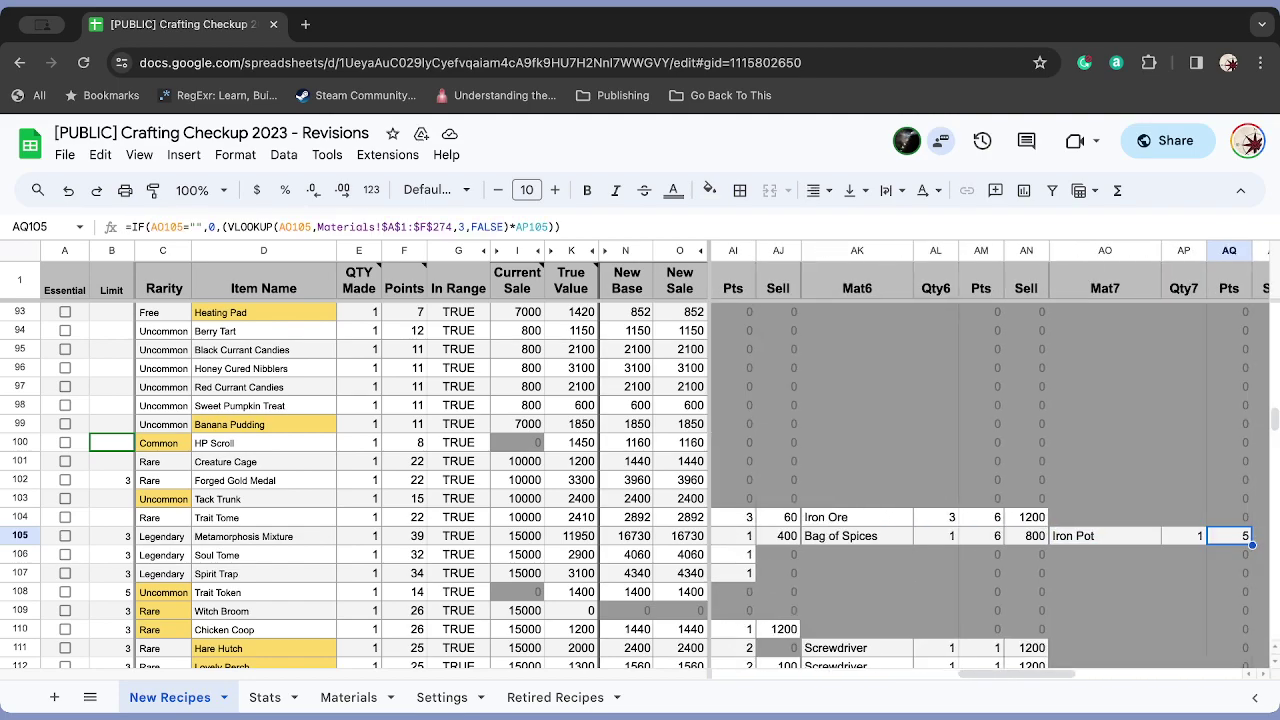
- Recheck the Metamorphosis Mixture's row back to the Mat5 sell value and forward to Mat7, Iron Pot
key("Left")
key("Left")
key("Left")
key("Left")
key("Left")
key("Left")
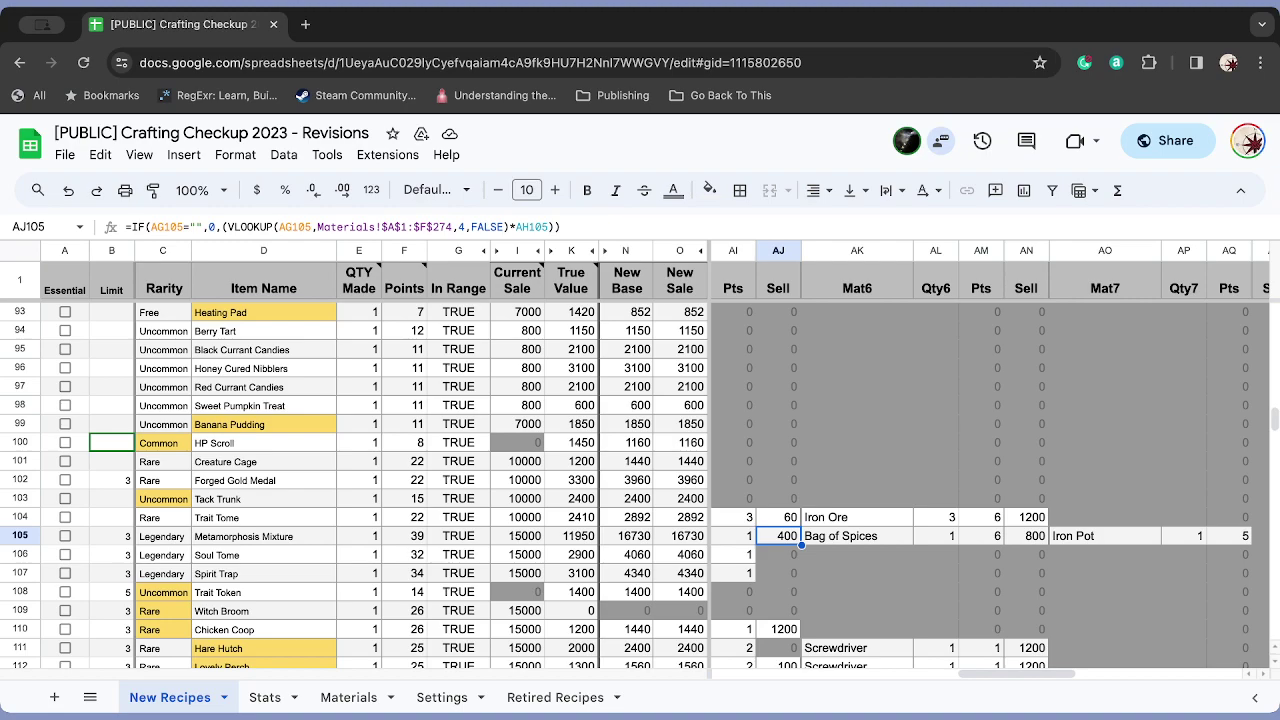
key("Right")
key("Right")
key("Right")
key("Right")
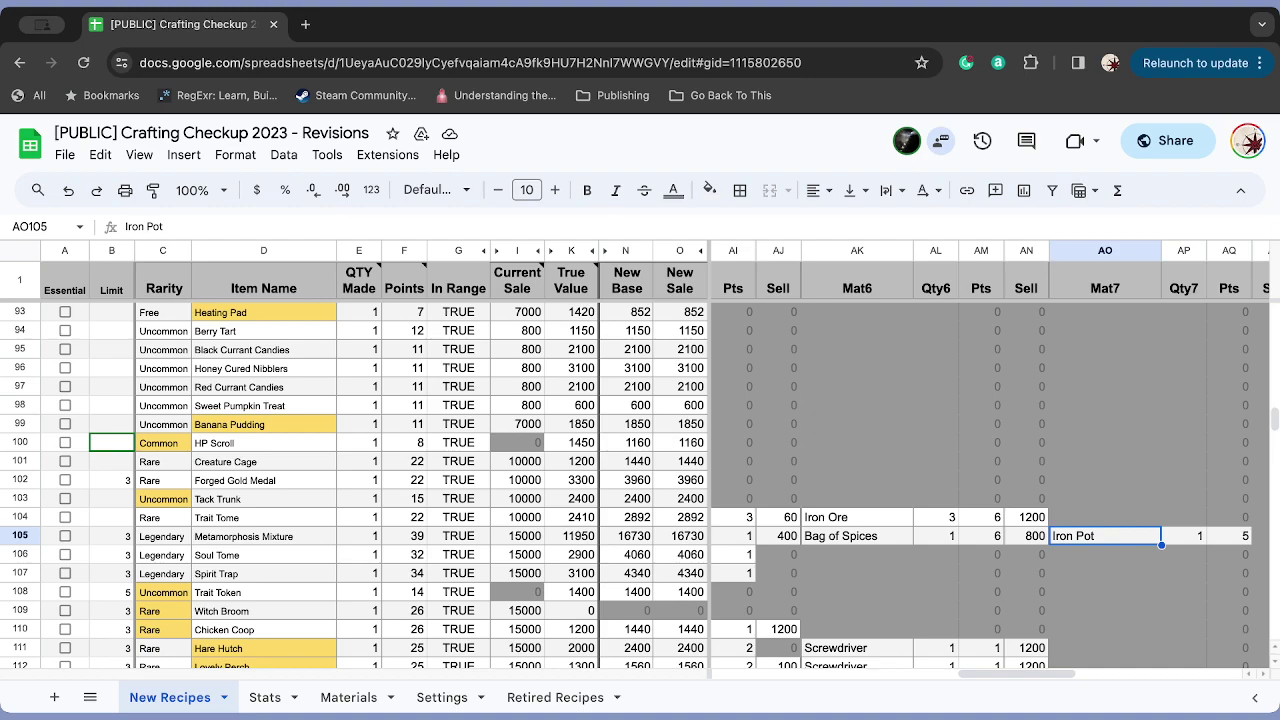
- Return along the Metamorphosis Mixture's row from Mat7 to its Current Sale cell and formula
key("Left")
key("Left")
key("Left")
key("Left")
key("Left")
key("Left")
key("Left")
key("Left")
key("Left")
key("Left")
key("Left")
key("Left")
key("Left")
key("Left")
key("Left")
key("Left")
key("Left")
key("Left")
key("Left")
key("Left")
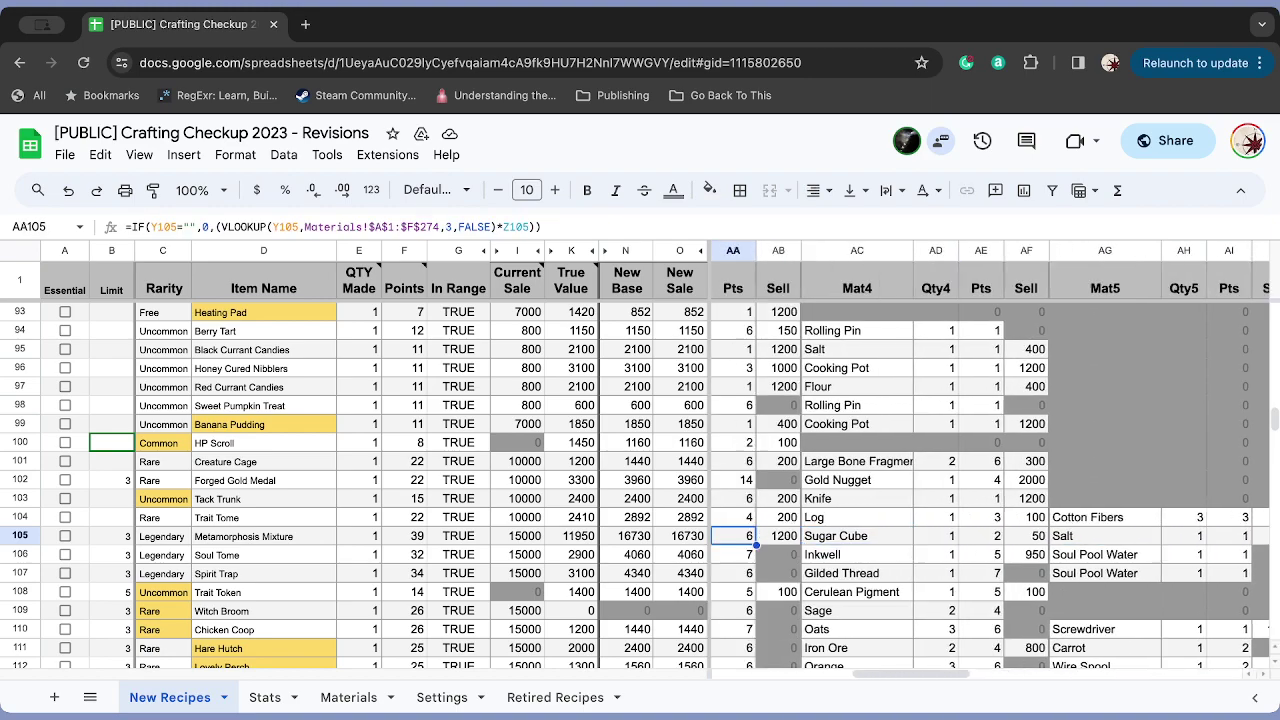
key("Left")
key("Left")
key("Left")
key("Left")
key("Left")
key("Left")
key("Left")
key("Left")
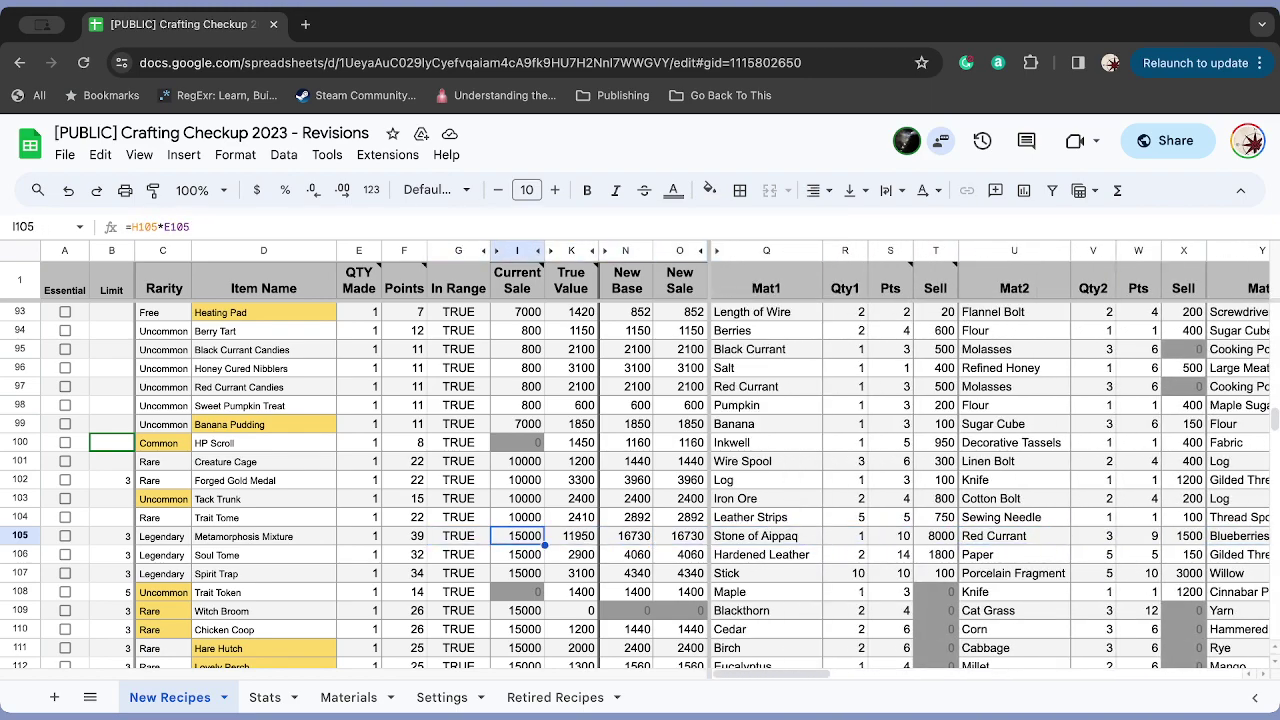
- Check the Metamorphosis Mixture's row from its Current Sale through the new values to the Mat1 points formula
key("Right")
key("Right")
key("Right")
key("Right")
key("Right")
key("Right")
key("Right")
key("Right")
key("Left")
key("Left")
key("Left")
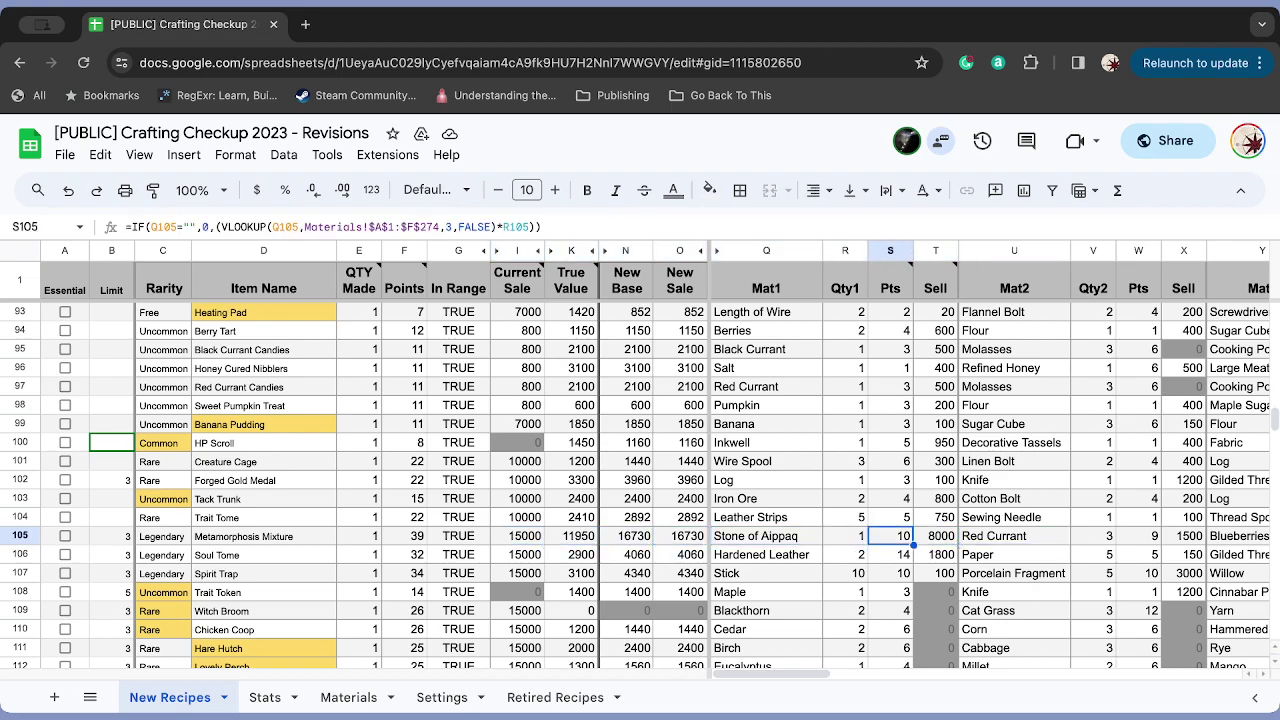
- Go back along the Metamorphosis Mixture's row from the Mat1 points past its True Value formula
key("Left")
key("Left")
key("Left")
key("Left")
key("Left")
key("Left")
key("Left")
key("Left")
key("Left")
key("Left")
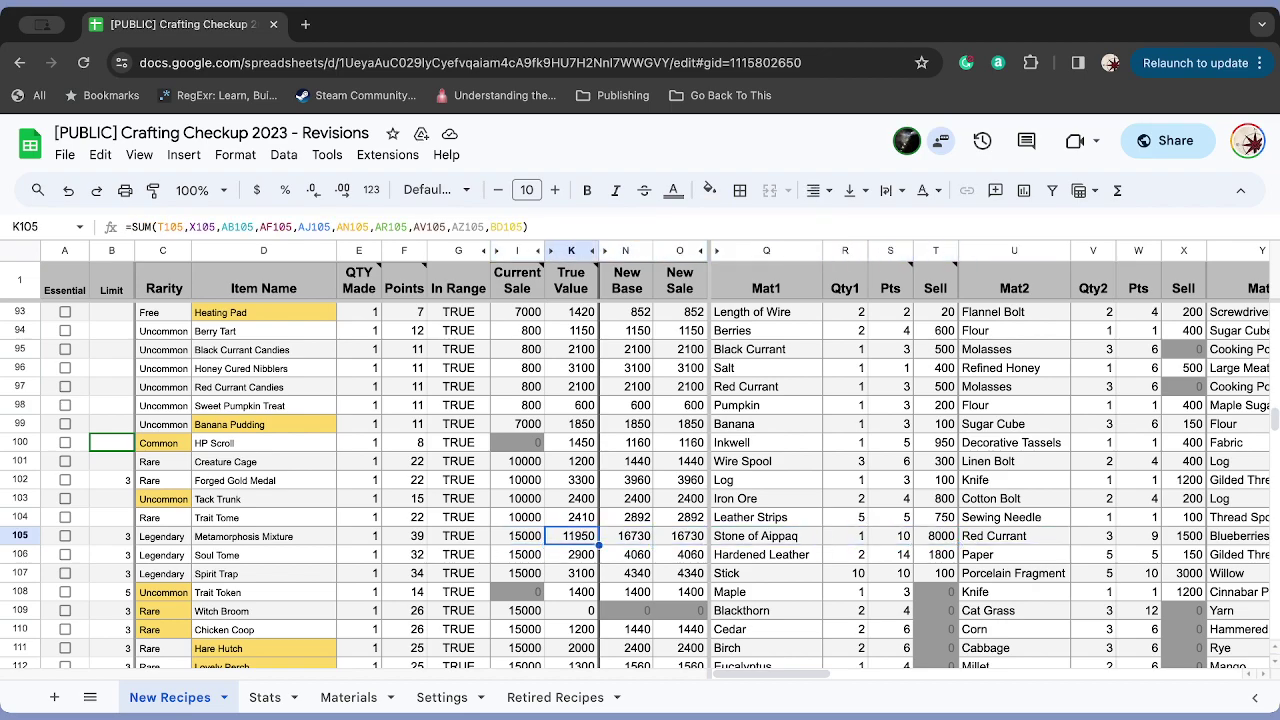
key("Left")
- Examine the Tack Trunk's item name, rarity and quantity made, comparing its rarity with the row above
key("Up")
key("Up")
key("Right")
key("Right")
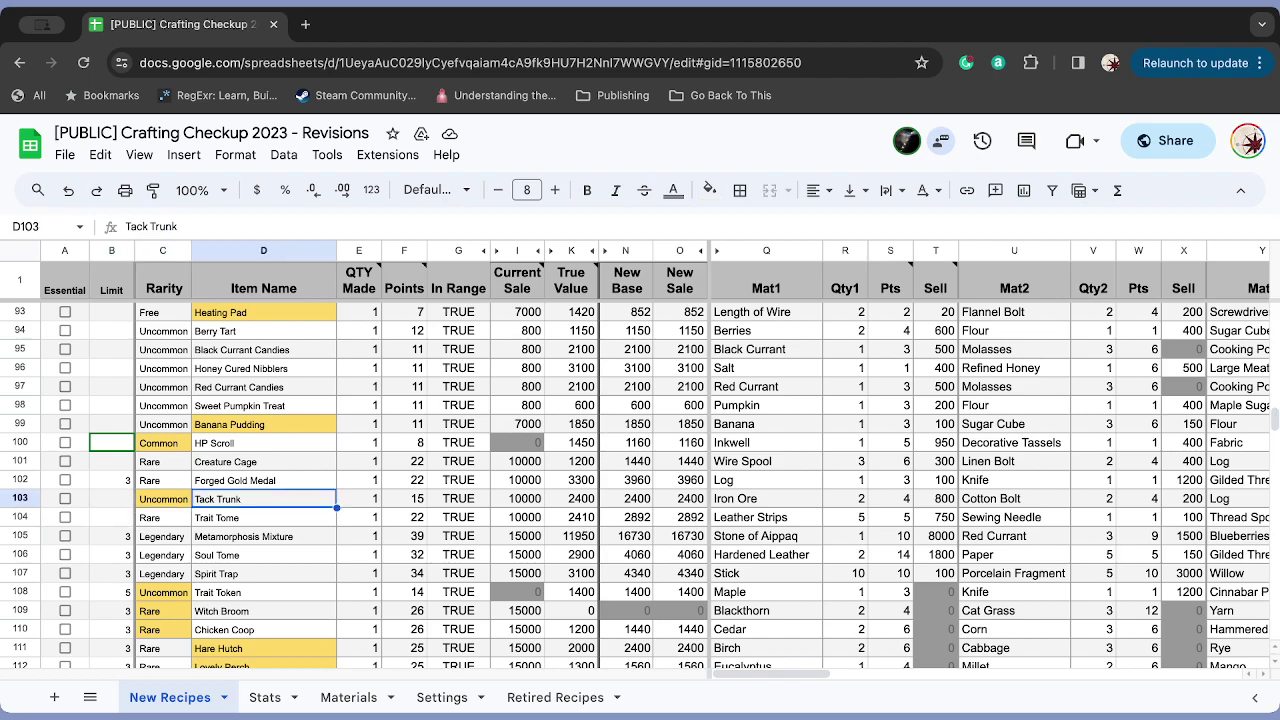
key("Left")
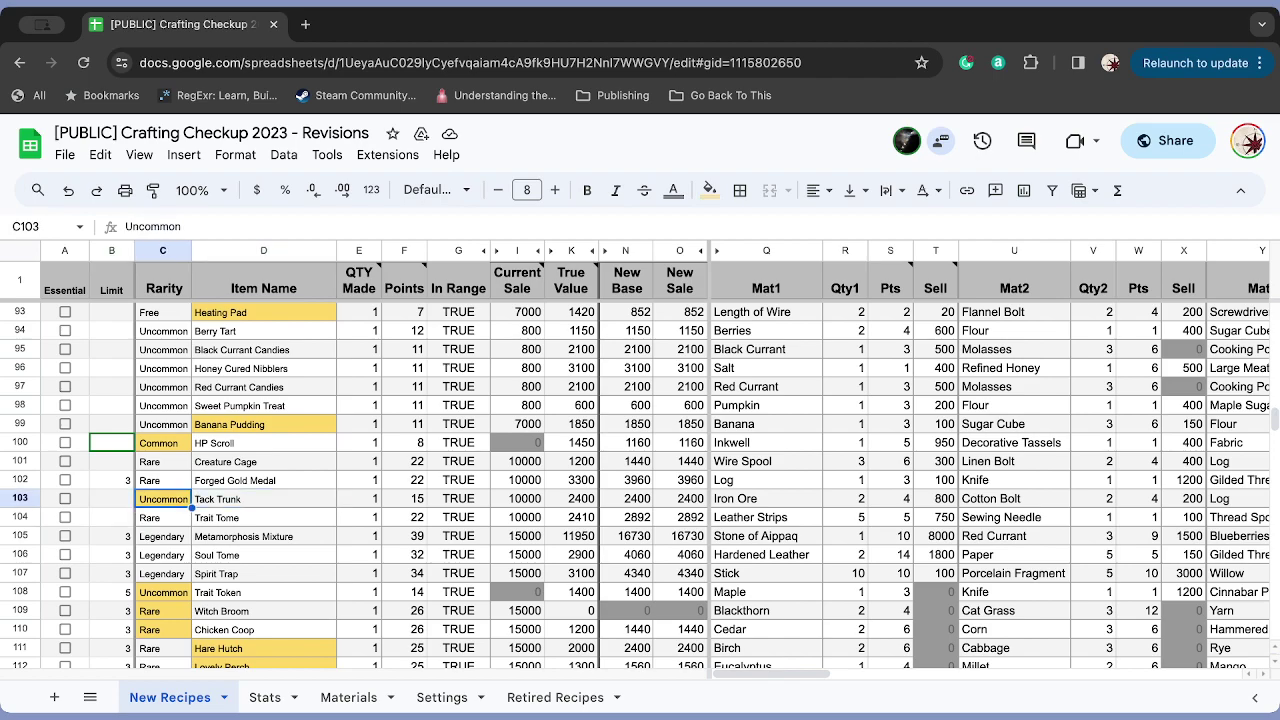
key("Up")
key("Down")
key("Right")
key("Right")
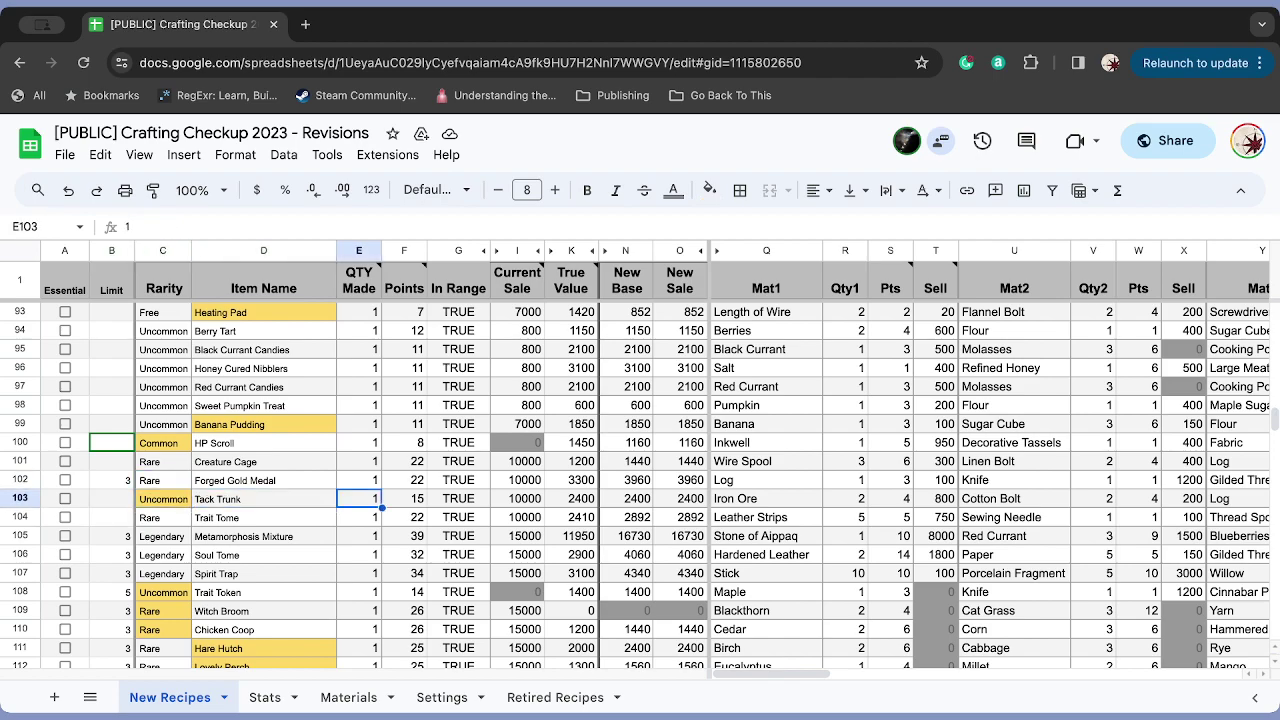
- Go through the Tack Trunk's row from its points and values across its materials to the Mat4 sell value
key("Right")
key("Right")
key("Right")
key("Right")
key("Right")
key("Right")
key("Right")
key("Right")
key("Right")
key("Right")
key("Right")
key("Right")
key("Right")
key("Right")
key("Right")
key("Right")
key("Right")
key("Right")
key("Right")
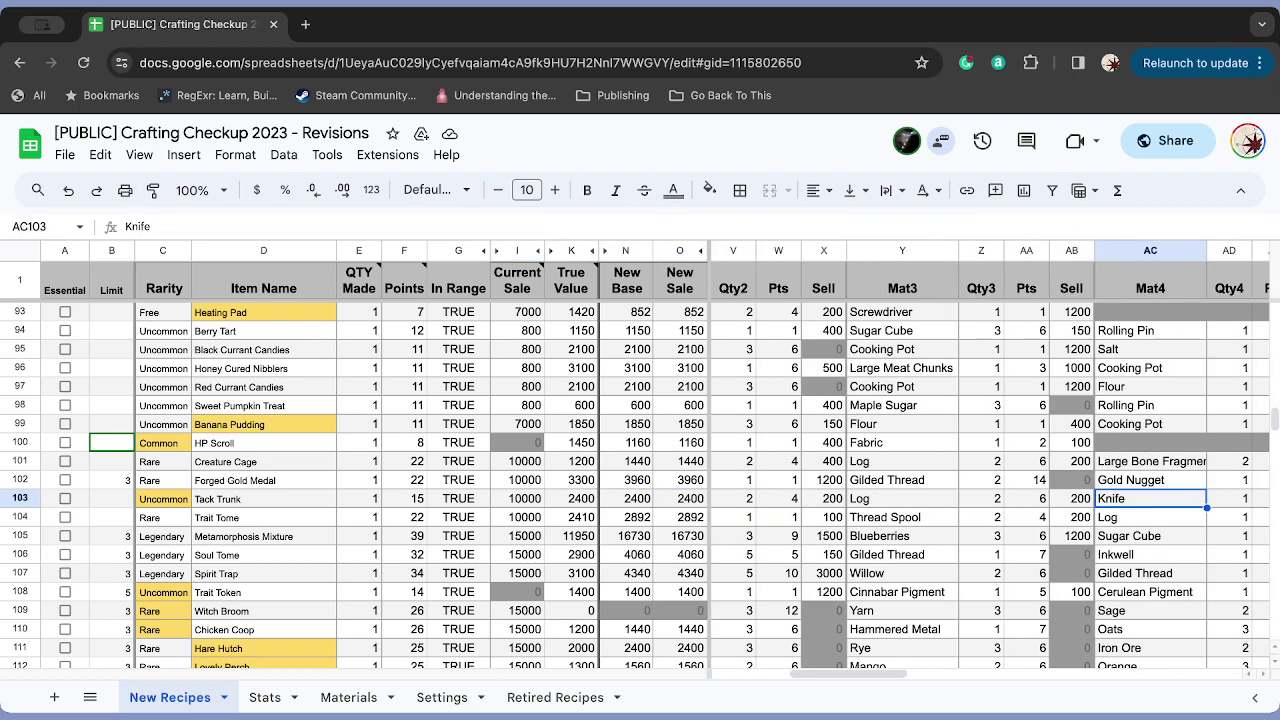
key("Right")
key("Right")
key("Right")
key("Right")
key("Left")
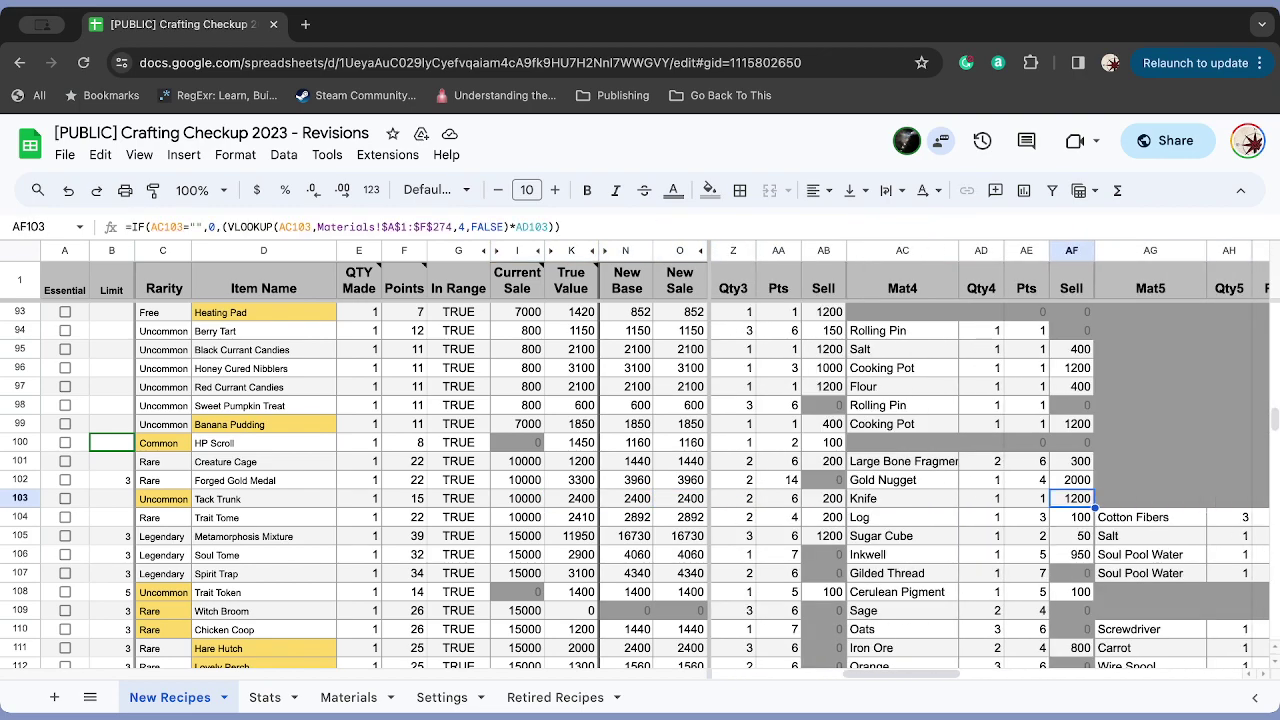
- Return along the Tack Trunk's row from the Mat4 sell value past the In Range formula to its rarity
key("Left")
key("Left")
key("Left")
key("Left")
key("Left")
key("Left")
key("Left")
key("Left")
key("Left")
key("Left")
key("Left")
key("Left")
key("Left")
key("Left")
key("Left")
key("Left")
key("Left")
key("Left")
key("Left")
key("Left")
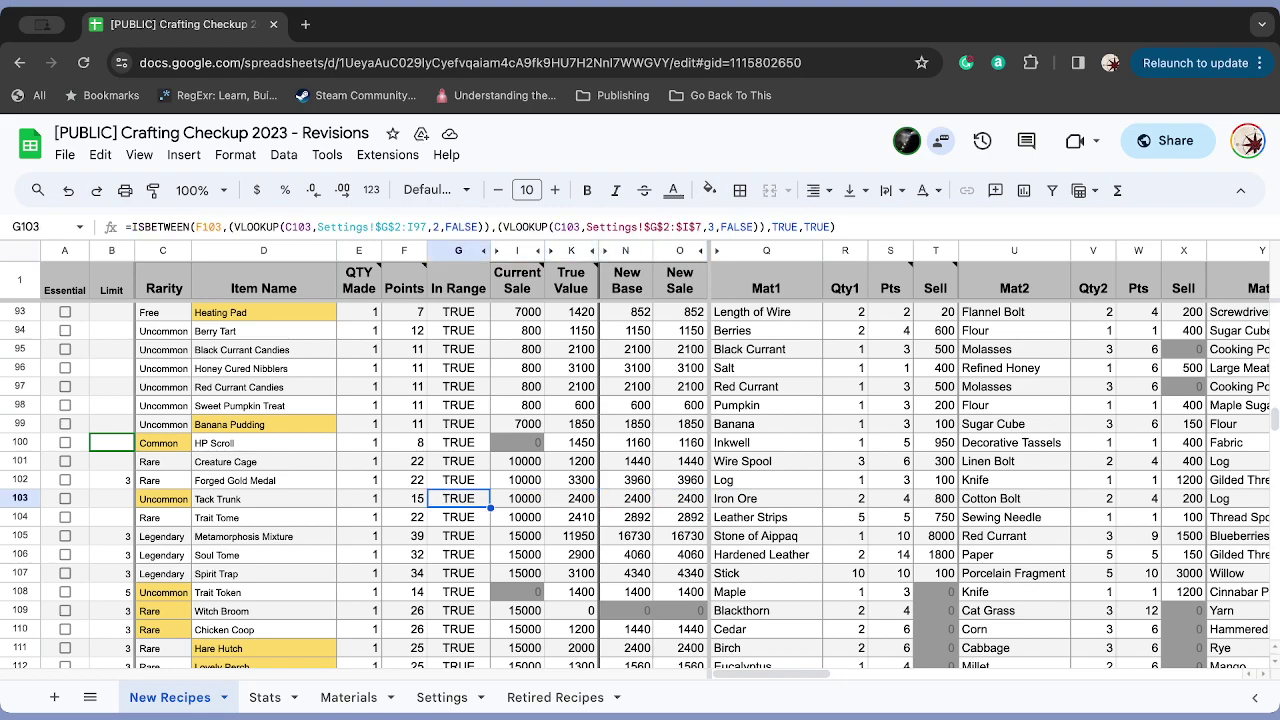
key("Left")
key("Left")
key("Left")
key("Left")
key("Right")
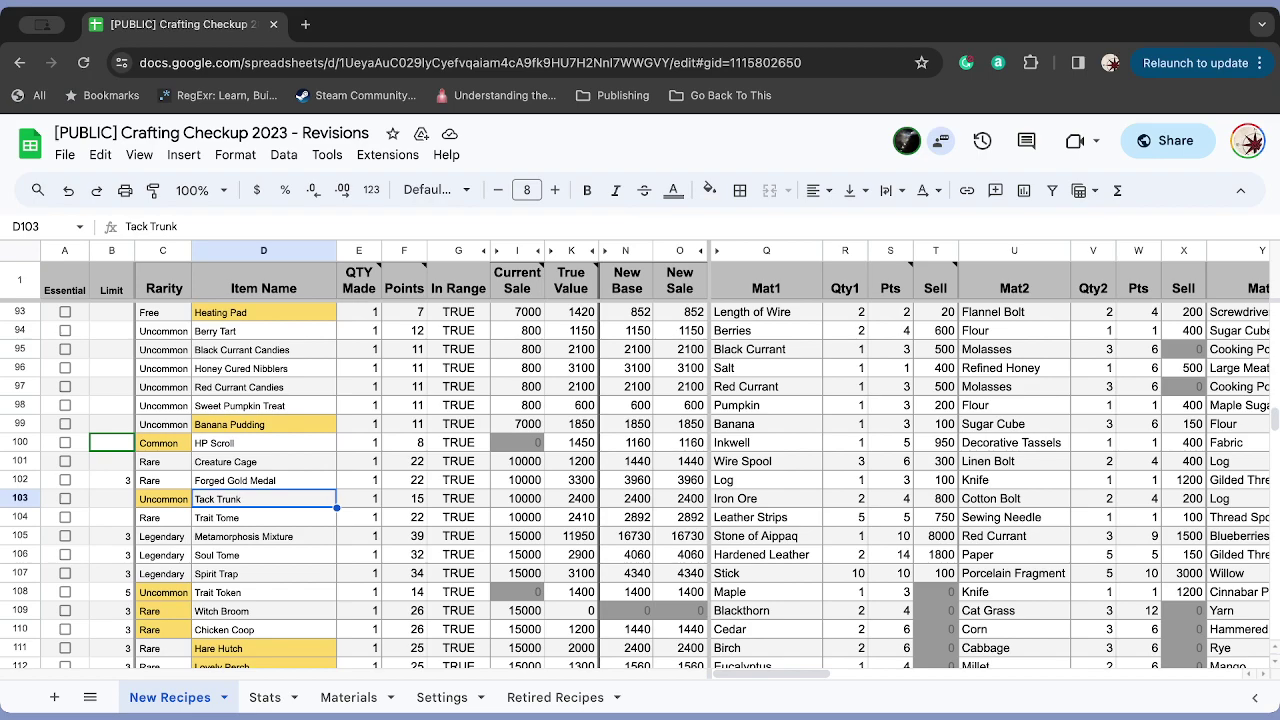
key("Left")
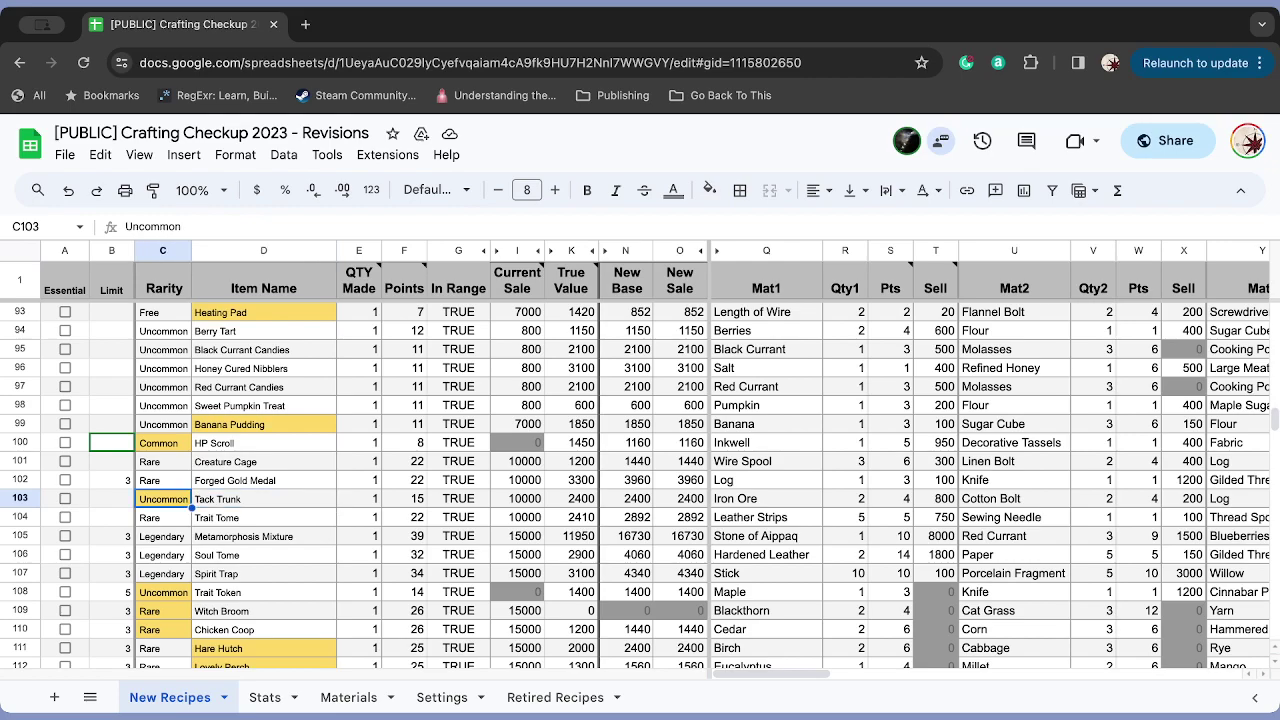
- Compare the rarities and item names of the Spirit Trap and the Soul Tome
key("Down")
key("Down")
key("Down")
key("Down")
key("Down")
key("Up")
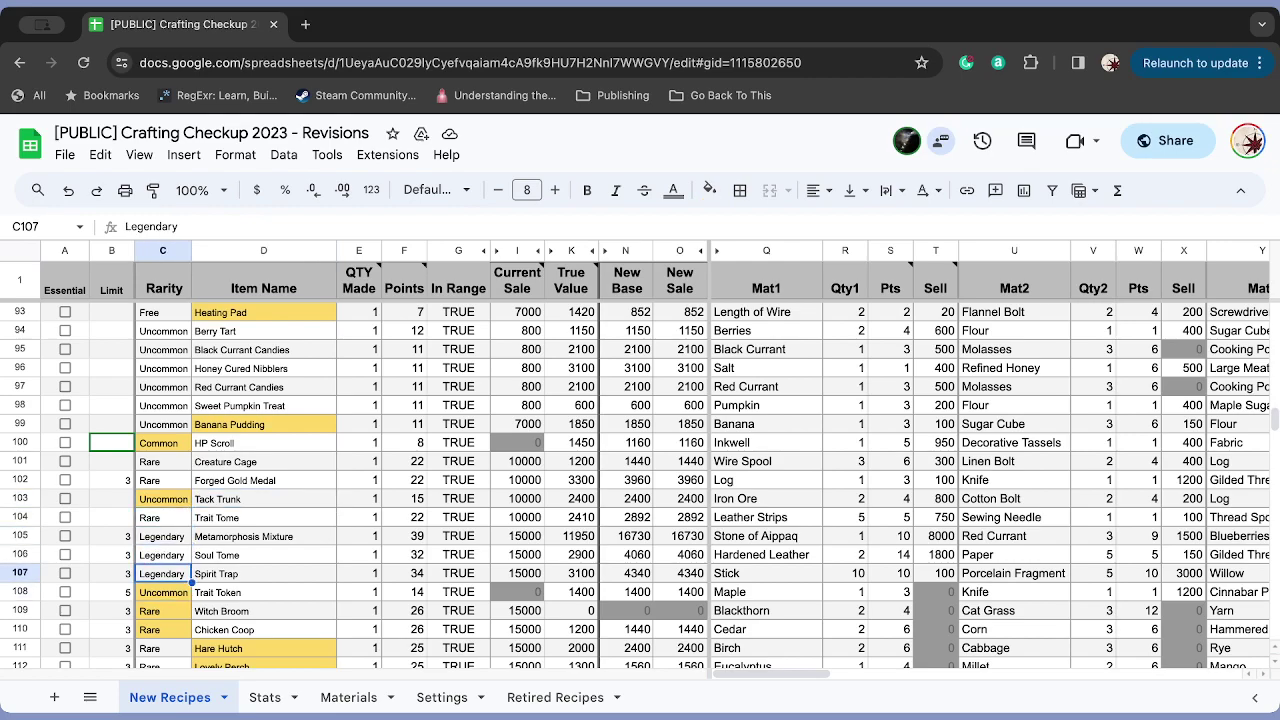
key("Right")
key("Up")
key("Left")
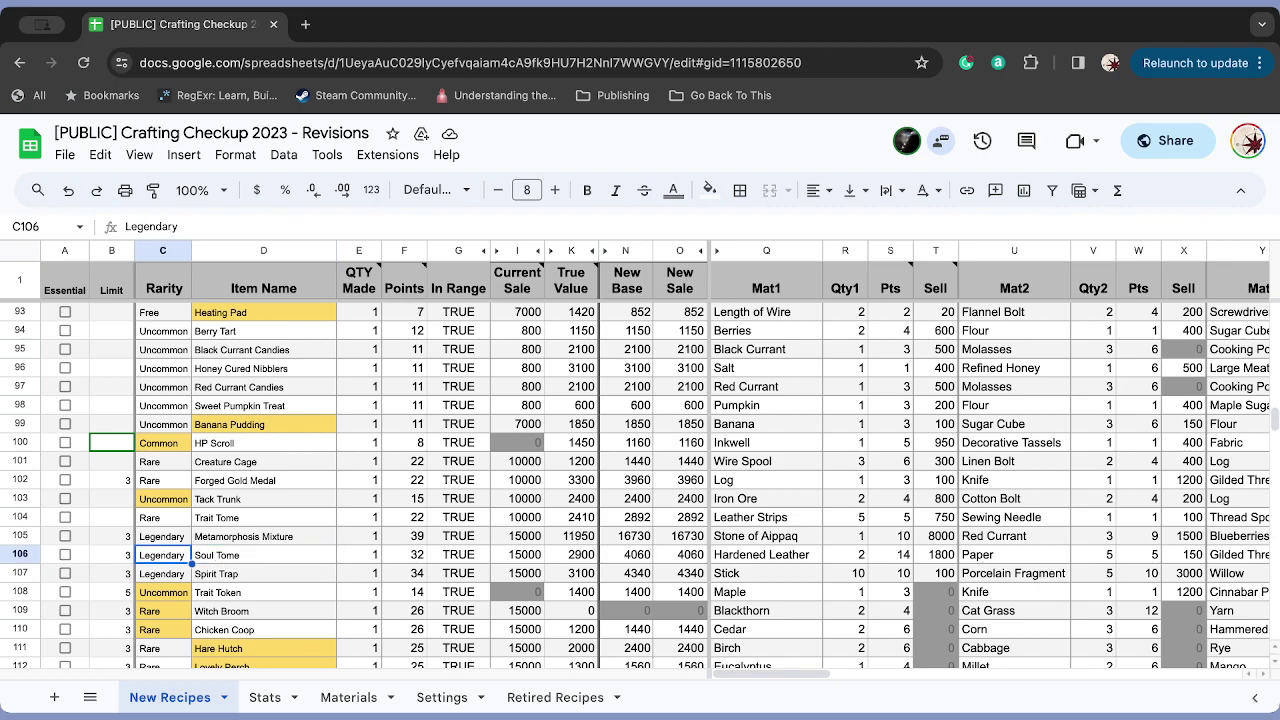
key("Down")
key("Right")
key("Up")
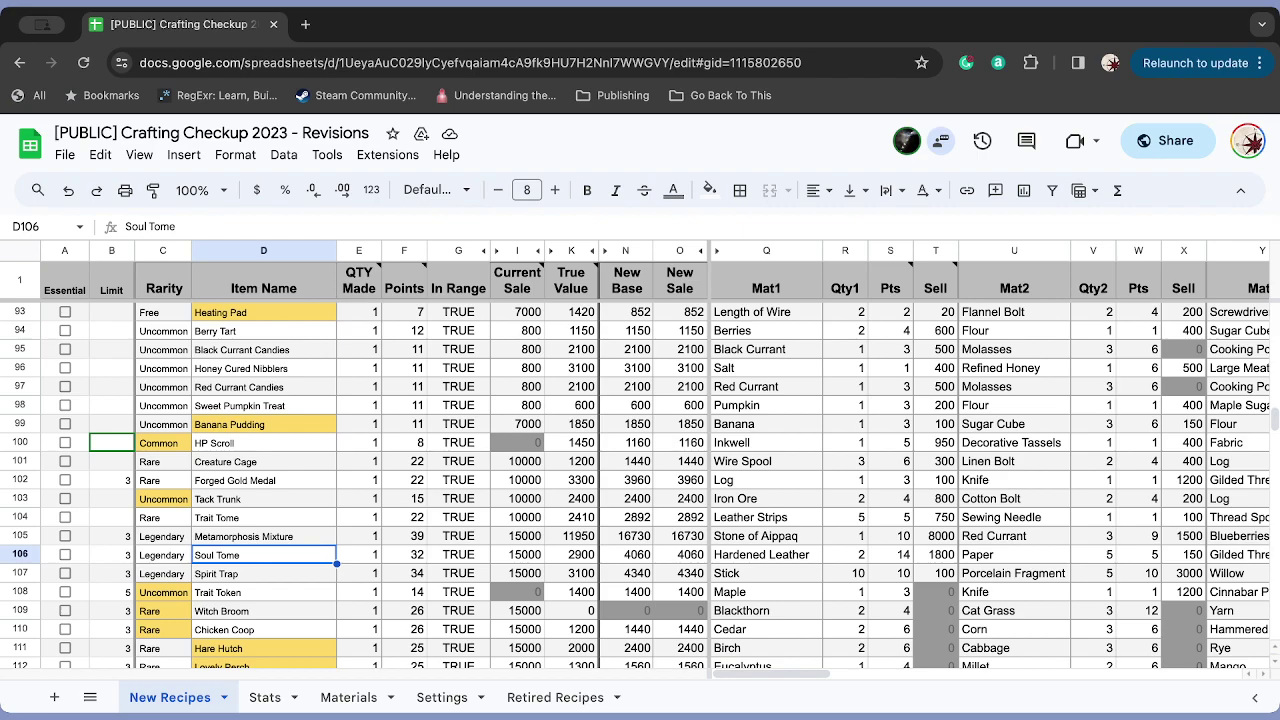
- Look through the item names from Soul Tome down to Starbarks Latte and back up to Witch Broom
key("Down")
key("Down")
key("Down")
key("Down")
key("Down")
key("Down")
key("Down")
key("Down")
key("Down")
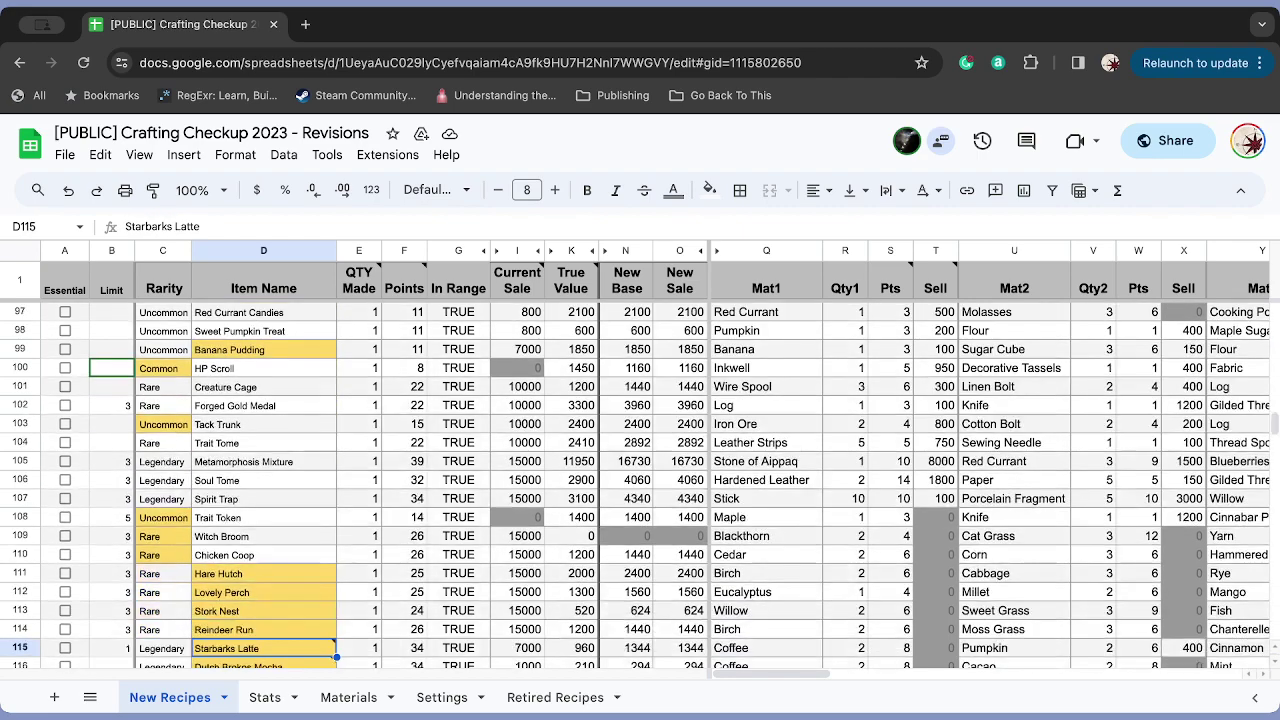
key("Up")
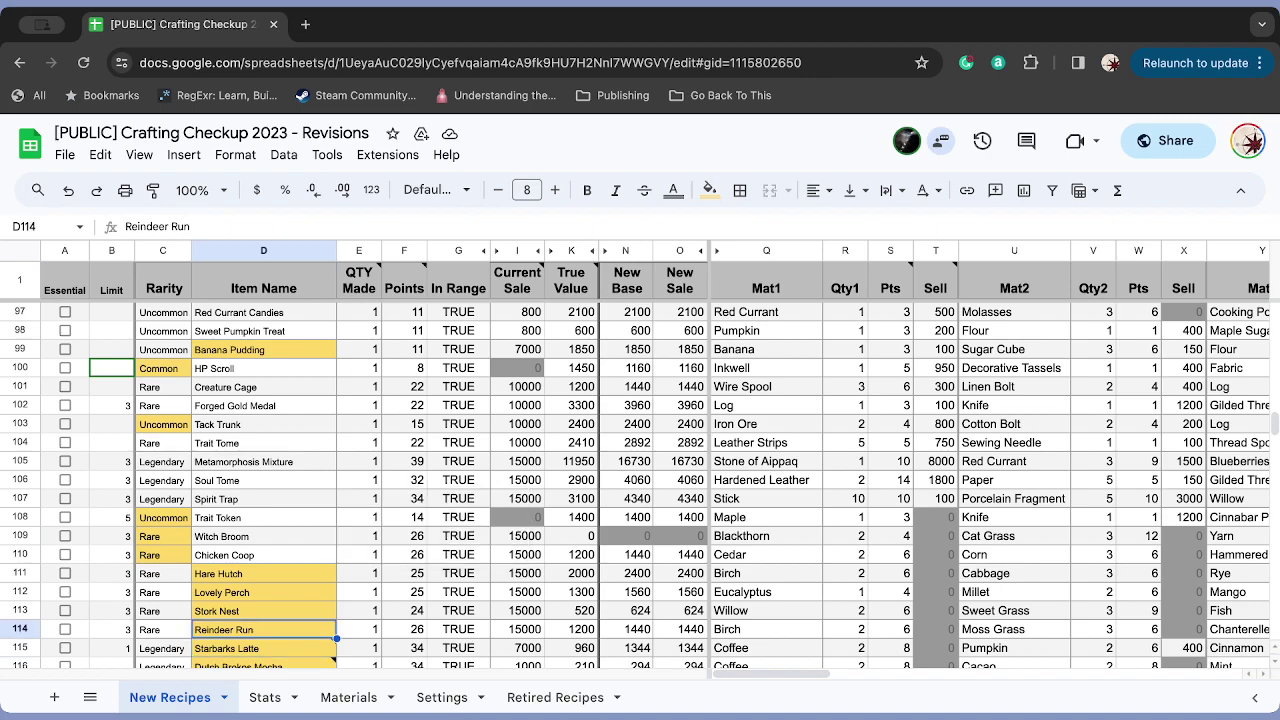
key("Up")
key("Up")
key("Up")
key("Up")
key("Up")
key("Up")
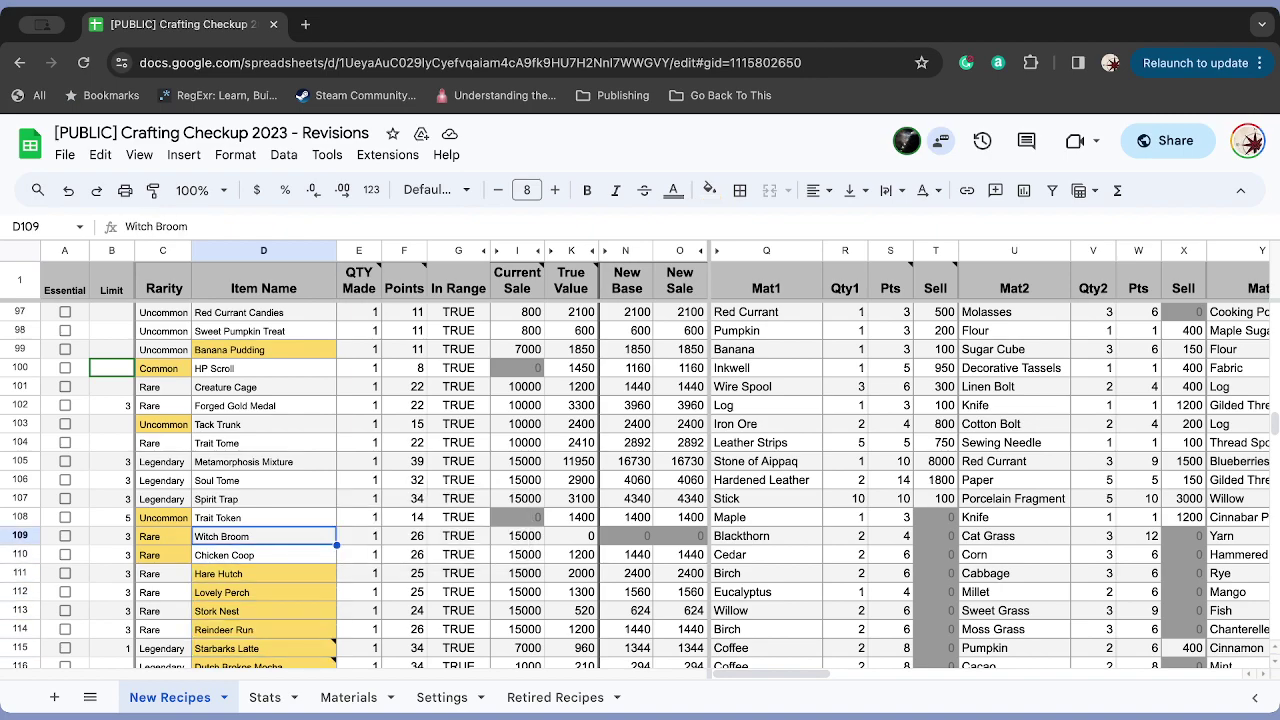
- Check the Chicken Coop's row through its Mat1, Cedar, to Mat2, and examine the Witch Broom's Mat2 quantity
key("Down")
key("Down")
key("Right")
key("Right")
key("Right")
key("Right")
key("Right")
key("Right")
key("Right")
key("Right")
key("Right")
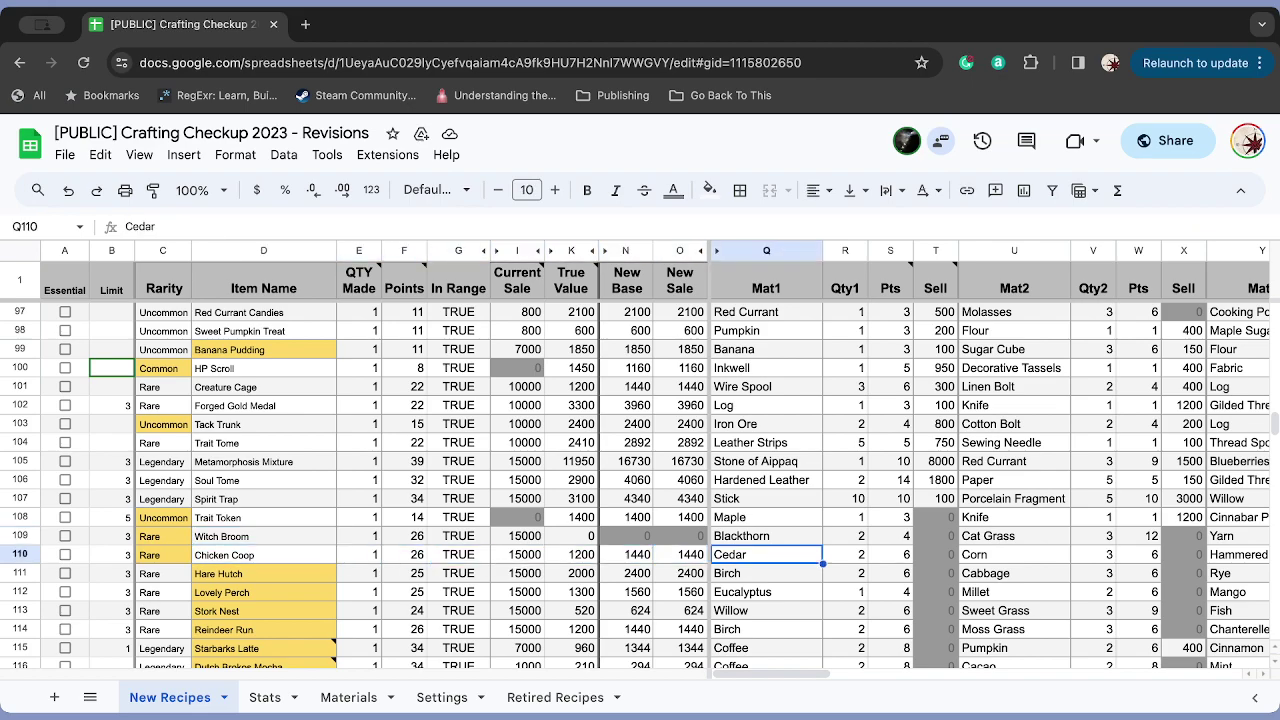
key("Right")
key("Right")
key("Right")
key("Right")
key("Up")
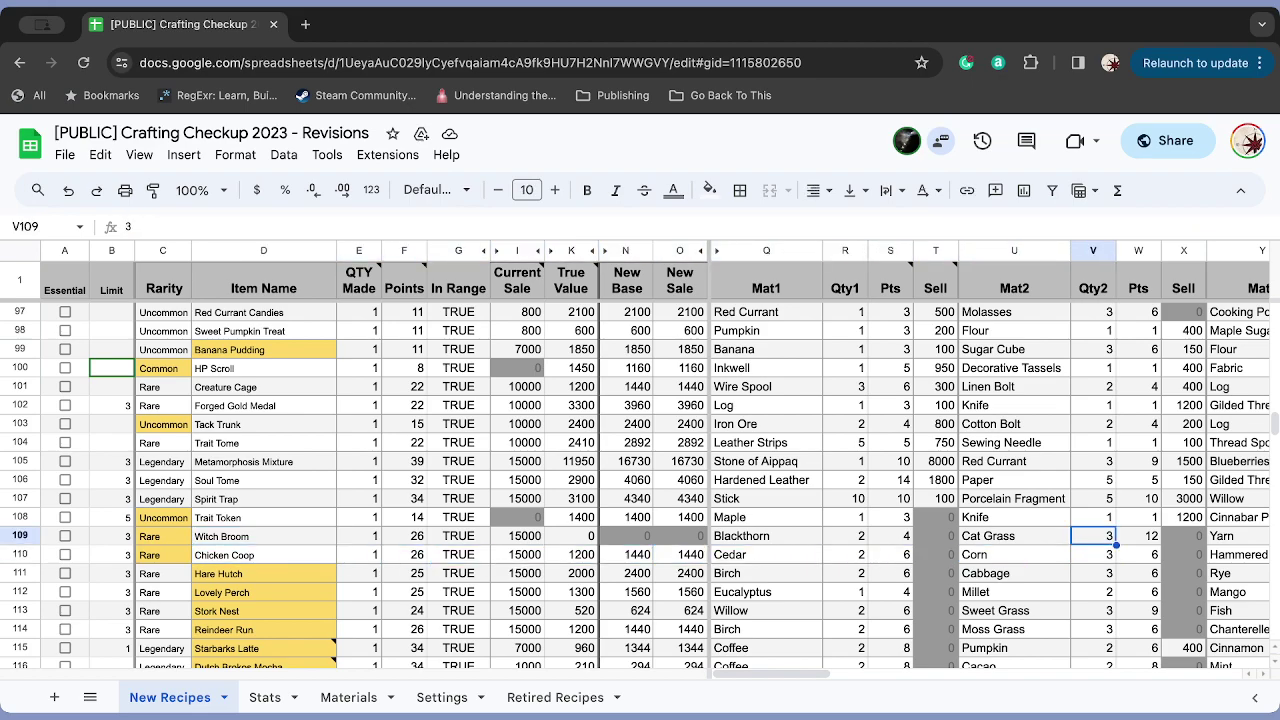
- Examine the Witch Broom recipe in row 109, comparing its materials, quantities and points from Mat1 through Mat5
key("Left")
key("Left")
key("Left")
key("Left")
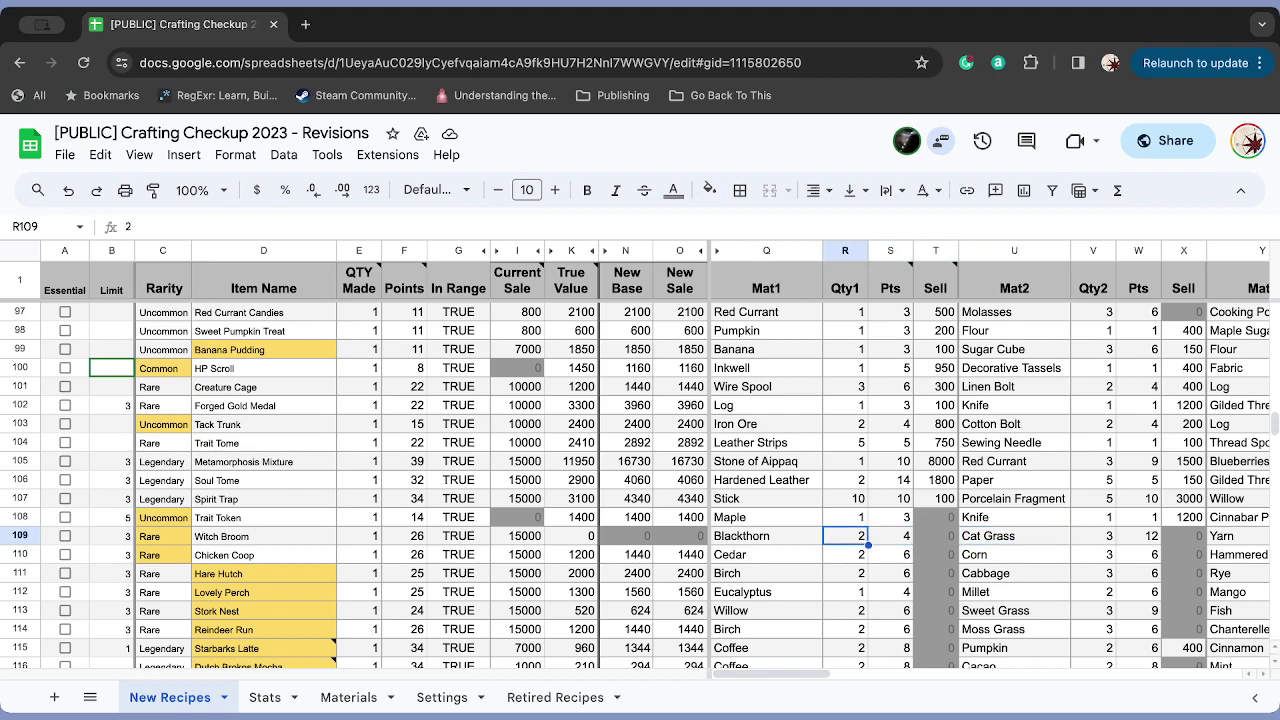
key("Right")
key("Right")
key("Right")
key("Right")
key("Right")
key("Right")
key("Right")
key("Right")
key("Right")
key("Right")
key("Right")
key("Right")
key("Right")
key("Right")
key("Right")
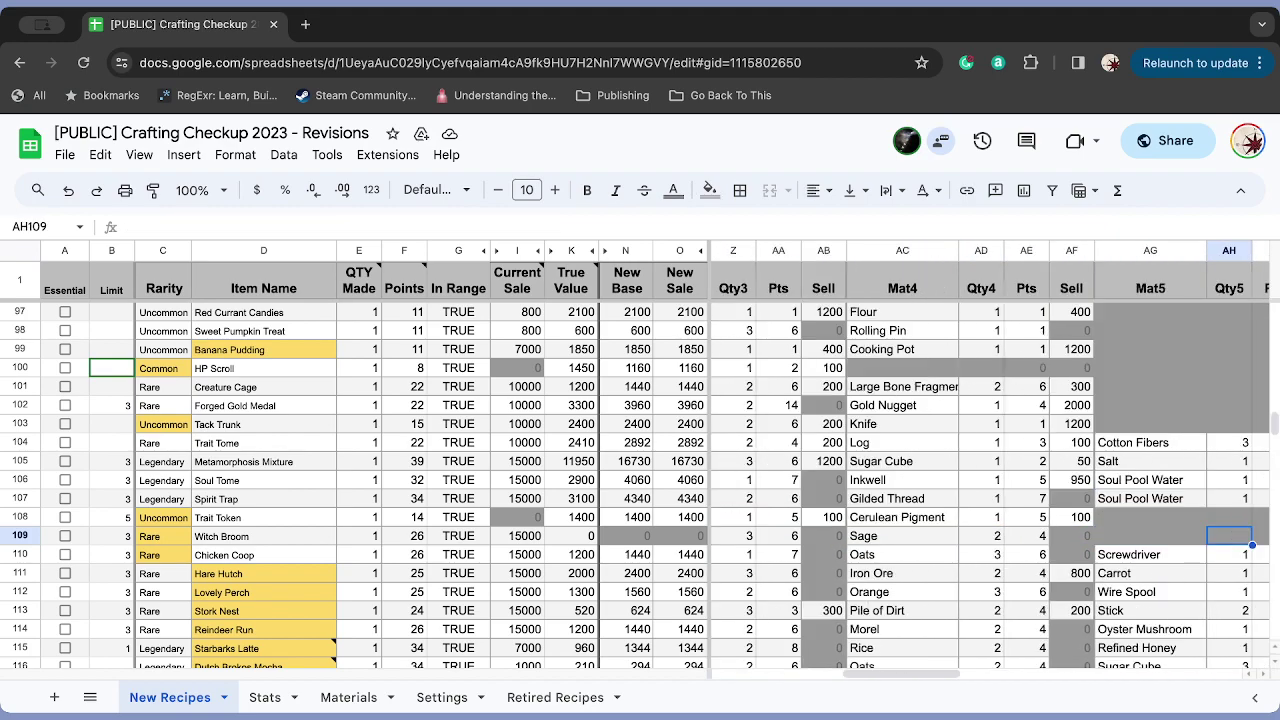
key("Left")
key("Left")
key("Left")
key("Left")
key("Left")
key("Left")
key("Left")
key("Left")
key("Left")
key("Left")
key("Left")
key("Left")
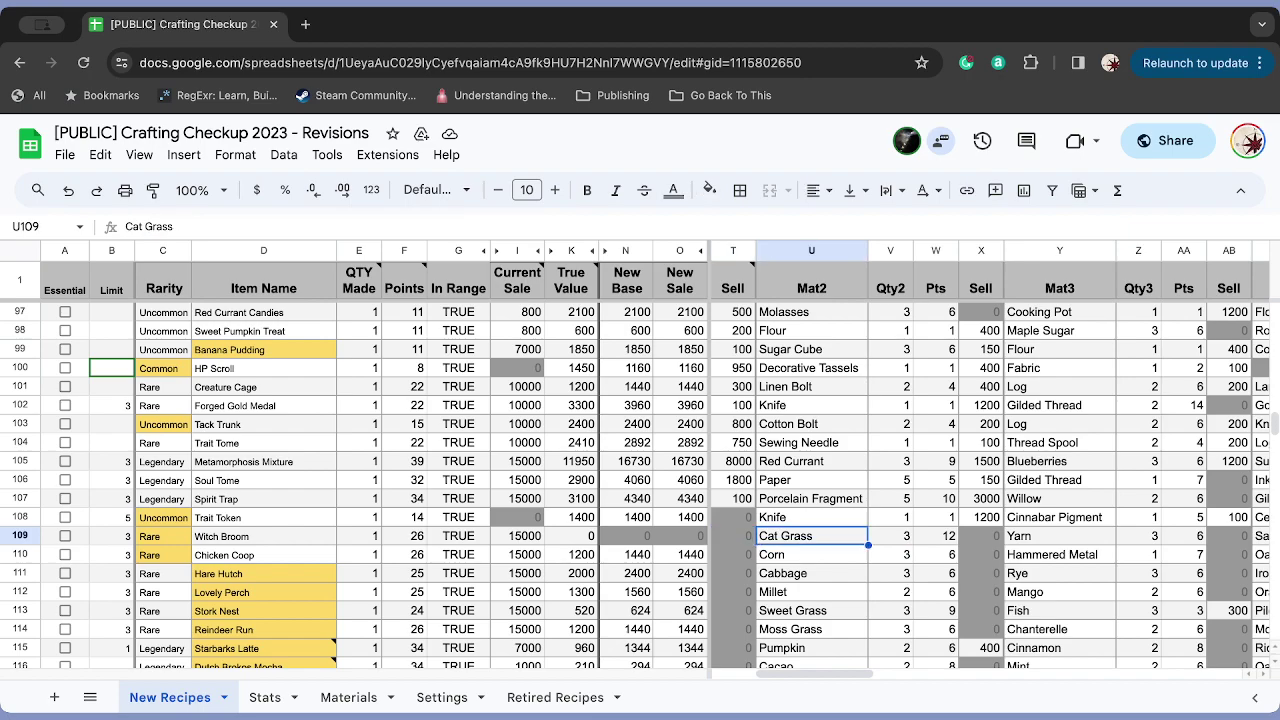
key("Down")
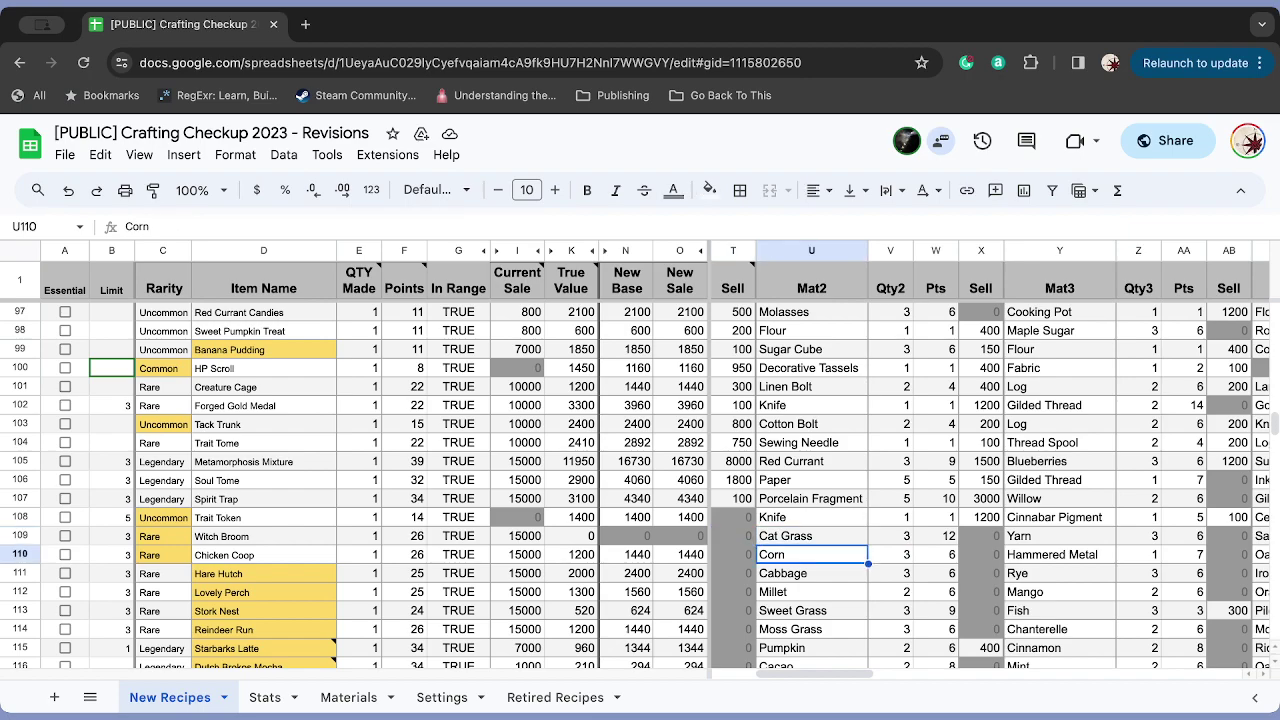
key("Up")
key("Right")
key("Right")
key("Right")
key("Right")
key("Right")
key("Right")
key("Right")
key("Right")
key("Right")
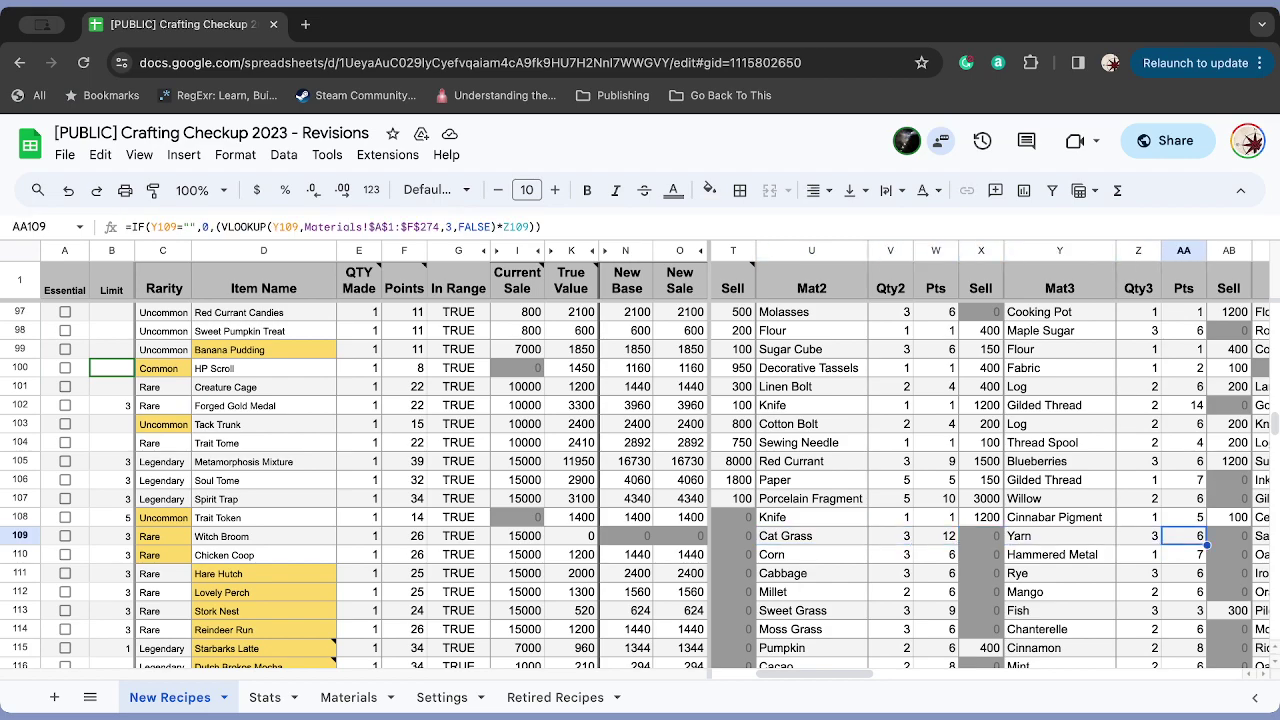
key("Right")
key("Right")
key("Right")
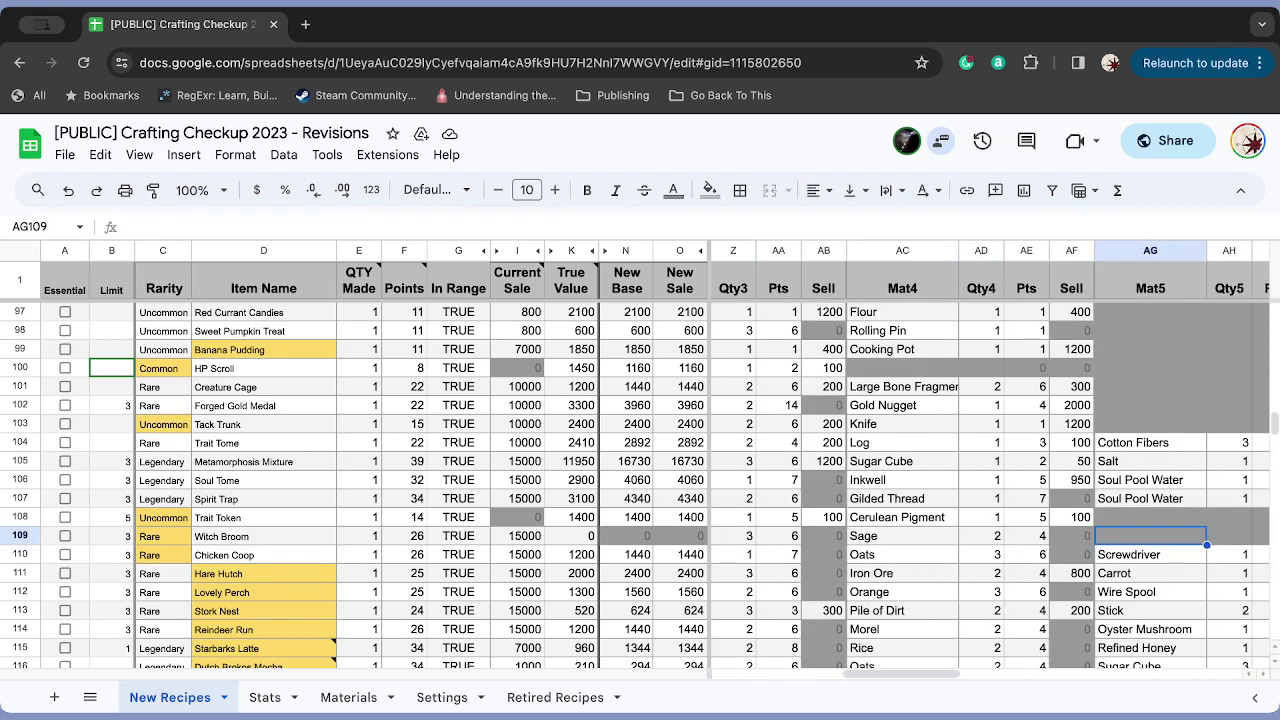
key("Left")
key("Left")
key("Left")
key("Left")
key("Left")
key("Left")
key("Left")
key("Left")
key("Left")
key("Left")
key("Left")
key("Left")
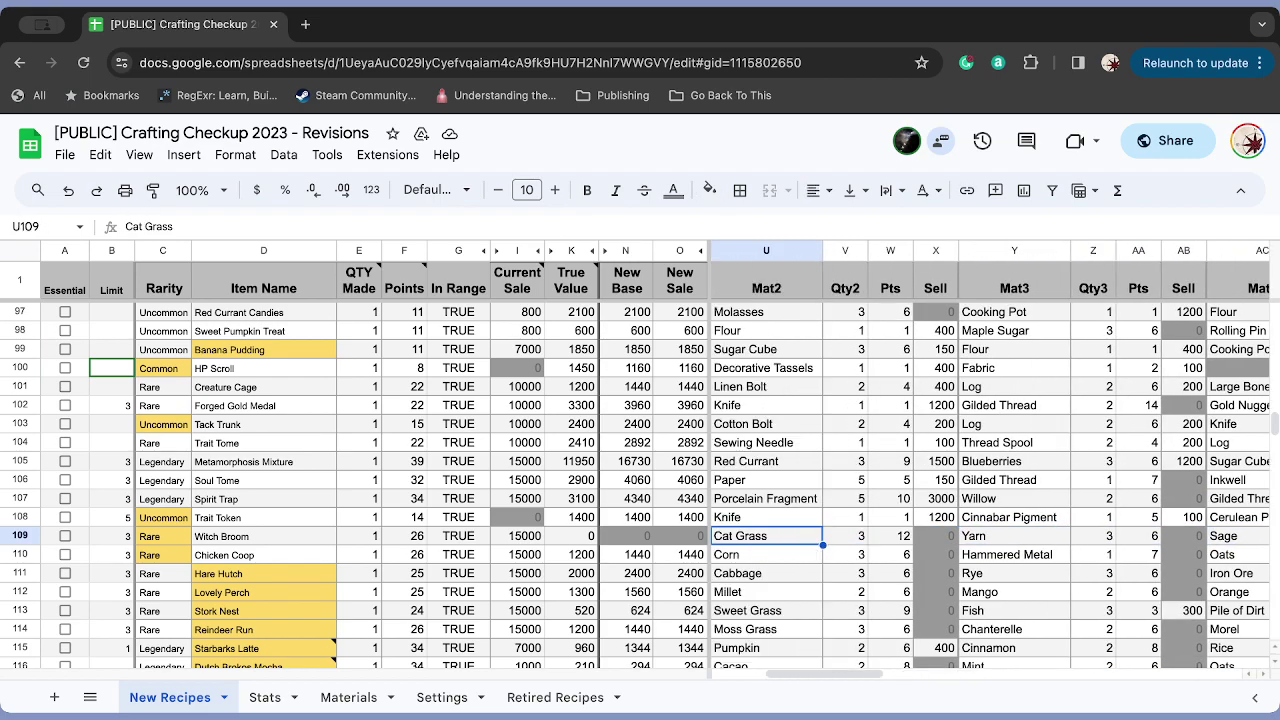
- Examine the Chicken Coop recipe in row 110, checking its materials, quantities and points
key("Down")
key("Right")
key("Right")
key("Right")
key("Right")
key("Right")
key("Right")
key("Right")
key("Right")
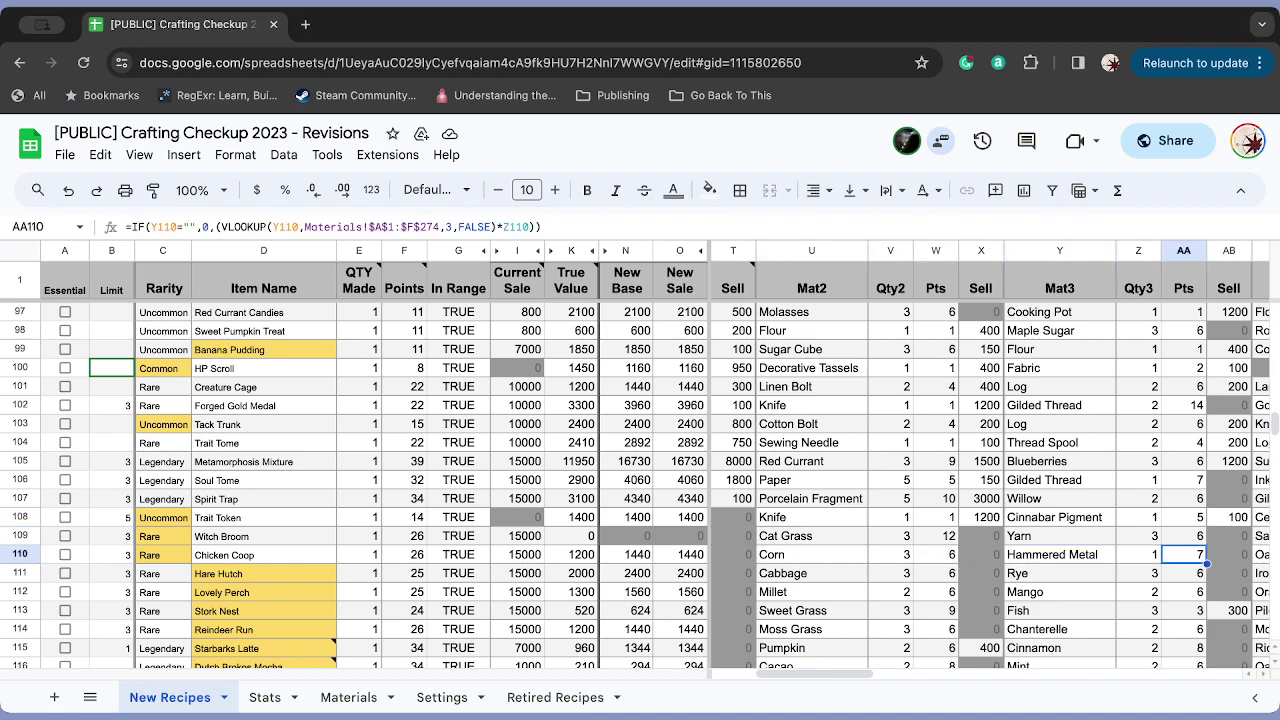
key("Left")
key("Left")
key("Left")
key("Left")
key("Left")
key("Left")
key("Left")
key("Left")
key("Left")
key("Left")
key("Left")
key("Left")
key("Left")
key("Left")
key("Left")
key("Left")
key("Left")
key("Left")
key("Left")
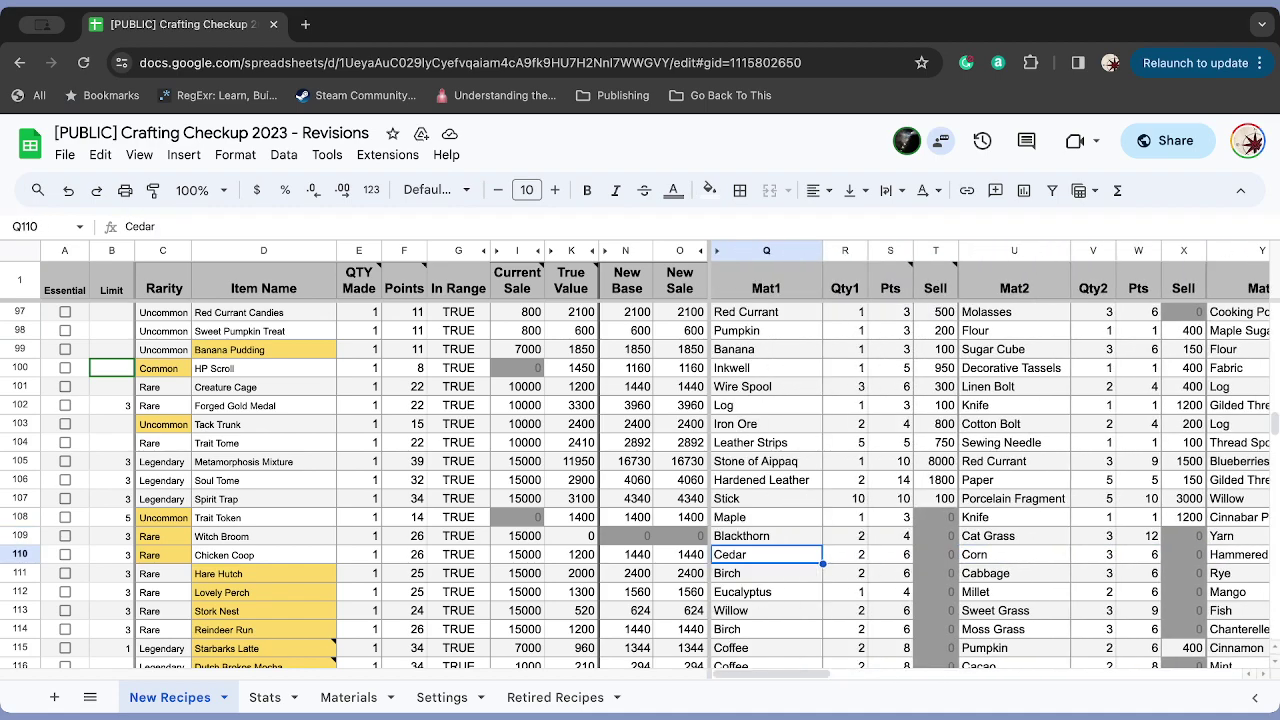
- Go through the item names from Hare Hutch to Reindeer Run and examine the Reindeer Run recipe's prices and materials in row 114
key("Left")
key("Down")
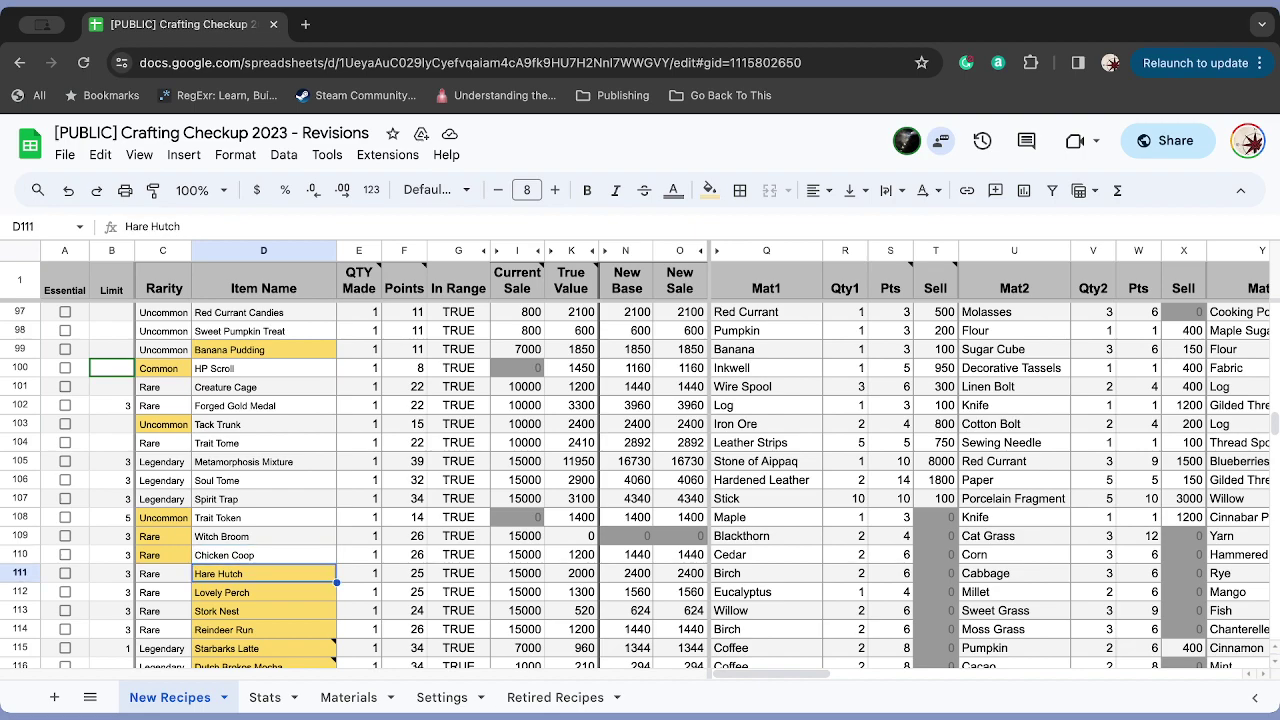
key("Down")
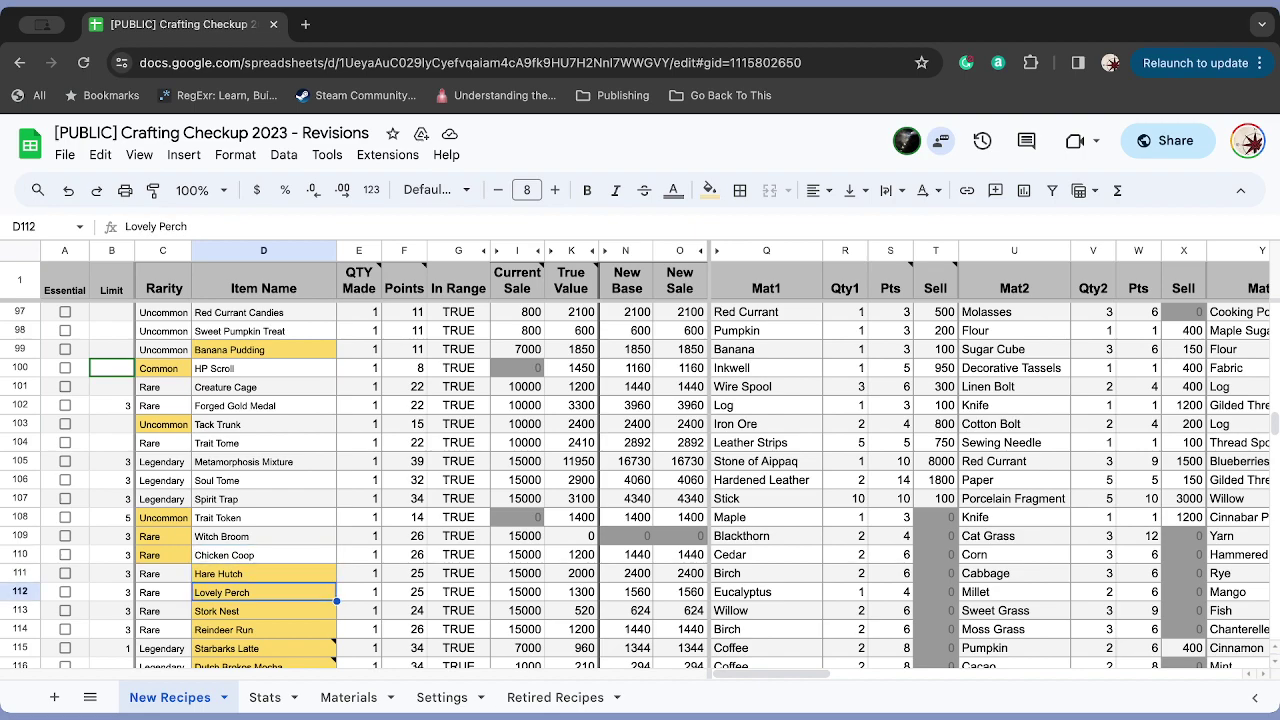
key("Down")
key("Down")
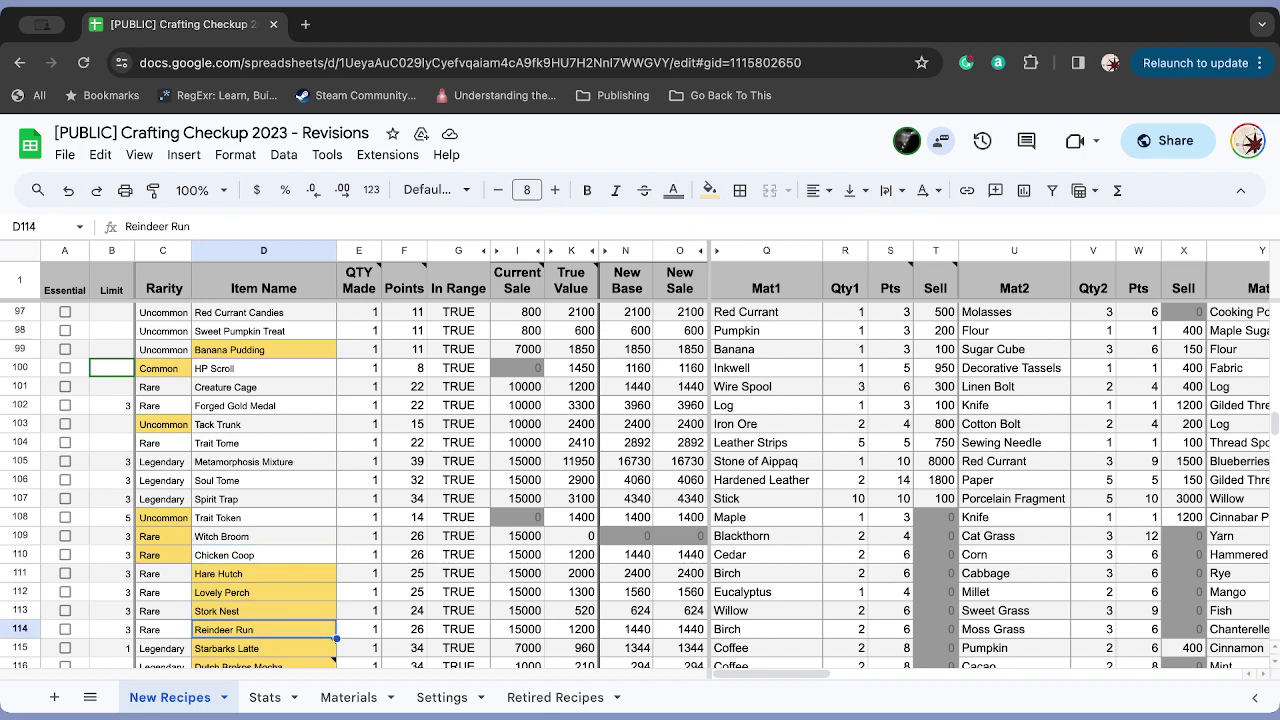
key("Right")
key("Right")
key("Right")
key("Right")
key("Right")
key("Right")
key("Right")
key("Right")
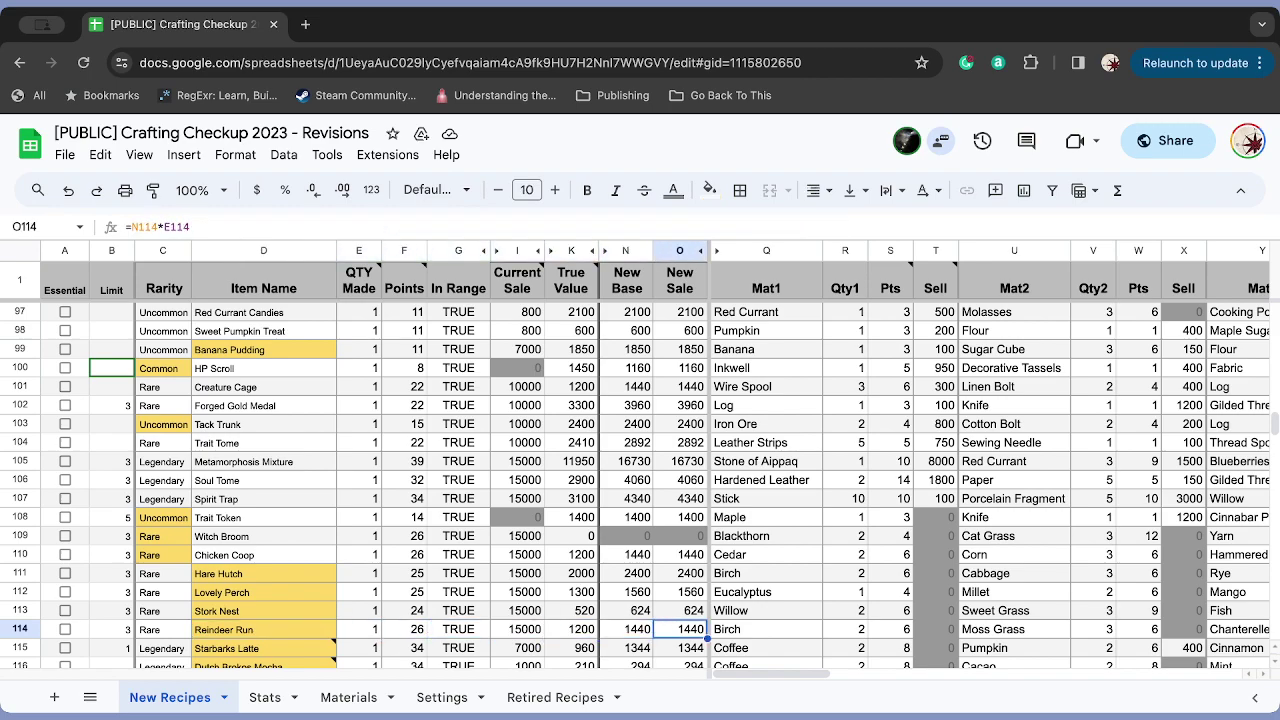
key("Right")
key("Right")
key("Right")
key("Right")
key("Right")
key("Right")
key("Right")
key("Right")
key("Right")
key("Right")
key("Right")
key("Right")
key("Right")
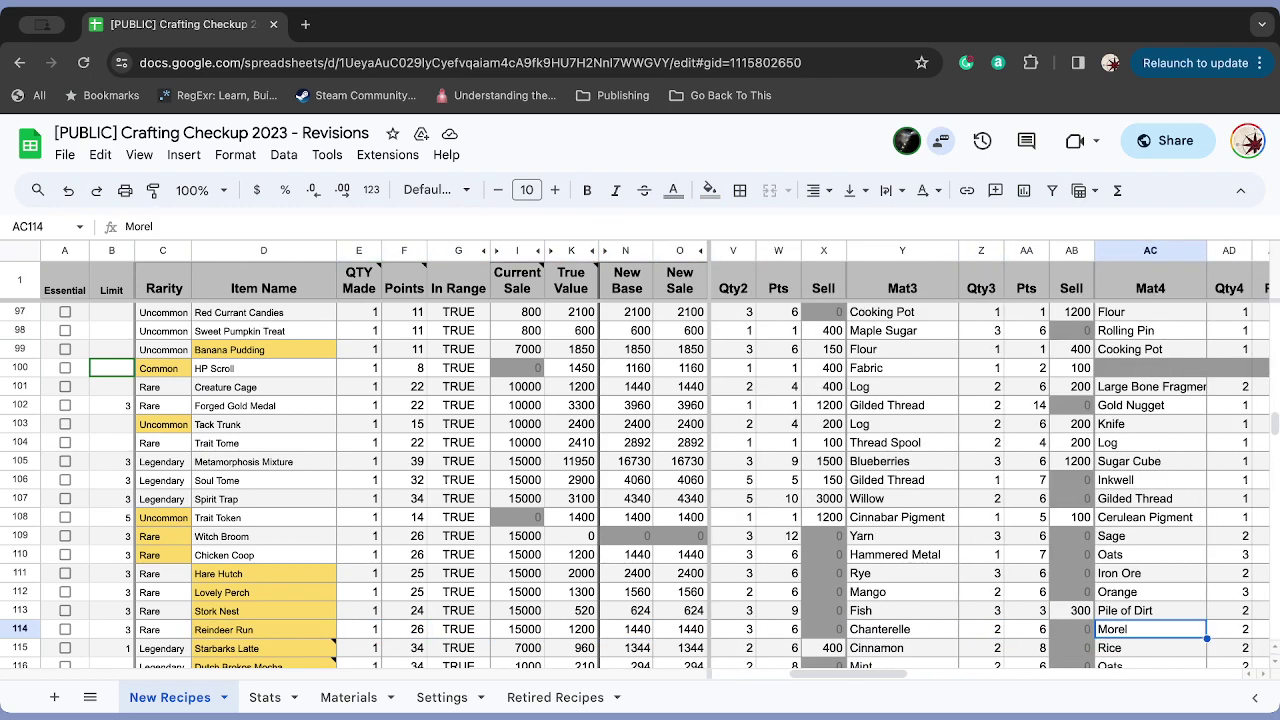
key("Left")
key("Left")
key("Left")
key("Left")
key("Left")
key("Left")
key("Left")
key("Left")
key("Left")
key("Left")
key("Left")
key("Left")
key("Left")
key("Left")
key("Left")
key("Left")
key("Left")
key("Left")
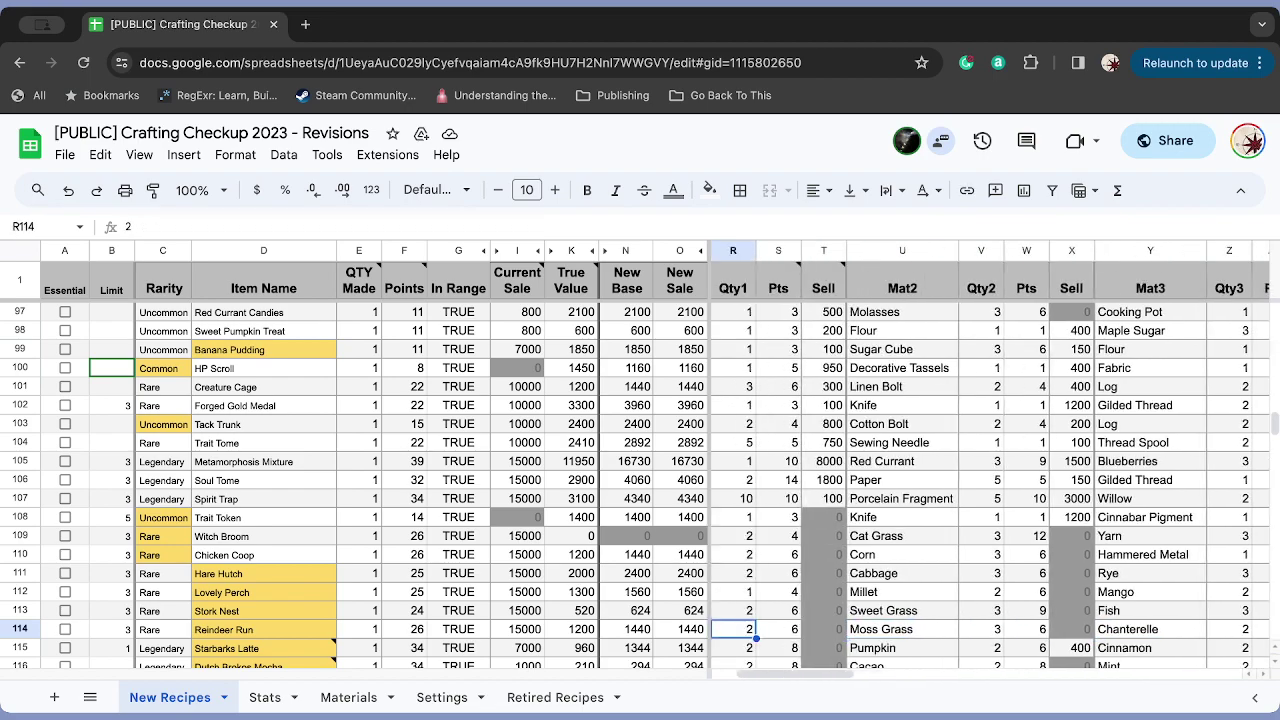
key("Left")
key("Left")
key("Left")
key("Left")
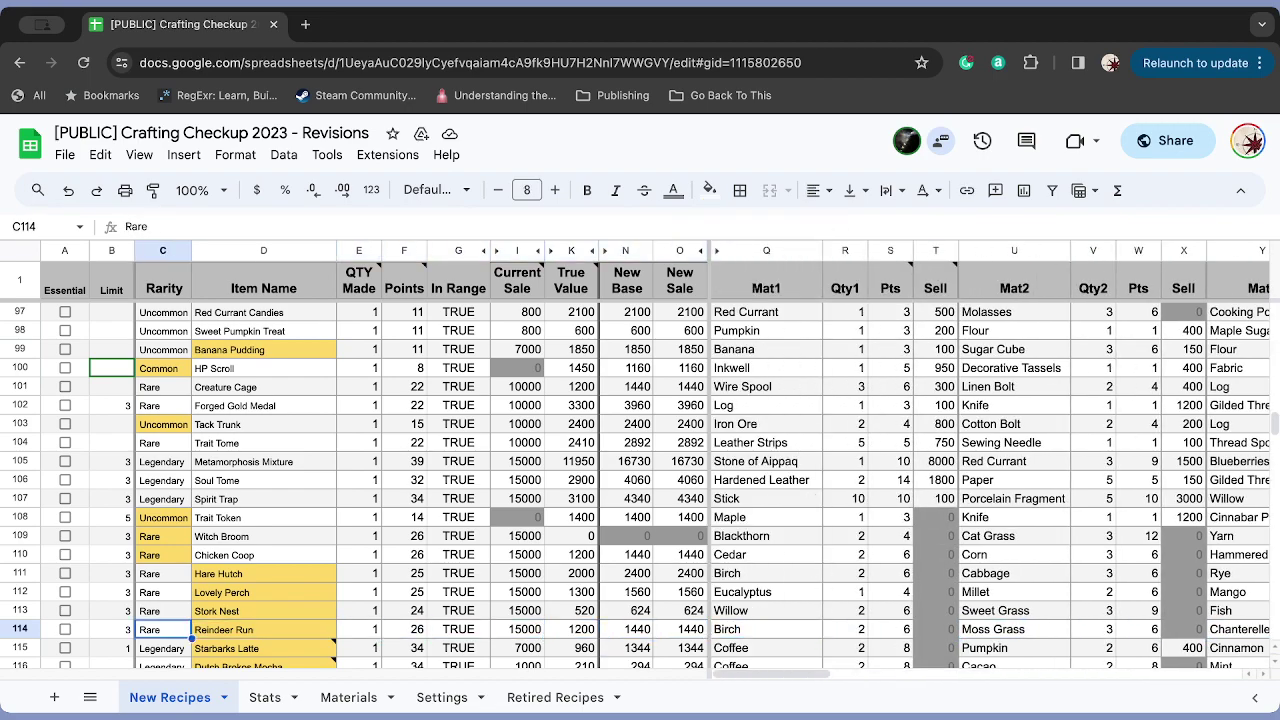
key("Right")
key("Left")
key("Right")
key("Right")
key("Left")
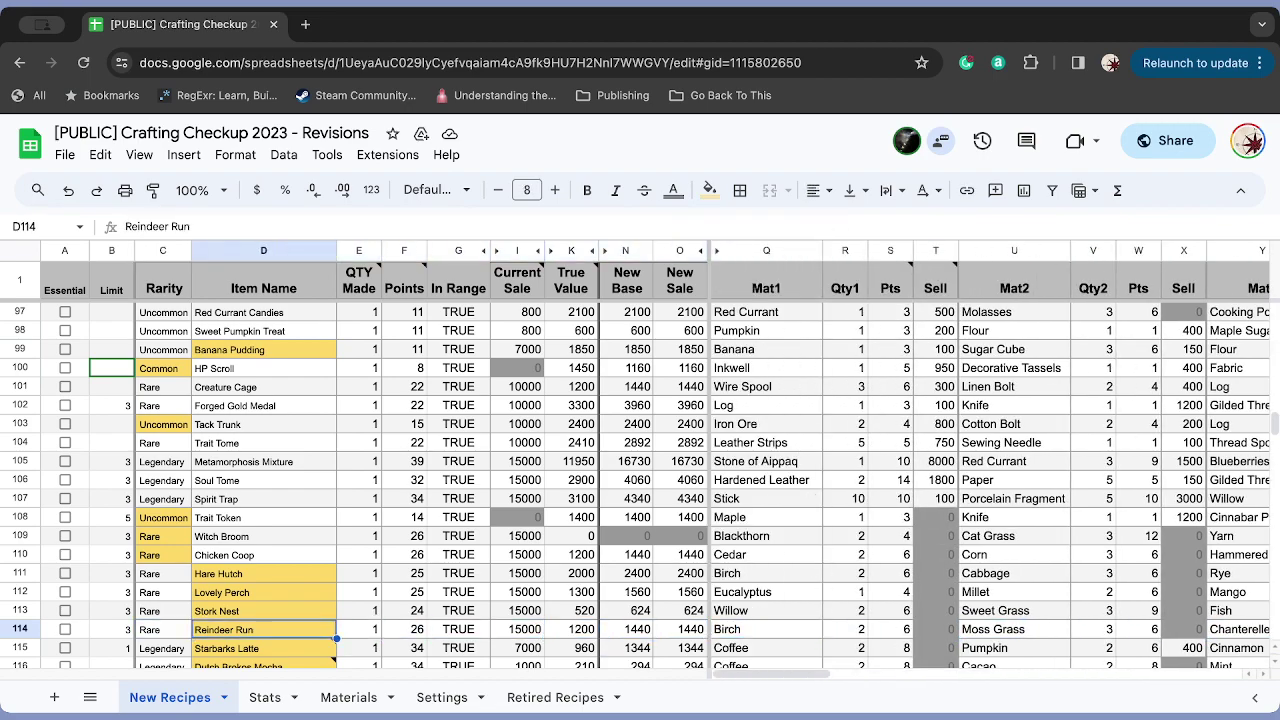
- Check the Limit values of the recipes from Witch Broom in row 109 to Reindeer Run in row 114
key("Left")
key("Left")
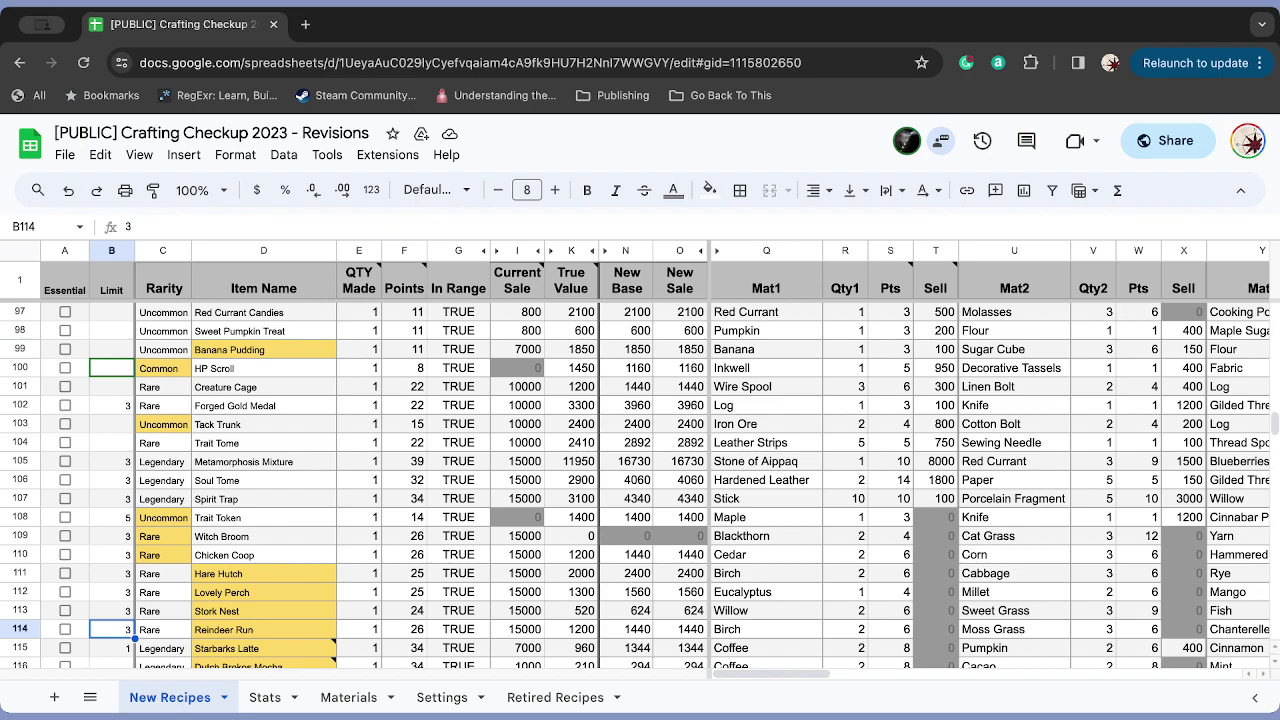
key("Up")
key("Up")
key("Up")
key("Up")
key("Up")
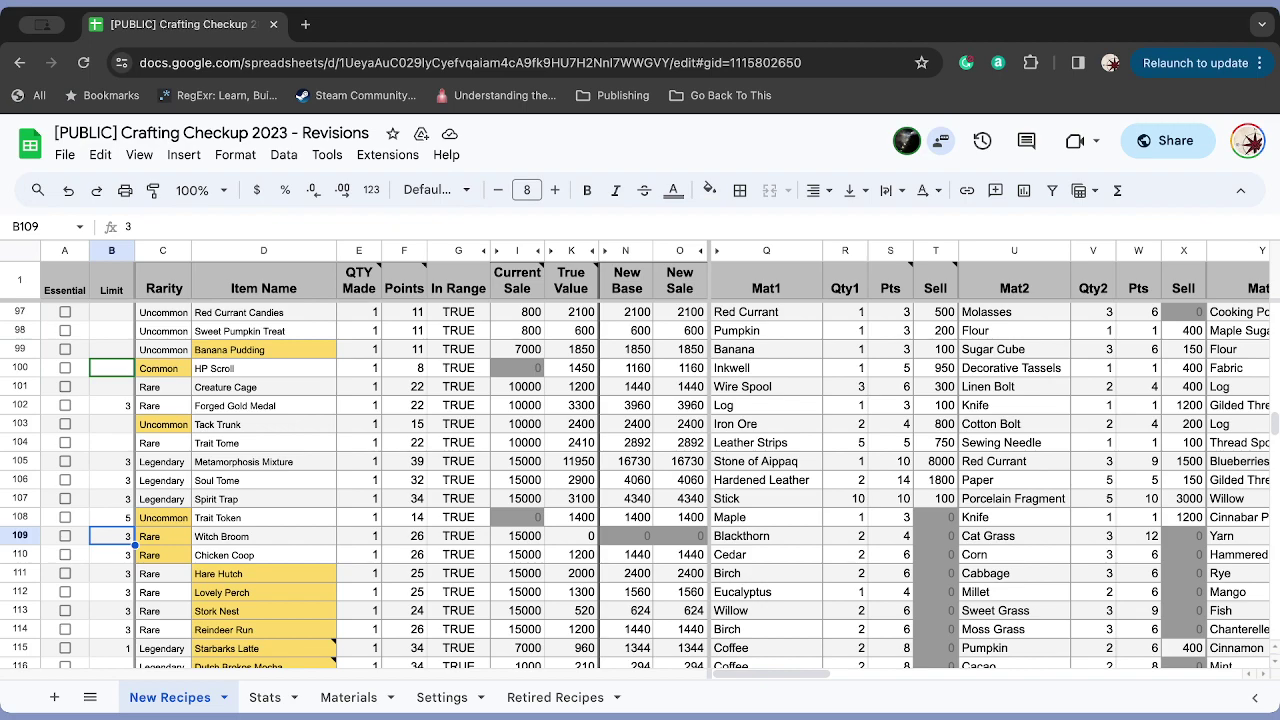
key("Down")
key("Down")
key("Down")
key("Down")
key("Down")
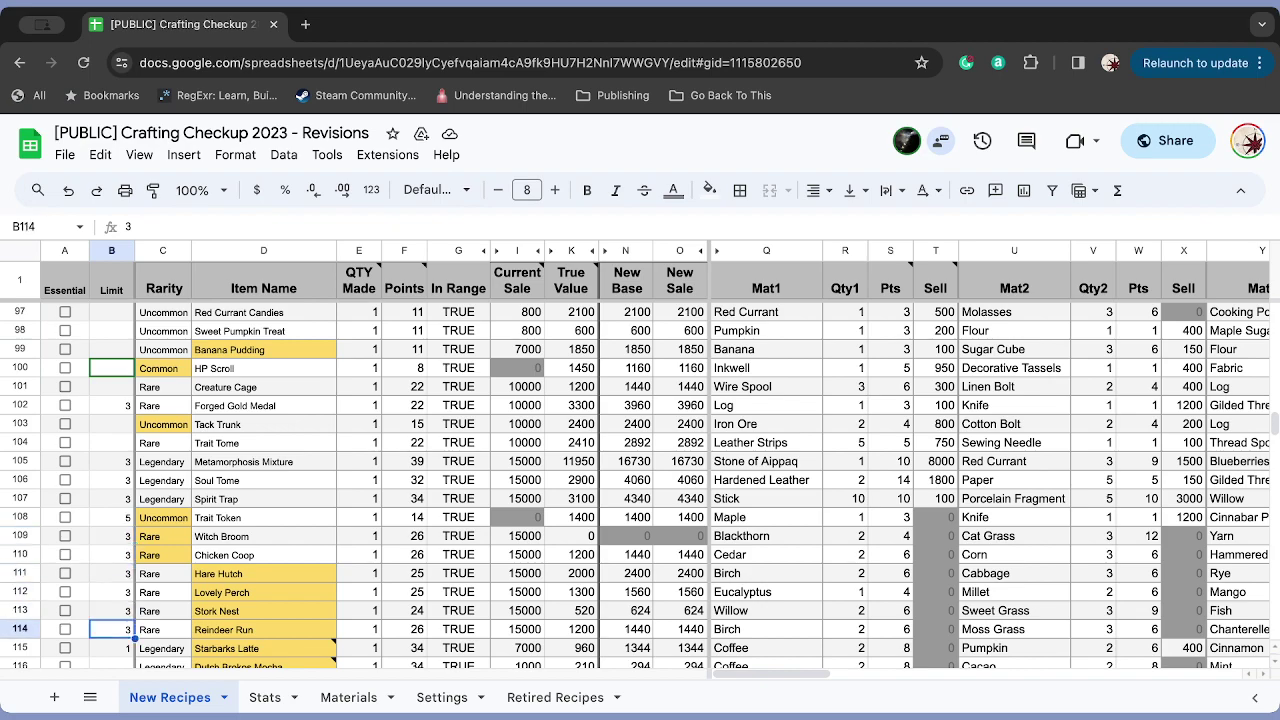
key("Right")
key("Right")
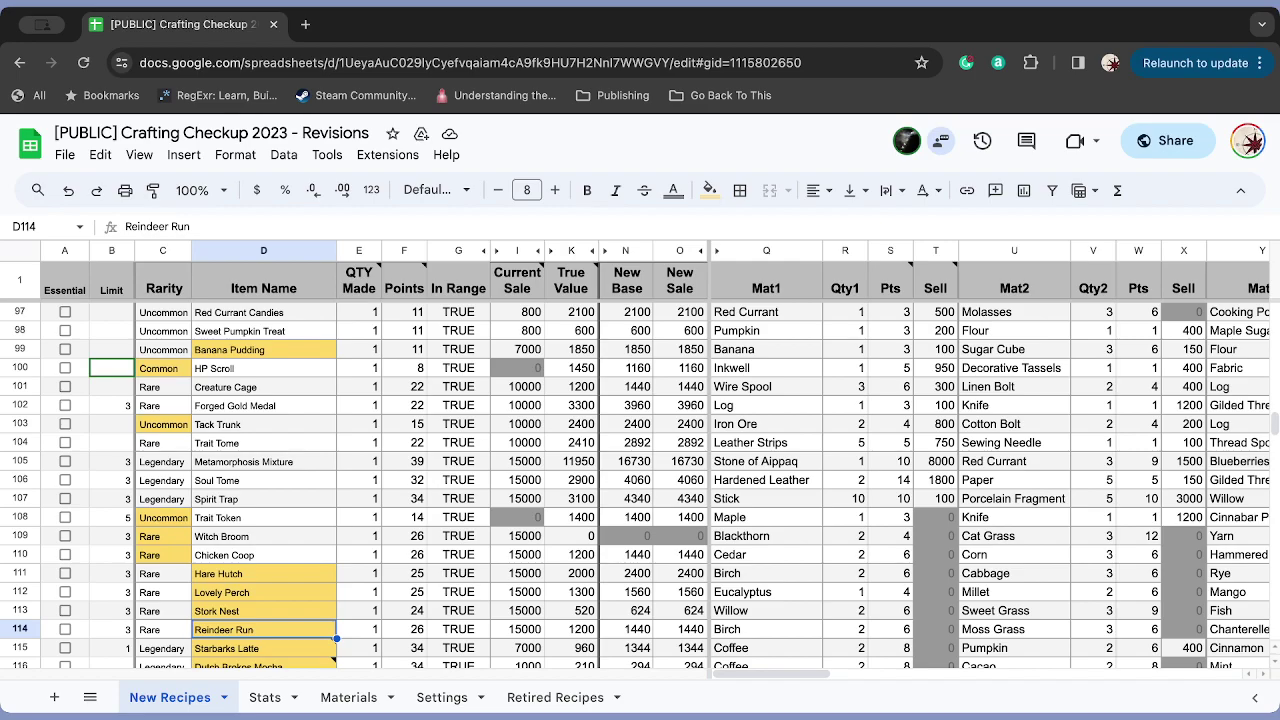
- Look through the neighbouring recipes on the New Recipes sheet, from the elixirs in row 78 to the common foods and toys below row 119
scroll(640, 486, "up", 5)
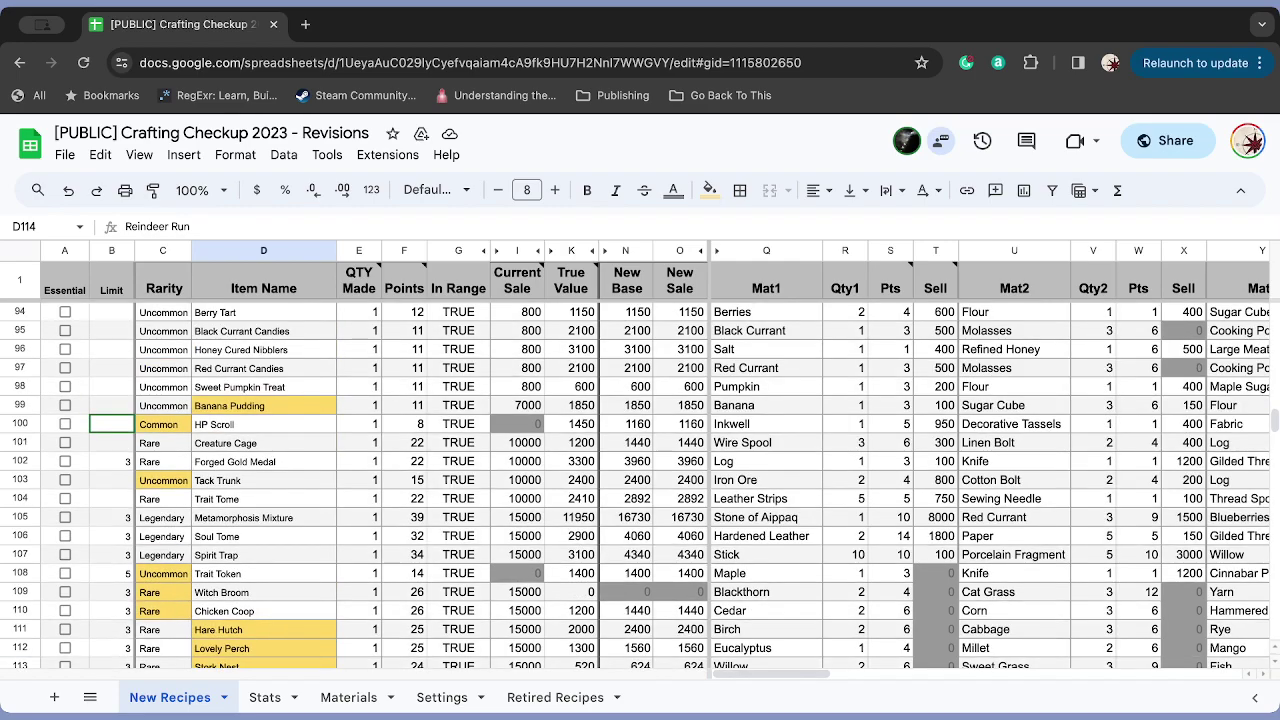
scroll(640, 486, "up", 2)
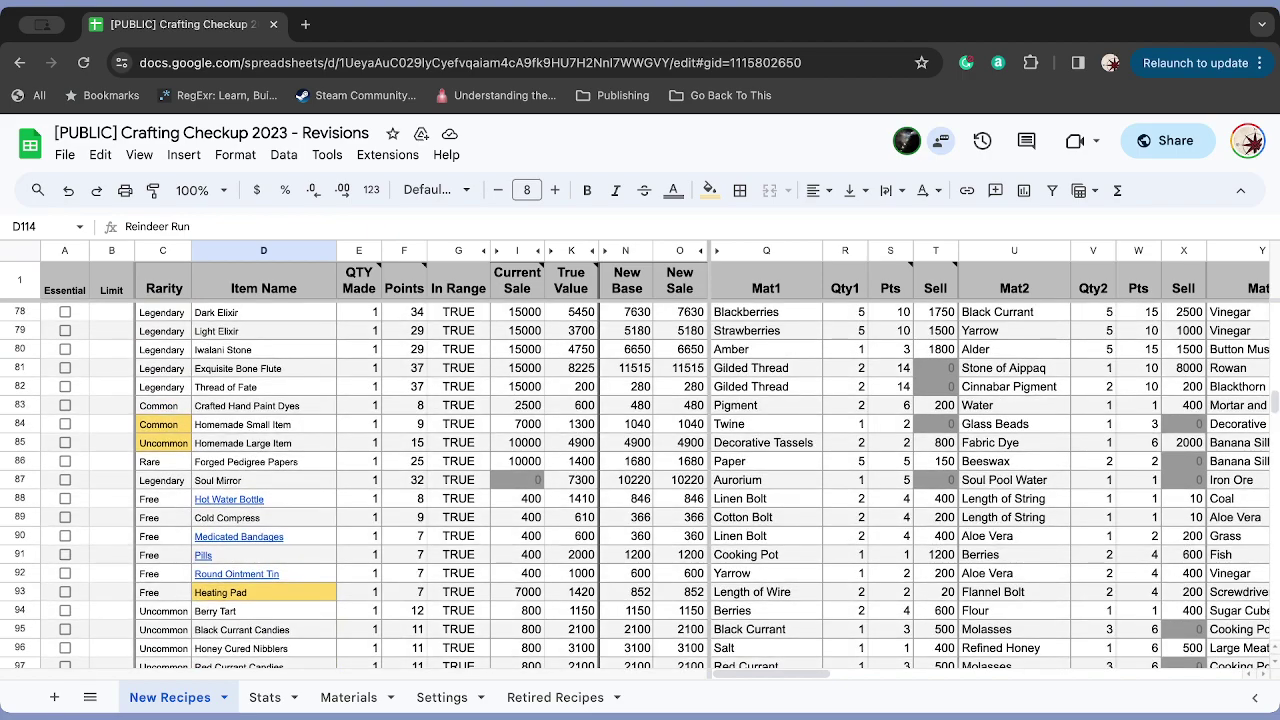
scroll(640, 486, "up", 1)
scroll(640, 486, "down", 8)
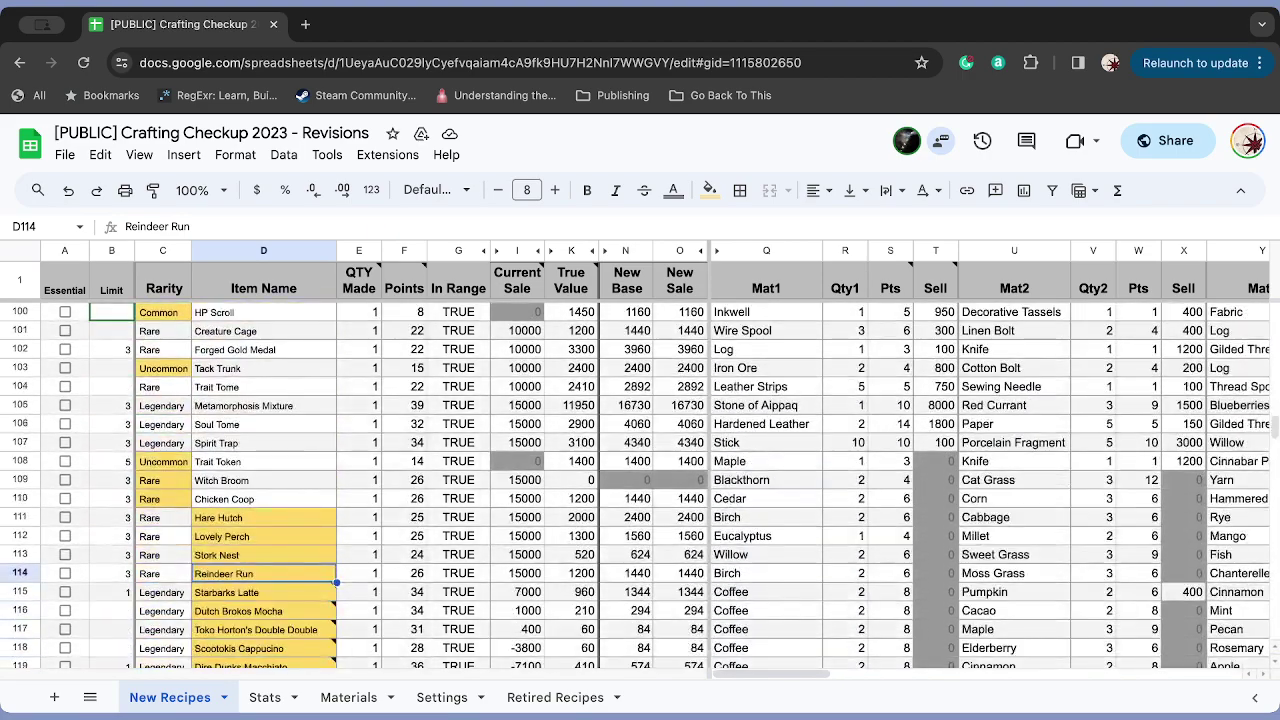
scroll(640, 486, "down", 1)
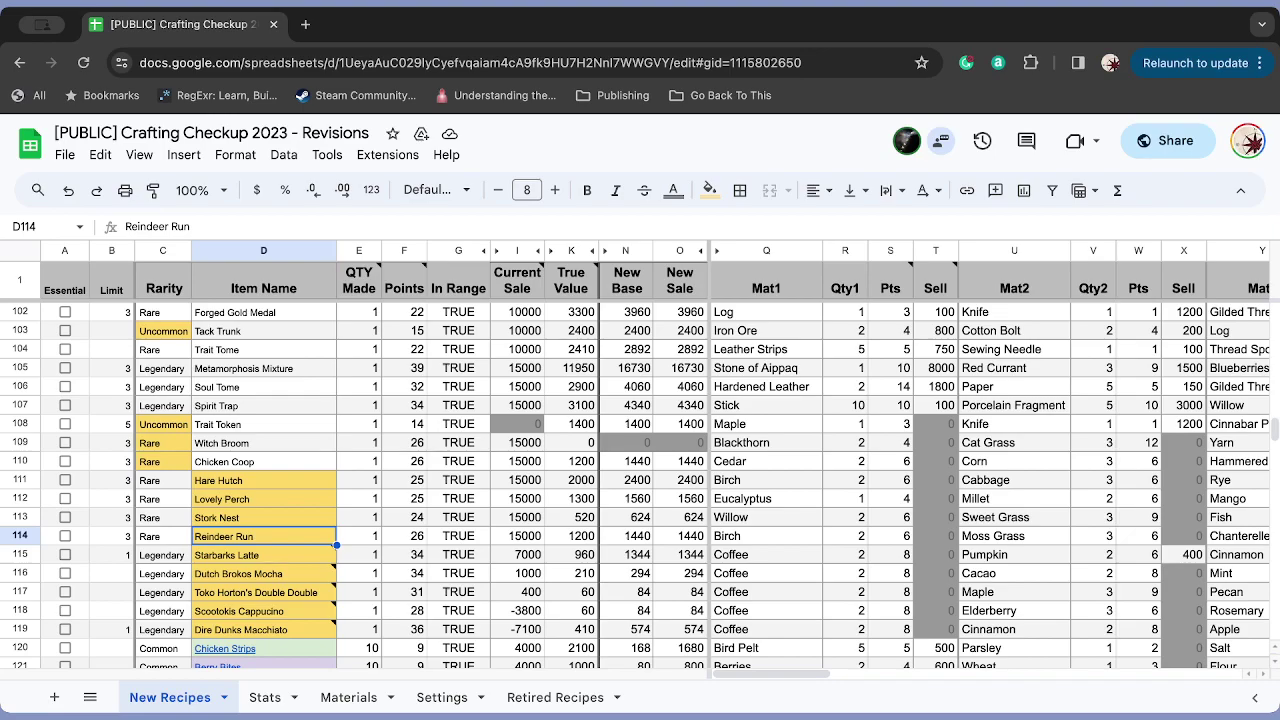
scroll(640, 486, "down", 5)
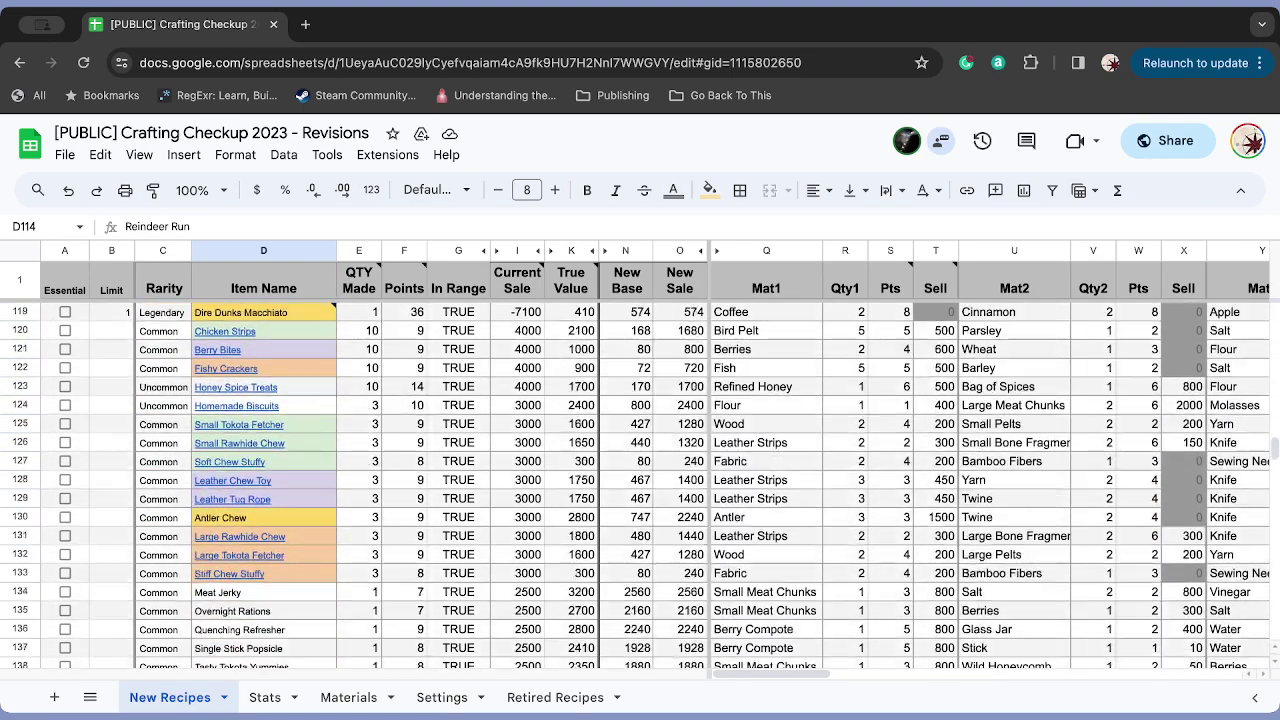
scroll(640, 486, "up", 2)
scroll(640, 486, "down", 2)
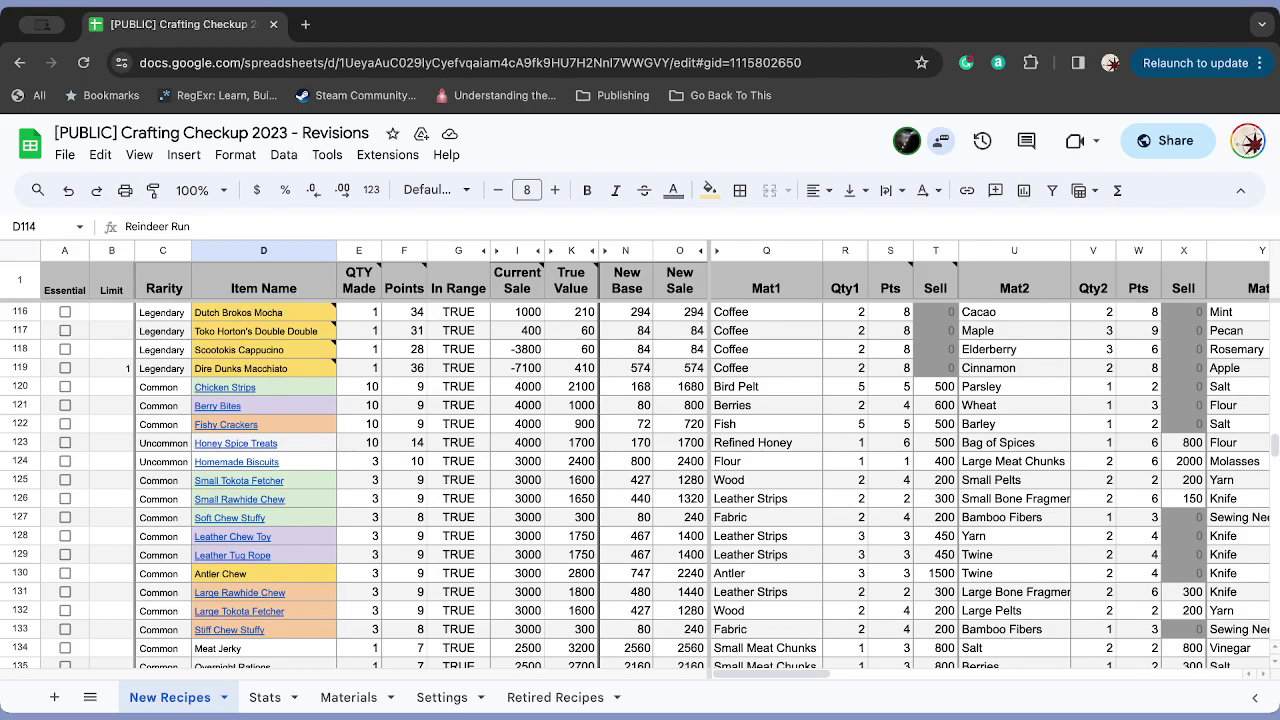
- Look through the recipes below Reindeer Run, from the coffee drinks in row 115 to the pigments from row 189, checking rarities and points
scroll(640, 486, "down", 10)
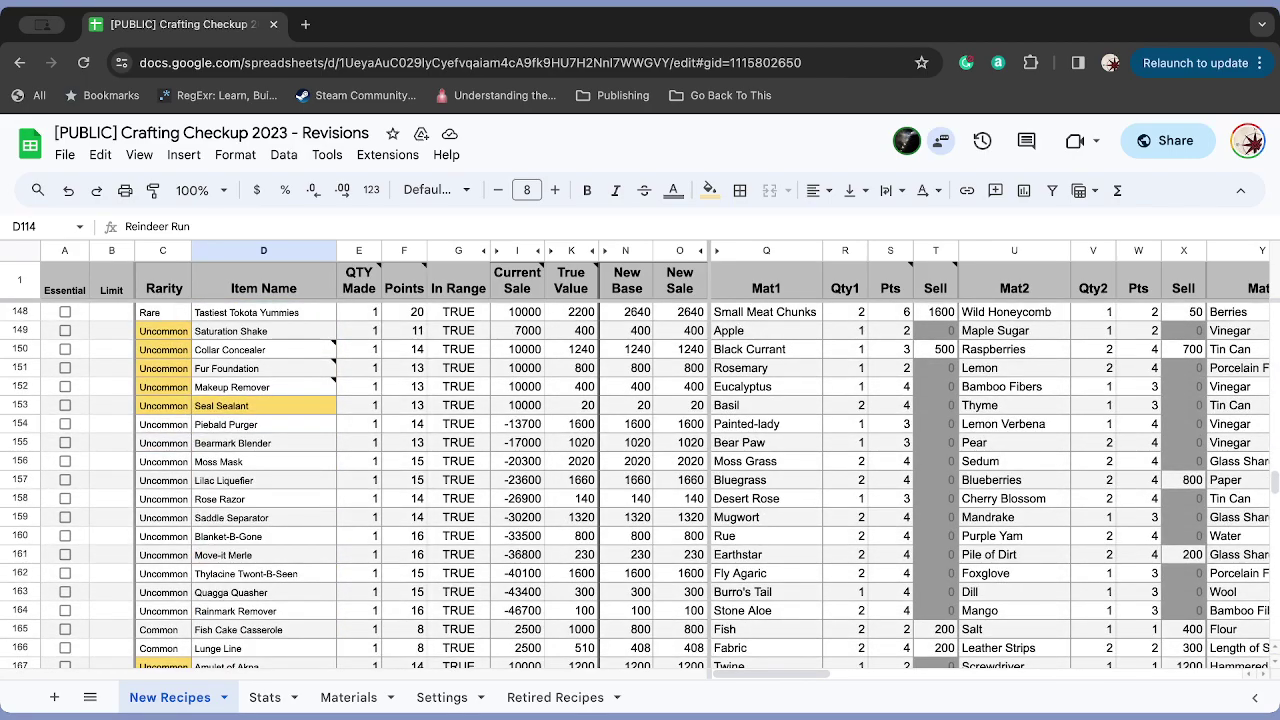
scroll(640, 486, "up", 10)
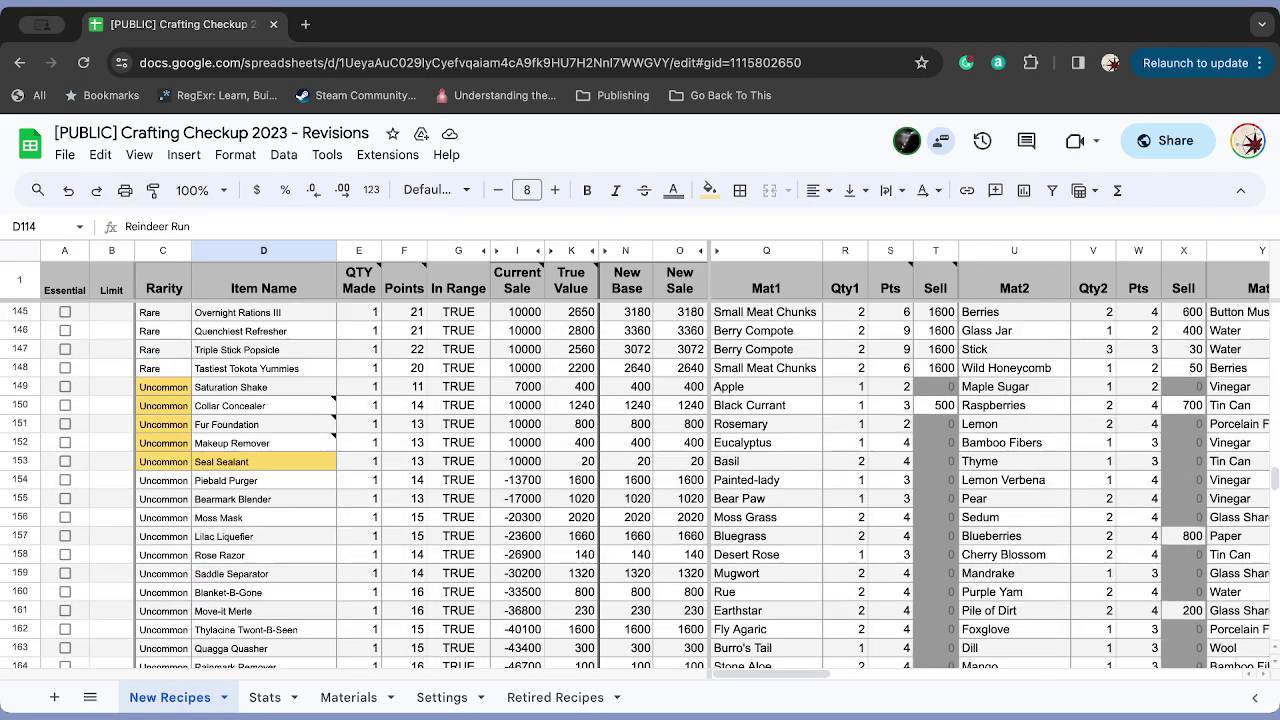
scroll(640, 486, "up", 4)
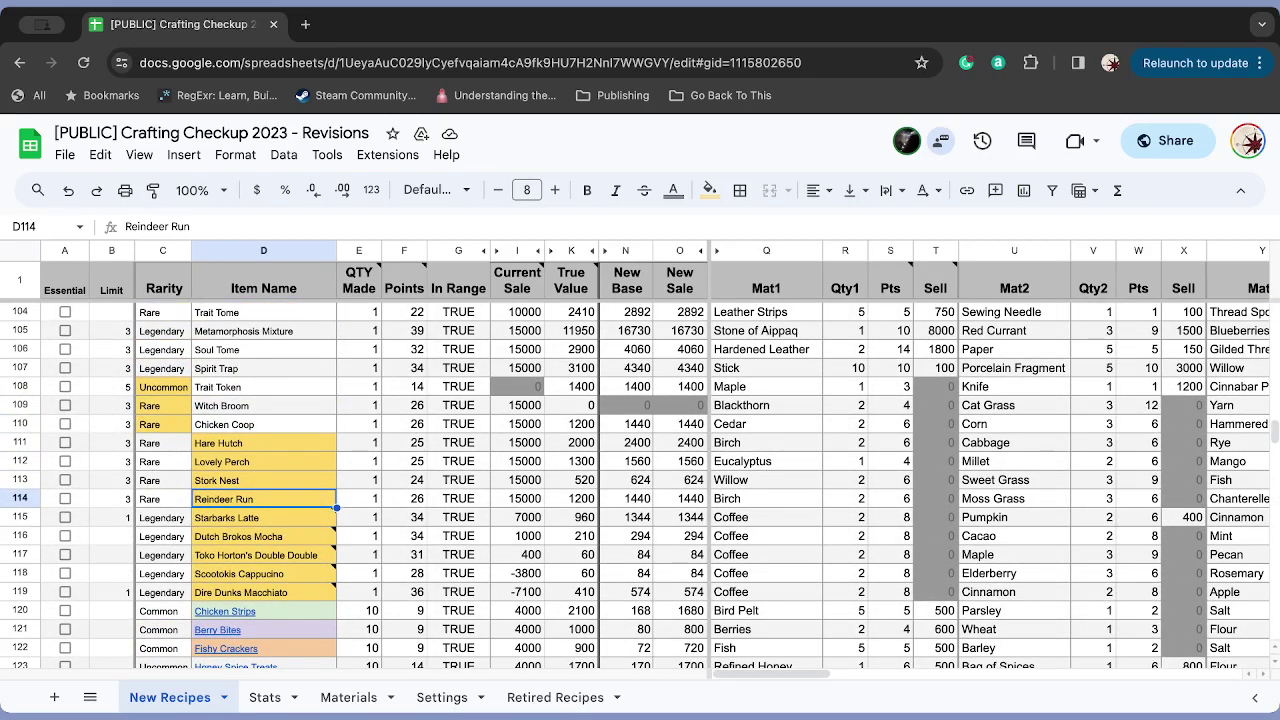
scroll(640, 486, "down", 4)
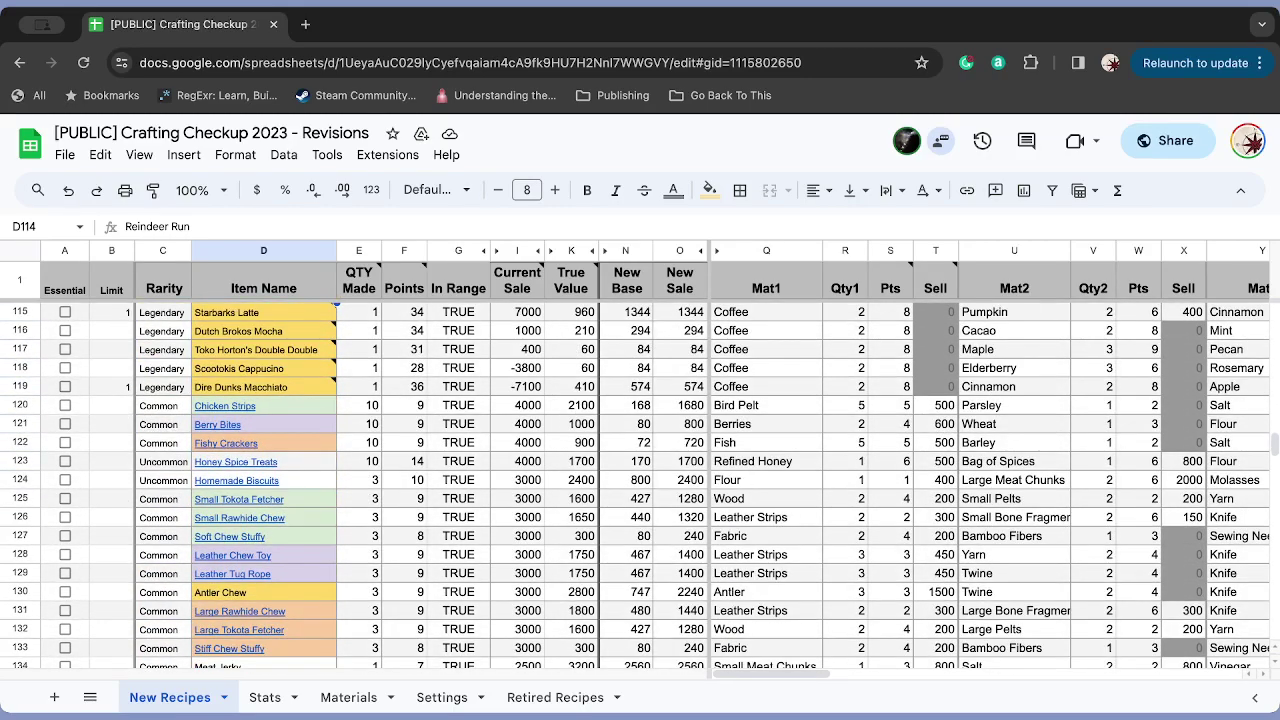
scroll(640, 486, "down", 4)
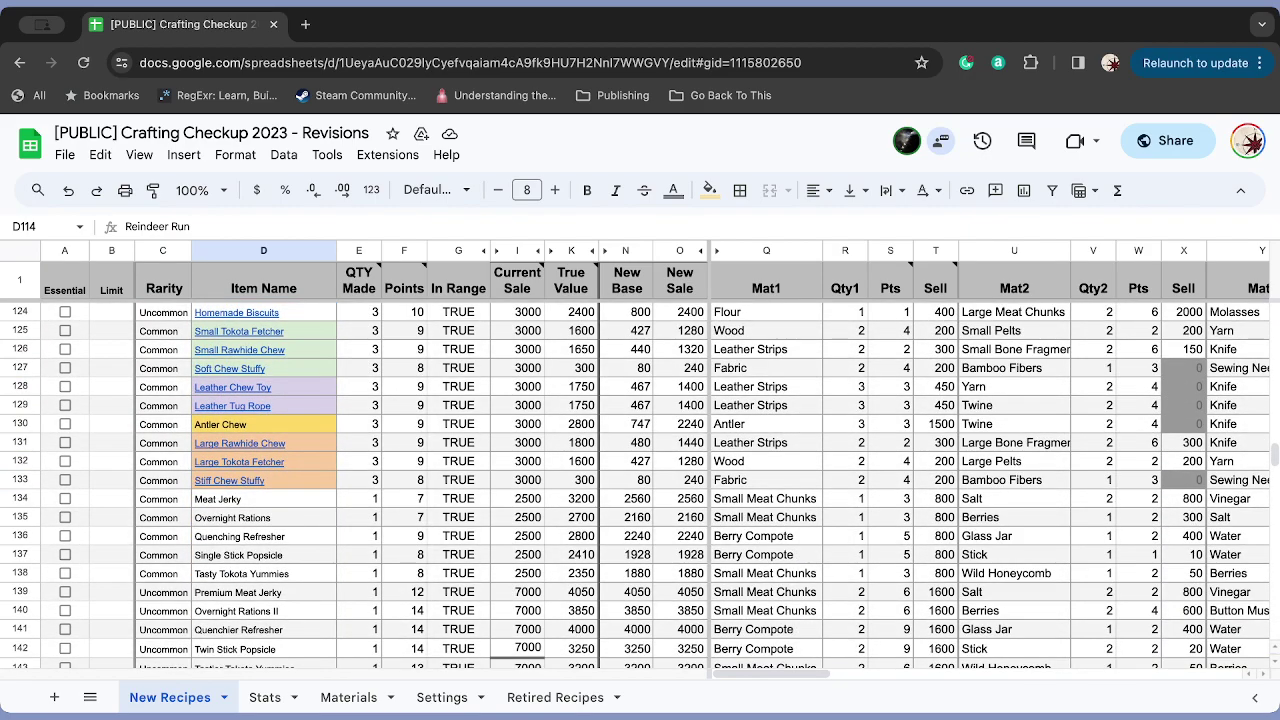
scroll(640, 486, "down", 3)
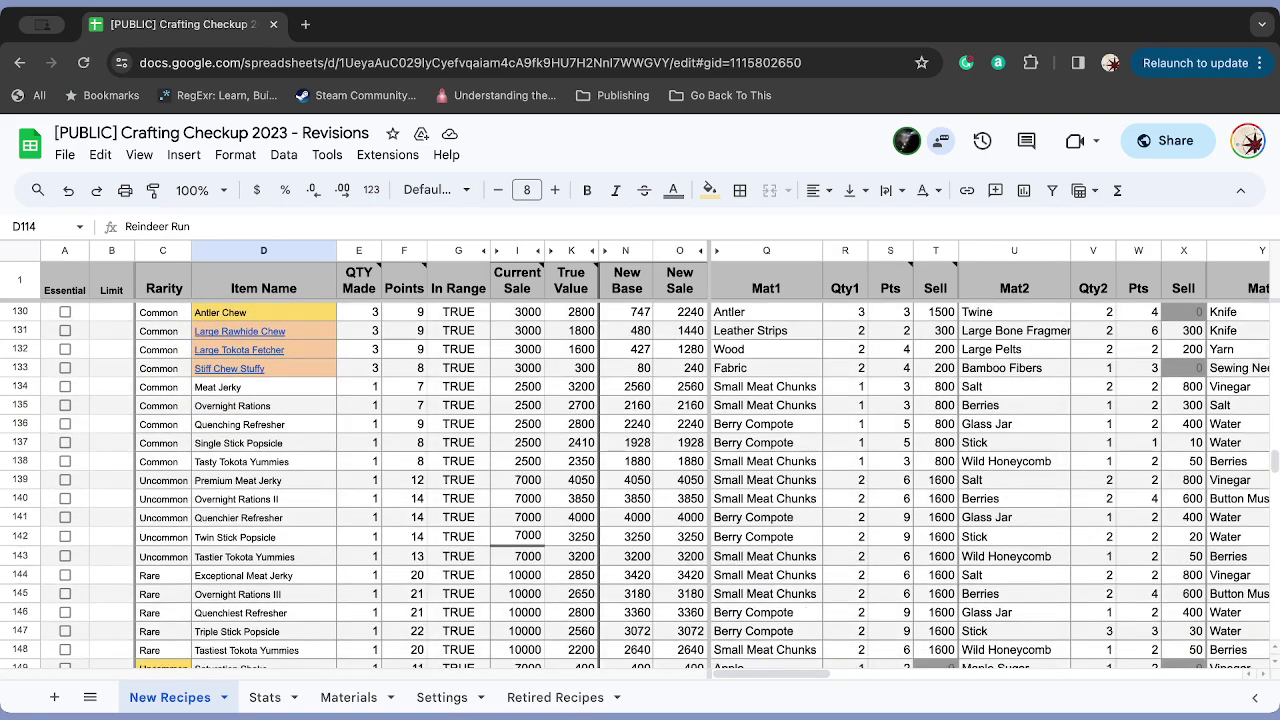
scroll(640, 486, "down", 1)
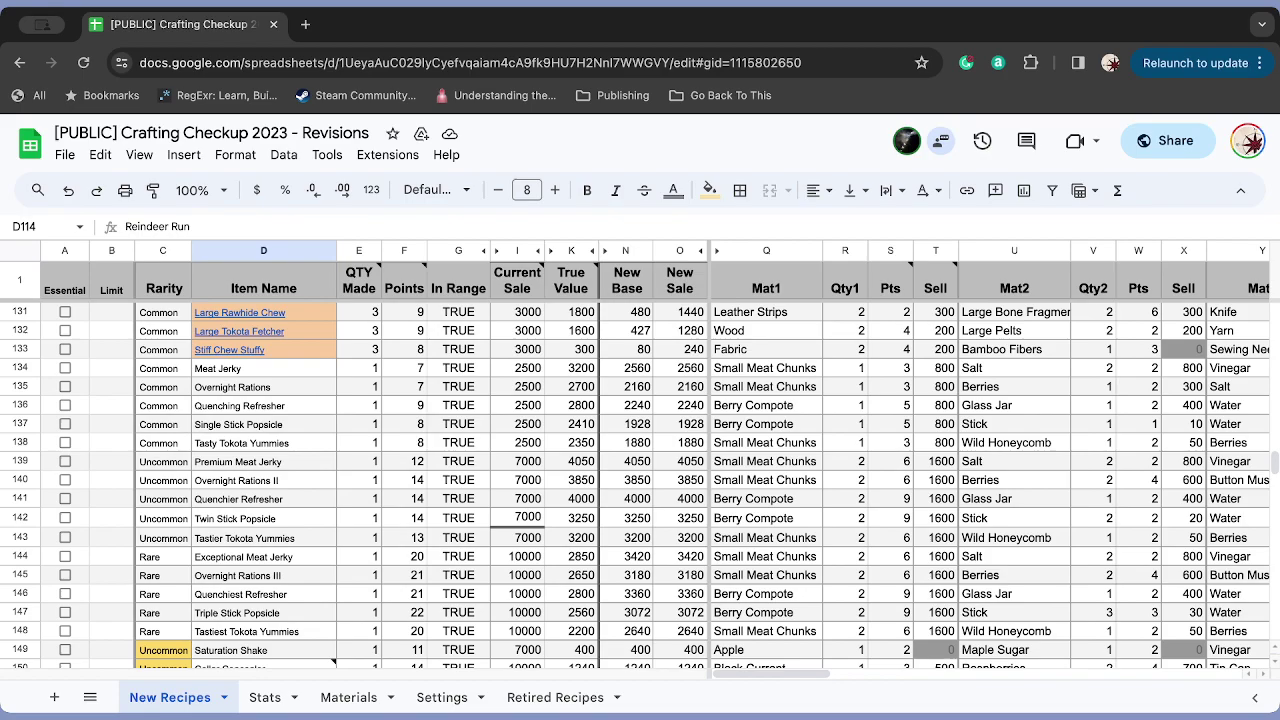
scroll(160, 555, "down", 4)
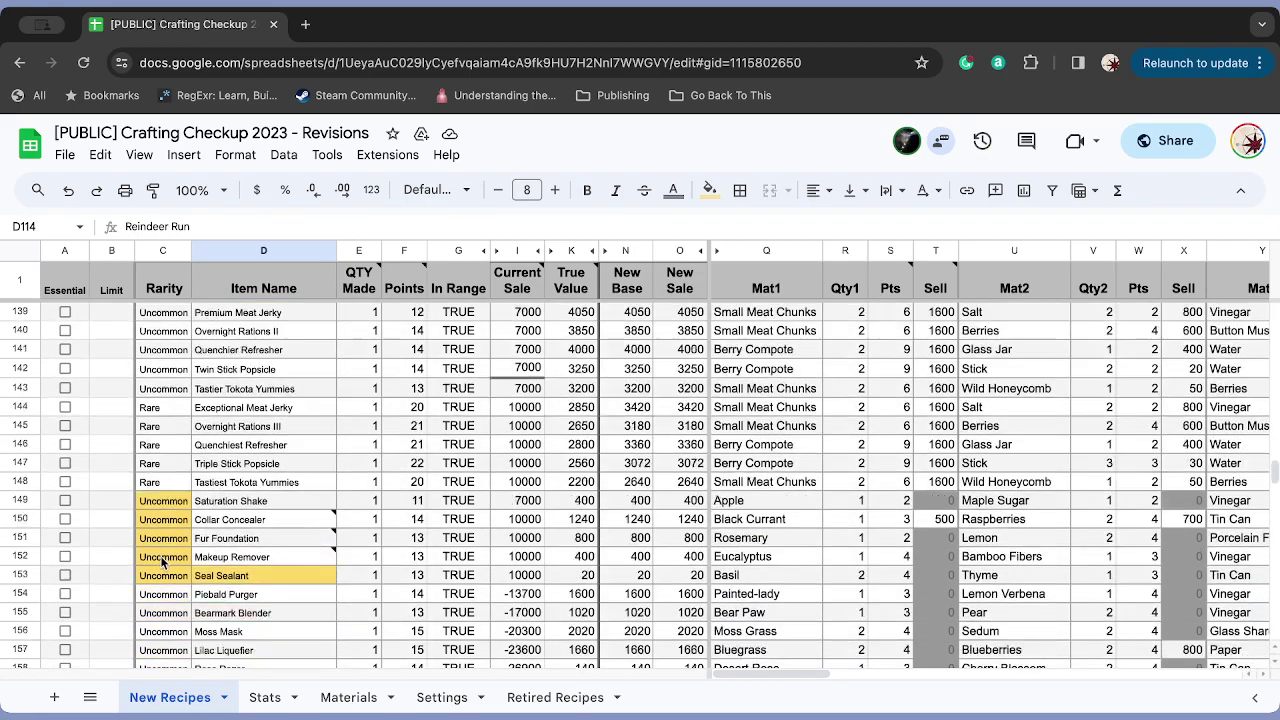
scroll(160, 555, "down", 5)
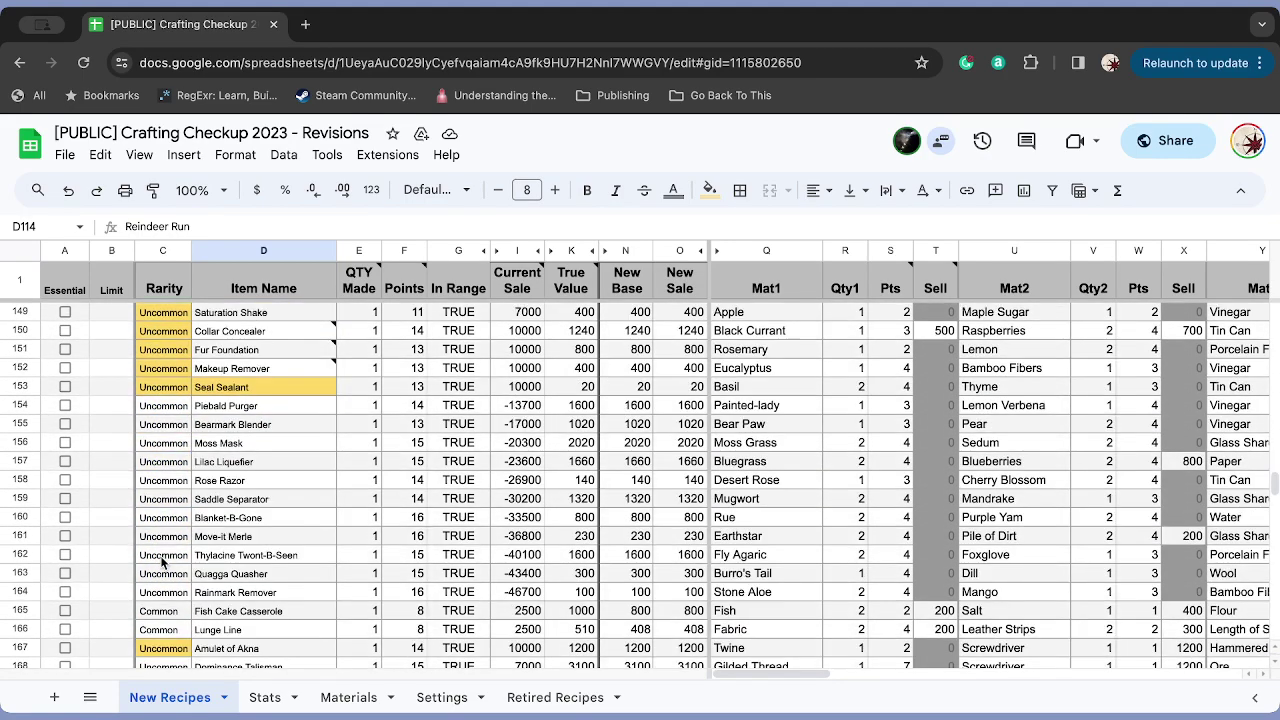
scroll(160, 562, "down", 7)
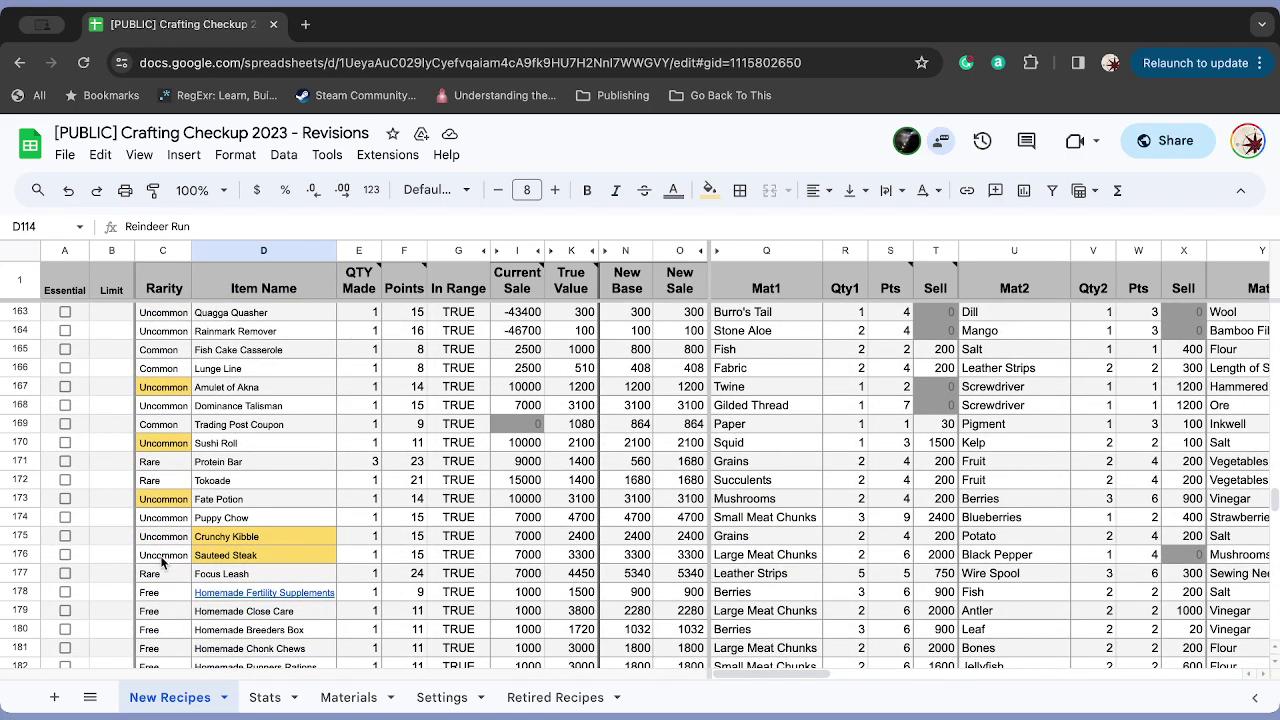
scroll(160, 562, "down", 3)
scroll(160, 562, "right", 1)
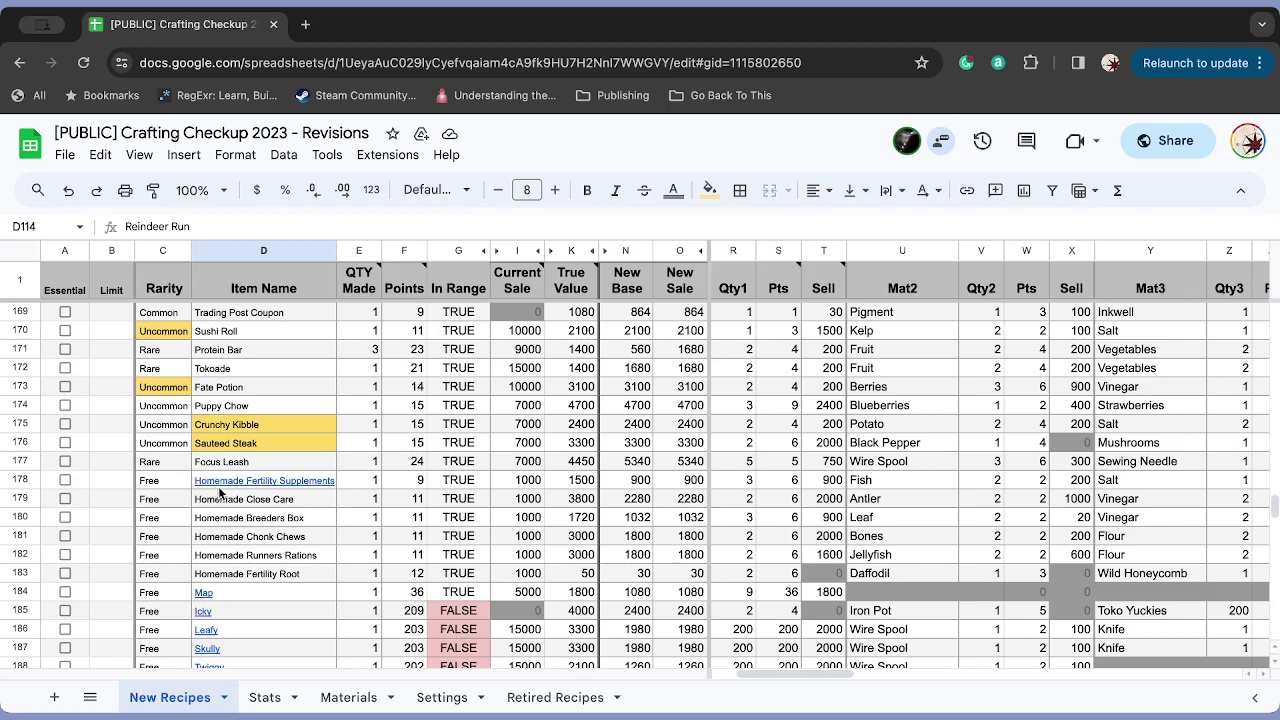
scroll(238, 561, "down", 5)
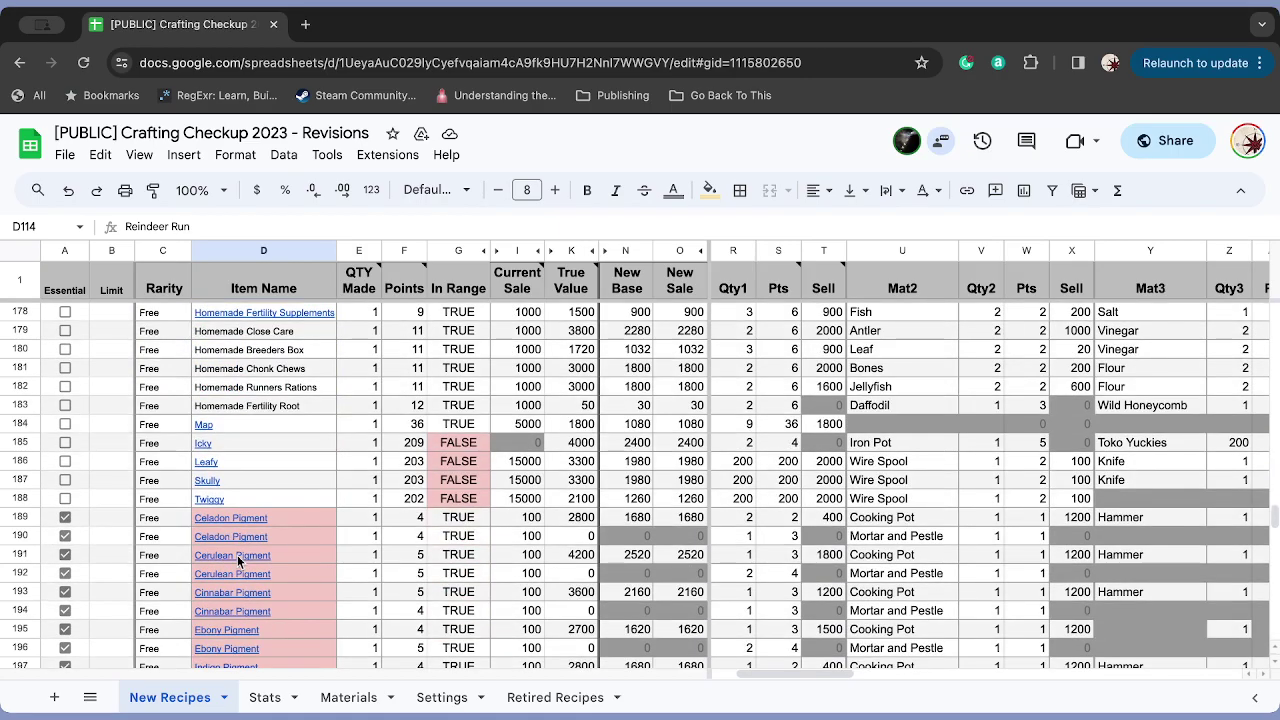
scroll(238, 561, "up", 20)
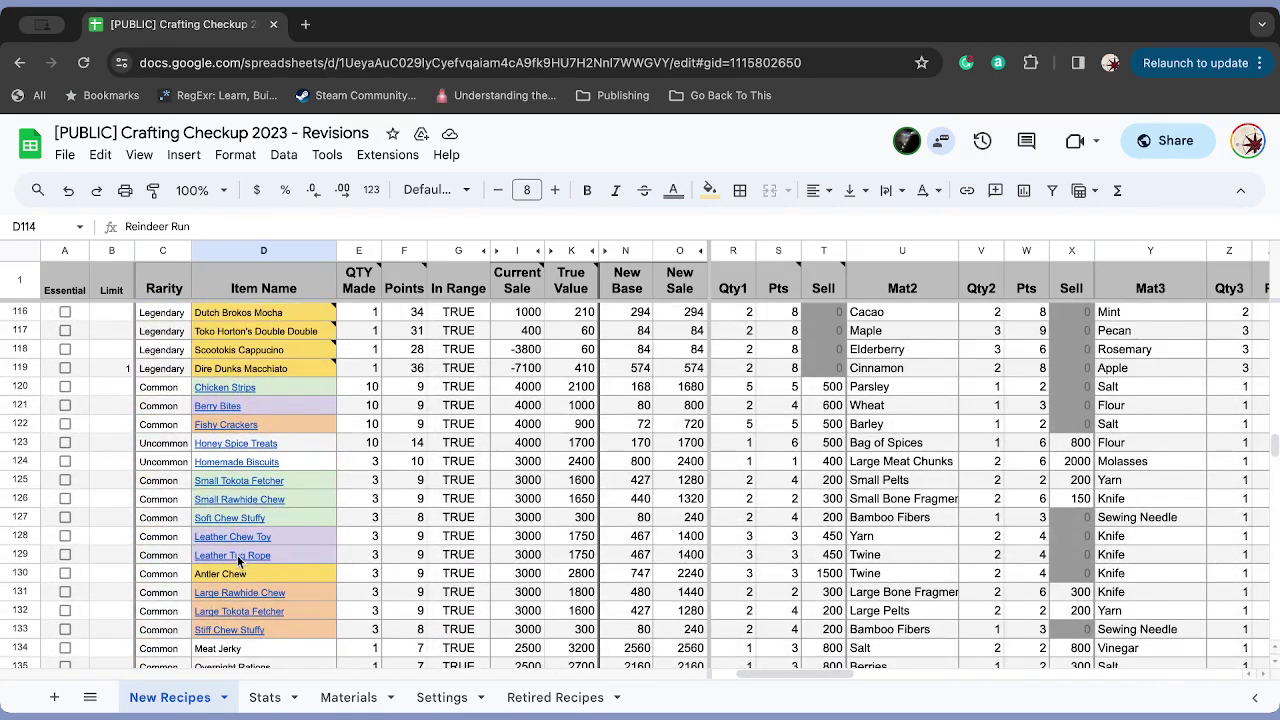
scroll(238, 561, "up", 8)
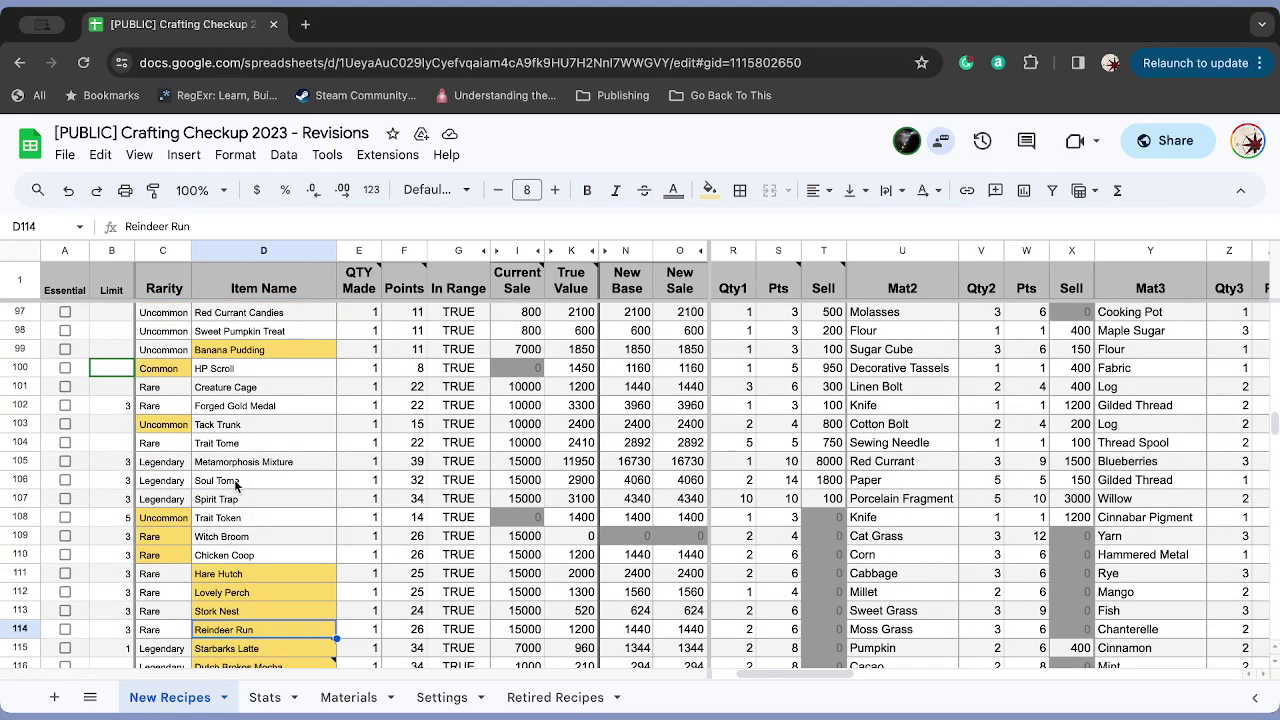
scroll(236, 484, "up", 1)
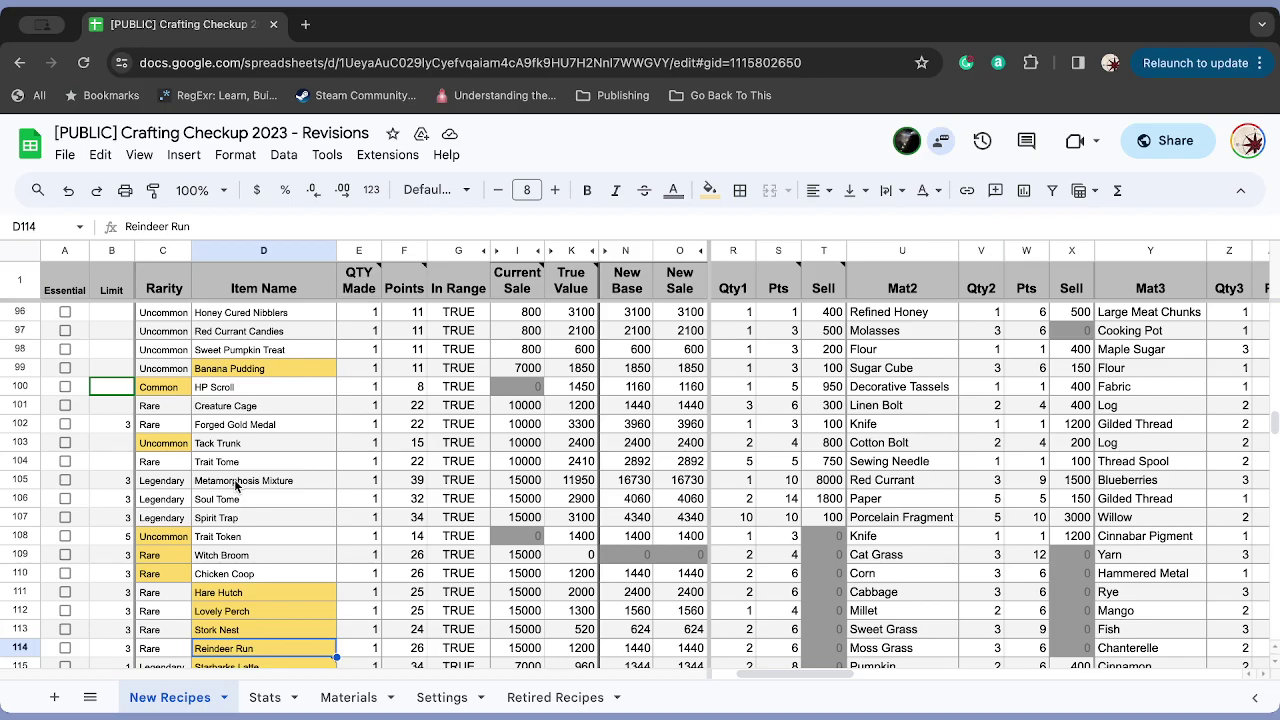
- Skim the New Recipes rows again, from the pet treats and toys to the Free recipes around rows 178 to 194
scroll(174, 499, "down", 10)
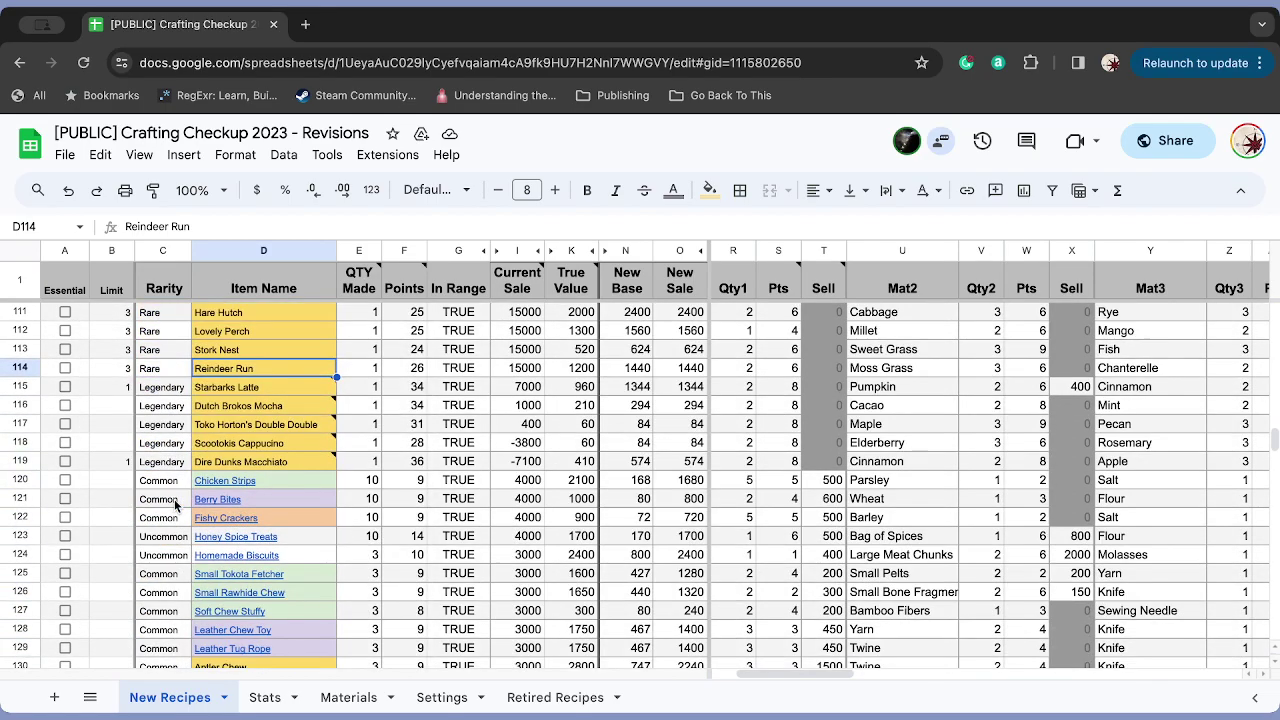
scroll(174, 499, "up", 7)
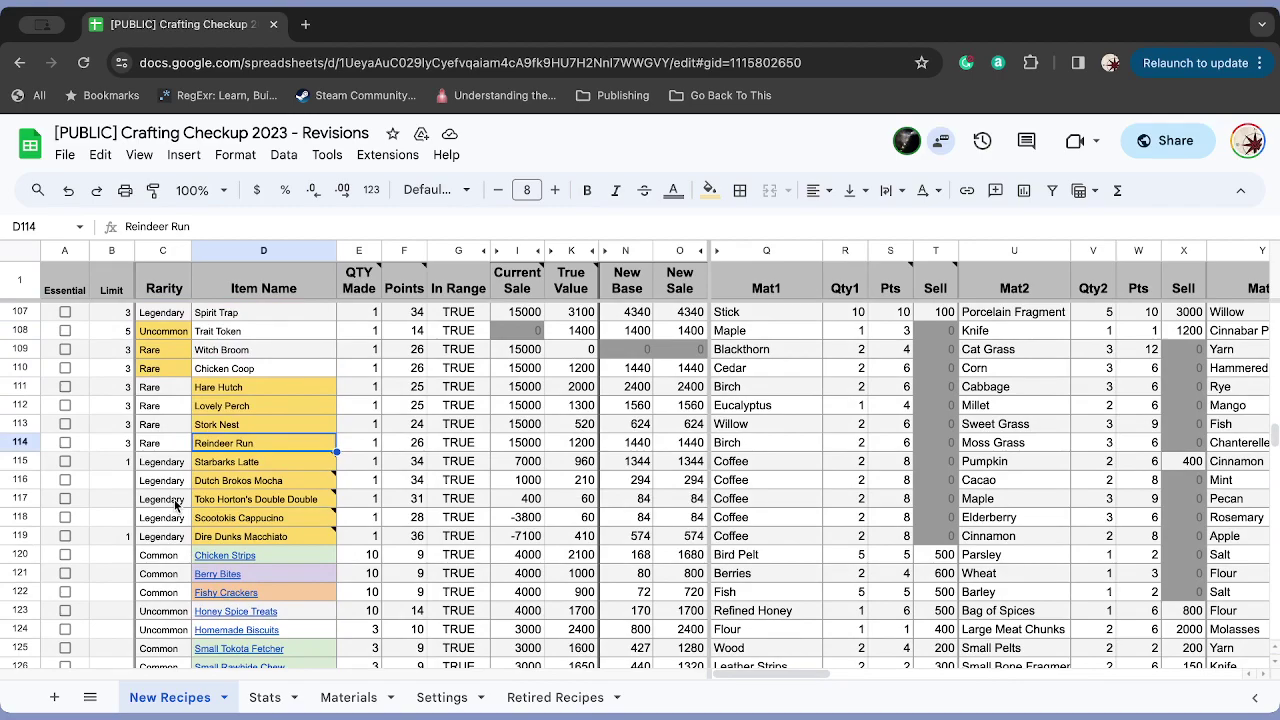
scroll(158, 499, "down", 4)
scroll(158, 499, "down", 11)
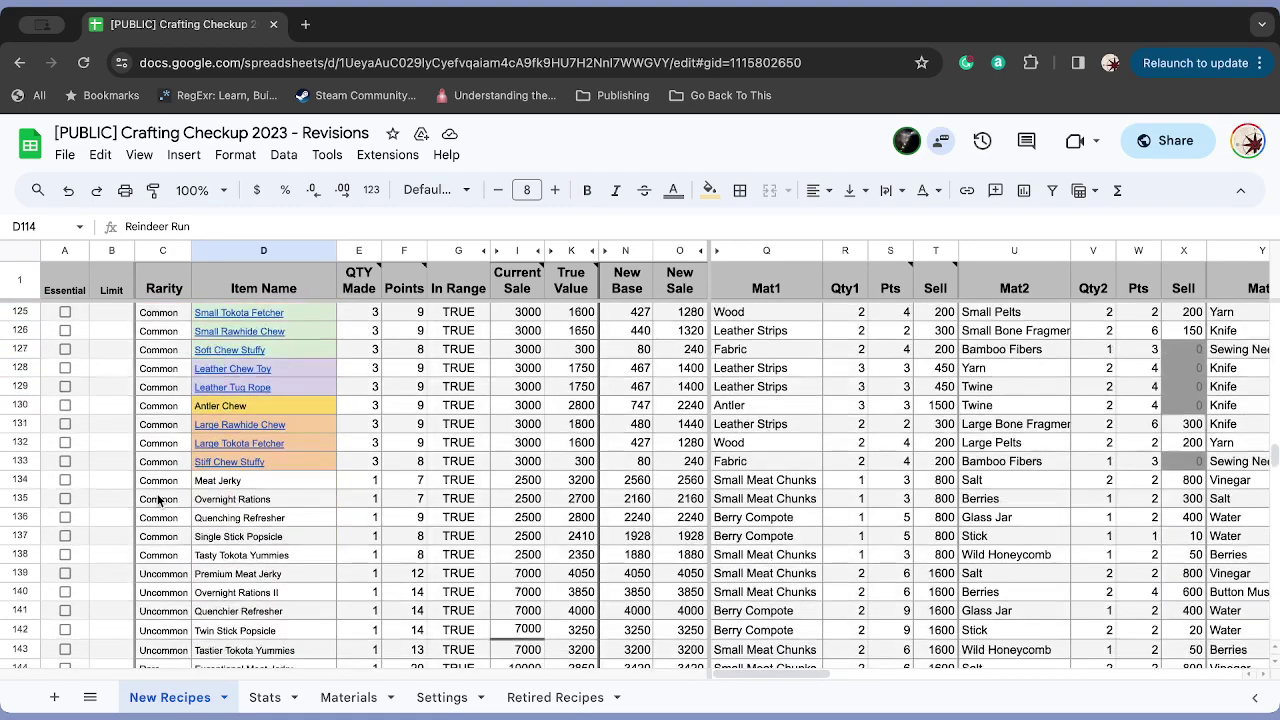
scroll(158, 499, "down", 7)
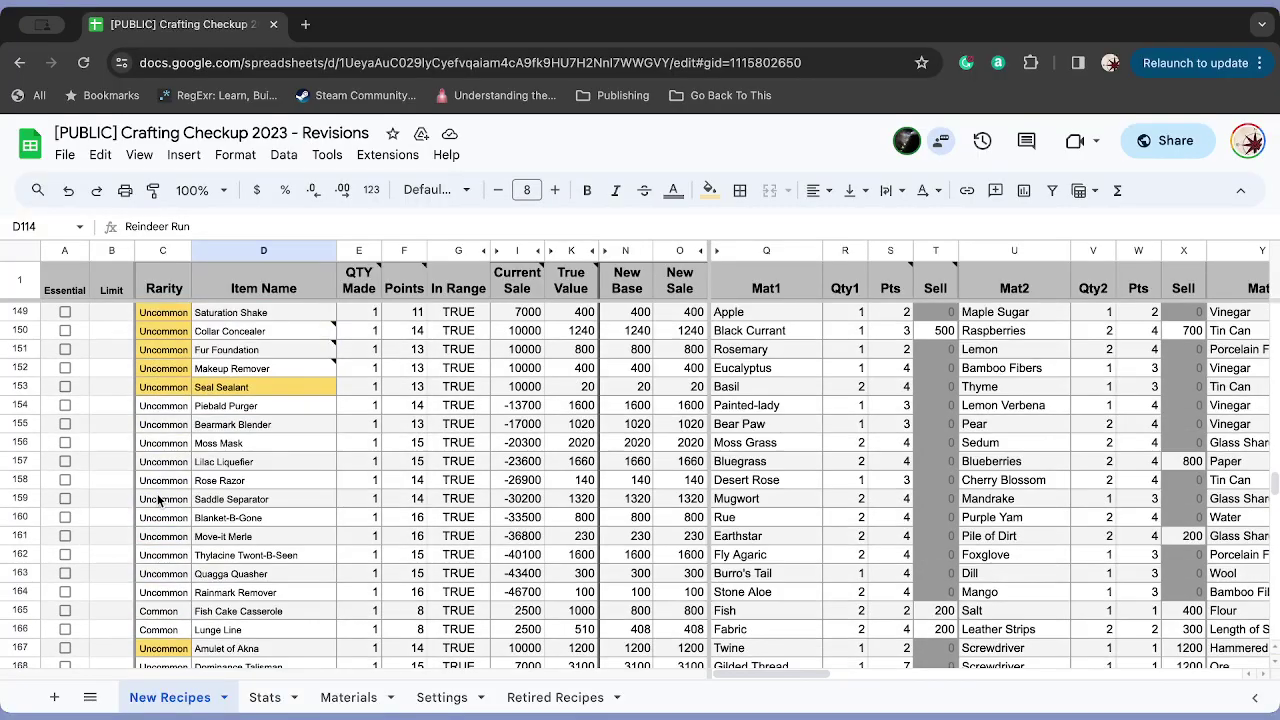
scroll(158, 499, "down", 10)
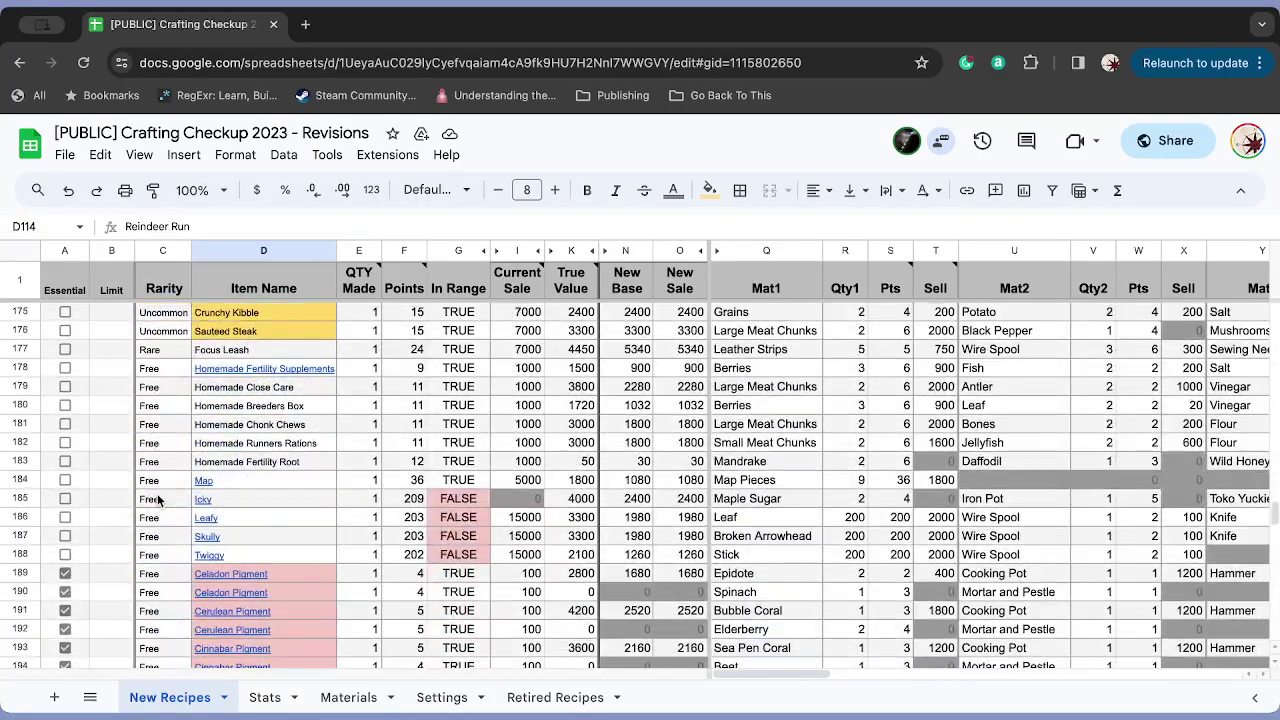
scroll(158, 499, "up", 15)
scroll(158, 499, "up", 20)
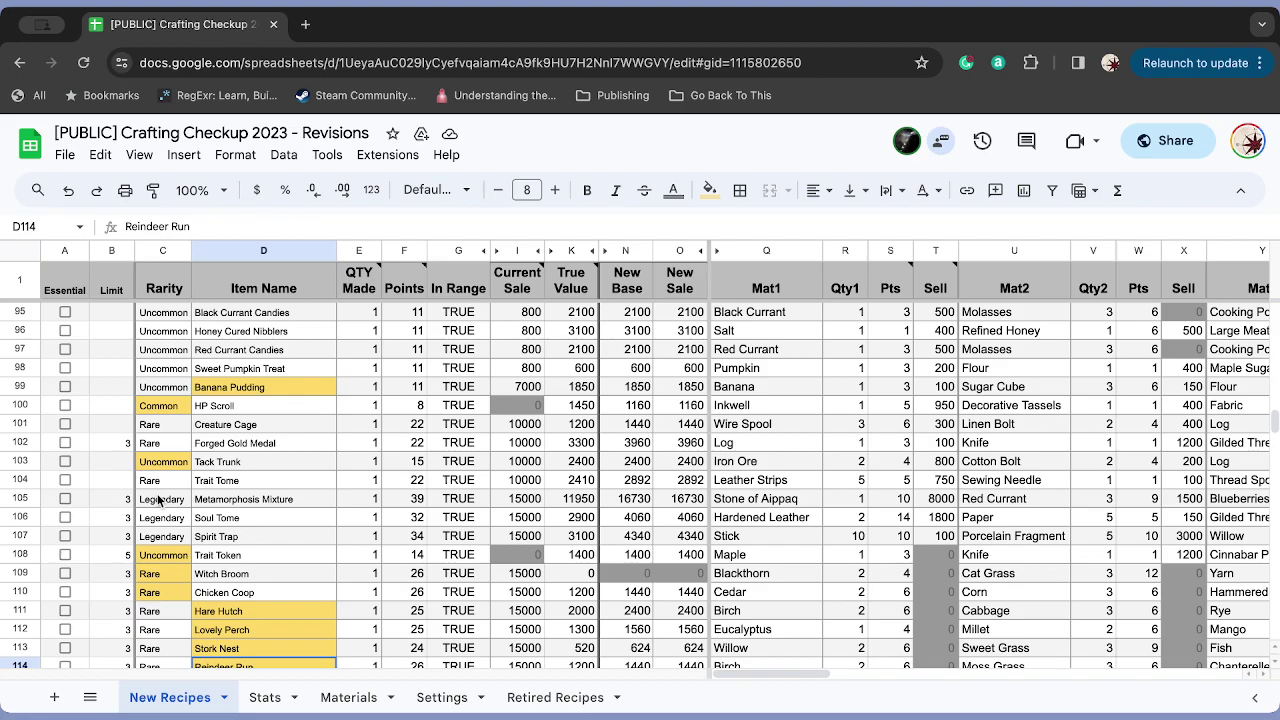
- Select the coffee drink names from Starbarks Latte to Dire Dunks Macchiato in D115:D119 and view the note on Starbarks Latte
scroll(275, 452, "down", 3)
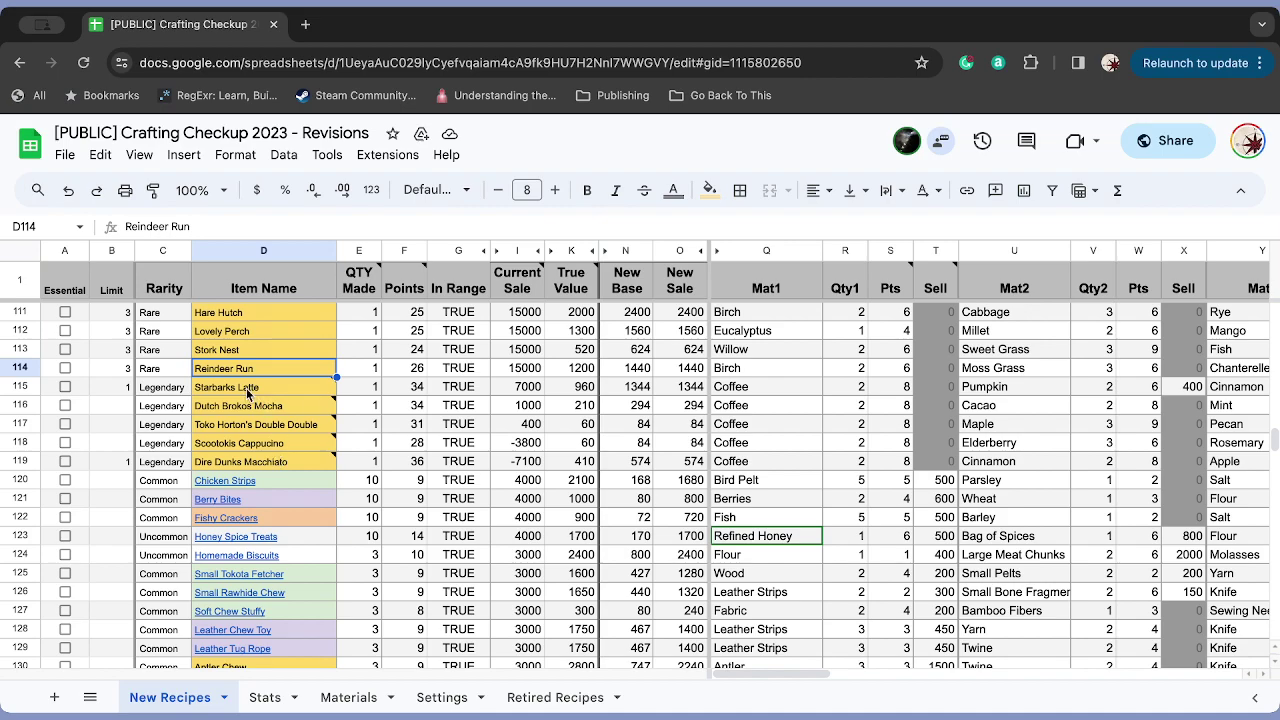
left_click_drag(248, 392, 241, 461)
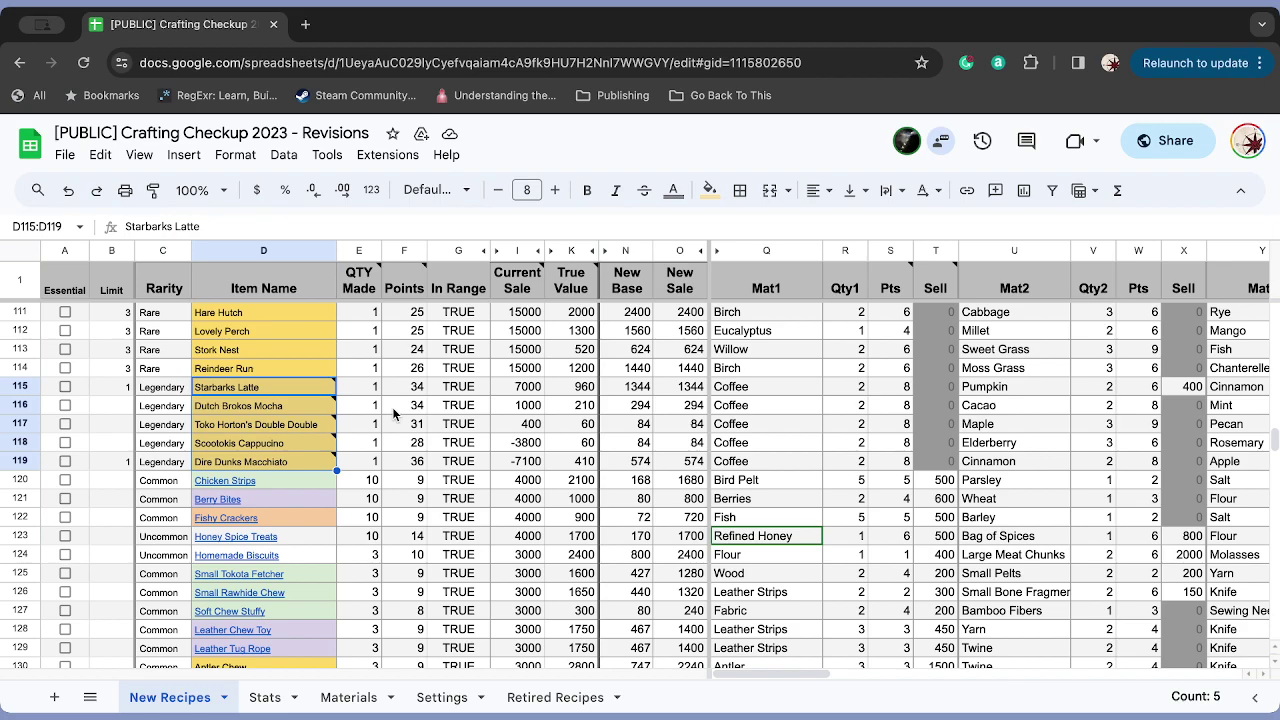
key("Left")
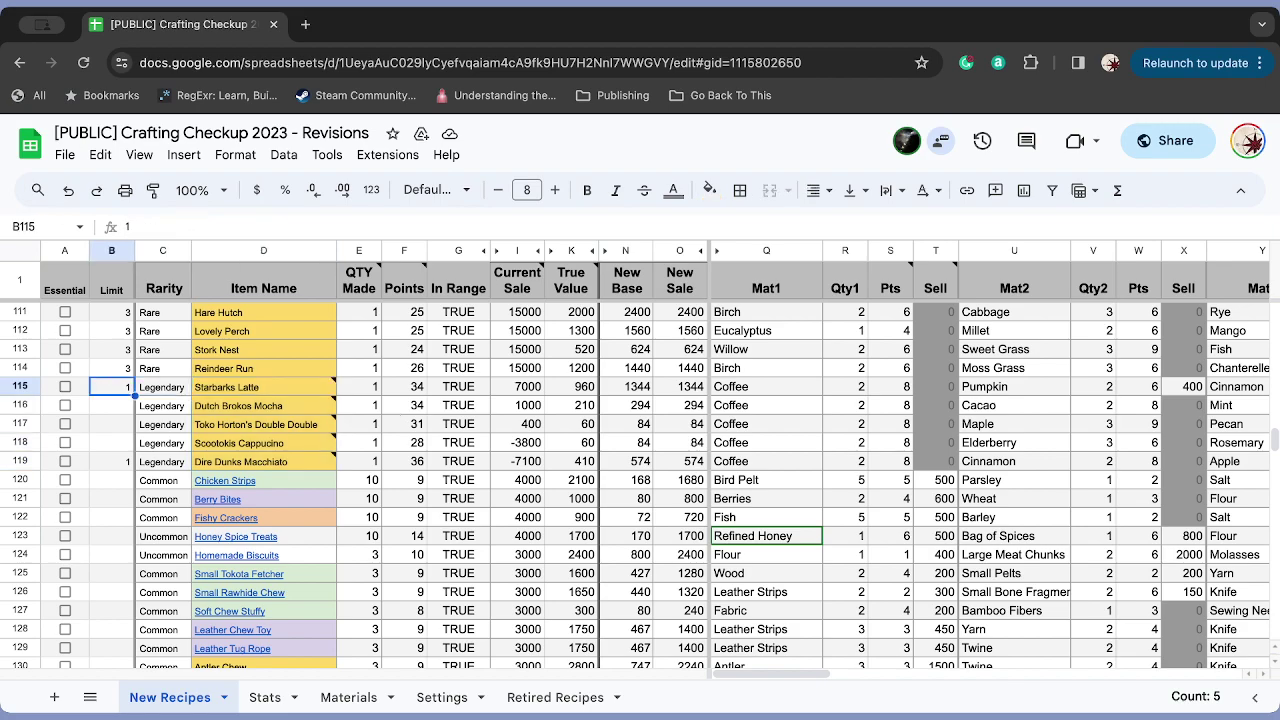
key("Right")
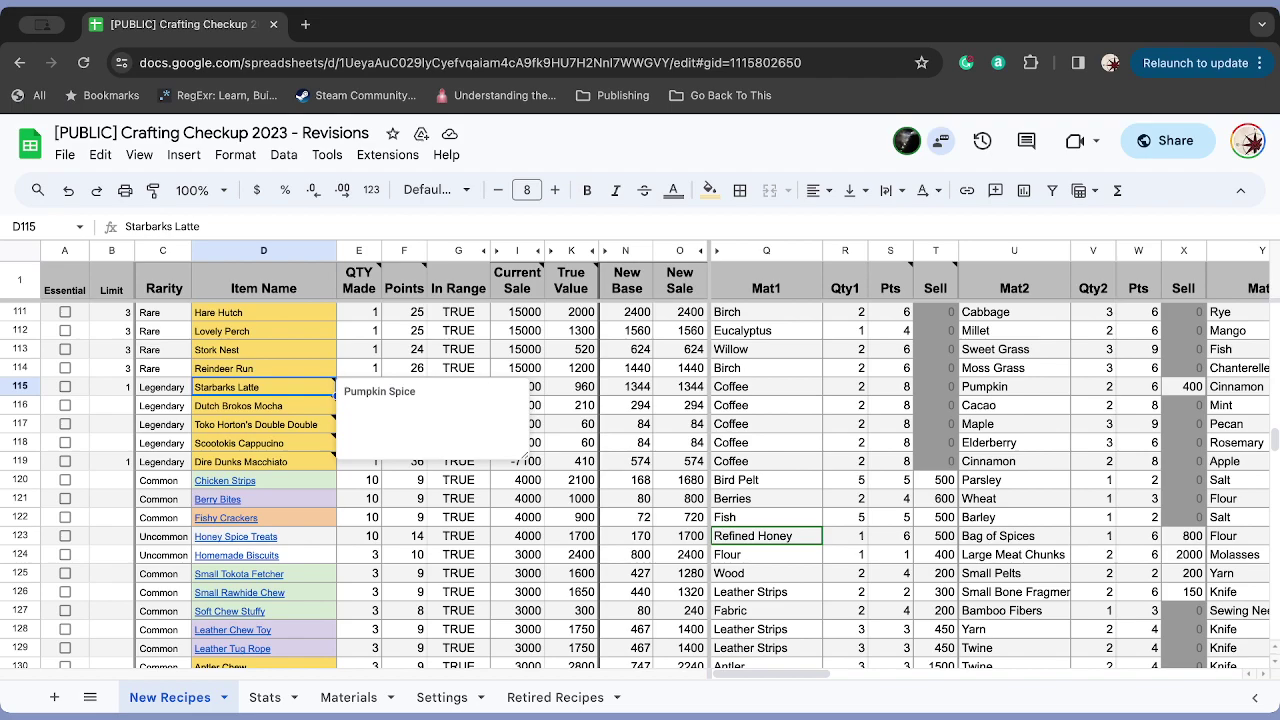
- Check the Limit cells of the coffee drinks in rows 115 to 119, comparing Starbarks Latte and Dire Dunks Macchiato with those between them
key("Left")
key("Left")
key("Down")
key("Down")
key("Down")
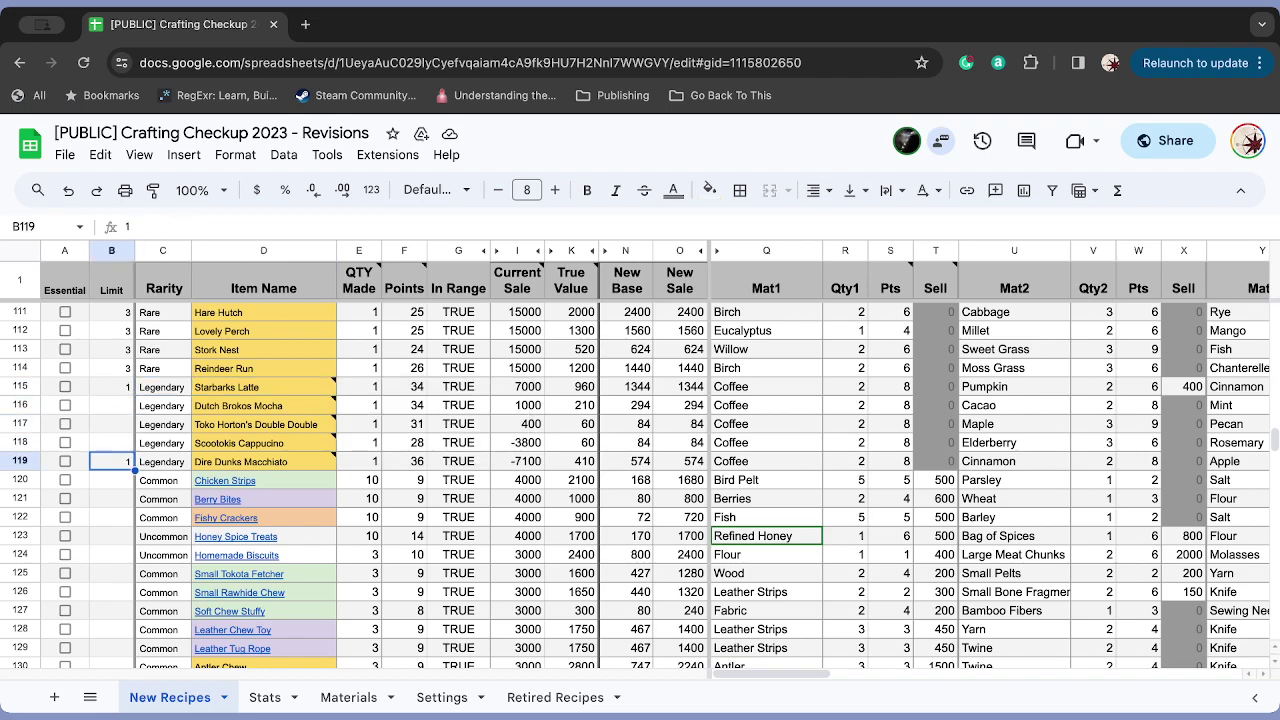
key("Up")
key("Up")
key("Down")
key("Down")
key("Down")
key("Up")
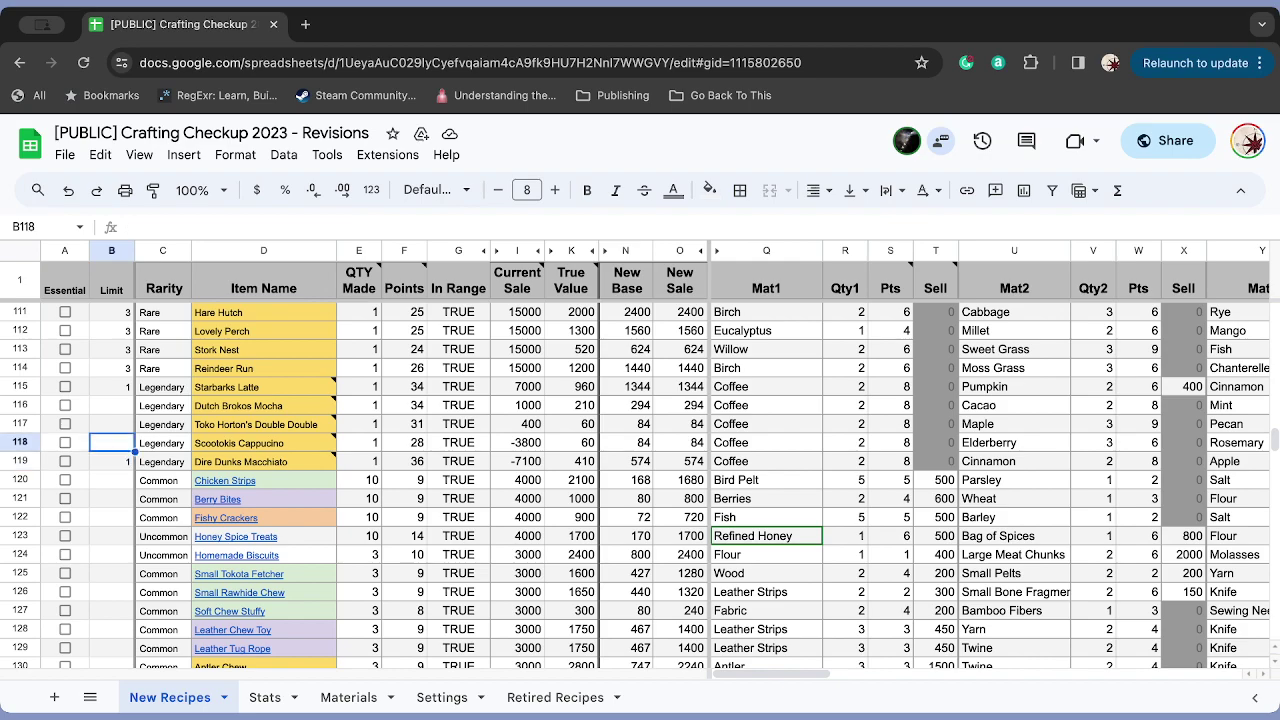
key("Up")
key("Up")
key("Up")
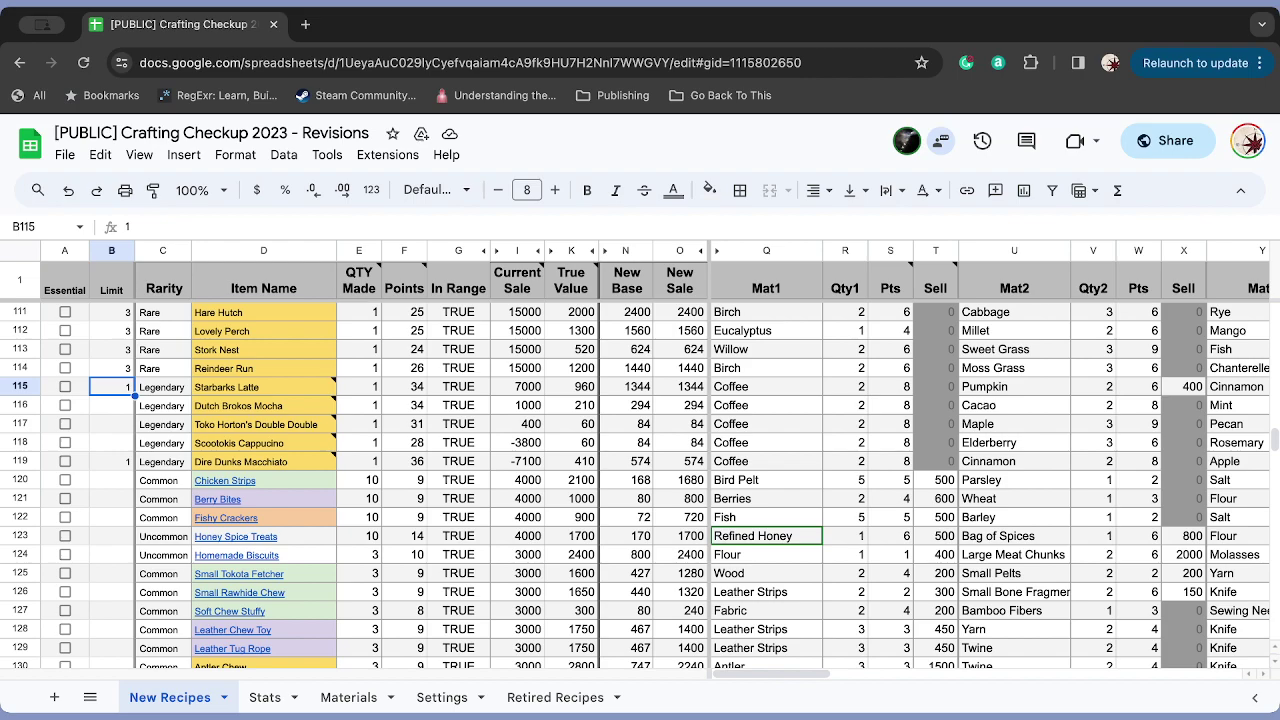
key("Down")
key("Down")
key("Down")
key("Down")
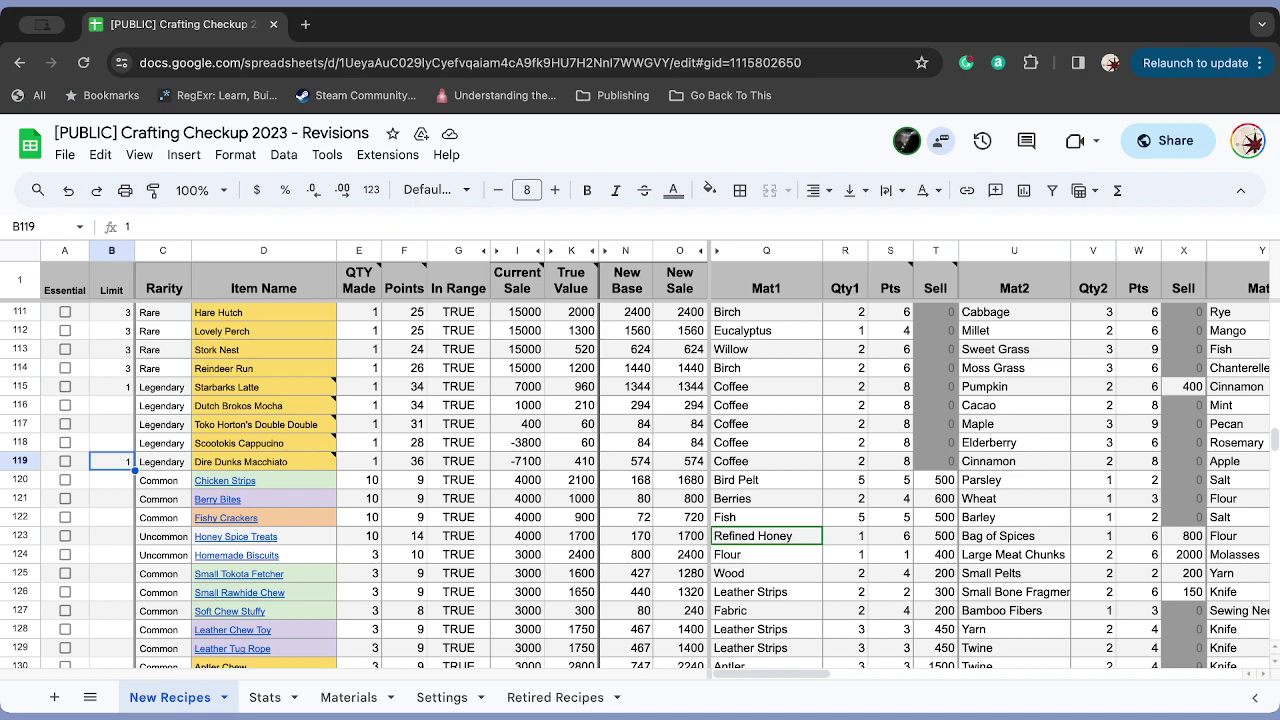
left_click(112, 405)
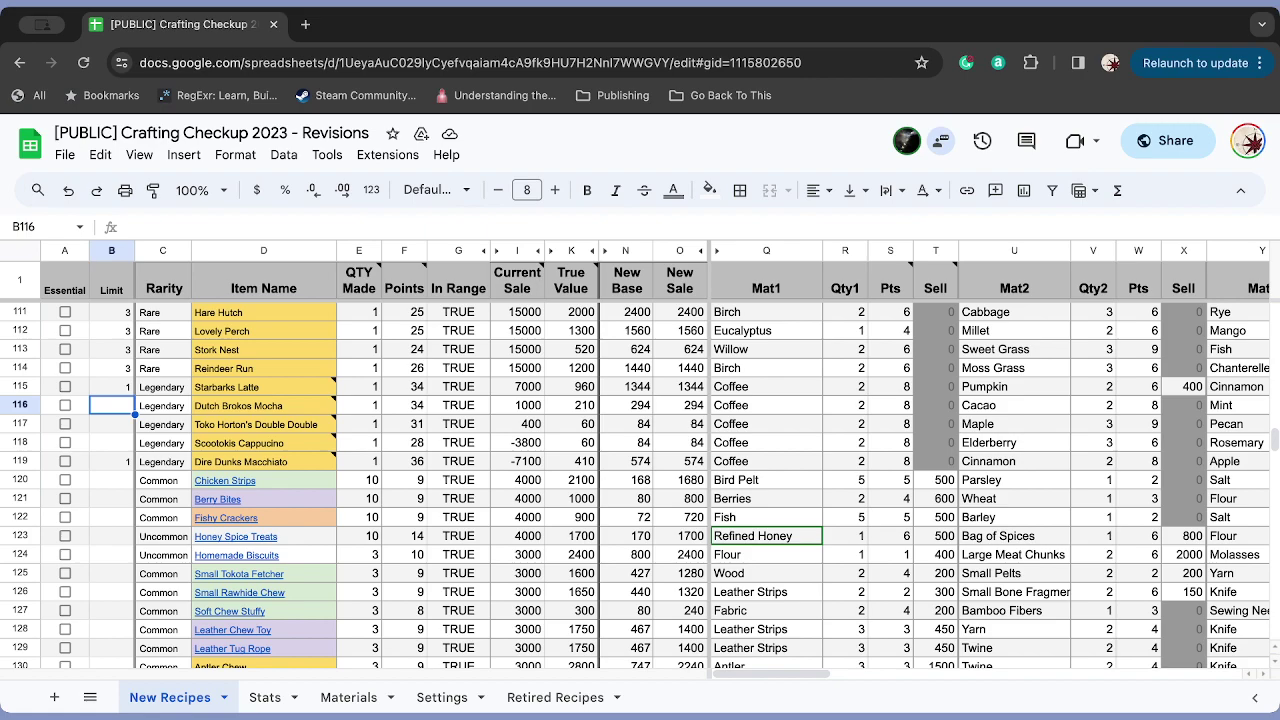
key("Down")
key("Down")
key("Down")
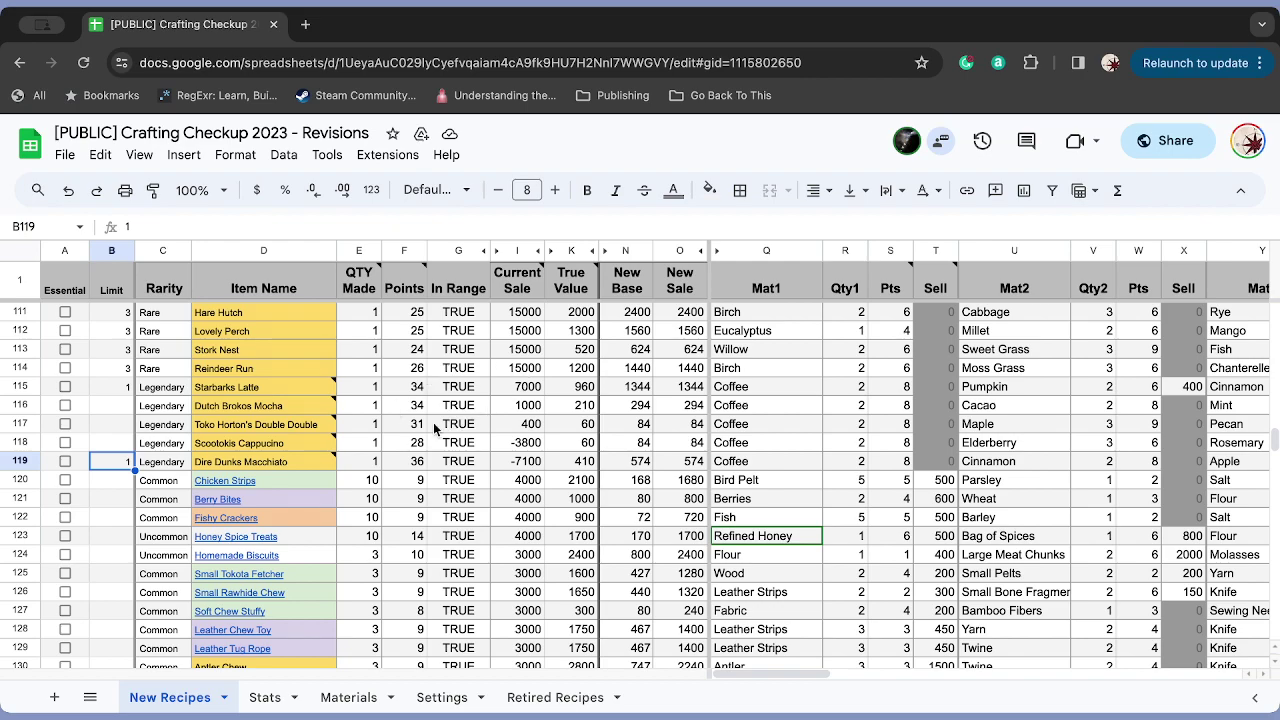
- Read the flavour notes on the five coffee drinks from Starbarks Latte to Dire Dunks Macchiato in D115:D119
mouse_move(333, 387)
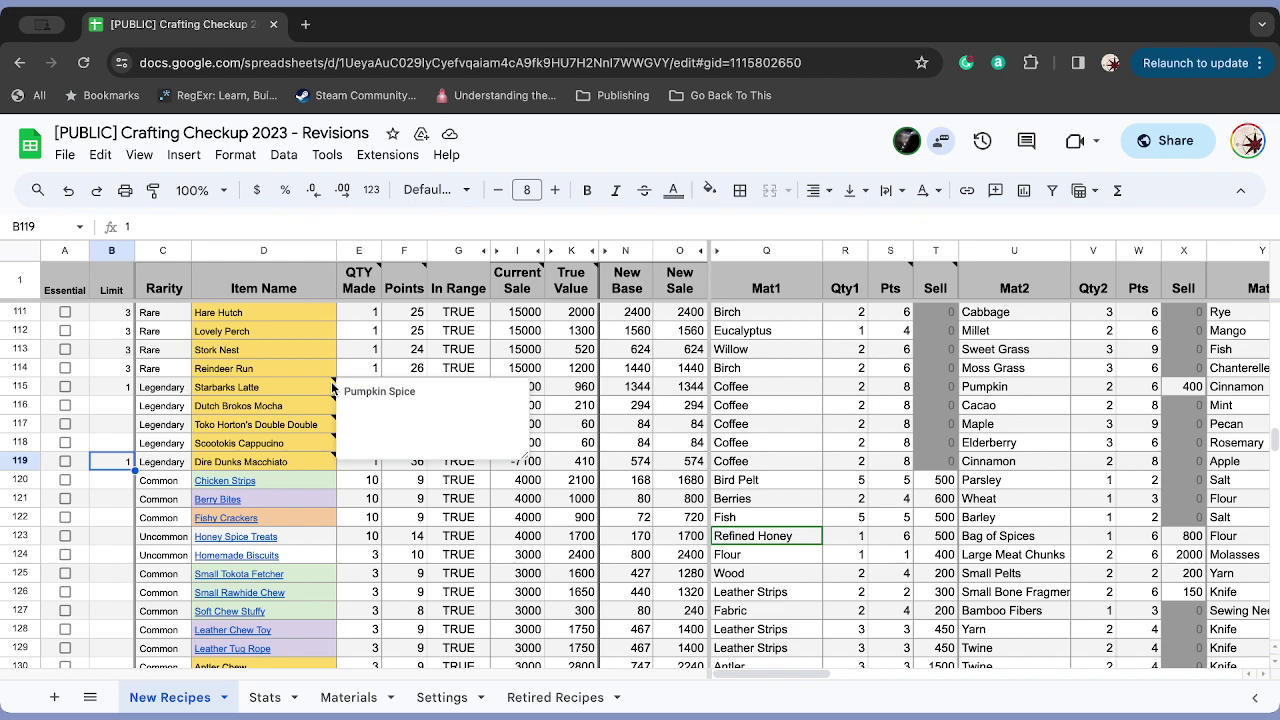
left_click(286, 404)
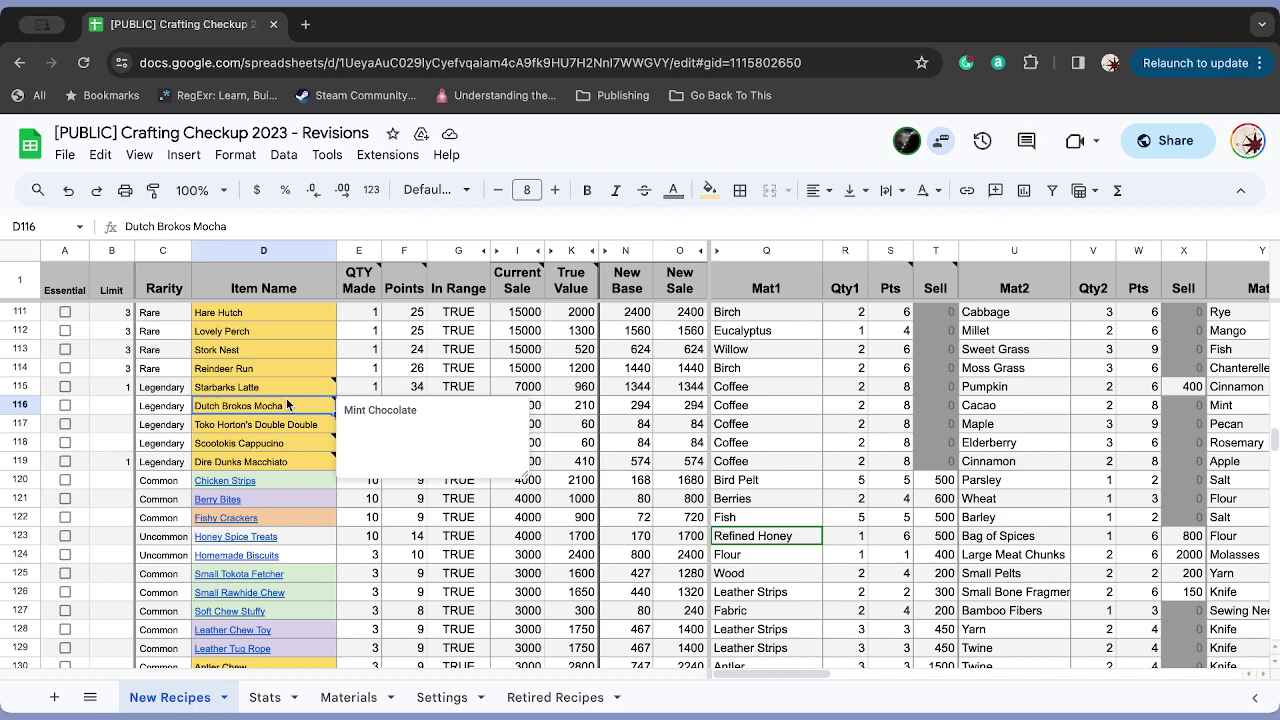
left_click(288, 427)
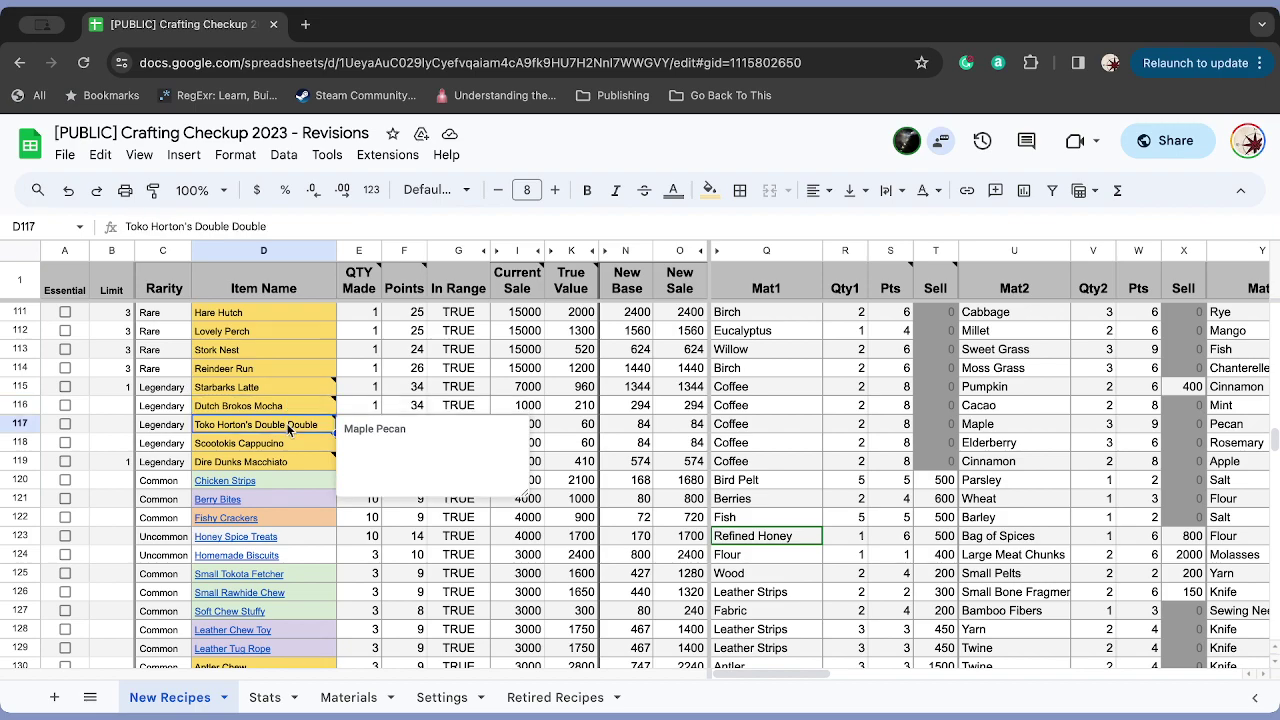
left_click(294, 449)
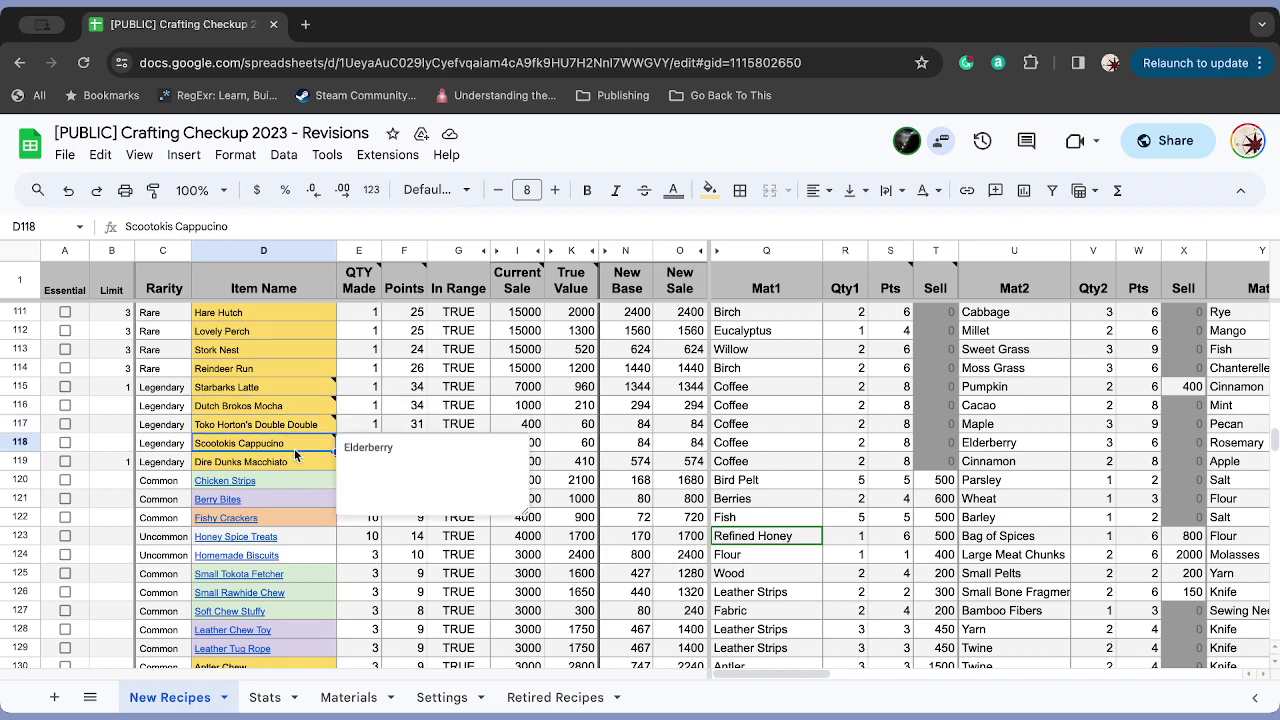
mouse_move(298, 466)
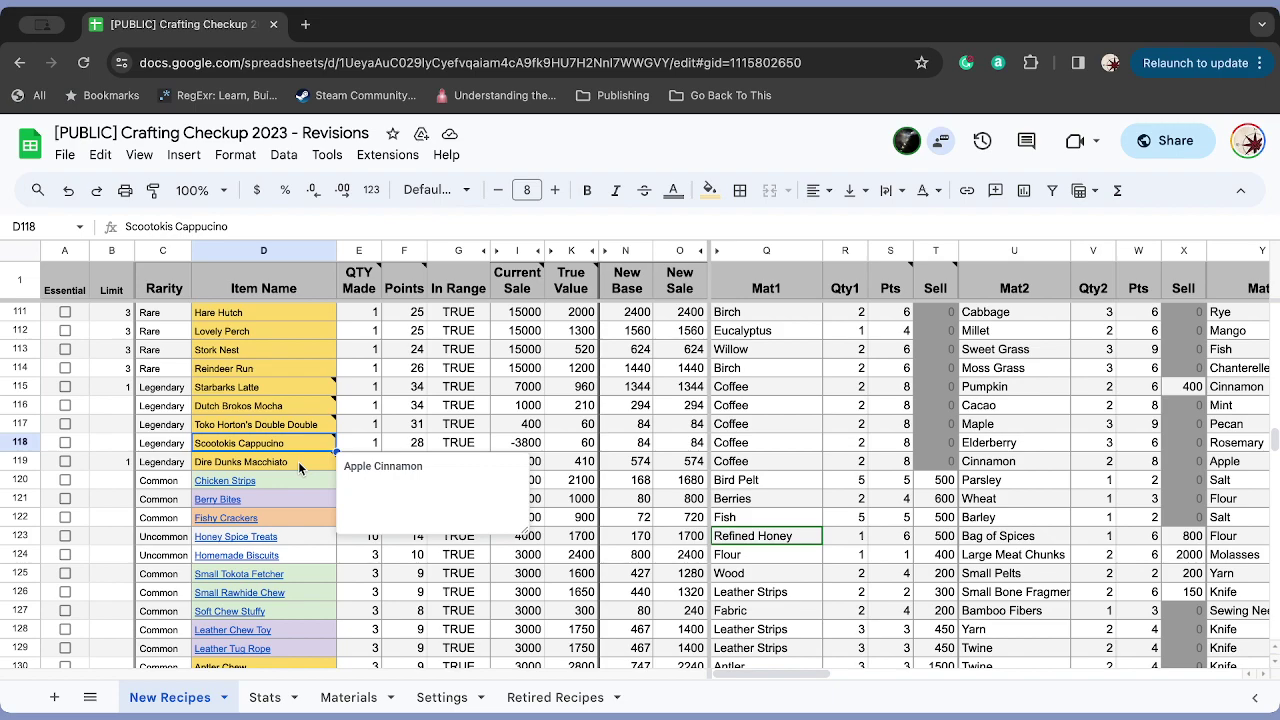
- Select the treat and toy names from Chicken Strips to Stiff Chew Stuffy in D120:D133, and undo the last change near Fishy Crackers
scroll(298, 461, "down", 3)
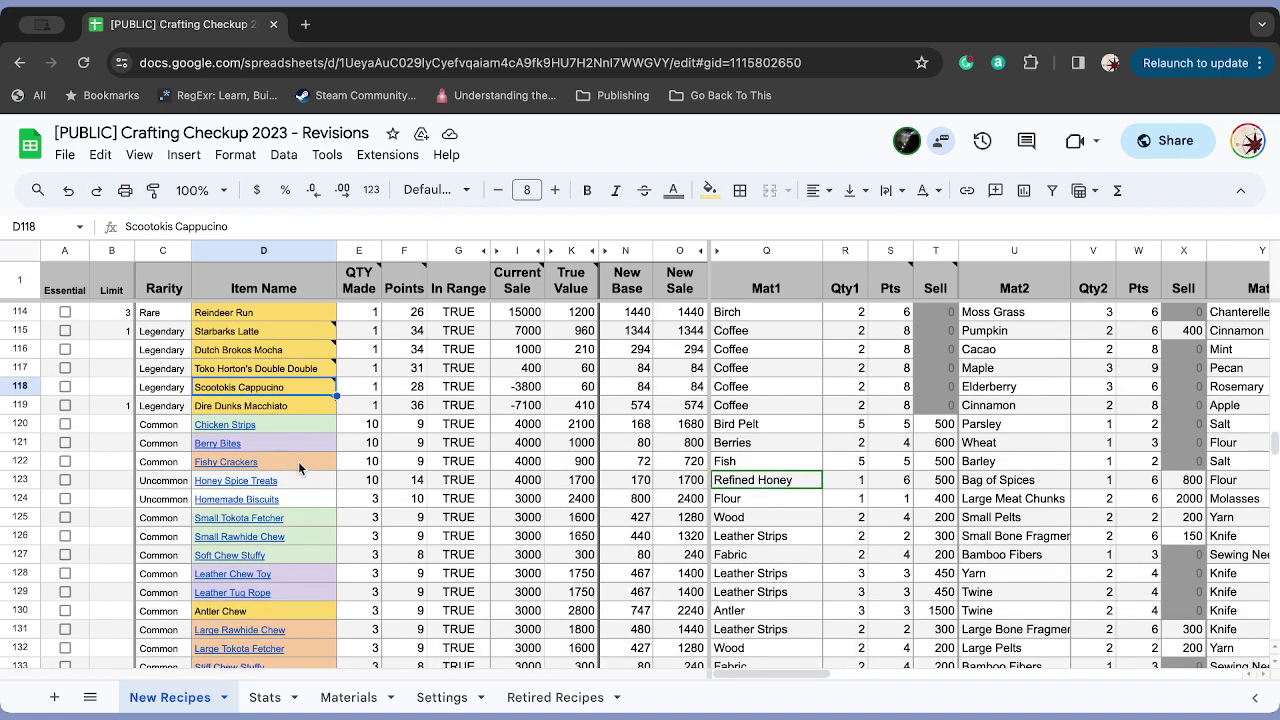
left_click_drag(265, 388, 276, 627)
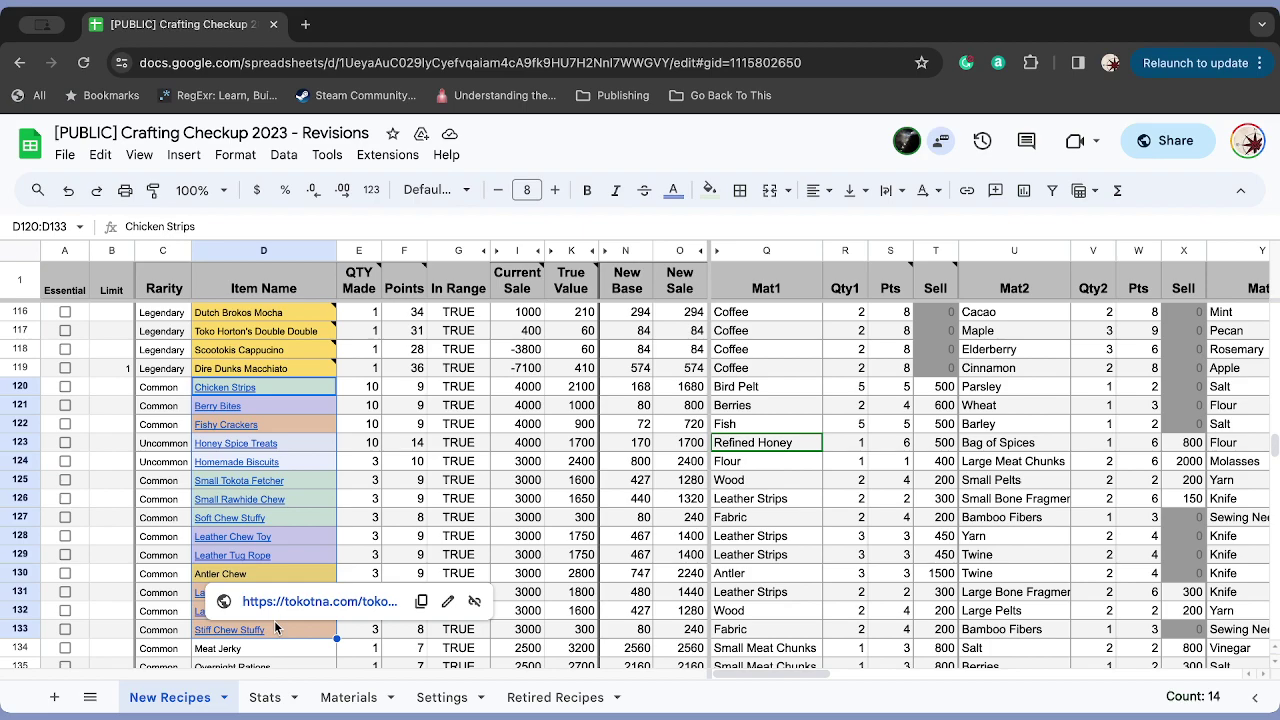
left_click(258, 443)
left_click_drag(279, 431, 274, 424)
key("ctrl+z")
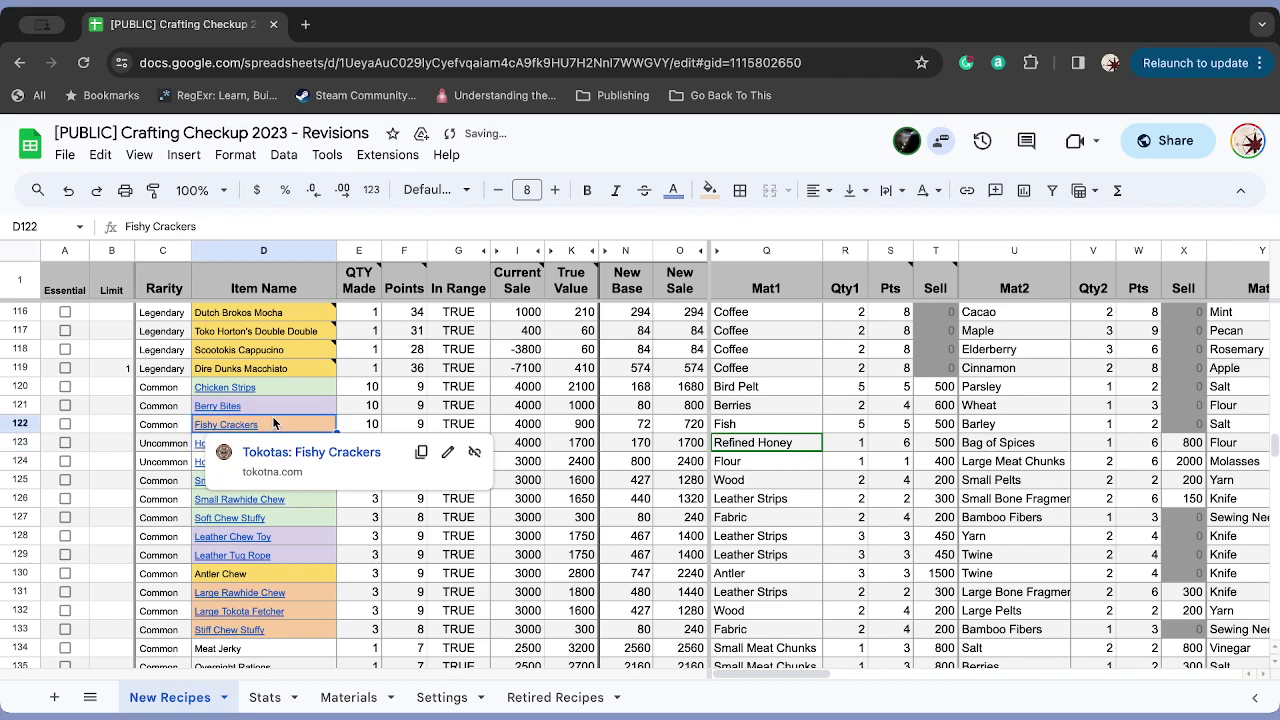
- Select the treat names from Chicken Strips to Honey Spice Treats in D120:D123 and check the Berry Bites and Fishy Crackers entries
left_click(269, 386)
left_click_drag(269, 387, 282, 441)
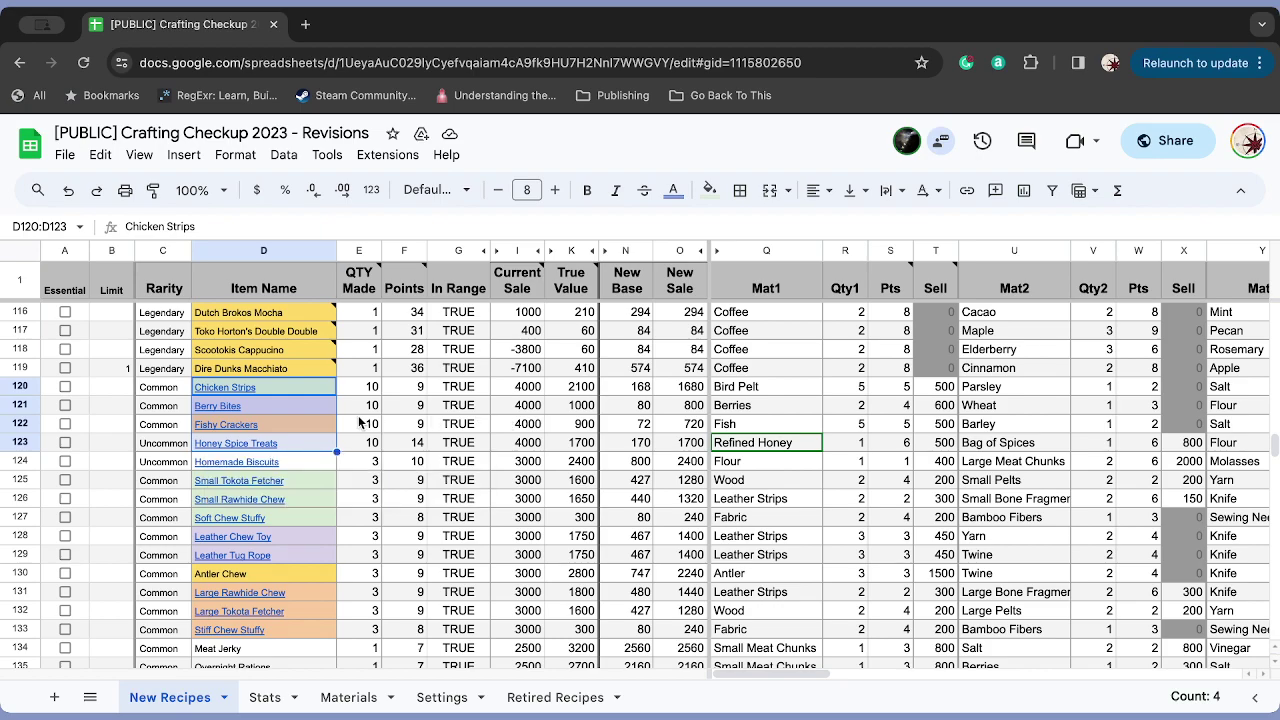
mouse_move(291, 404)
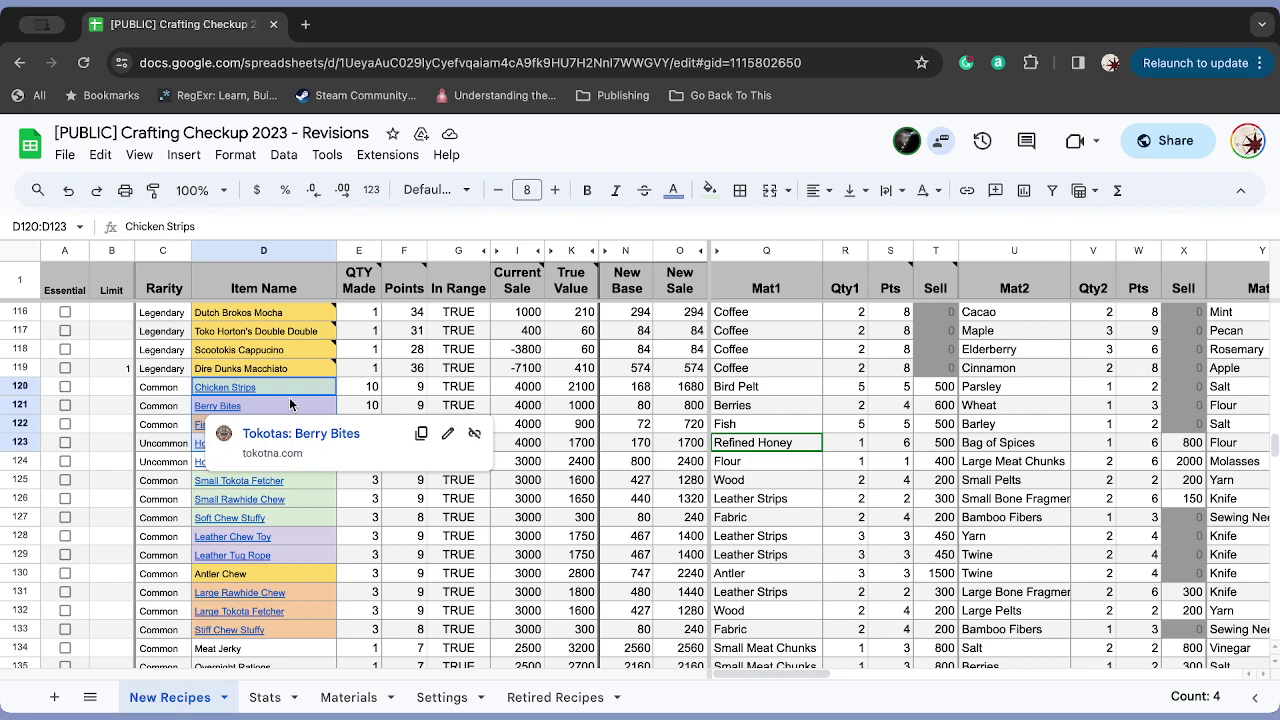
left_click(346, 394)
left_click(302, 422)
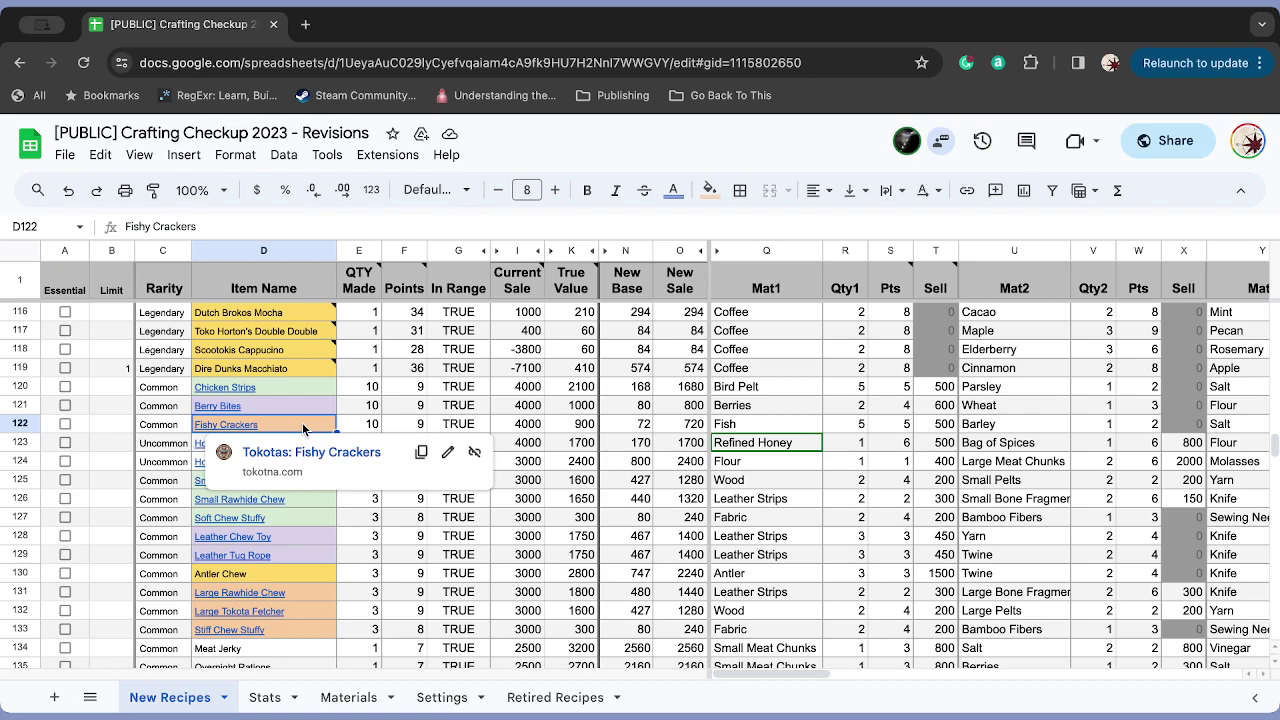
- Examine the Honey Spice Treats row from its rarity in C123 across to its second material in U123
left_click(168, 449)
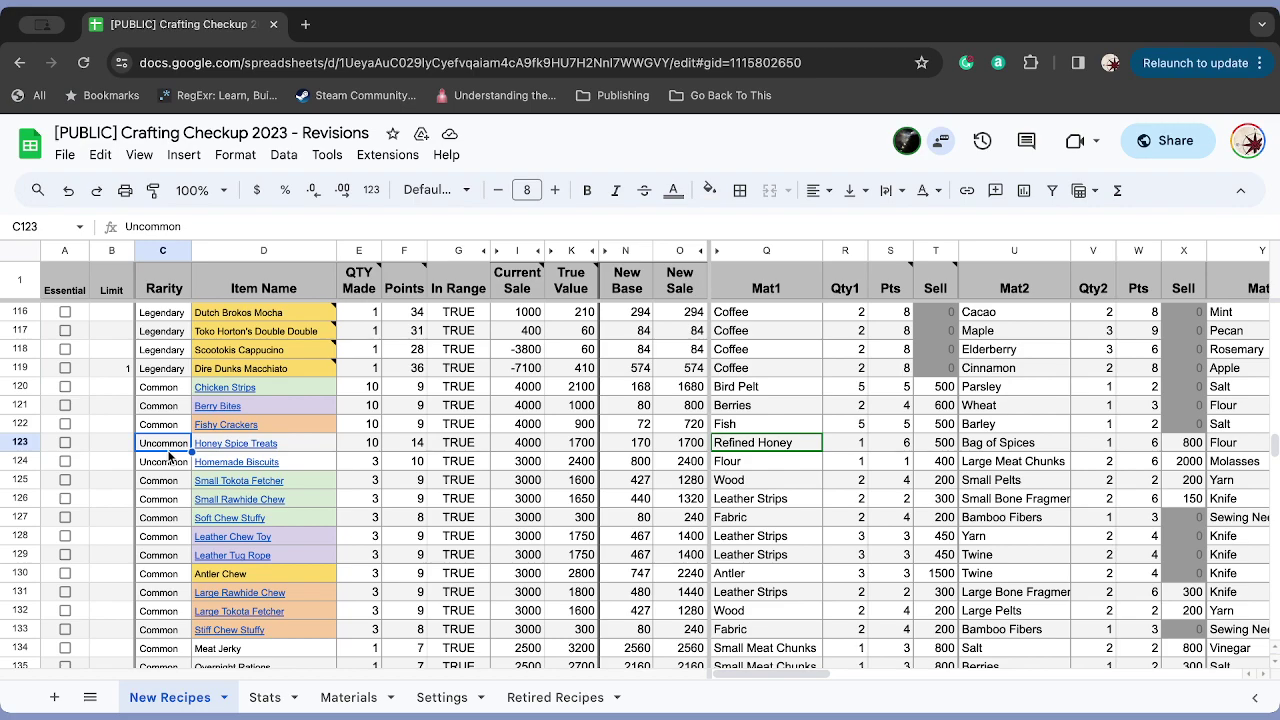
key("Right")
key("Right")
key("Right")
key("Right")
key("Right")
key("Right")
key("Right")
key("Right")
key("Right")
key("Right")
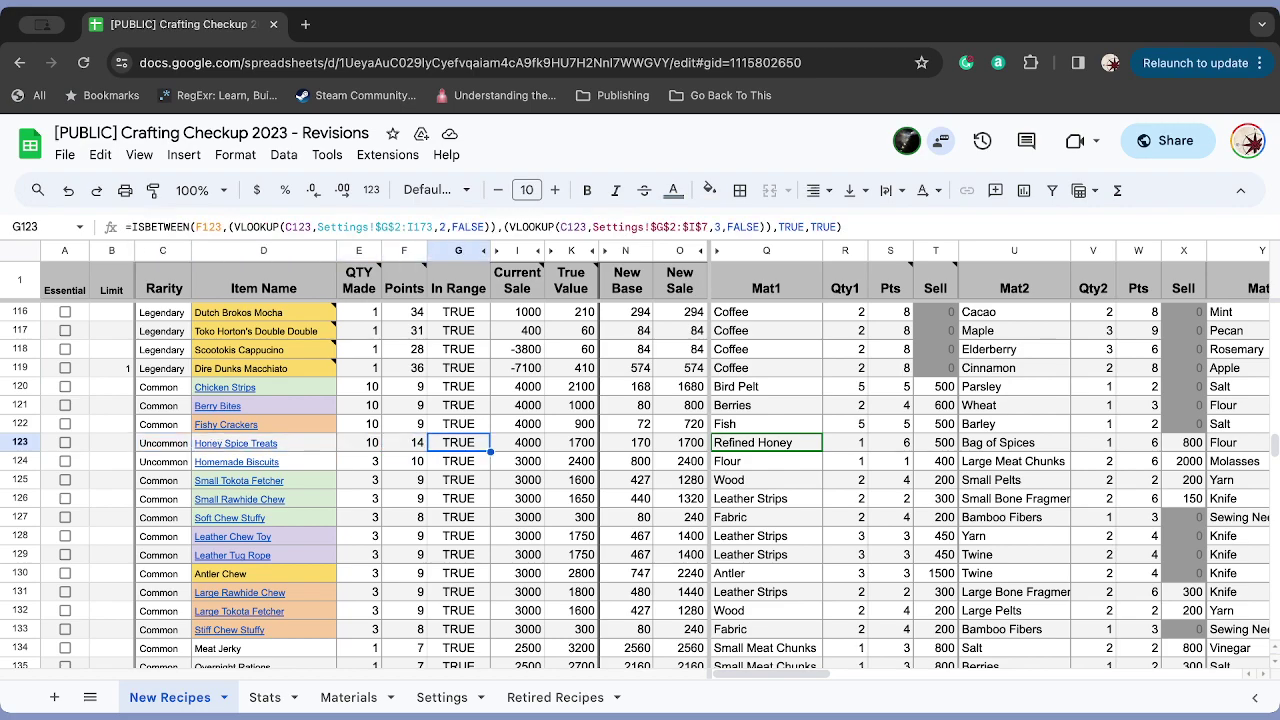
key("Right")
key("Right")
key("Right")
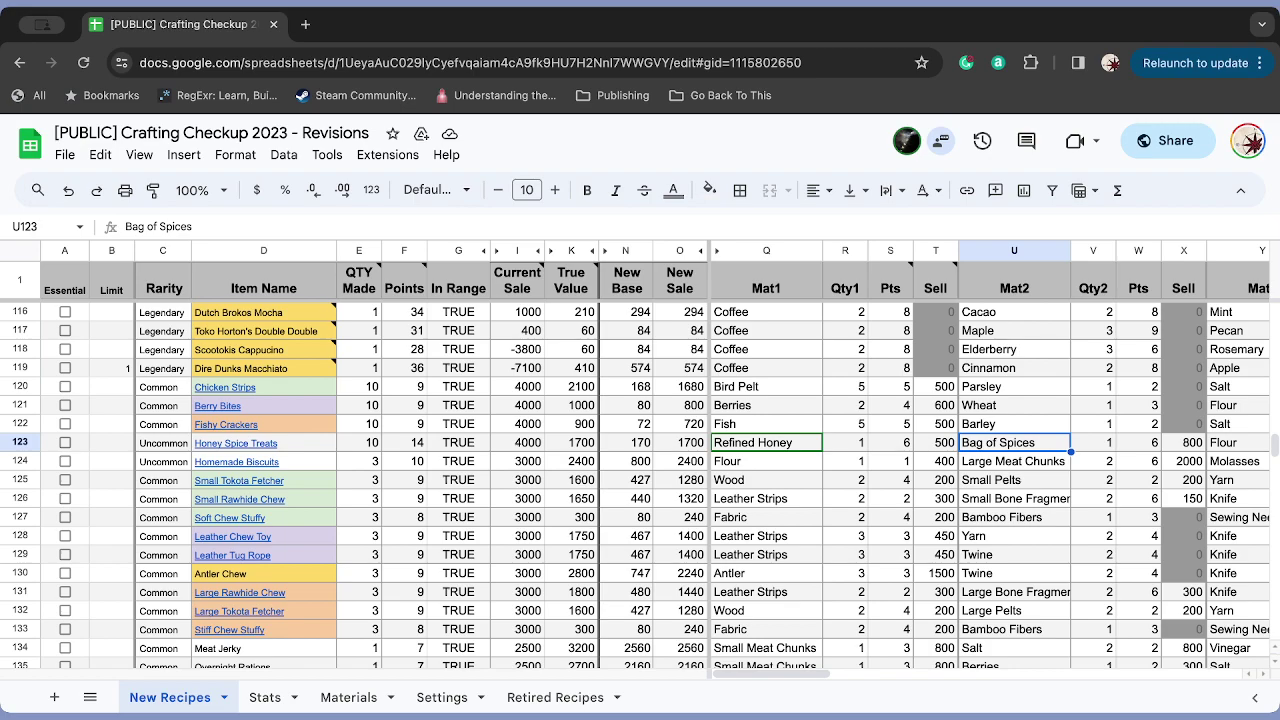
- Highlight the items from Homemade Biscuits to Stiff Chew Stuffy in D124:D133, including the groups D128:D130 and D131:D133
scroll(257, 444, "down", 2)
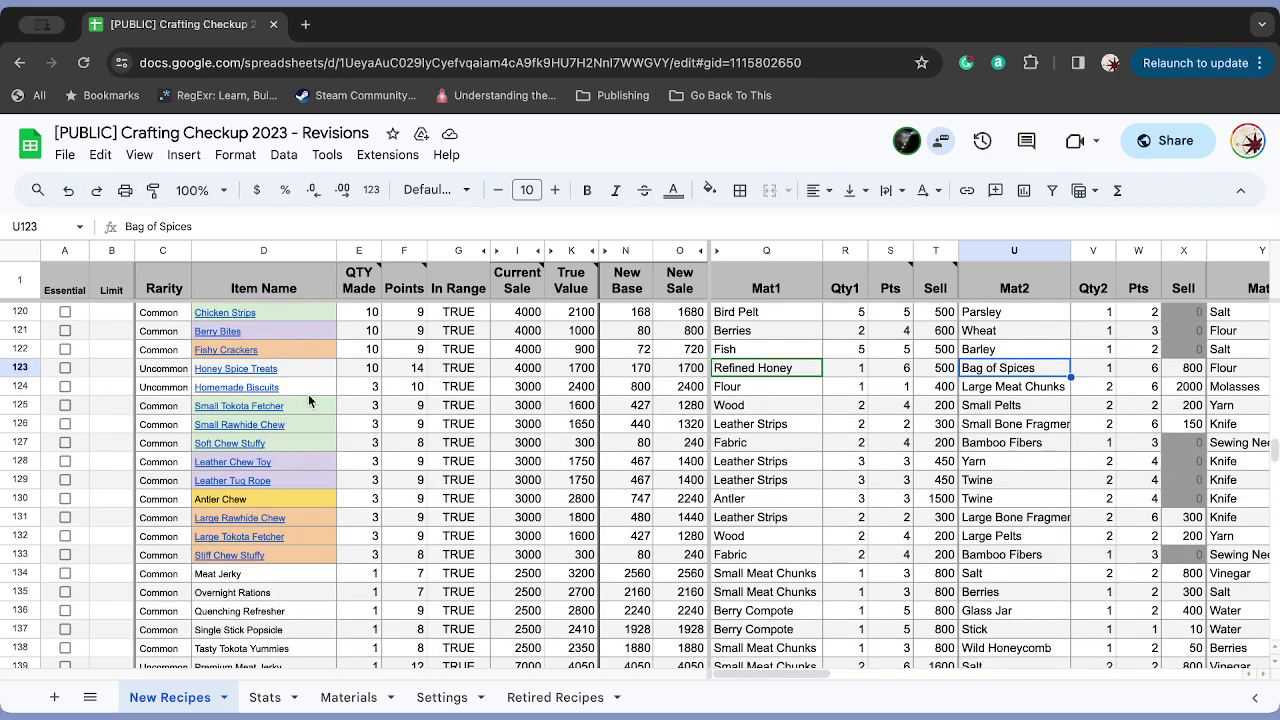
left_click_drag(308, 394, 312, 558)
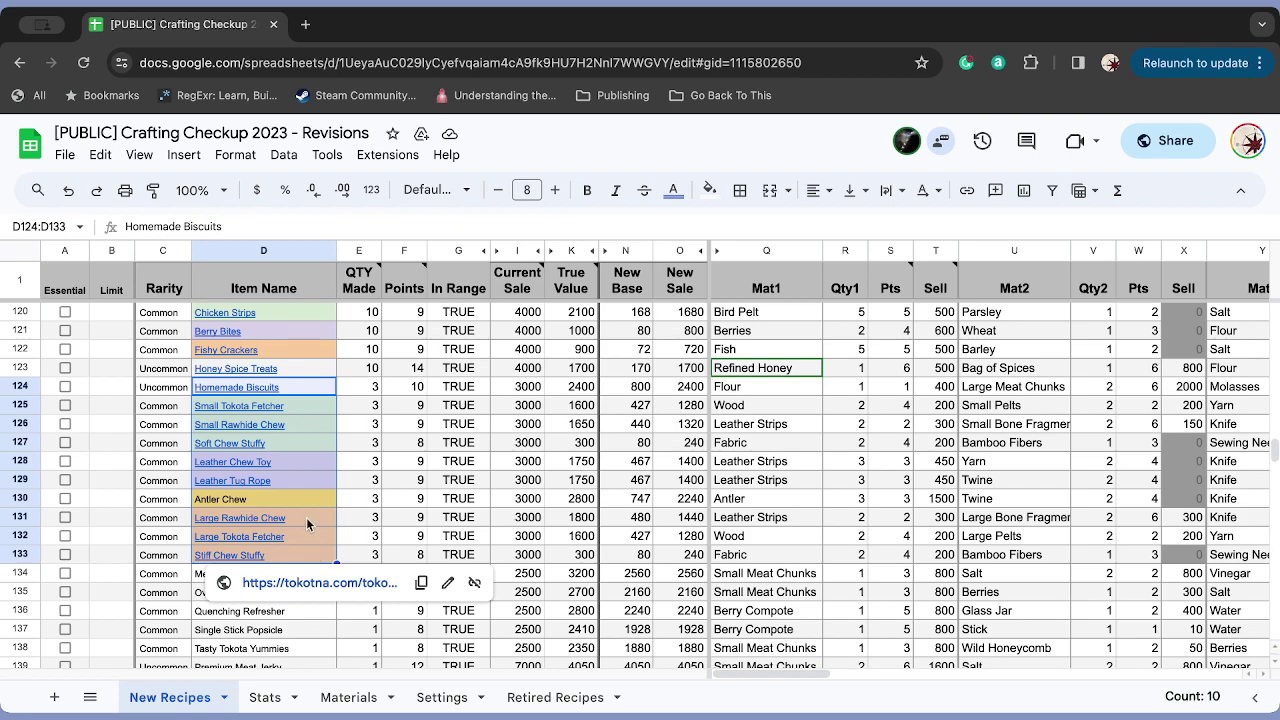
left_click(290, 410)
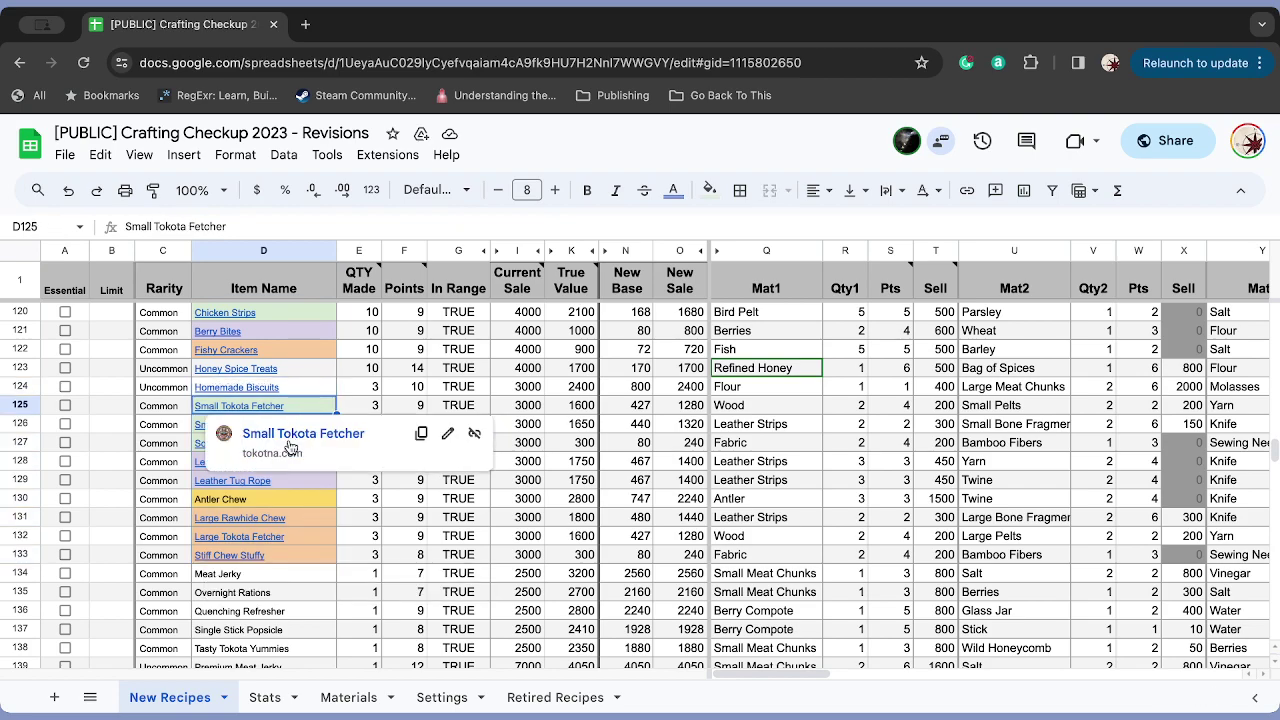
left_click(298, 482)
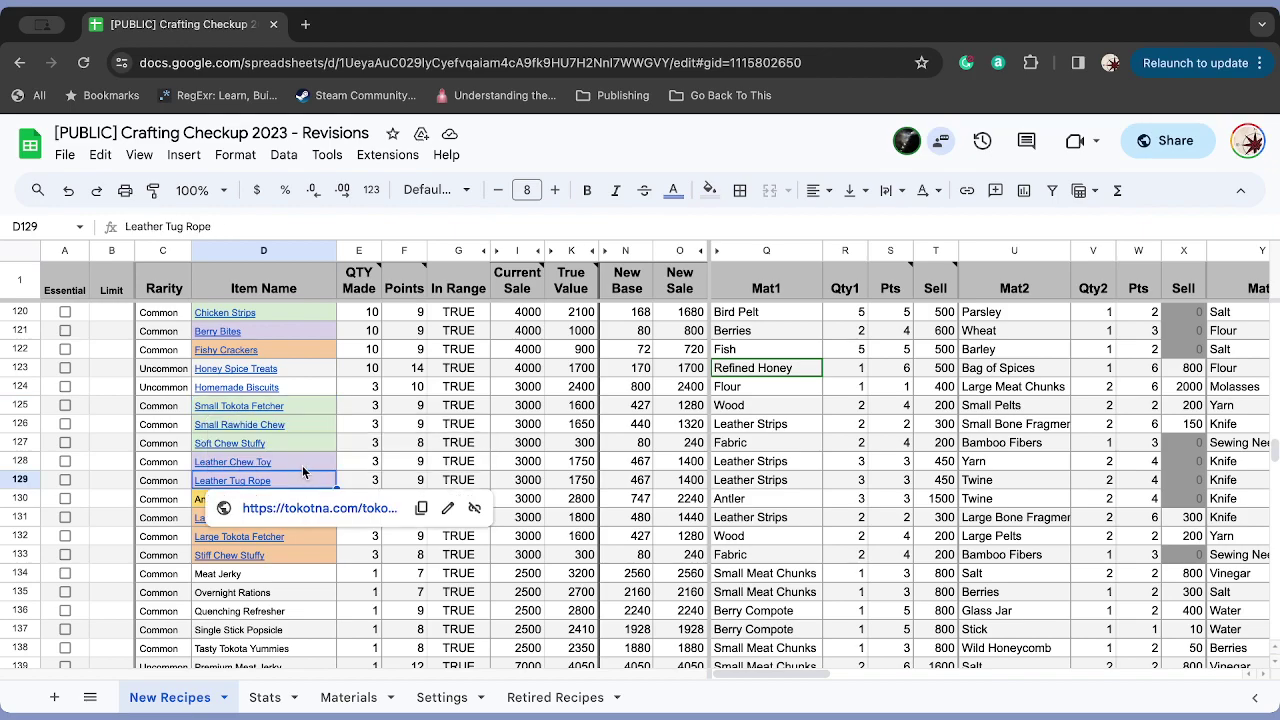
left_click(302, 465)
left_click_drag(302, 464, 301, 501)
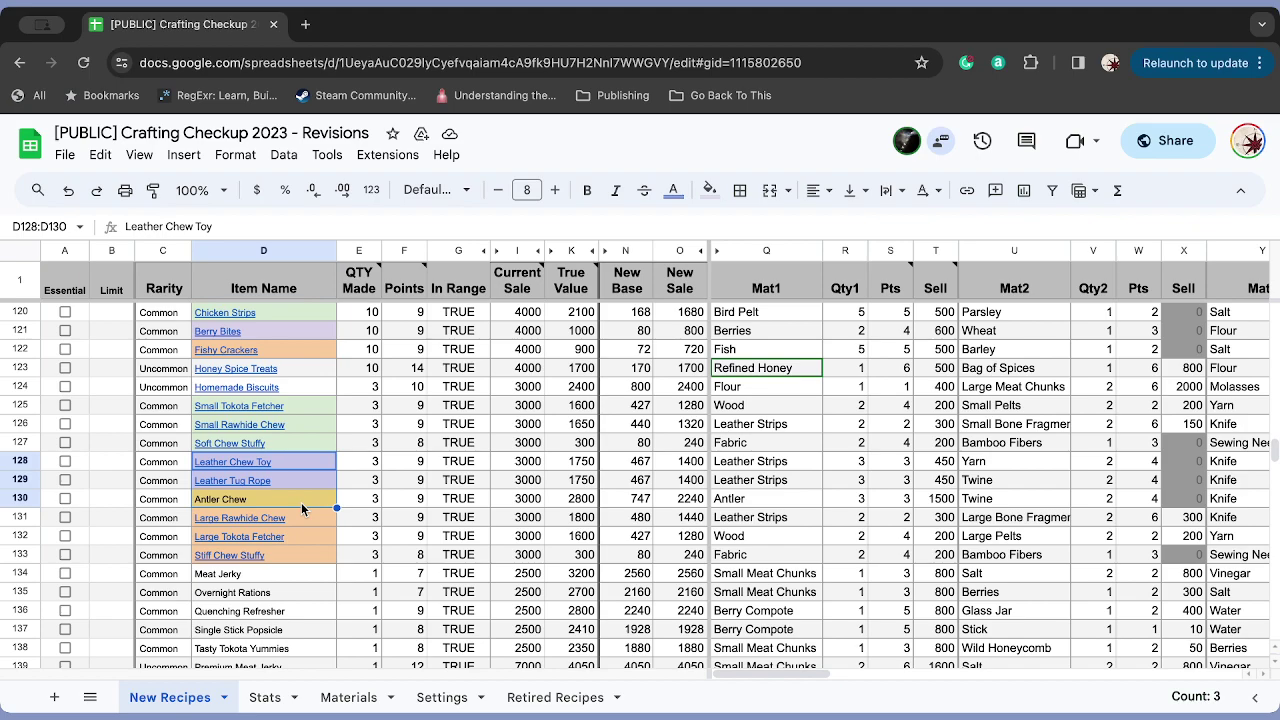
left_click(299, 518)
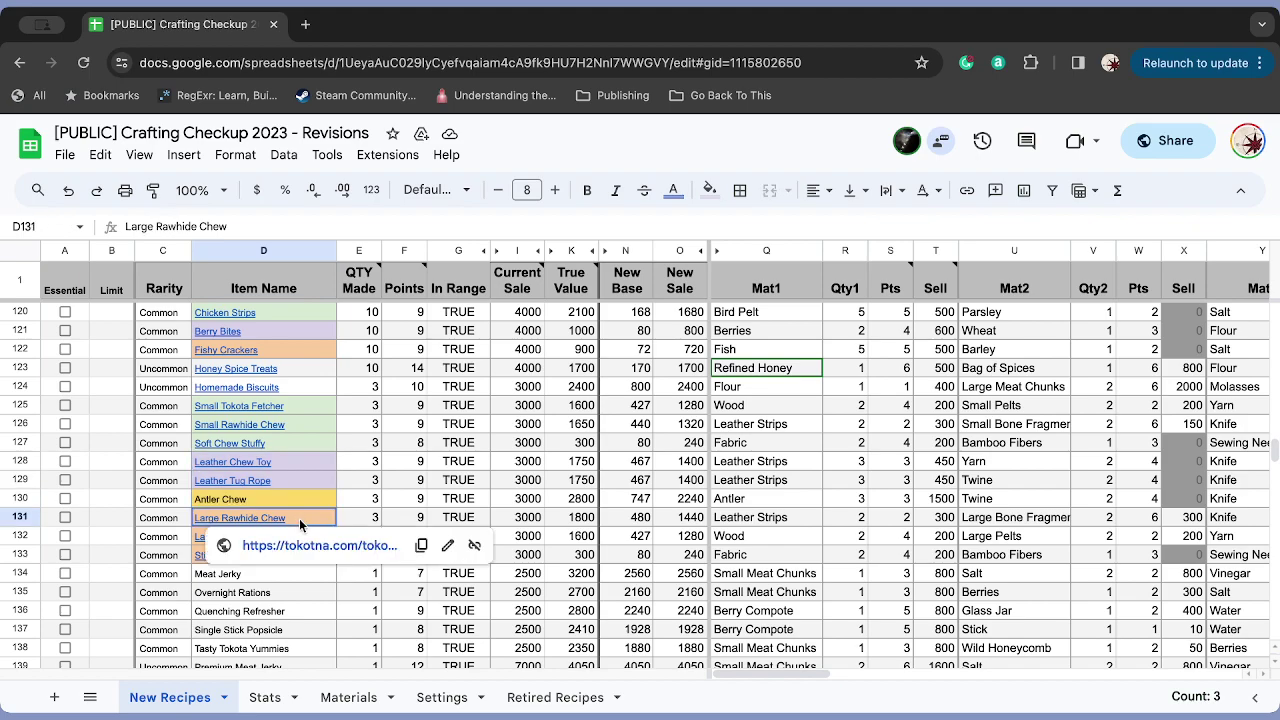
left_click_drag(299, 518, 306, 563)
mouse_move(306, 562)
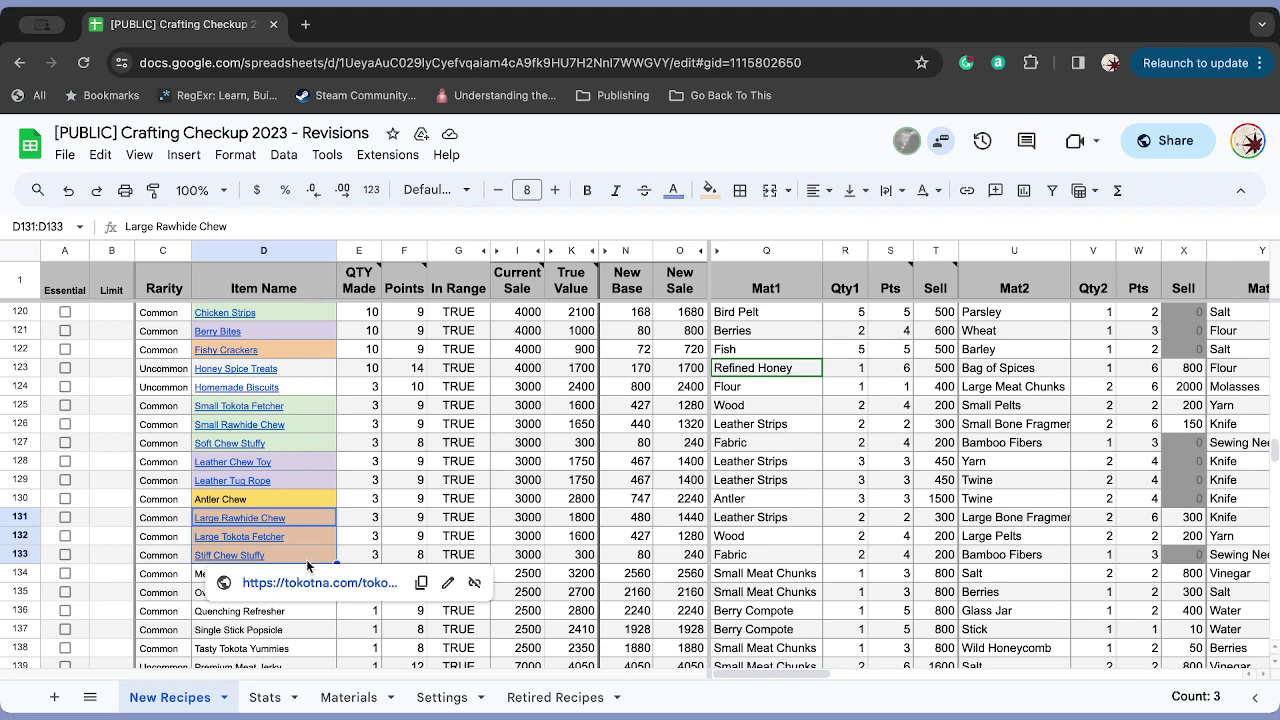
- Highlight the food names from row 134 down, check Premium Meat Jerky, and select the Common ones in D134:D138
scroll(332, 528, "down", 2)
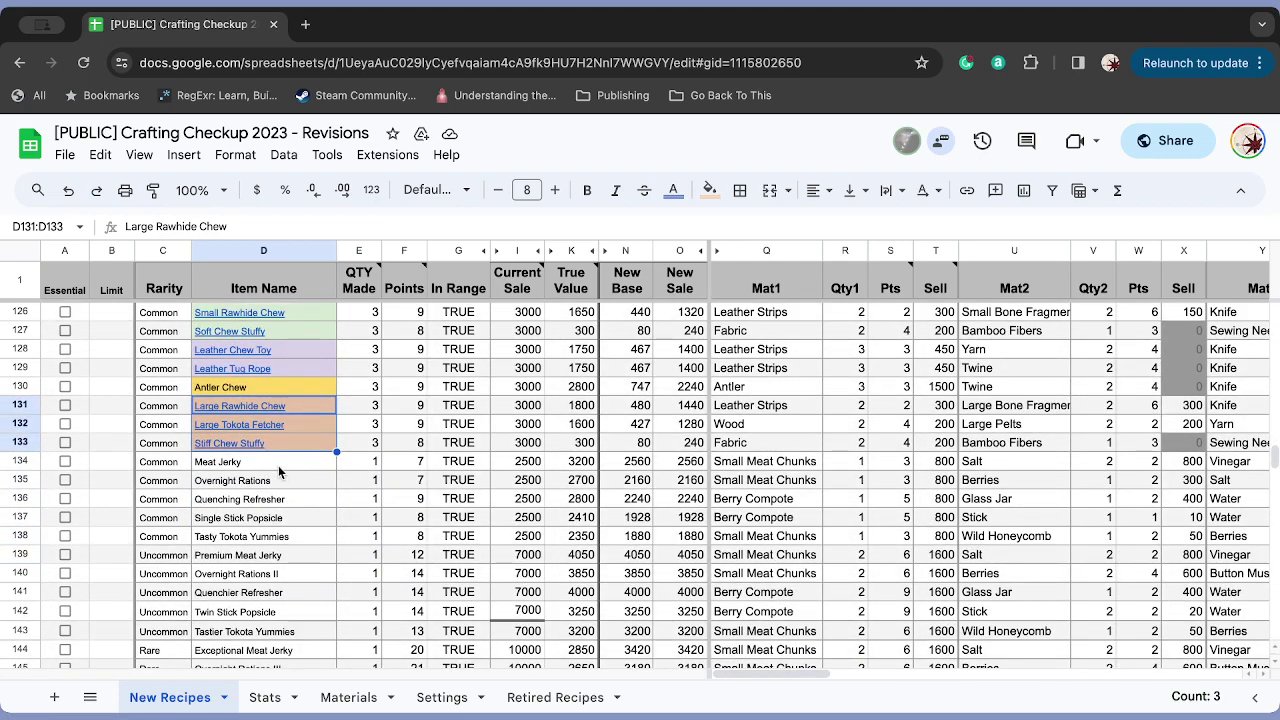
left_click_drag(277, 462, 325, 590)
scroll(325, 592, "down", 1)
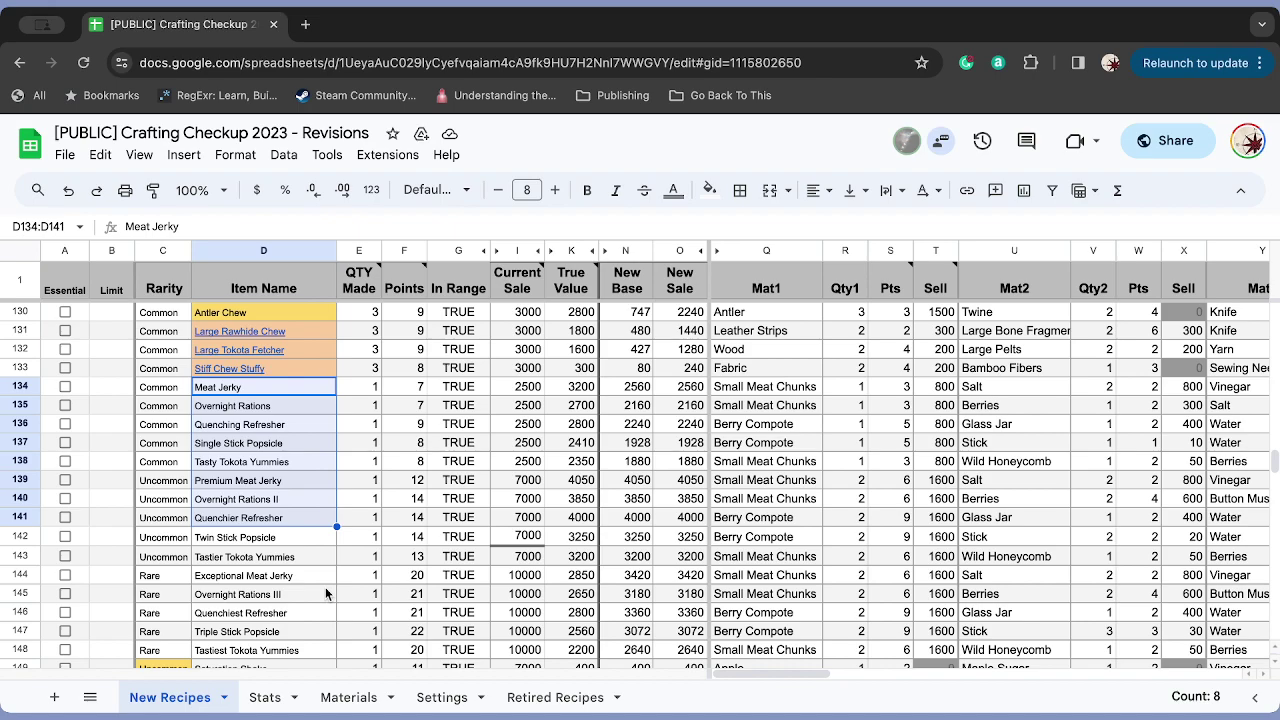
left_click(225, 487)
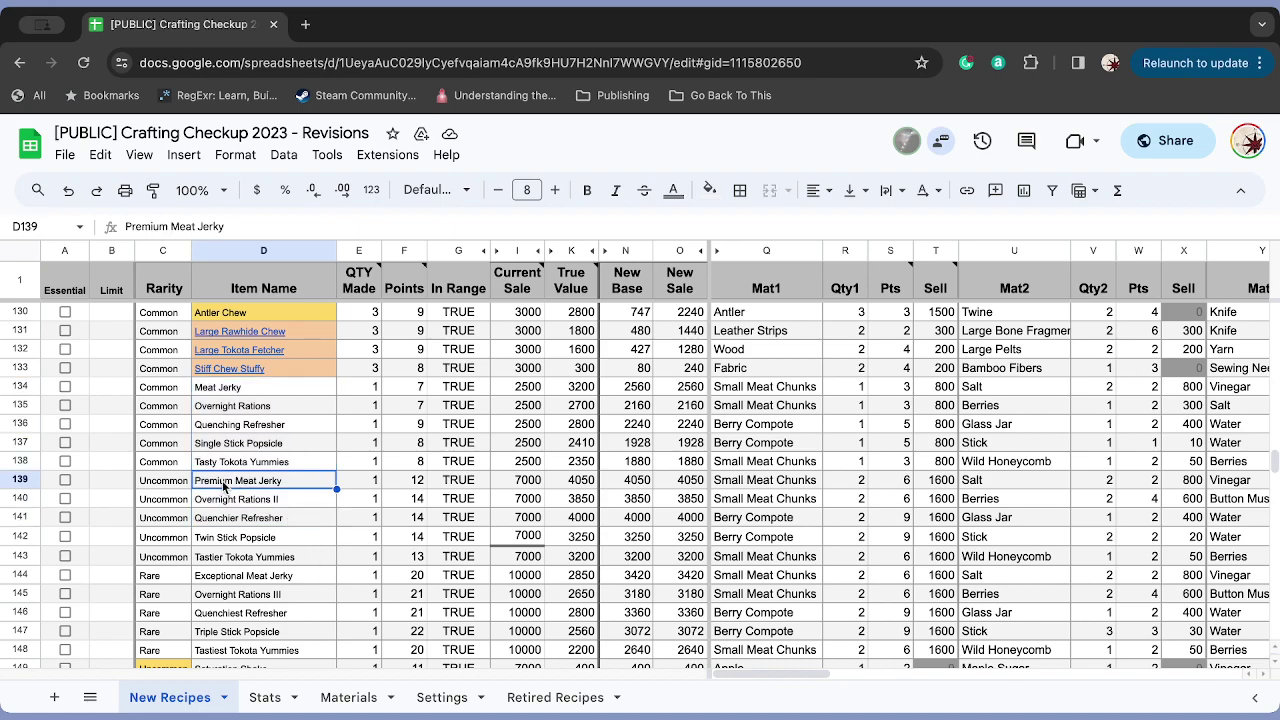
left_click_drag(259, 389, 258, 468)
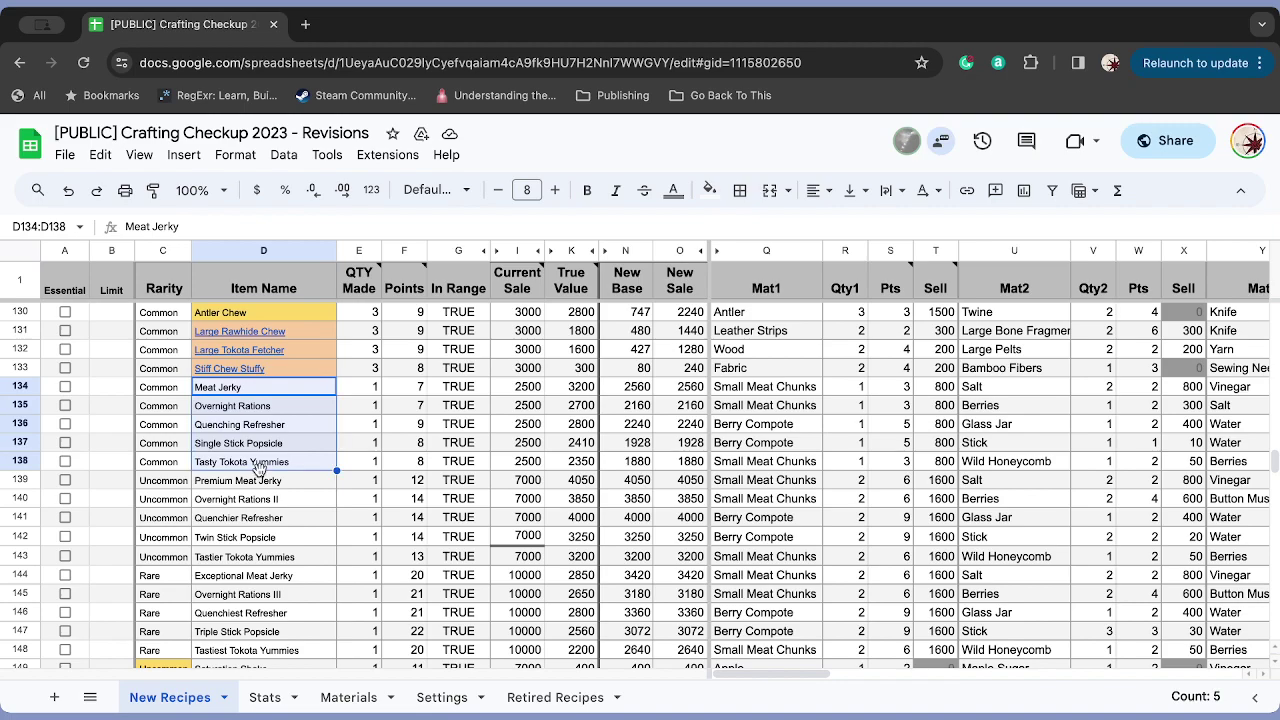
- Examine the Premium Meat Jerky row from its item name in D139 across to its fifth material in AG139
scroll(268, 470, "down", 1)
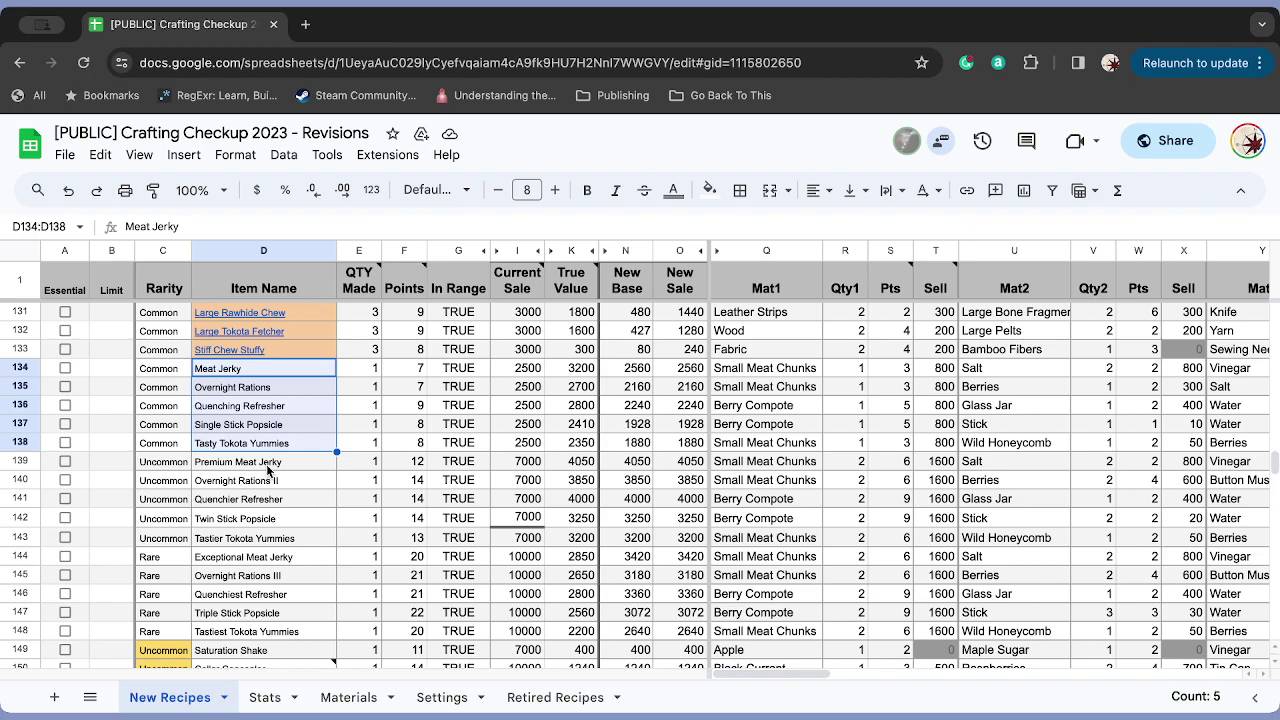
key("Down")
key("Down")
key("Down")
key("Down")
key("Down")
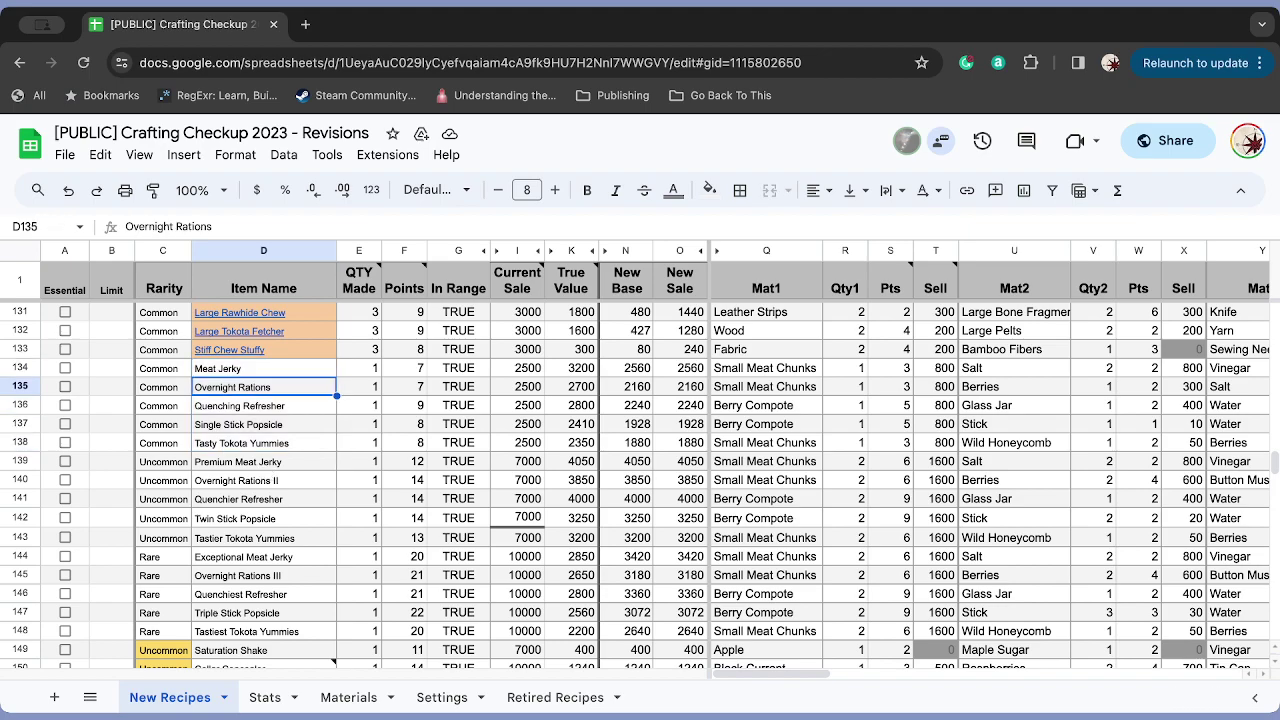
key("Right")
key("Right")
key("Right")
key("Right")
key("Right")
key("Right")
key("Right")
key("Right")
key("Right")
key("Right")
key("Right")
key("Right")
key("Right")
key("Right")
key("Right")
key("Right")
key("Right")
key("Right")
key("Right")
key("Right")
key("Right")
key("Right")
key("Right")
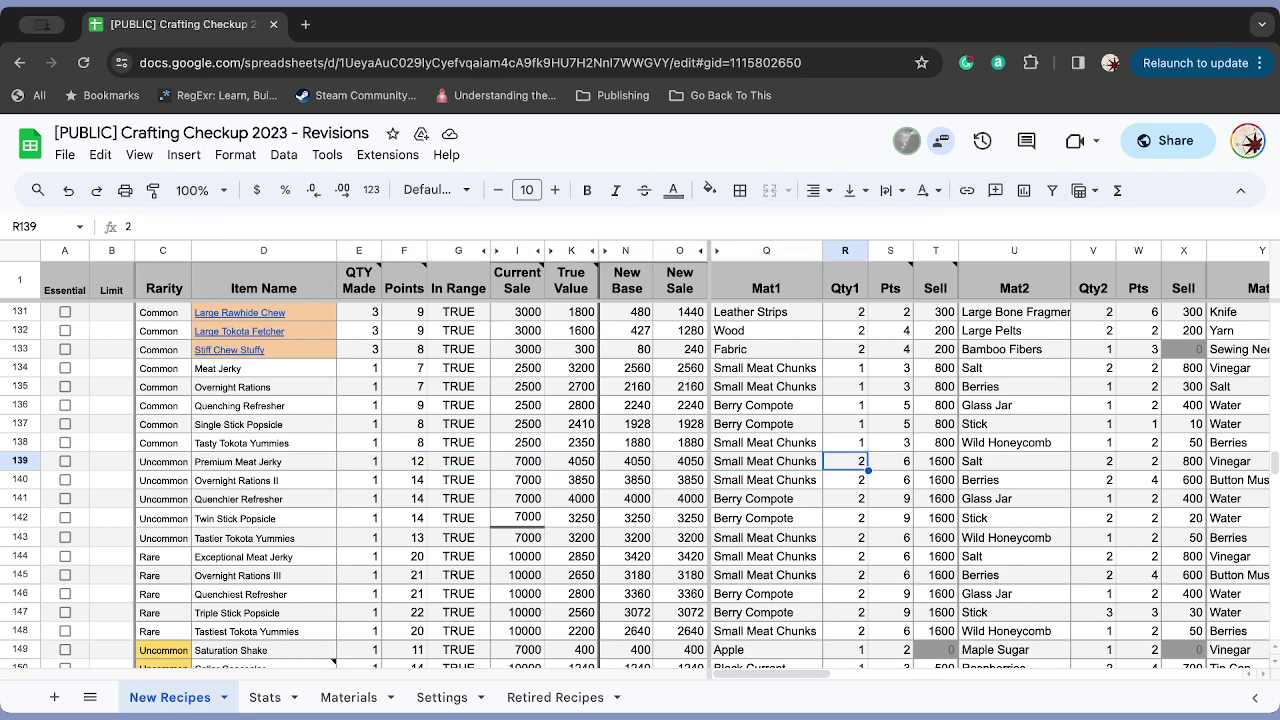
key("Right")
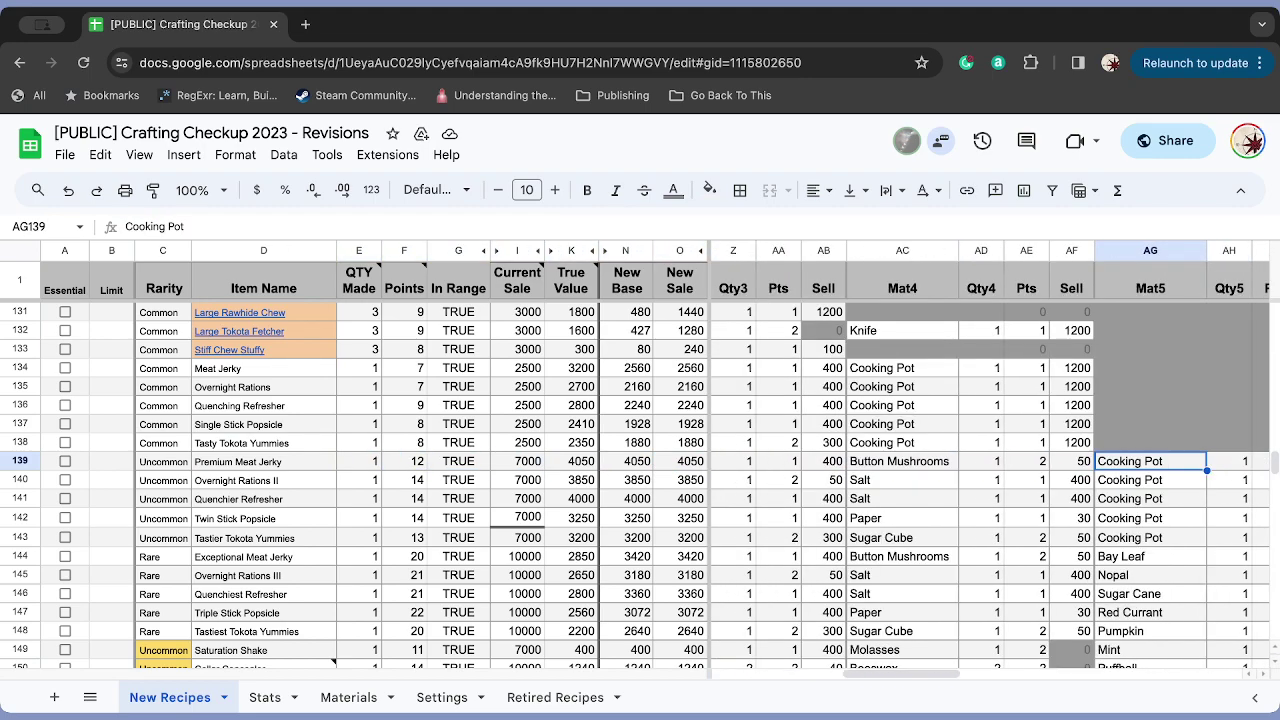
- Compare the fourth material's points for Overnight Rations in AE135 with those for Premium Meat Jerky in AE139
key("Left")
key("Left")
key("Up")
key("Up")
key("Up")
key("Up")
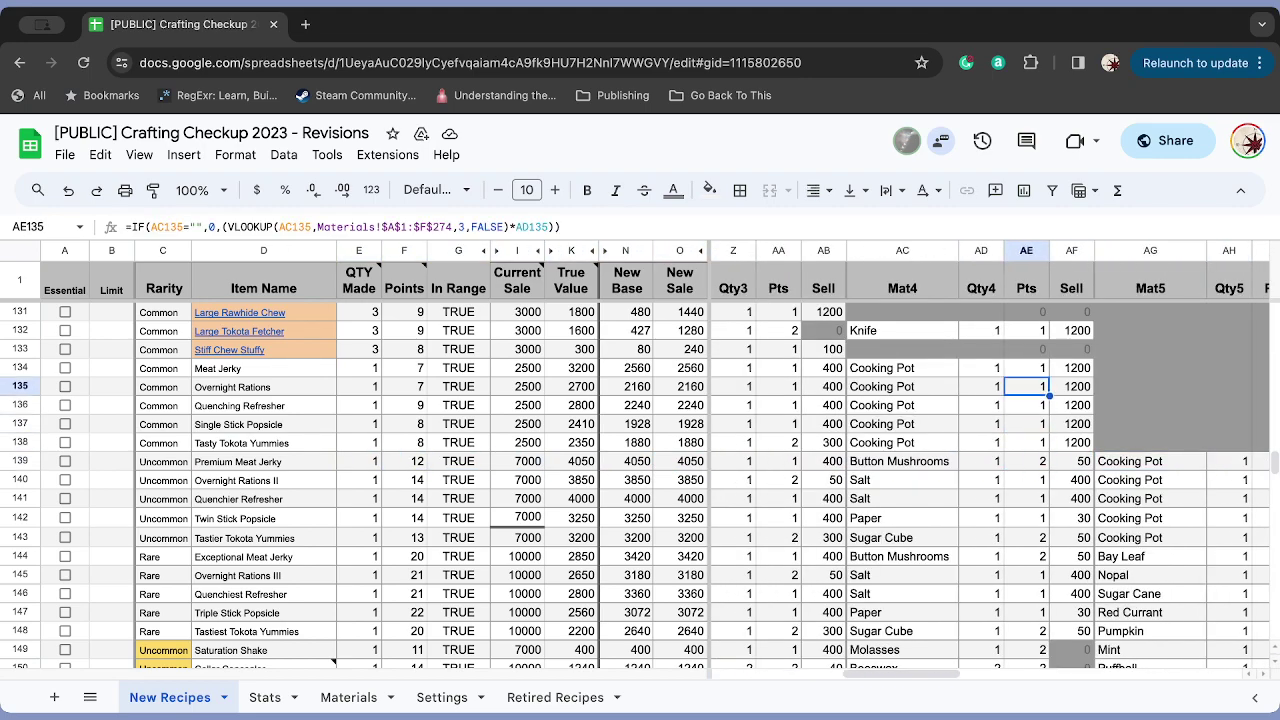
key("Down")
key("Down")
key("Down")
key("Down")
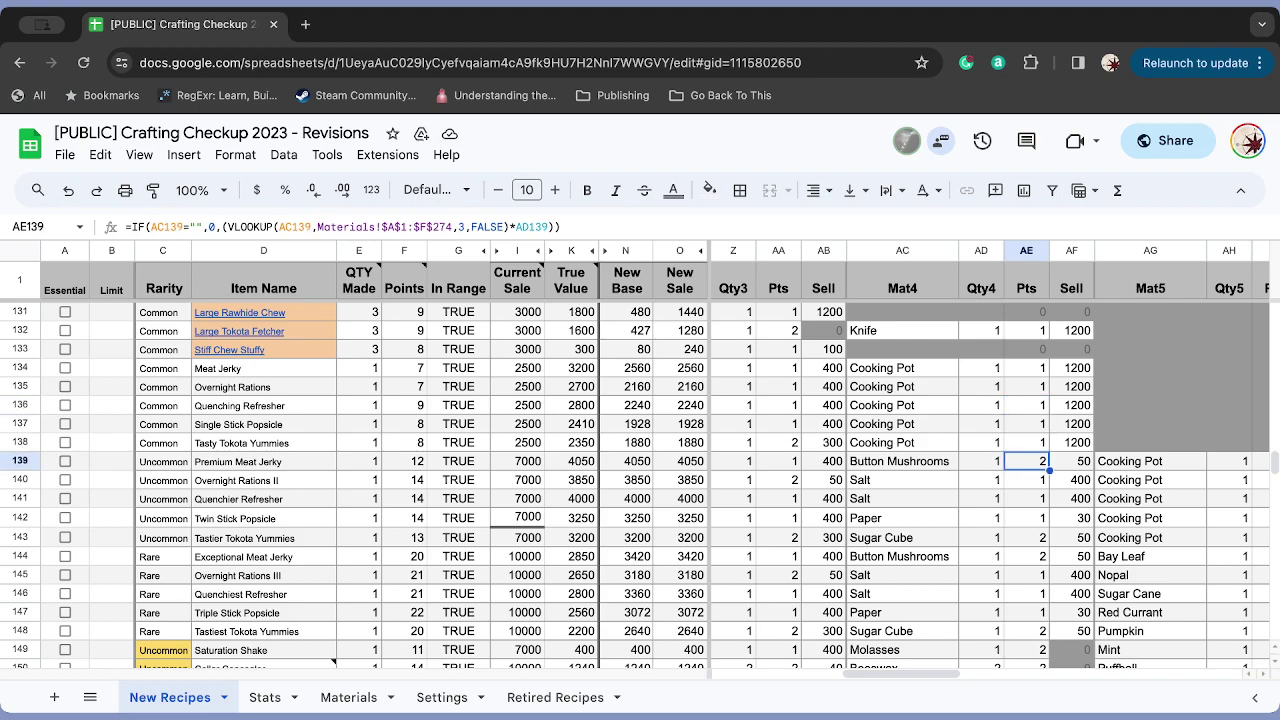
- Check Premium Meat Jerky's fourth and fifth materials along row 139, through to Qty5 in AH139
key("Left")
key("Left")
key("Left")
key("Right")
key("Right")
key("Right")
key("Right")
key("Left")
key("Left")
key("Left")
key("Right")
key("Right")
key("Right")
key("Right")
key("Right")
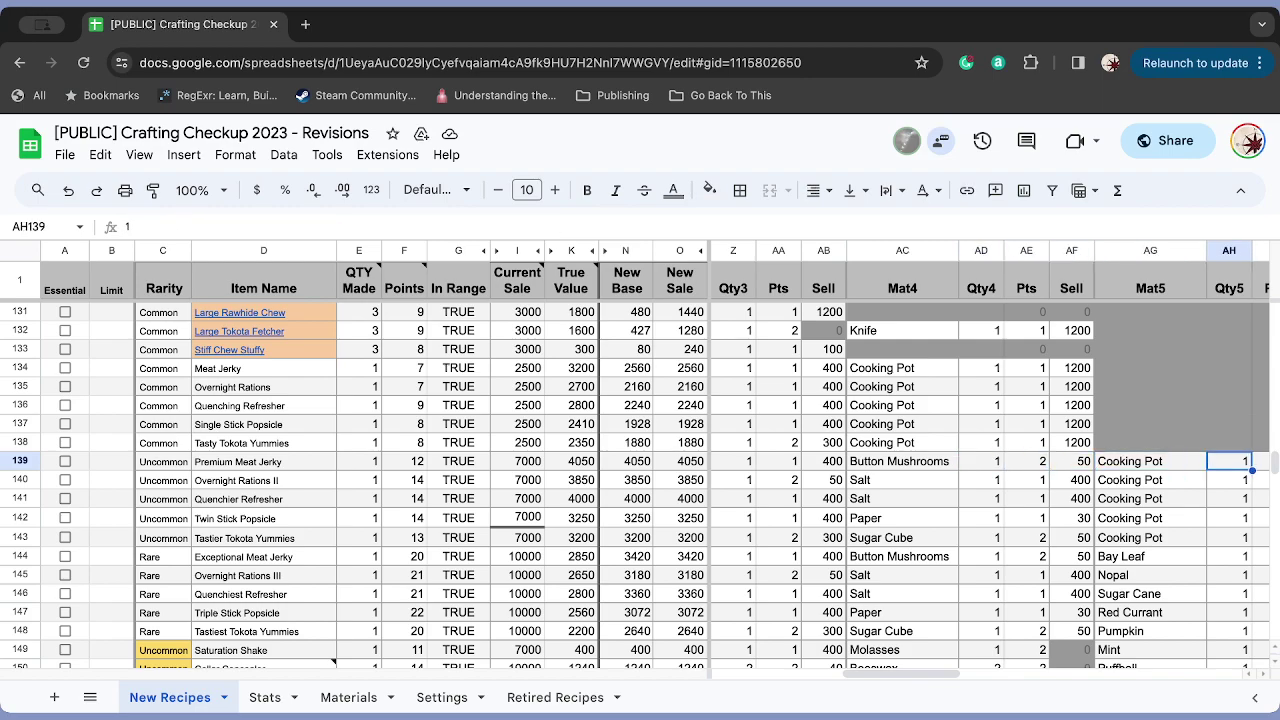
- Check the fifth material and its sale value for the Rare foods from Exceptional Meat Jerky in row 144 to row 146
key("Right")
key("Right")
key("Down")
key("Down")
key("Down")
key("Down")
key("Down")
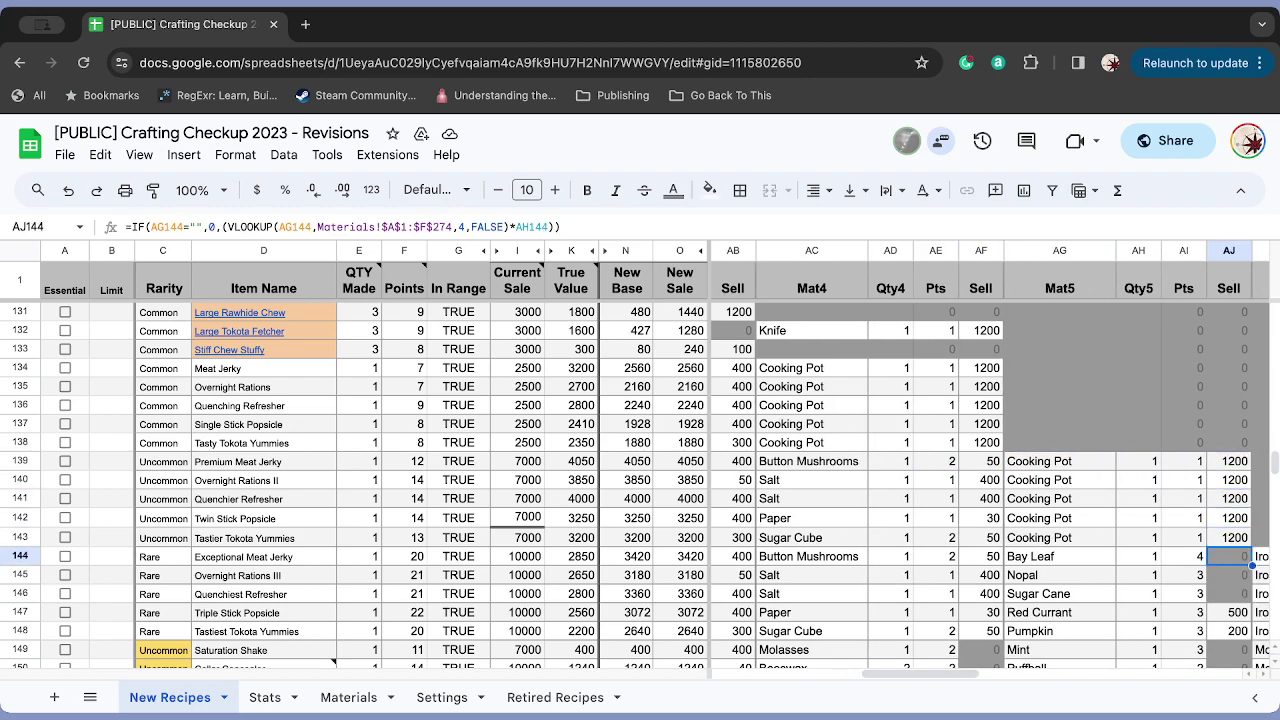
key("Down")
key("Down")
key("Left")
key("Left")
key("Left")
key("Left")
key("Up")
key("Up")
key("Right")
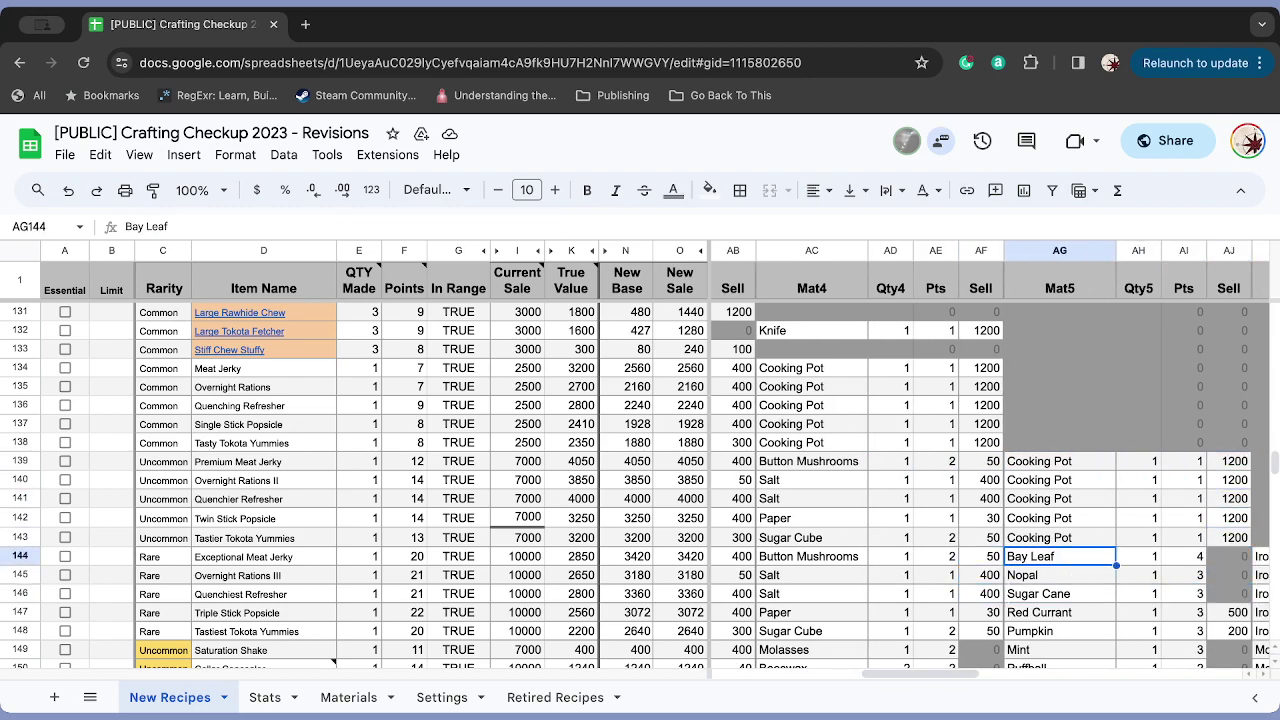
- Examine the Quenchiest Refresher row from its fifth material in AG146 to the sixth material's points in AM146
key("Down")
key("Down")
key("Right")
key("Right")
key("Right")
key("Right")
key("Right")
key("Right")
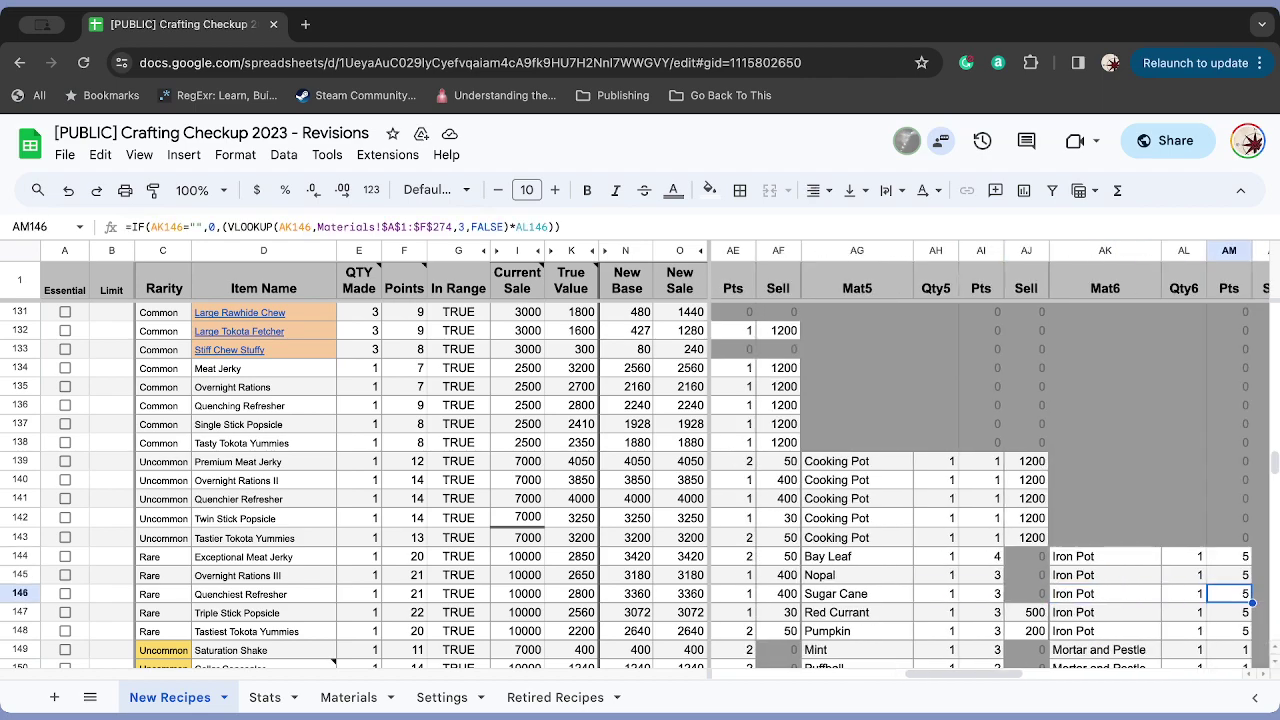
- Review the Quenchiest Refresher row from its sixth material's points in AM146 back to its total points in F146
key("Left")
key("Left")
key("Left")
key("Left")
key("Left")
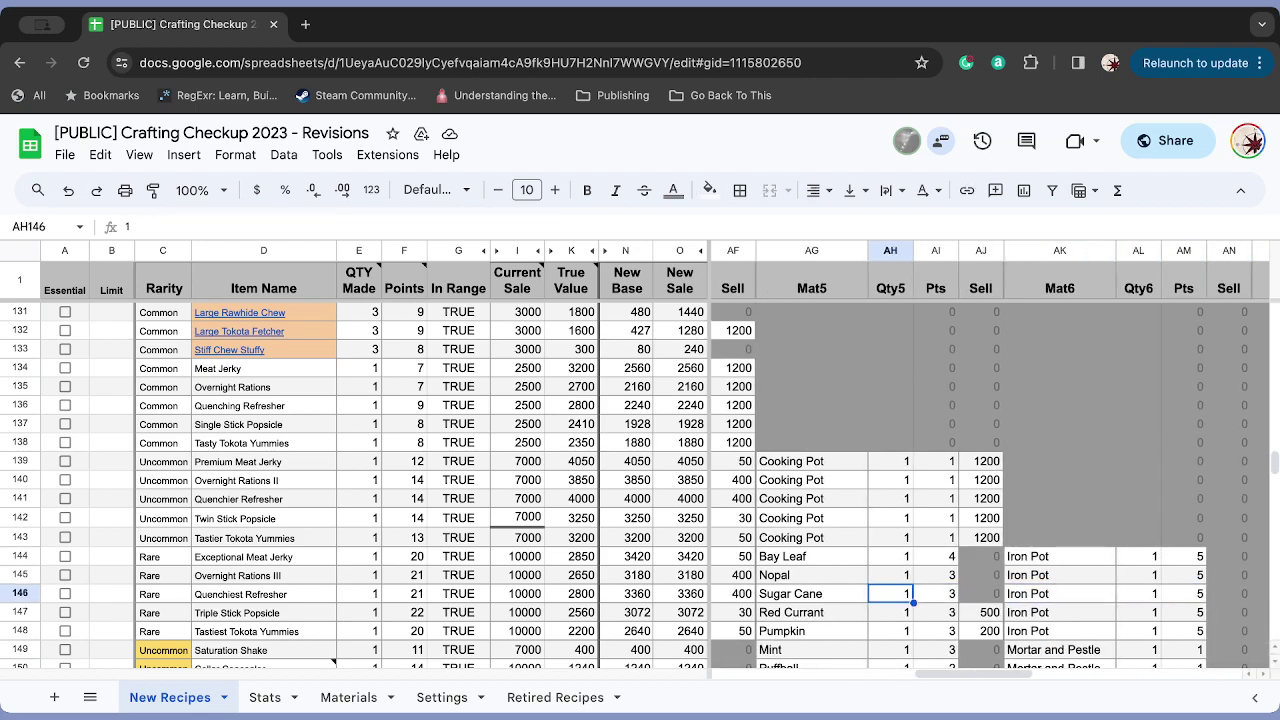
key("Left")
key("Left")
key("Left")
key("Left")
key("Left")
key("Left")
key("Left")
key("Left")
key("Left")
key("Left")
key("Left")
key("Left")
key("Left")
key("Left")
key("Left")
key("Left")
key("Left")
key("Left")
key("Left")
key("Left")
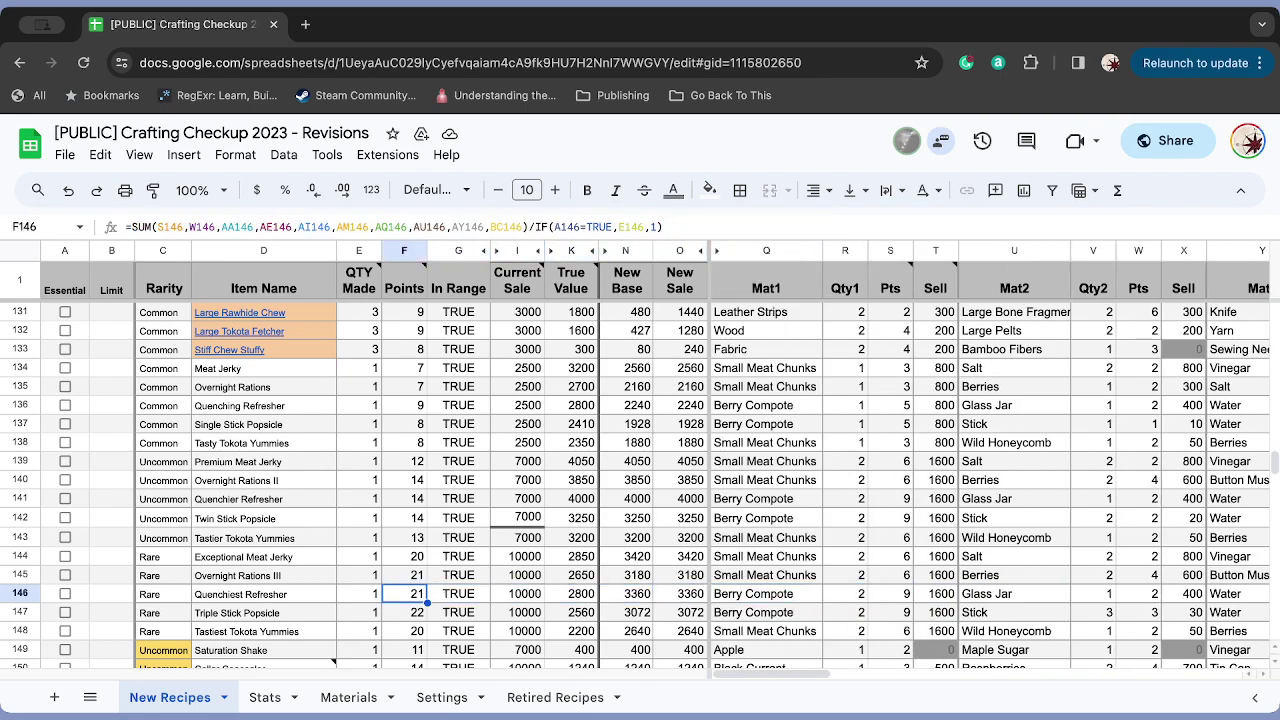
- Check the item name and rarity entries of the Rare foods around rows 145 to 147
key("Left")
key("Left")
key("Up")
key("Left")
key("Down")
key("Down")
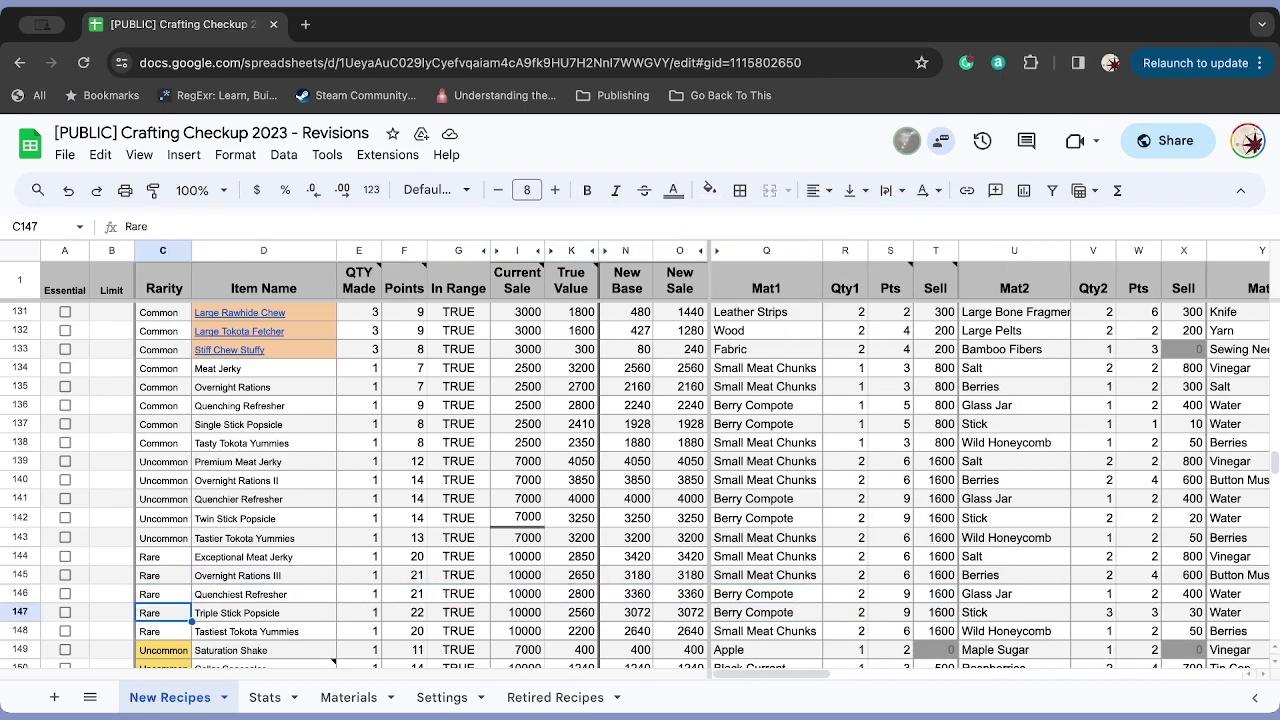
- Examine Tastiest Tokota Yummies across row 148, from its rarity through its new sale value and back to its quantity made
key("Down")
key("Right")
key("Right")
key("Right")
key("Right")
key("Right")
key("Right")
key("Right")
key("Right")
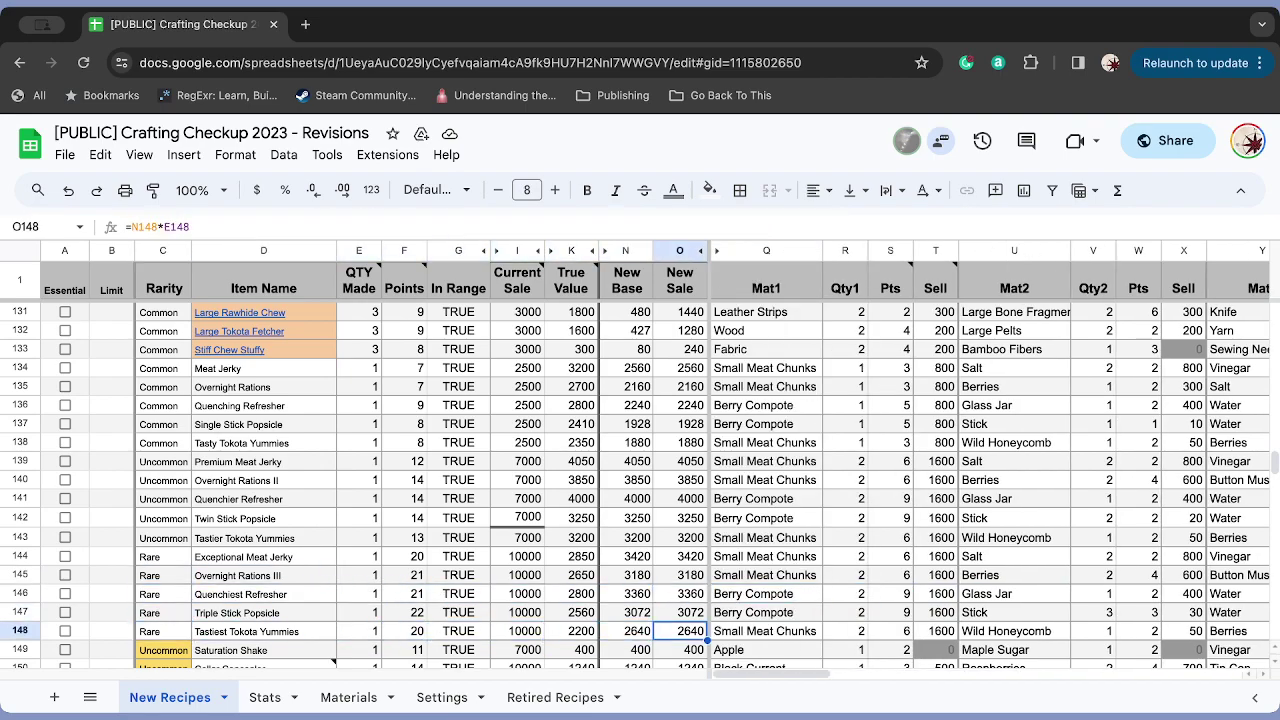
key("Right")
key("Left")
key("Left")
key("Left")
key("Left")
key("Left")
key("Left")
key("Left")
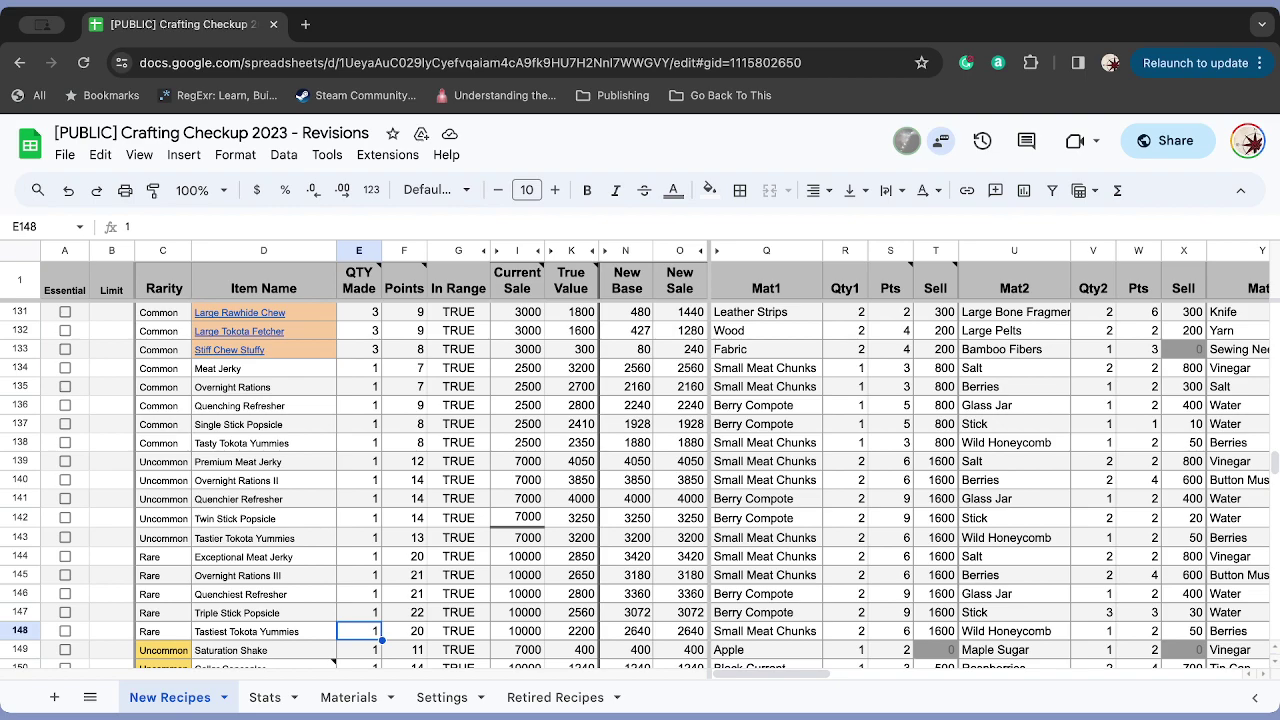
- Check the names and rarity of the Rare foods from Tastiest Tokota Yummies in row 148 up to Exceptional Meat Jerky in row 144
key("Left")
key("Left")
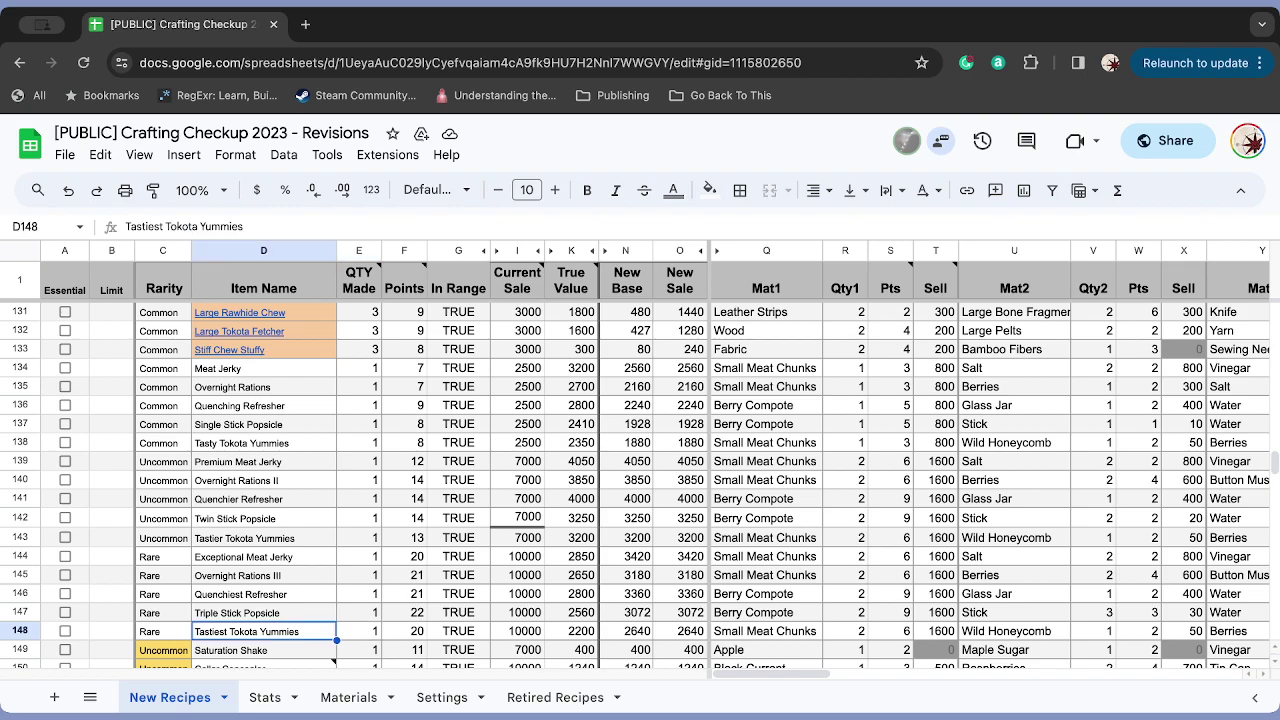
key("Up")
key("Up")
key("Up")
key("Up")
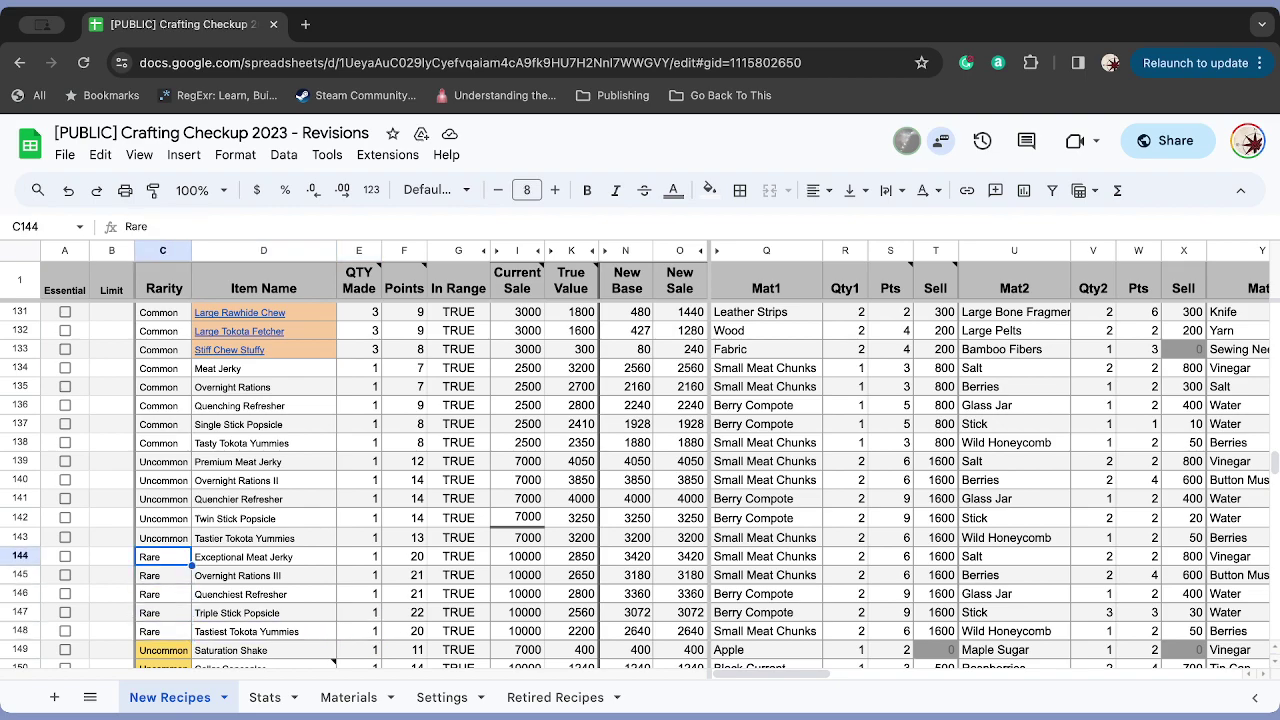
key("Down")
key("Down")
- Look through the rarities in column C from Saturation Shake in row 149 down to Fish Cake Casserole in row 165
left_click(163, 650)
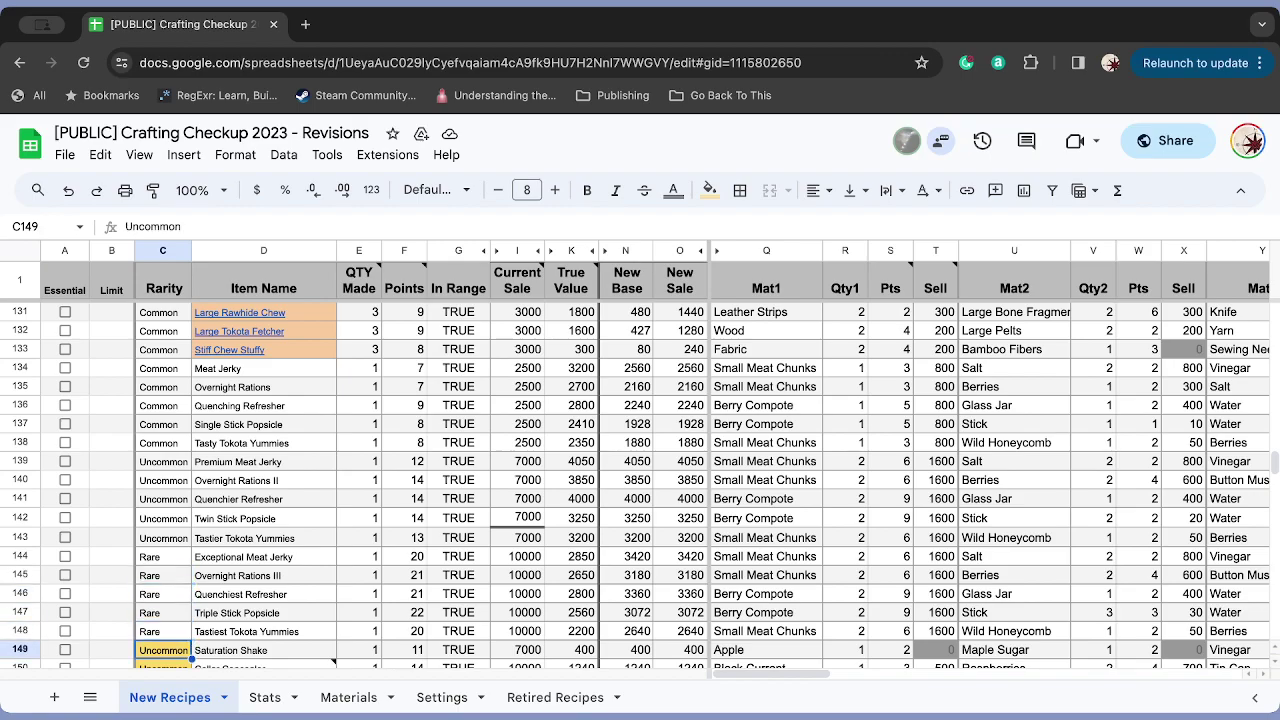
key("Down")
key("Down")
key("Down")
key("Down")
key("Down")
key("Down")
key("Down")
key("Down")
key("Down")
key("Down")
key("Down")
key("Down")
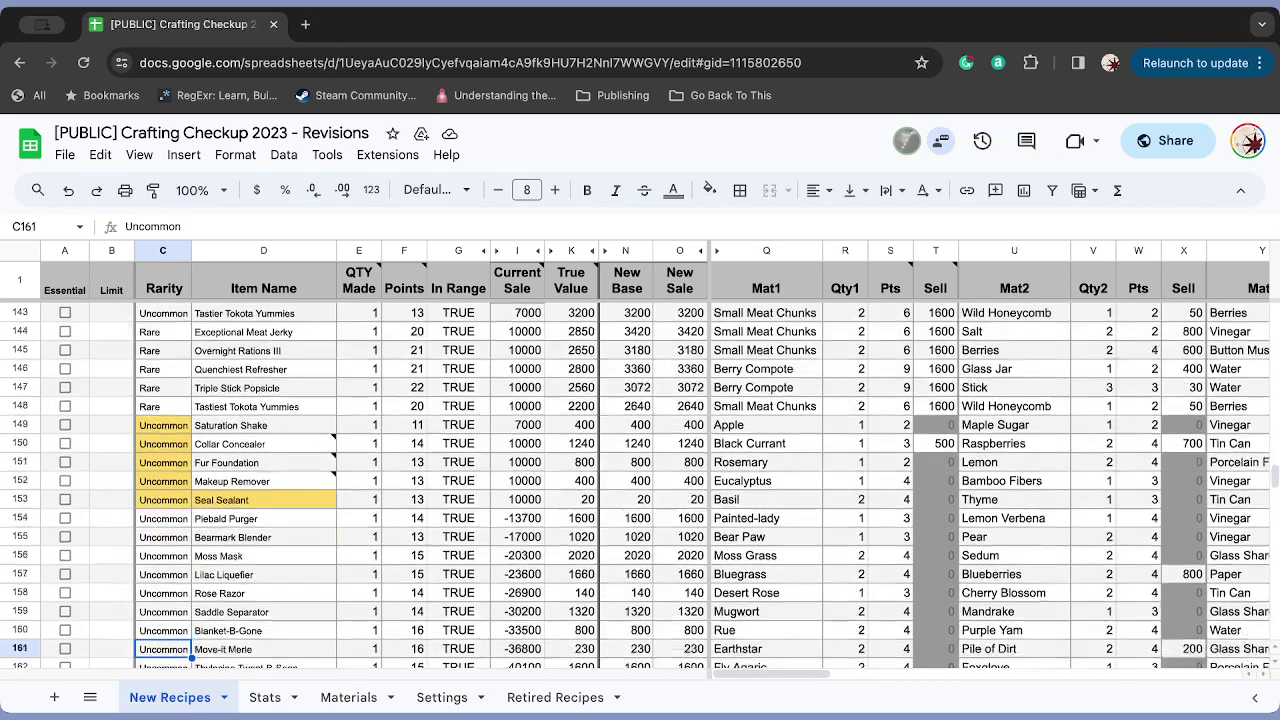
key("Down")
key("Down")
key("Down")
key("Down")
- Go back over the Uncommon recipes in column C from Rainmark Remover up to Saturation Shake in C149
key("Up")
key("Up")
key("Up")
key("Up")
key("Up")
key("Up")
key("Up")
key("Up")
key("Up")
key("Up")
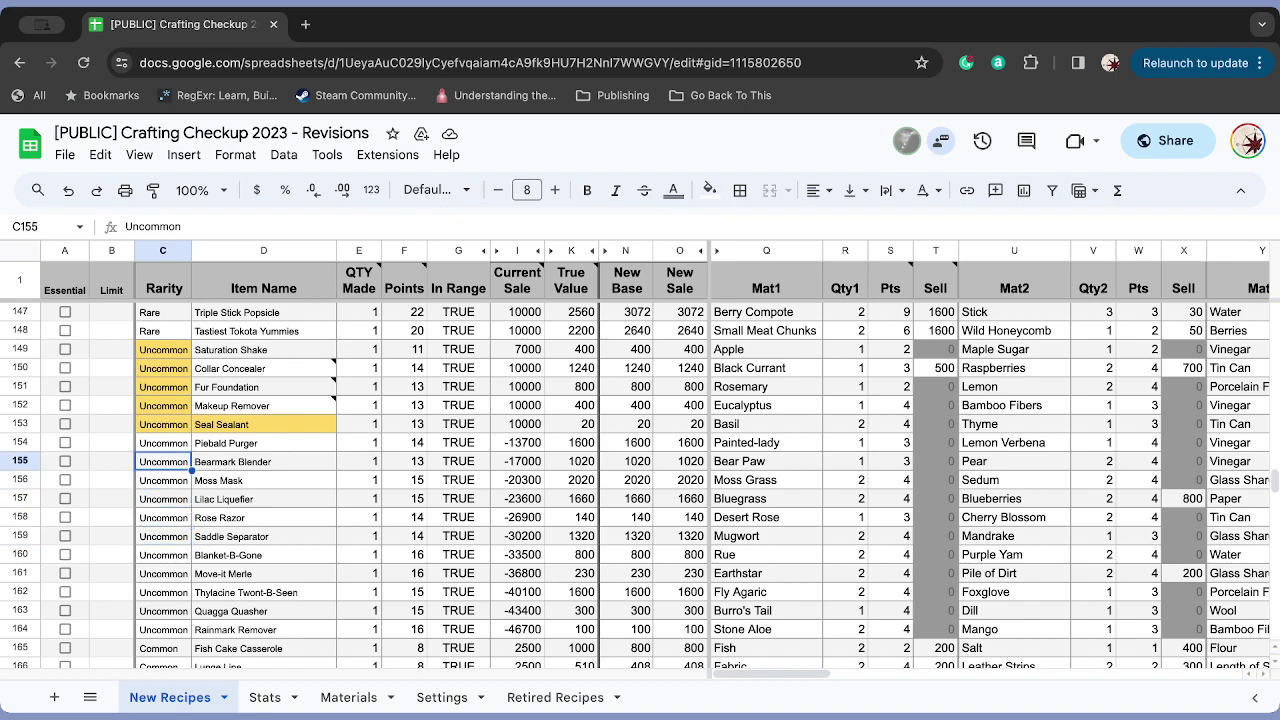
key("Up")
key("Up")
key("Up")
key("Up")
key("Up")
key("Up")
key("Up")
key("Down")
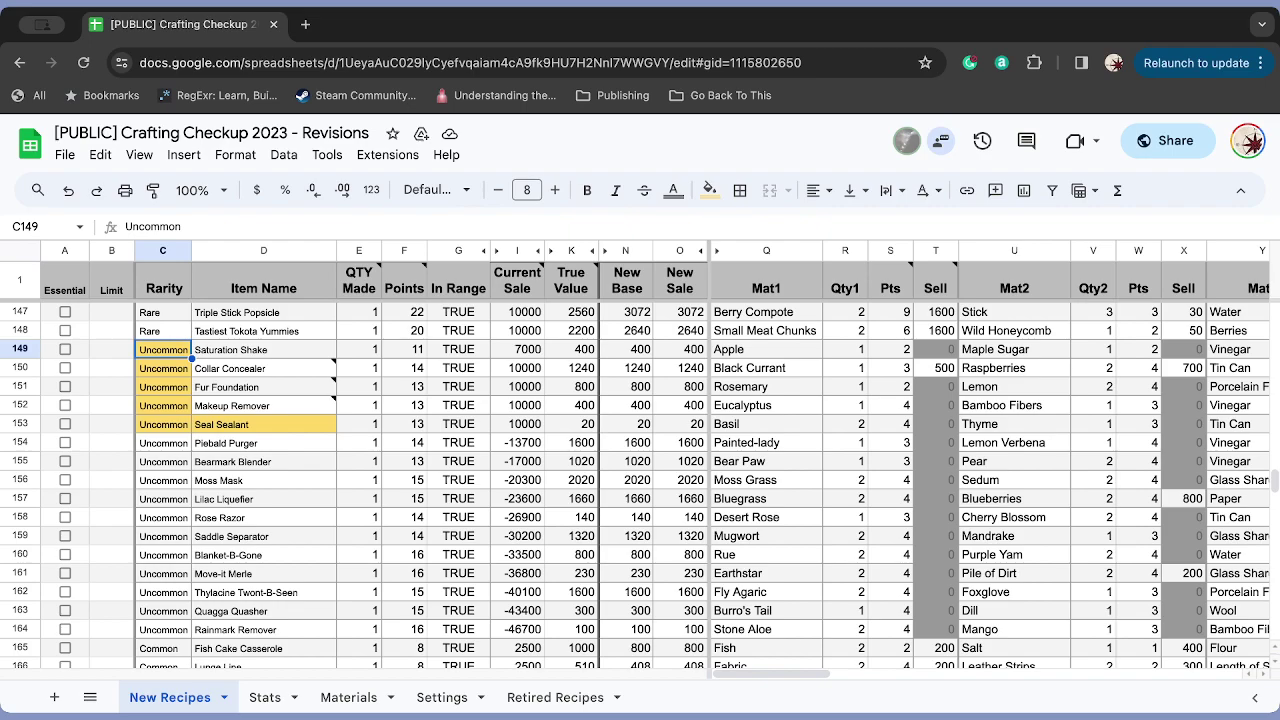
- Check the items from Saturation Shake in D149 to Makeup Remover in D152, including the note on Makeup Remover
left_click(263, 349)
left_click(263, 368)
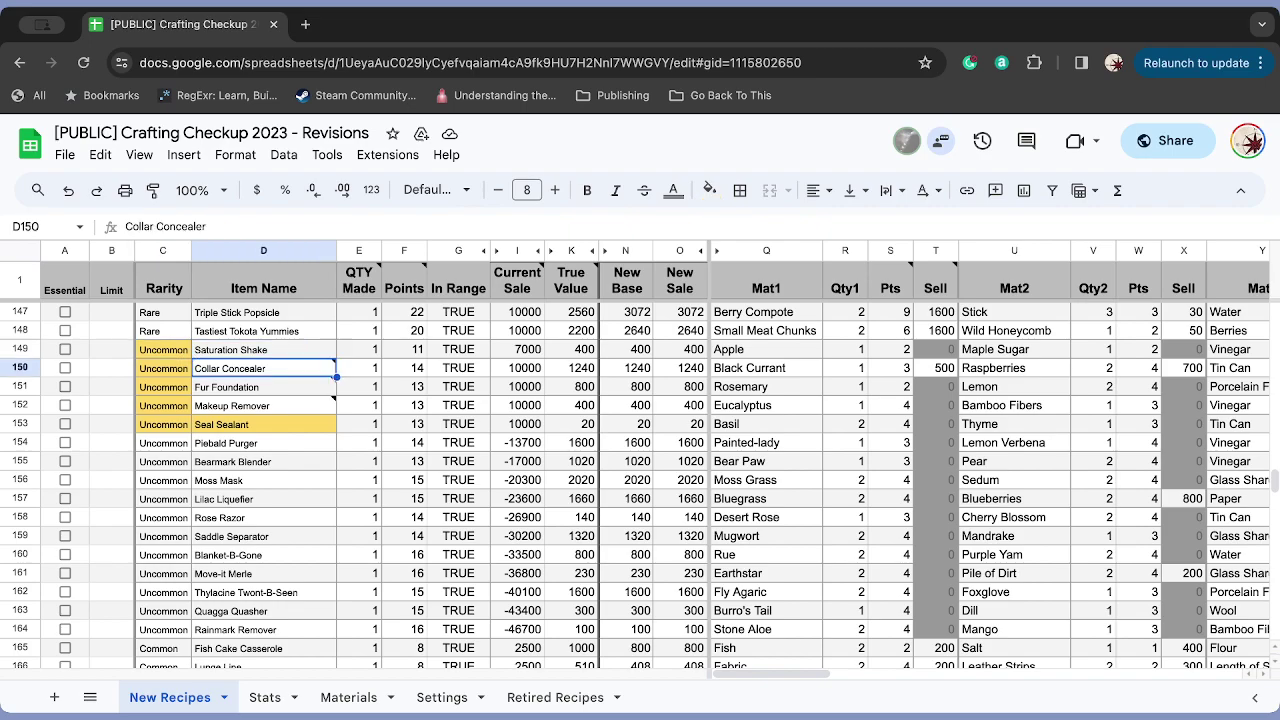
left_click(263, 349)
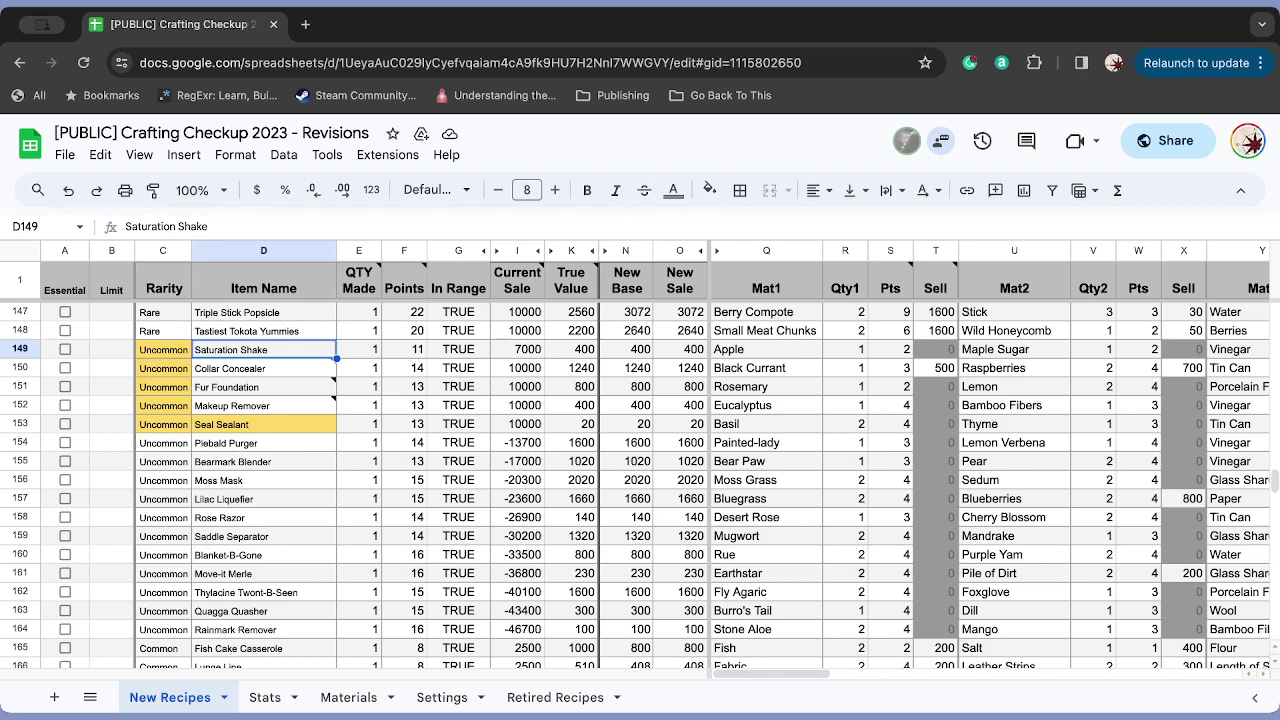
key("Down")
key("Down")
key("Down")
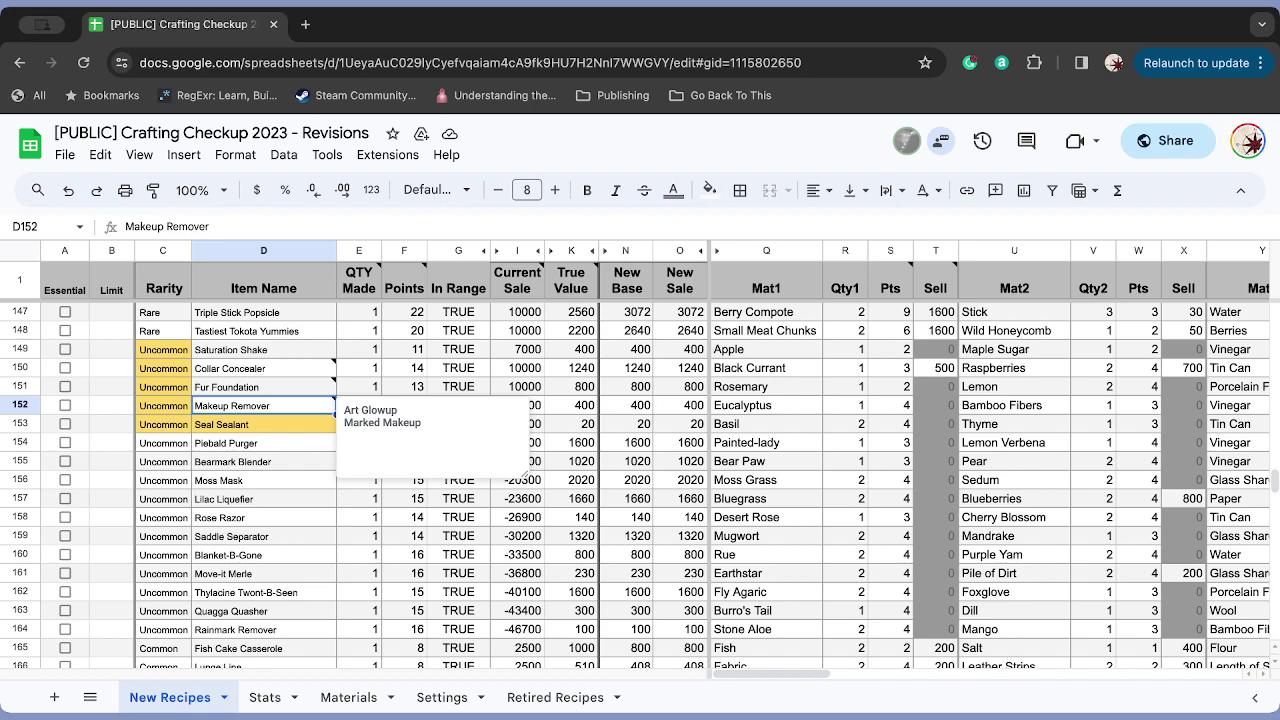
key("Left")
key("Left")
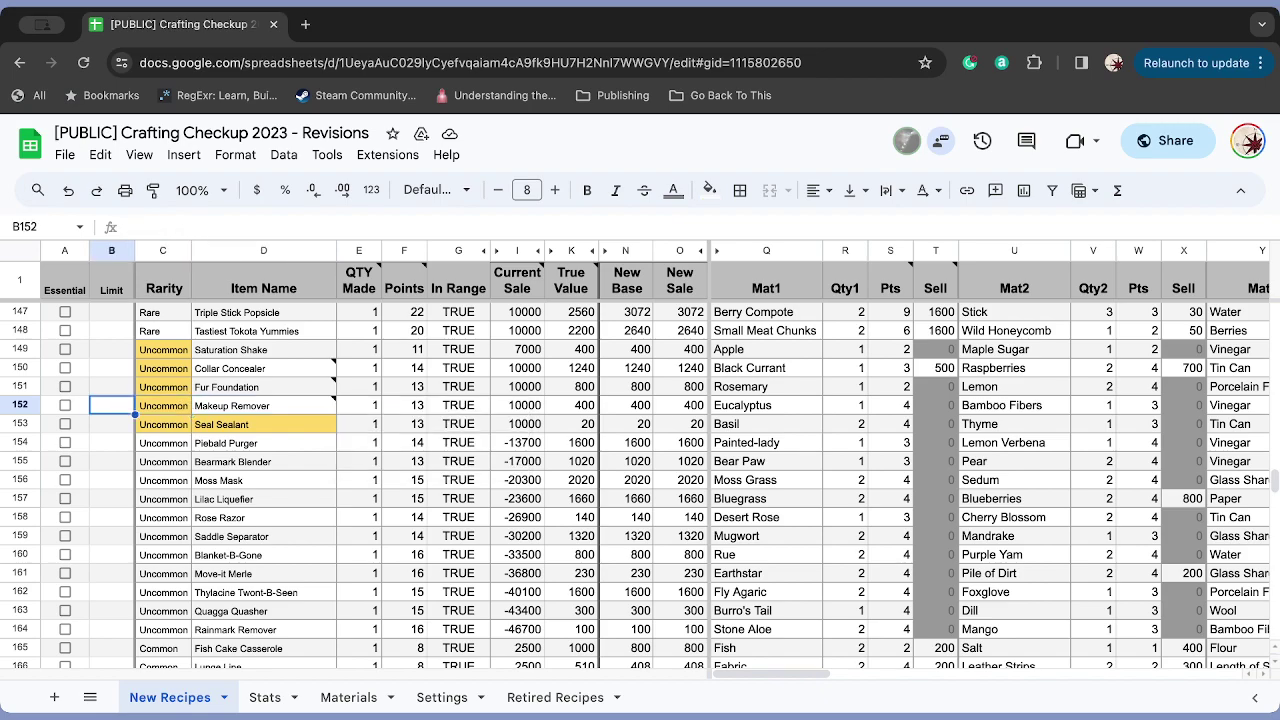
- Check the Uncommon recipes from Seal Sealant in row 153 to Lilac Liquefier in row 157
left_click(163, 424)
left_click(263, 442)
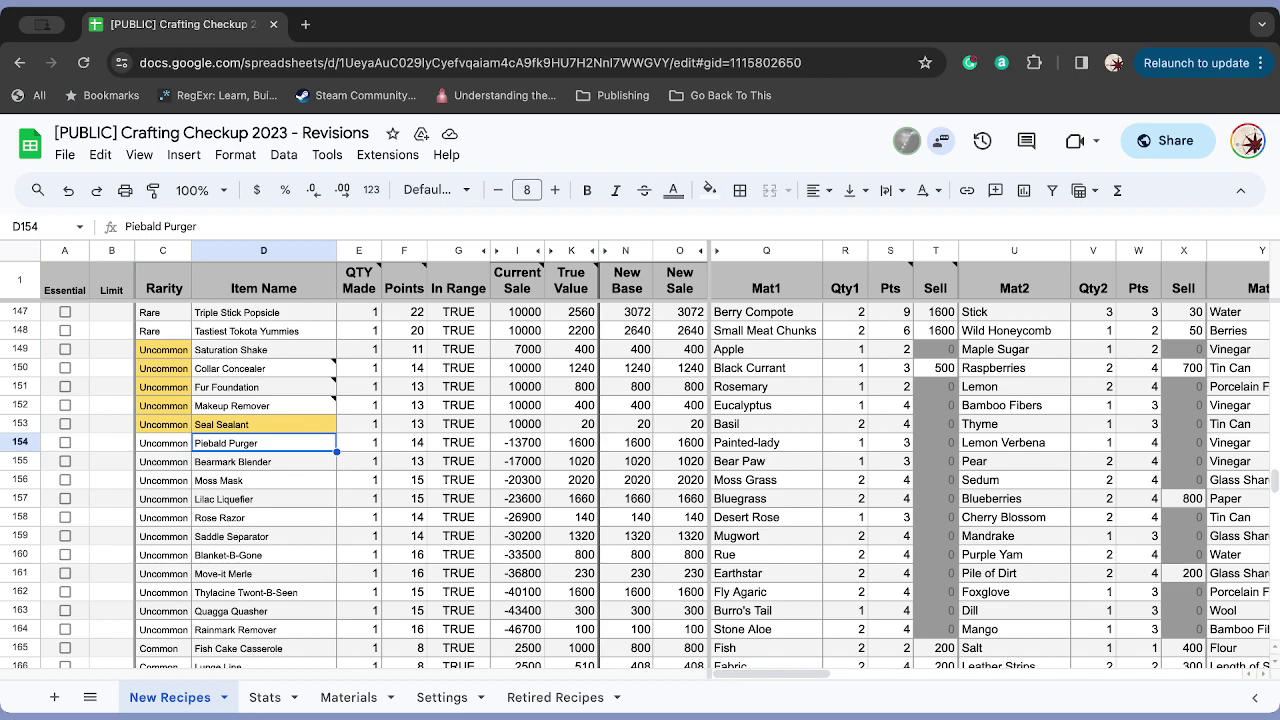
left_click(263, 461)
left_click(263, 480)
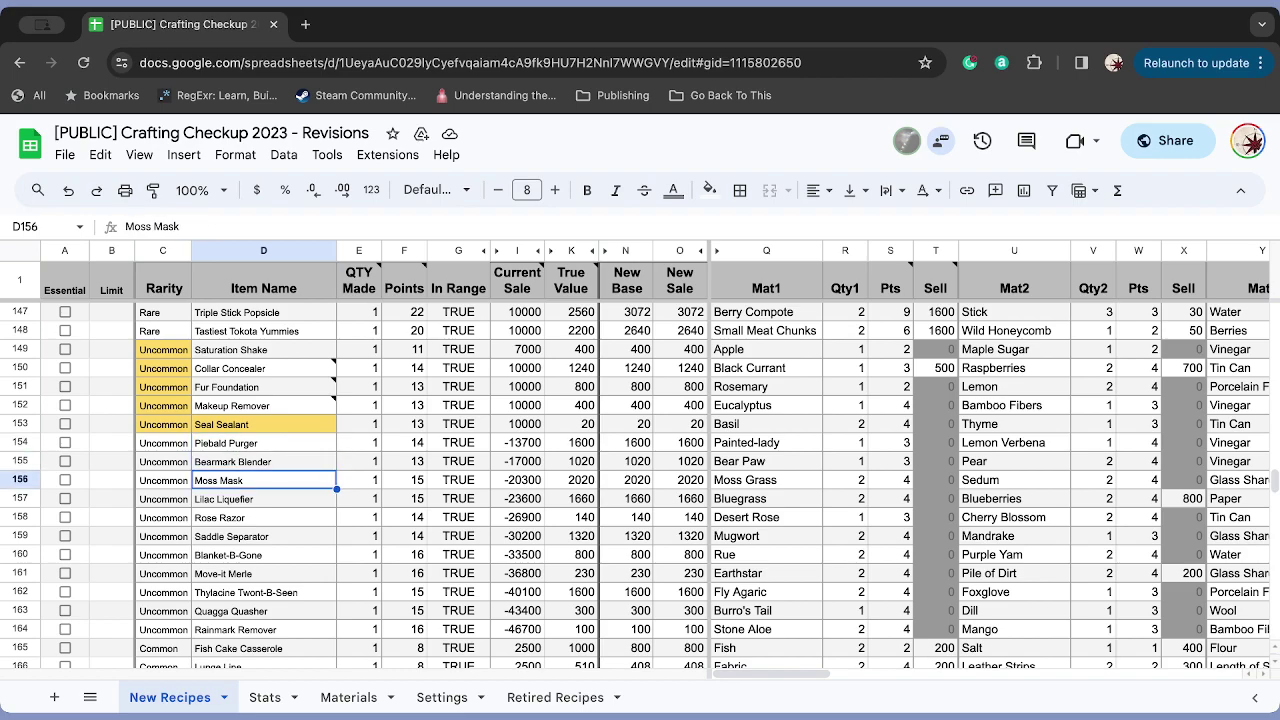
left_click(263, 498)
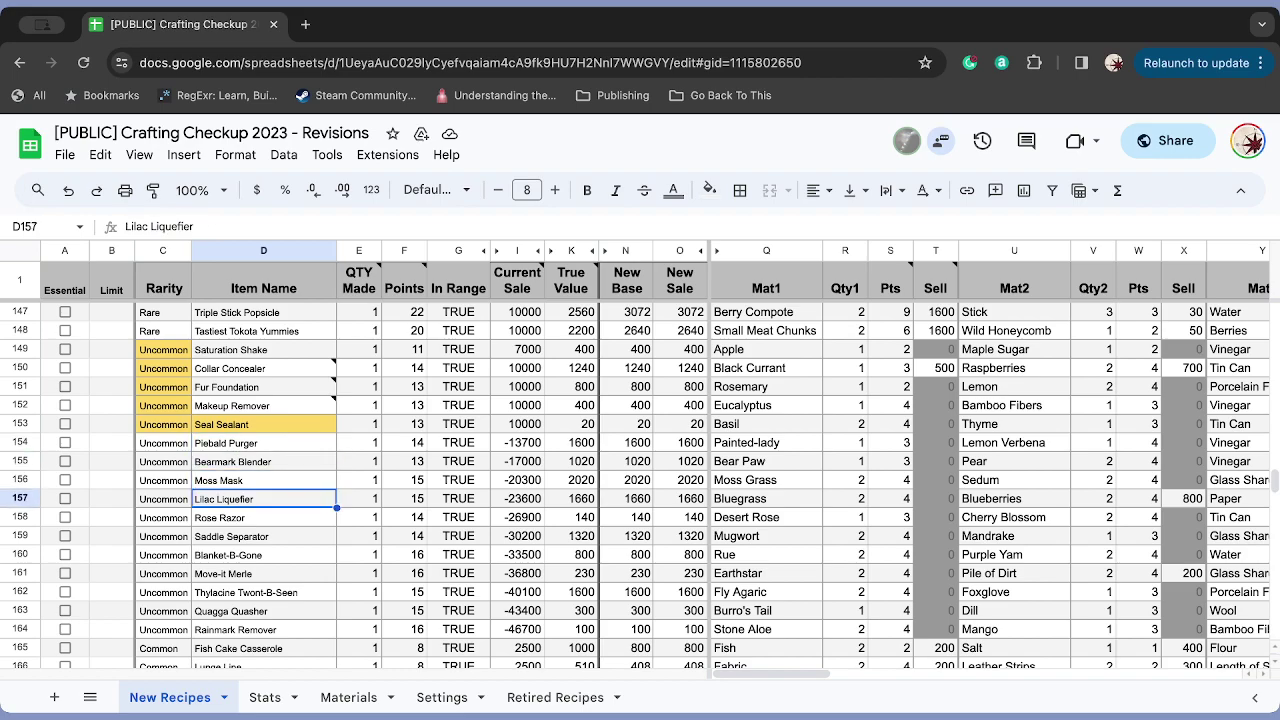
- Check the mark removers in column D from Rose Razor in row 158 to Rainmark Remover in row 164
key("Down")
key("Down")
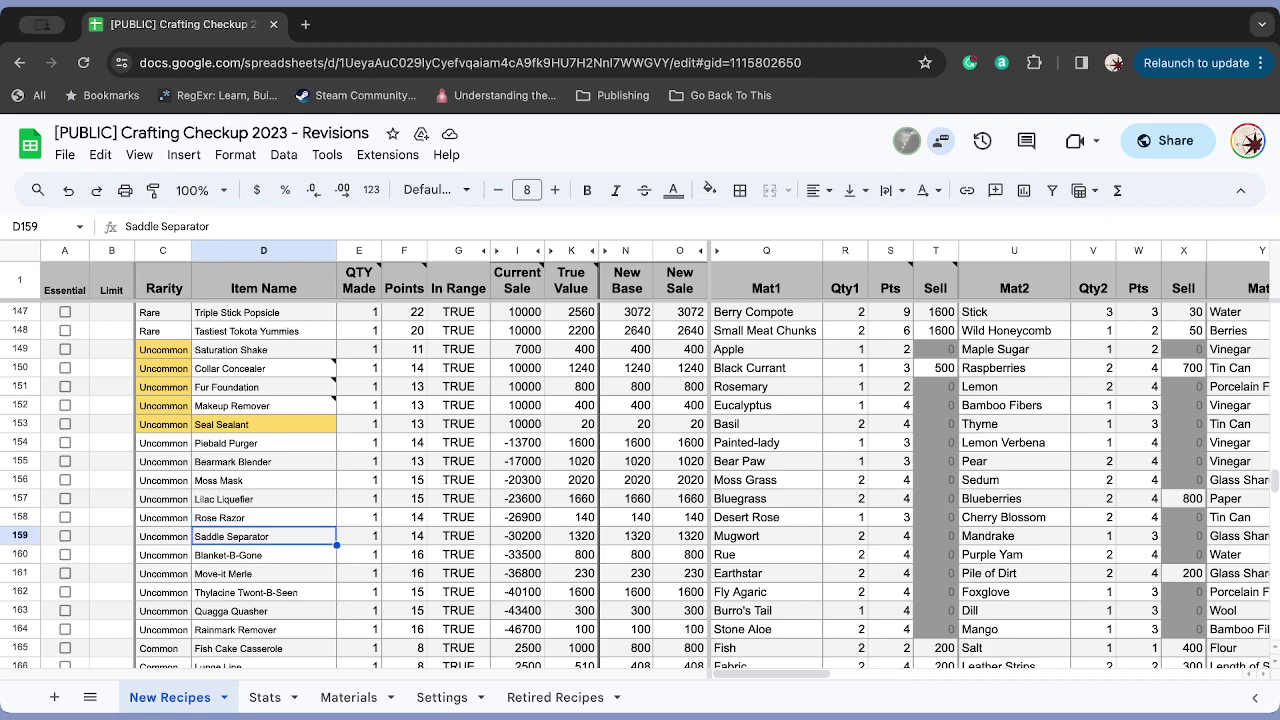
key("Down")
key("Down")
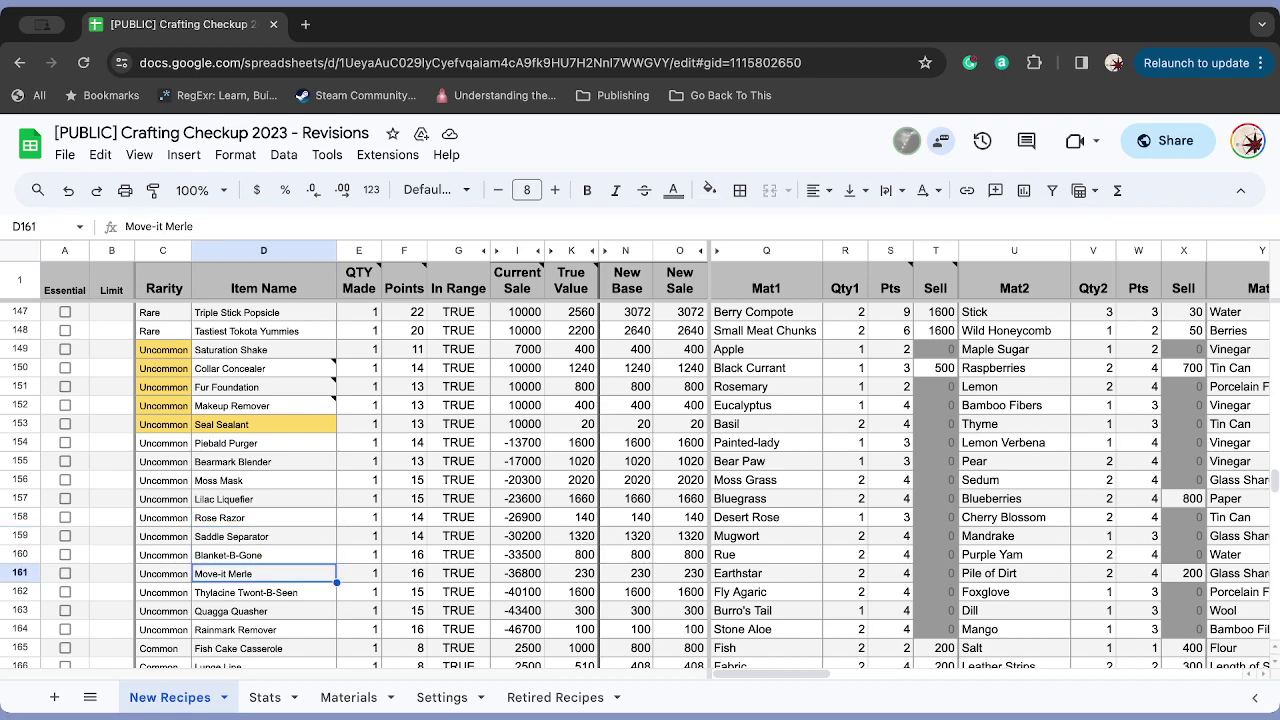
key("Down")
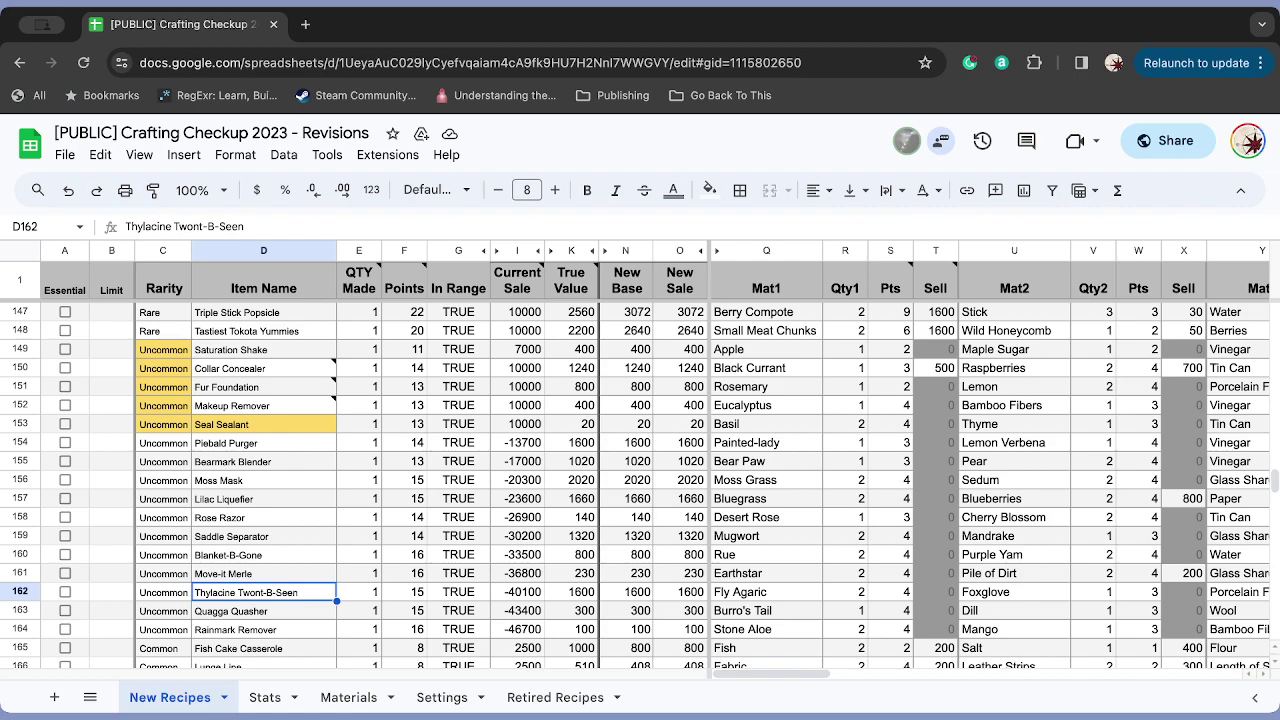
key("Down")
key("Down")
key("Up")
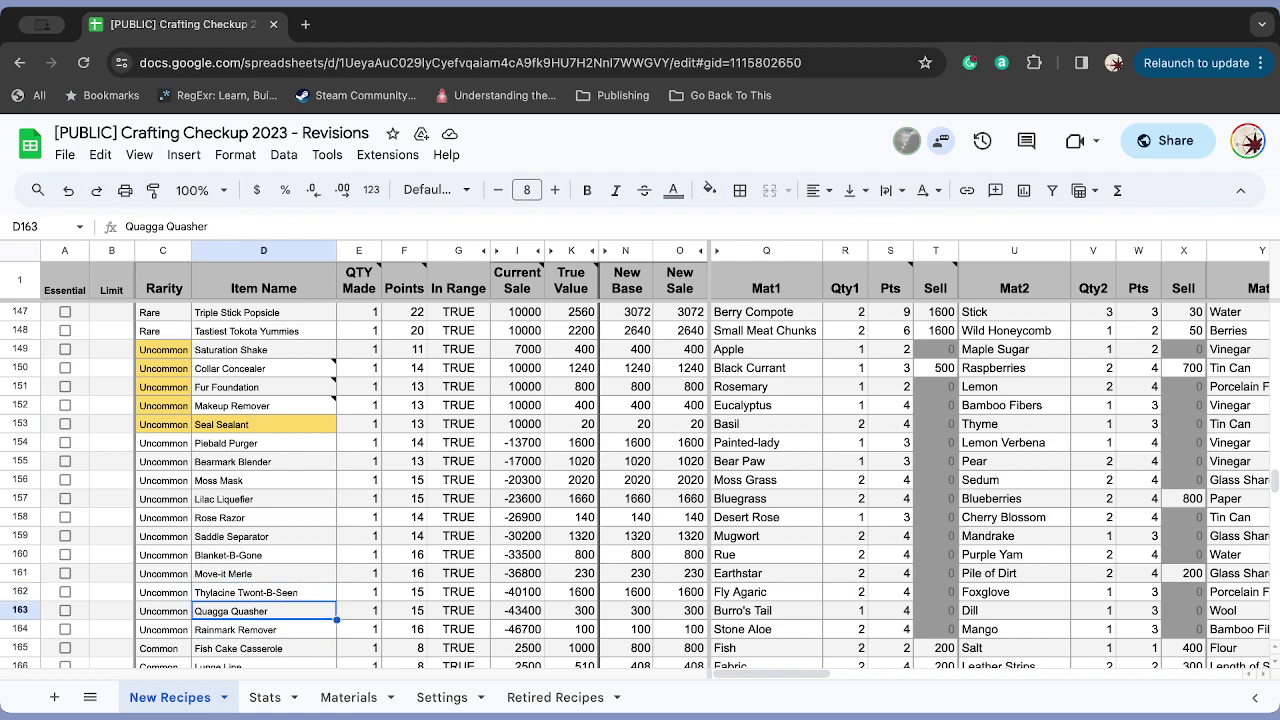
key("Down")
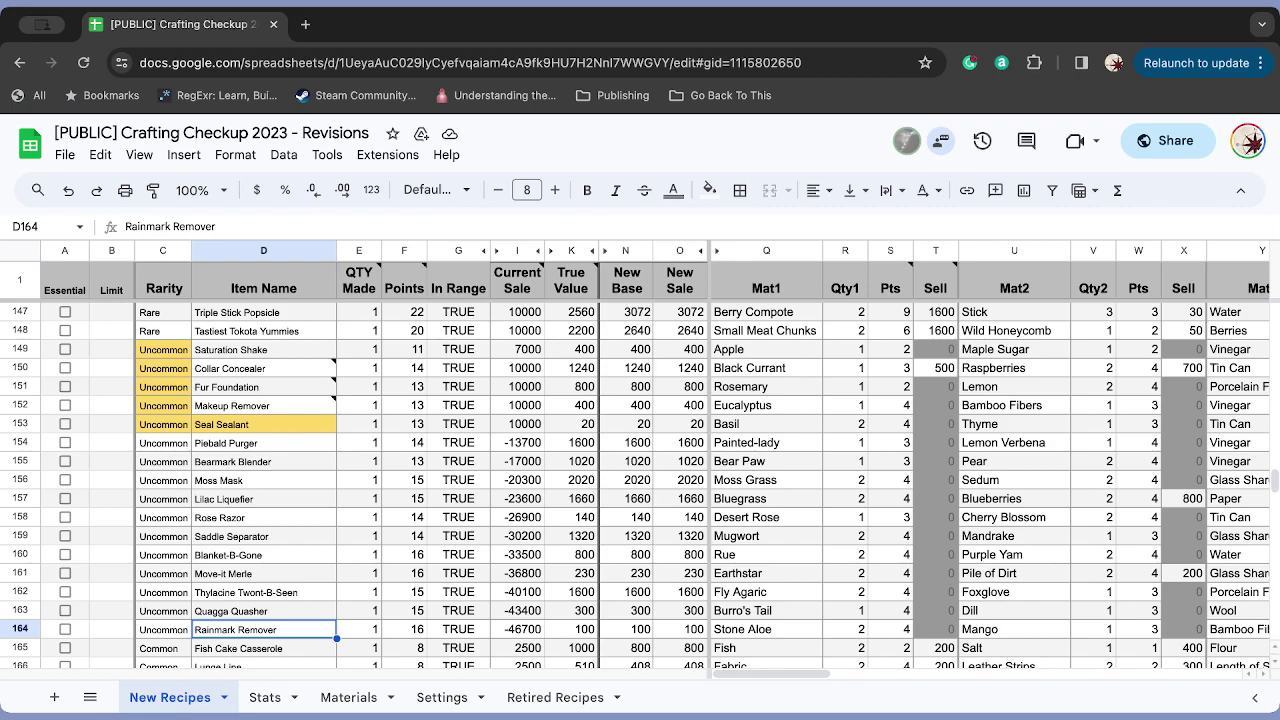
- Examine the Rainmark Remover row from its quantity made to the third material's sale value in AB164
key("Right")
key("Right")
key("Right")
key("Right")
key("Right")
key("Right")
key("Right")
key("Right")
key("Right")
key("Right")
key("Right")
key("Right")
key("Right")
key("Right")
key("Right")
key("Right")
key("Right")
key("Right")
key("Right")
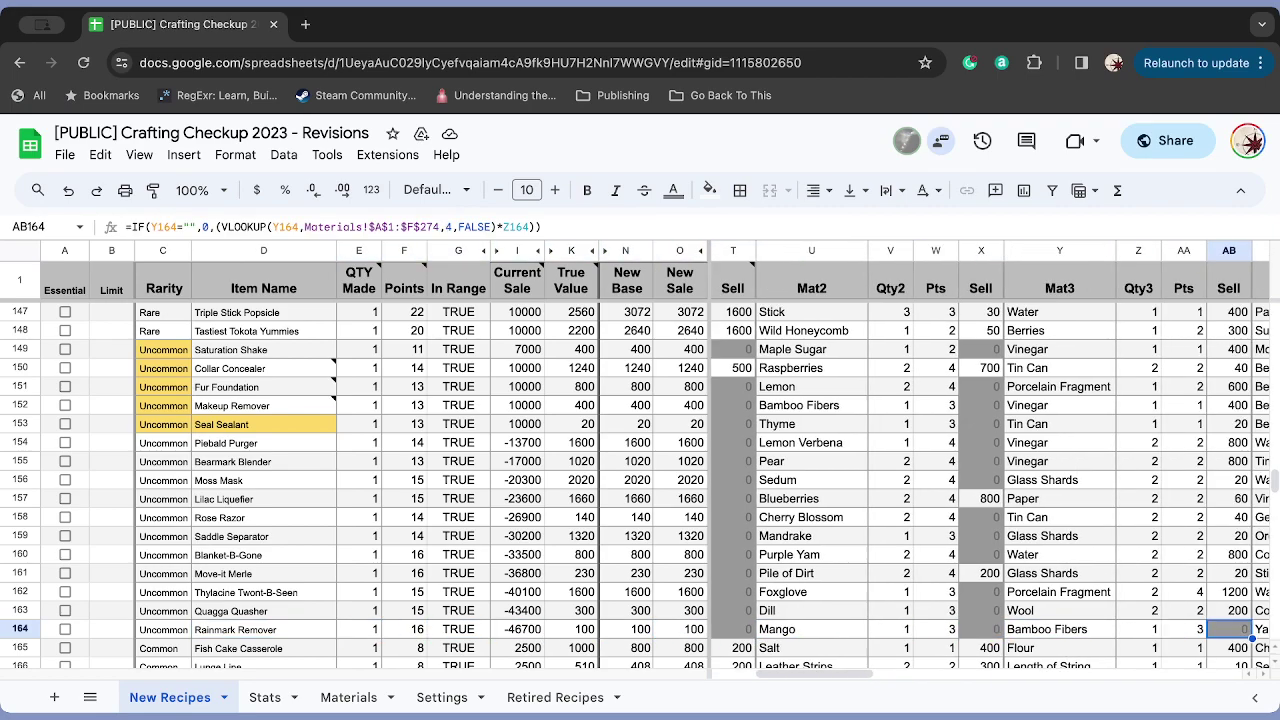
- Check Rainmark Remover's fourth and fifth materials along row 164, through to its sixth material in AK164
key("Right")
key("Right")
key("Right")
key("Right")
key("Right")
key("Right")
key("Right")
key("Right")
key("Right")
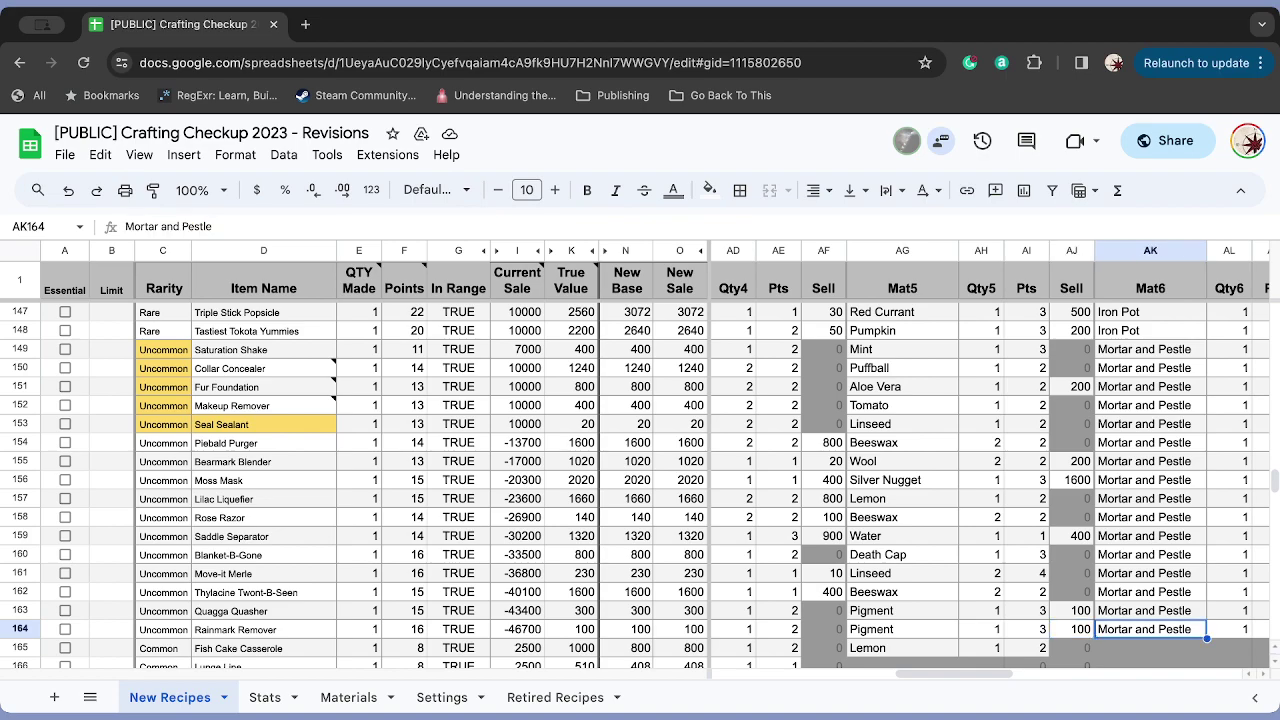
- Compare the sixth material in column AK from Rainmark Remover in row 164 up to Collar Concealer in row 150
key("Up")
key("Up")
key("Up")
key("Up")
key("Up")
key("Up")
key("Up")
key("Up")
key("Up")
key("Up")
key("Up")
key("Up")
key("Up")
key("Up")
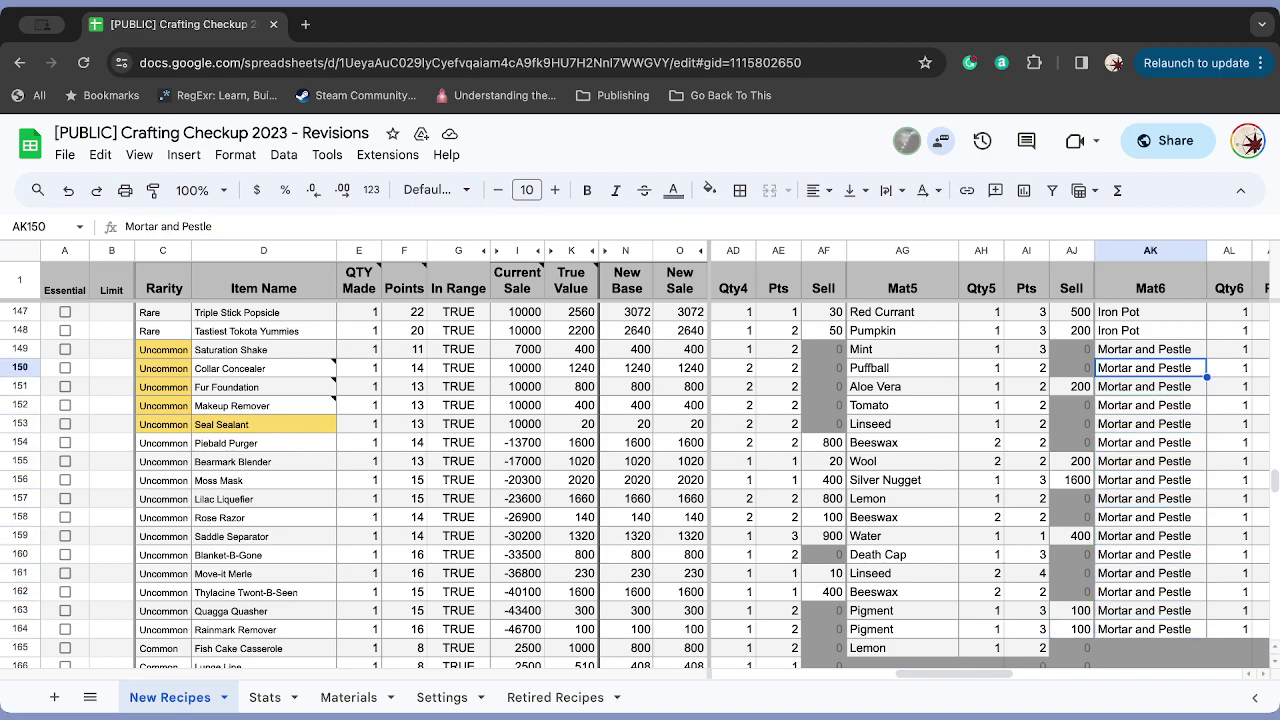
- Compare the sixth material in column AK from Collar Concealer in row 150 down to Rainmark Remover in row 164
key("Up")
key("Down")
key("Down")
key("Down")
key("Down")
key("Down")
key("Down")
key("Down")
key("Down")
key("Down")
key("Down")
key("Down")
key("Down")
key("Down")
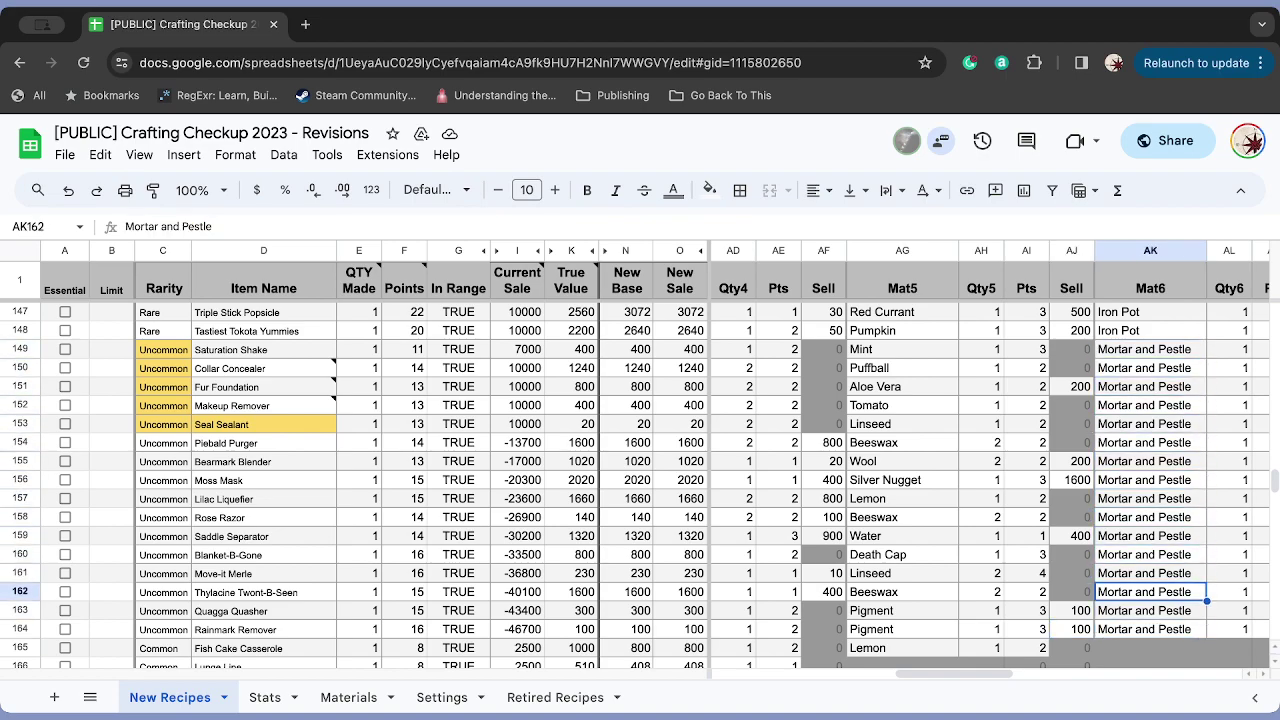
key("Down")
key("Down")
- Review Rainmark Remover's recipe back along row 164, from the sixth material in AK164 to the item name in D164
key("Left")
key("Left")
key("Left")
key("Left")
key("Left")
key("Left")
key("Left")
key("Left")
key("Left")
key("Left")
key("Left")
key("Left")
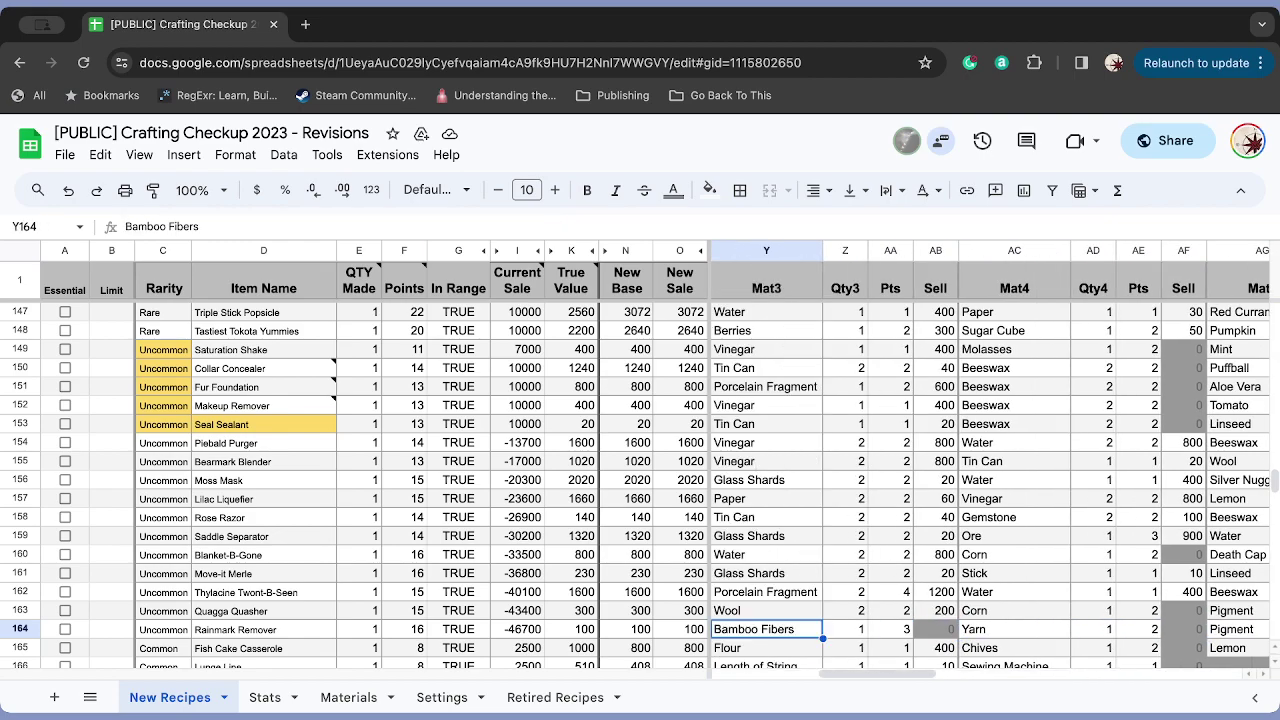
key("Left")
key("Left")
key("Left")
key("Left")
key("Left")
key("Left")
key("Left")
key("Left")
key("Left")
key("Left")
key("Left")
key("Left")
key("Left")
key("Left")
key("Left")
key("Left")
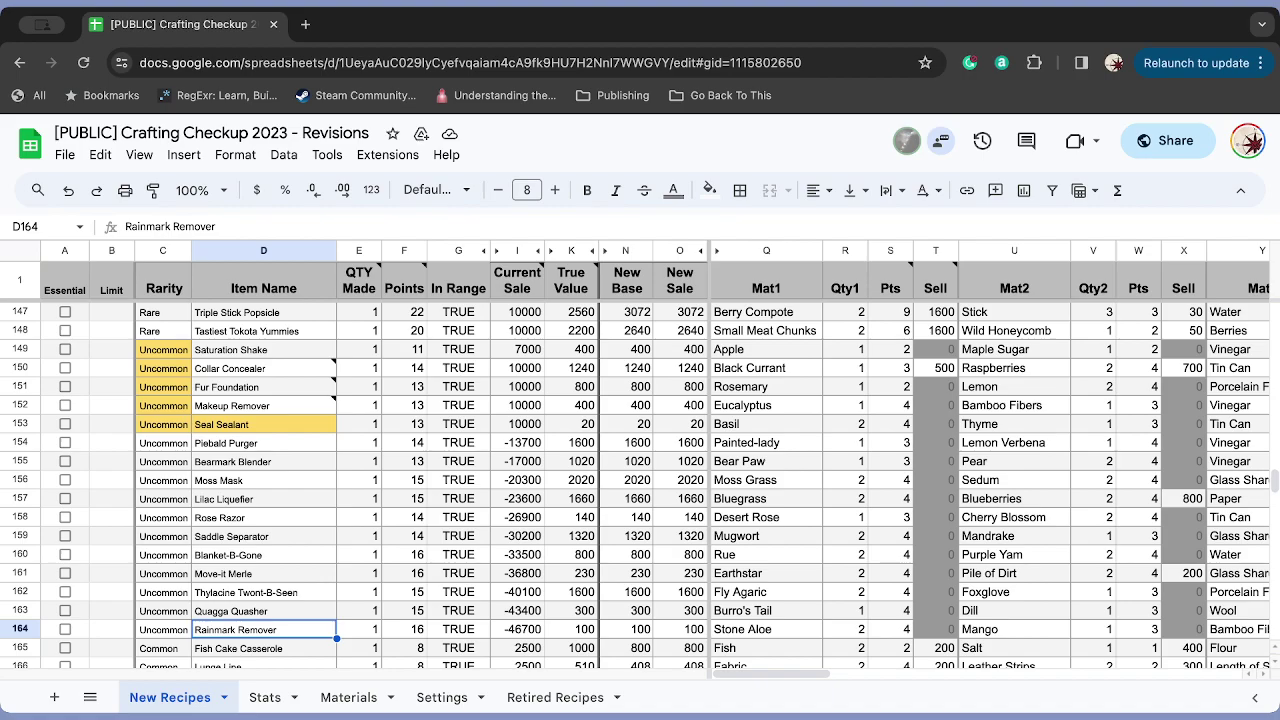
- Check the next recipes in column D, from Lunge Line in row 166 to Dominance Talisman in row 168
scroll(281, 472, "down", 5)
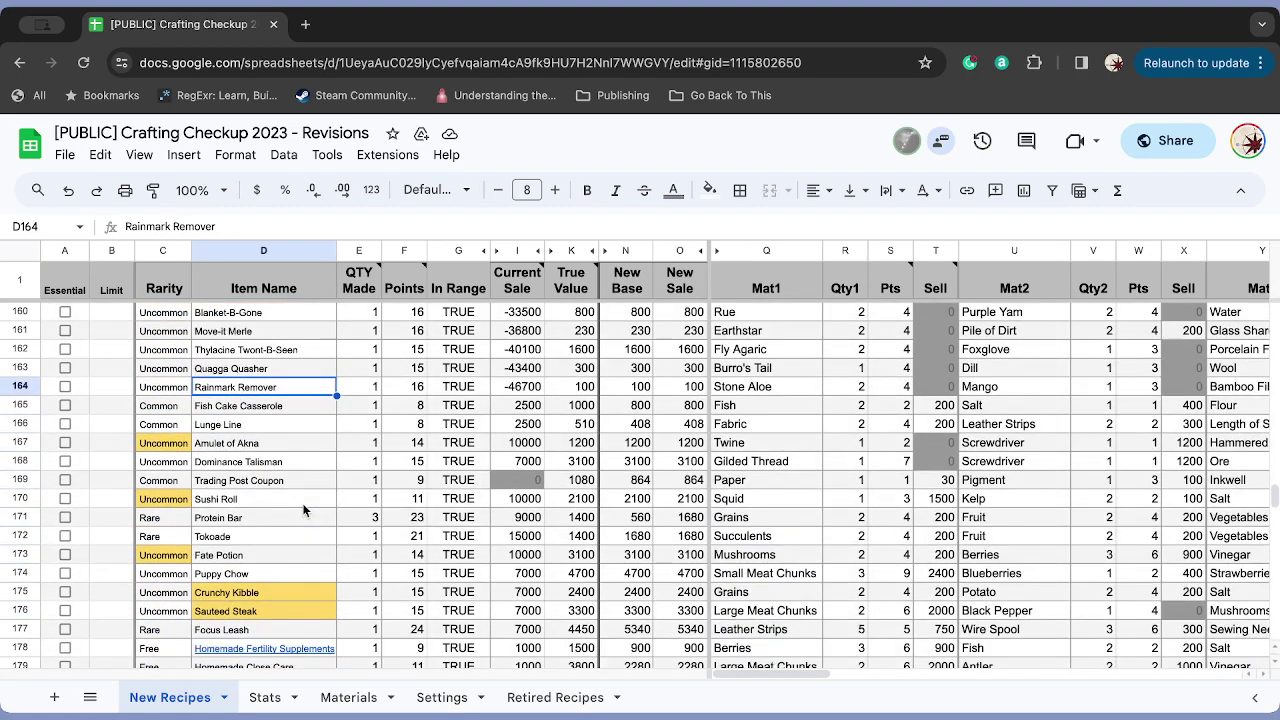
scroll(304, 510, "right", 1)
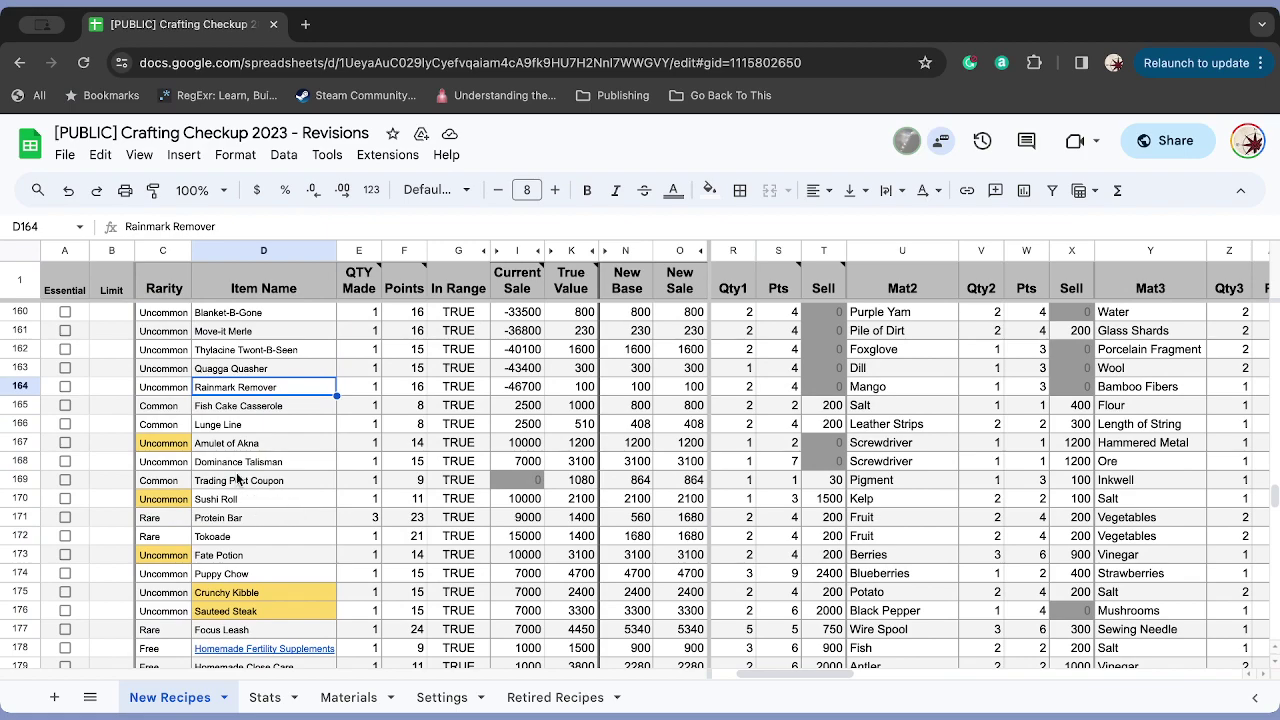
scroll(238, 480, "down", 1)
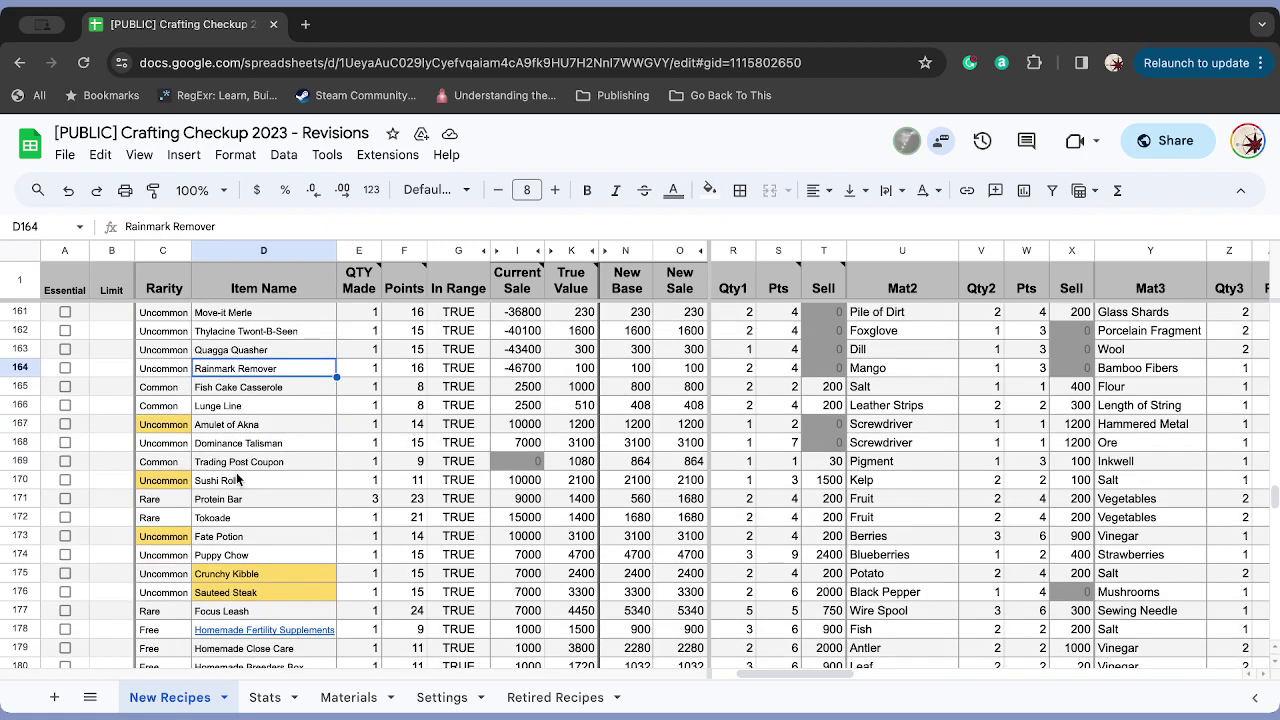
left_click(239, 410)
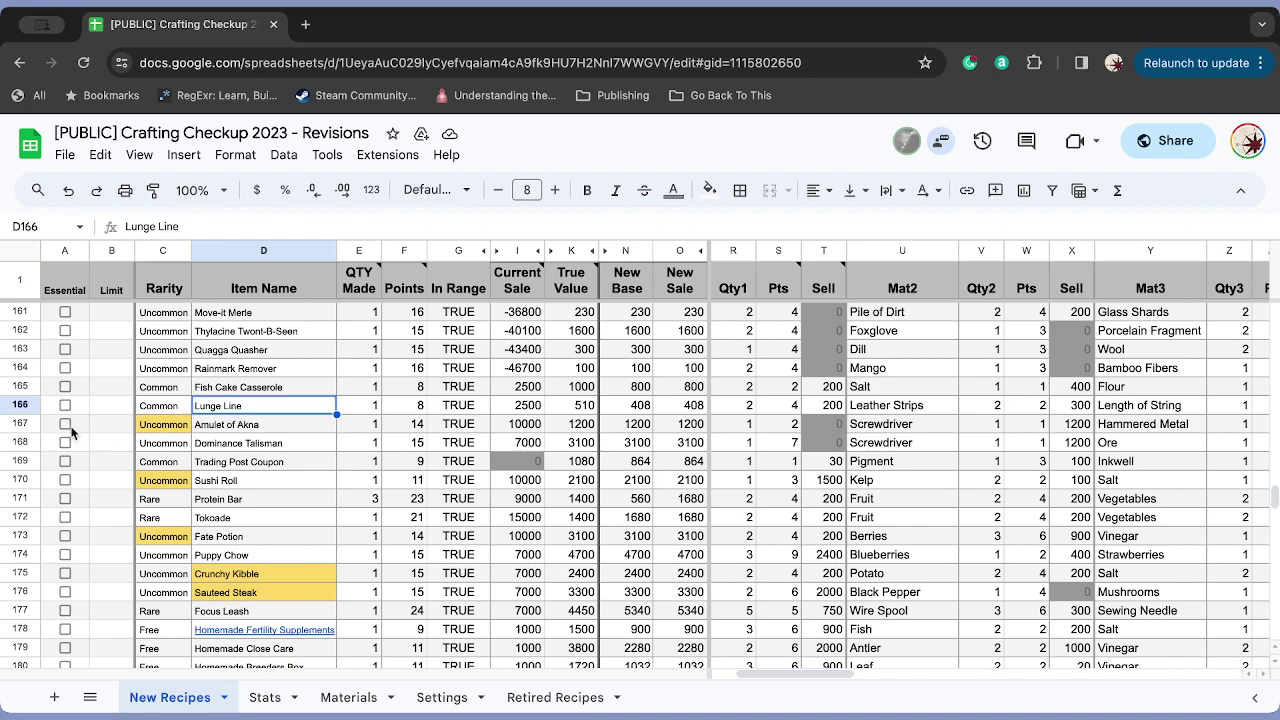
left_click(288, 429)
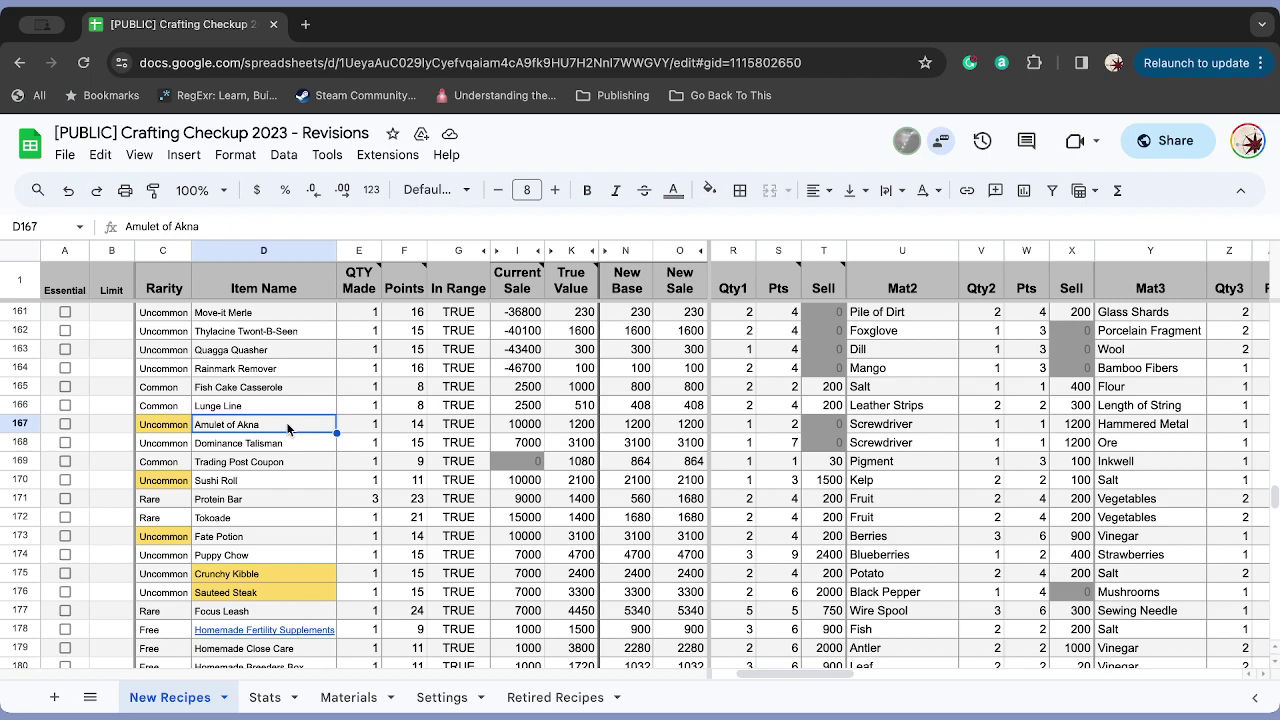
key("Down")
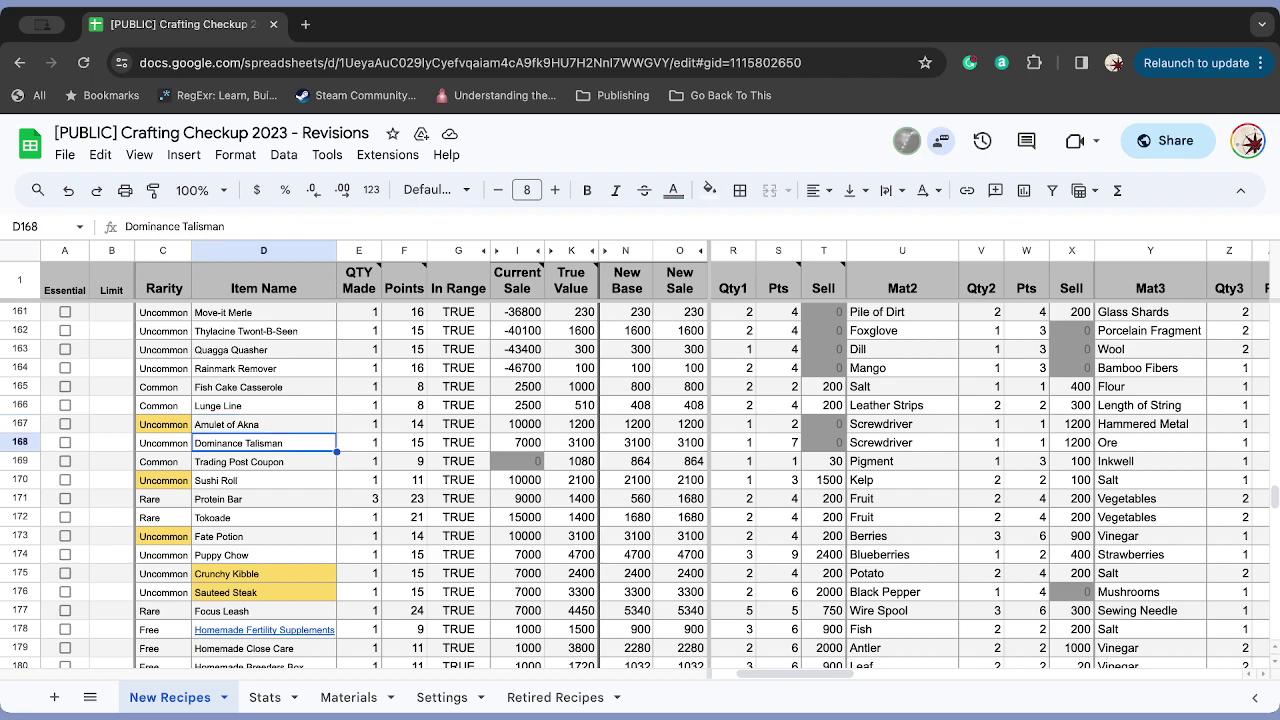
- Examine Trading Post Coupon's recipe along row 169, from the item name to the fourth material's sale value in AF169
key("Down")
key("Right")
key("Right")
key("Right")
key("Right")
key("Right")
key("Right")
key("Right")
key("Right")
key("Right")
key("Right")
key("Right")
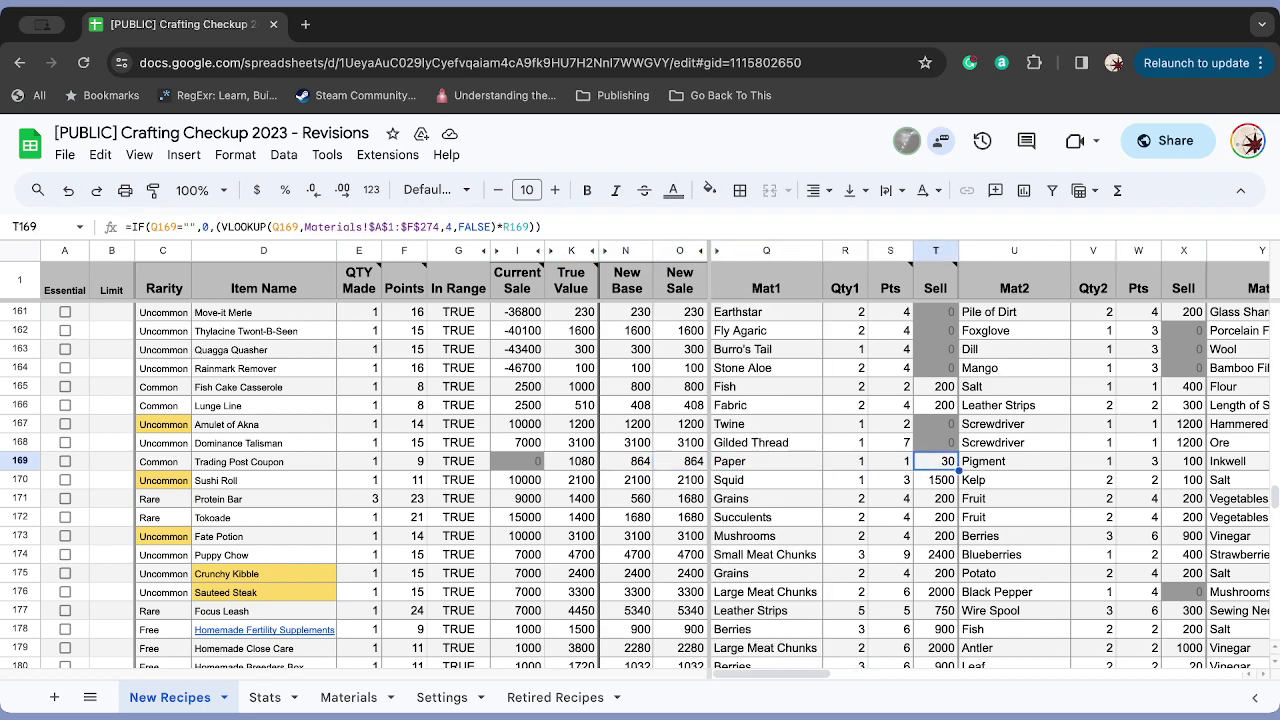
key("Right")
key("Right")
key("Right")
key("Right")
key("Right")
key("Right")
key("Right")
key("Right")
key("Right")
key("Right")
key("Right")
key("Right")
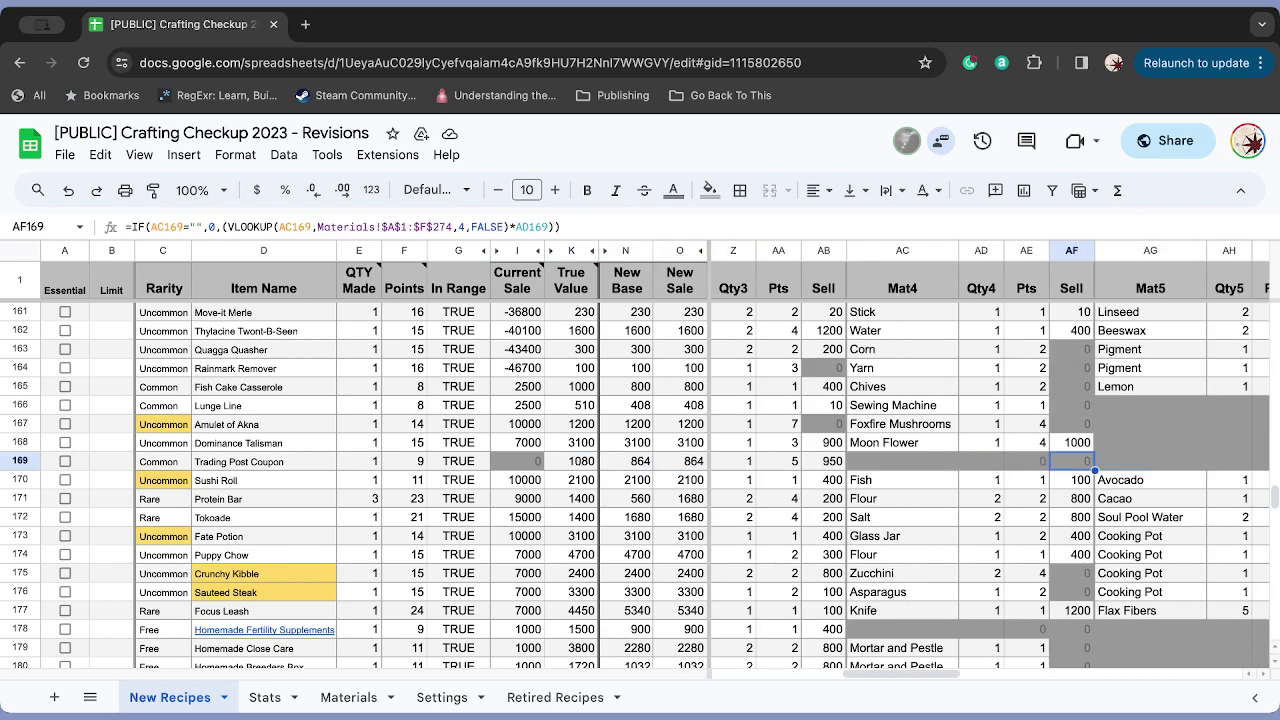
- Review the Trading Post Coupon row back from AF169 through its materials and current sale to its rarity in column C
key("Left")
key("Left")
key("Left")
key("Left")
key("Left")
key("Left")
key("Left")
key("Left")
key("Left")
key("Left")
key("Left")
key("Left")
key("Left")
key("Left")
key("Left")
key("Left")
key("Left")
key("Left")
key("Left")
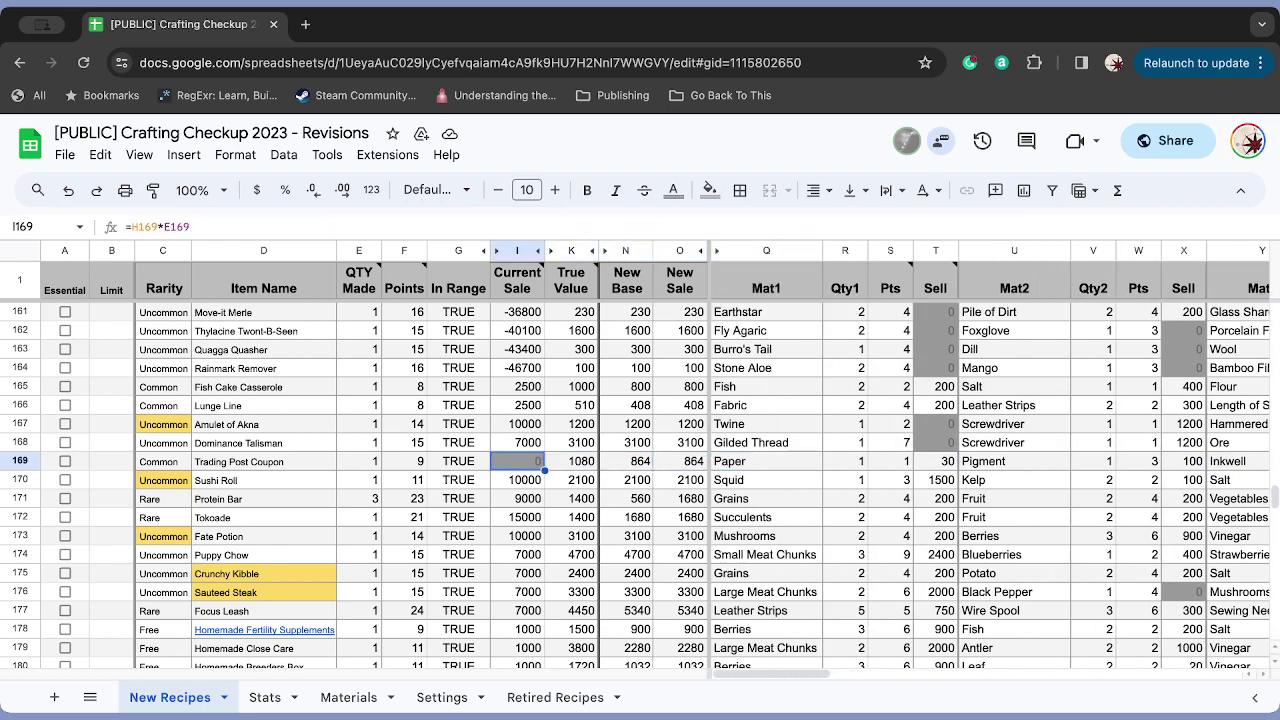
key("Left")
key("Left")
key("Left")
key("Left")
key("Left")
- Check Dominance Talisman along row 168, from its rarity and quantity made to its true value in K168
key("Up")
key("Right")
key("Right")
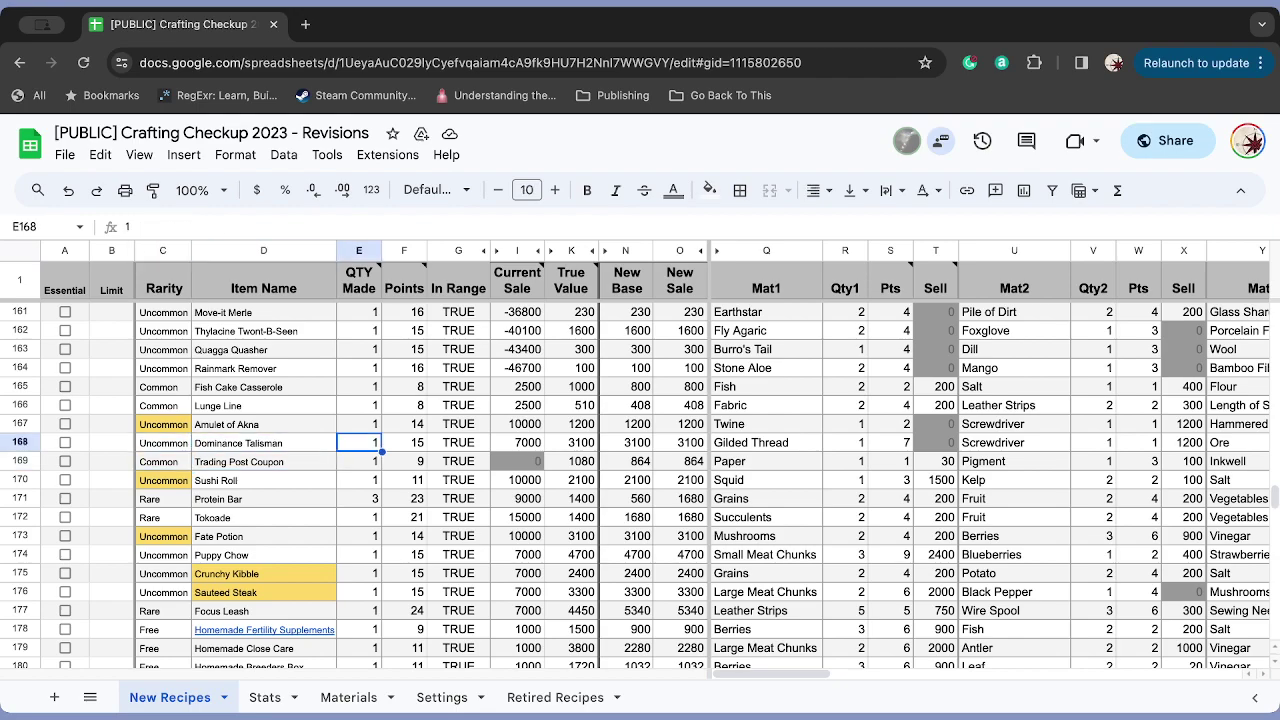
key("Right")
key("Right")
key("Right")
key("Right")
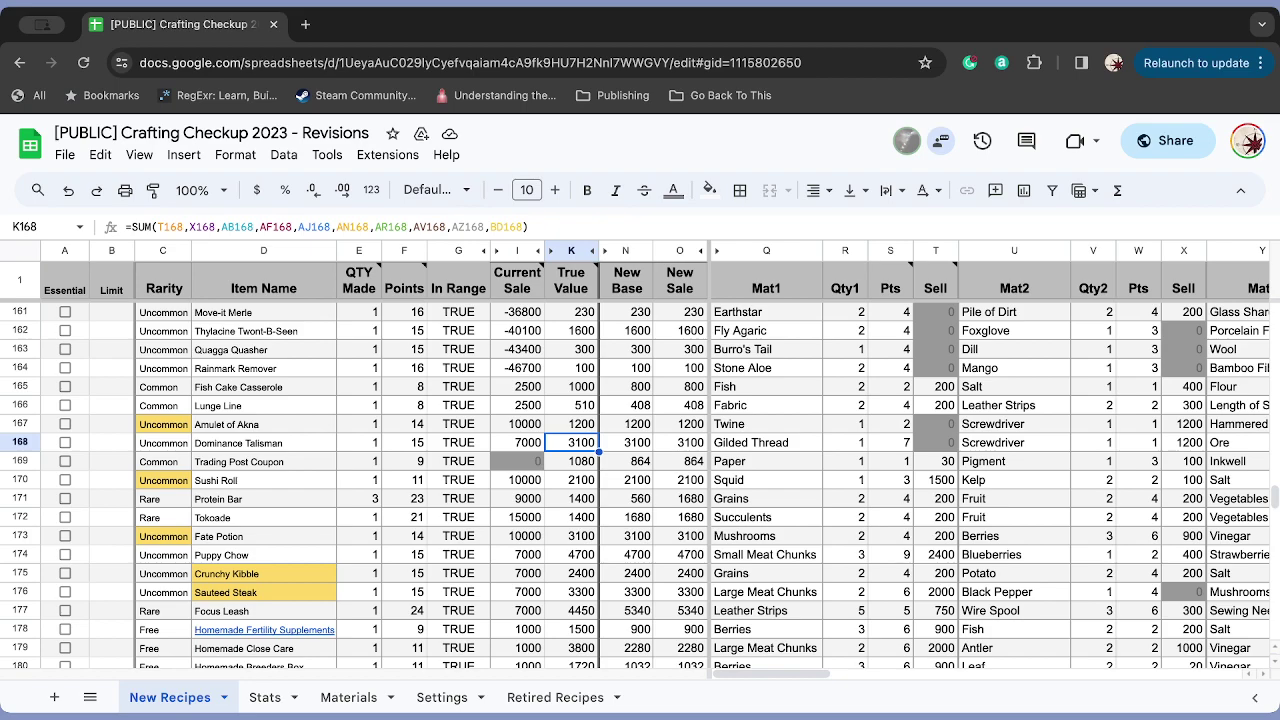
- Compare the true values in column K from Dominance Talisman down to Fate Potion in row 173
key("Down")
key("Down")
key("Down")
key("Down")
key("Down")
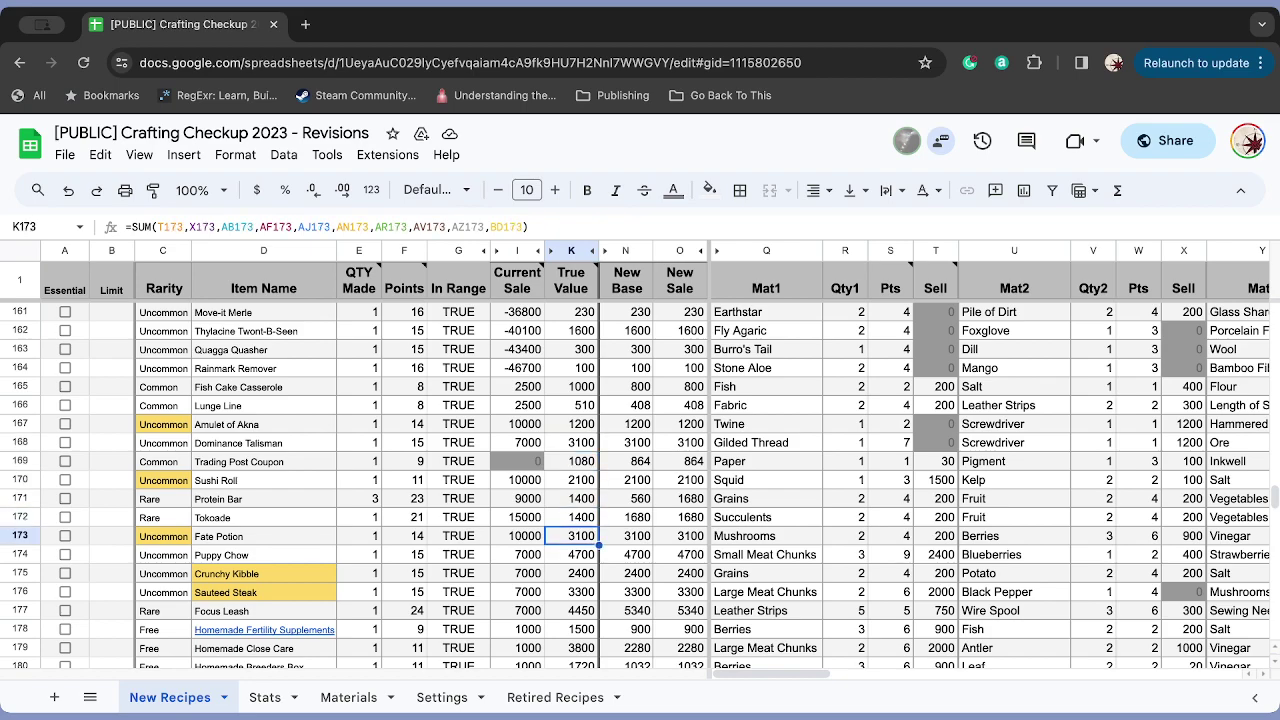
- Examine Tokoade's recipe along row 172, from its true value in K172 through its materials to Mat4 in column AC
key("Up")
key("Right")
key("Right")
key("Right")
key("Right")
key("Right")
key("Right")
key("Right")
key("Right")
key("Right")
key("Right")
key("Right")
key("Right")
key("Right")
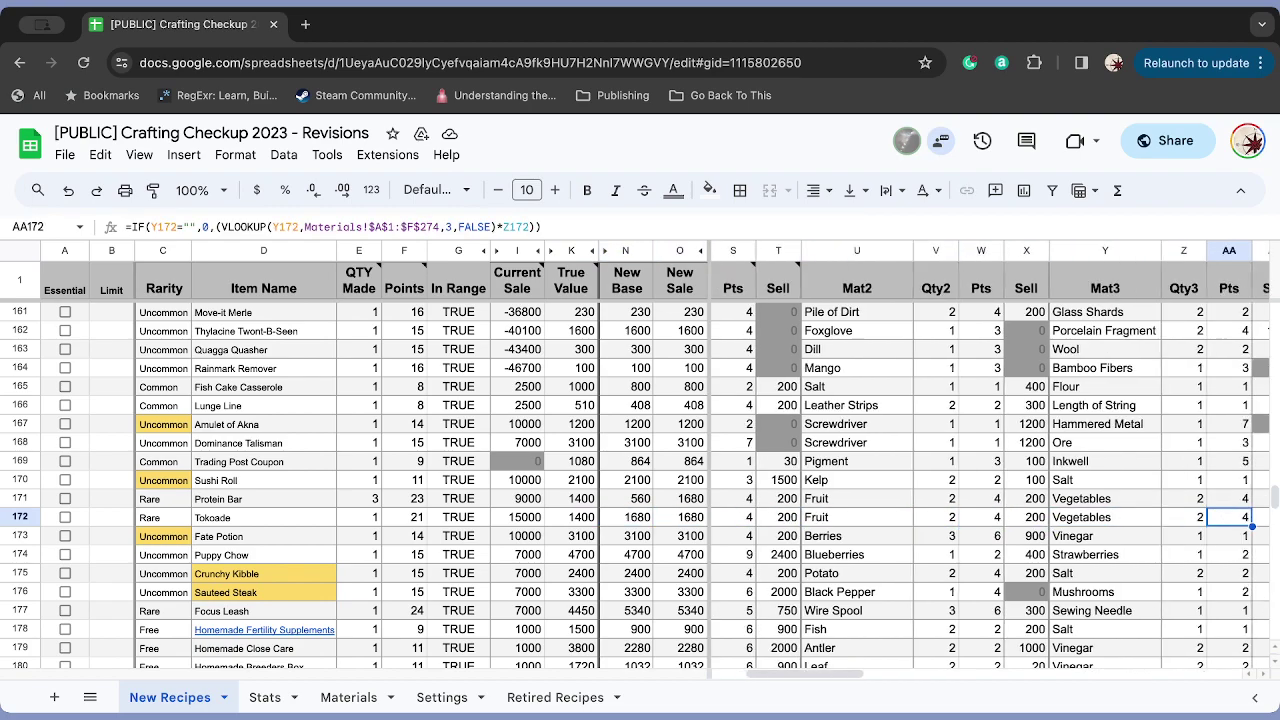
key("Right")
key("Right")
- Review the Tokoade row back from its fourth material through its sale values to the limit cell B172
key("Left")
key("Left")
key("Left")
key("Left")
key("Left")
key("Left")
key("Left")
key("Left")
key("Left")
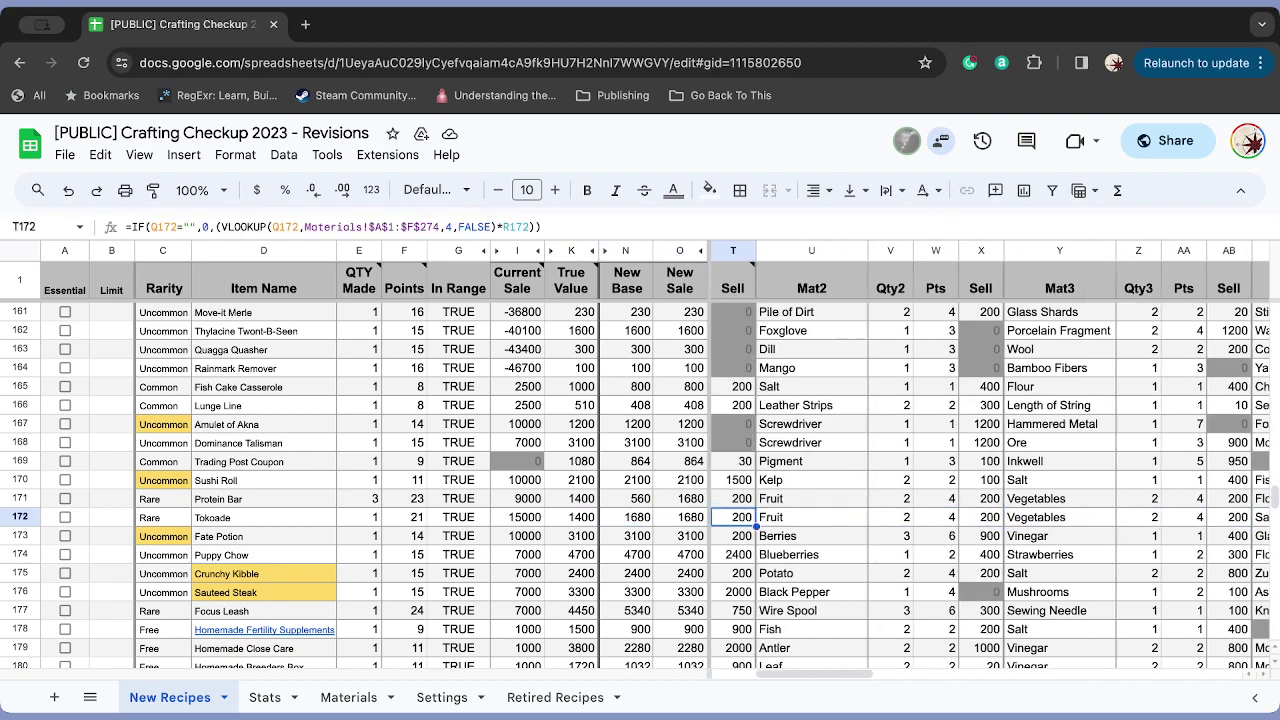
key("Left")
key("Left")
key("Left")
key("Left")
key("Left")
key("Left")
key("Left")
key("Left")
key("Left")
key("Left")
key("Left")
key("Left")
key("Left")
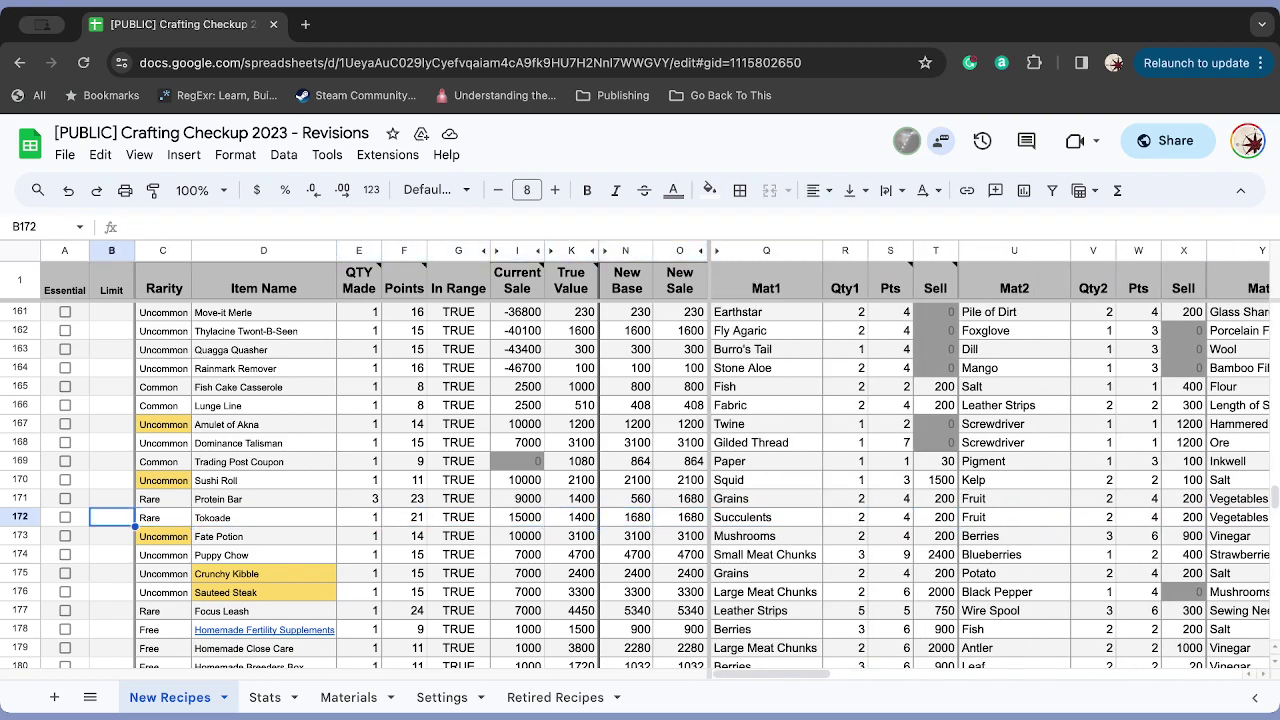
- Check Tokoade's rarity, item name and points in row 172 alongside the Protein Bar row above it
key("Right")
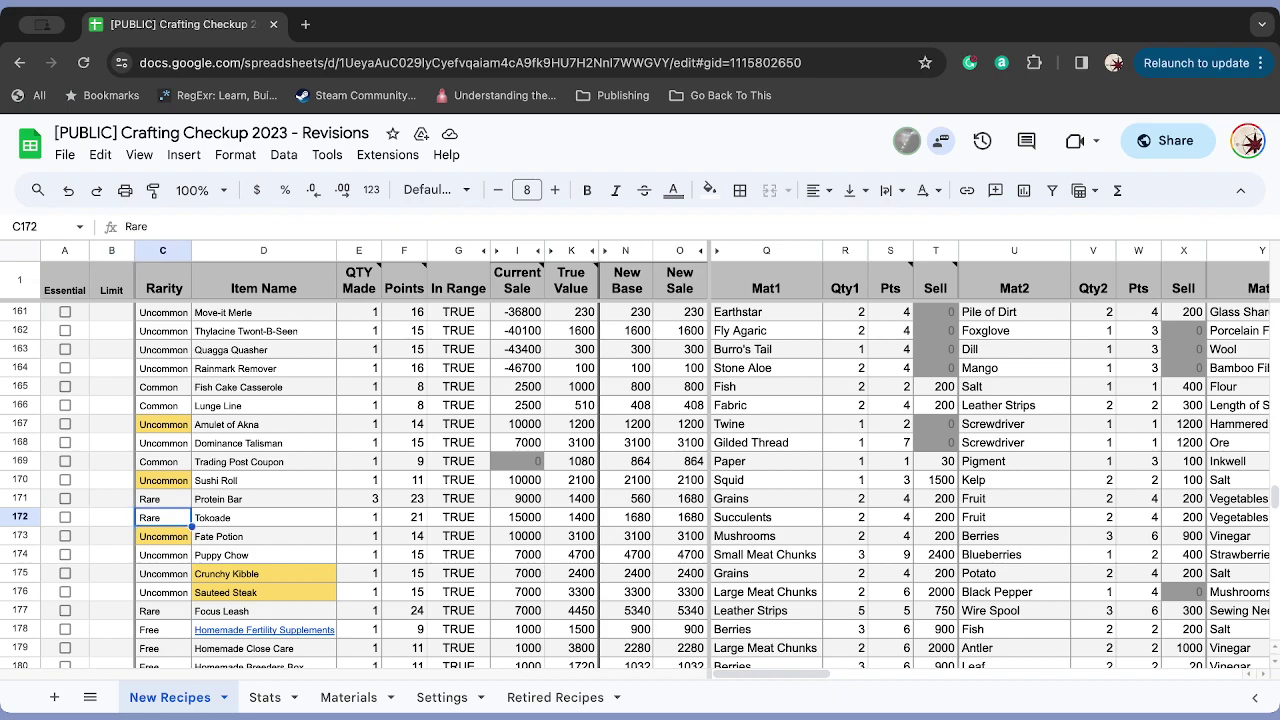
key("Up")
key("Right")
key("Down")
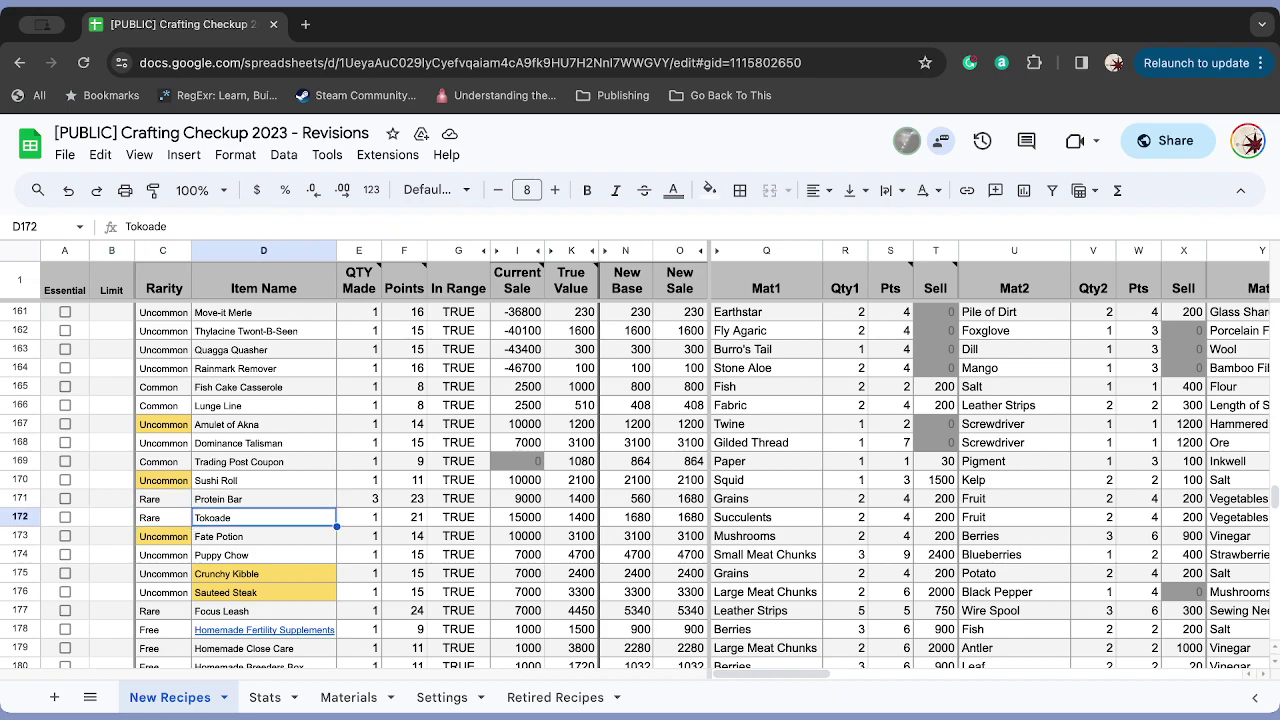
key("Left")
key("Up")
key("Right")
key("Right")
key("Right")
key("Down")
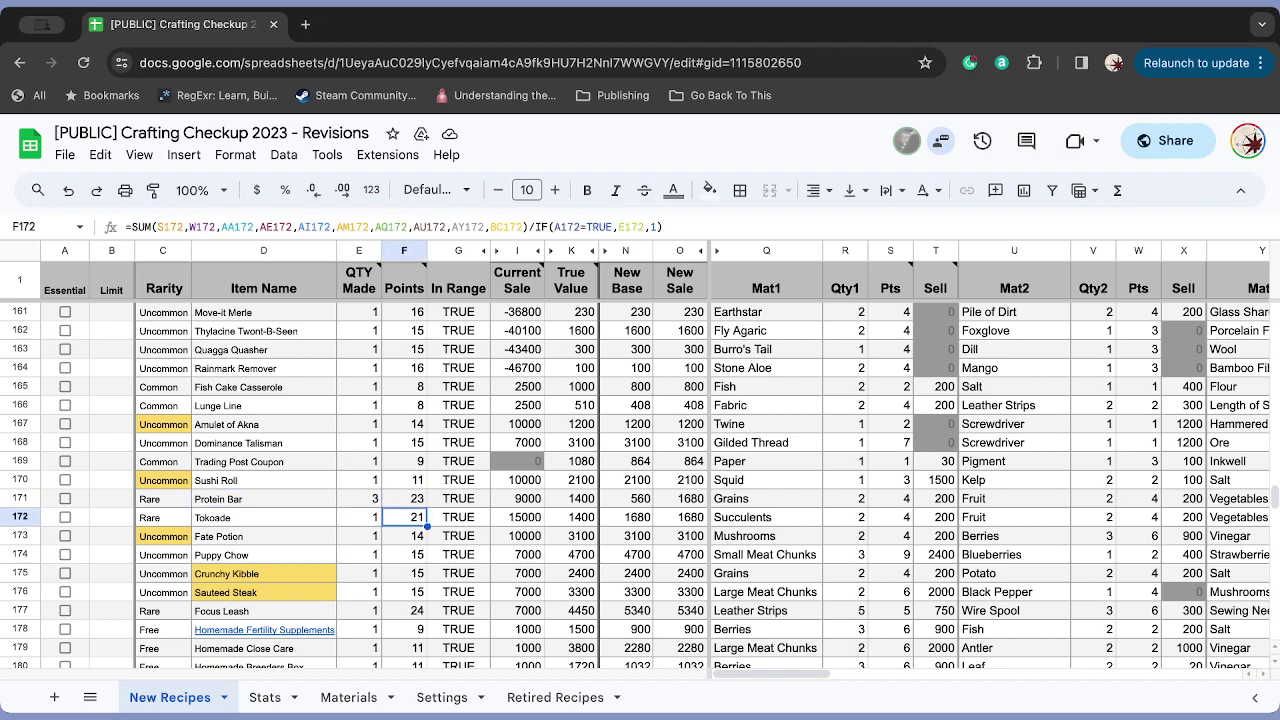
- Review the Protein Bar row 171 from its limit cell to Mat1 in Q171, starting from Tokoade's limit cell below
key("Left")
key("Left")
key("Left")
key("Left")
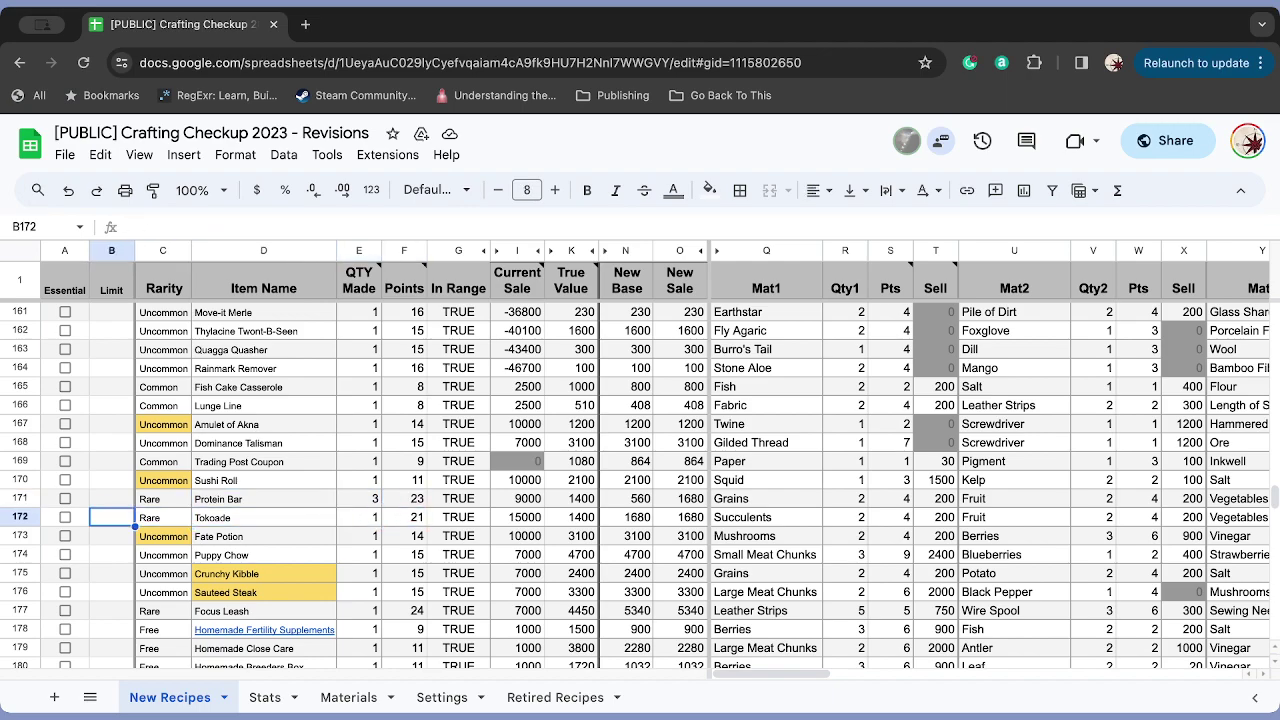
key("Up")
key("Right")
key("Right")
key("Right")
key("Right")
key("Right")
key("Right")
key("Right")
key("Right")
key("Right")
key("Right")
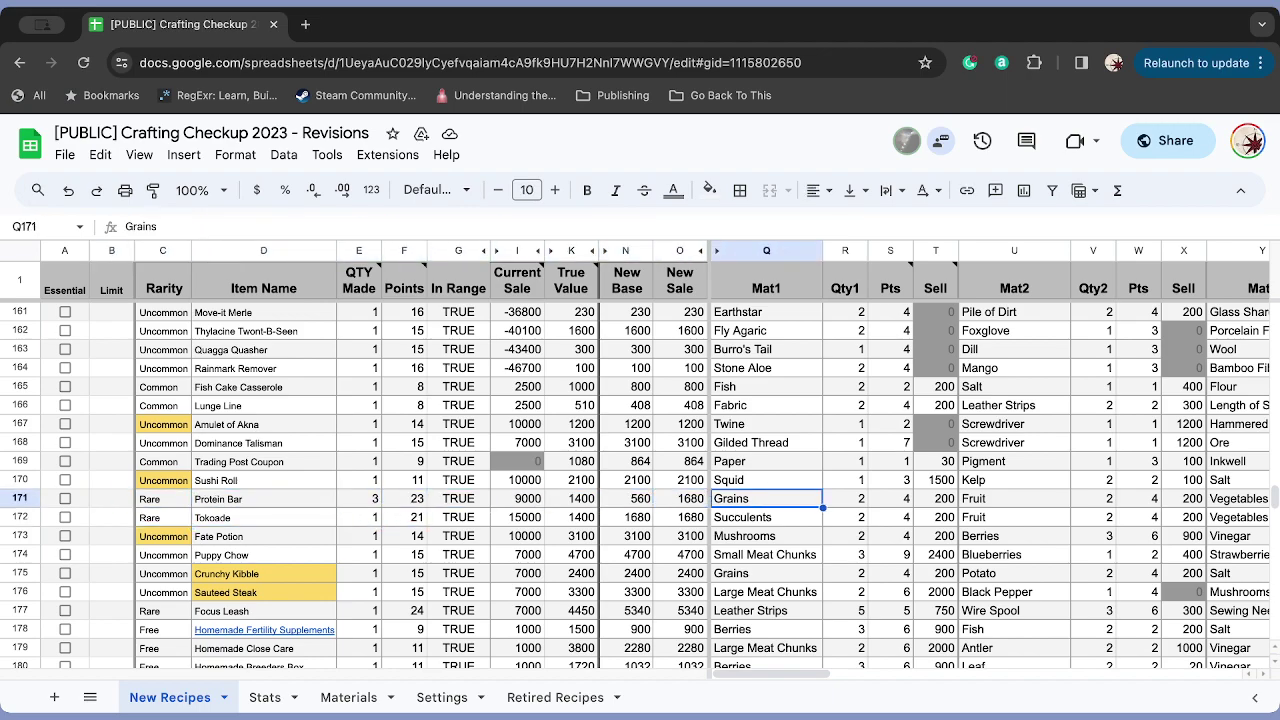
- Check Tokoade's first two materials in row 172 with their quantities, points and sell values
key("Down")
key("Right")
key("Right")
key("Right")
key("Right")
key("Right")
key("Right")
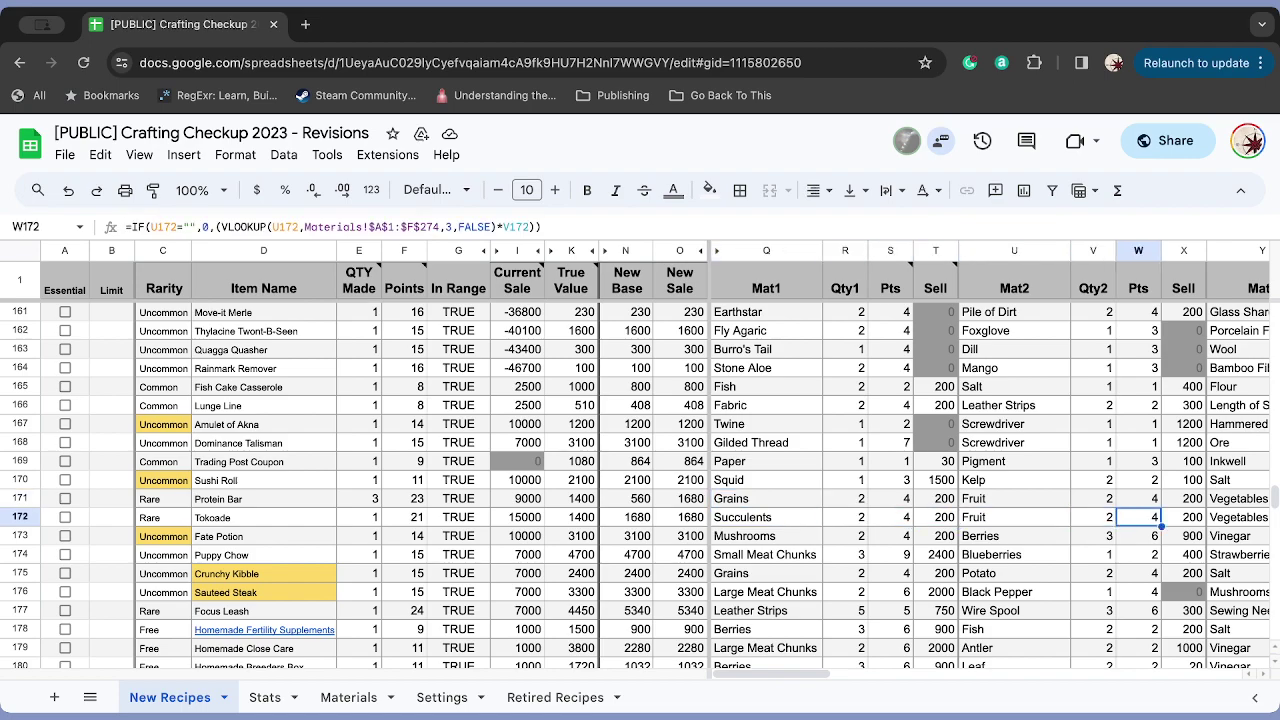
key("Right")
key("Right")
- Review the Tokoade row back from its second material through its sale values to the essential cell A172
key("Left")
key("Left")
key("Left")
key("Left")
key("Left")
key("Left")
key("Left")
key("Left")
key("Left")
key("Left")
key("Left")
key("Left")
key("Left")
key("Left")
key("Left")
key("Left")
key("Left")
key("Left")
key("Left")
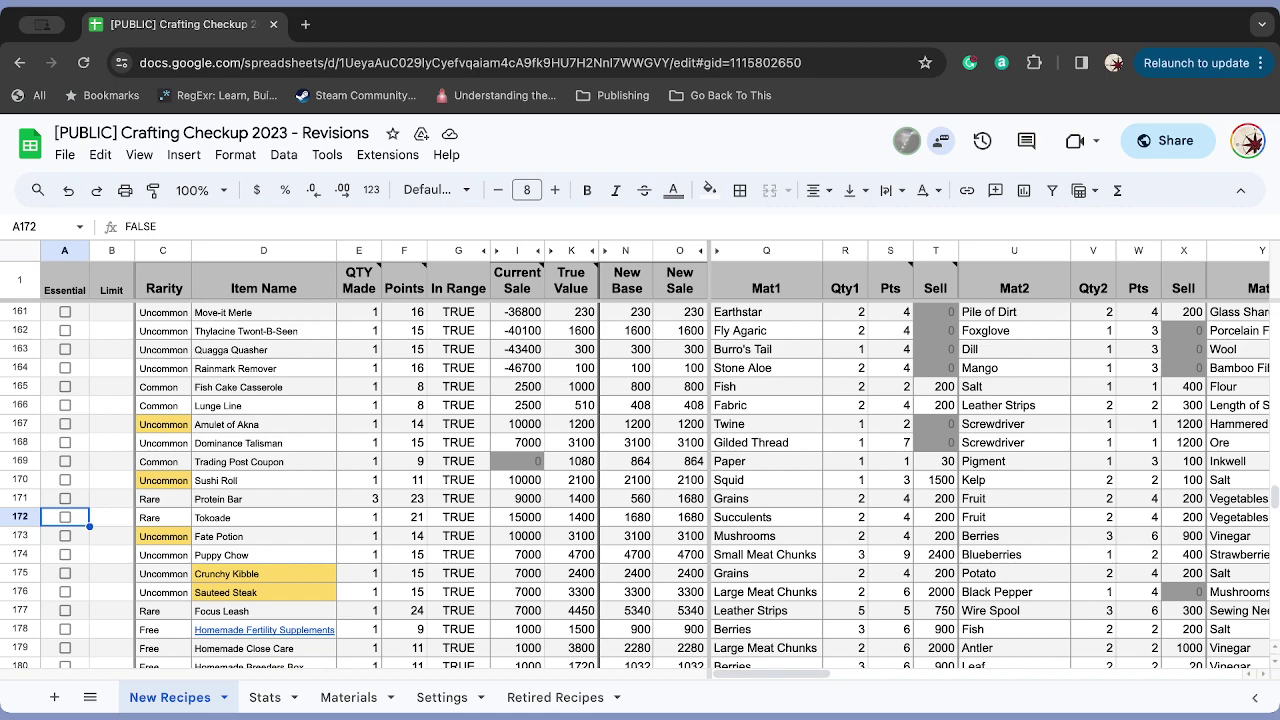
- Examine the Fate Potion row from its rarity in C173 to the first material's sell value in T173
key("Down")
key("Down")
key("Up")
key("Right")
key("Right")
key("Right")
key("Right")
key("Right")
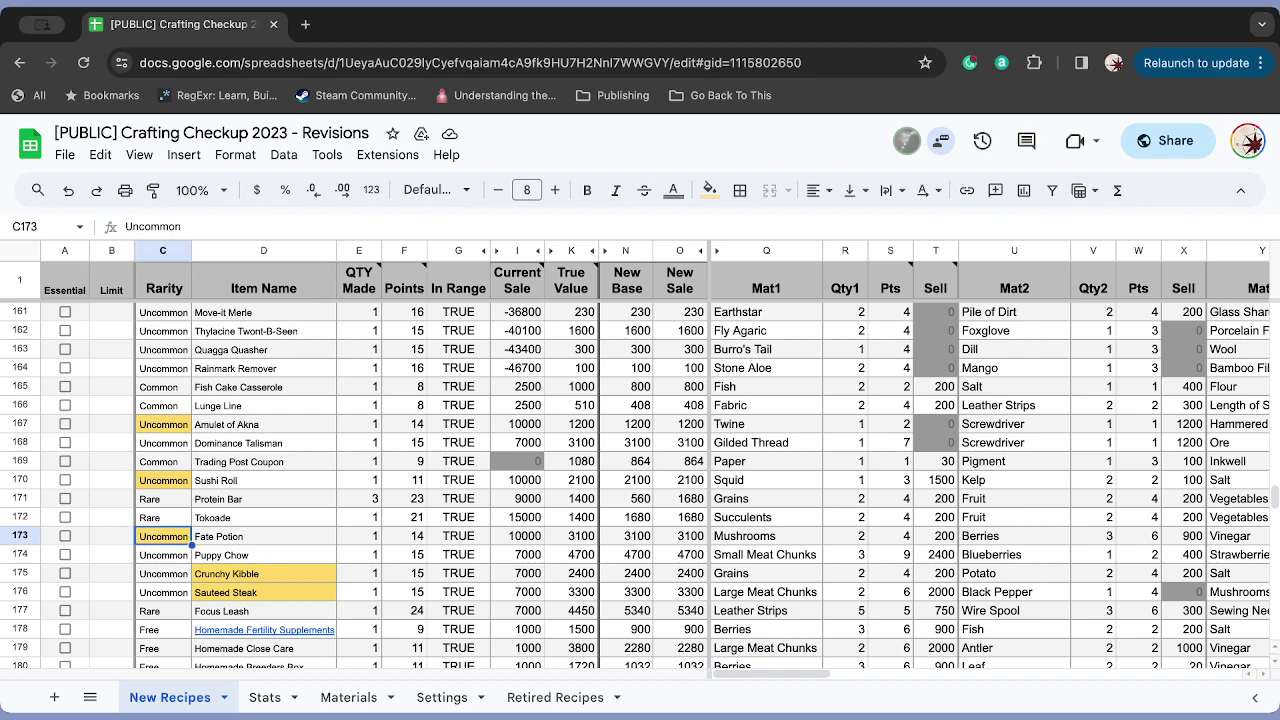
key("Right")
key("Right")
key("Right")
key("Right")
key("Right")
key("Right")
key("Right")
key("Right")
key("Right")
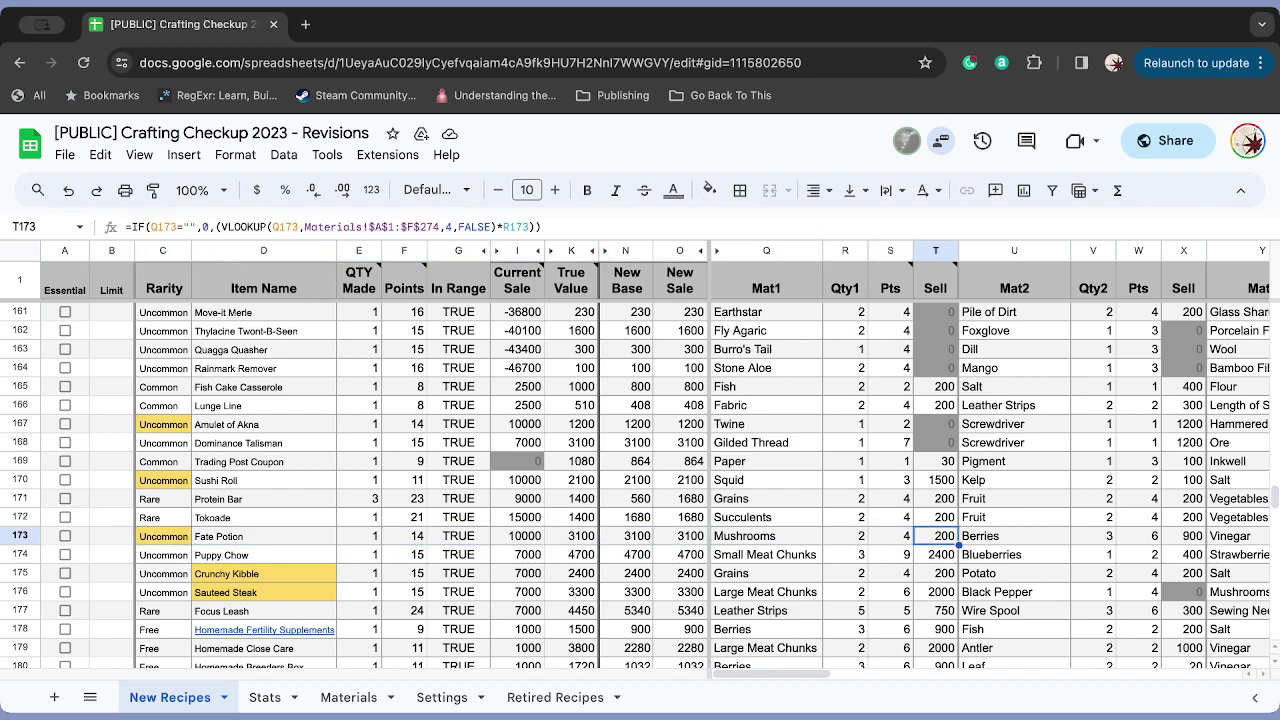
- Examine Fate Potion's materials along row 173, from Mat1 in Q173 to Mat5 in AG173
key("Left")
key("Left")
key("Left")
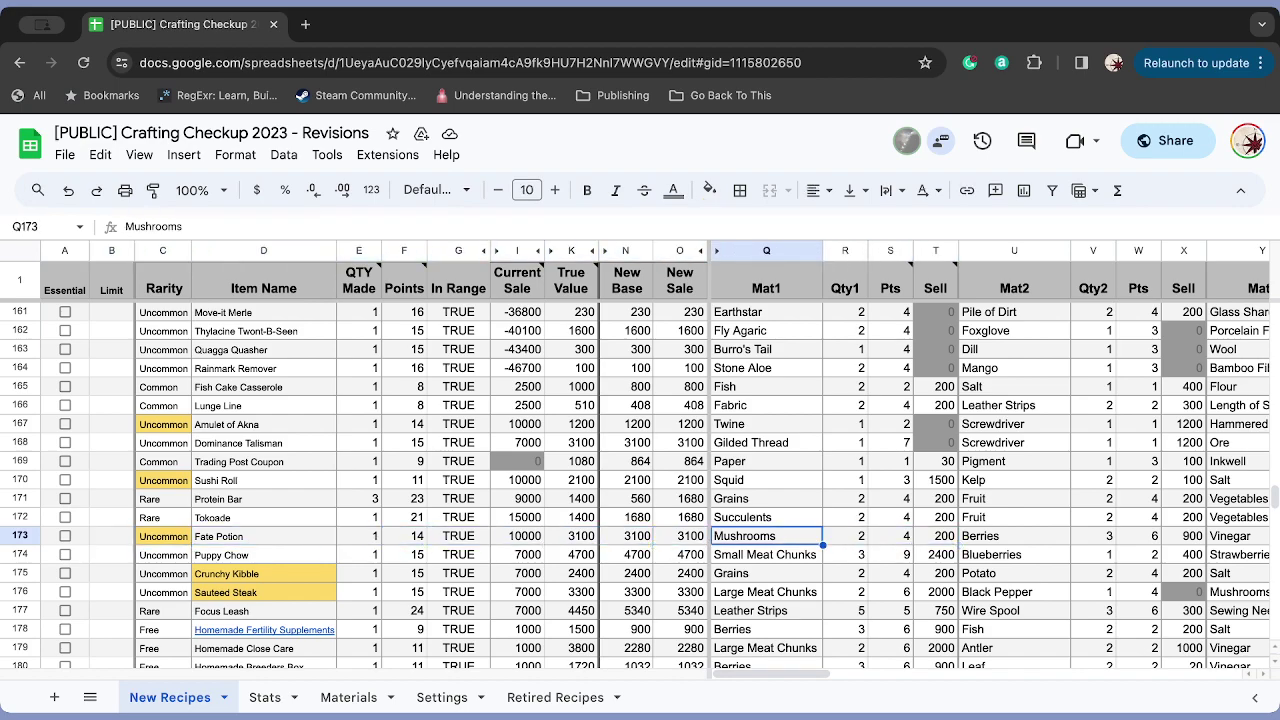
key("Right")
key("Right")
key("Right")
key("Right")
key("Right")
key("Right")
key("Right")
key("Right")
key("Right")
key("Right")
key("Right")
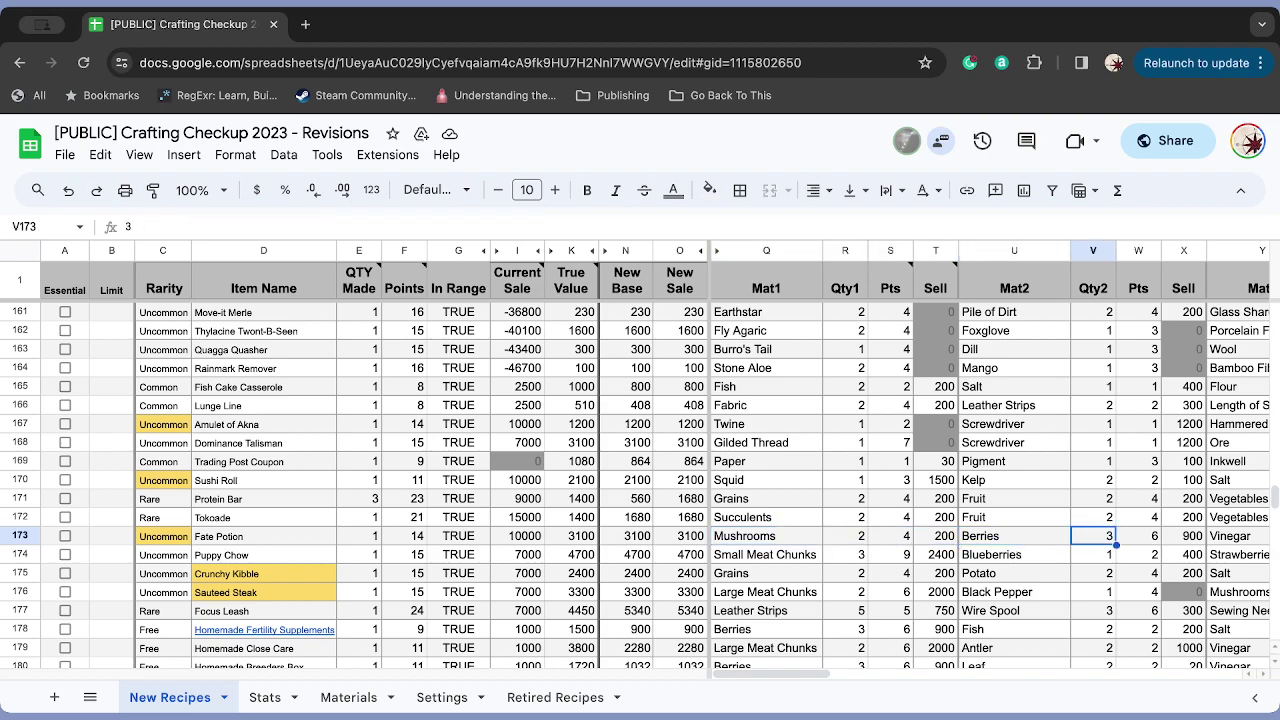
key("Right")
key("Right")
key("Right")
key("Right")
key("Right")
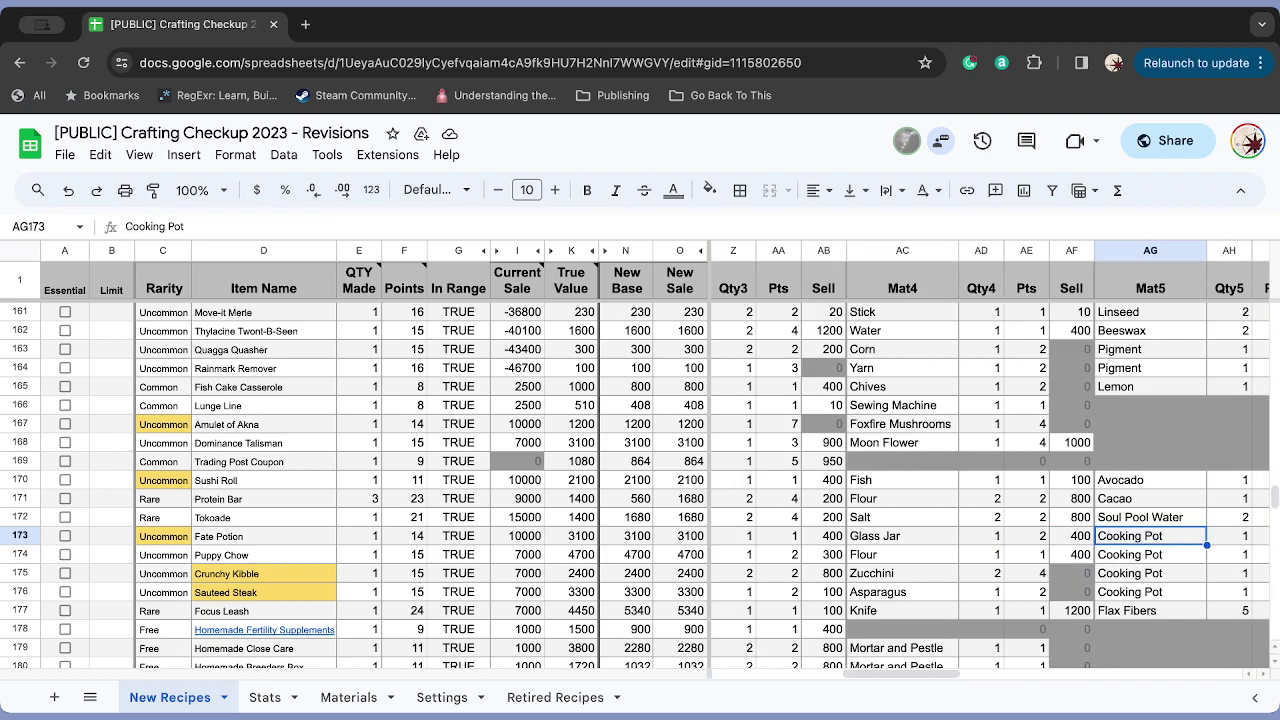
- Check Fate Potion's fourth material in AC173 together with its quantity and points
key("Left")
key("Left")
key("Left")
key("Left")
key("Left")
key("Right")
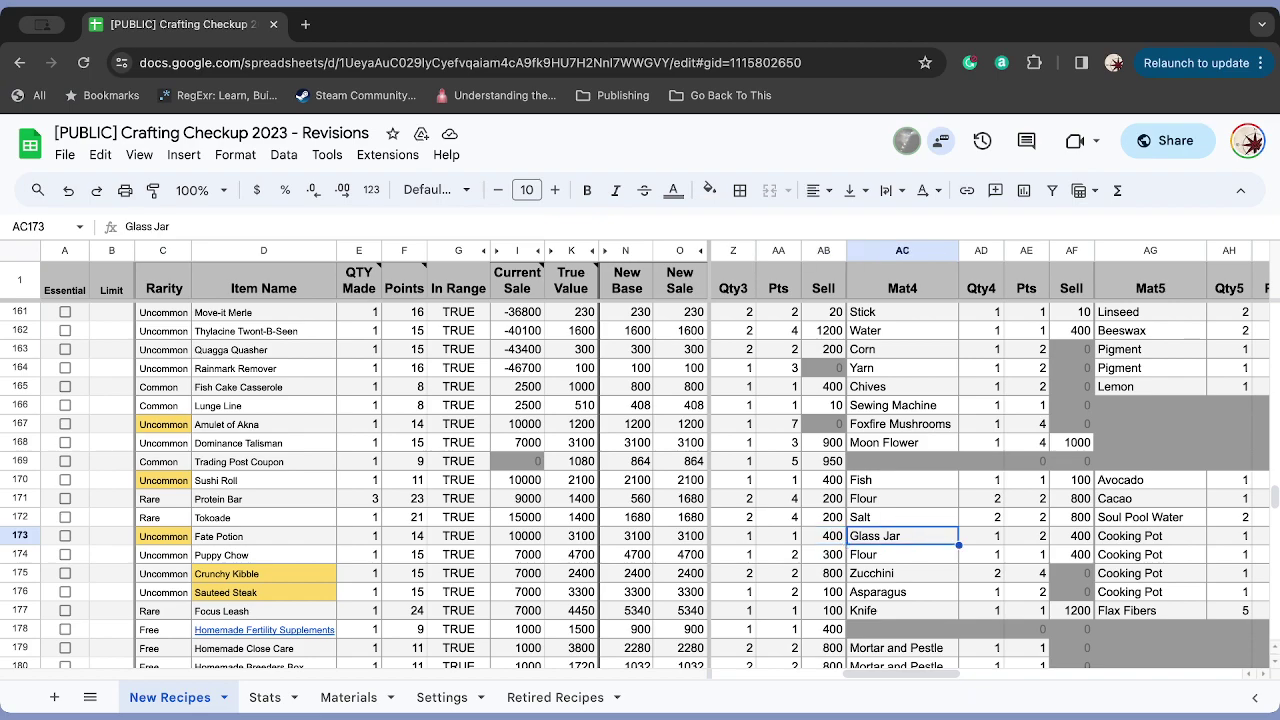
key("Right")
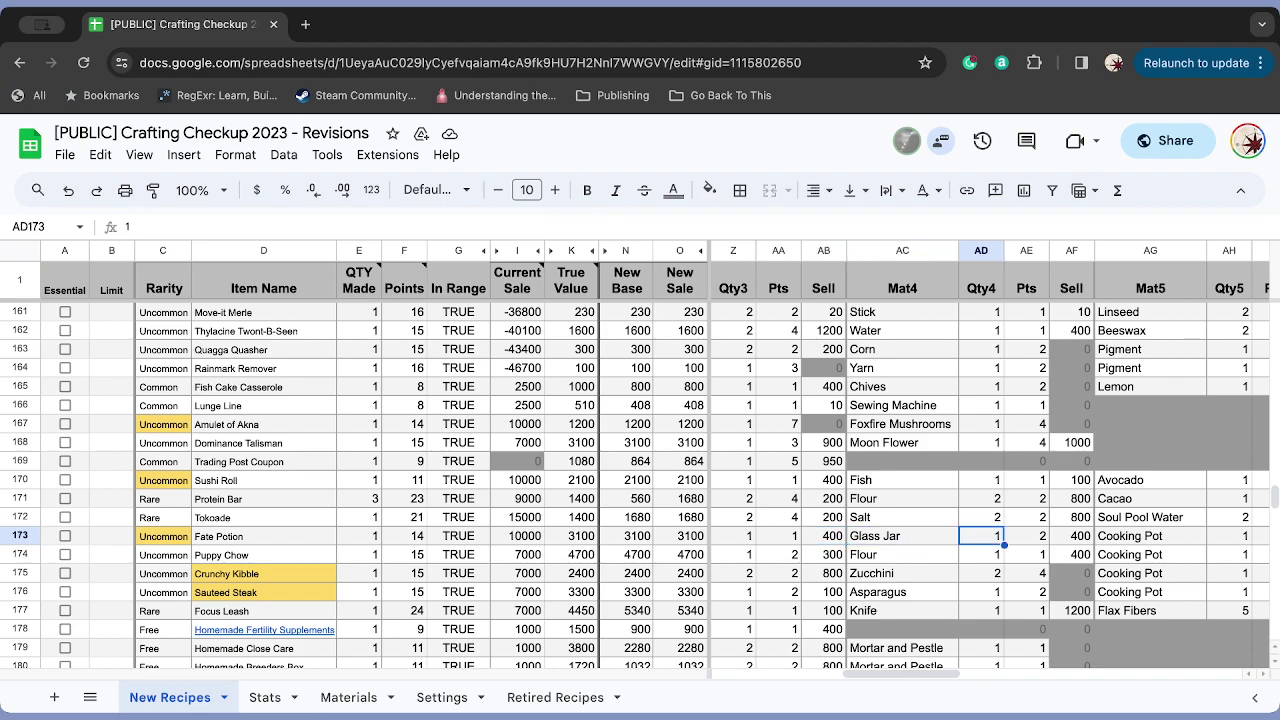
key("Right")
- Review the Fate Potion row back from its fourth material through its sale values to its rarity in C173
key("Left")
key("Left")
key("Left")
key("Left")
key("Left")
key("Left")
key("Left")
key("Left")
key("Left")
key("Left")
key("Left")
key("Left")
key("Left")
key("Left")
key("Left")
key("Left")
key("Left")
key("Left")
key("Left")
key("Left")
key("Left")
key("Left")
key("Left")
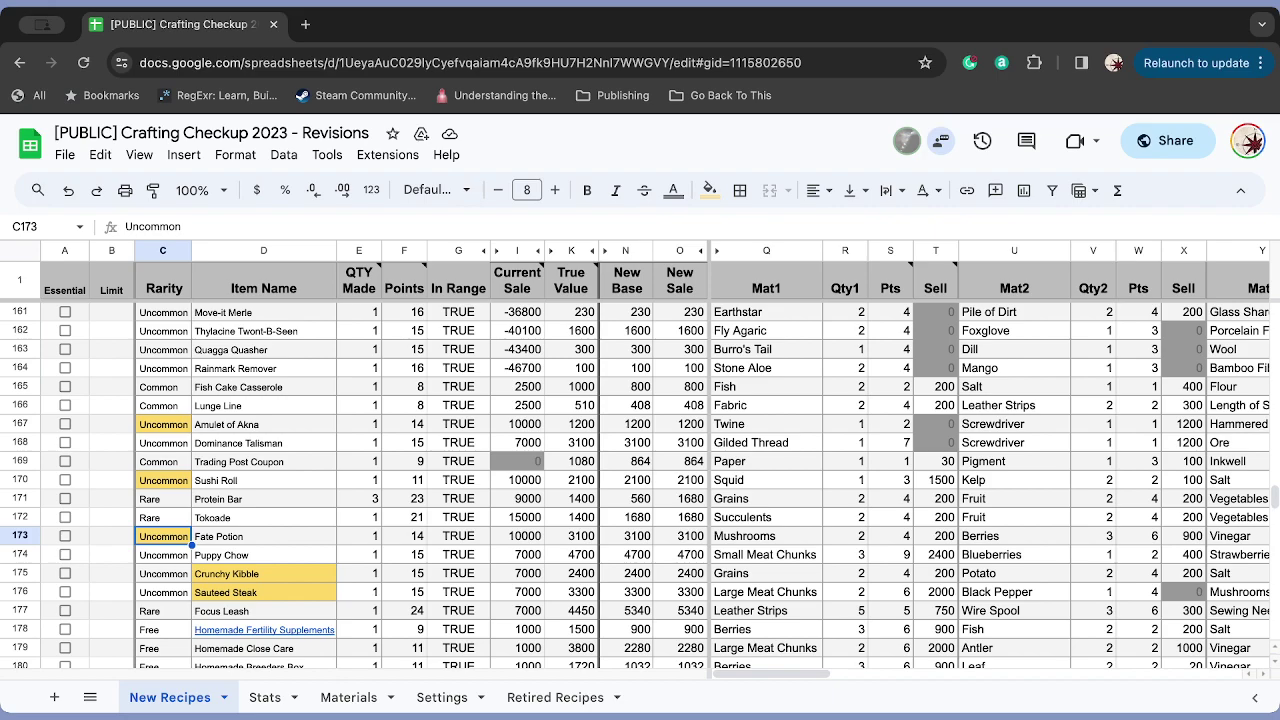
- Examine Puppy Chow's recipe along row 174, from its item name in D174 to the fourth material's quantity in AD174
key("Down")
key("Right")
key("Right")
key("Right")
key("Right")
key("Right")
key("Right")
key("Right")
key("Right")
key("Right")
key("Right")
key("Right")
key("Right")
key("Right")
key("Right")
key("Right")
key("Right")
key("Right")
key("Right")
key("Right")
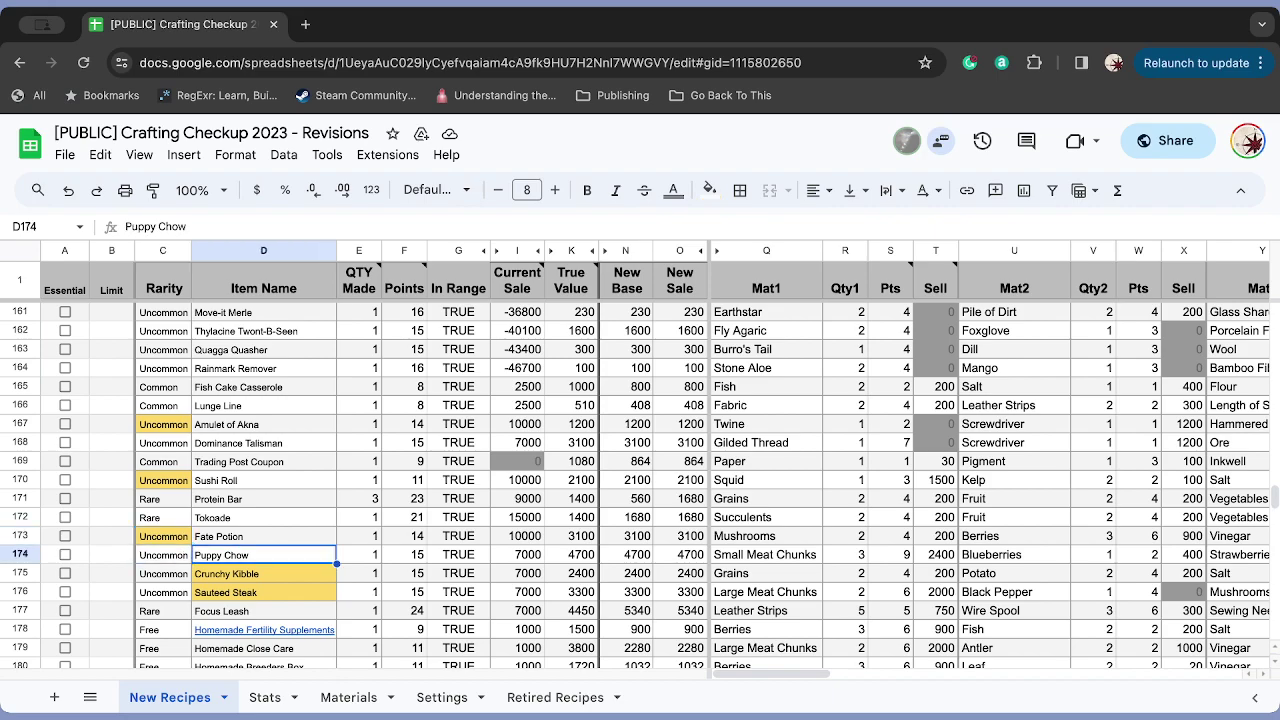
key("Right")
key("Right")
key("Right")
key("Right")
key("Right")
key("Right")
key("Right")
key("Right")
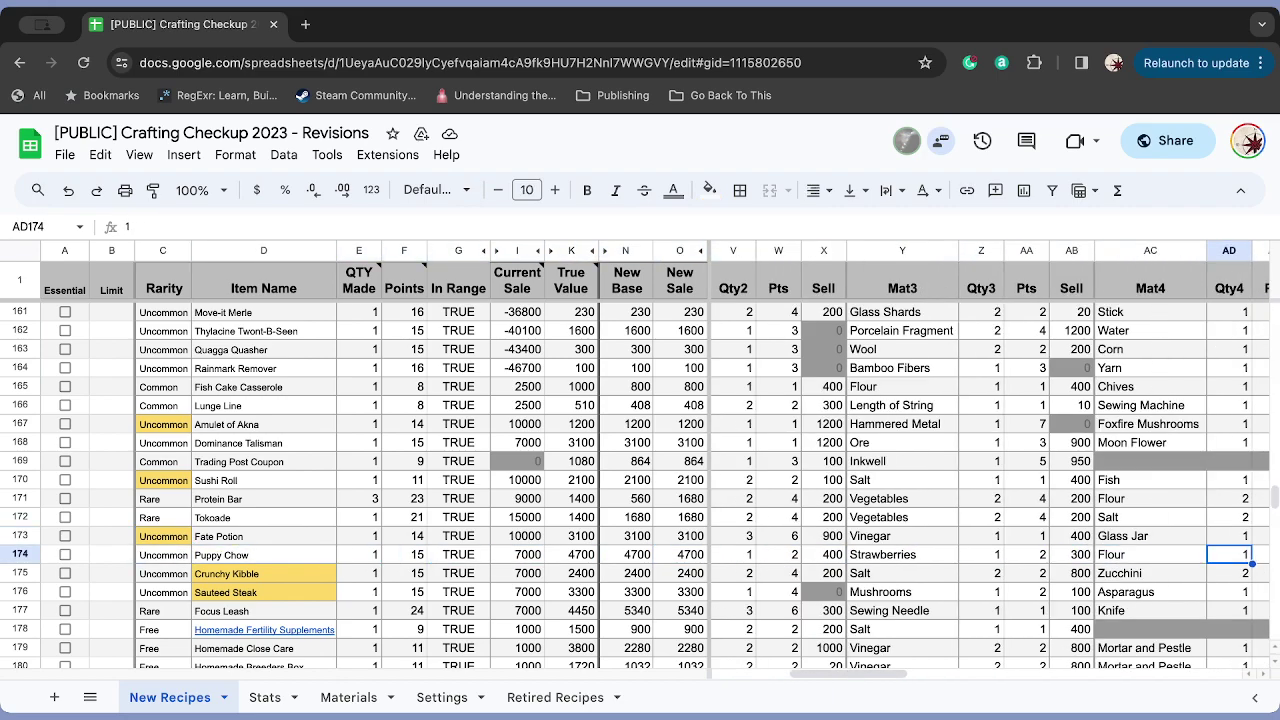
- Check the end of Puppy Chow's recipe in row 174 around the fifth material's quantity in AH174
key("Left")
key("Left")
key("Left")
key("Left")
key("Left")
key("Left")
key("Left")
key("Left")
key("Left")
key("Left")
key("Left")
key("Left")
key("Left")
key("Left")
key("Left")
key("Left")
key("Left")
key("Left")
key("Left")
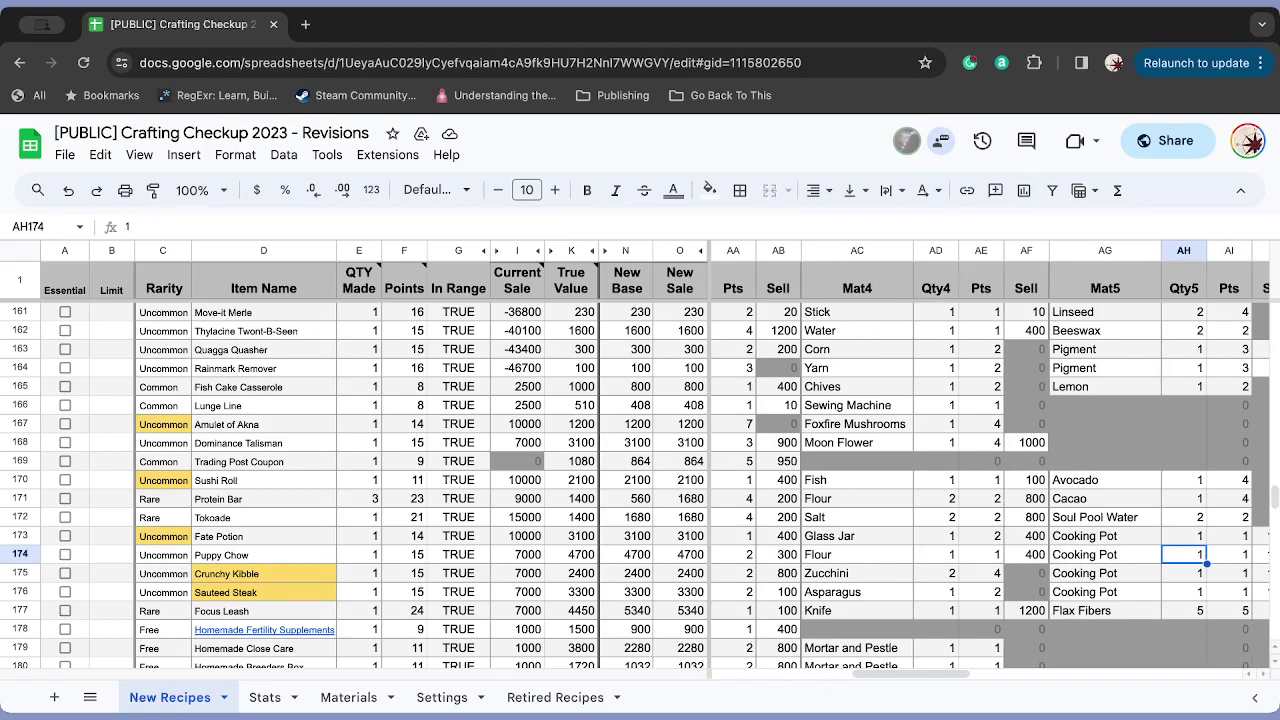
- Review the Puppy Chow row back from its fifth material's quantity to the quantity made in E174
key("Left")
key("Left")
key("Left")
key("Left")
key("Left")
key("Left")
key("Left")
key("Left")
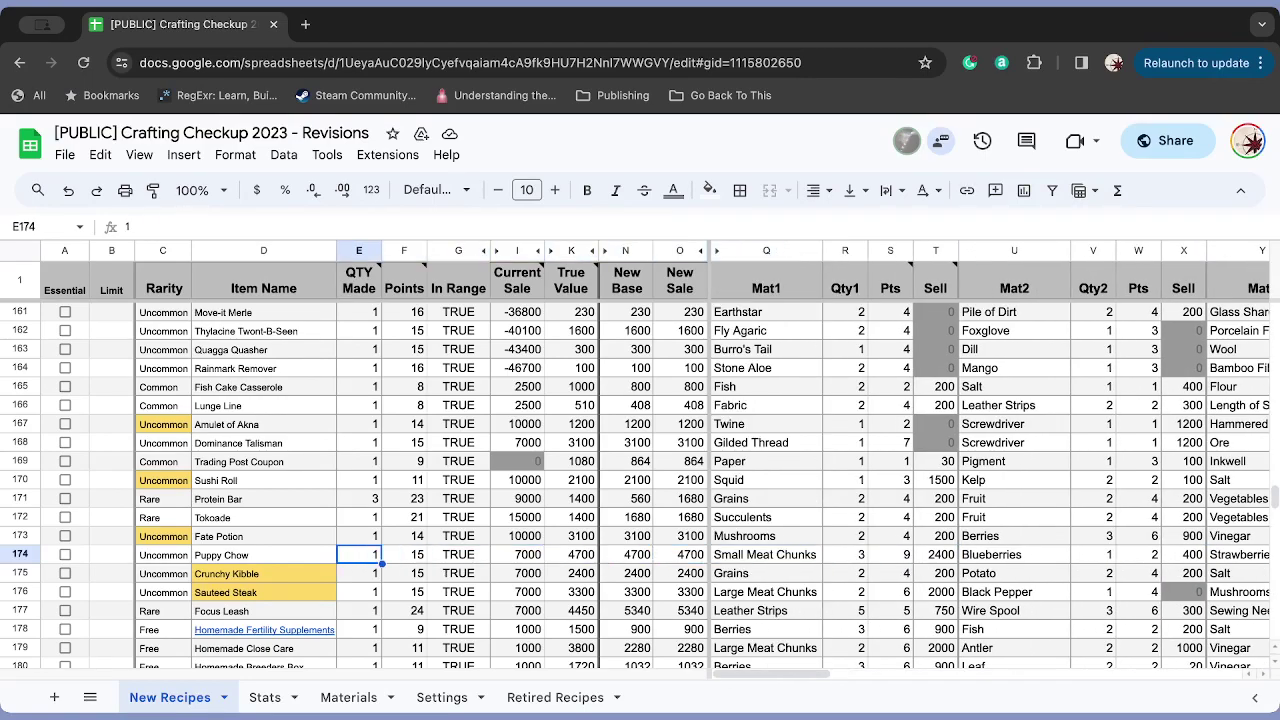
- Examine the Sauteed Steak row from its item name in D176 to its first material in Q176
key("Down")
key("Right")
key("Down")
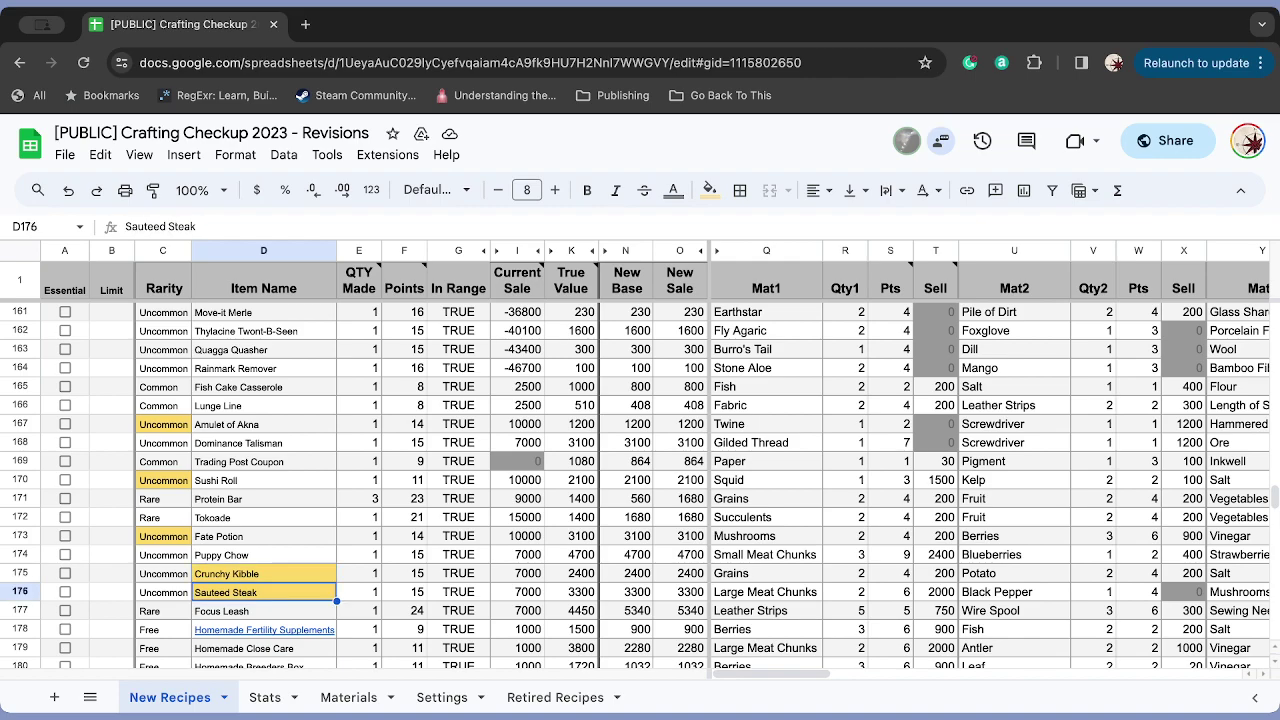
key("Right")
key("Right")
key("Right")
key("Right")
key("Right")
key("Right")
key("Right")
key("Right")
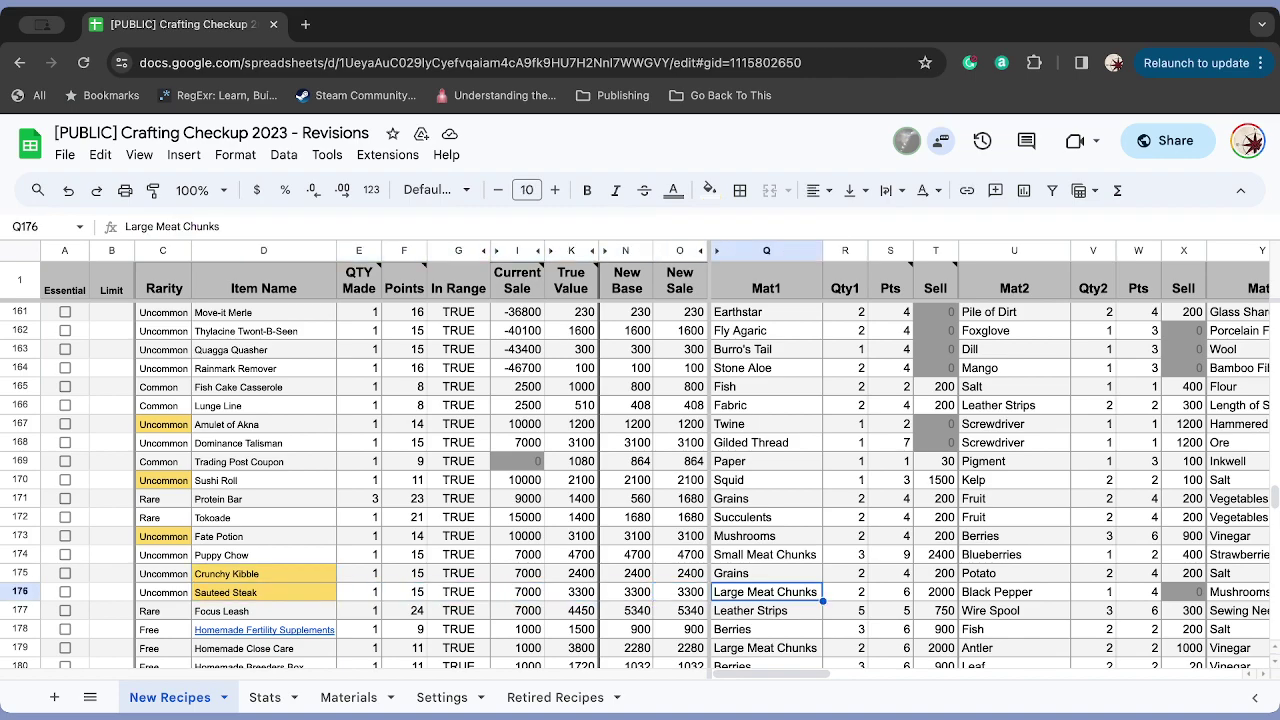
- Examine Crunchy Kibble's recipe along row 175, from its first material to the fourth material's points in AE175
key("Up")
key("Right")
key("Right")
key("Right")
key("Right")
key("Right")
key("Right")
key("Right")
key("Right")
key("Right")
key("Right")
key("Right")
key("Right")
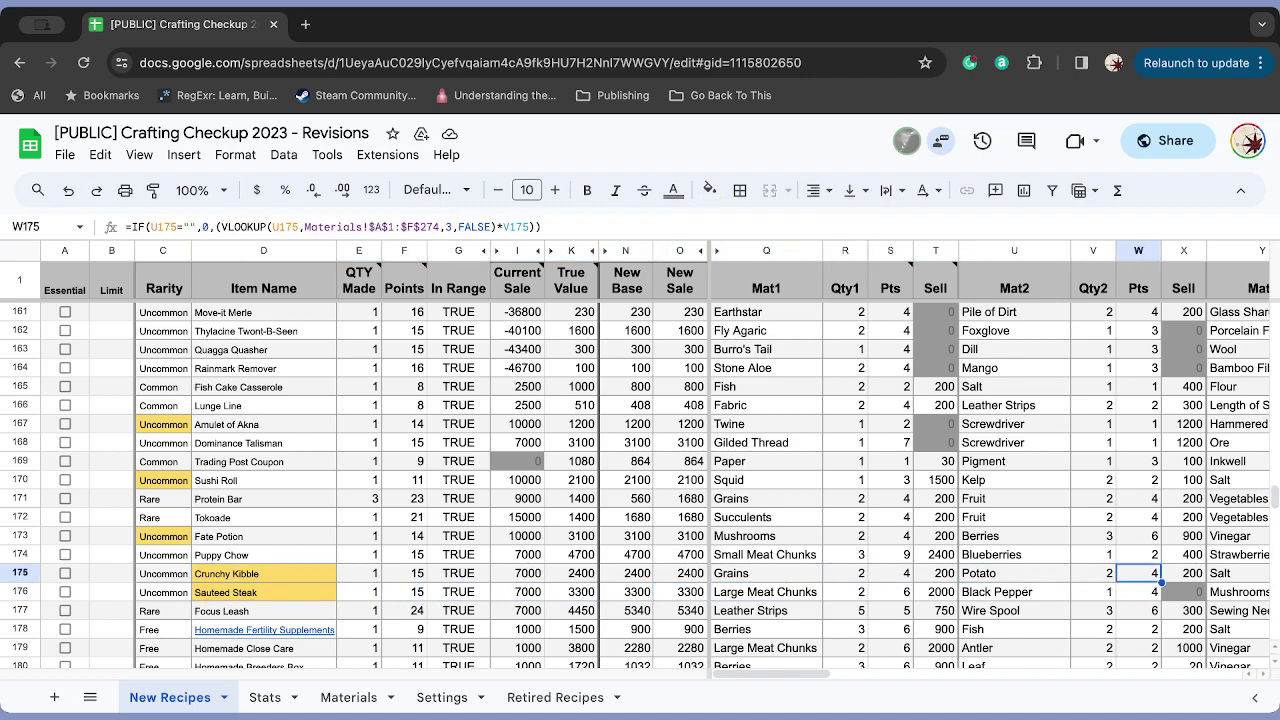
key("Right")
key("Right")
key("Right")
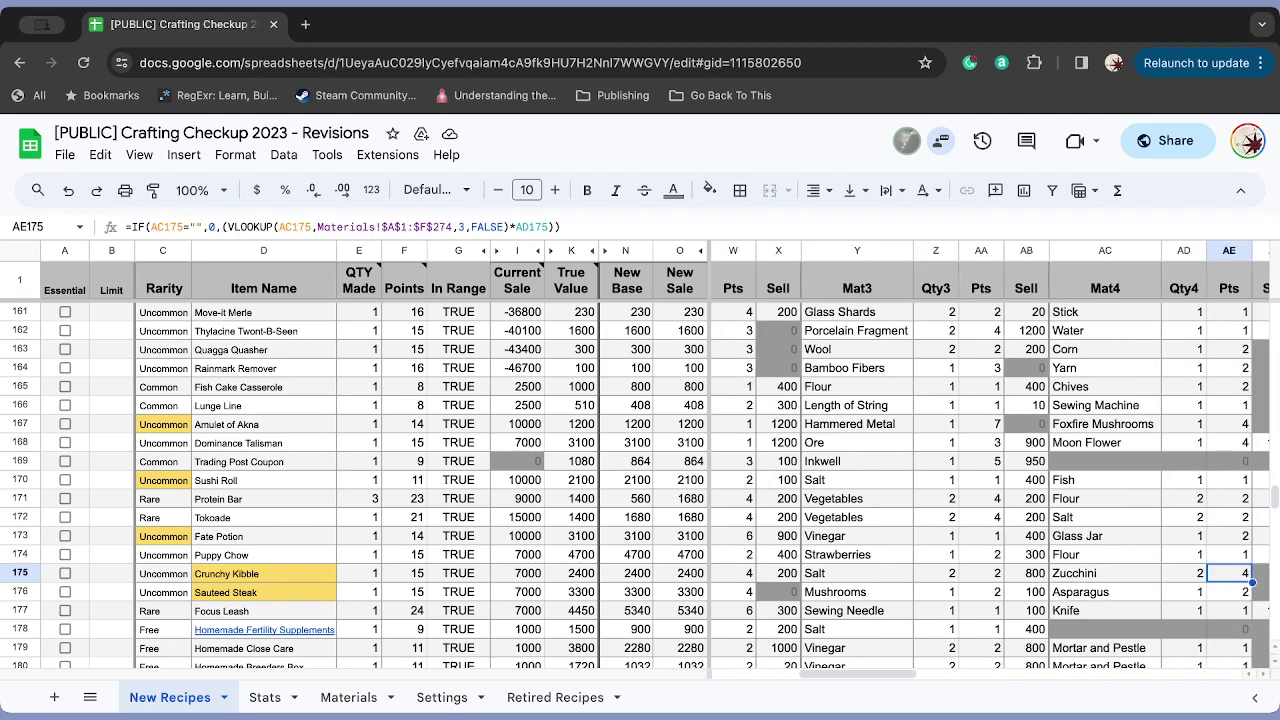
- Review the Crunchy Kibble row back from its fourth material through its sale values to the item name in D175
key("Right")
key("Left")
key("Left")
key("Left")
key("Left")
key("Left")
key("Left")
key("Left")
key("Left")
key("Left")
key("Left")
key("Left")
key("Left")
key("Left")
key("Left")
key("Left")
key("Left")
key("Left")
key("Left")
key("Left")
key("Left")
key("Left")
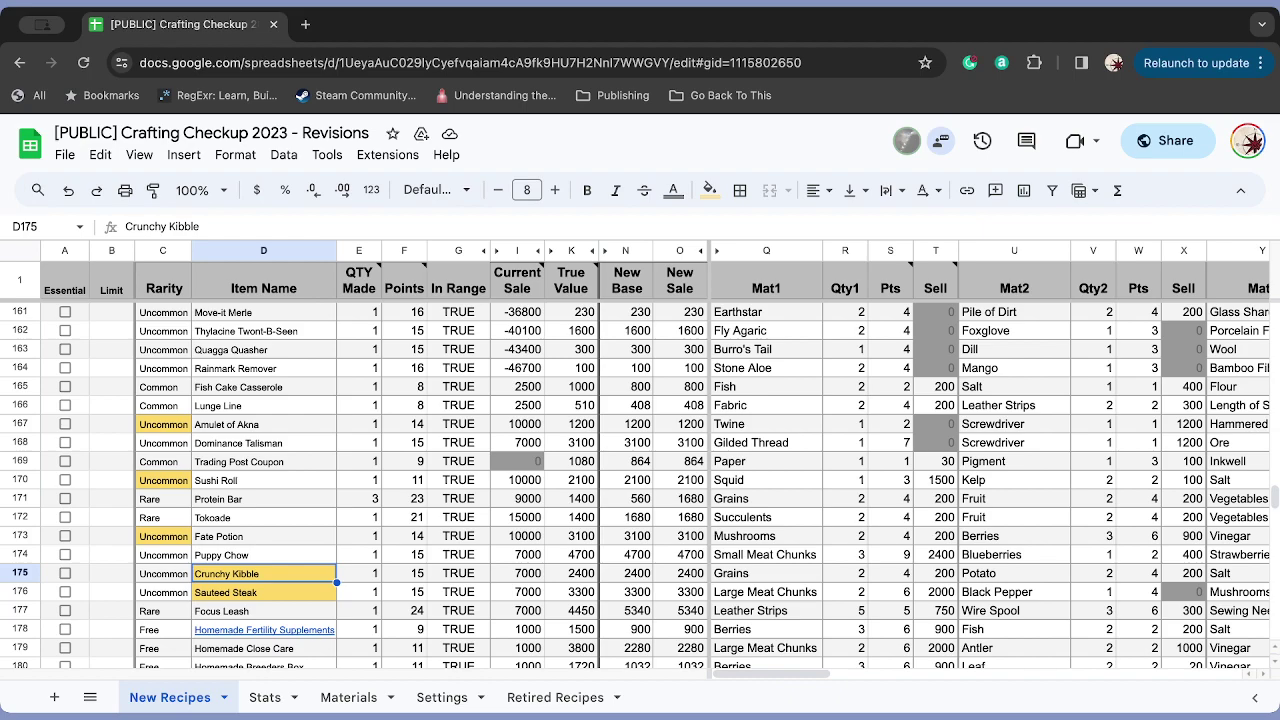
- Look down the item names from Sauteed Steak in D176 to Map in D184
left_click(264, 592)
left_click(264, 611)
left_click(264, 592)
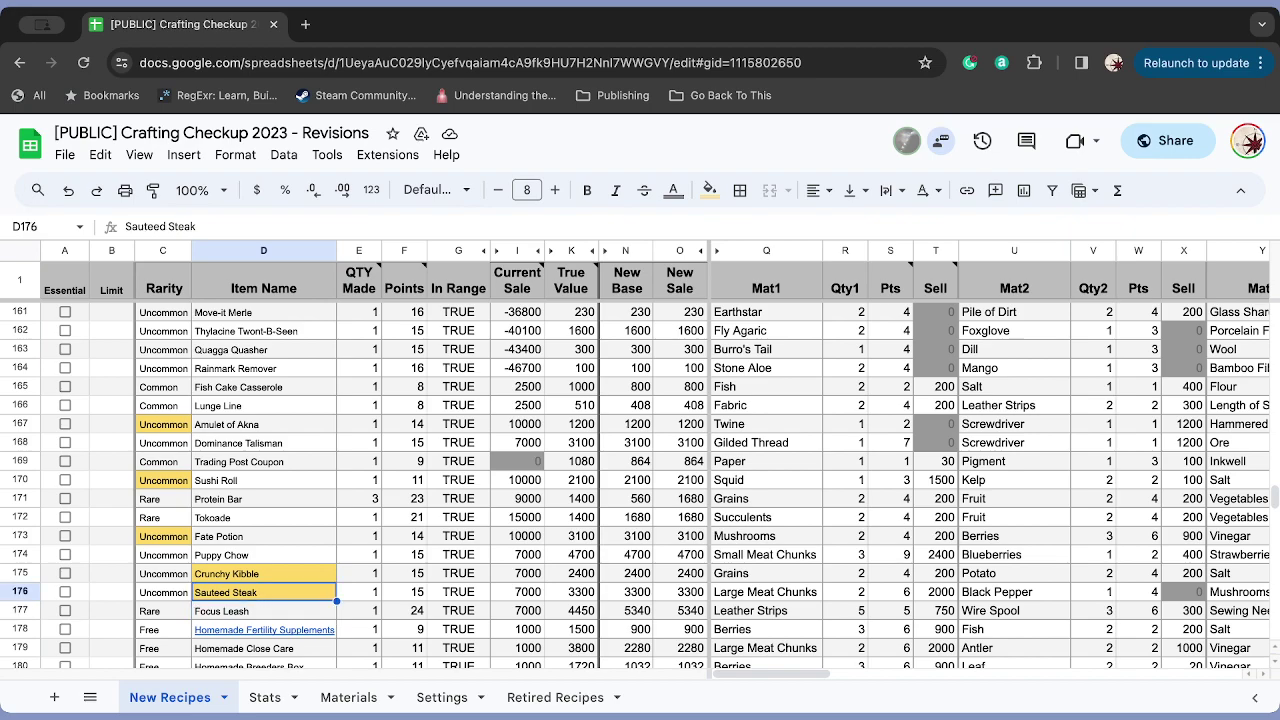
key("Down")
key("Down")
key("Down")
key("Down")
key("Down")
key("Down")
key("Down")
key("Down")
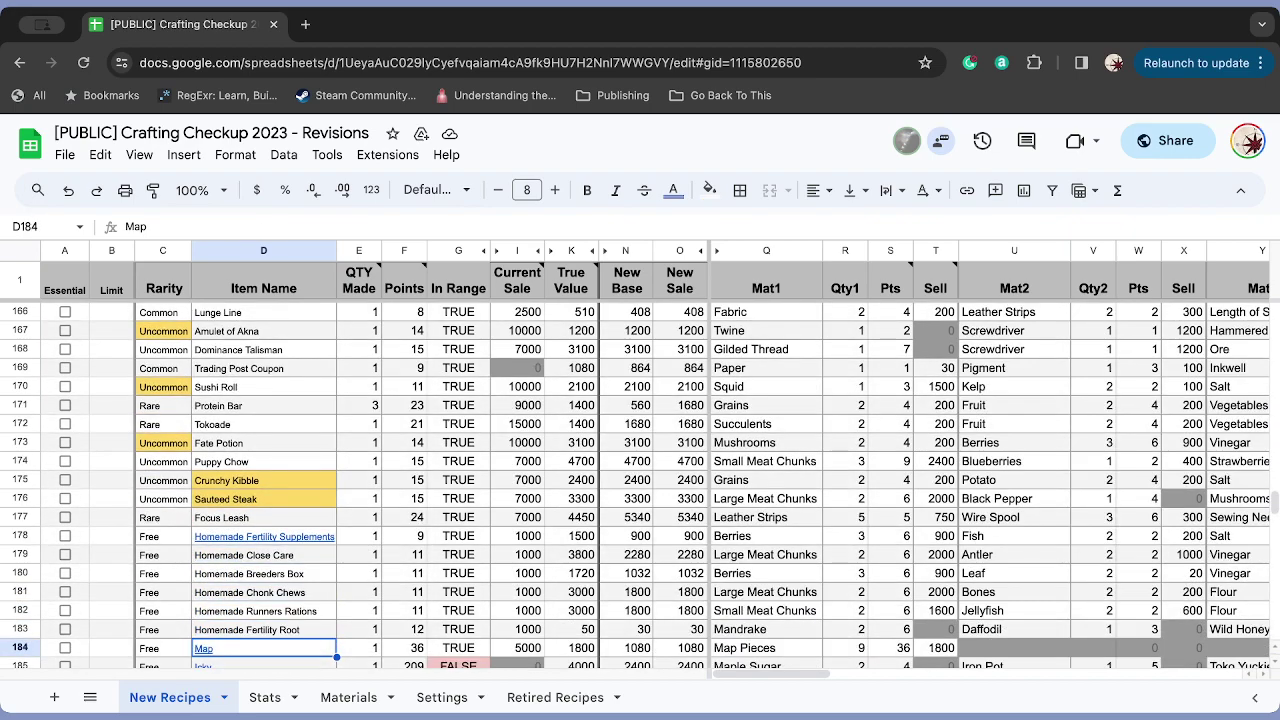
- Look back up the Homemade item names from Map to Homemade Fertility Supplements in D178
key("Up")
key("Up")
key("Up")
key("Up")
key("Down")
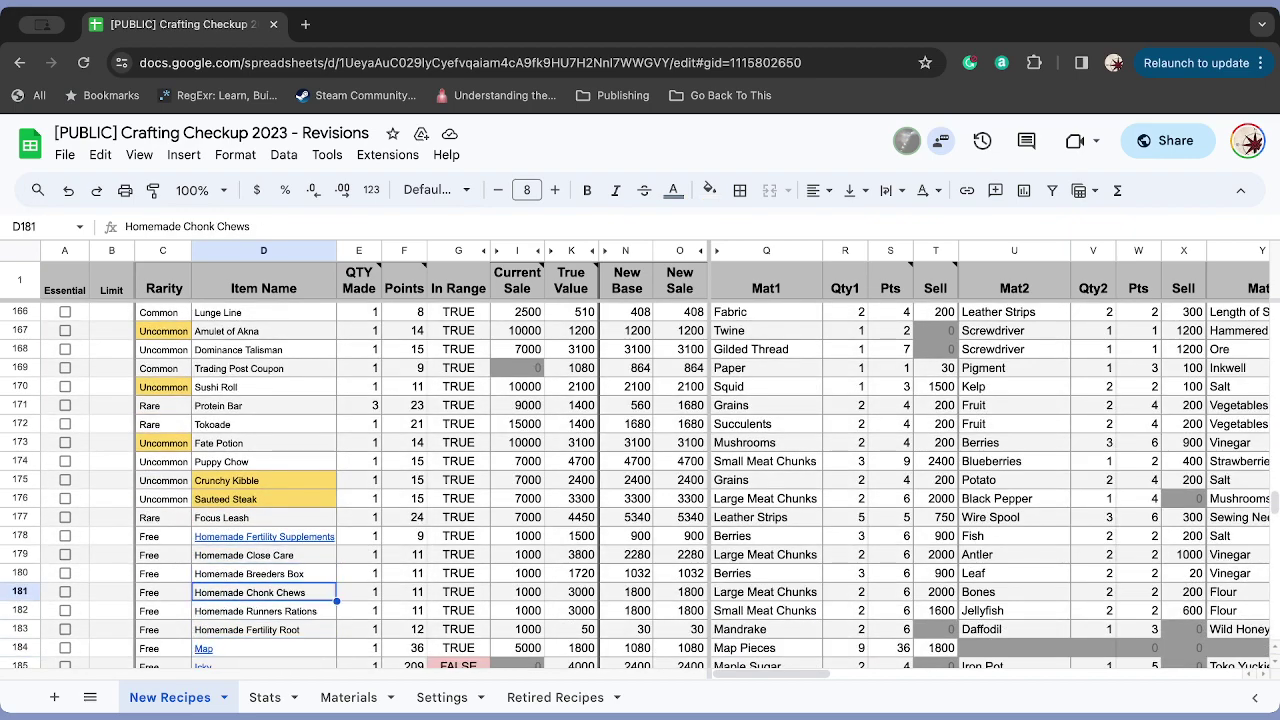
key("Up")
key("Up")
key("Up")
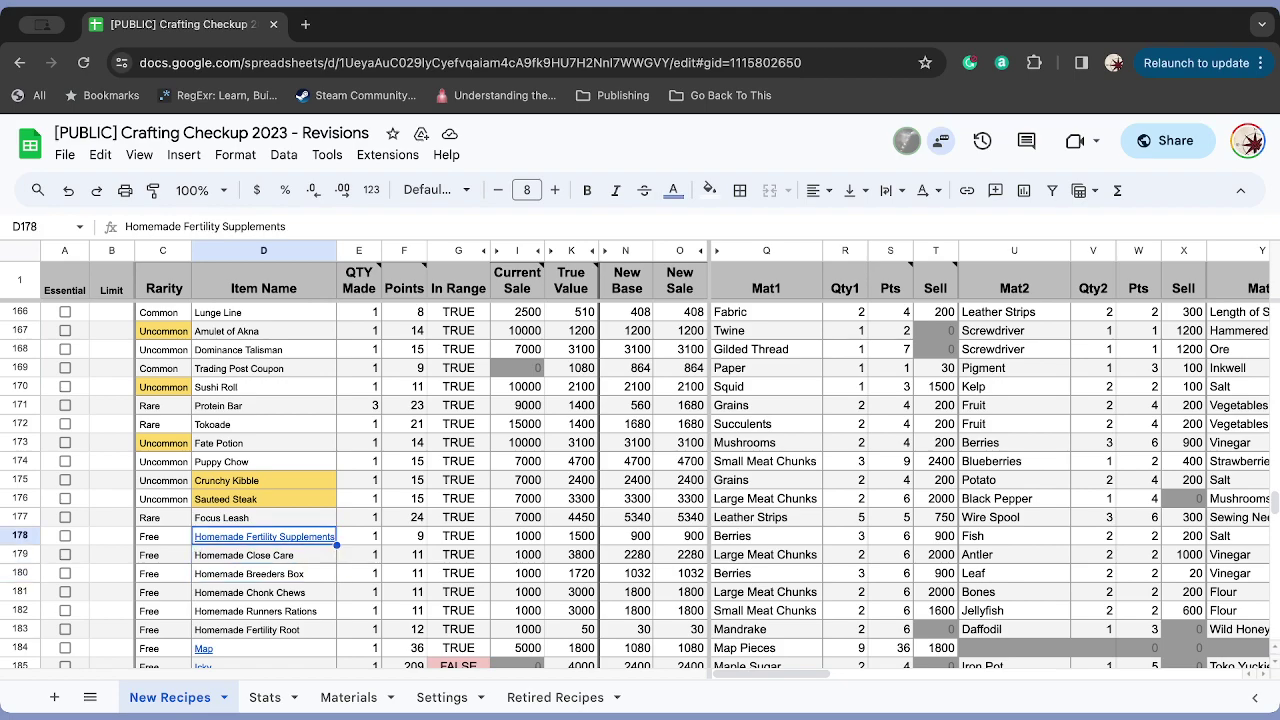
- Examine the Homemade Fertility Supplements recipe along row 178, from its item name to the fourth material's quantity in AD178
key("Right")
key("Right")
key("Right")
key("Right")
key("Right")
key("Right")
key("Right")
key("Right")
key("Right")
key("Right")
key("Right")
key("Right")
key("Right")
key("Right")
key("Right")
key("Right")
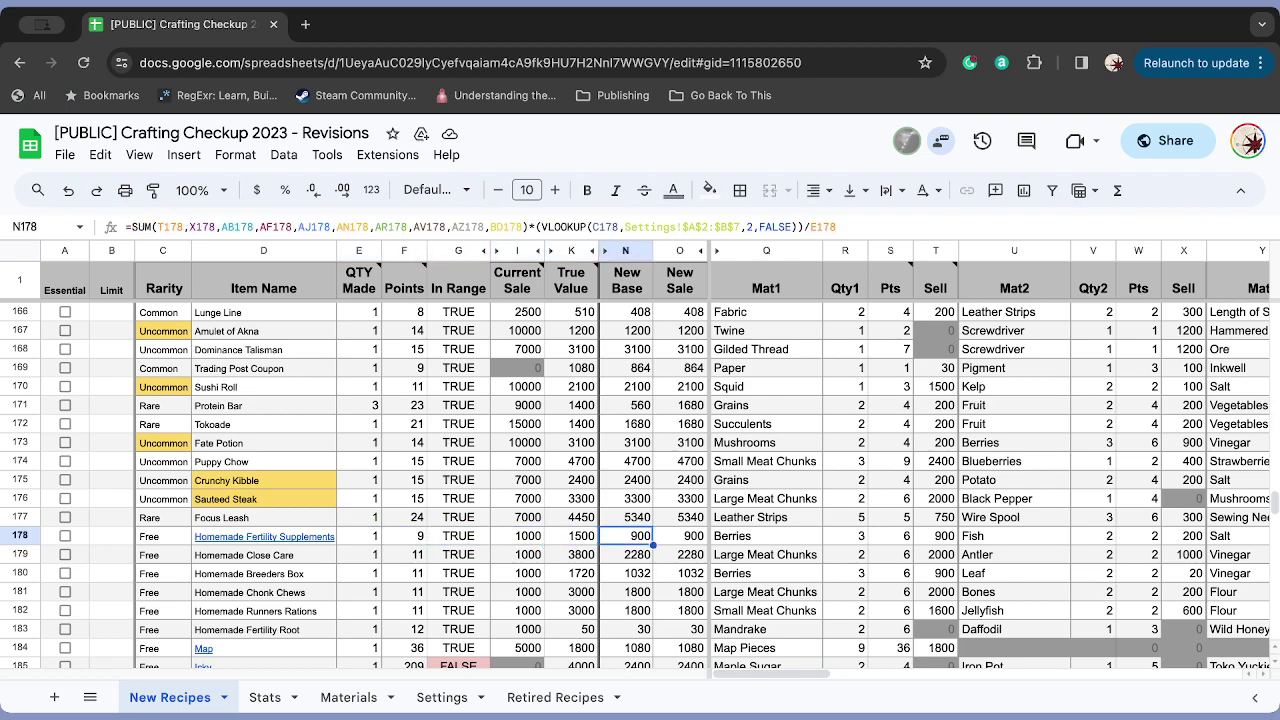
key("Right")
key("Right")
key("Right")
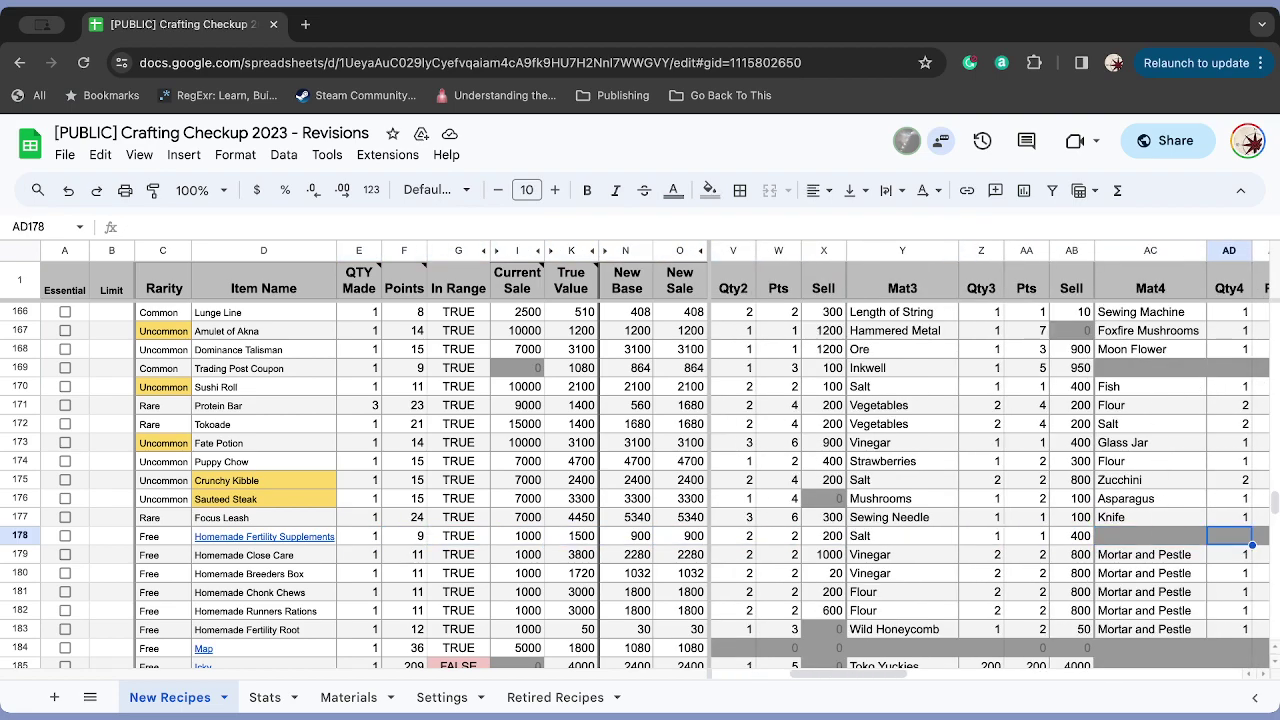
- Review the Homemade Fertility Supplements row back from its fourth material to its current sale value in I178
key("Left")
key("Left")
key("Left")
key("Left")
key("Left")
key("Left")
key("Left")
key("Left")
key("Left")
key("Left")
key("Left")
key("Left")
key("Left")
key("Left")
key("Left")
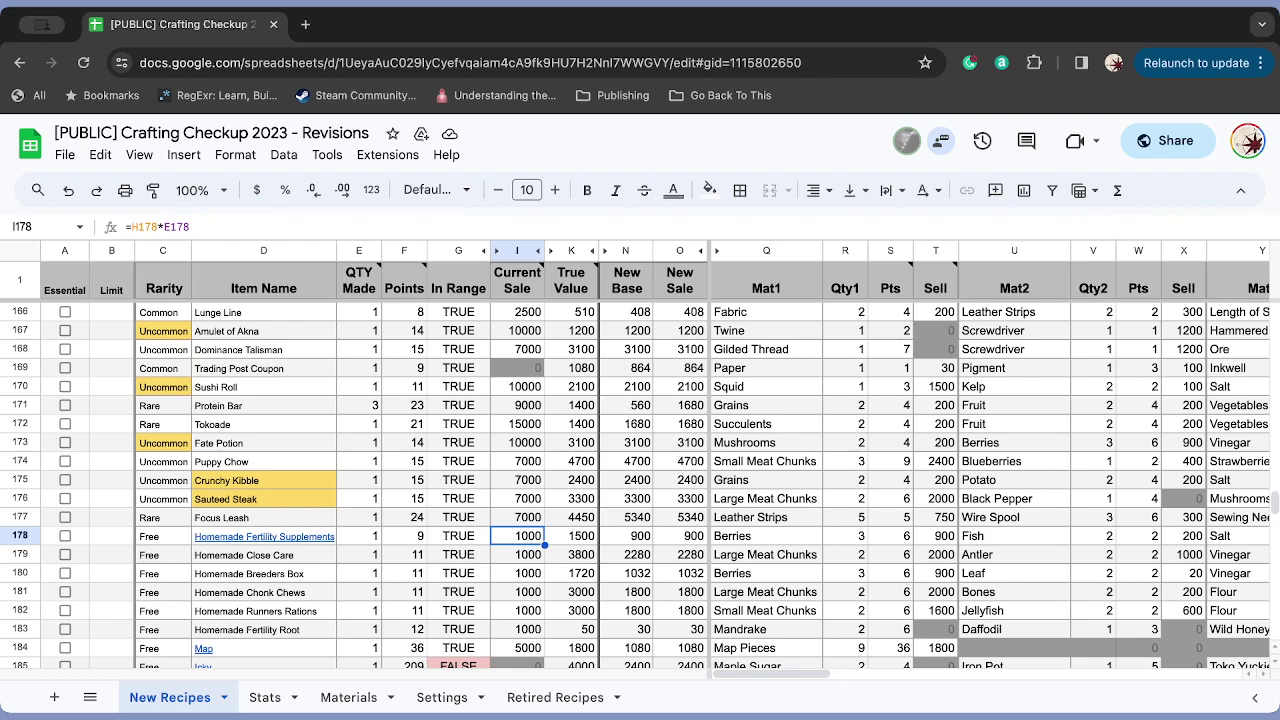
- Look over the Homemade items from D178 to Homemade Fertility Root in D183, ending on Homemade Close Care in D179
left_click(404, 554)
key("Left")
key("Left")
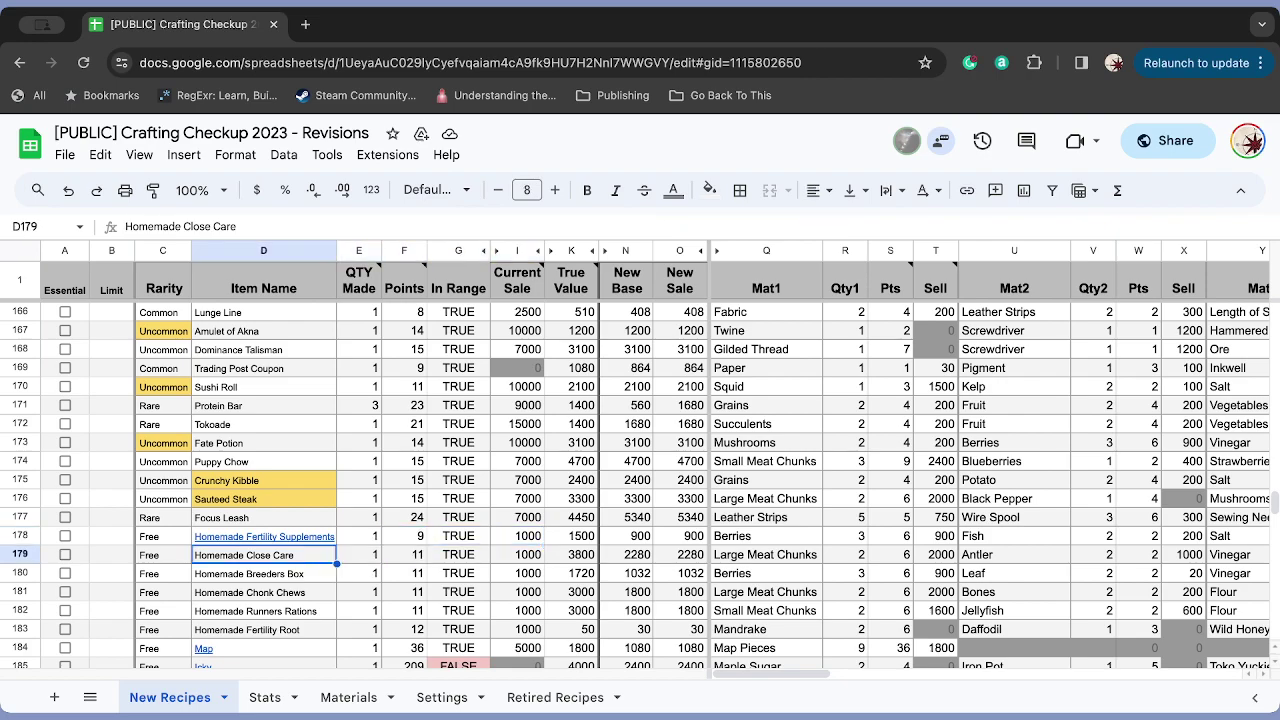
key("Down")
key("Down")
key("Down")
key("Down")
key("Up")
key("Up")
key("Up")
key("Up")
key("Up")
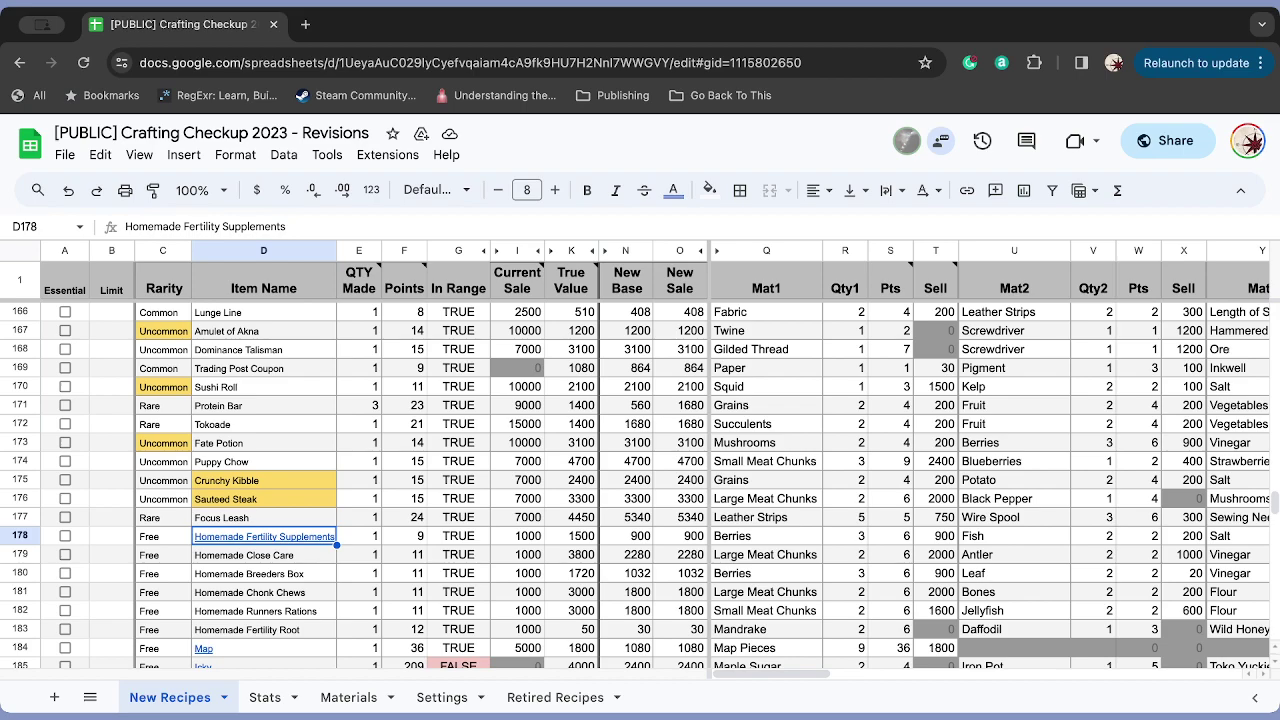
key("Down")
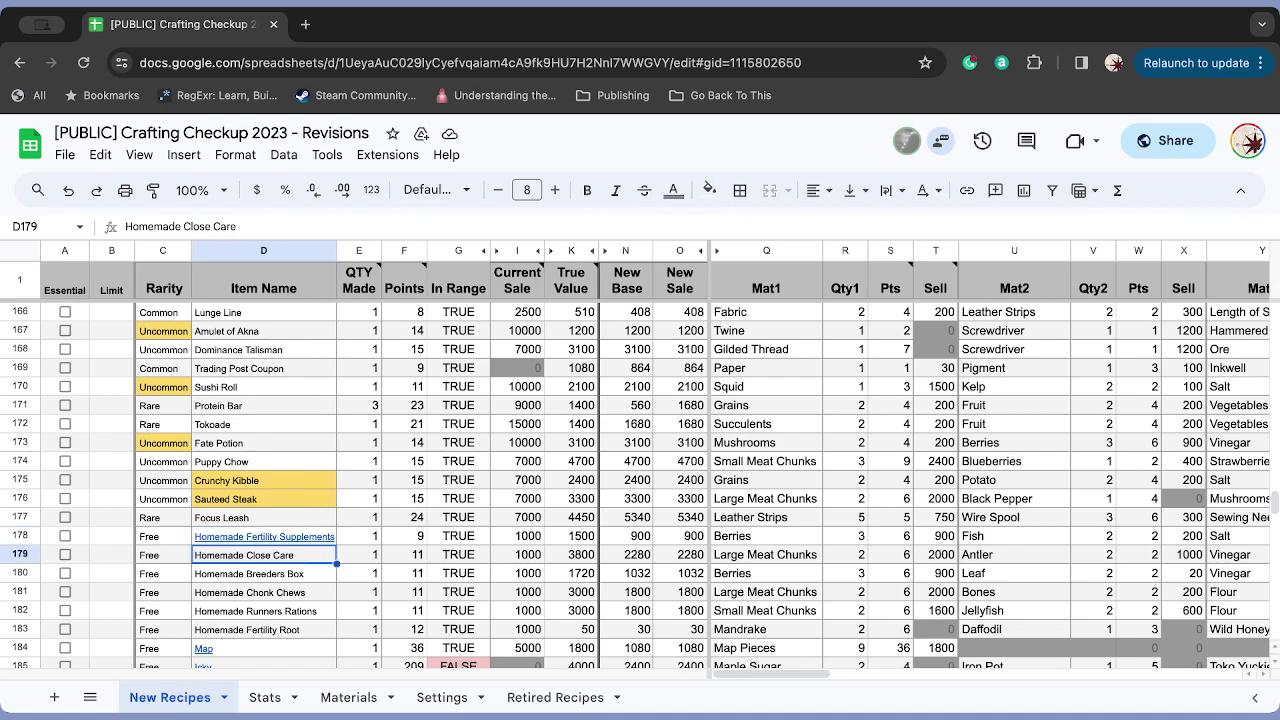
key("Down")
key("Down")
key("Up")
key("Up")
- Examine the Homemade Close Care recipe along row 179, from its item name through the third material's points in AA179
key("Right")
key("Right")
key("Right")
key("Right")
key("Right")
key("Right")
key("Right")
key("Right")
key("Right")
key("Right")
key("Right")
key("Right")
key("Right")
key("Right")
key("Right")
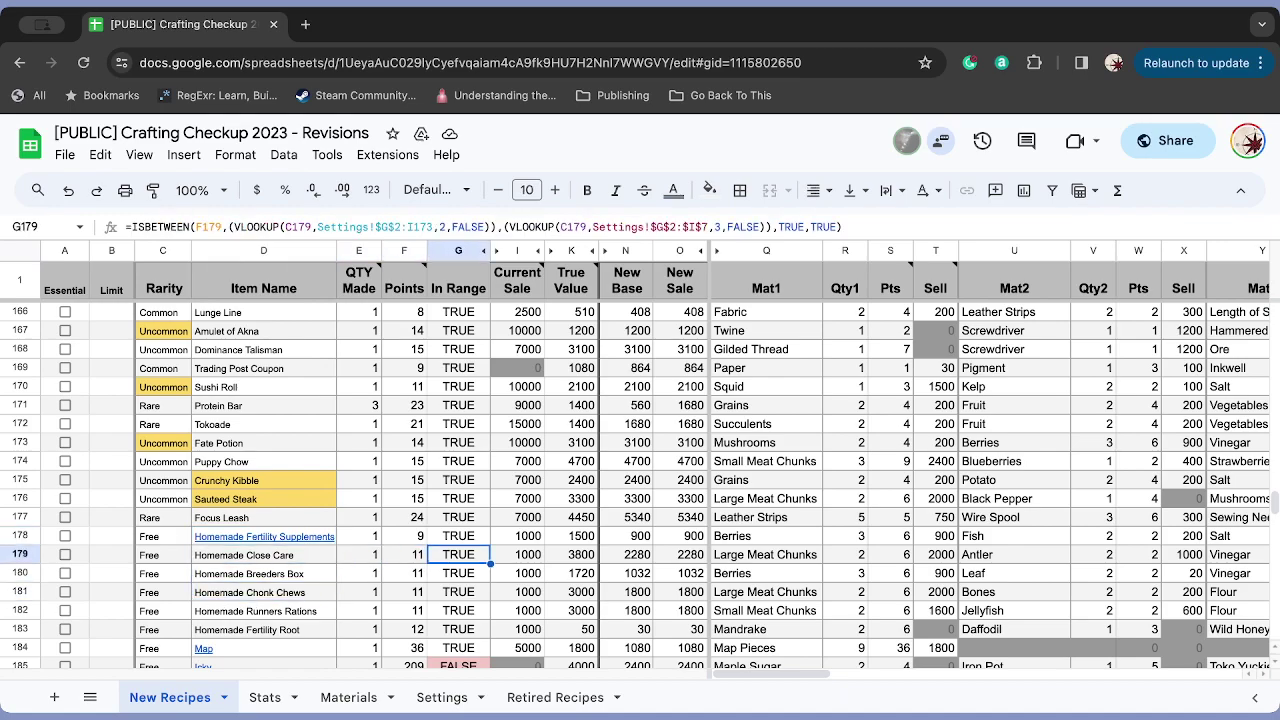
key("Right")
key("Right")
key("Right")
key("Right")
key("Right")
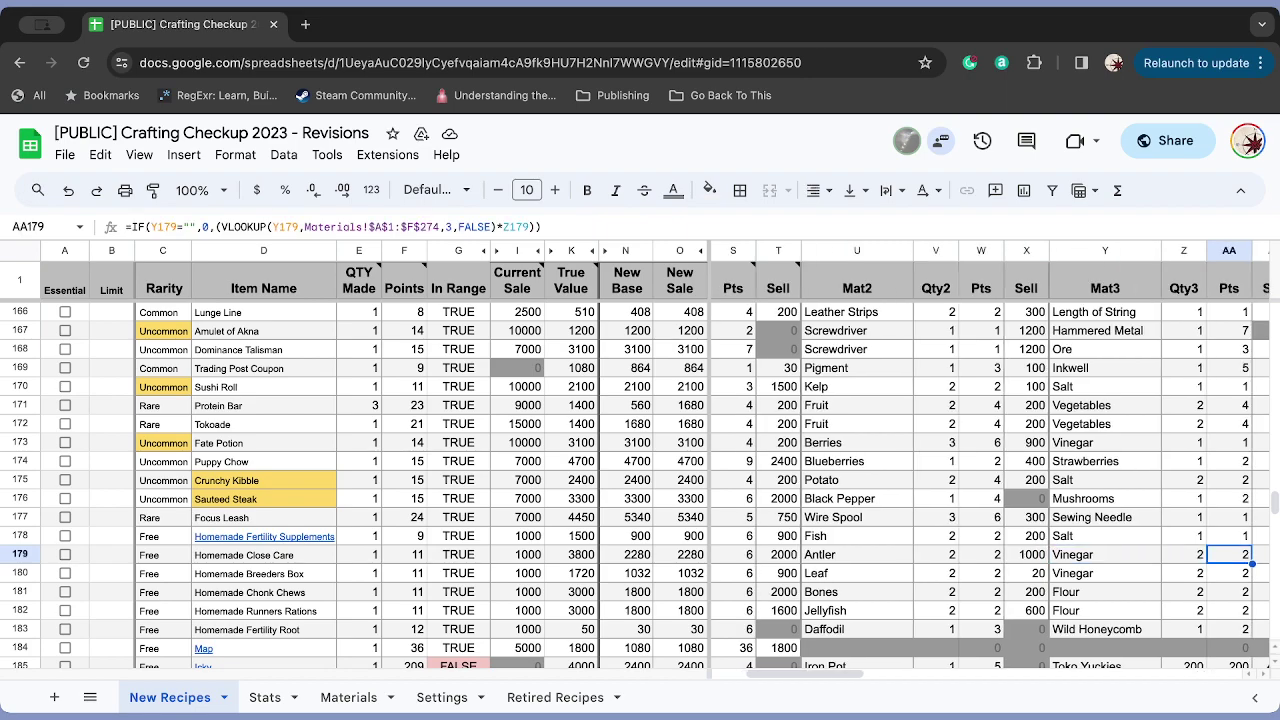
- Review the Homemade Close Care row back from its last materials to the quantity made in E179
key("Left")
key("Left")
key("Left")
key("Left")
key("Left")
key("Left")
key("Left")
key("Left")
key("Left")
key("Left")
key("Left")
key("Left")
key("Left")
key("Left")
key("Left")
key("Left")
key("Left")
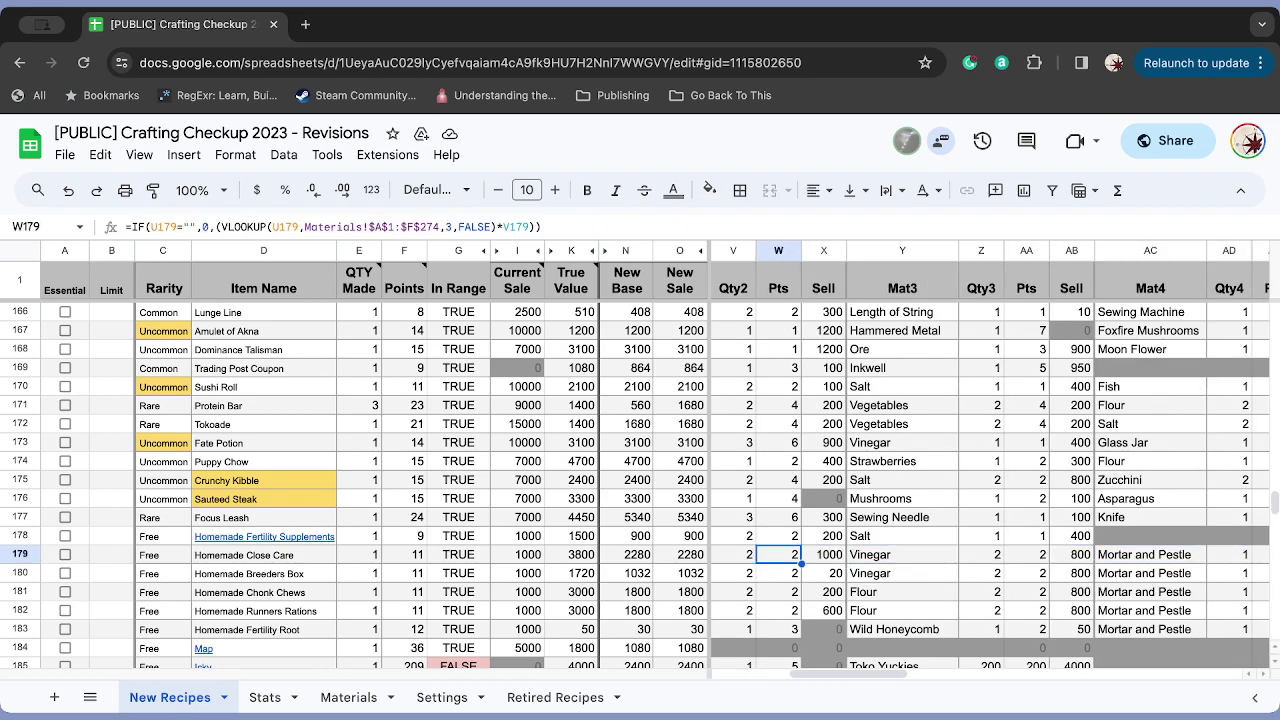
key("Left")
key("Left")
key("Left")
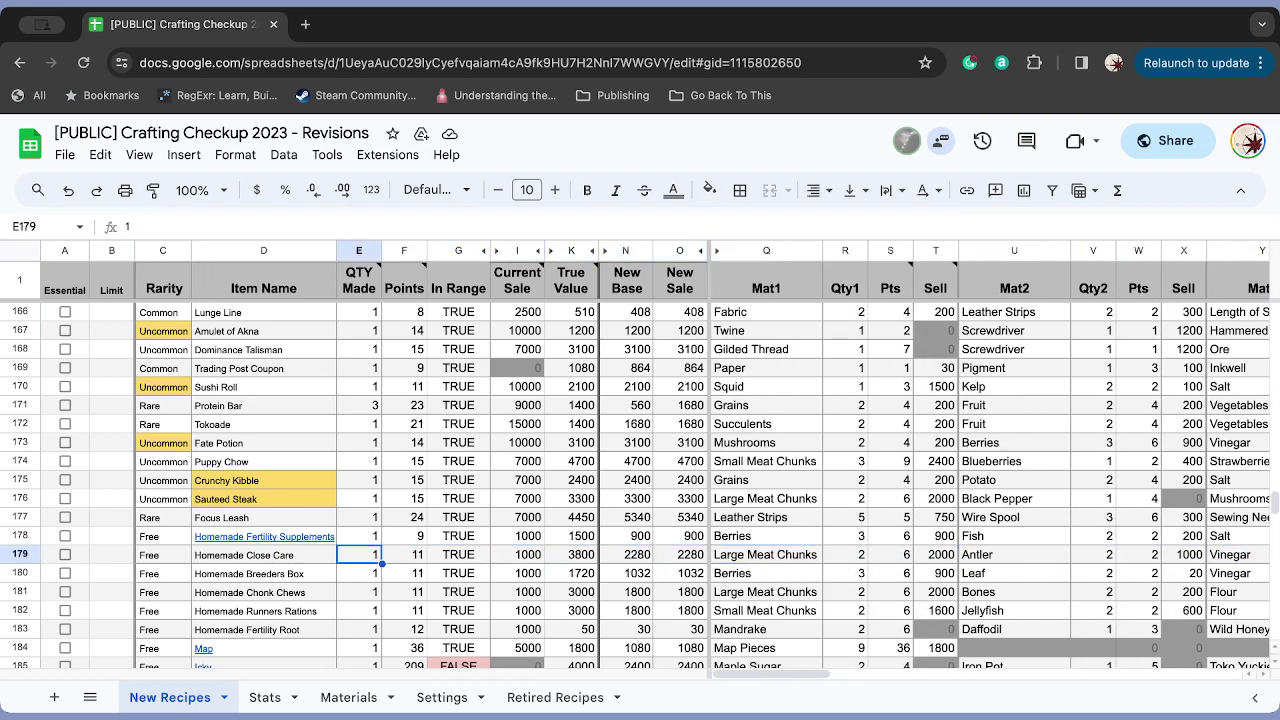
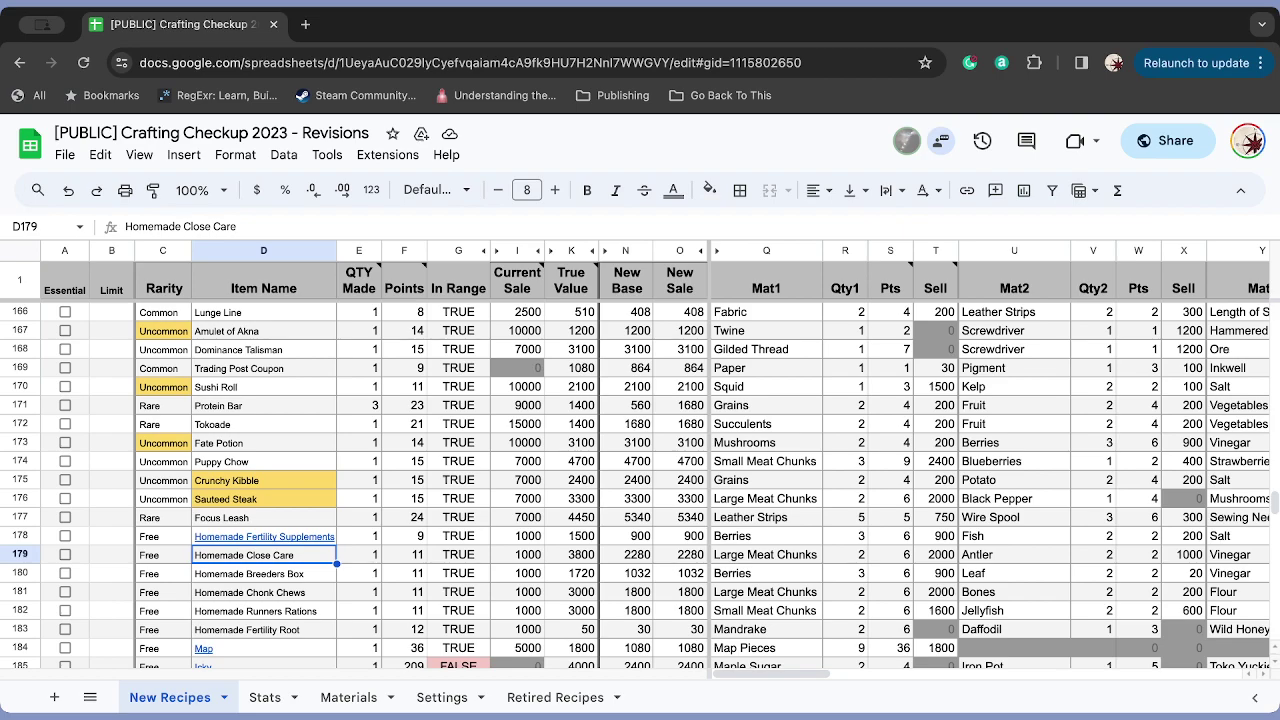
- Go down to Homemade Fertility Root in row 183 and check its quantity, points and sale values up to New Sale in O183
key("Down")
key("Down")
key("Down")
key("Down")
key("Down")
key("Up")
key("Right")
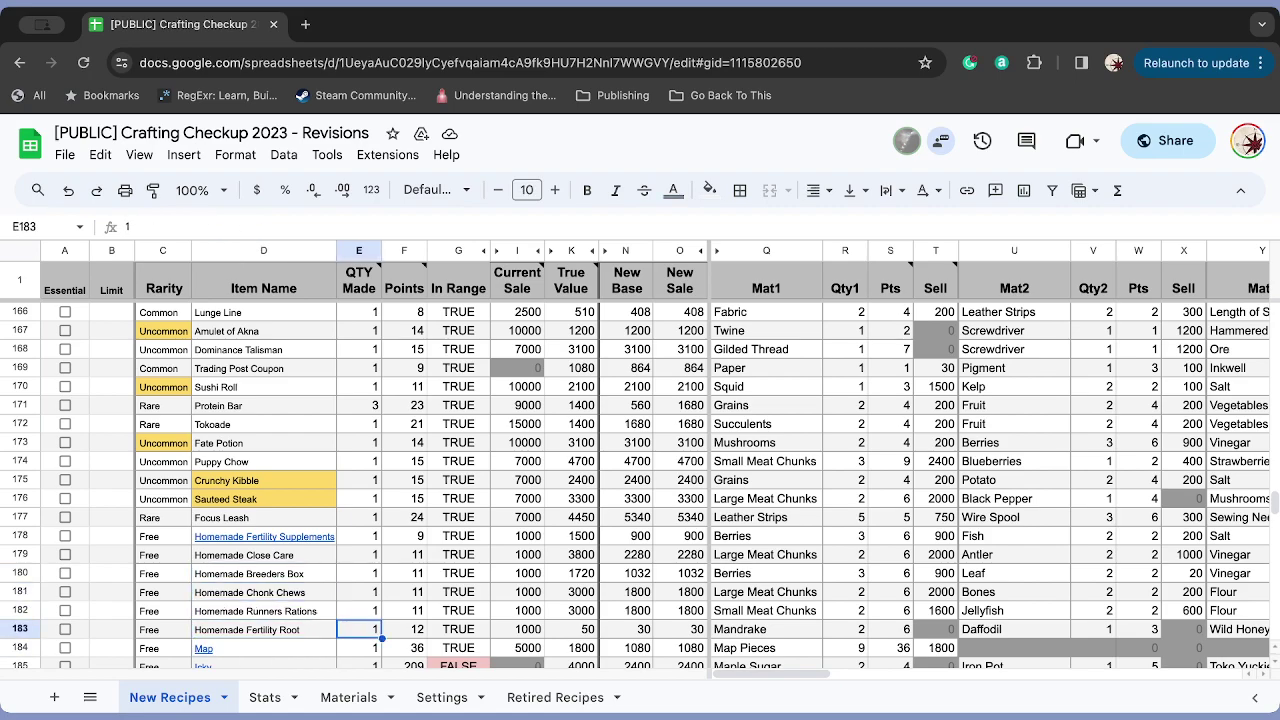
key("Right")
key("Right")
key("Right")
key("Right")
key("Right")
key("Right")
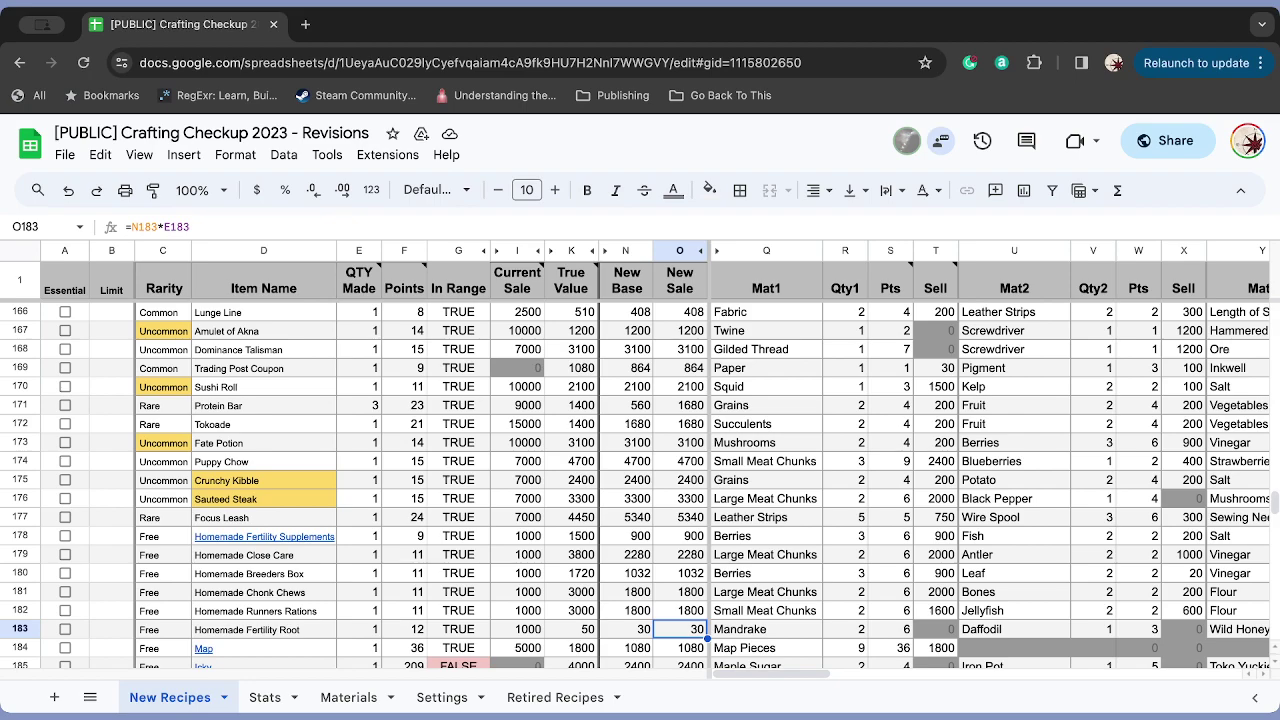
- Examine the Homemade Fertility Root materials from Mandrake to the points of Mortar and Pestle in AE183
key("Right")
key("Right")
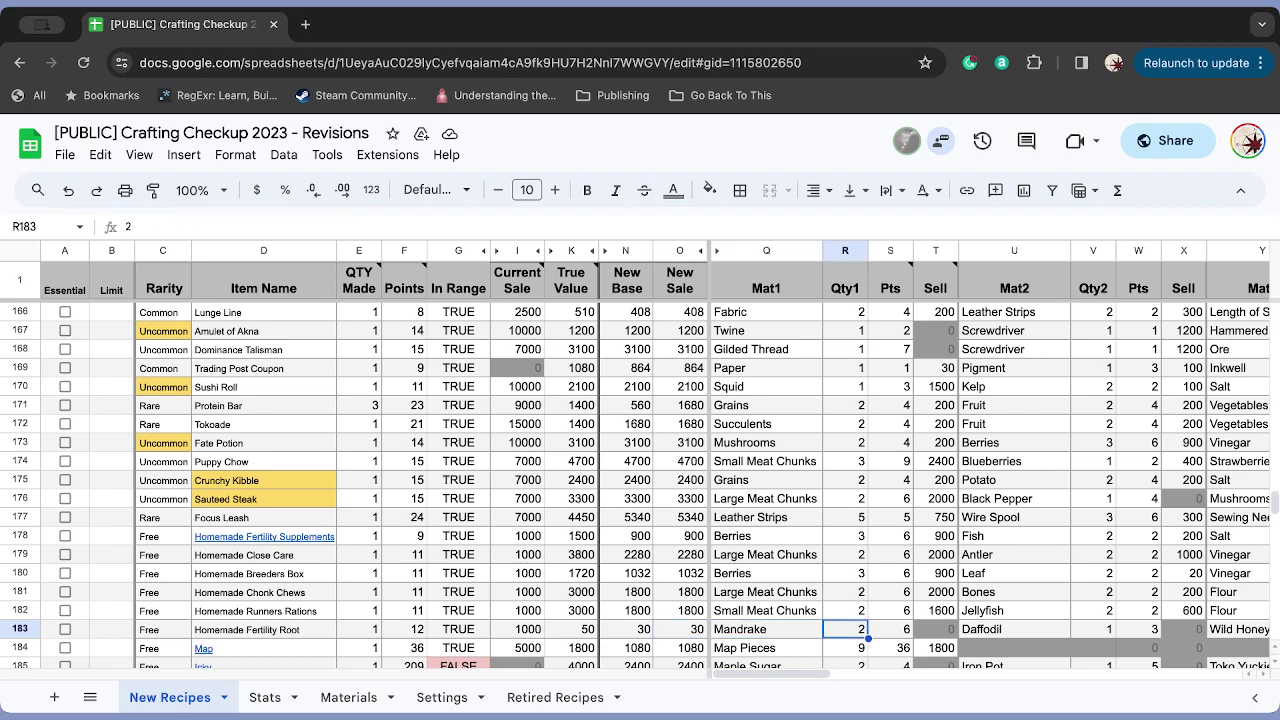
key("Left")
key("Right")
key("Right")
key("Right")
key("Right")
key("Right")
key("Right")
key("Right")
key("Right")
key("Right")
key("Right")
key("Right")
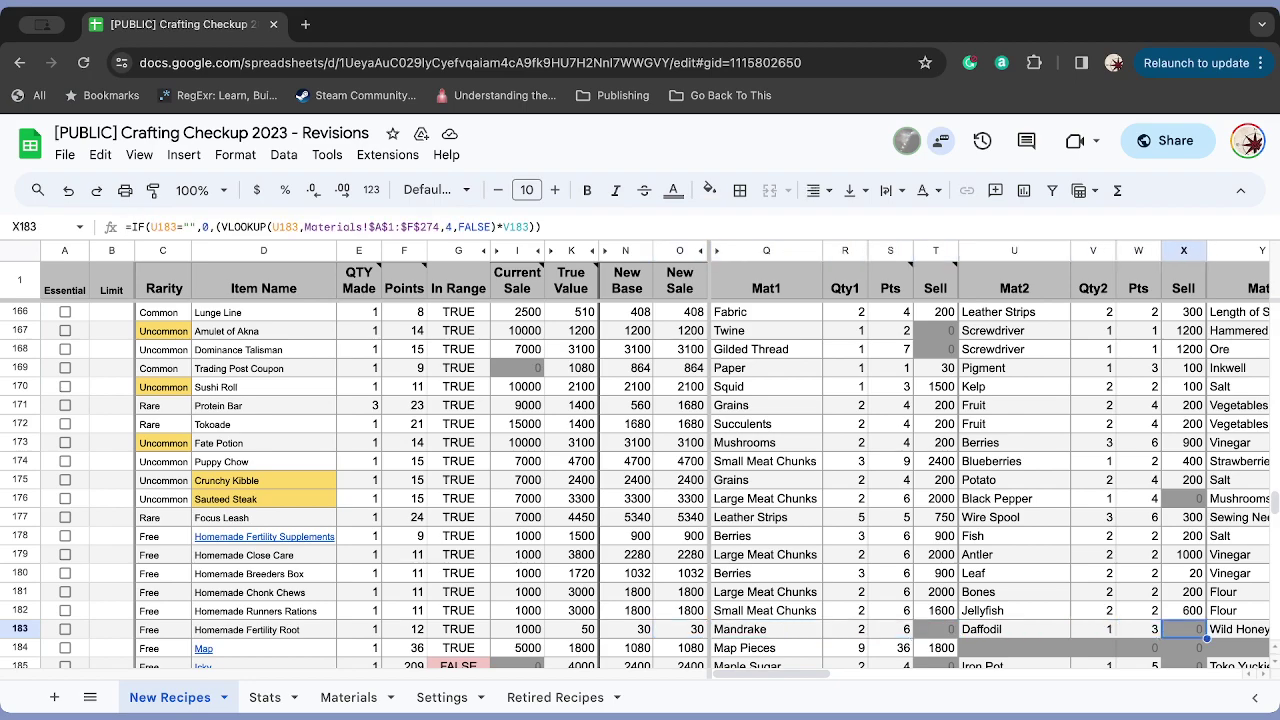
key("Right")
key("Right")
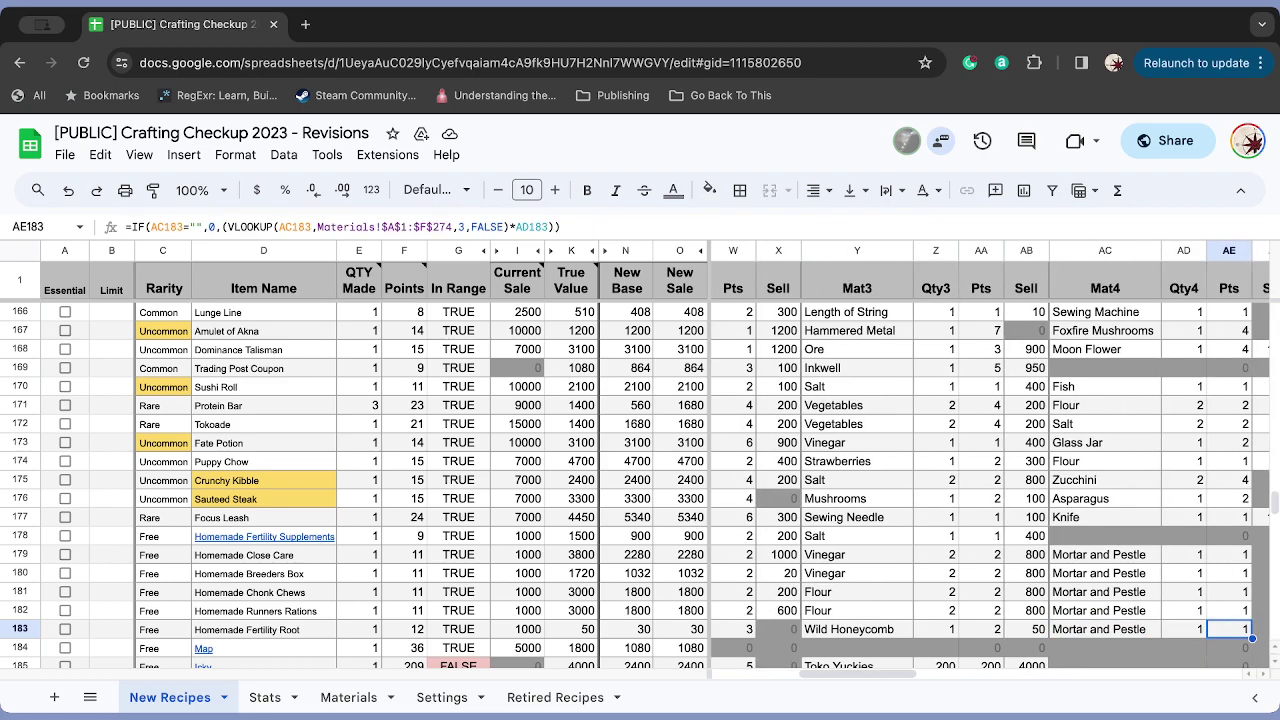
- Recheck the Homemade Fertility Root materials from the Wild Honeycomb points in AA183 back to the Mandrake quantity
left_click(980, 629)
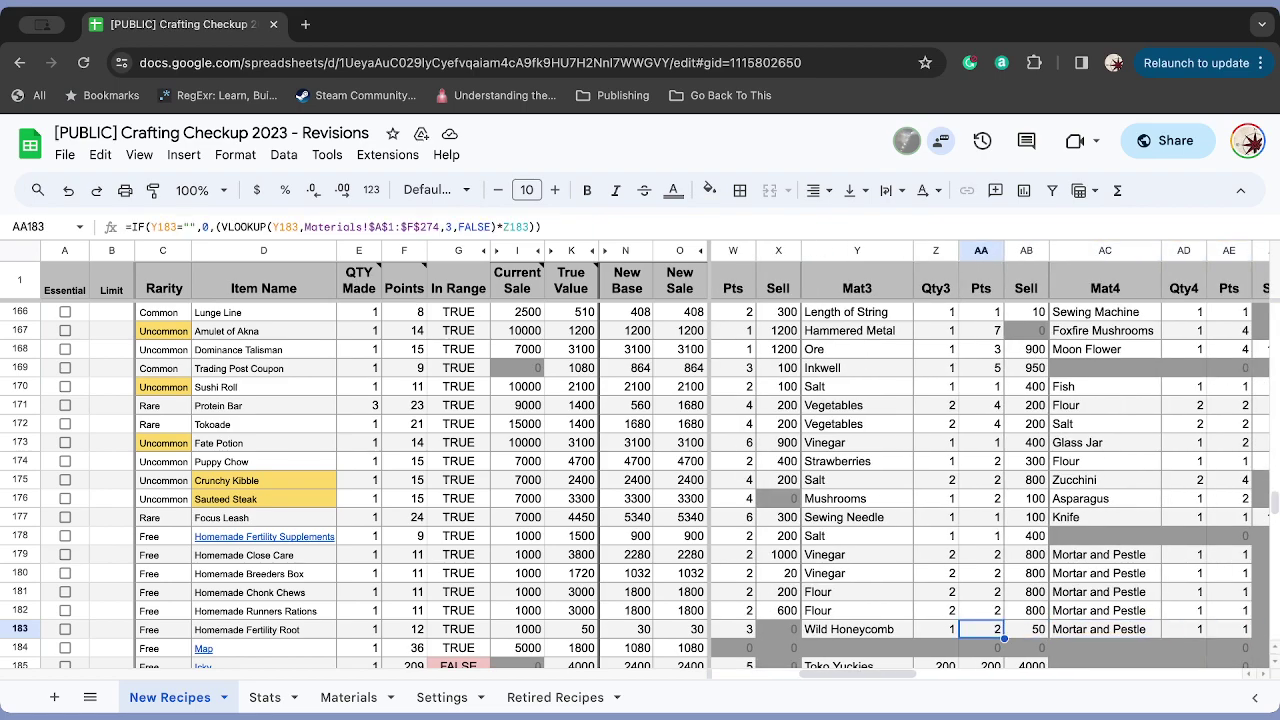
key("Left")
key("Left")
key("Left")
key("Left")
key("Left")
key("Left")
key("Left")
key("Left")
key("Left")
key("Left")
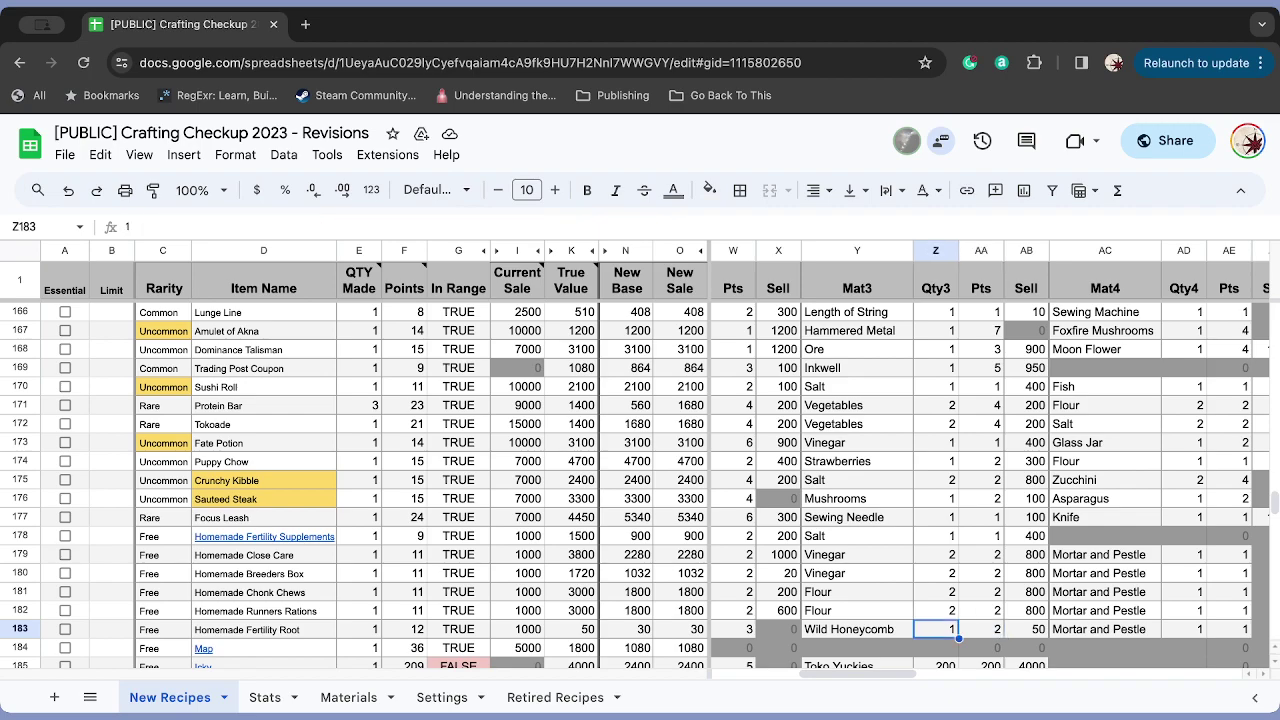
- Look over Daffodil and Wild Honeycomb again as the second and third materials of Homemade Fertility Root
key("Right")
key("Right")
key("Right")
key("Right")
key("Right")
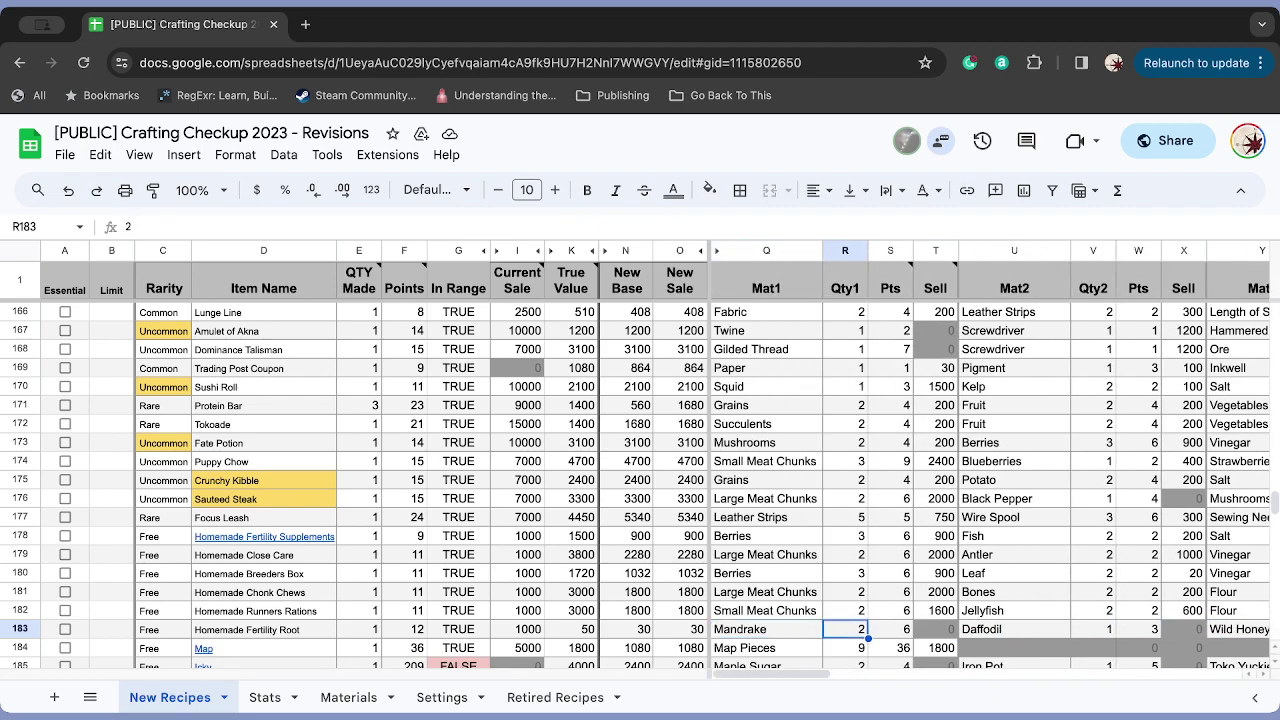
key("Right")
key("Right")
key("Right")
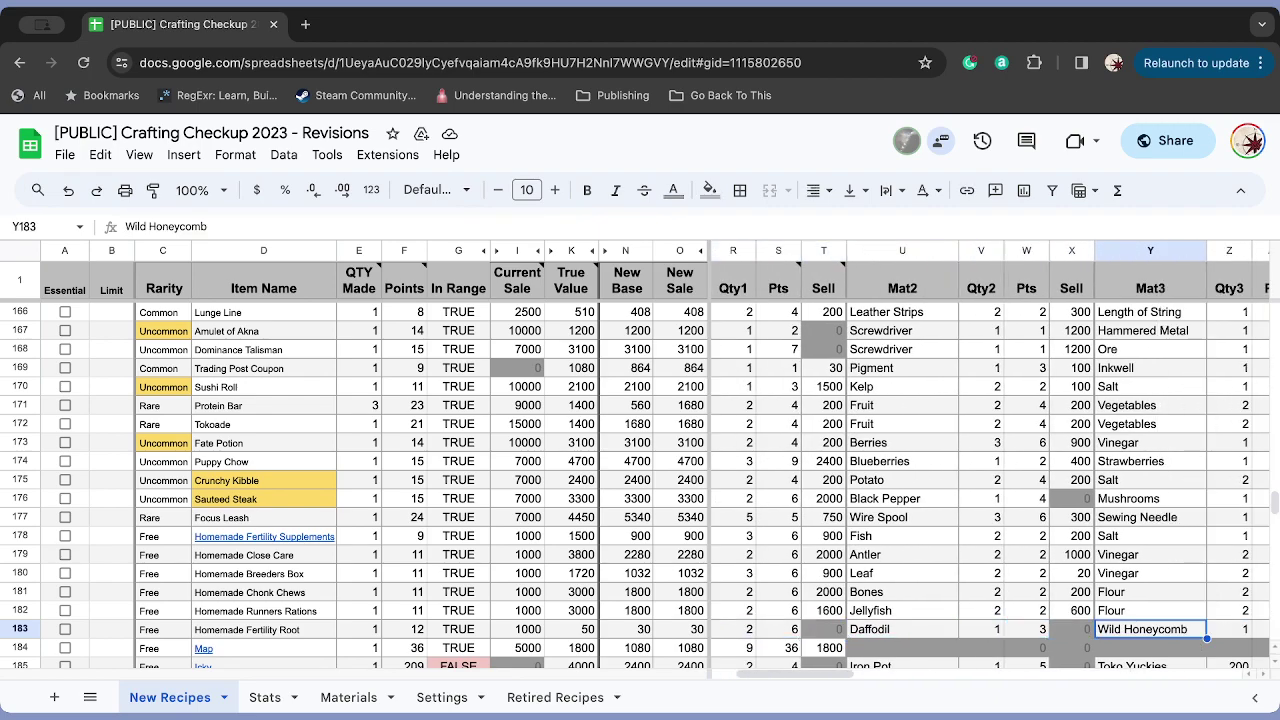
key("Right")
- Review the Homemade Fertility Root row back from Wild Honeycomb past its sale values to the Limit column
key("Left")
key("Left")
key("Left")
key("Left")
key("Left")
key("Left")
key("Left")
key("Left")
key("Left")
key("Left")
key("Left")
key("Left")
key("Left")
key("Left")
key("Left")
key("Left")
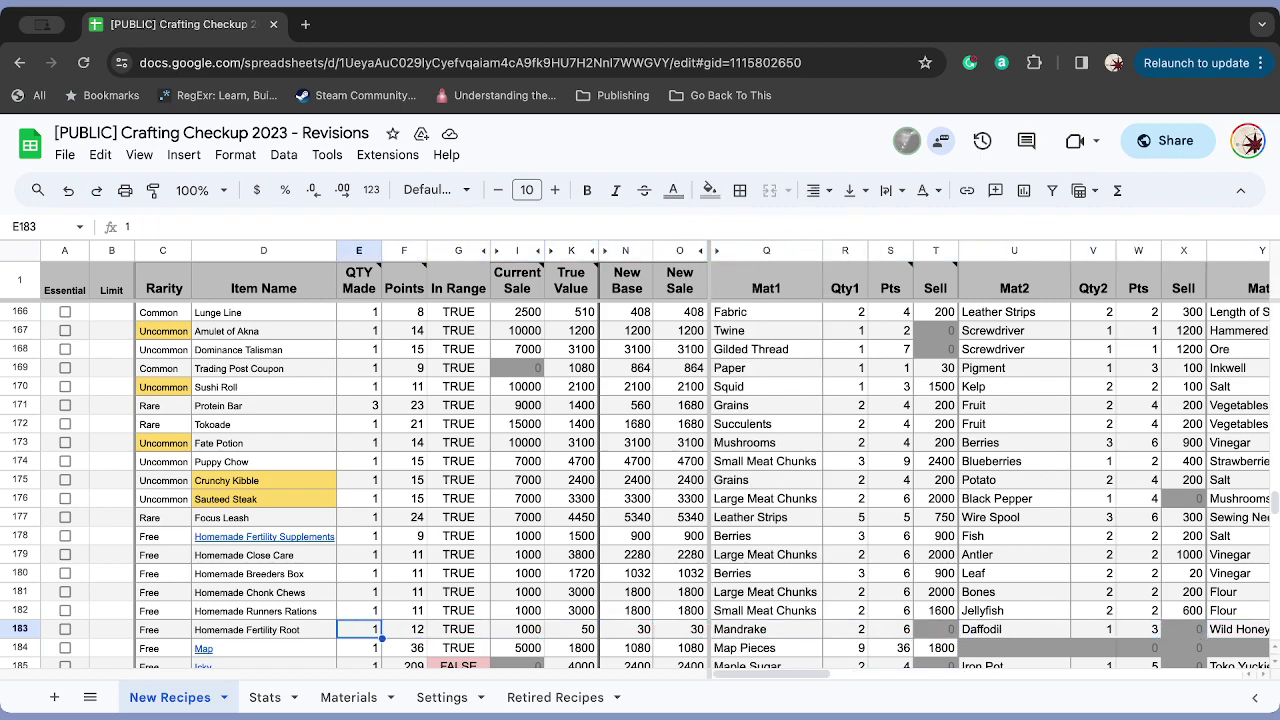
key("Left")
key("Left")
key("Left")
- Examine the Map recipe in row 184, from its true value in K184 to the Map Pieces quantity in R184
key("Down")
key("Down")
key("Down")
key("Up")
key("Up")
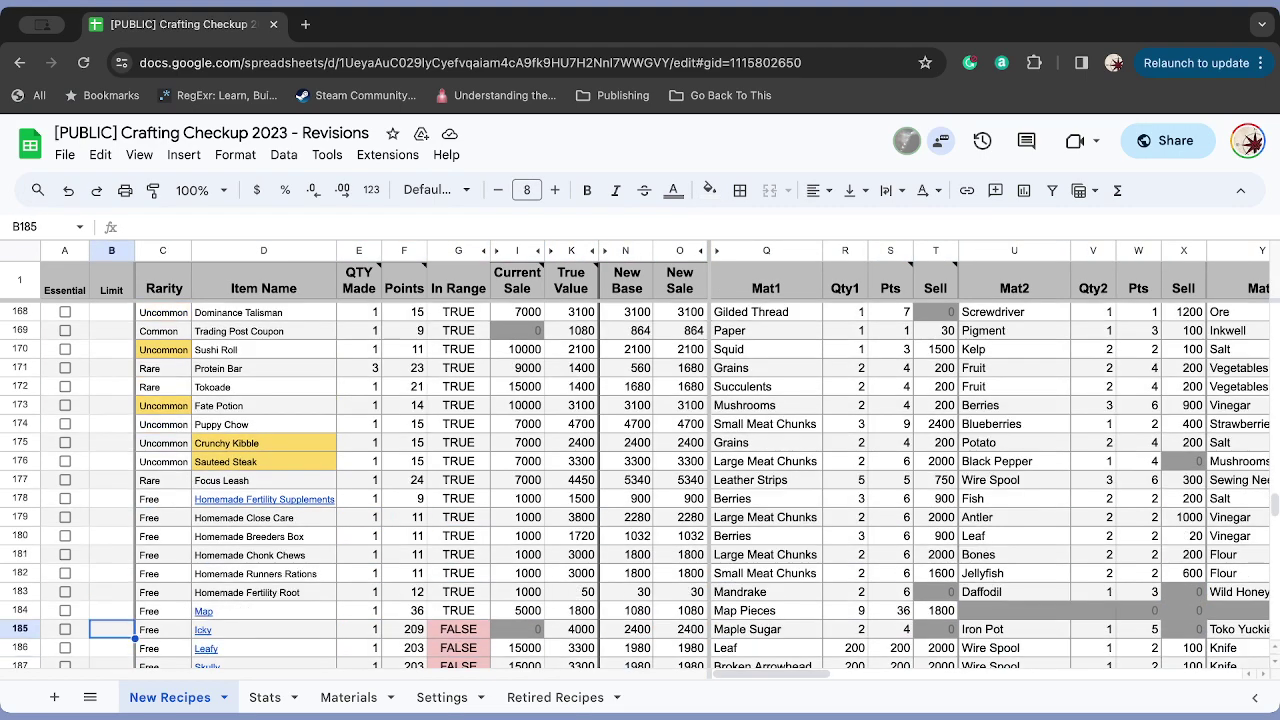
key("Right")
key("Right")
key("Right")
key("Right")
key("Right")
key("Right")
key("Right")
key("Right")
key("Right")
key("Right")
key("Right")
key("Right")
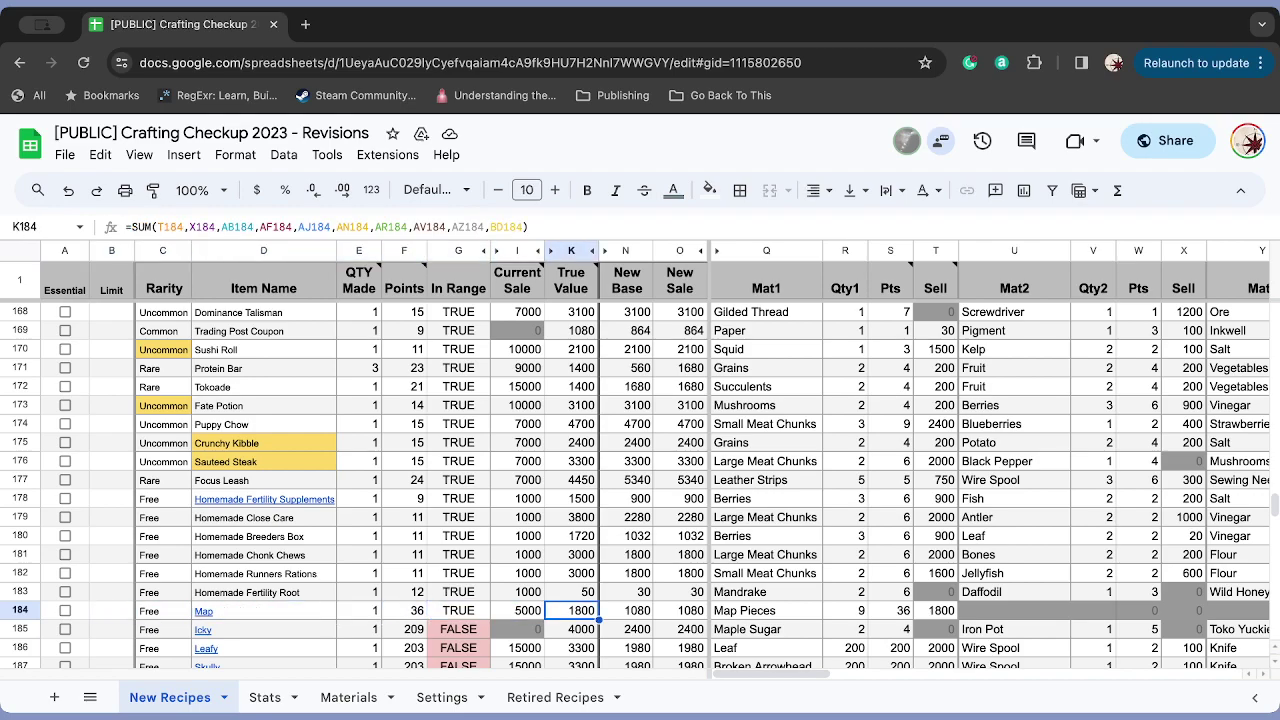
key("Left")
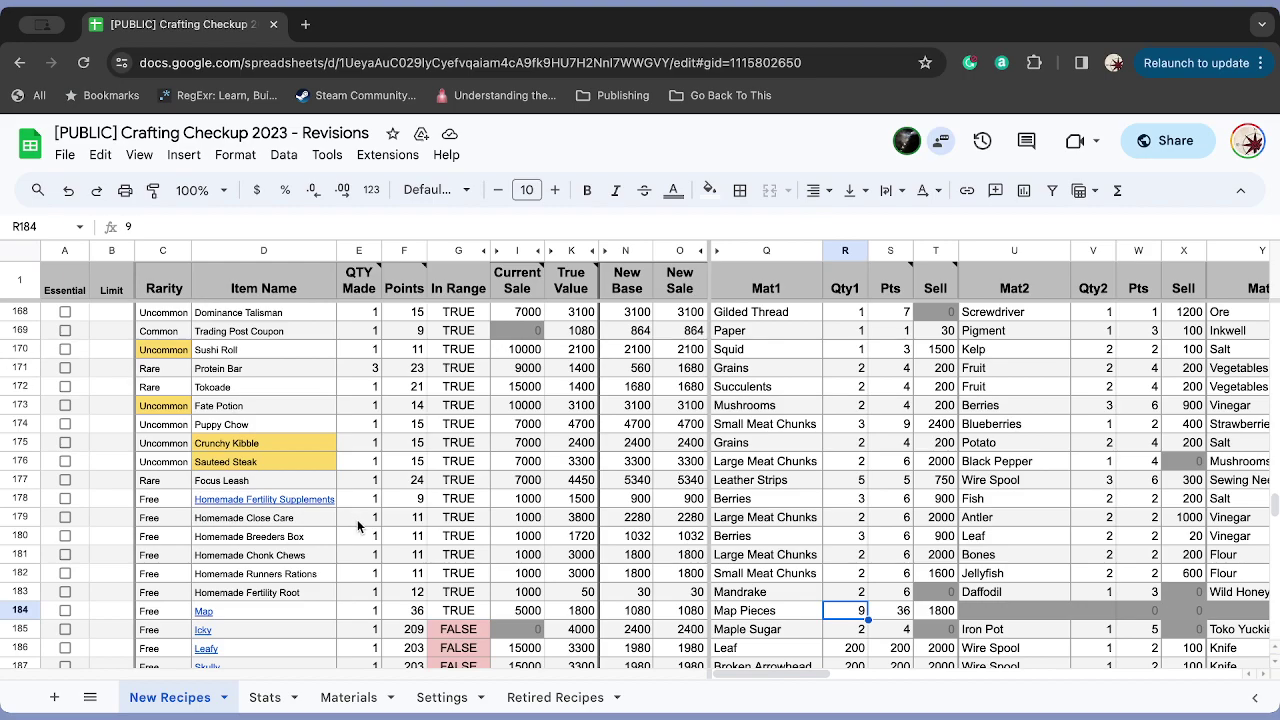
- Skim the remaining recipes down to Uncommon Recipe in row 291 and back up to the pigment recipes
scroll(330, 509, "down", 12)
scroll(325, 505, "down", 8)
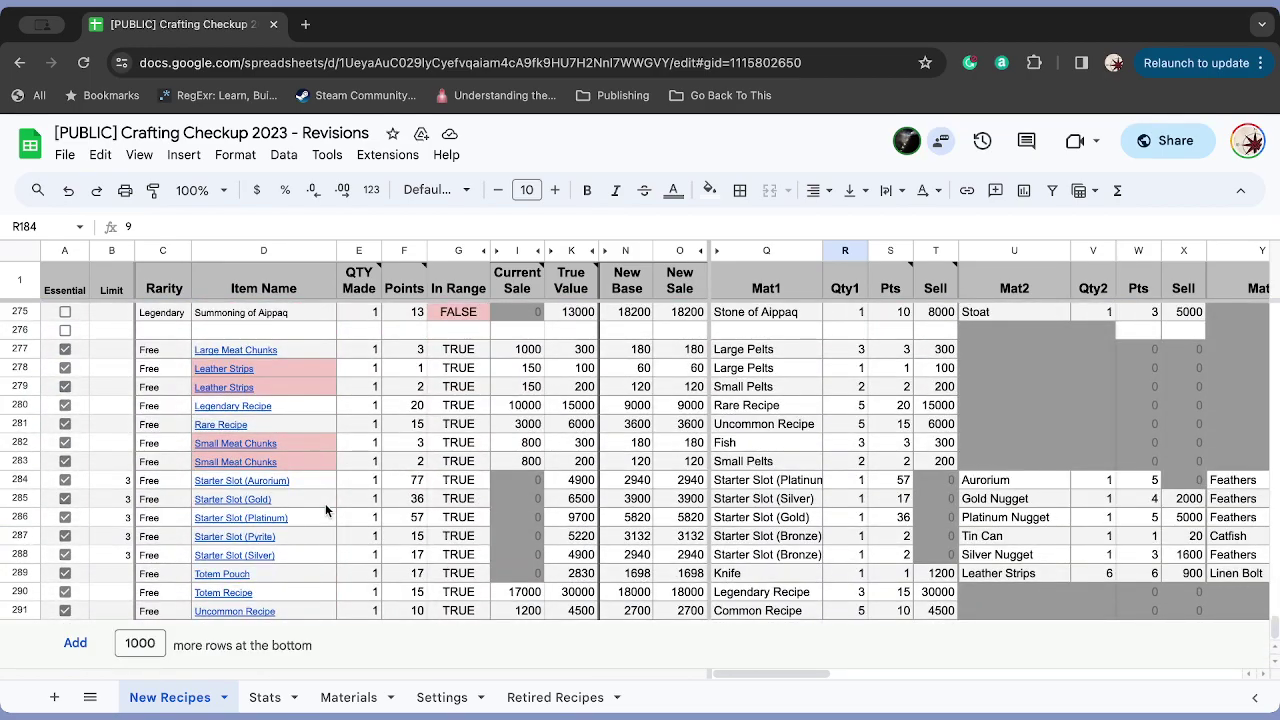
scroll(325, 510, "up", 12)
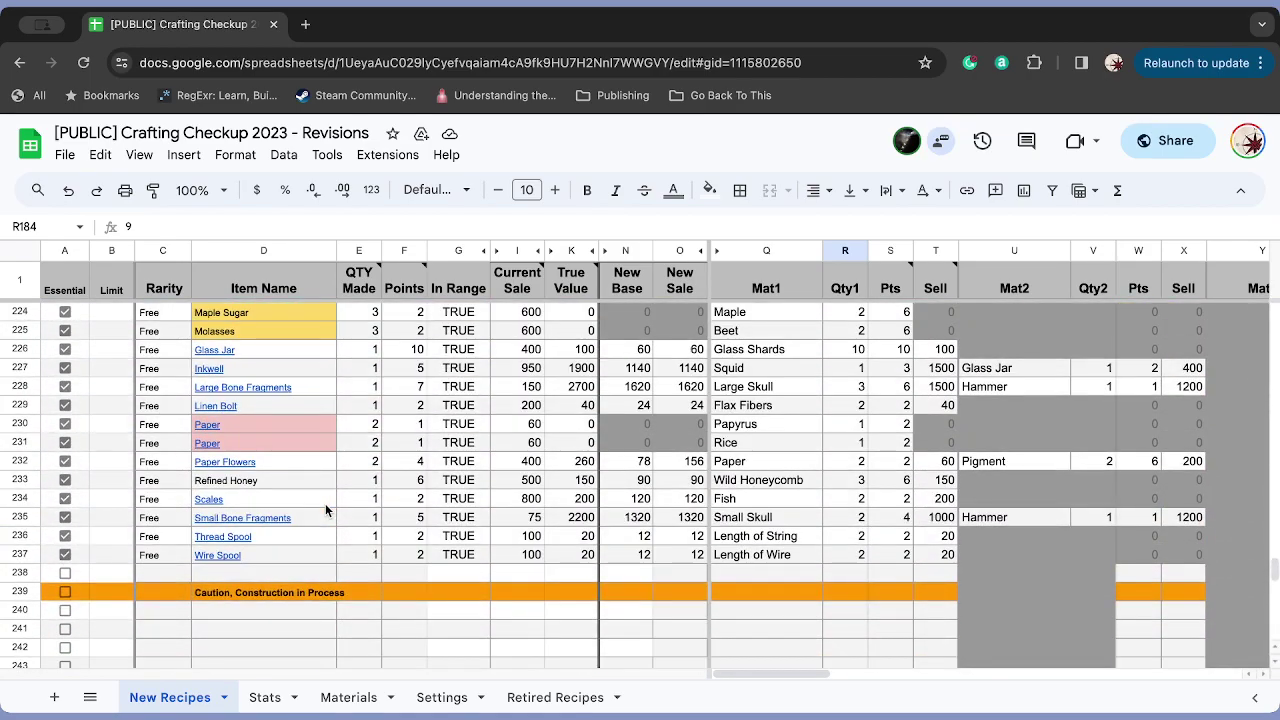
scroll(325, 510, "up", 5)
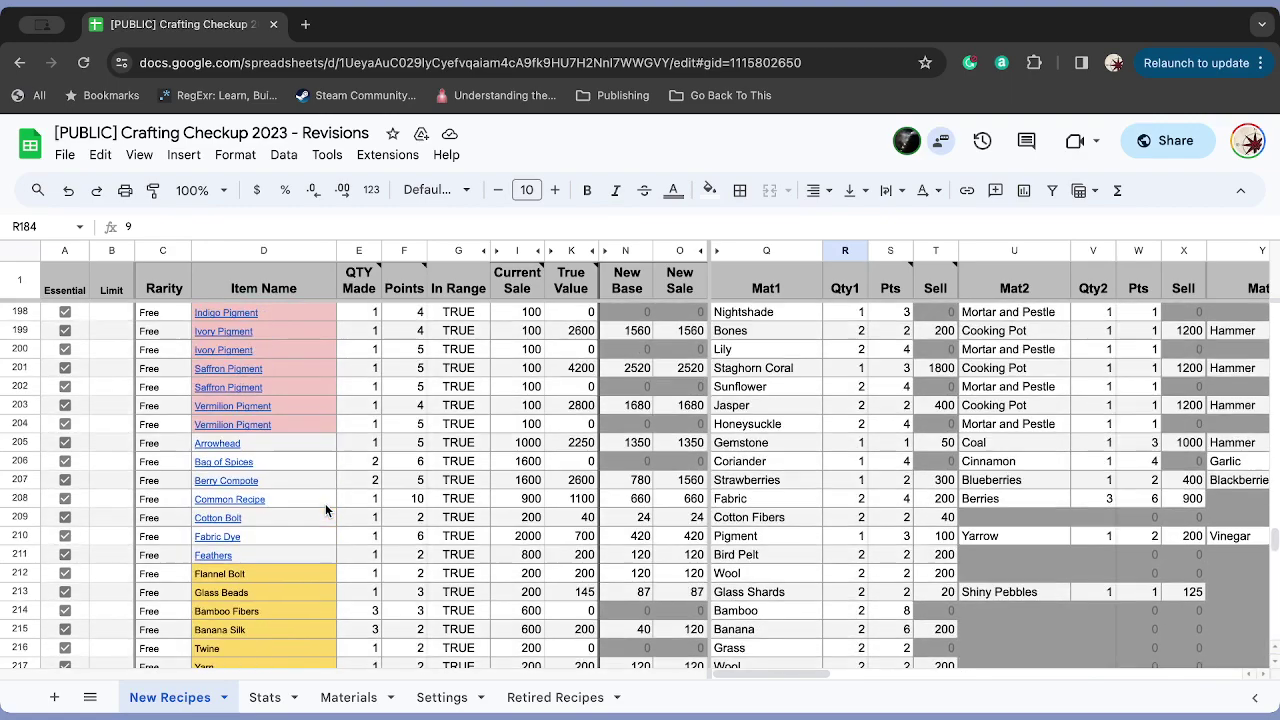
scroll(325, 503, "up", 2)
scroll(325, 503, "down", 1)
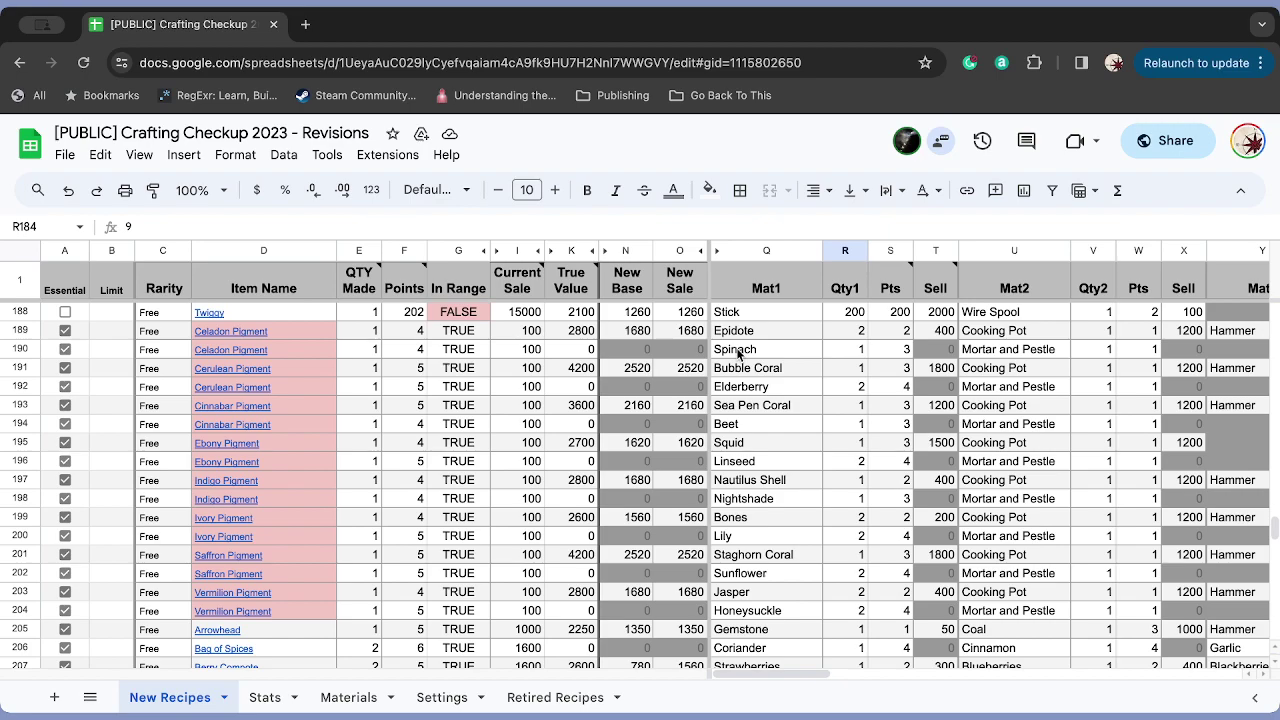
- Look over the first materials in column Q from Map Pieces past Broken Arrowhead in Q187 toward the pigment recipes
key("Left")
key("Up")
key("Down")
key("Down")
key("Down")
key("Down")
key("Down")
key("Down")
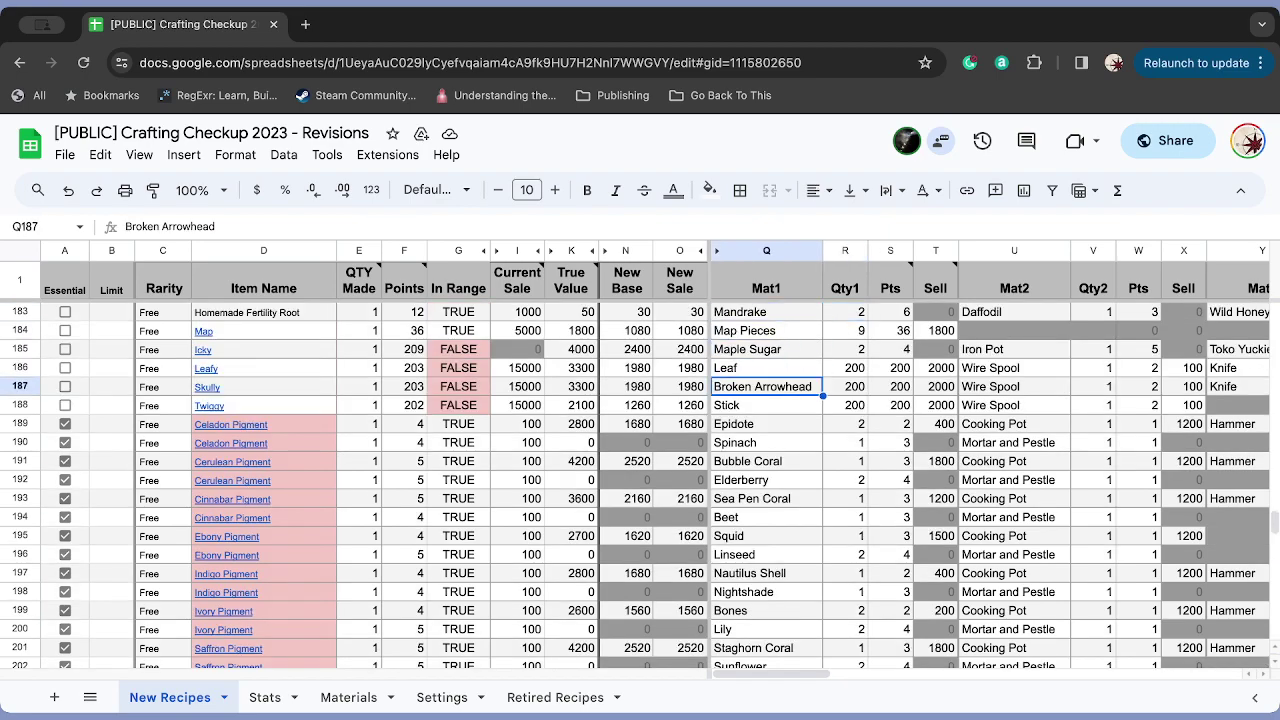
key("Down")
- Compare the current, true and new sale values of the Celadon and Cerulean Pigment recipes, ending on New Base in N190
key("Left")
key("Left")
key("Left")
key("Down")
key("Down")
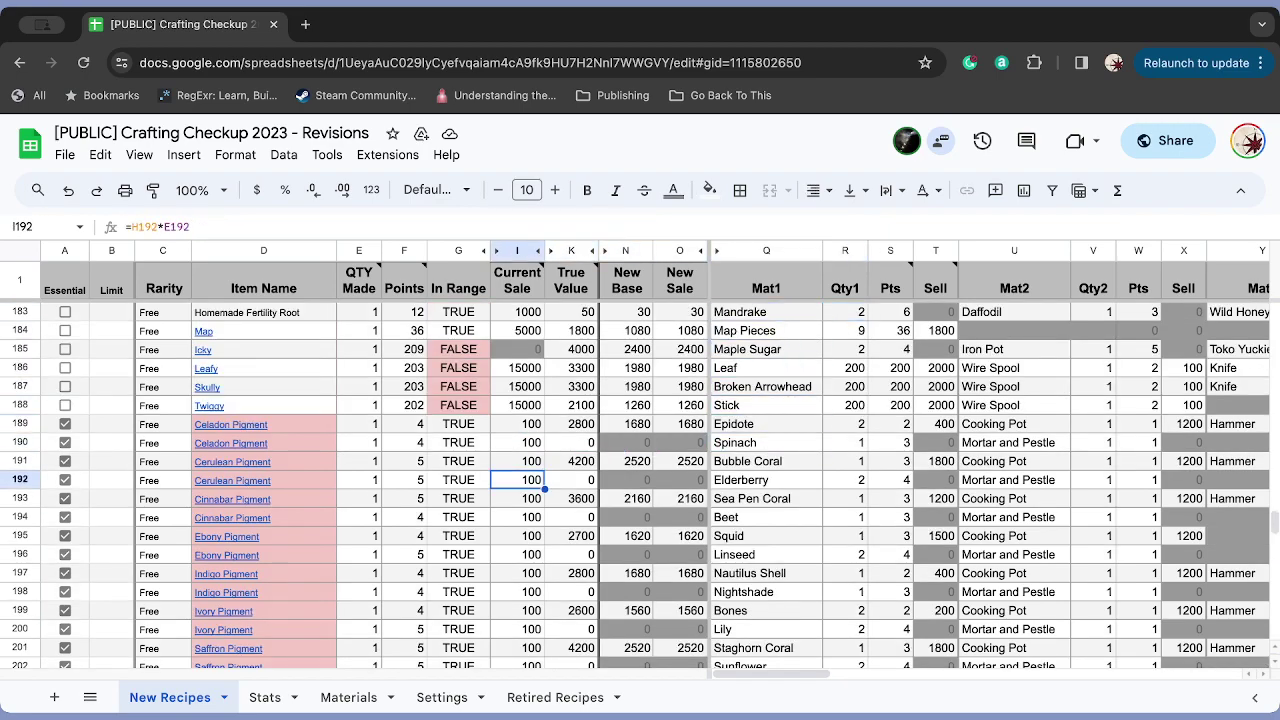
key("Right")
key("Up")
key("Right")
key("Right")
key("Up")
key("Left")
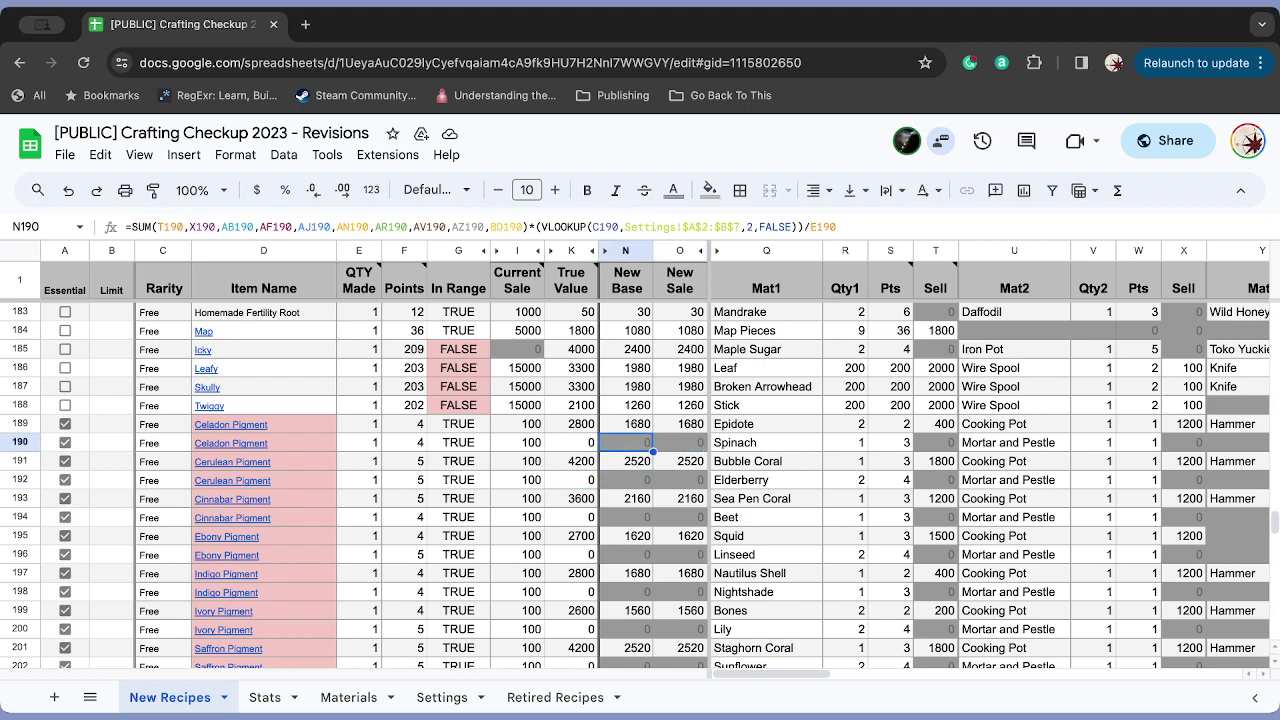
- Look over the first materials of the pigment recipes in column Q, from Bubble Coral in row 191 to Staghorn Coral in Q201
key("Down")
key("Right")
key("Right")
key("Right")
key("Down")
key("Left")
key("Down")
key("Down")
key("Down")
key("Down")
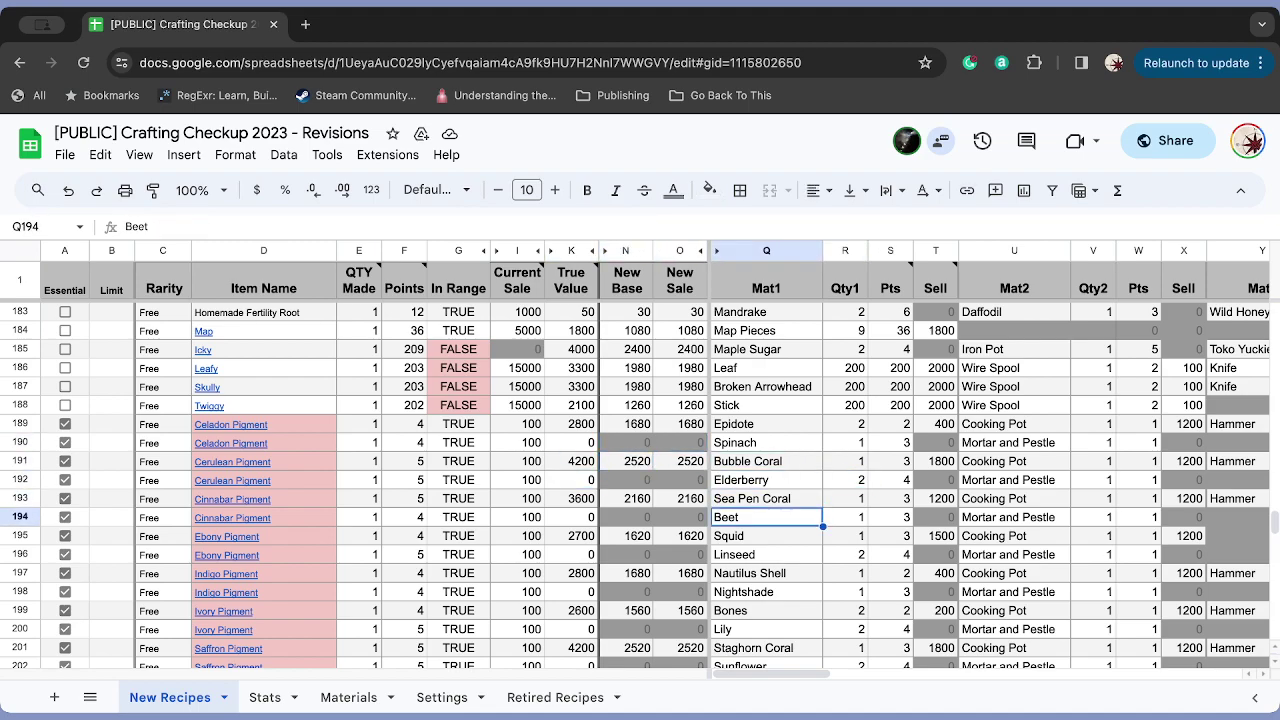
key("Down")
key("Down")
key("Down")
key("Down")
key("Down")
key("Down")
key("Down")
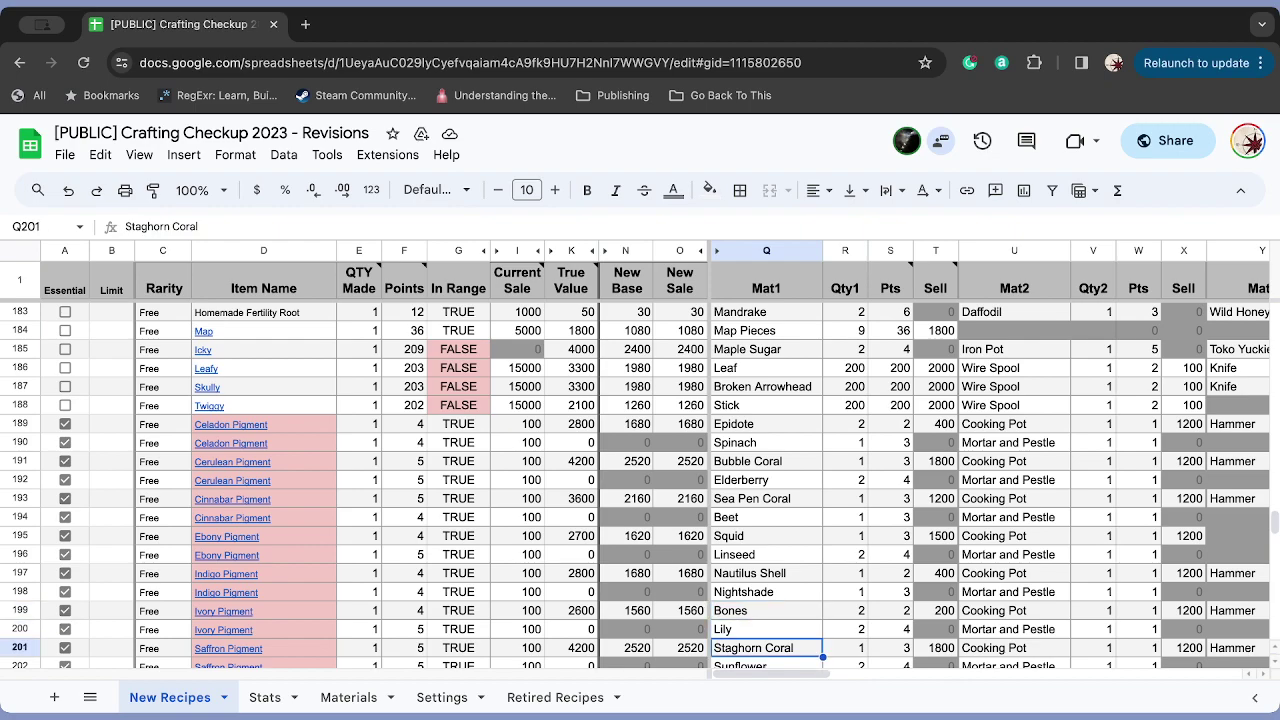
- Check the first materials of the Saffron and Vermilion Pigment recipes, ending on the New Sale value in O204
key("Down")
key("Down")
key("Down")
key("Up")
key("Up")
key("Left")
key("Left")
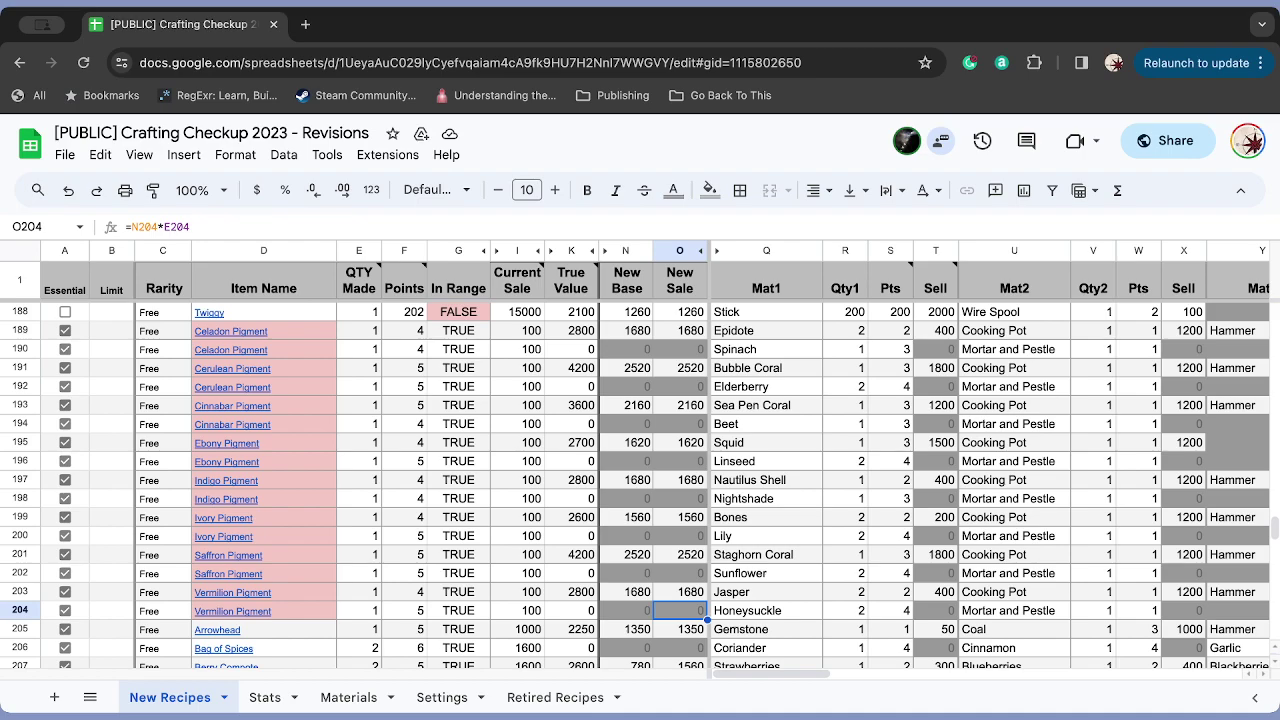
- View the Retired Recipes sheet and the rarity figures on the Stats sheet, returning to New Recipes
left_click(528, 697)
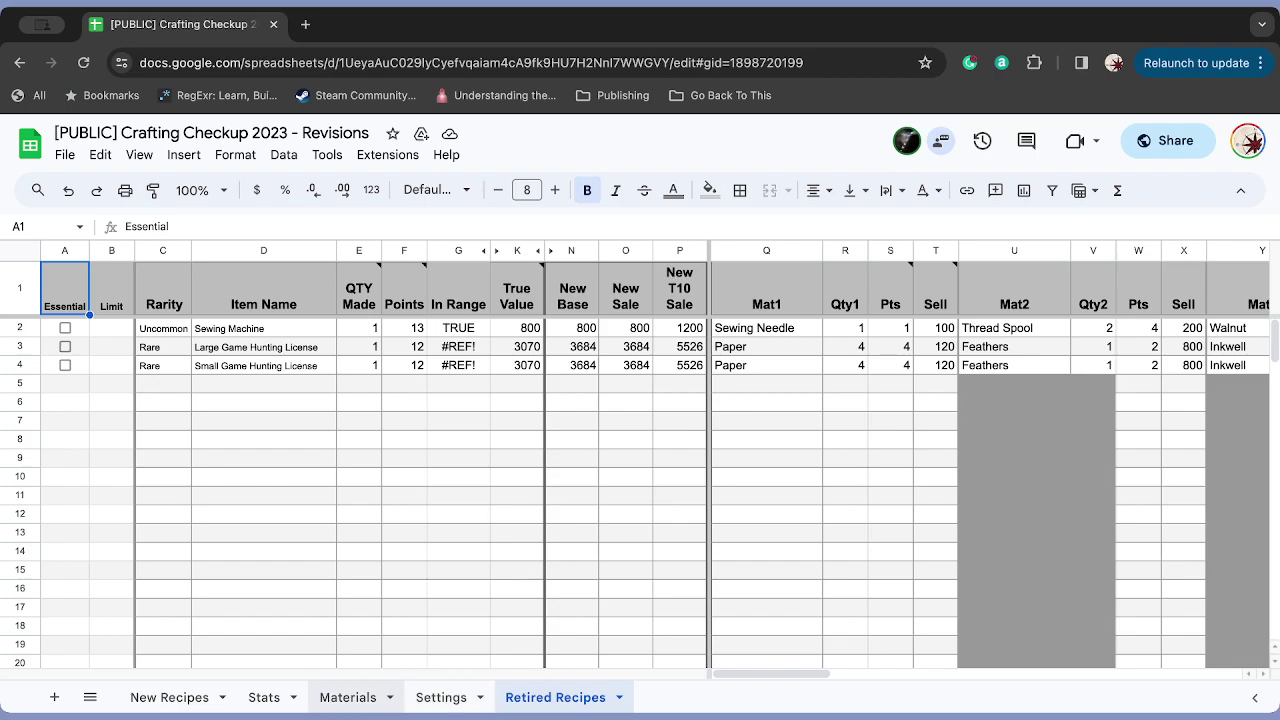
left_click(171, 697)
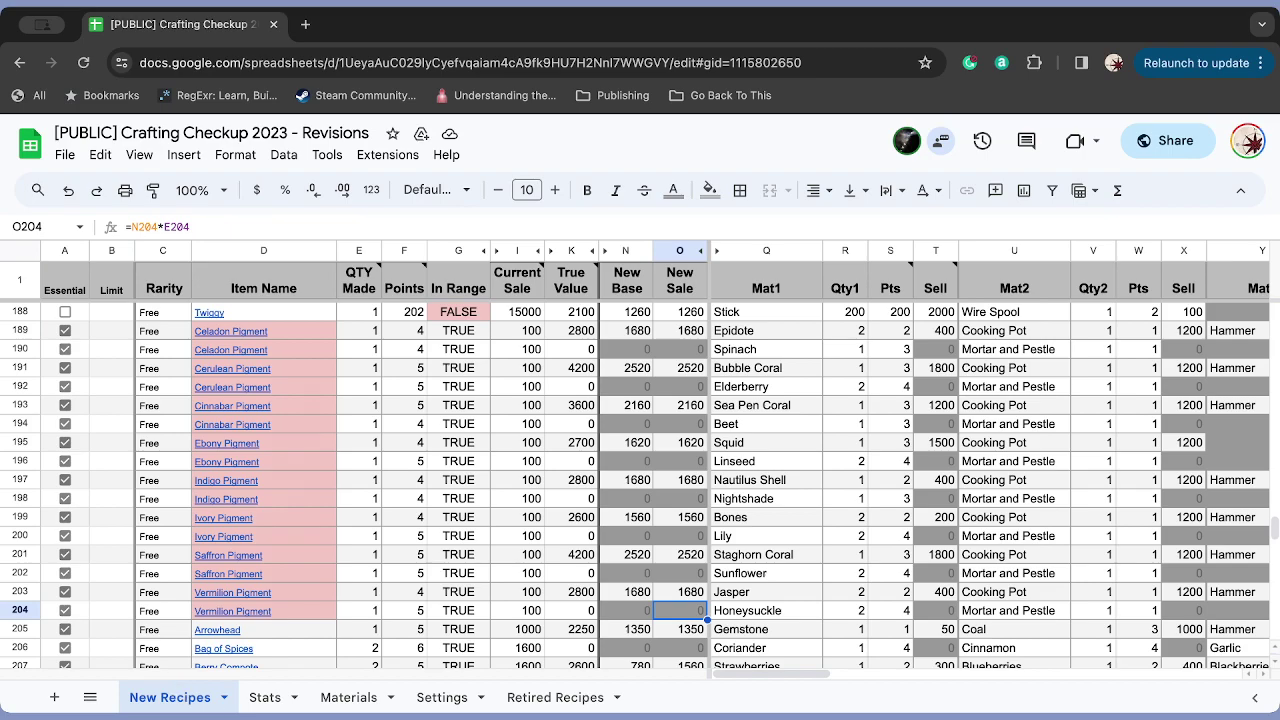
left_click(268, 700)
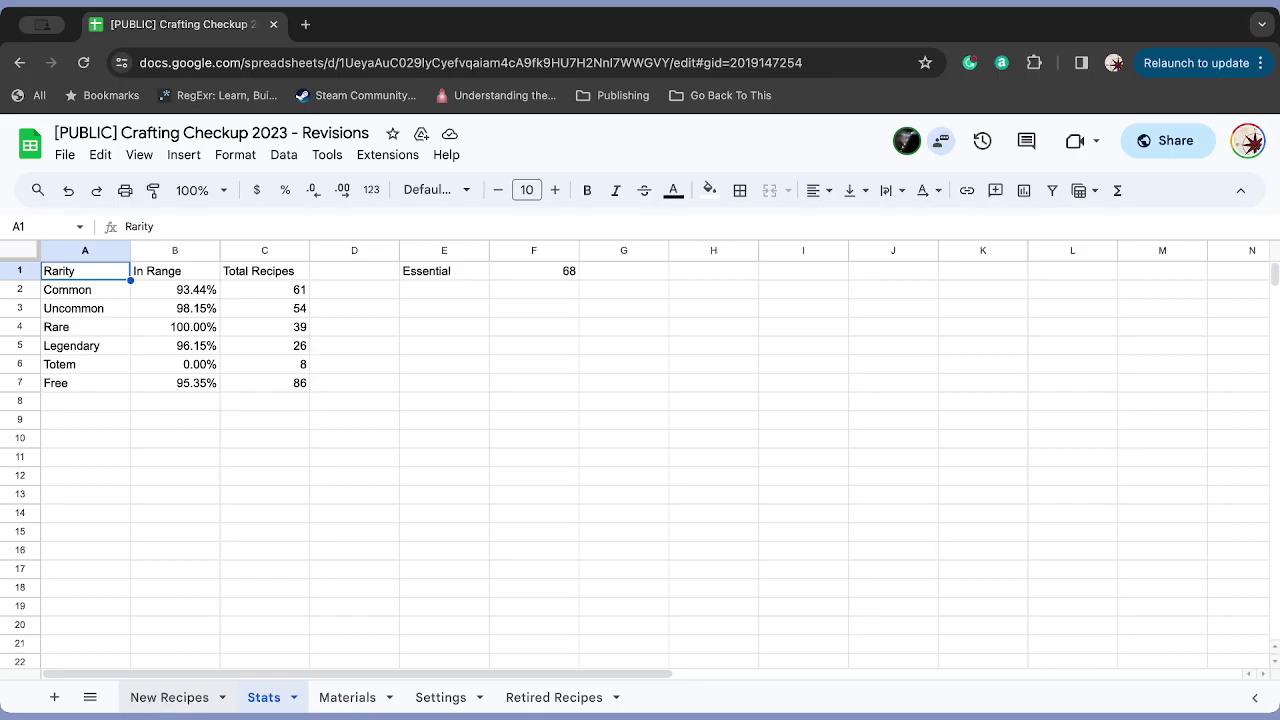
left_click(150, 706)
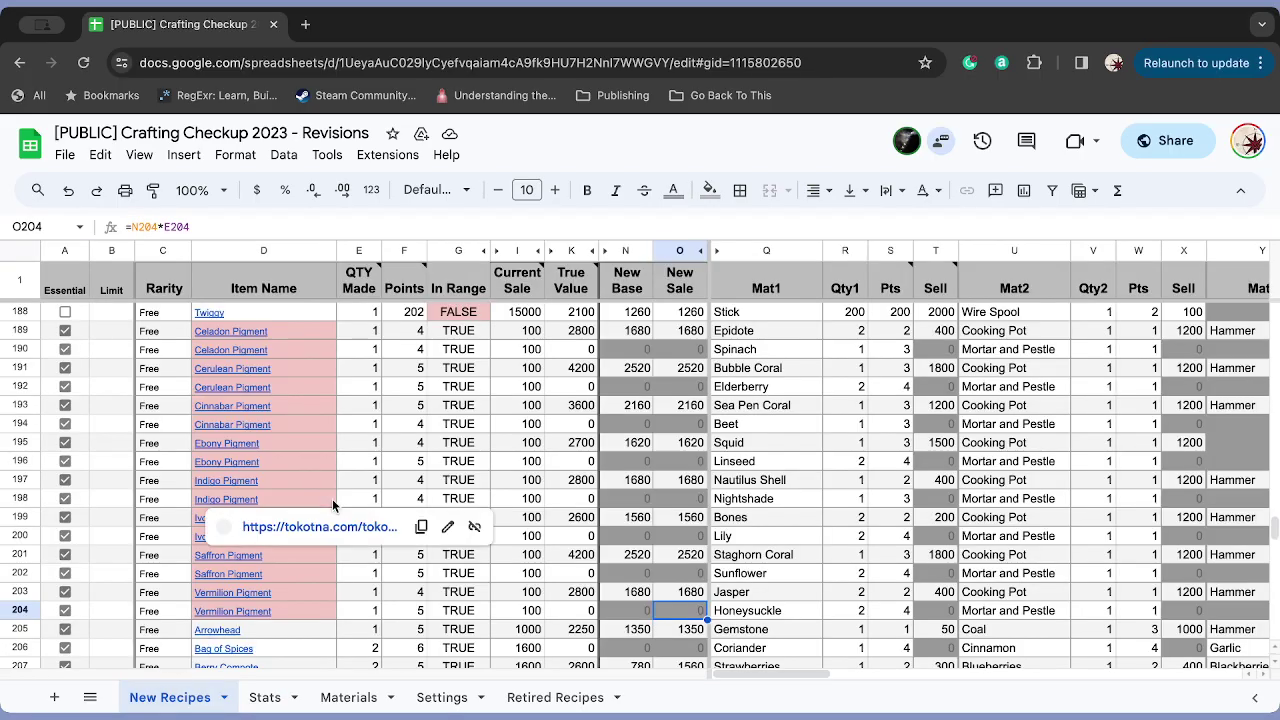
- Unhide the ROI and T10 ROI columns between True Value and New Base in the New Recipes sheet
scroll(332, 499, "up", 15)
scroll(332, 499, "up", 15)
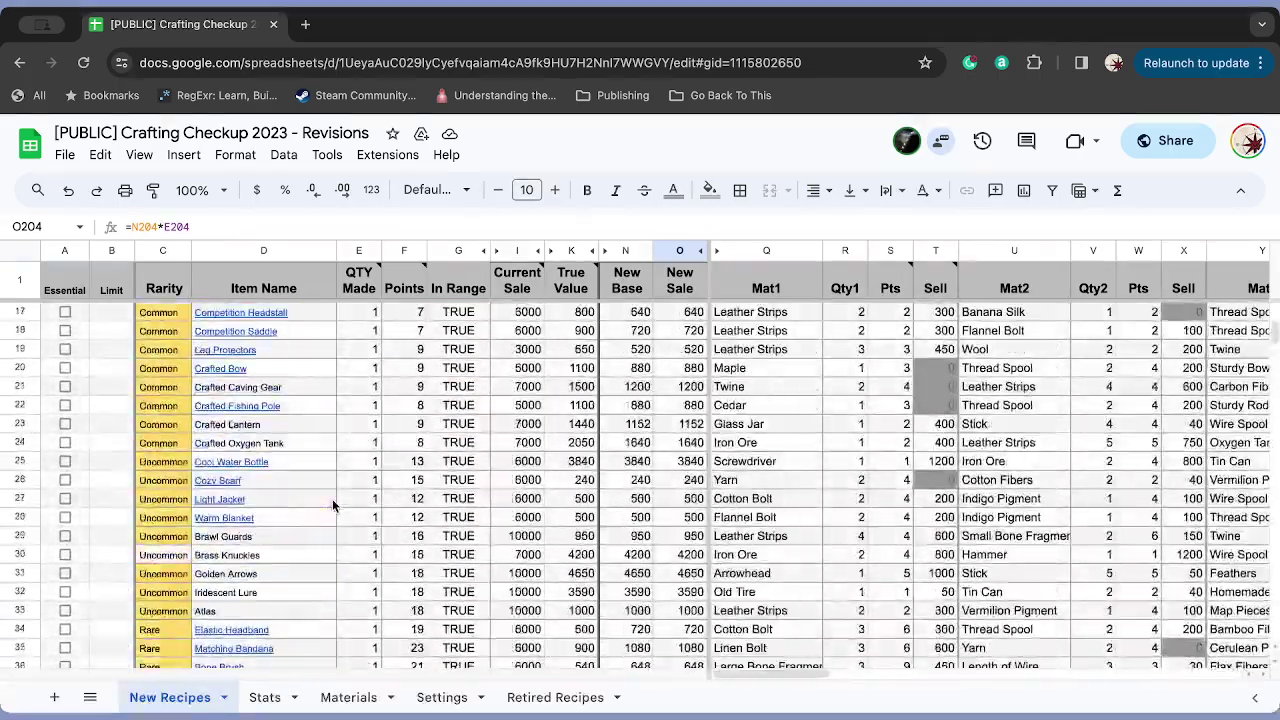
scroll(460, 410, "right", 2)
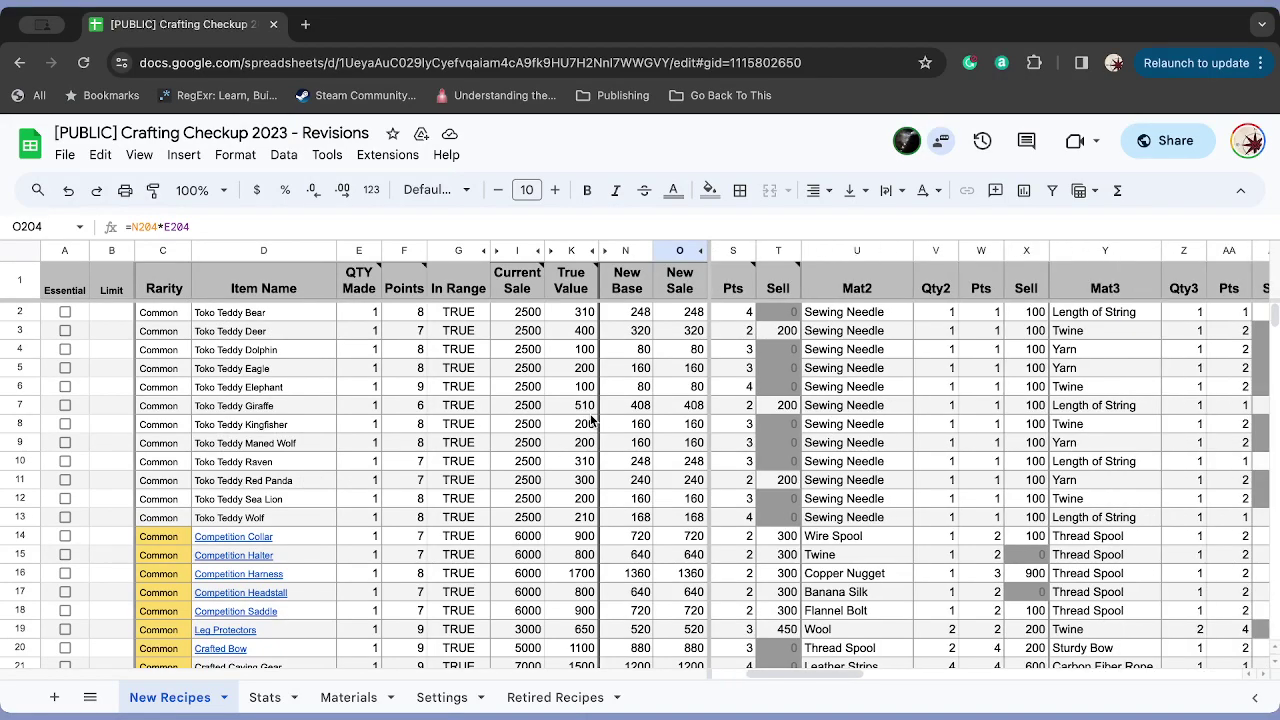
scroll(500, 380, "left", 2)
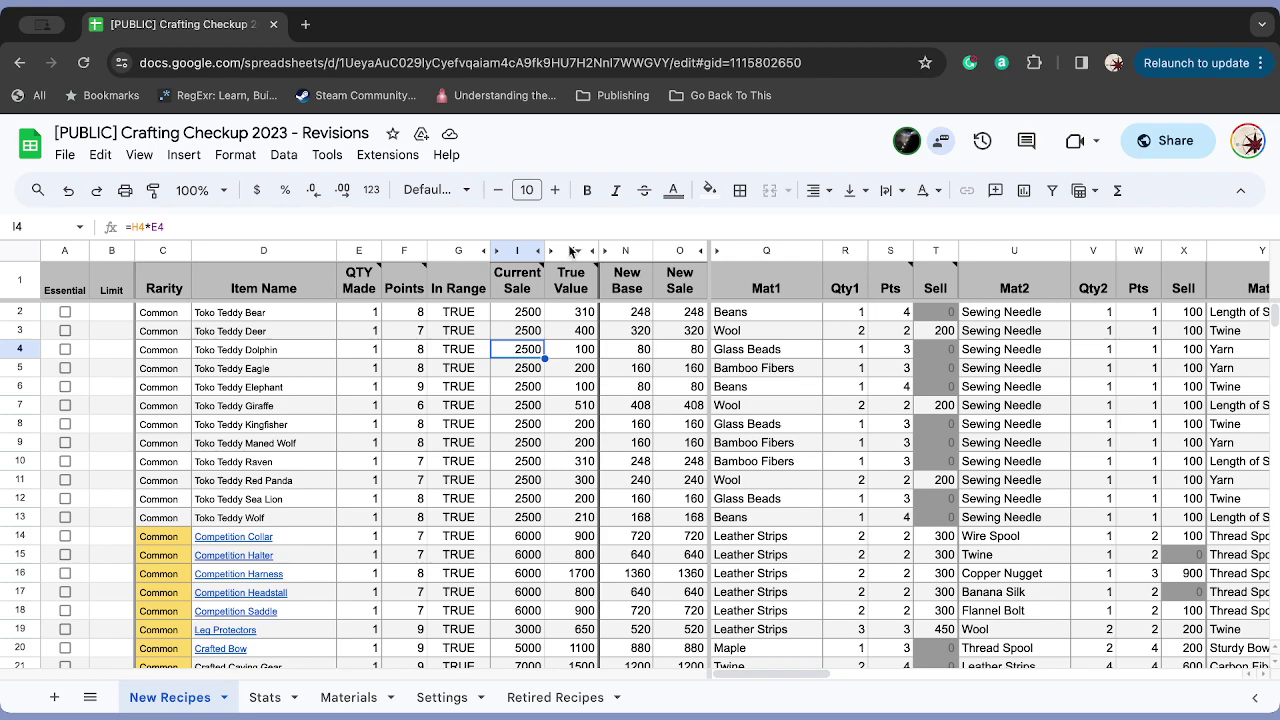
left_click(567, 248)
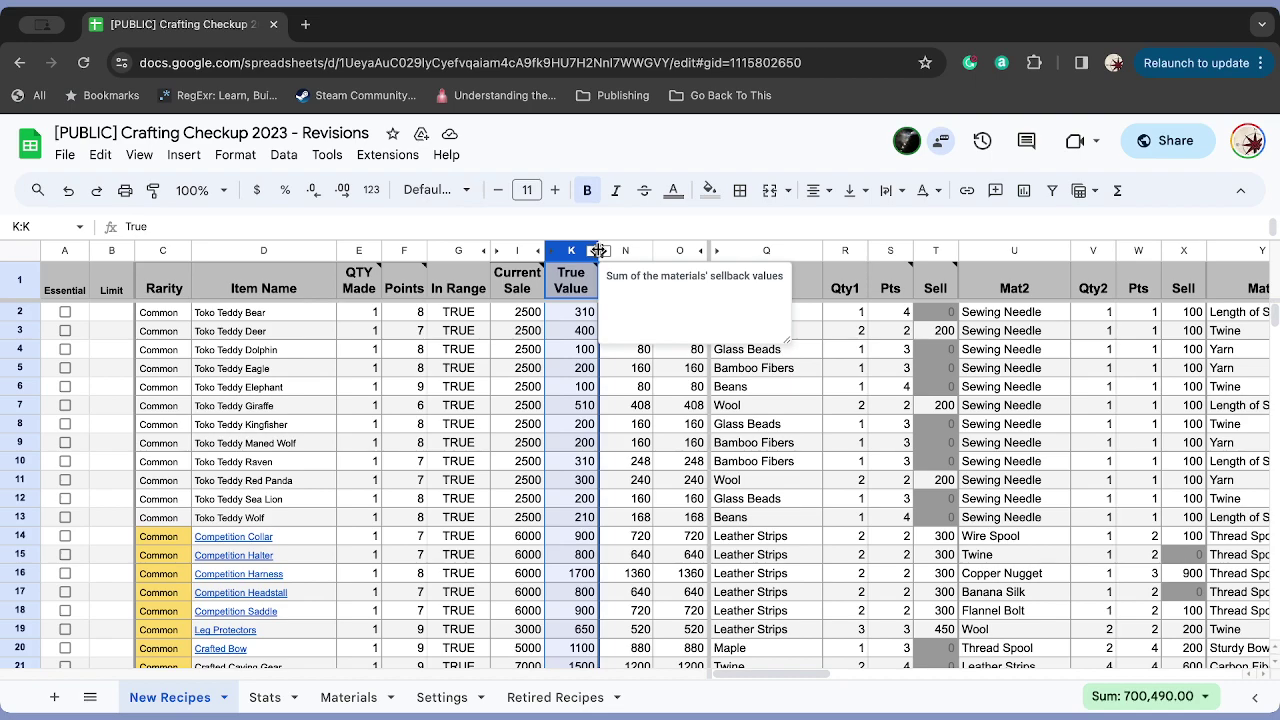
left_click(594, 252)
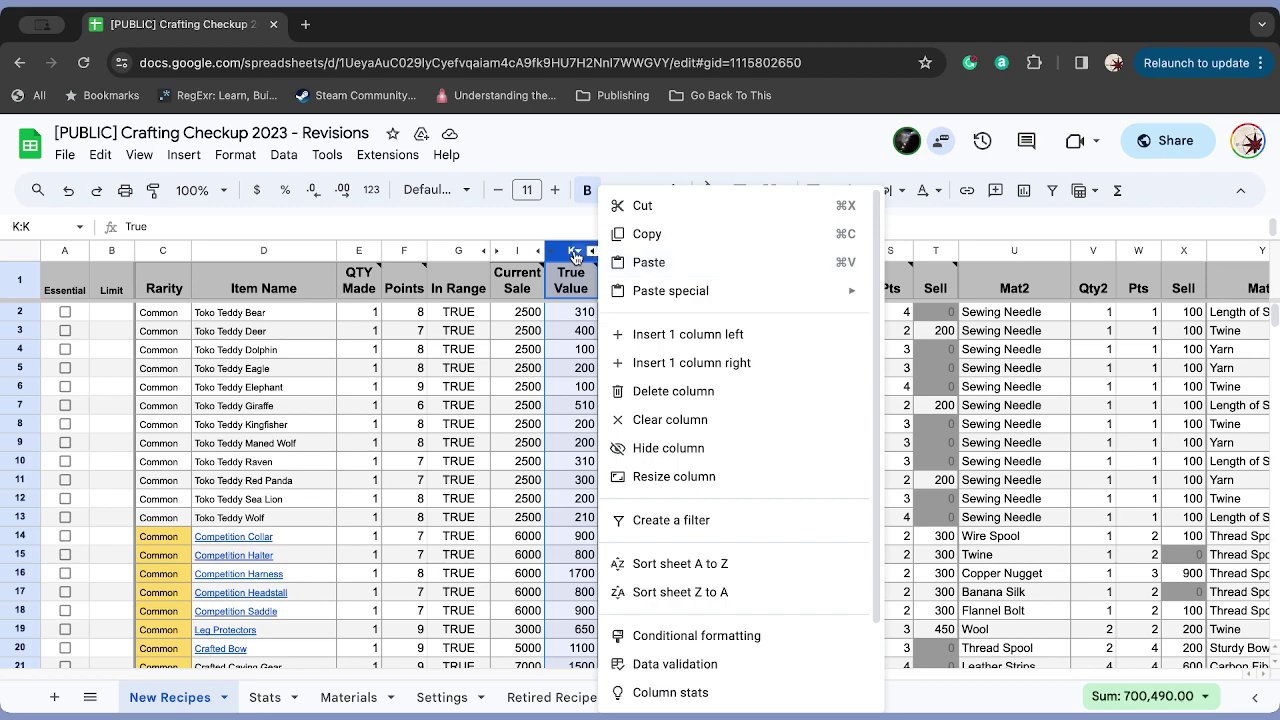
right_click(572, 256)
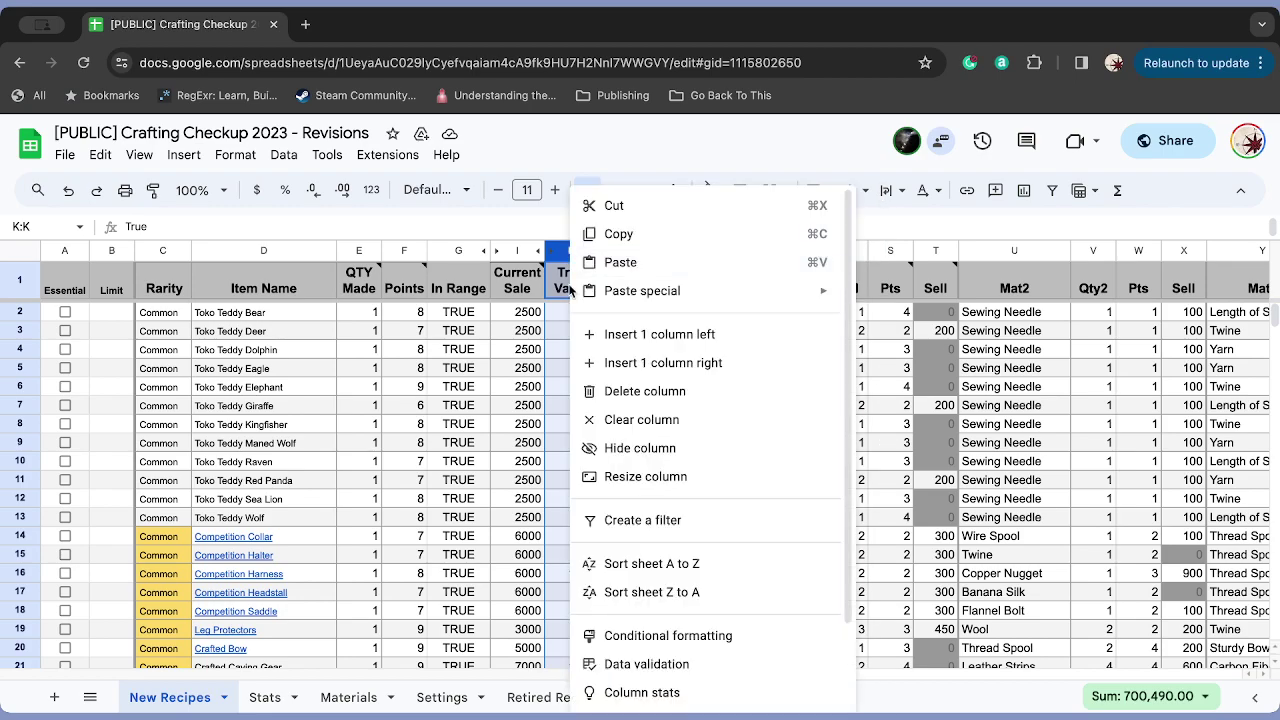
left_click(453, 226)
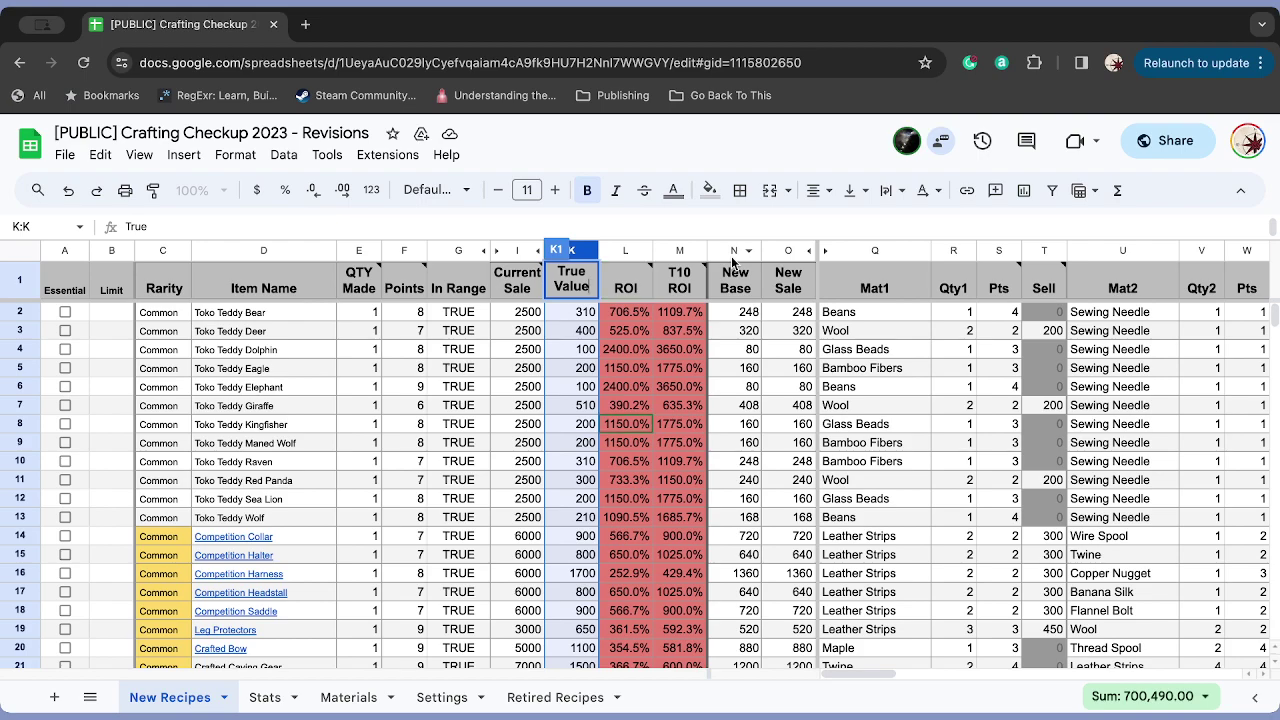
- Examine the New Base and New Sale columns for the first Toko Teddy recipes, ending on the formula in O2
left_click(731, 250)
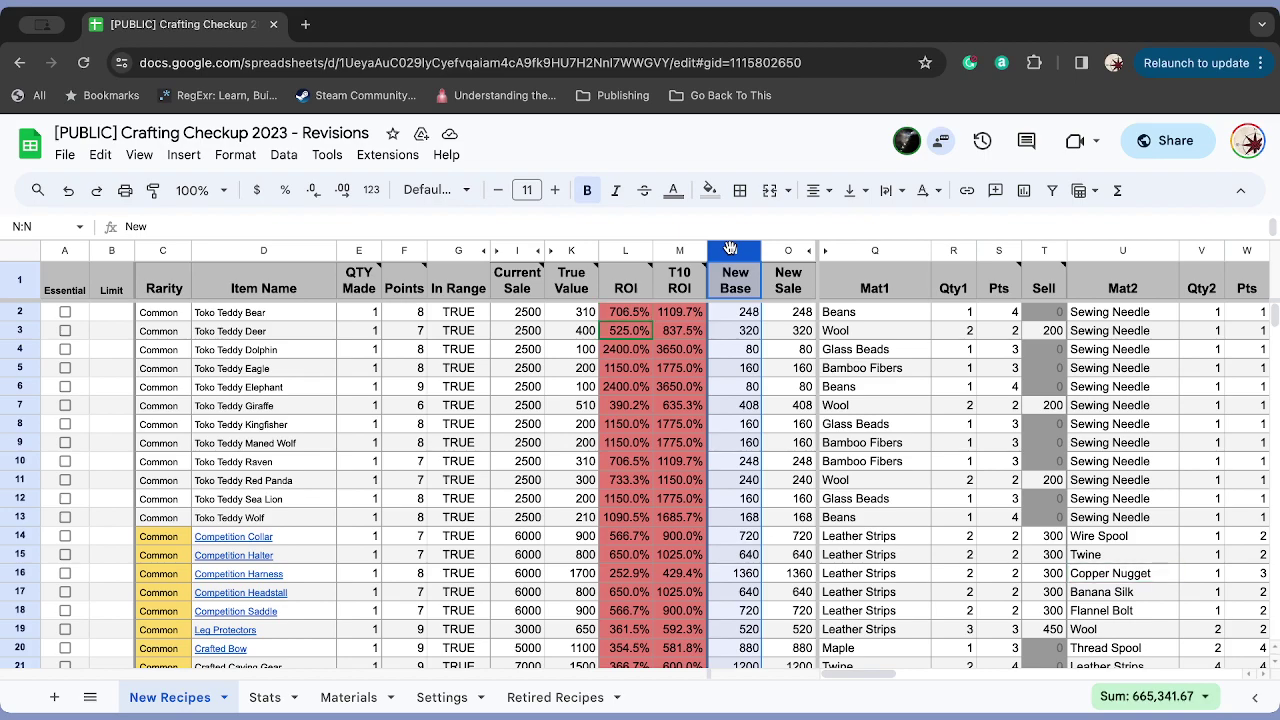
key("Down")
key("Down")
key("Up")
key("Up")
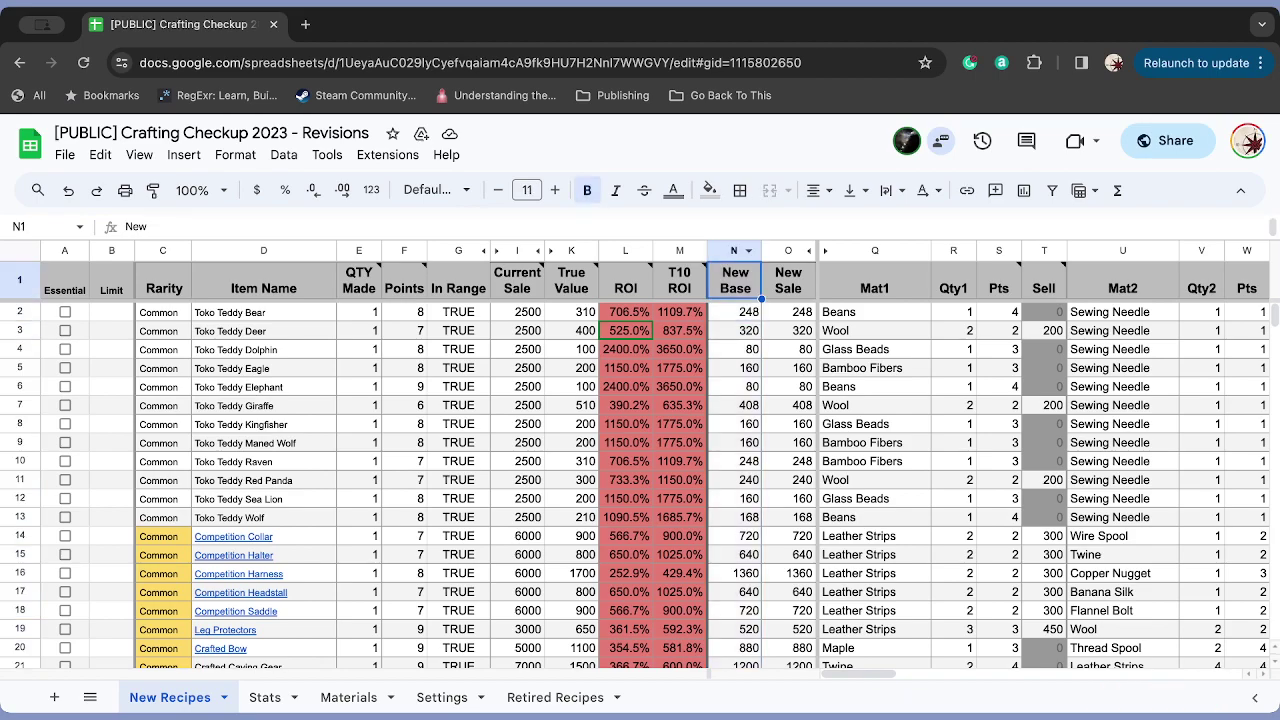
key("Down")
key("Down")
key("Right")
key("Up")
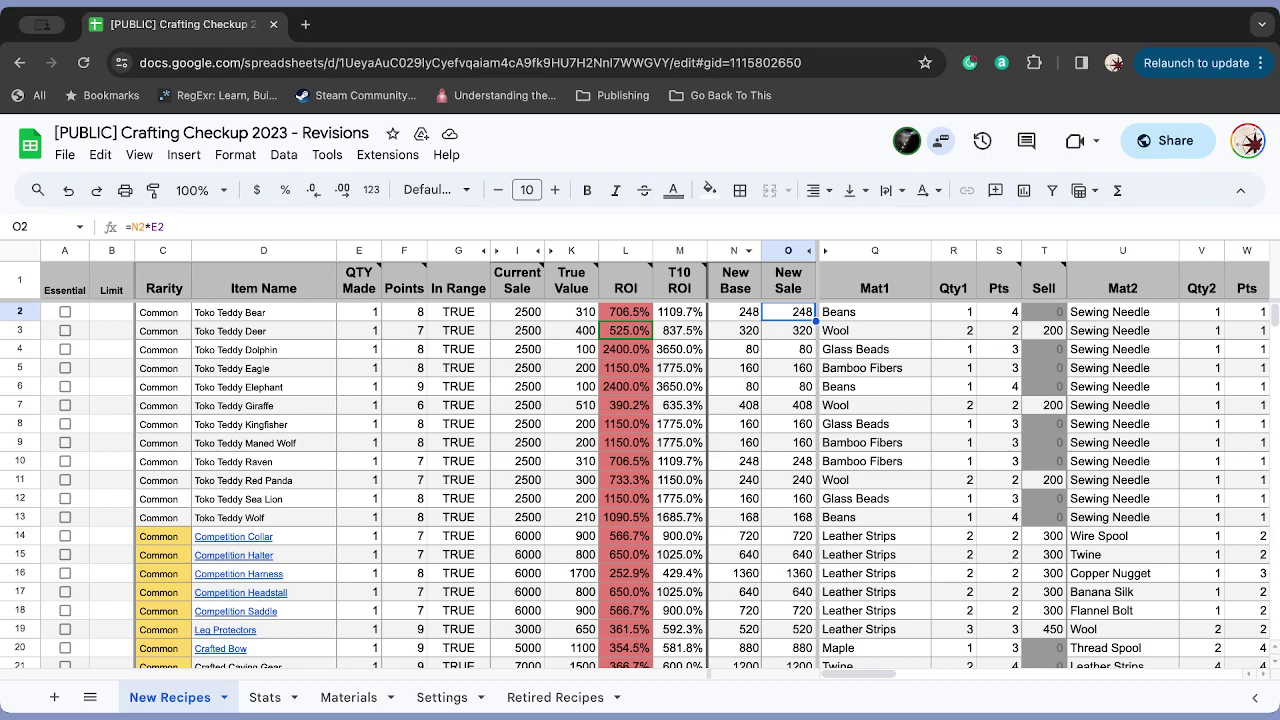
- Examine the Sellback Modifiers in A2:B7 of the Settings sheet, going through the rarities from Free to Legendary in B6
left_click(466, 698)
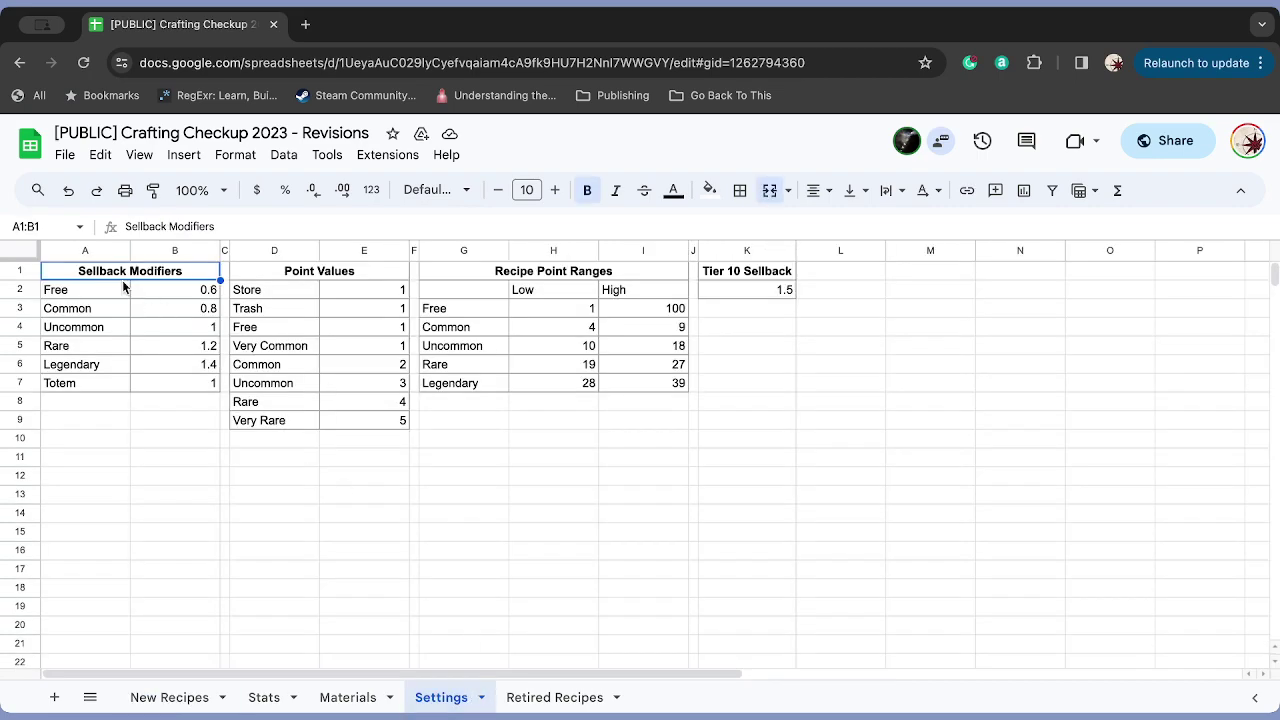
left_click_drag(88, 292, 198, 380)
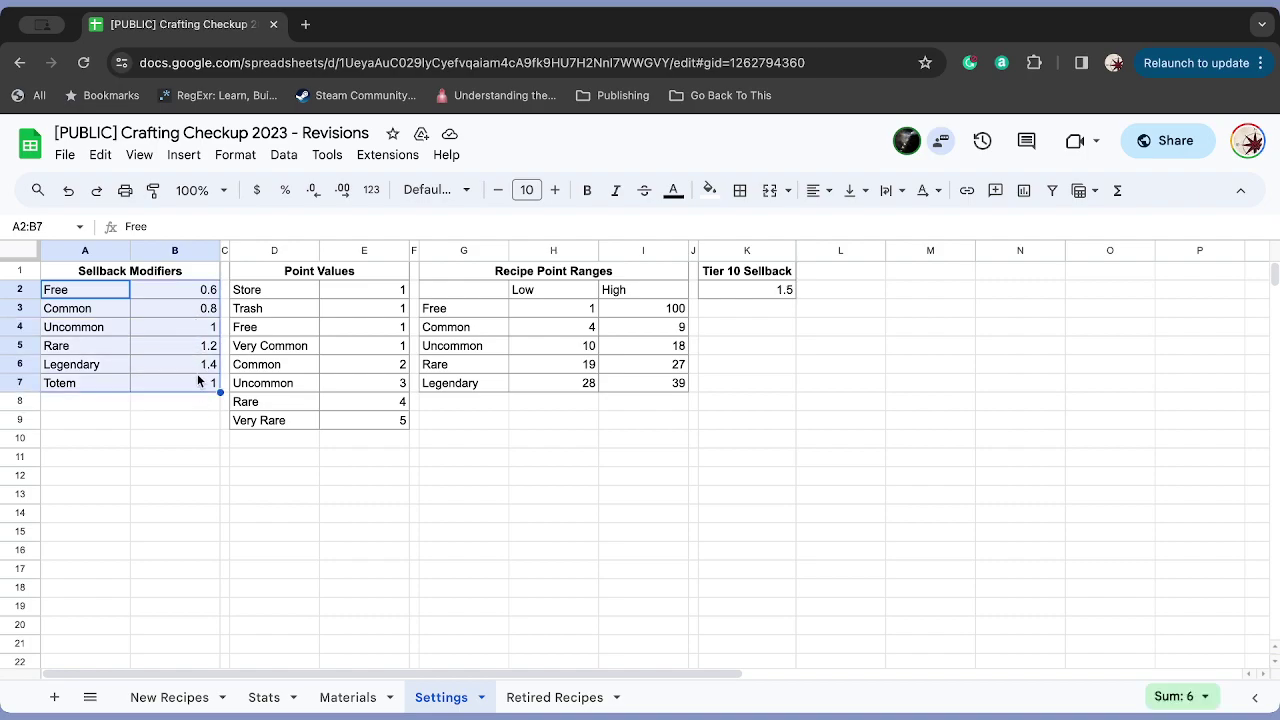
left_click(167, 295)
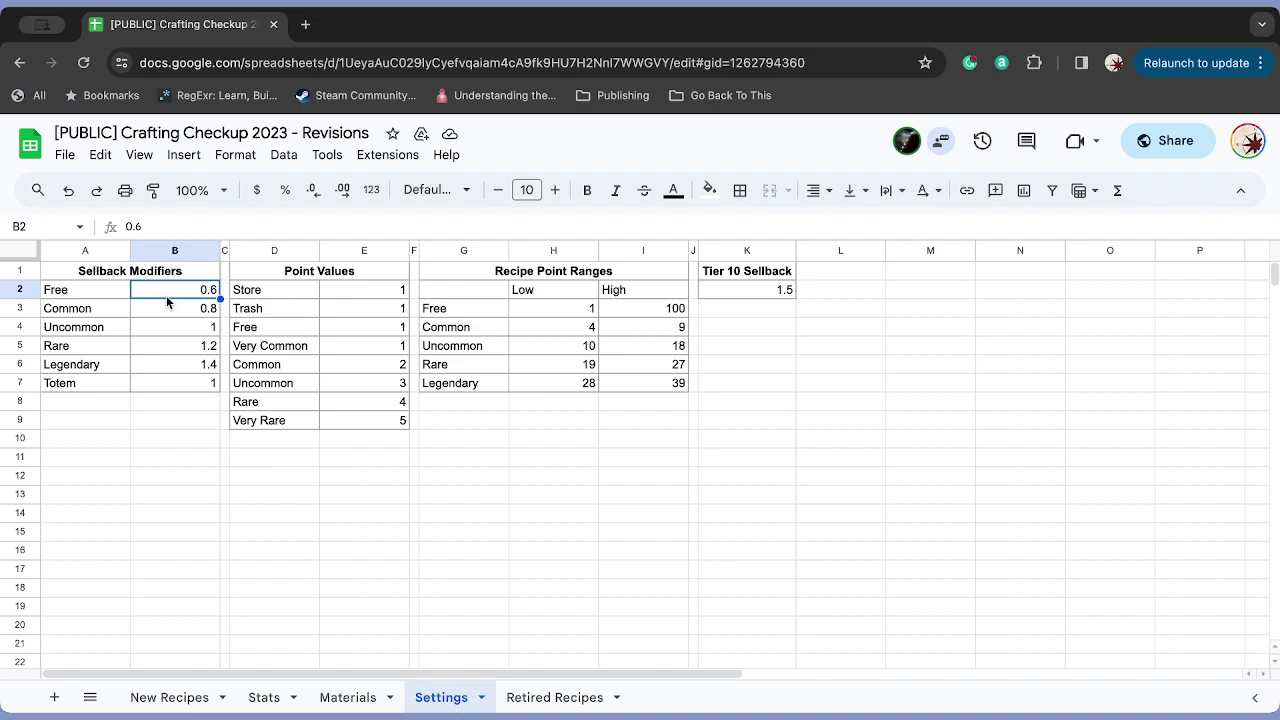
key("Down")
key("Down")
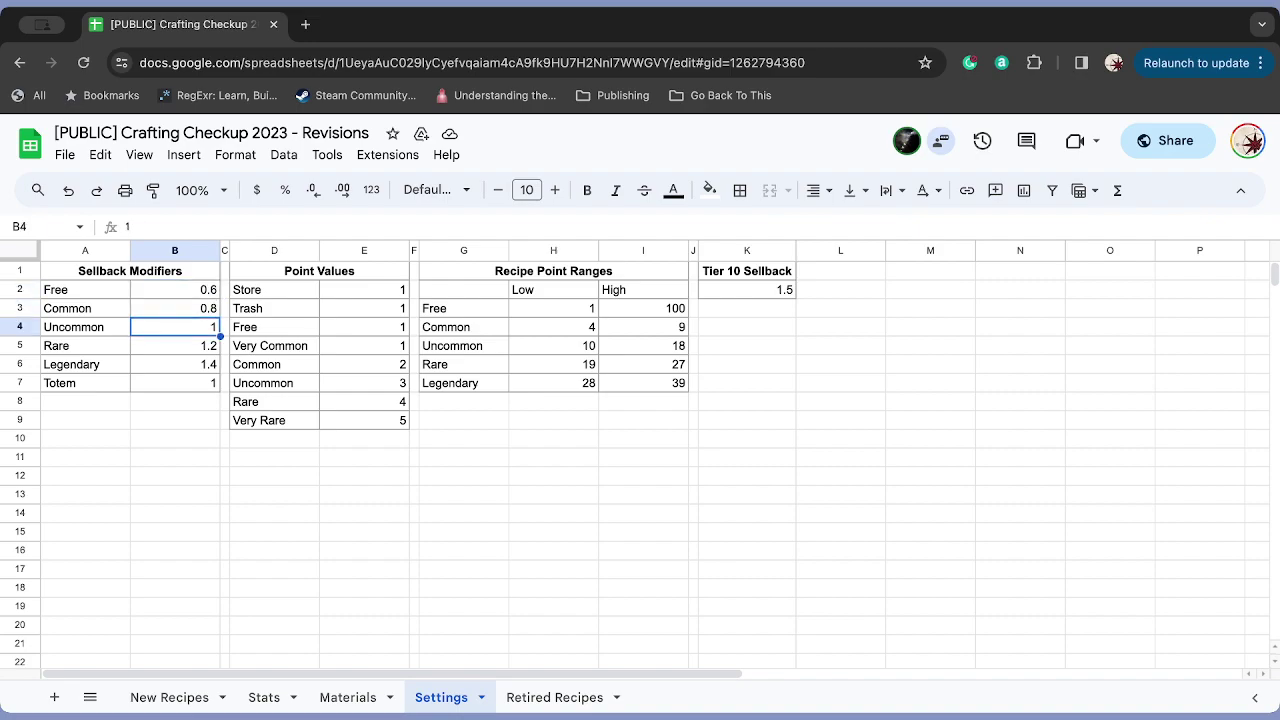
key("Down")
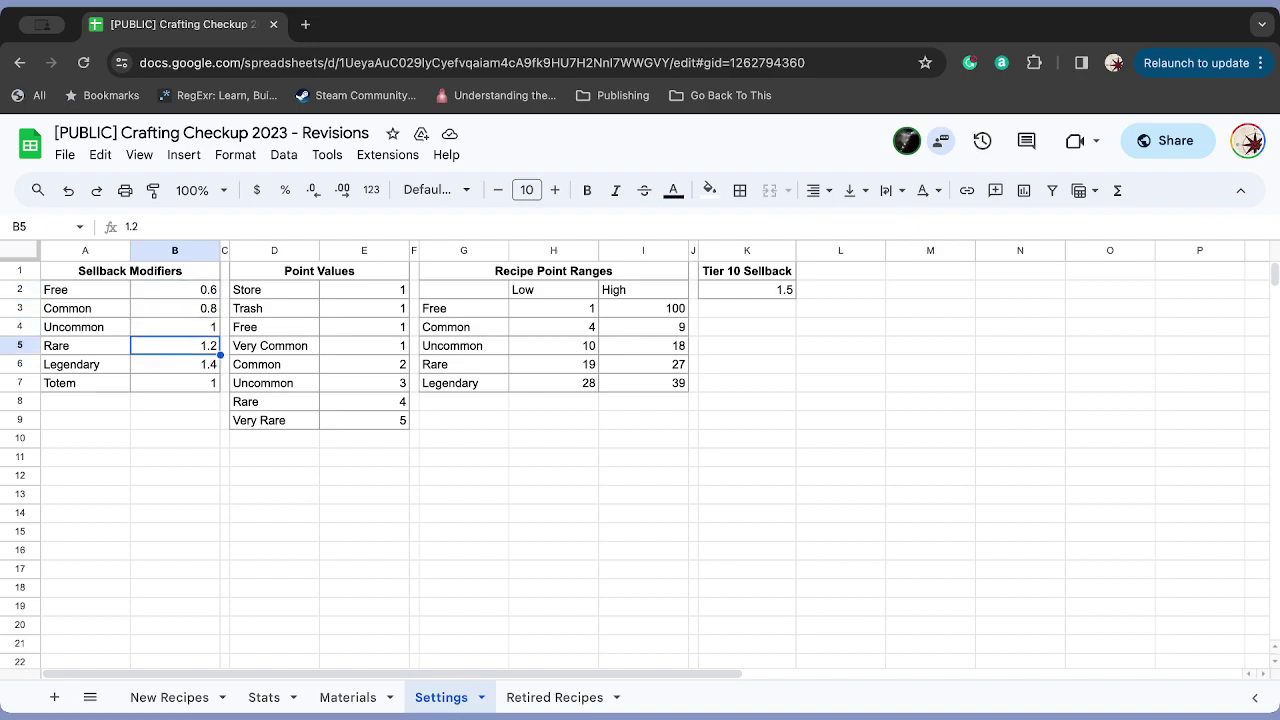
key("Down")
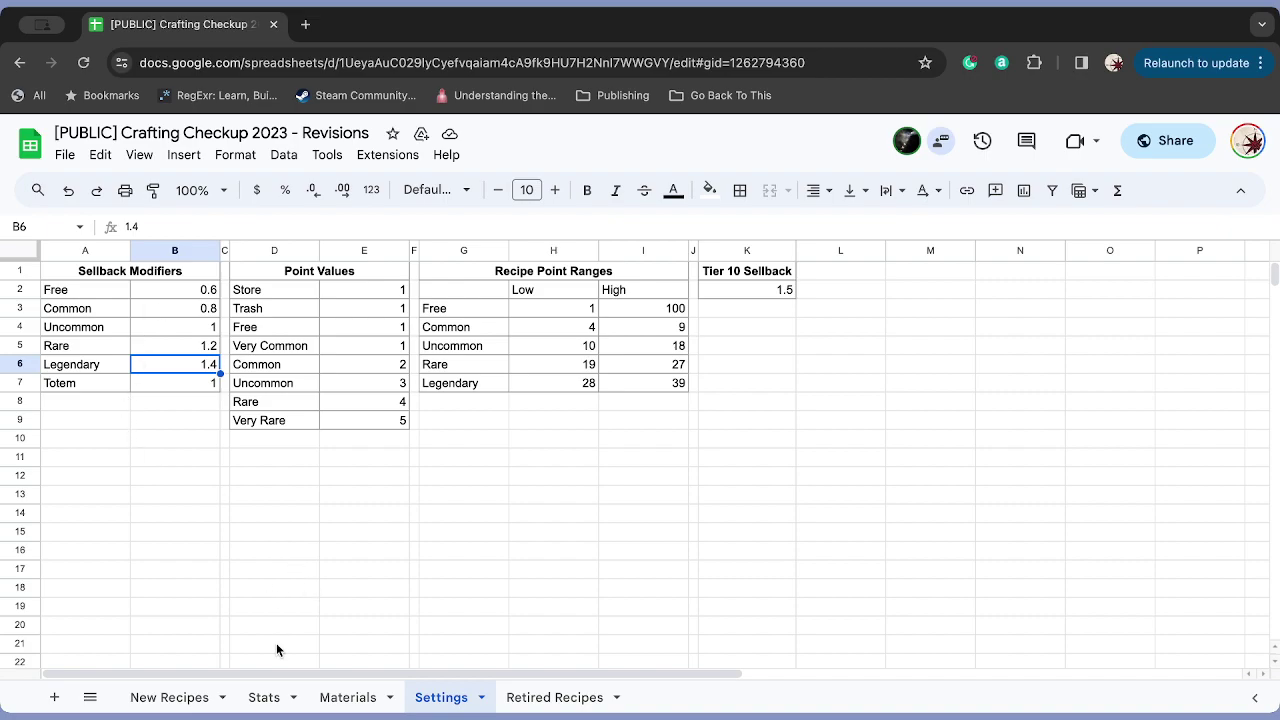
- Review the ROI and current sale values in New Recipes down to Round Ointment Tin in row 92 and back to the first recipes
left_click(170, 698)
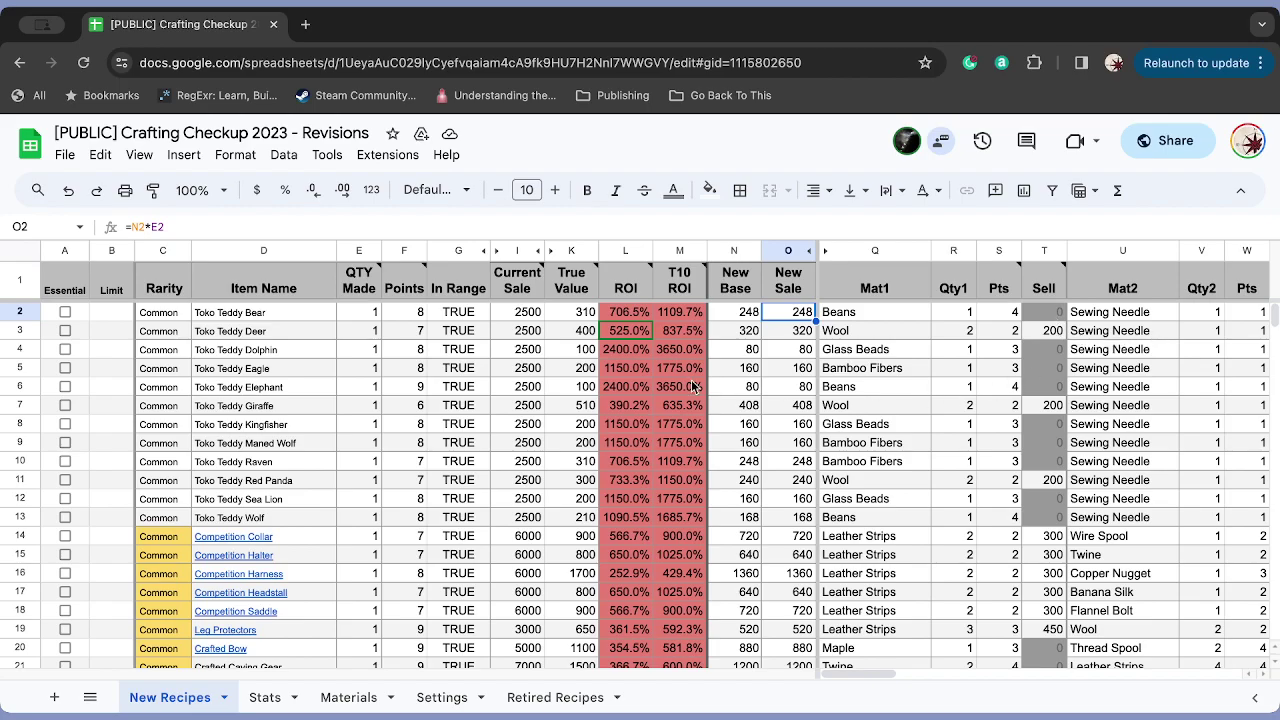
scroll(693, 407, "down", 4)
scroll(693, 407, "down", 7)
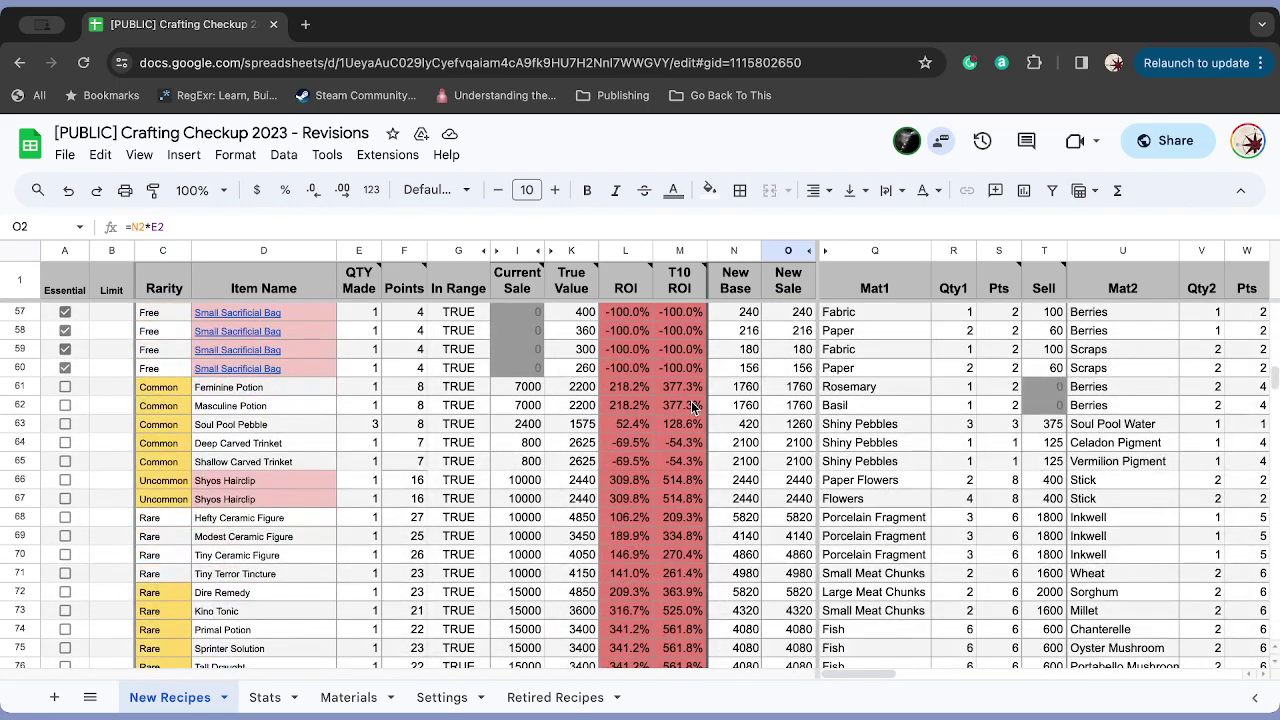
scroll(693, 407, "up", 2)
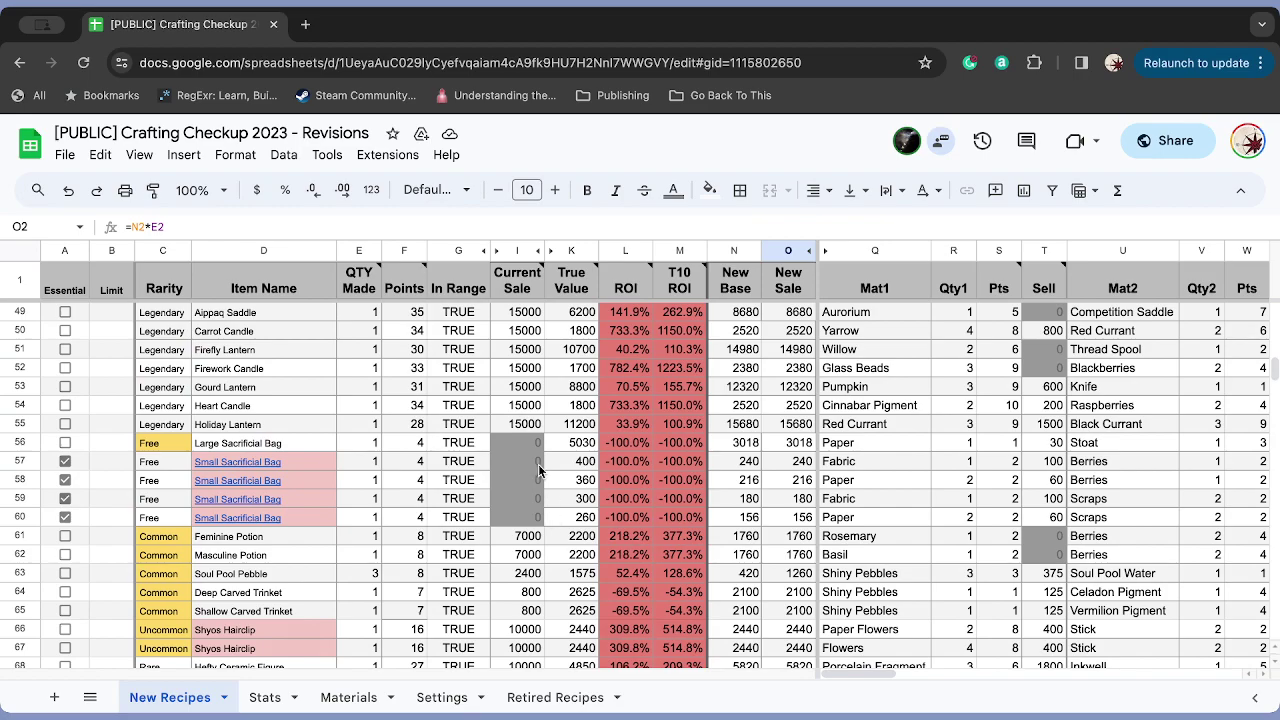
scroll(538, 470, "down", 7)
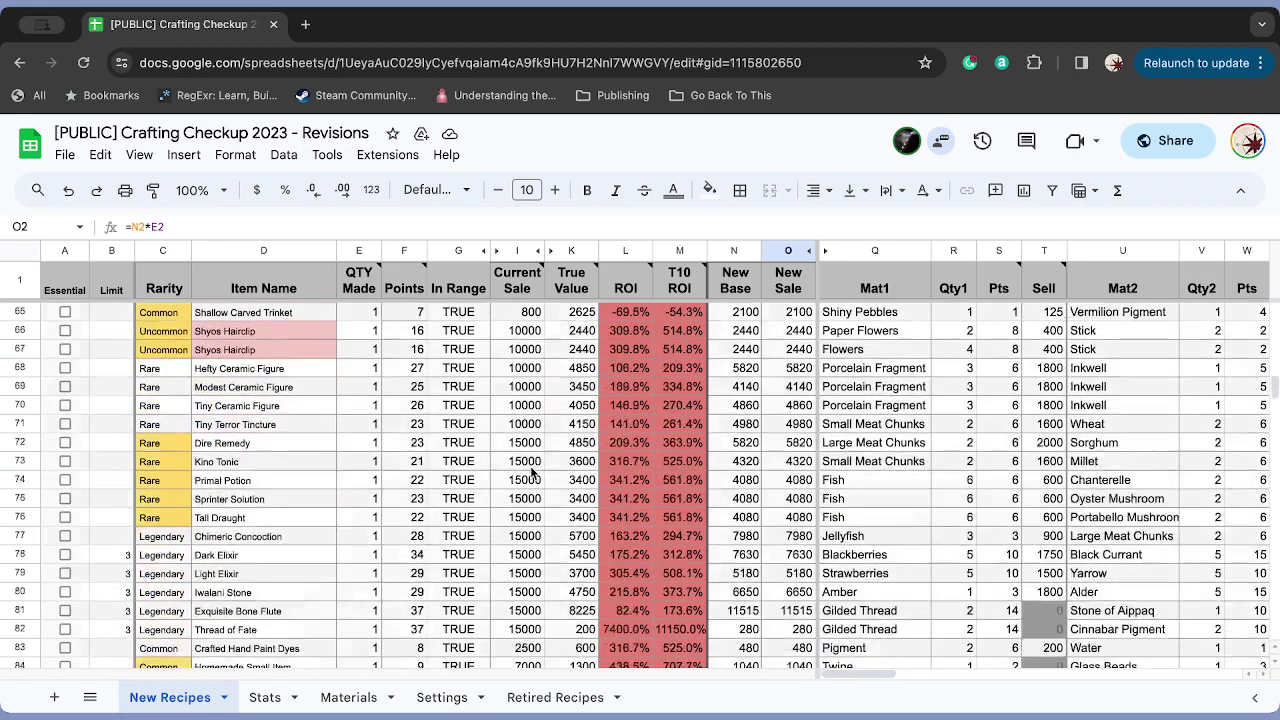
left_click(530, 463)
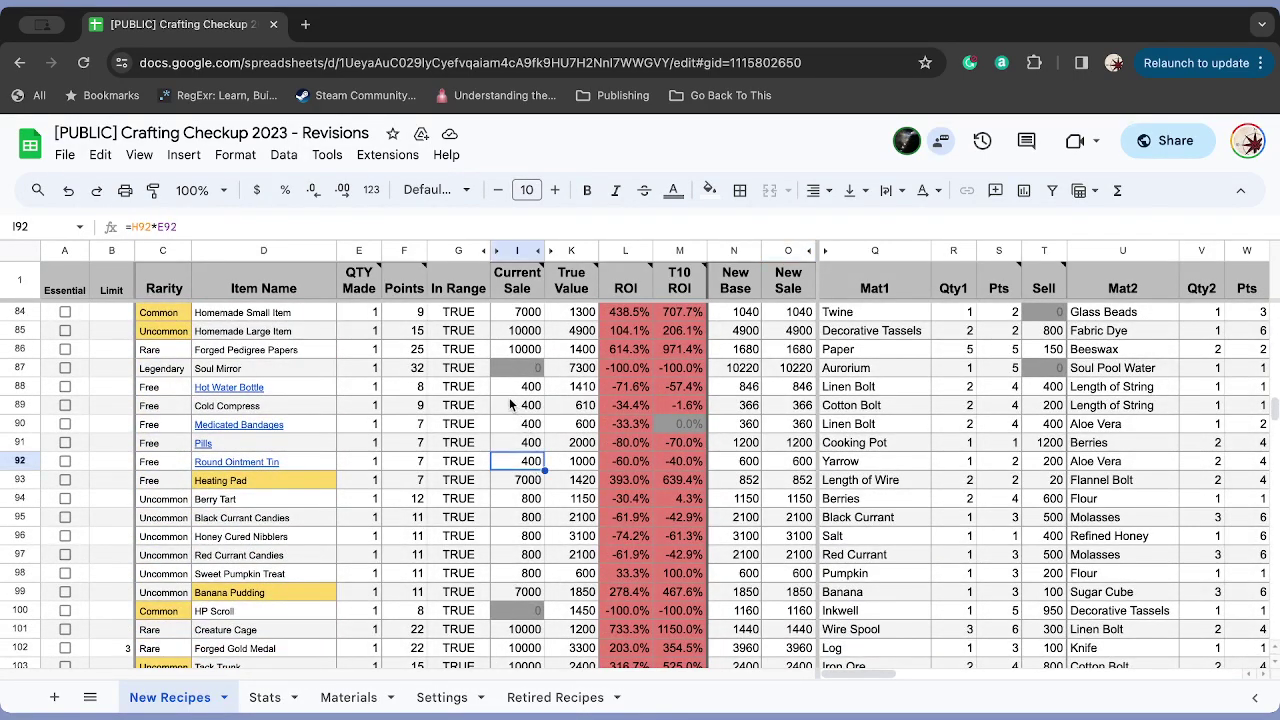
scroll(509, 395, "up", 14)
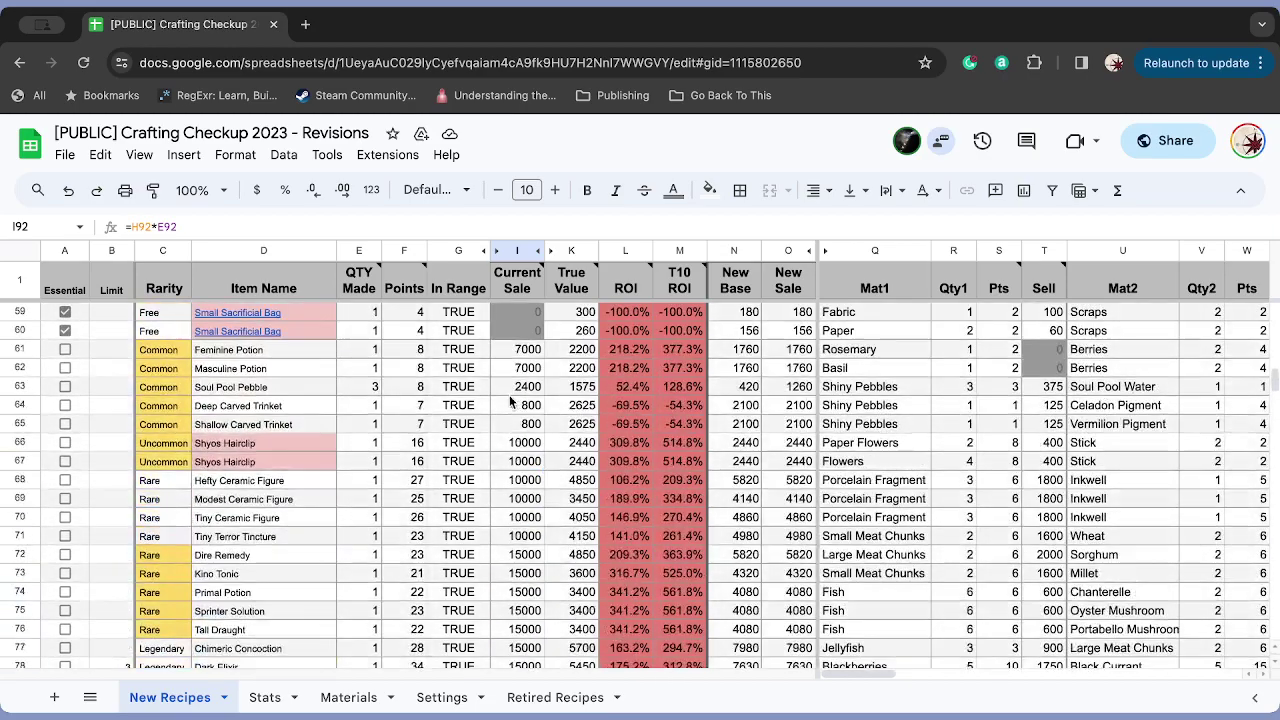
scroll(510, 400, "up", 3)
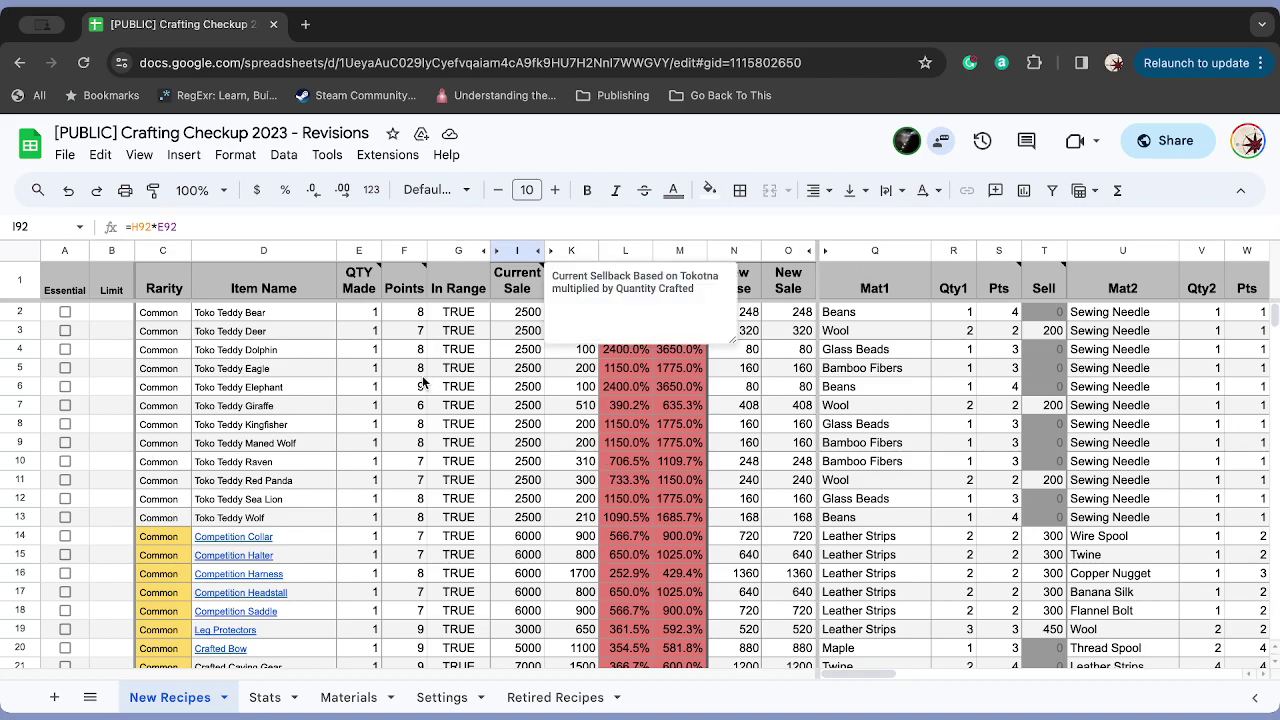
- Search New Recipes for "soul pool" and cycle through the matches to the Soul Pool Pebble recipe in row 63
scroll(396, 442, "down", 5)
scroll(396, 442, "down", 12)
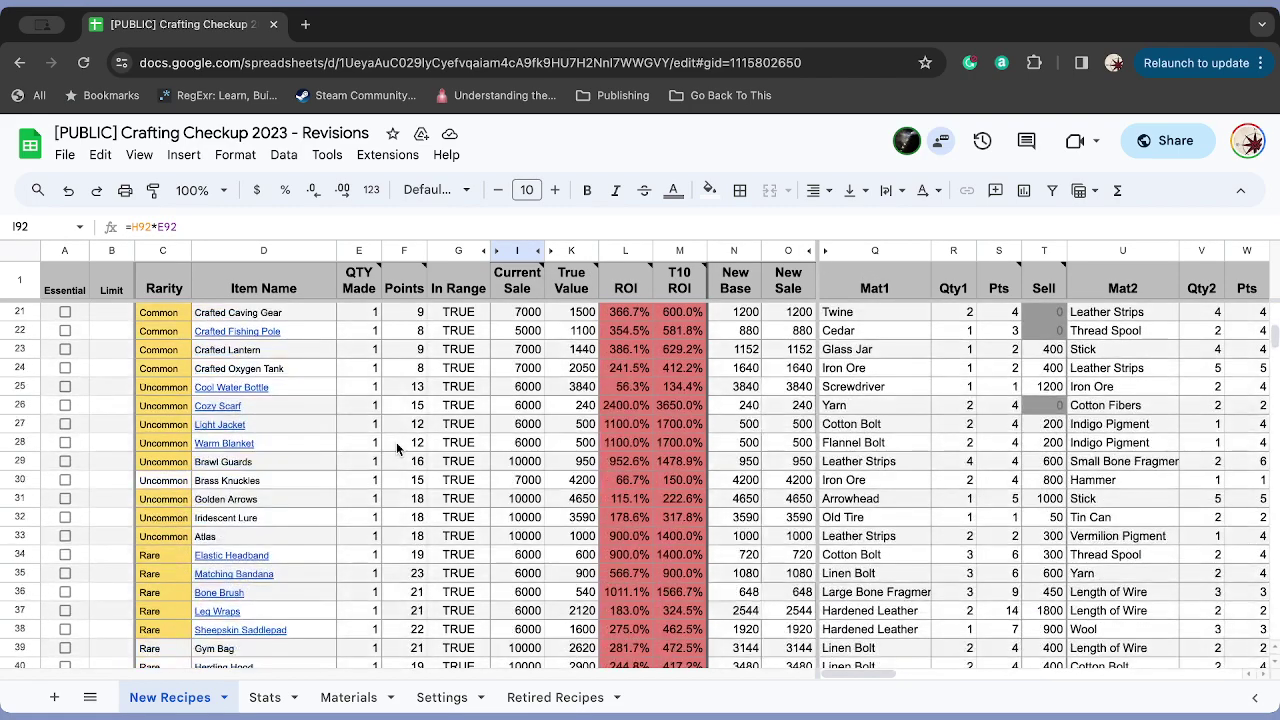
scroll(396, 442, "down", 15)
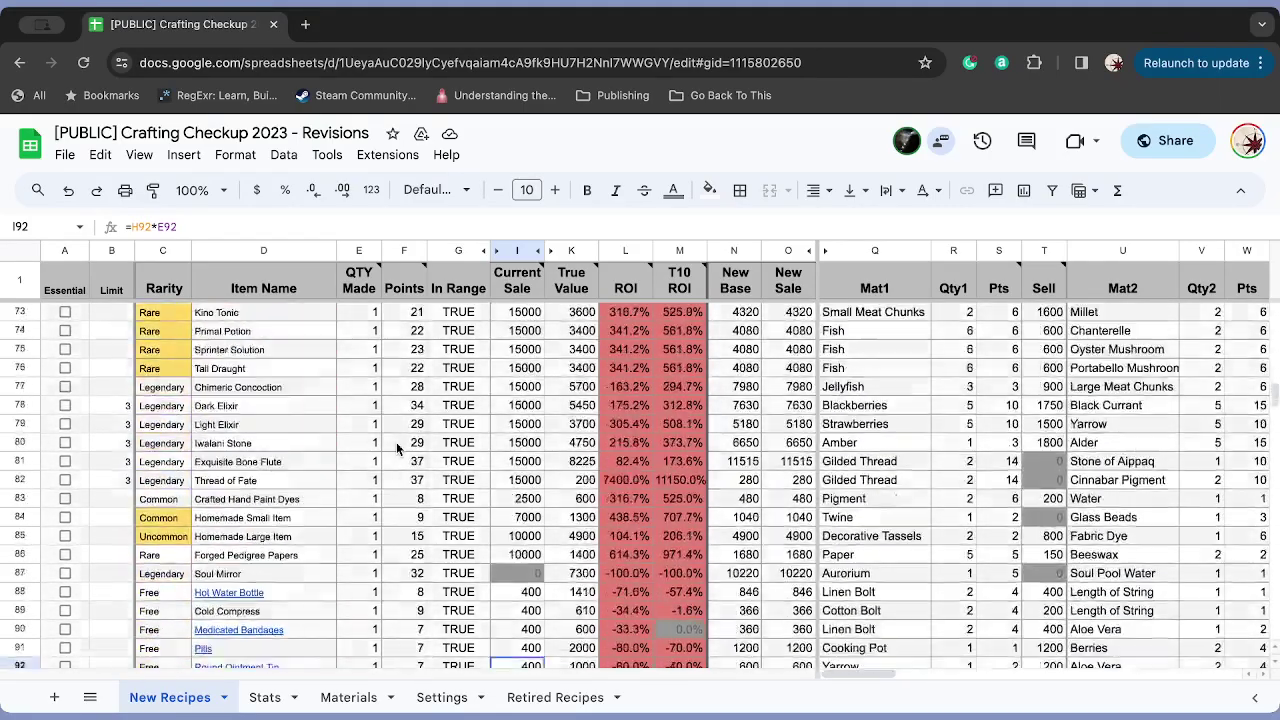
scroll(396, 442, "down", 7)
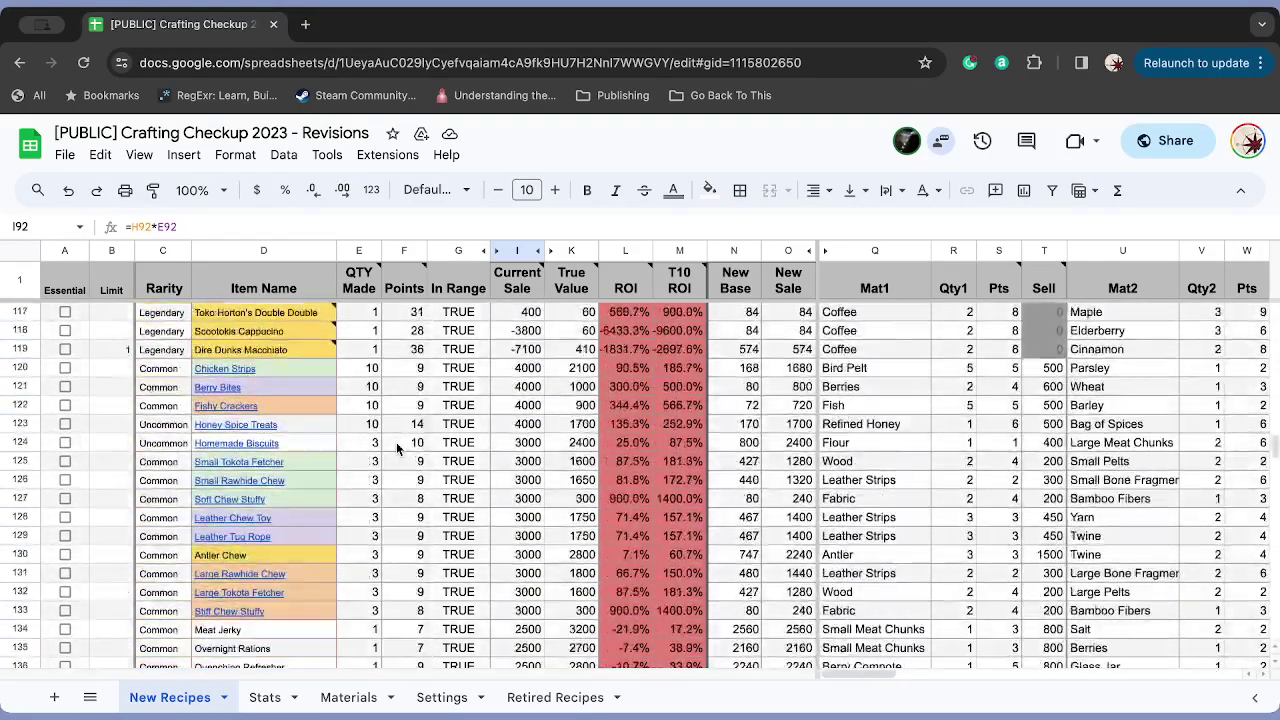
scroll(396, 442, "up", 20)
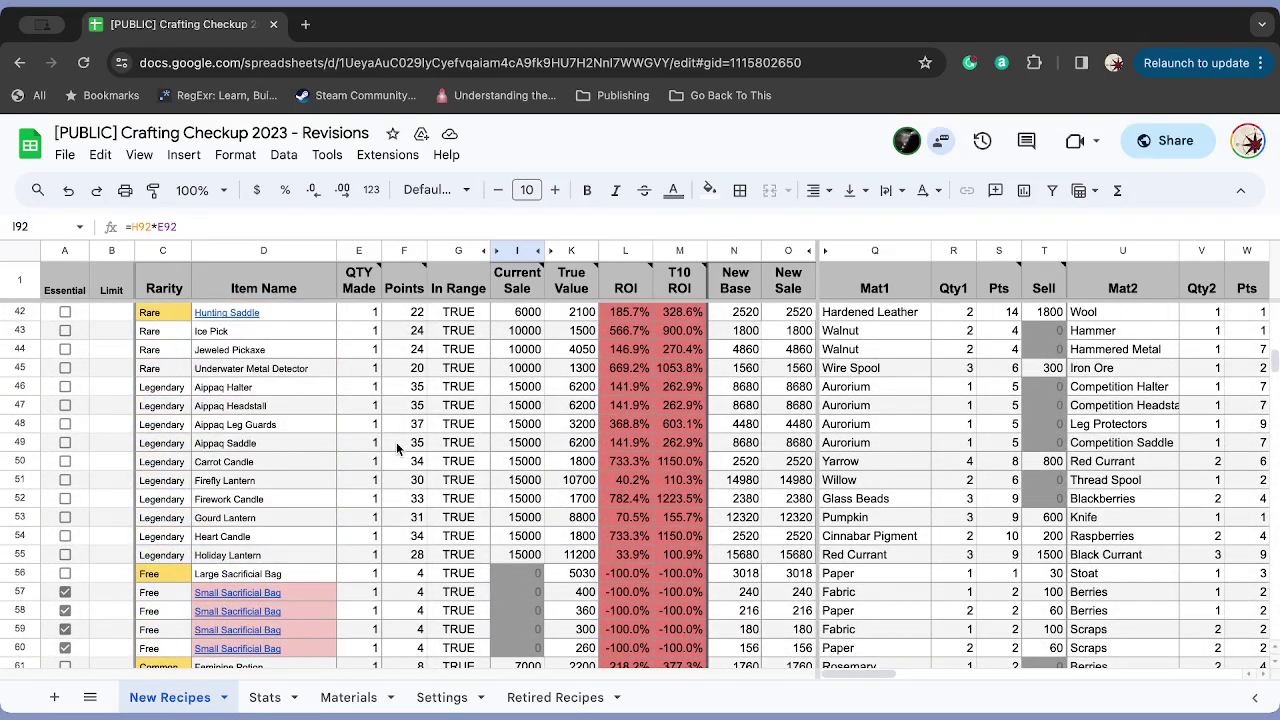
key("ctrl+f")
type("sould ")
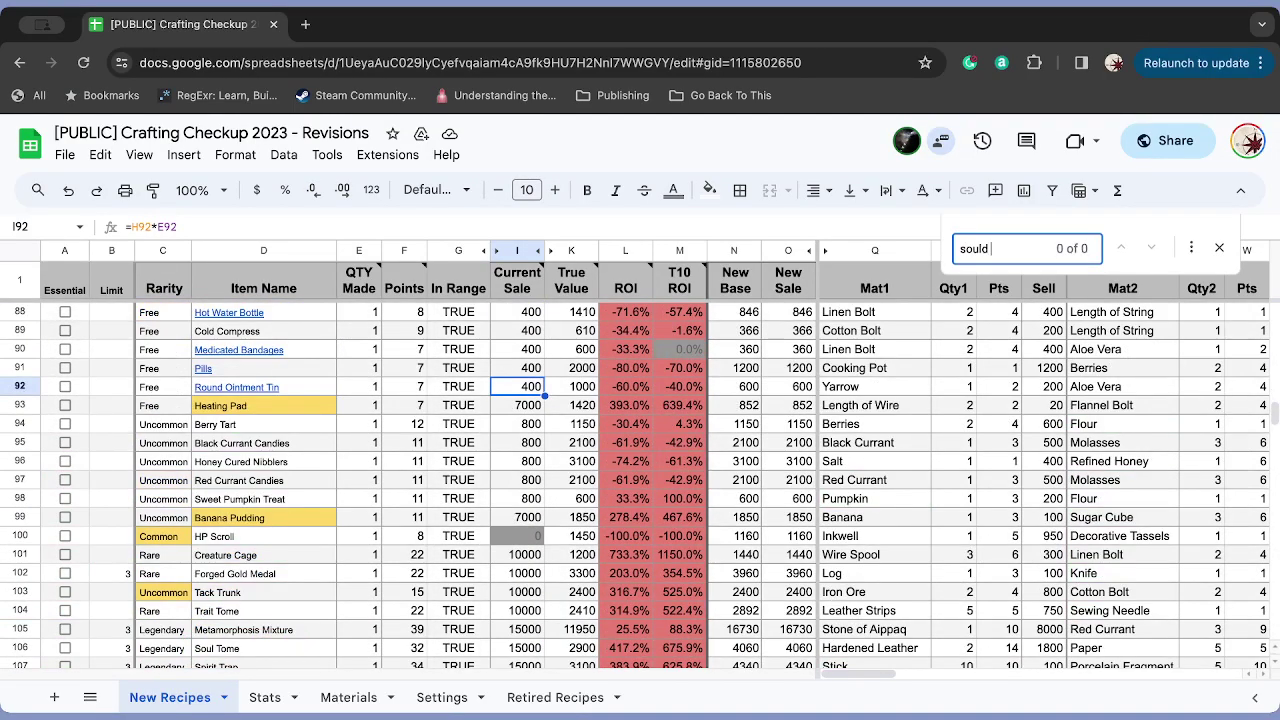
type("pool")
left_click(989, 249)
key("BackSpace")
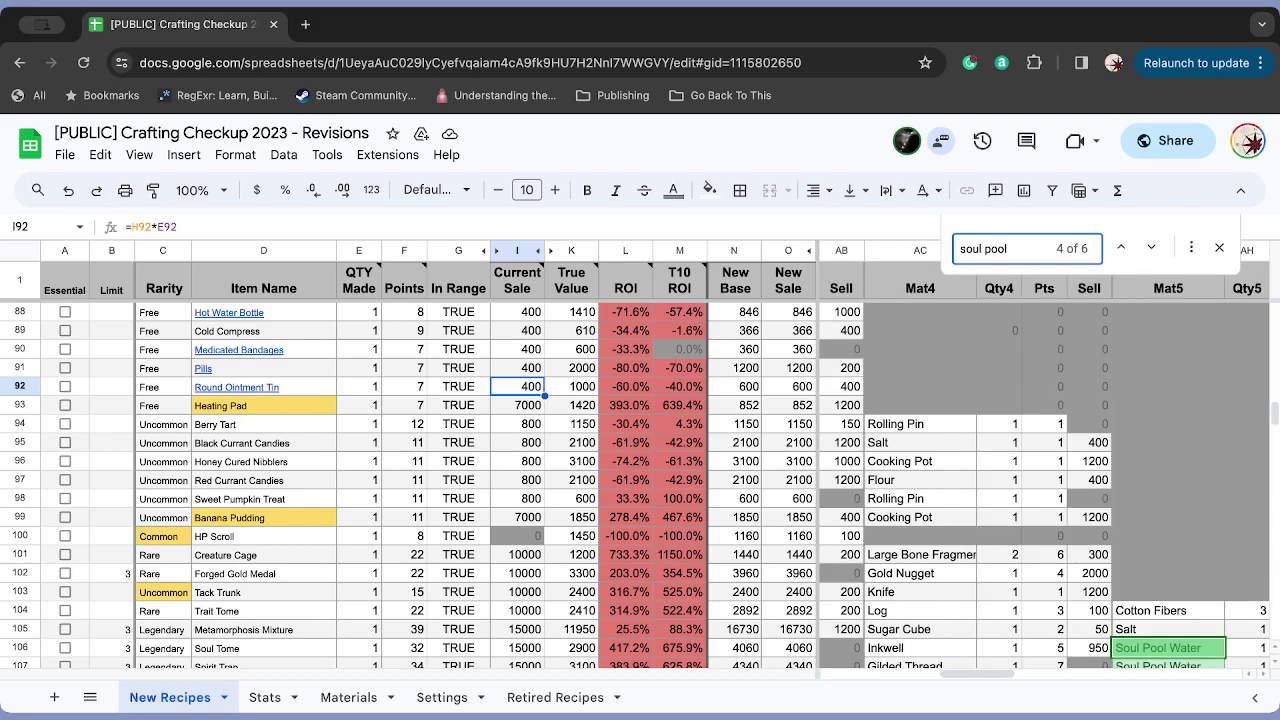
key("Return")
key("Return")
key("Return")
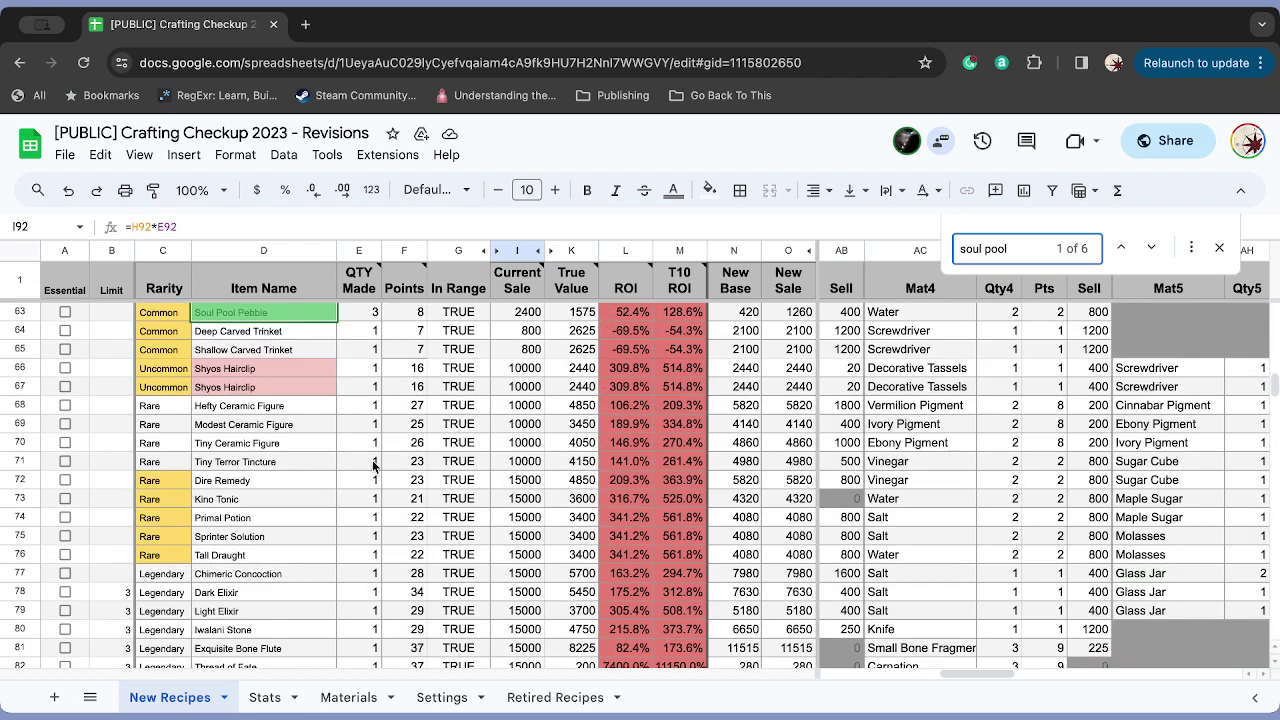
scroll(474, 455, "up", 1)
scroll(474, 455, "up", 2)
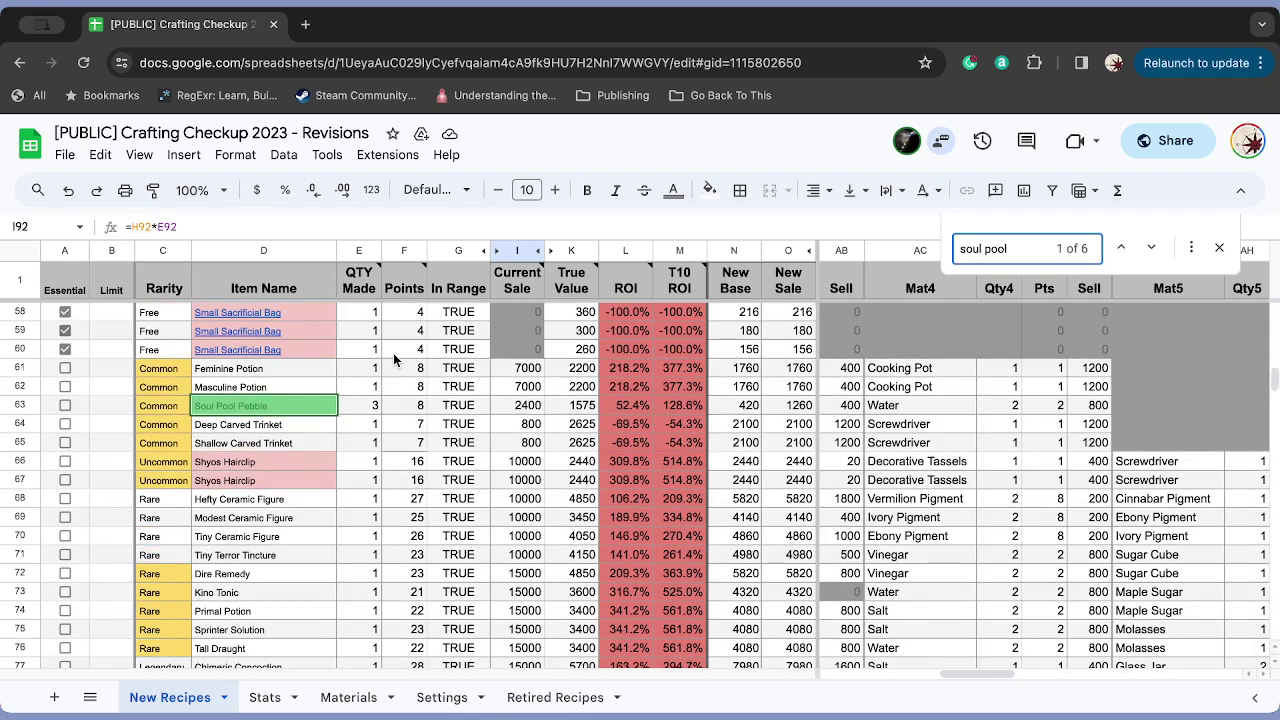
- Examine the Soul Pool Pebble recipe from the quantity made in E63 to the New Base and New Sale formulas in N63 and O63
left_click(374, 405)
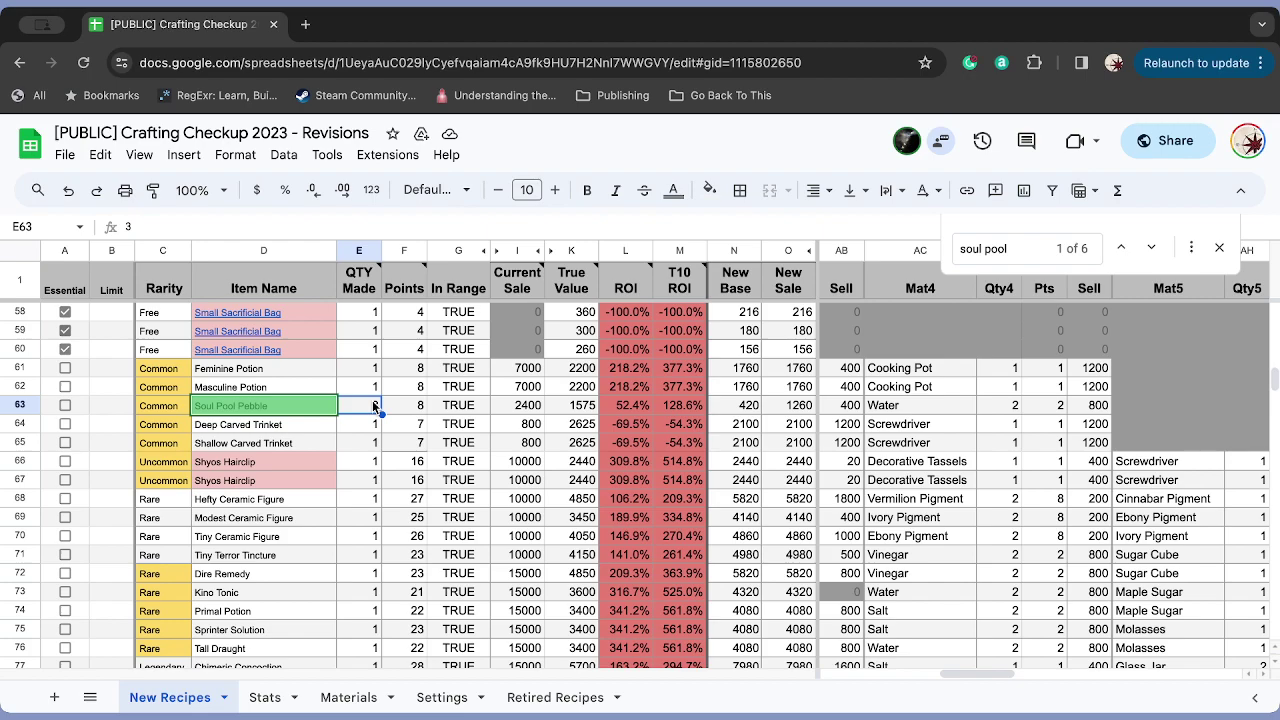
key("Right")
key("Right")
key("Right")
key("Right")
key("Right")
key("Right")
key("Right")
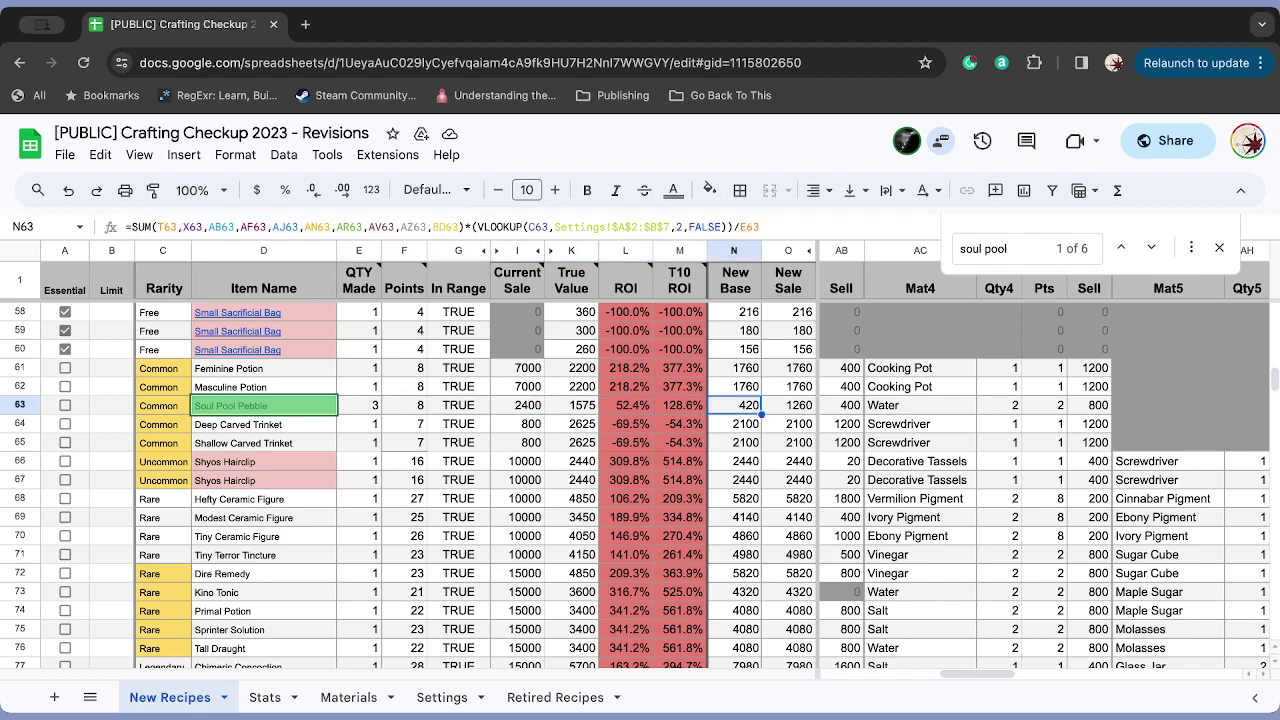
key("Left")
key("Right")
key("Right")
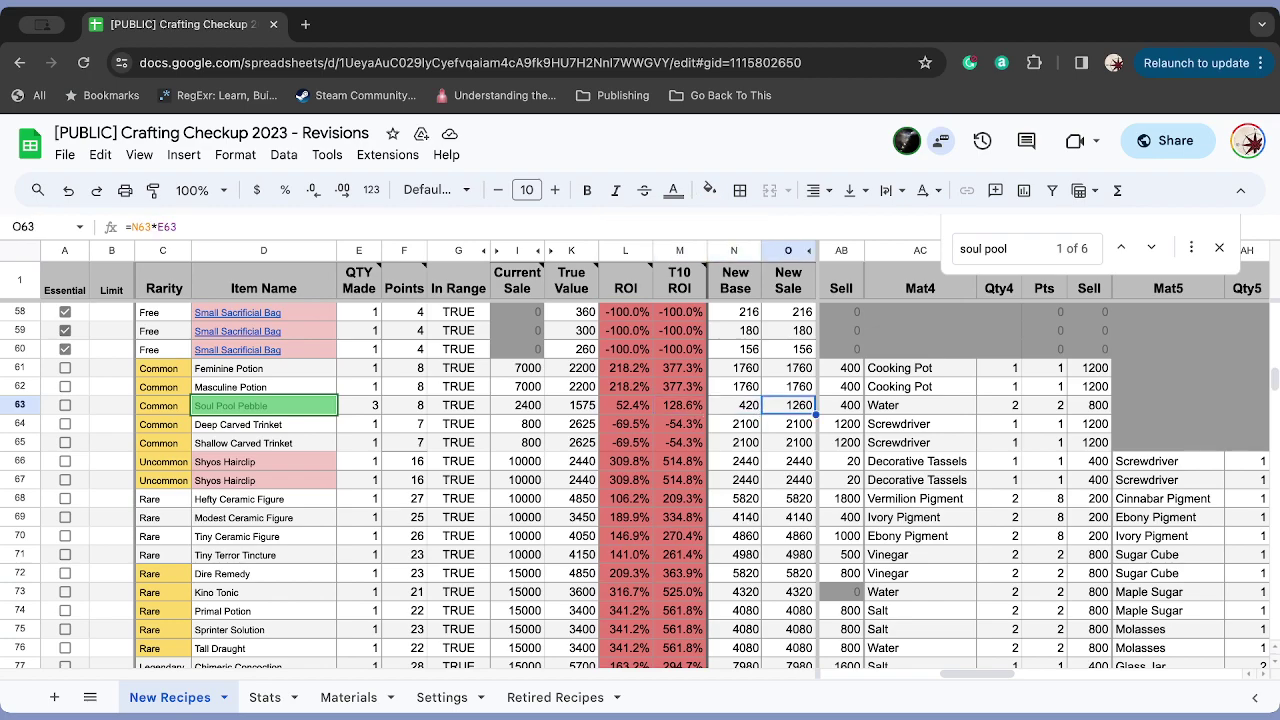
key("Left")
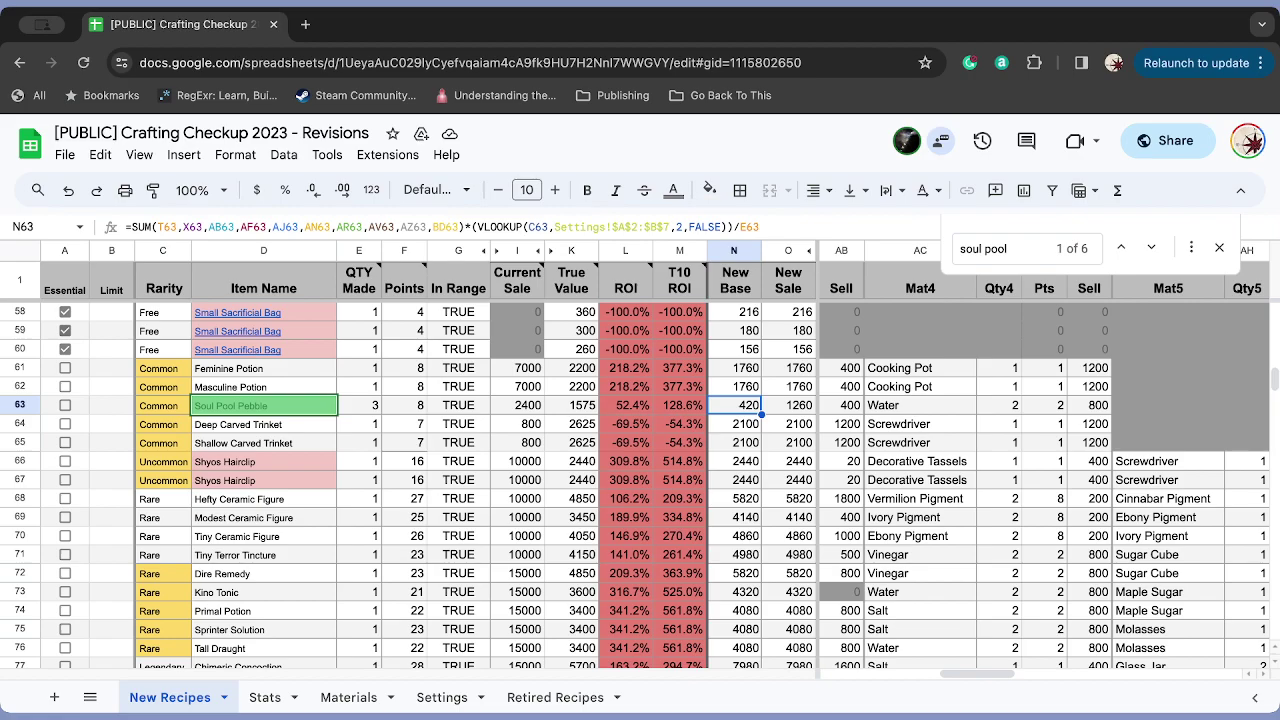
- Look through the New Recipes list down to the Totem, Starter Slot and Uncommon Recipe rows at its end
scroll(296, 502, "up", 10)
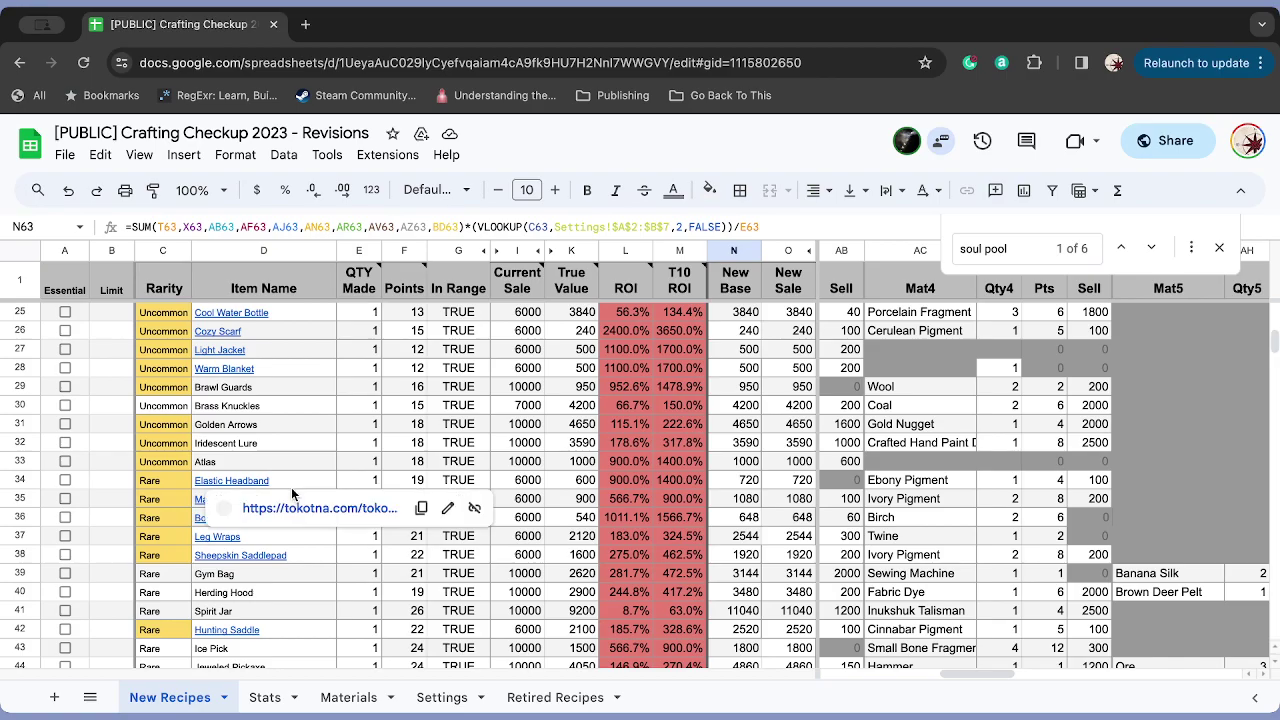
scroll(293, 500, "up", 7)
scroll(291, 487, "down", 20)
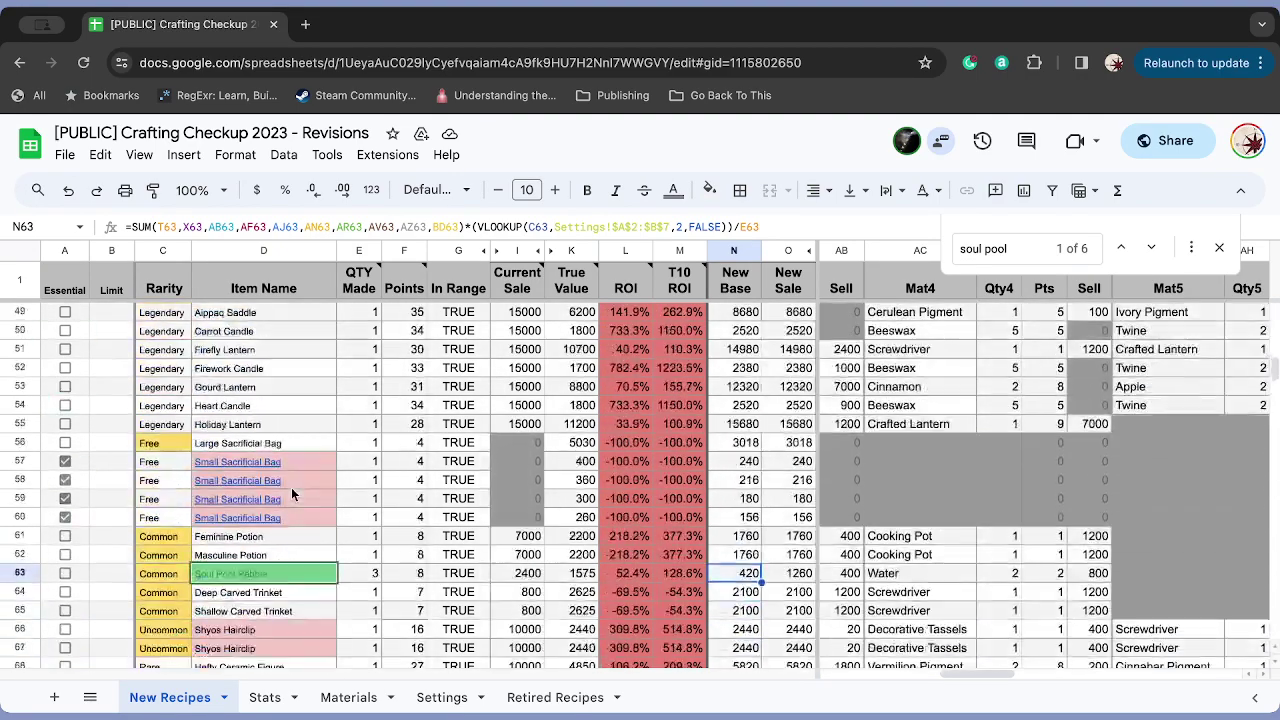
scroll(291, 487, "down", 15)
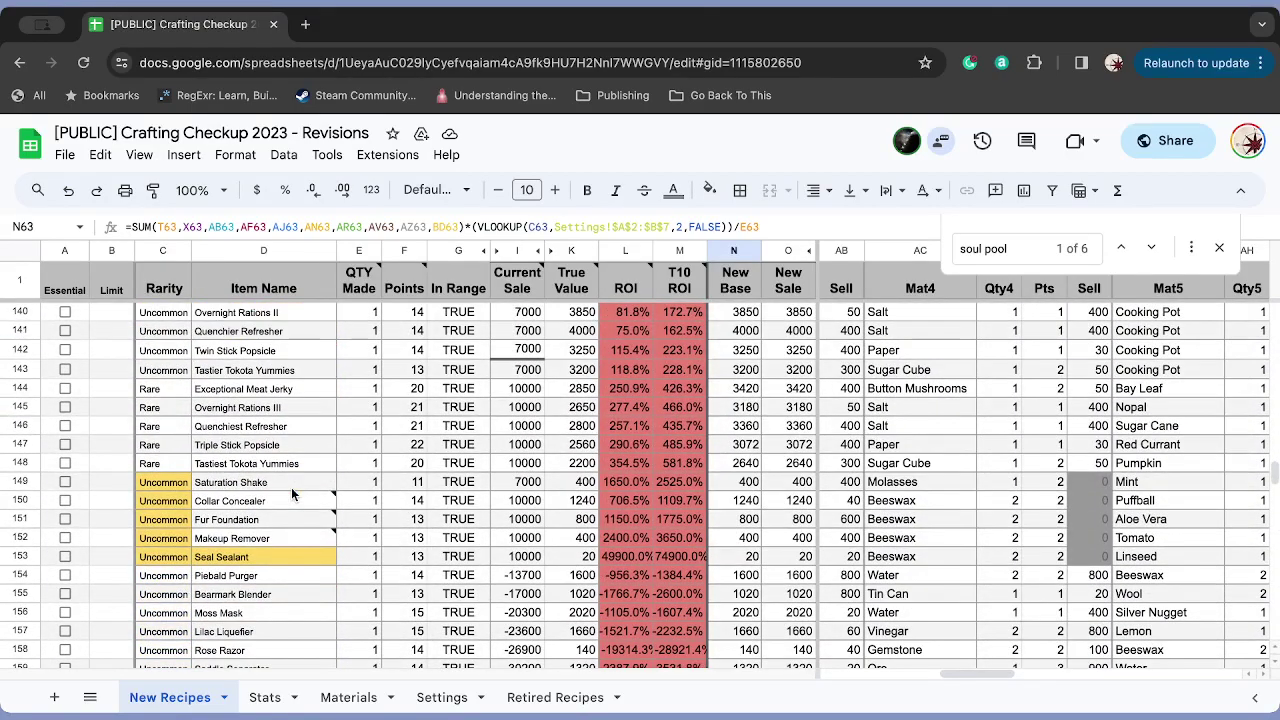
scroll(291, 487, "down", 6)
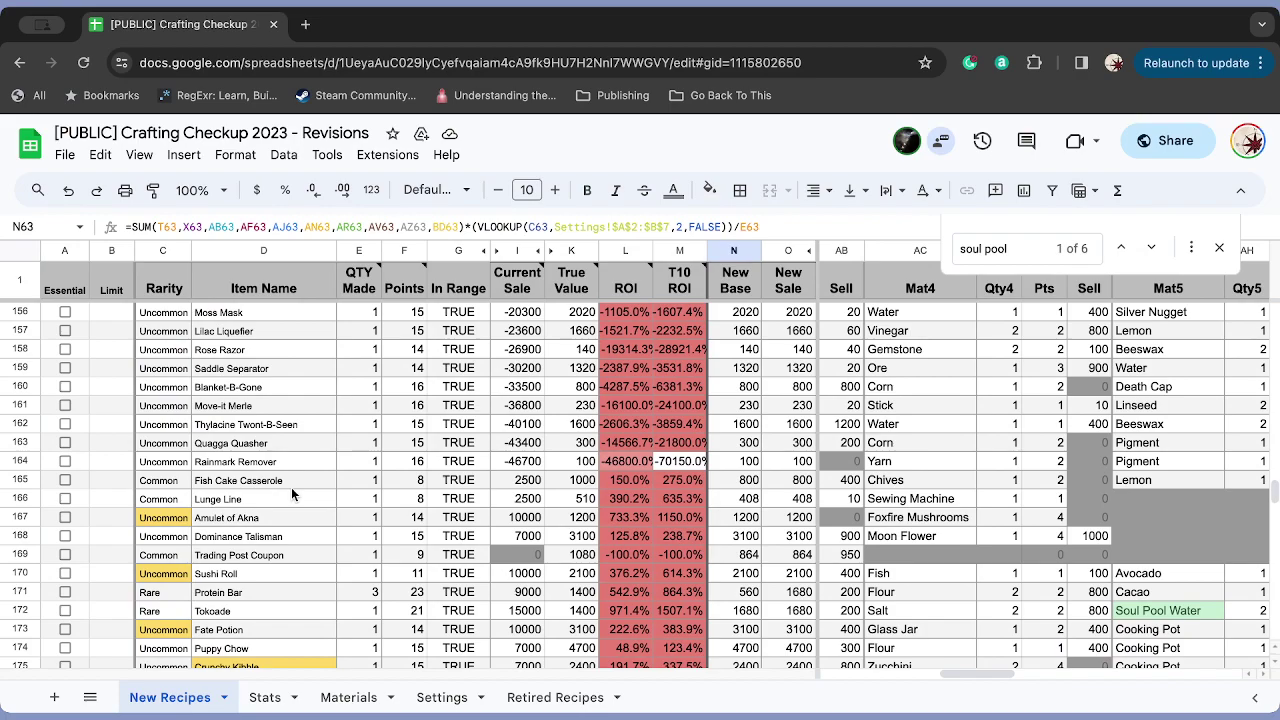
scroll(291, 487, "down", 9)
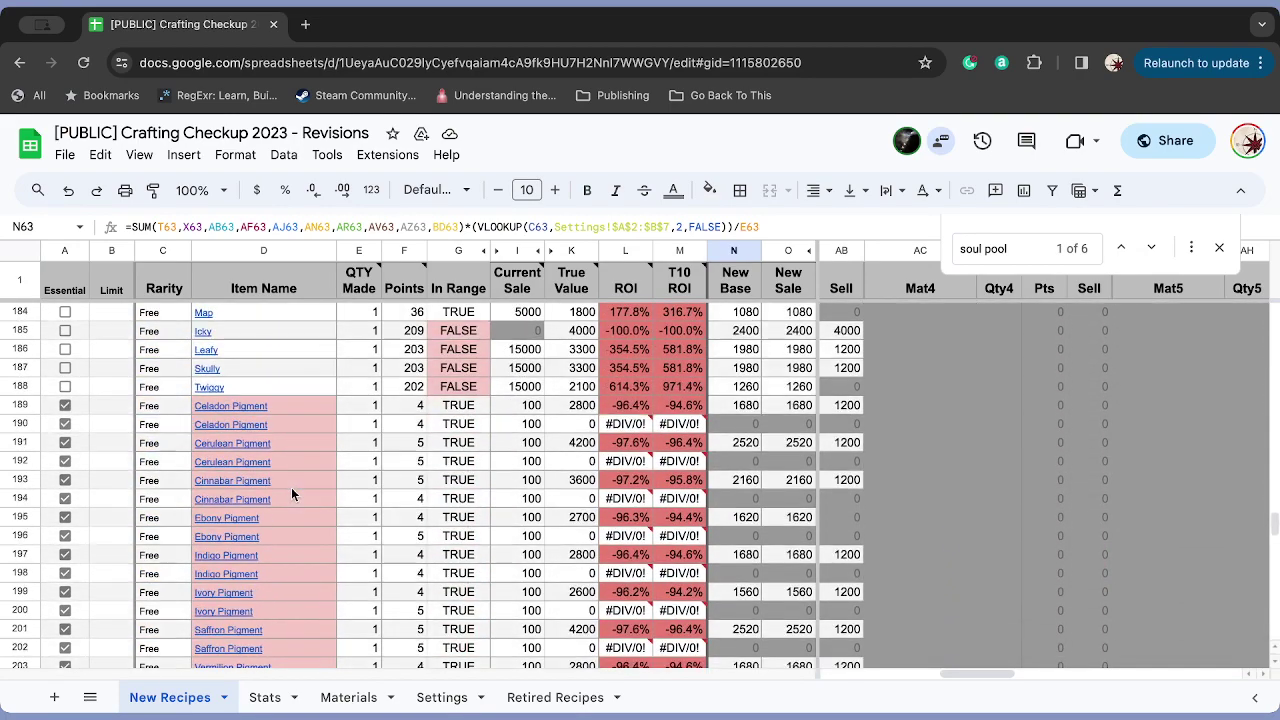
scroll(291, 494, "down", 11)
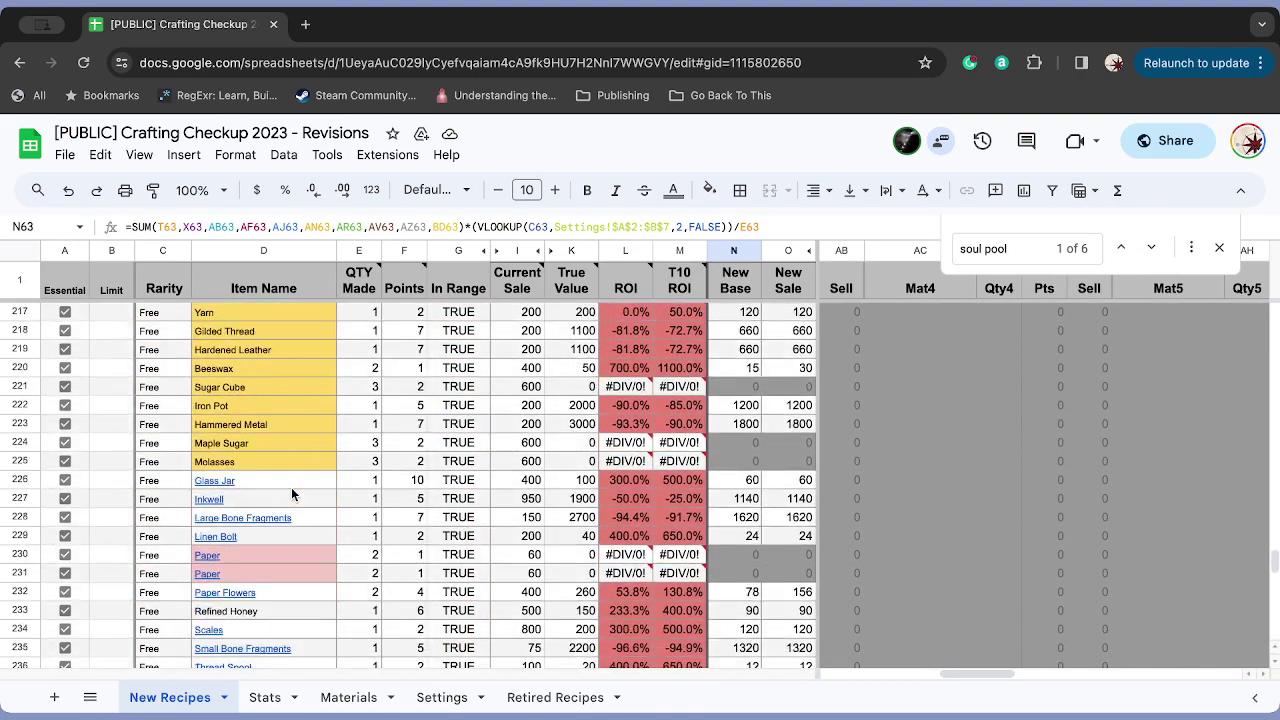
scroll(291, 487, "down", 1)
scroll(291, 487, "down", 5)
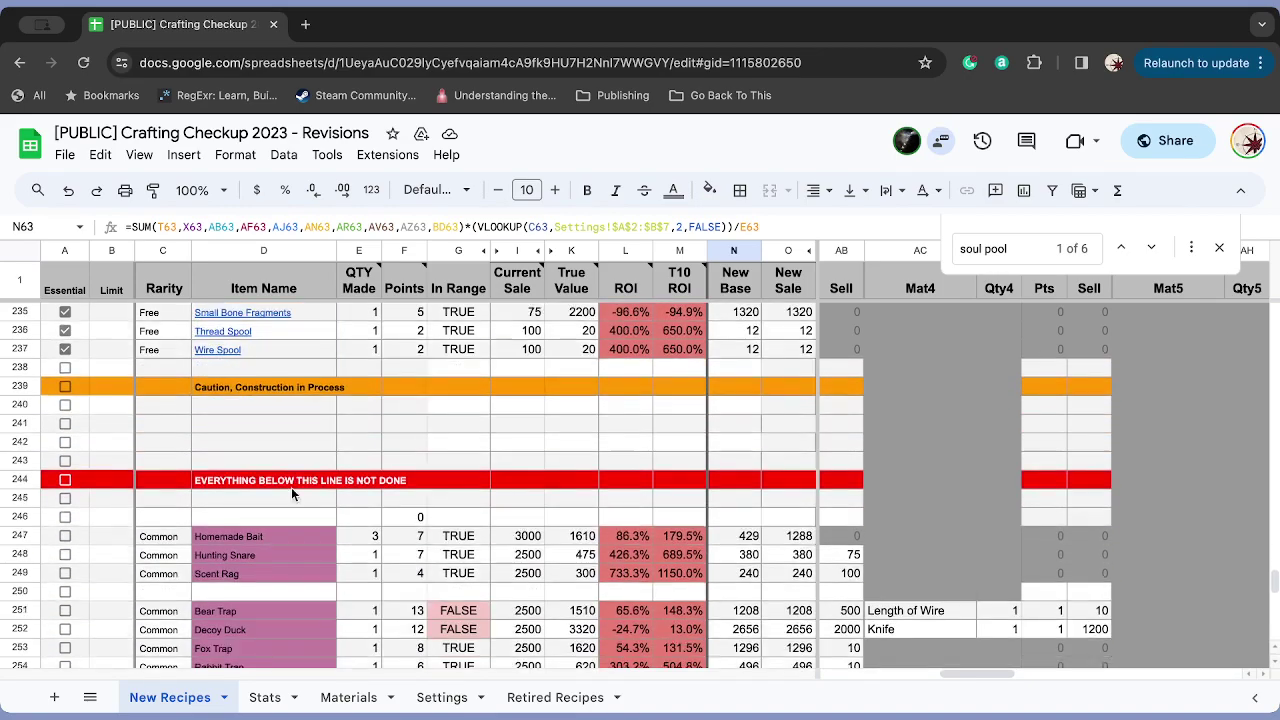
scroll(291, 487, "down", 9)
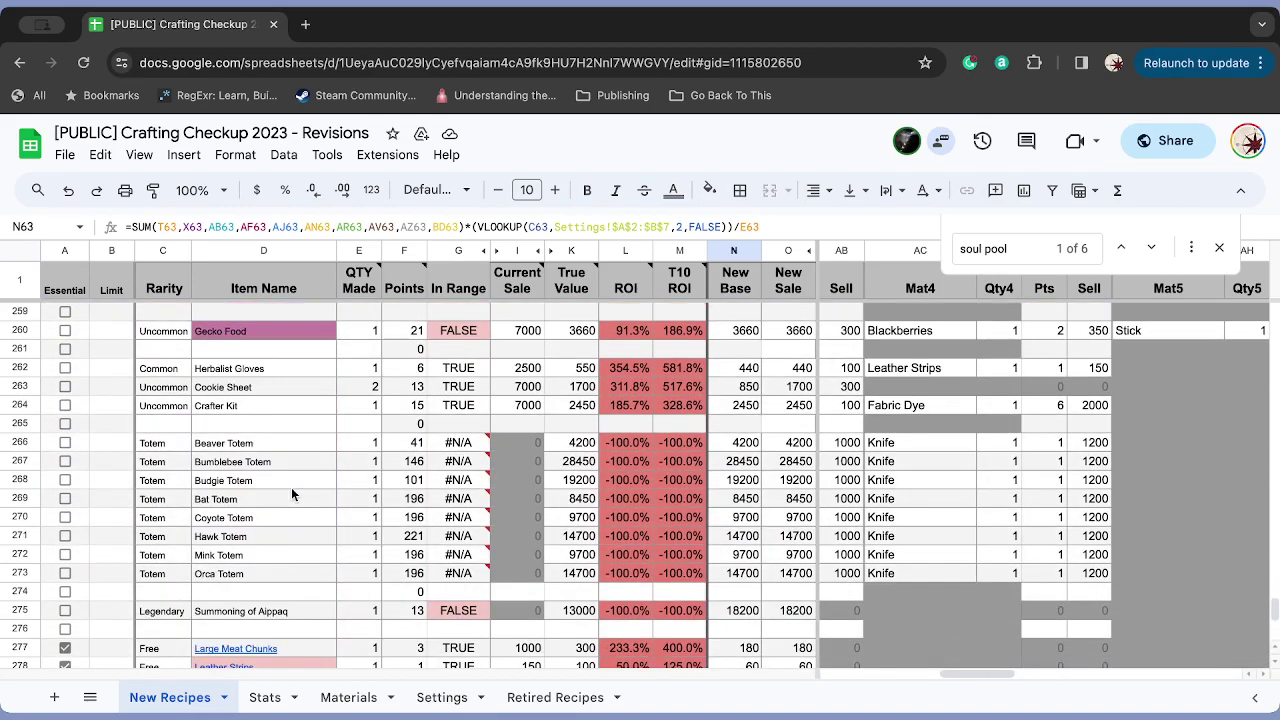
scroll(291, 494, "down", 5)
- Search the sheet for "Aippaq" and cycle through the matches to the Aippaq Halter recipe in row 46
key("ctrl+f")
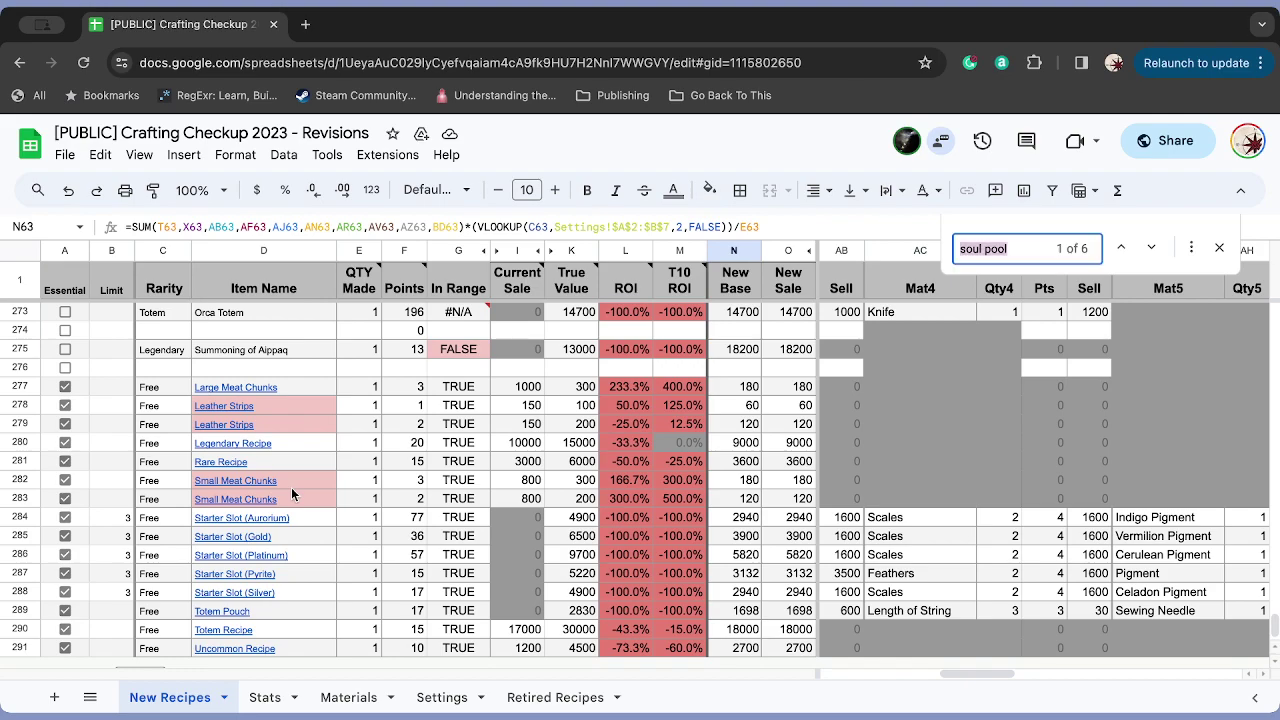
type("Aippaq")
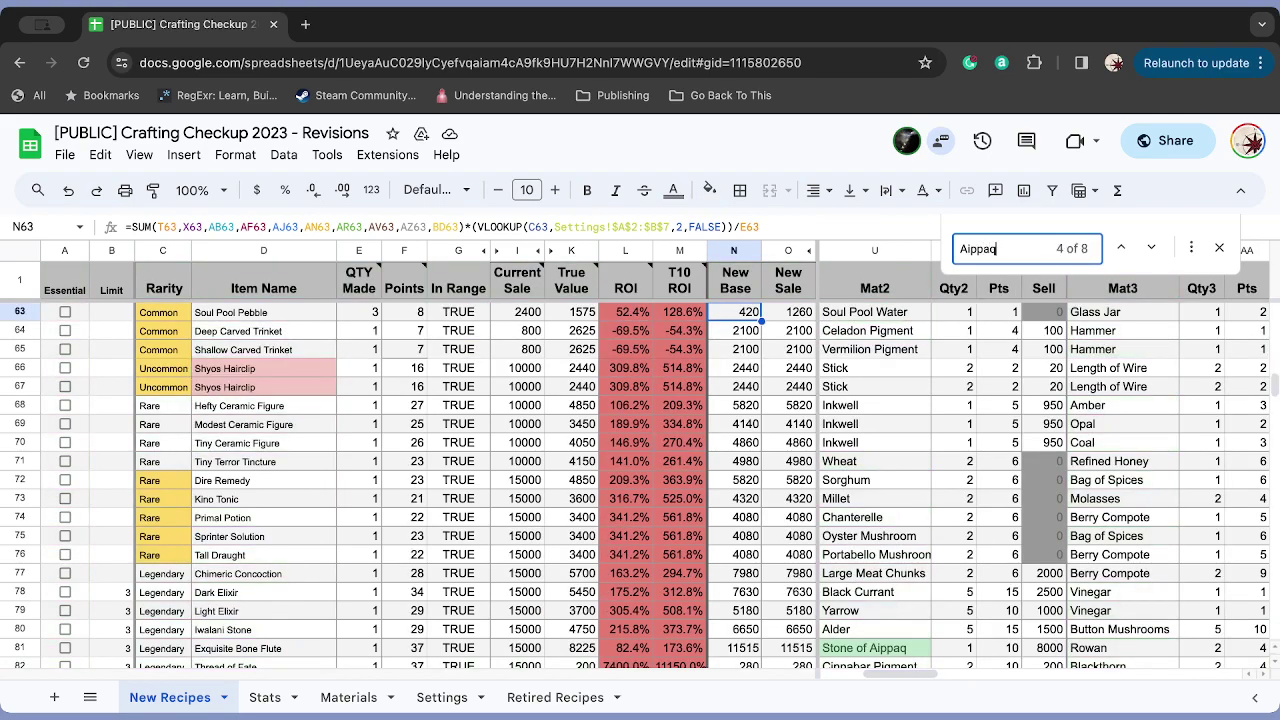
key("Return")
key("Return")
key("Return")
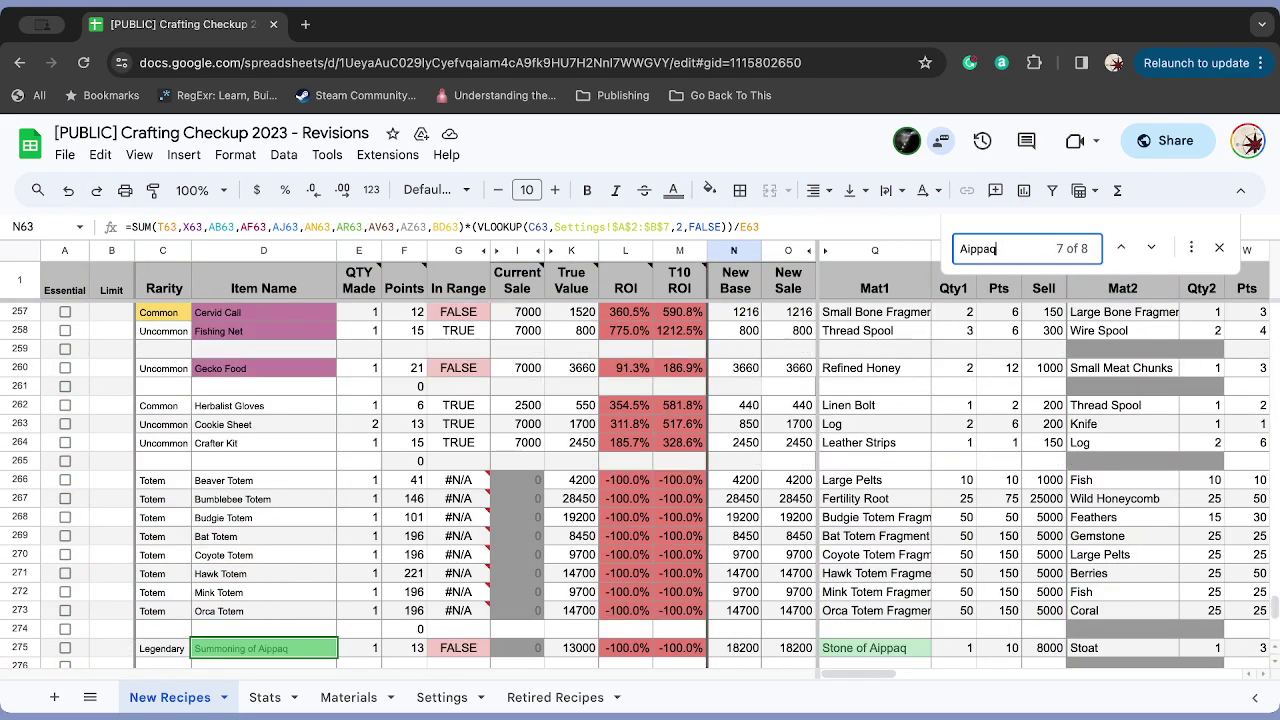
key("Return")
key("Return")
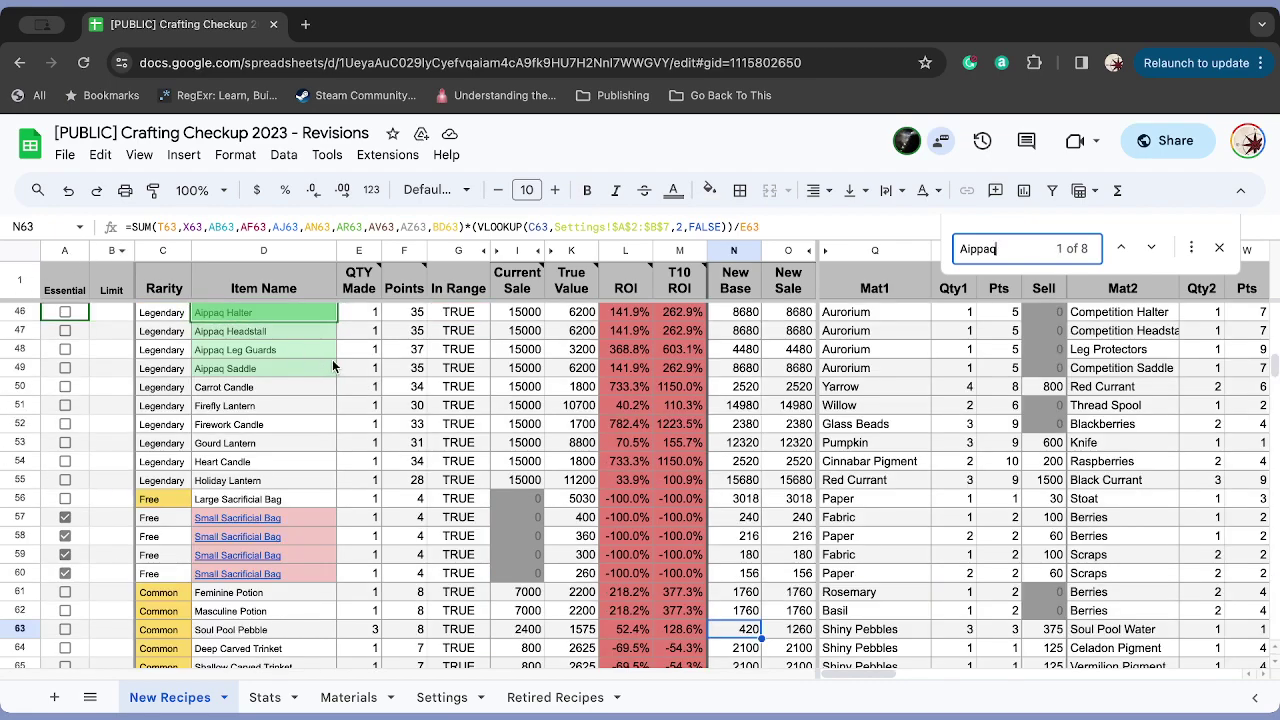
scroll(317, 343, "up", 1)
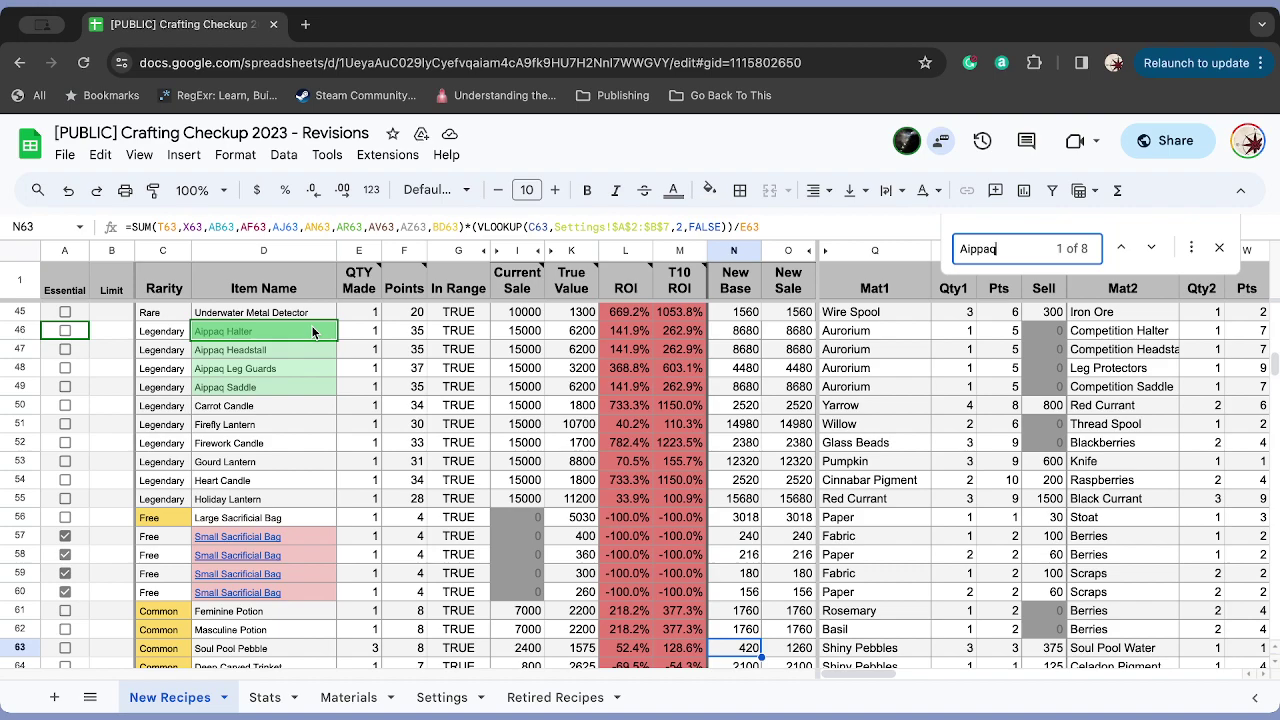
- Examine the Aippaq Halter recipe across row 46 to Mat1, then back to its New Base and Current Sale formulas
left_click(311, 330)
key("Right")
key("Right")
key("Right")
key("Right")
key("Right")
key("Right")
key("Right")
key("Right")
key("Right")
key("Right")
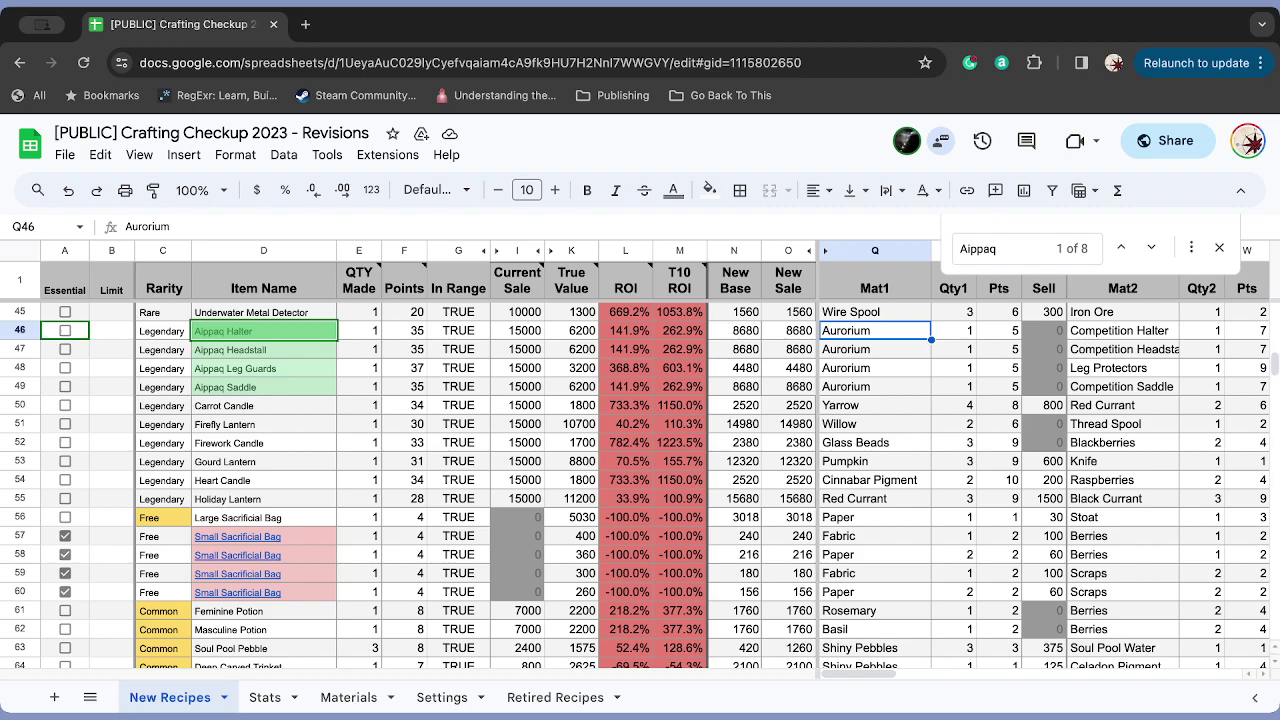
key("Left")
key("Left")
key("Left")
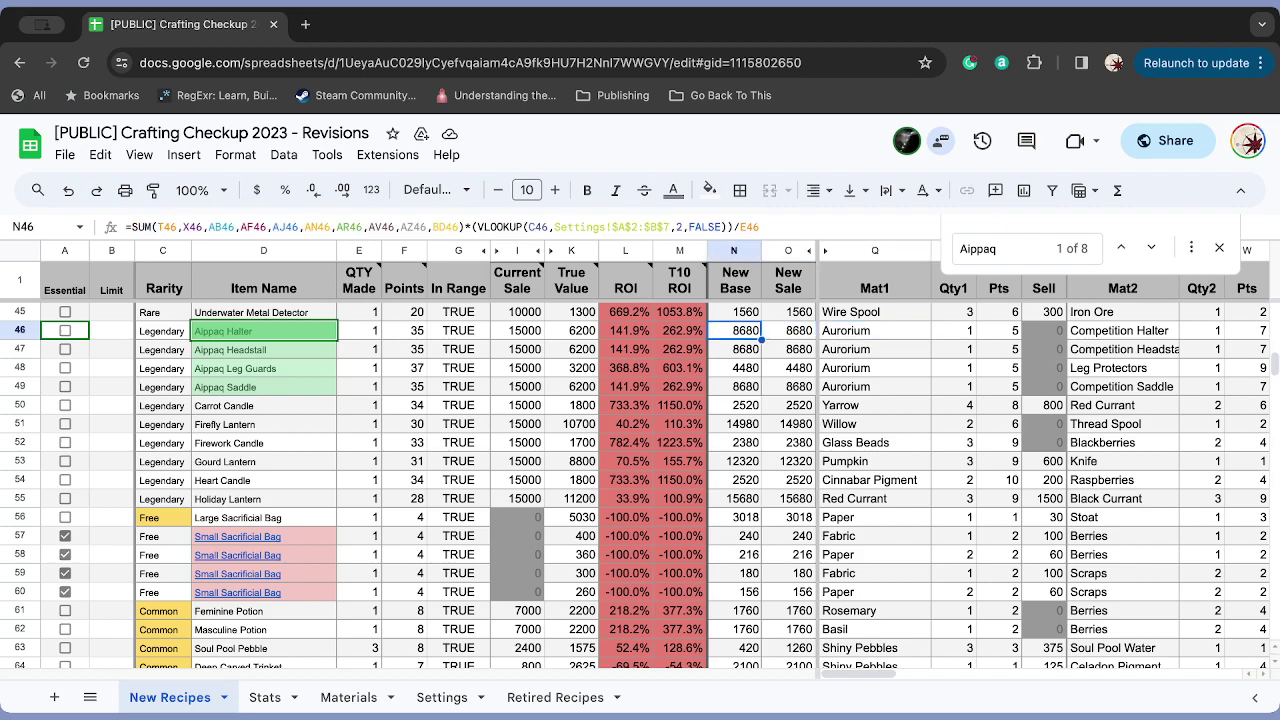
key("Left")
key("Left")
key("Left")
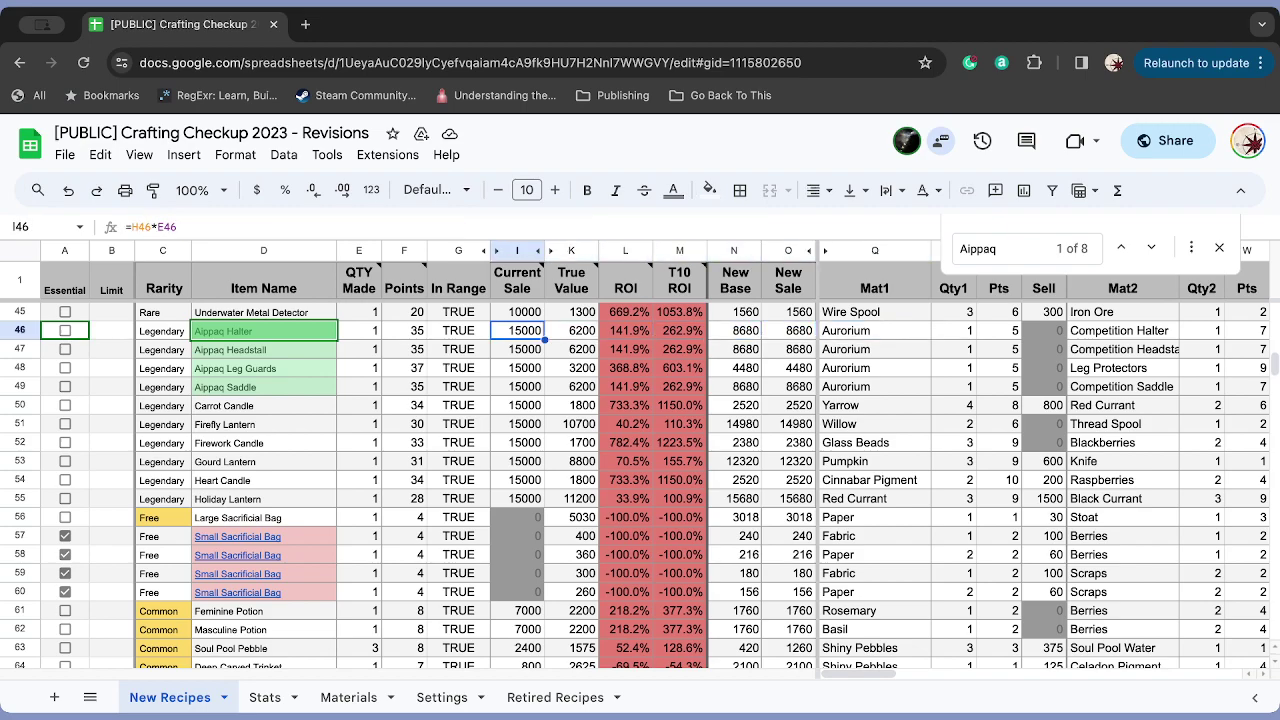
- Go through the Legendary recipes below Aippaq Halter down to Holiday Lantern in row 55, then back up to row 45
key("Down")
key("Down")
key("Down")
key("Down")
key("Left")
key("Left")
key("Left")
key("Left")
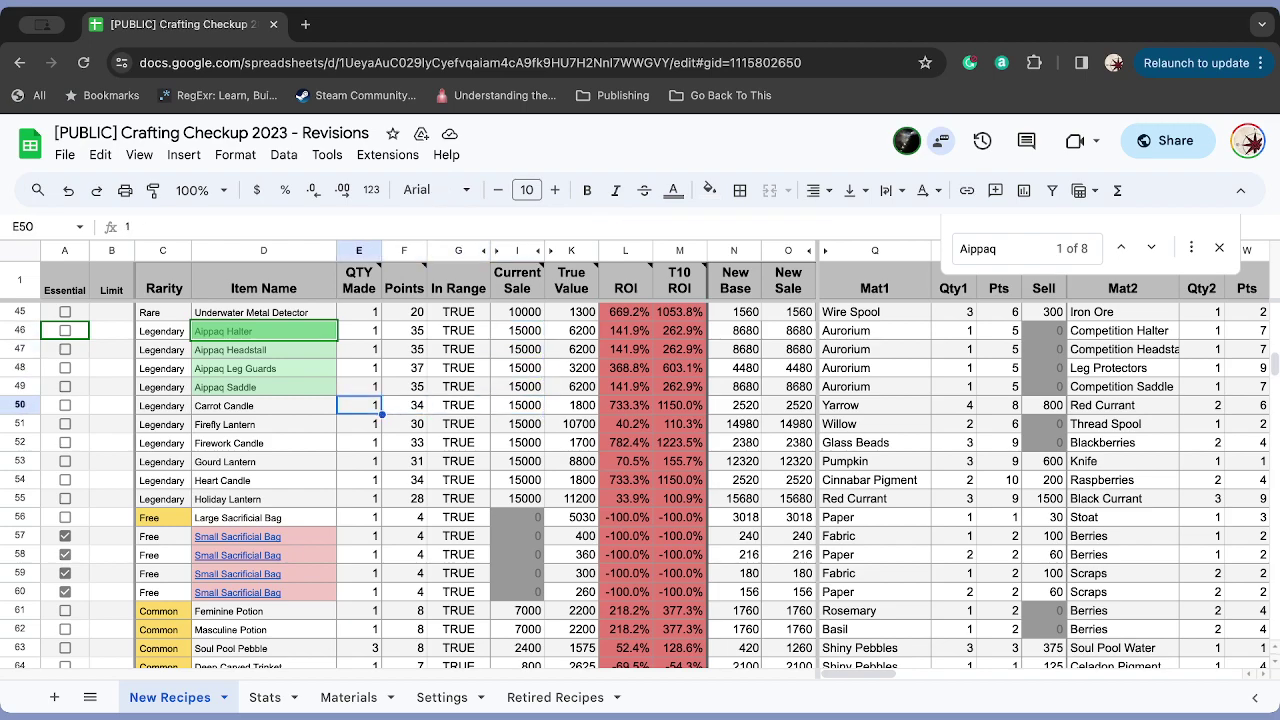
key("Left")
key("Left")
key("Down")
key("Right")
key("Down")
key("Down")
key("Down")
key("Down")
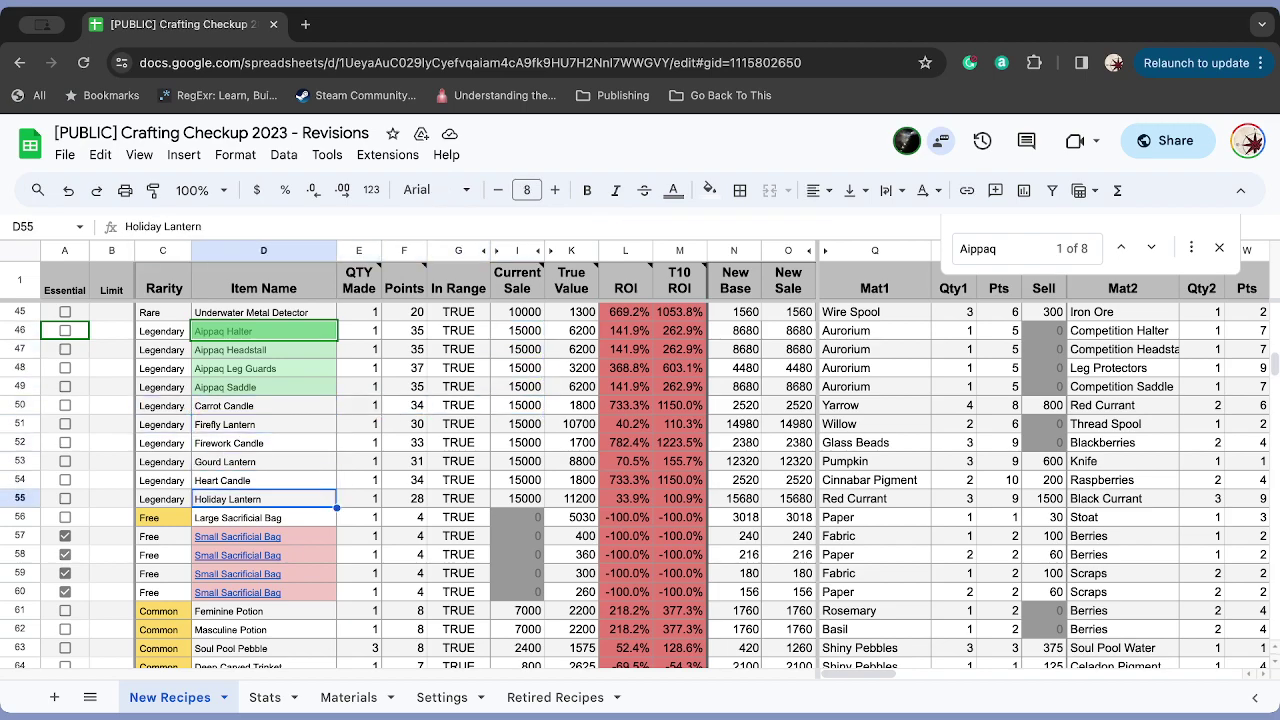
key("Up")
key("Up")
key("Up")
key("Up")
key("Up")
key("Up")
key("Up")
key("Up")
key("Up")
key("Up")
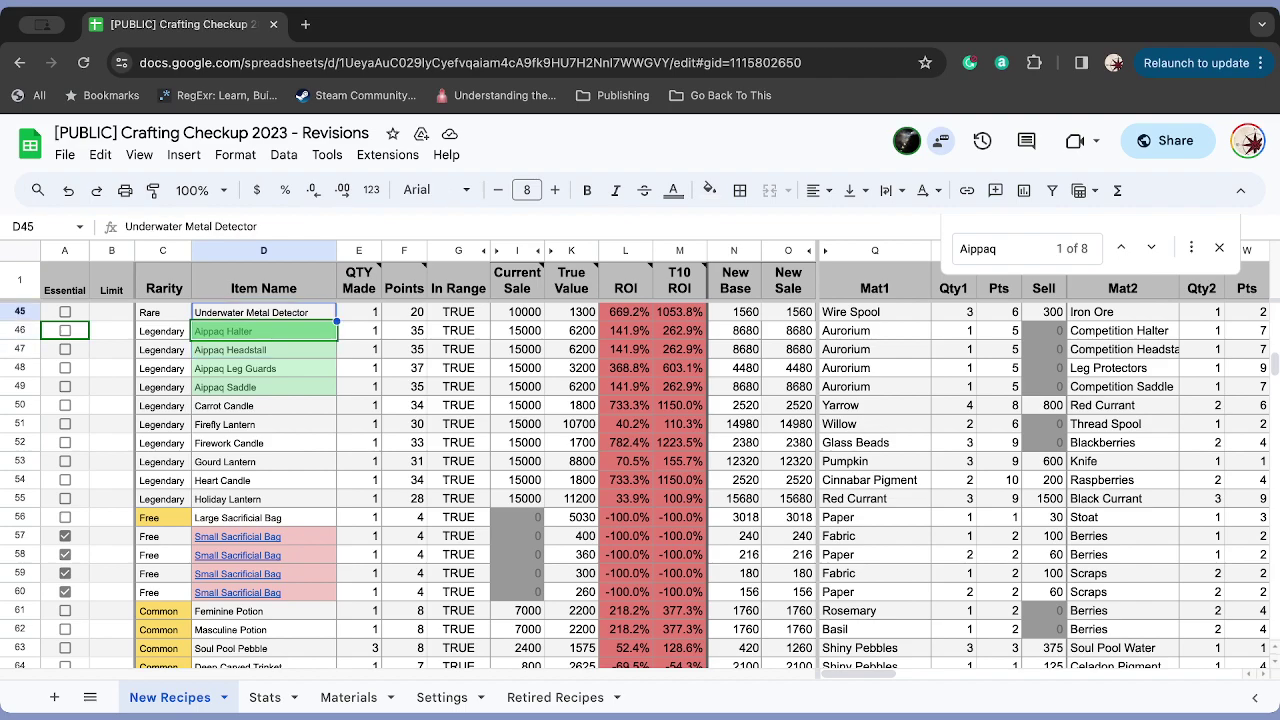
- Examine the Aippaq Halter row from its ROI formula in L46 to the Mat2 quantity in V46
key("Right")
key("Right")
key("Right")
key("Right")
key("Down")
key("Right")
key("Right")
key("Right")
key("Right")
key("Right")
key("Right")
key("Right")
key("Right")
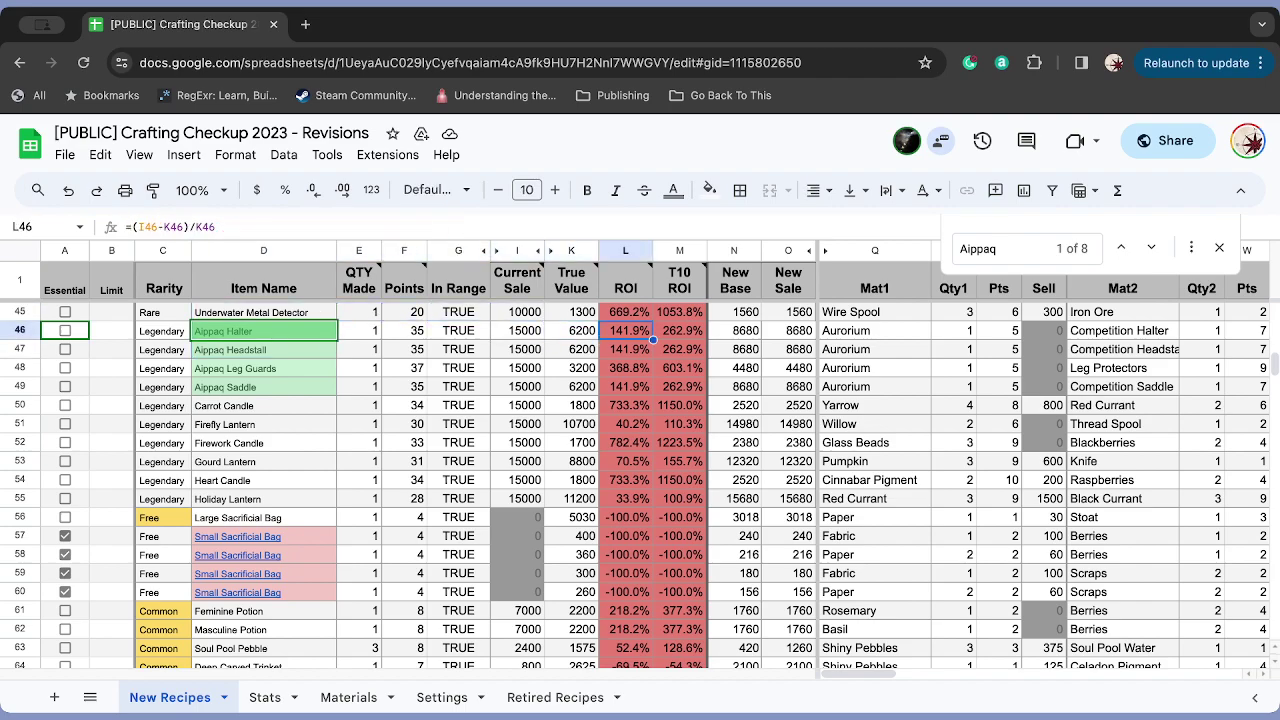
key("Right")
key("Right")
key("Right")
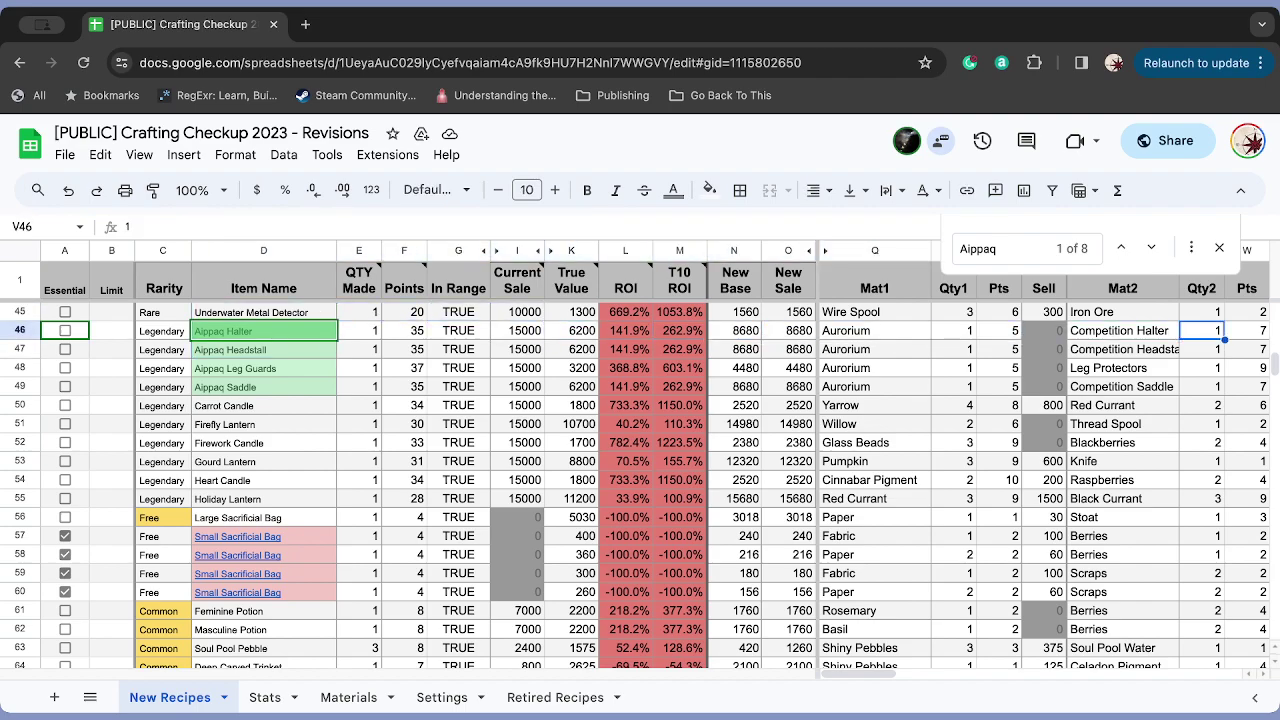
- Examine the Aippaq Halter's materials in row 46, including the Mat3 sell formula in AB46, ending on the Mat5 quantity in AH46
key("Left")
key("Left")
key("Left")
key("Left")
key("Left")
key("Left")
key("Right")
key("Right")
key("Right")
key("Right")
key("Right")
key("Right")
key("Right")
key("Right")
key("Right")
key("Right")
key("Right")
key("Right")
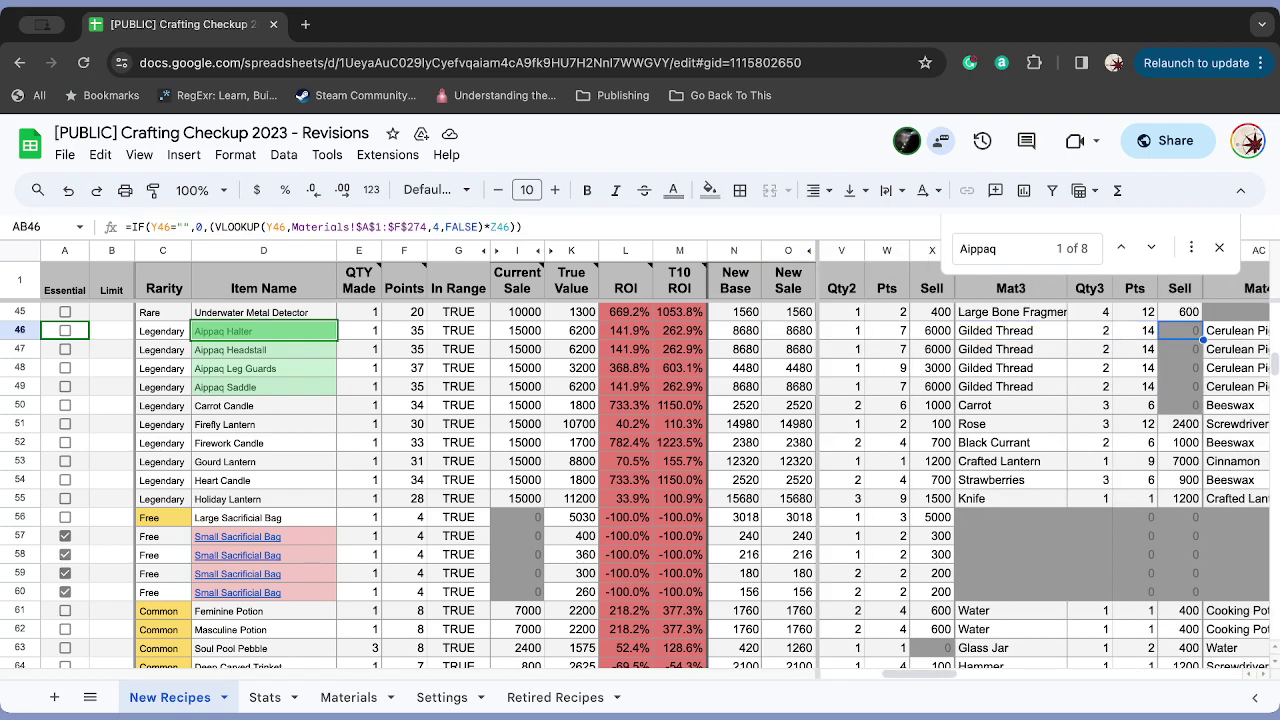
key("Right")
key("Right")
key("Right")
key("Right")
key("Right")
key("Right")
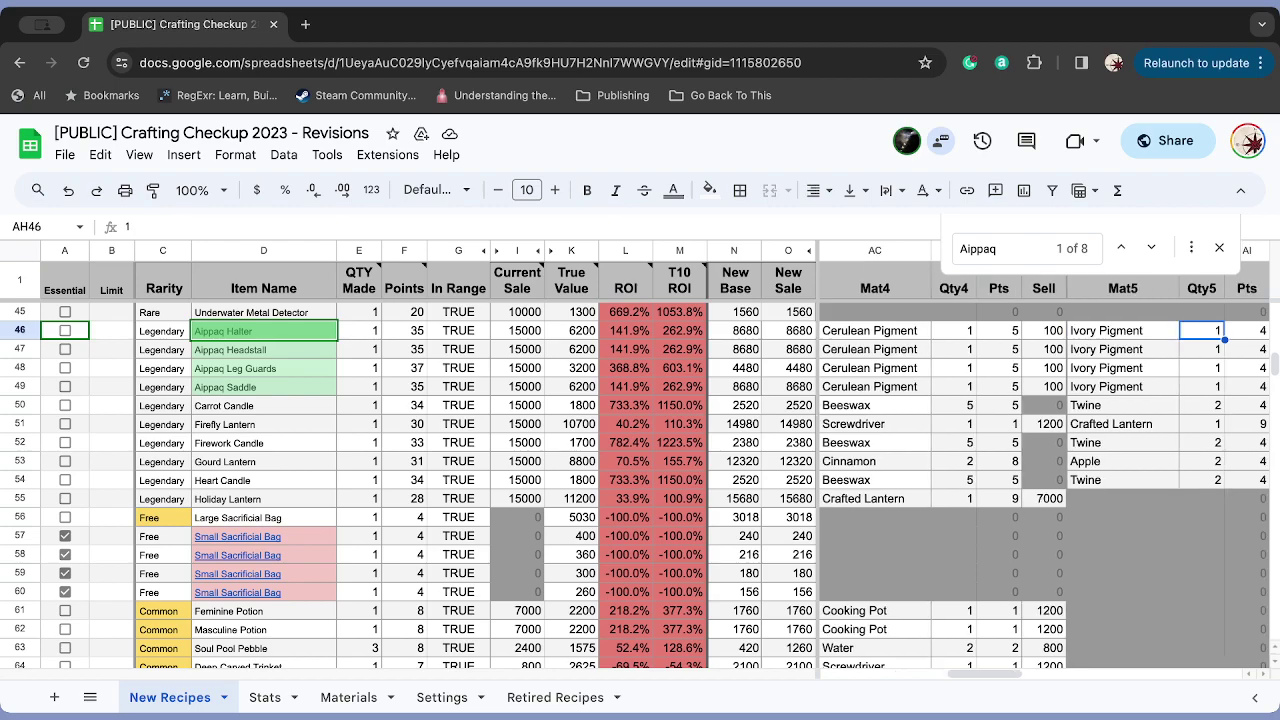
- Examine the Aippaq Halter's Mat4 sell formula in AF46 and its Mat6 cell in AK46
key("Right")
key("Right")
key("Right")
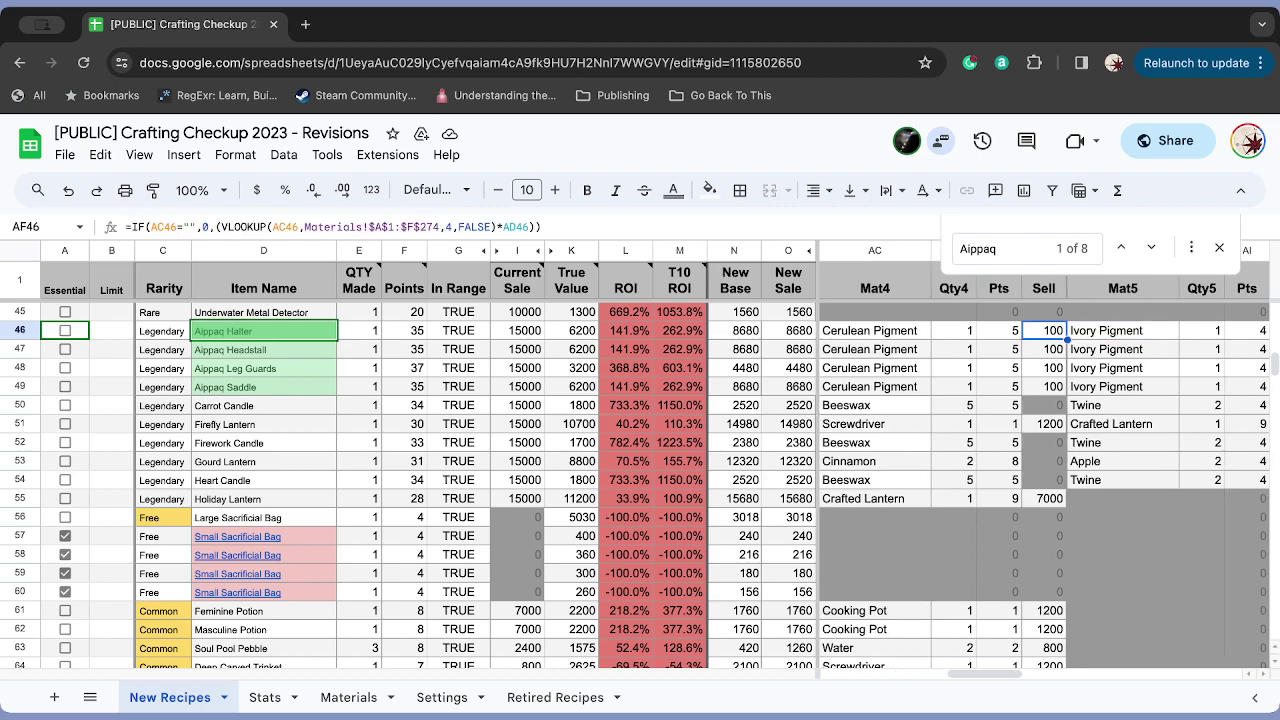
key("Left")
key("Left")
key("Left")
key("Left")
key("Left")
key("Left")
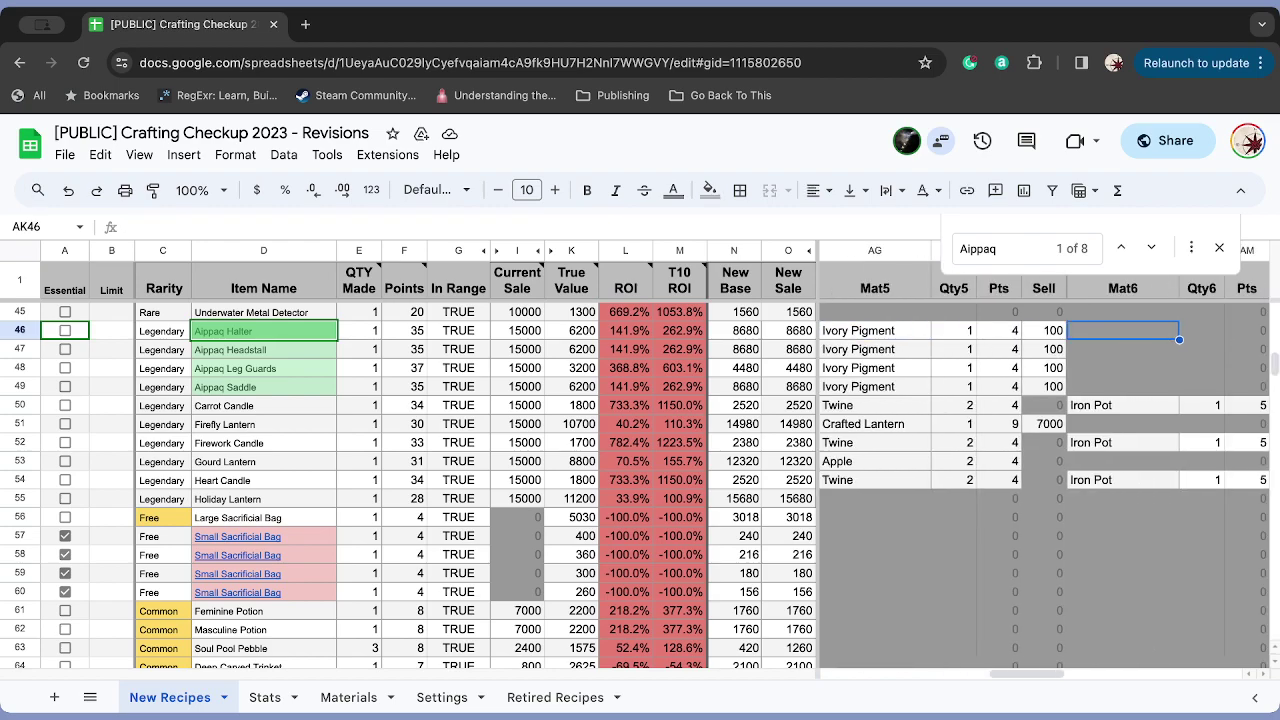
- Go back through the Aippaq Halter's materials in row 46, from Mat3 in Y46 to the Mat1 quantity in R46
key("Left")
key("Left")
key("Left")
key("Left")
key("Left")
key("Left")
key("Left")
key("Left")
key("Left")
key("Left")
key("Left")
key("Left")
key("Left")
key("Left")
key("Left")
key("Left")
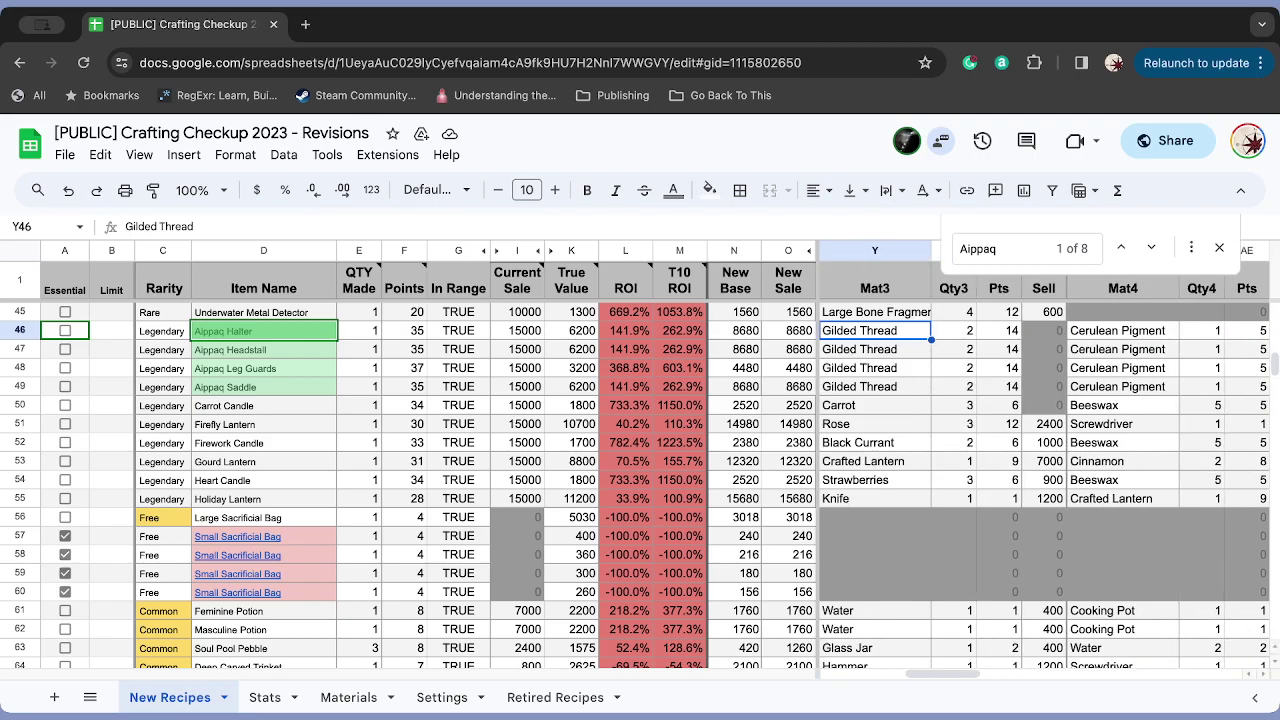
key("Right")
key("Right")
key("Right")
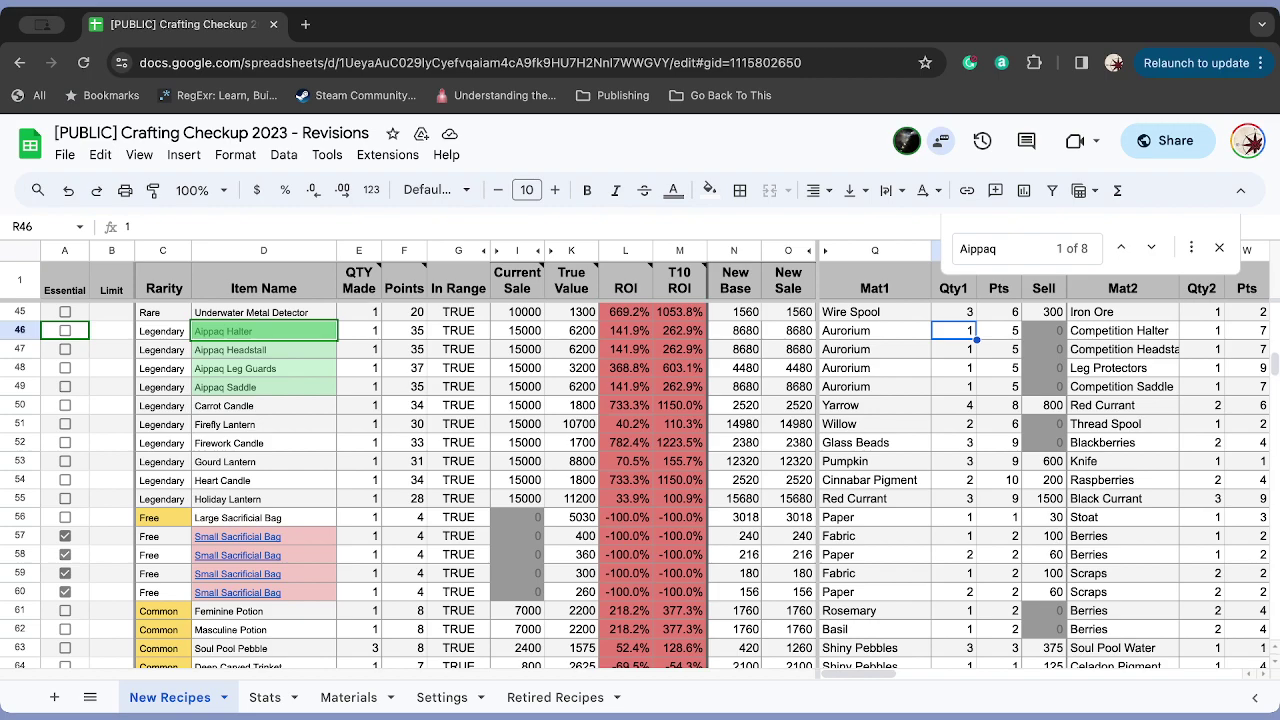
- Compare Mat1 and Mat2 of the four Aippaq recipes down to U49, then return to Mat1 in Q46
key("Down")
key("Down")
key("Down")
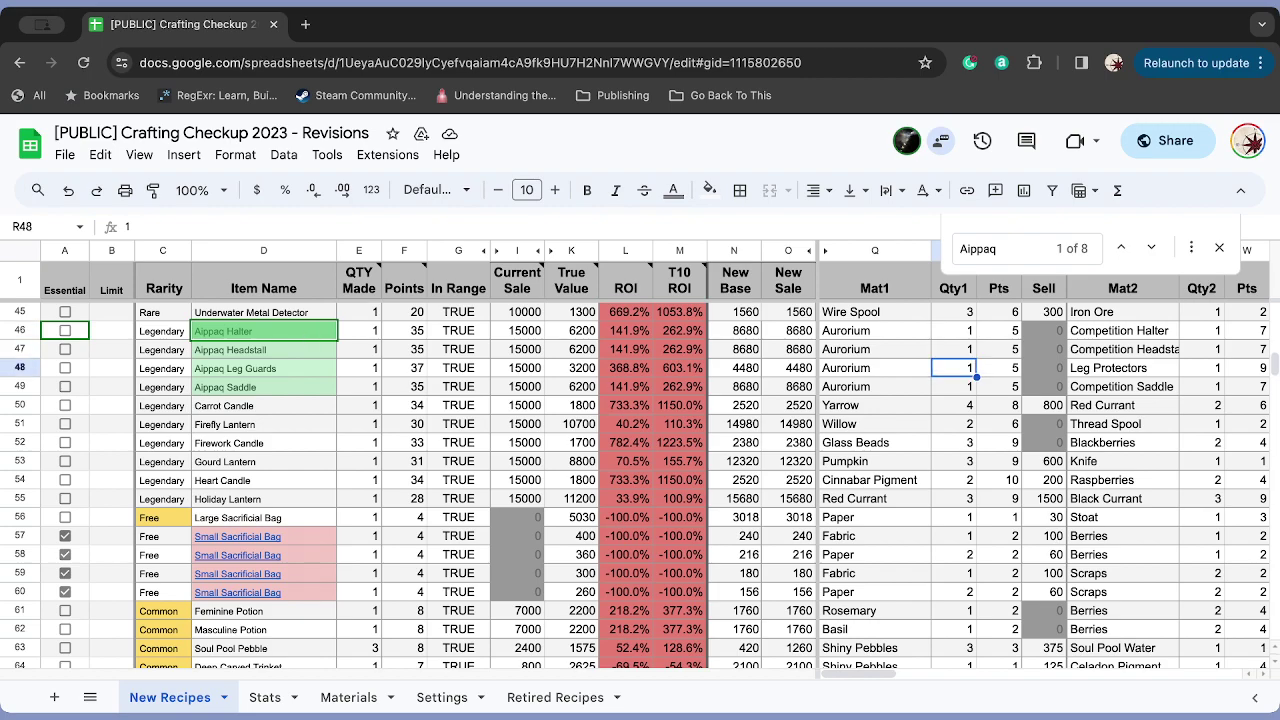
key("Right")
key("Right")
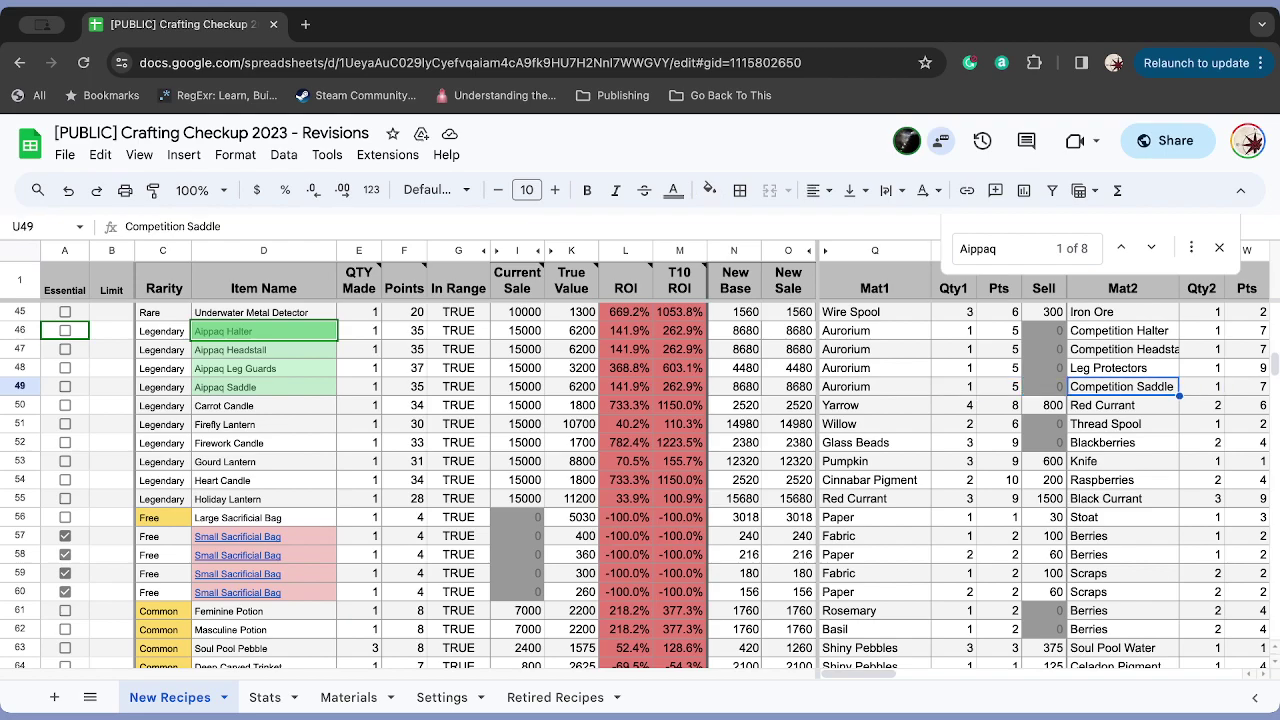
key("Left")
key("Left")
key("Left")
key("Left")
key("Left")
key("Right")
key("Right")
key("Up")
key("Up")
key("Up")
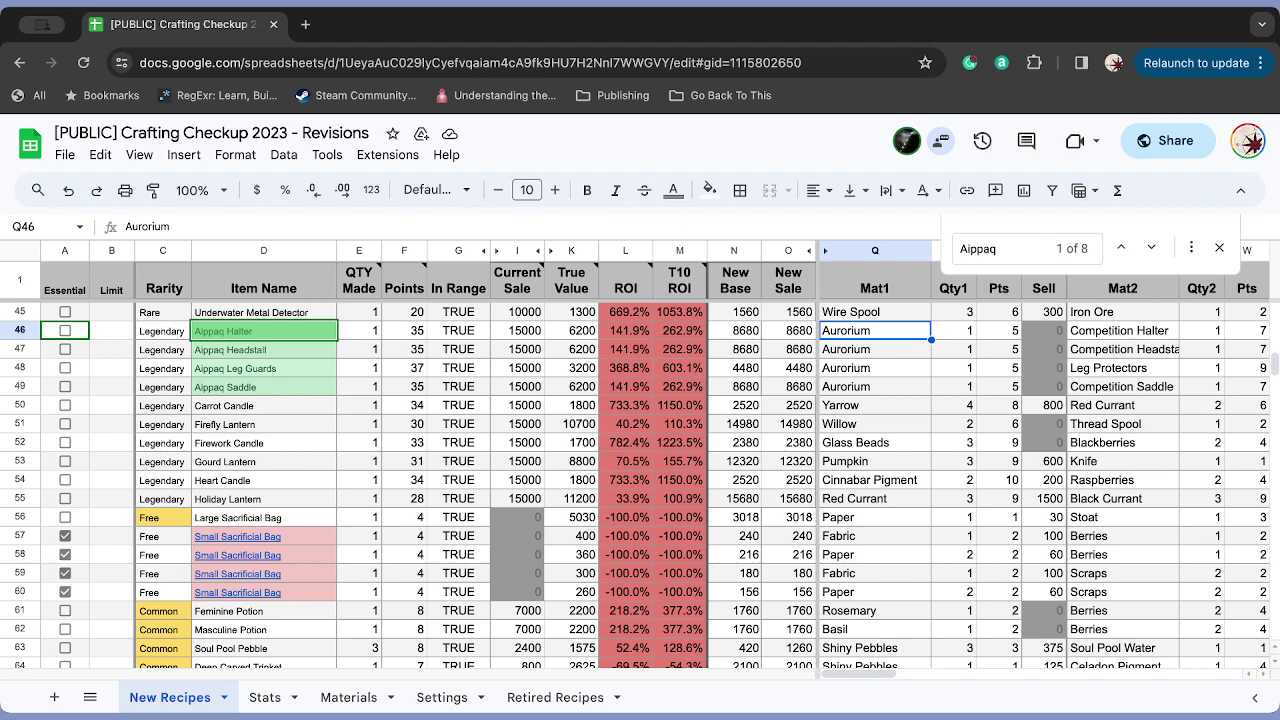
- Review the Aippaq recipes' Mat1 entries down to Q49, then check the New Base formula in N50 and Current Sale formula in I49
key("Down")
key("Down")
key("Down")
key("Down")
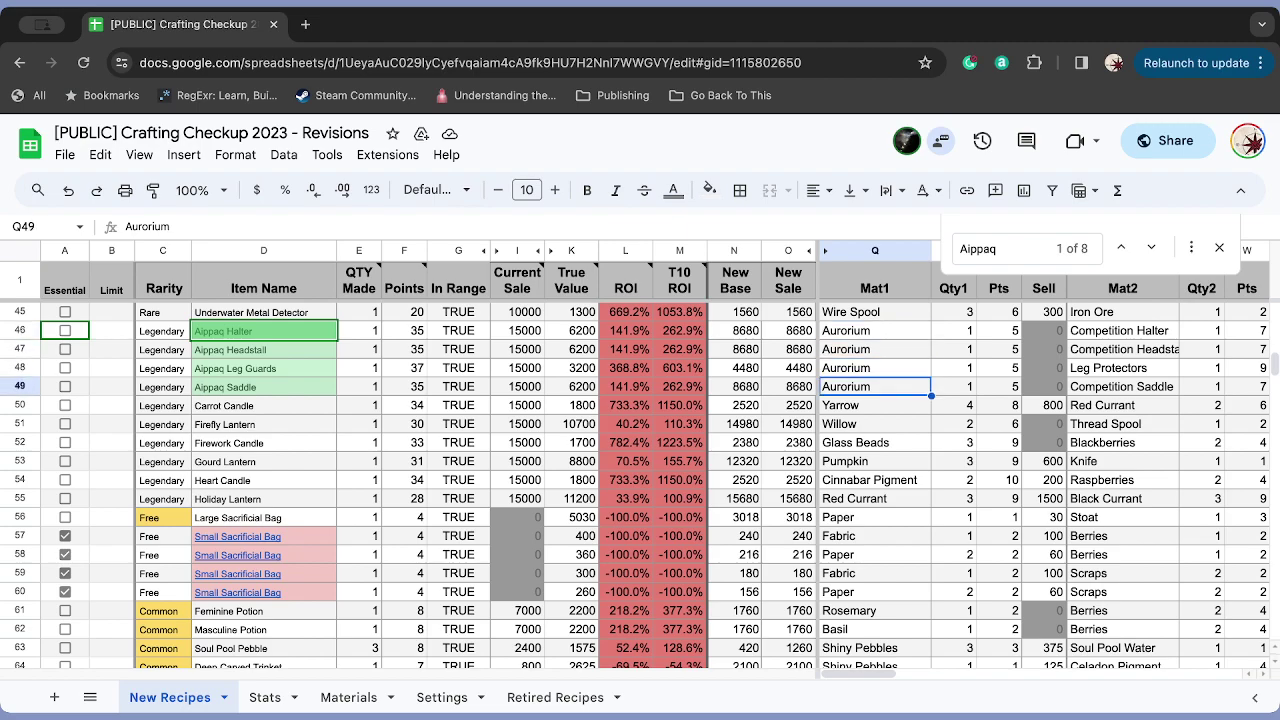
key("Left")
key("Left")
key("Left")
key("Left")
key("Left")
key("Left")
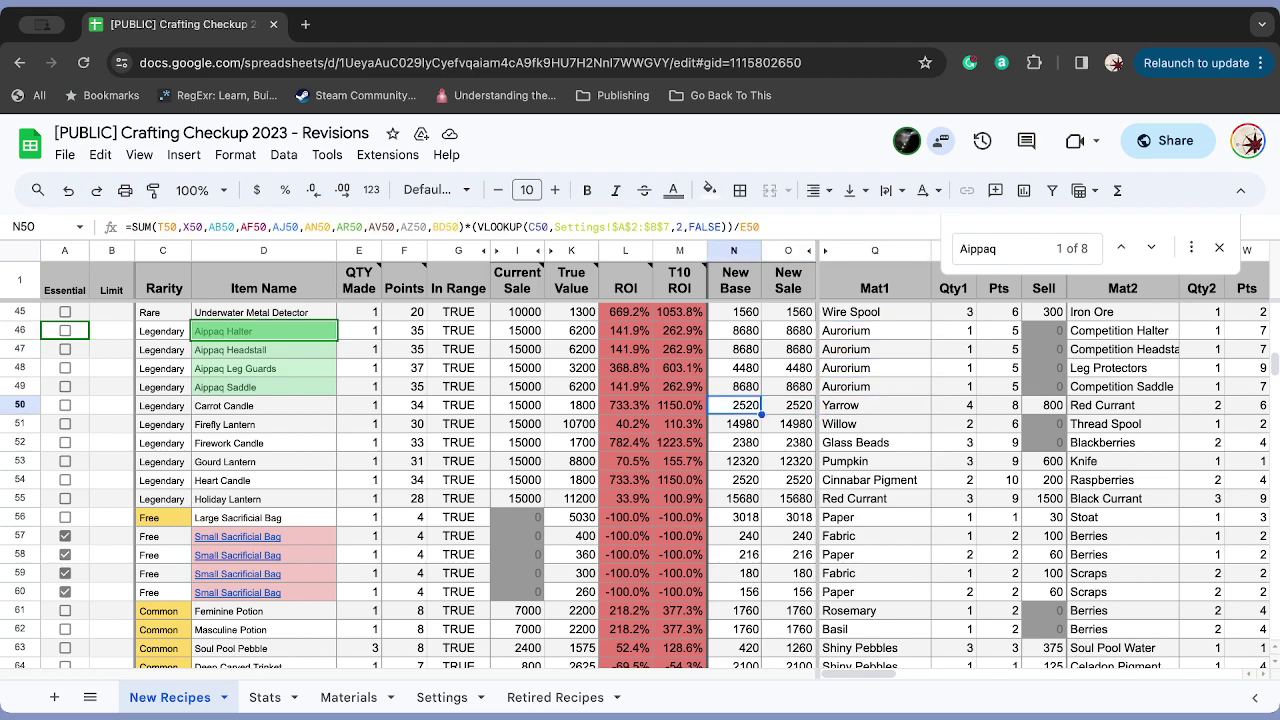
key("Right")
key("Up")
key("Left")
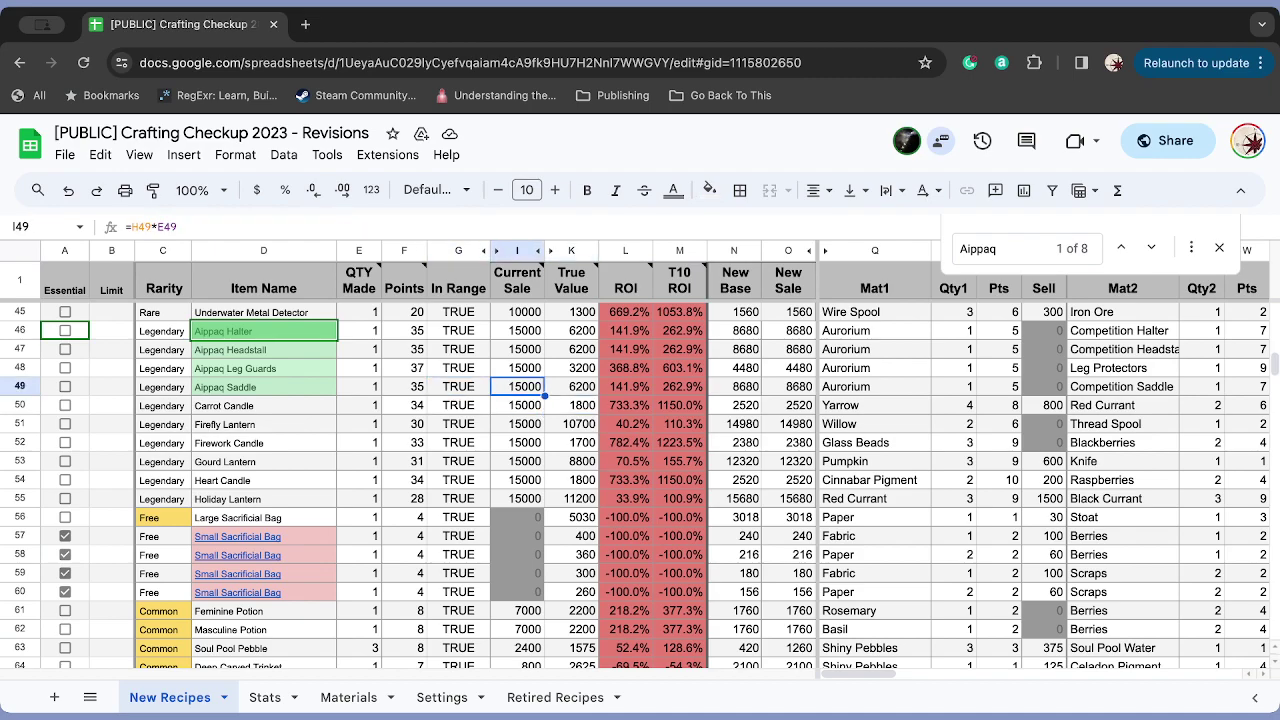
- Compare the Mat2 entries of the Aippaq recipes in column U, ending on the Aippaq Leg Guards row
key("Right")
key("Right")
key("Right")
key("Right")
key("Right")
key("Right")
key("Right")
key("Right")
key("Right")
key("Right")
key("Up")
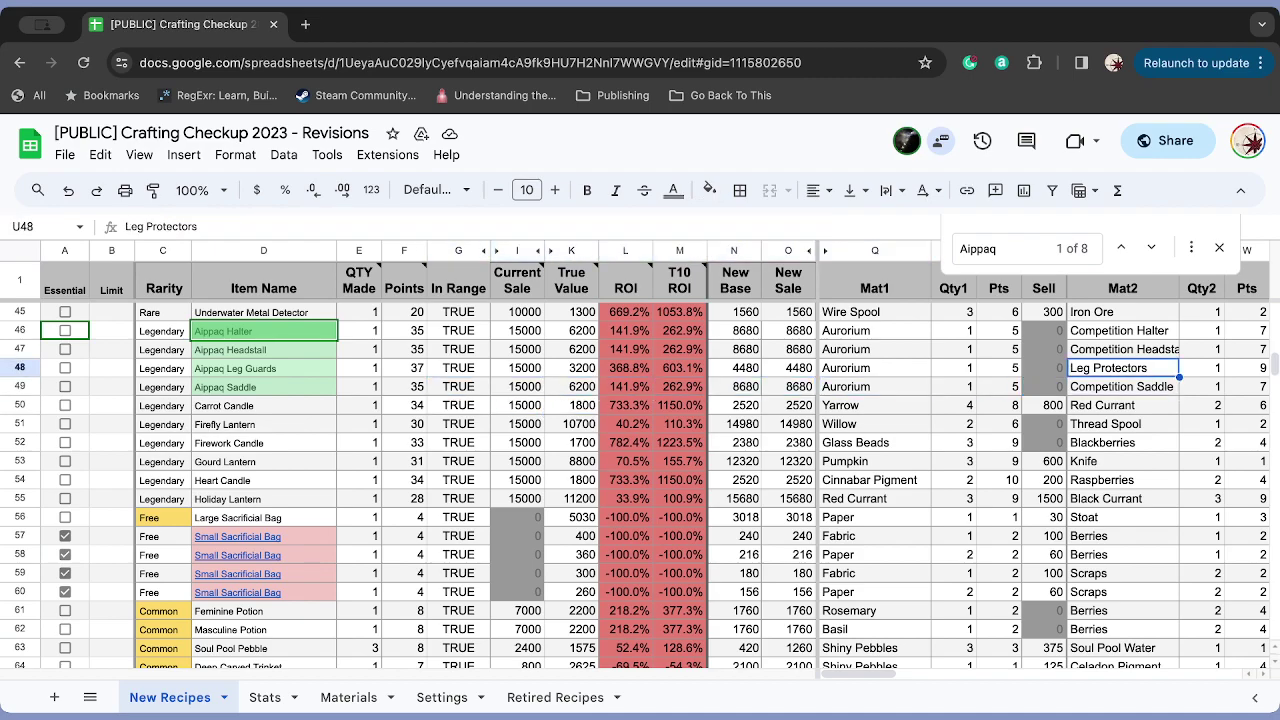
key("Up")
key("Up")
key("Down")
key("Down")
key("Down")
key("Up")
- Examine the Aippaq Leg Guards' materials in row 48 from Mat2 through Mat4 to the Mat5 quantity in AH48
key("Right")
key("Right")
key("Right")
key("Right")
key("Right")
key("Right")
key("Right")
key("Right")
key("Right")
key("Right")
key("Right")
key("Right")
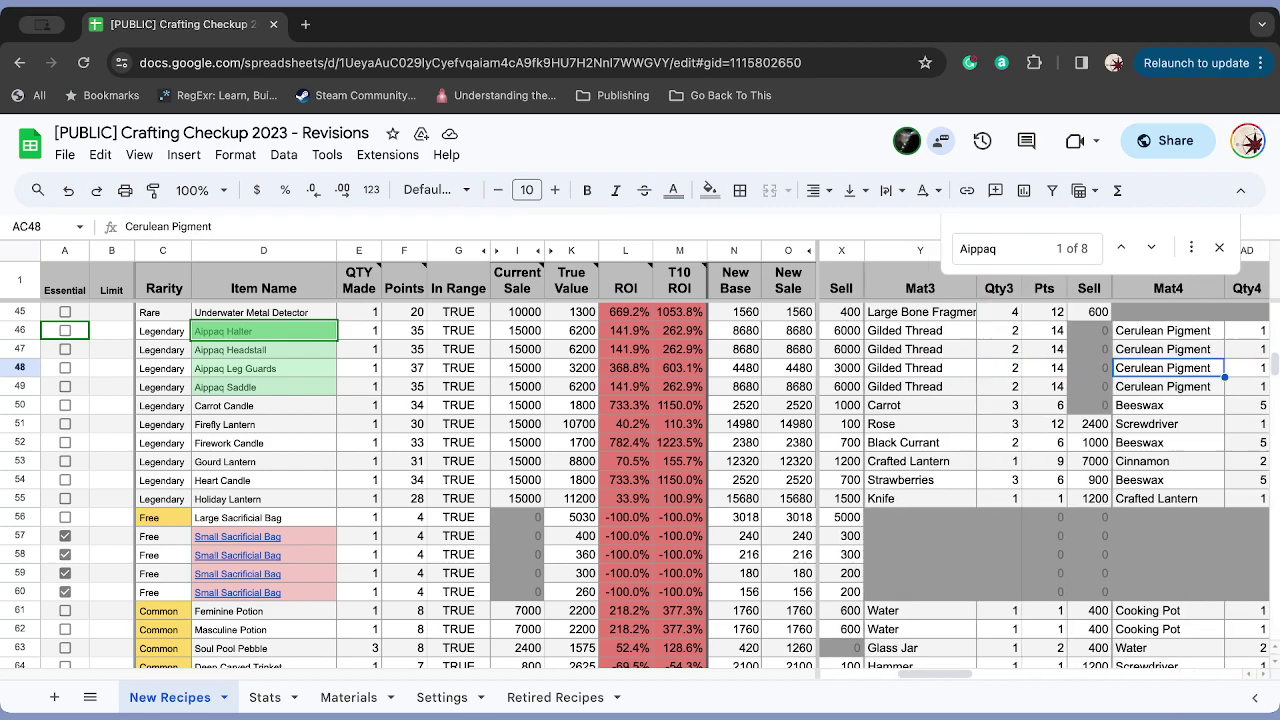
key("Right")
key("Right")
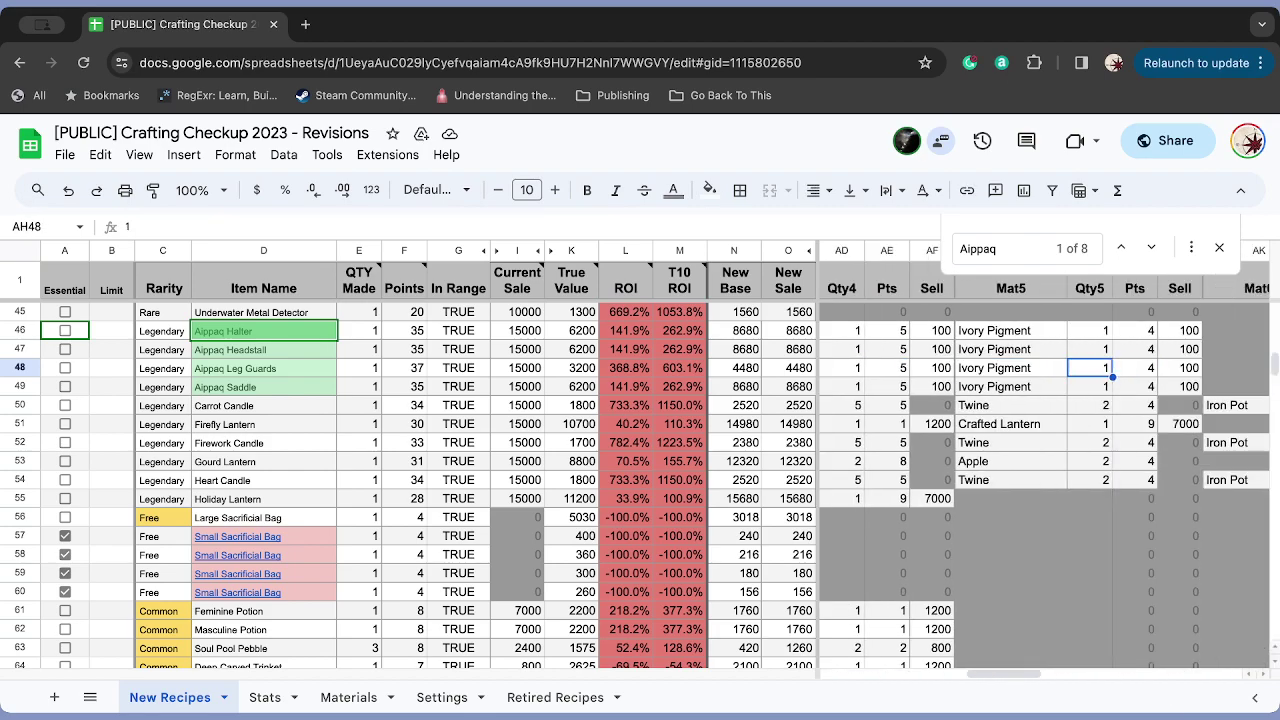
- Review the Aippaq Leg Guards row from the Mat5 quantity back to its rarity in C48
key("Left")
key("Left")
key("Left")
key("Left")
key("Left")
key("Left")
key("Left")
key("Left")
key("Left")
key("Left")
key("Left")
key("Left")
key("Left")
key("Left")
key("Left")
key("Left")
key("Left")
key("Left")
key("Left")
key("Left")
key("Left")
key("Left")
key("Left")
key("Left")
key("Left")
key("Left")
key("Left")
key("Left")
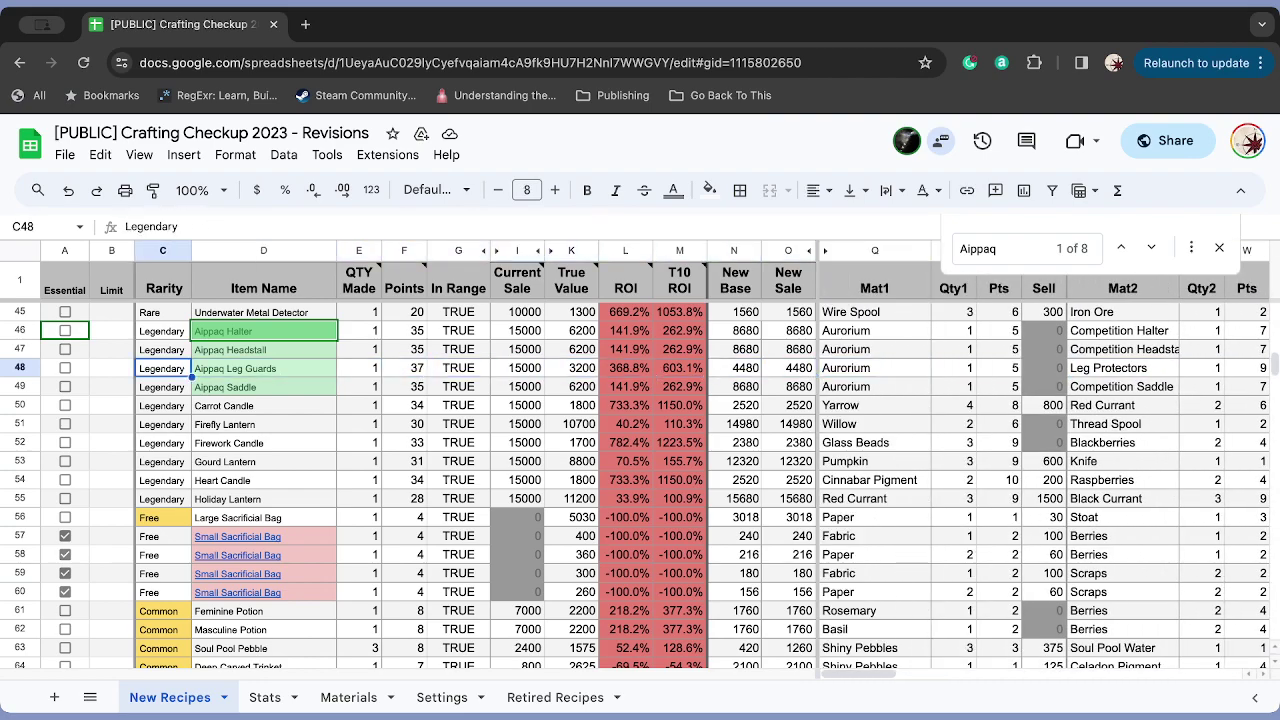
- Examine the Aippaq Saddle row from its rarity in C49 onward, including the Points formula in F49
key("Down")
key("Right")
key("Right")
key("Right")
key("Right")
key("Right")
key("Right")
key("Right")
key("Right")
key("Right")
key("Right")
key("Right")
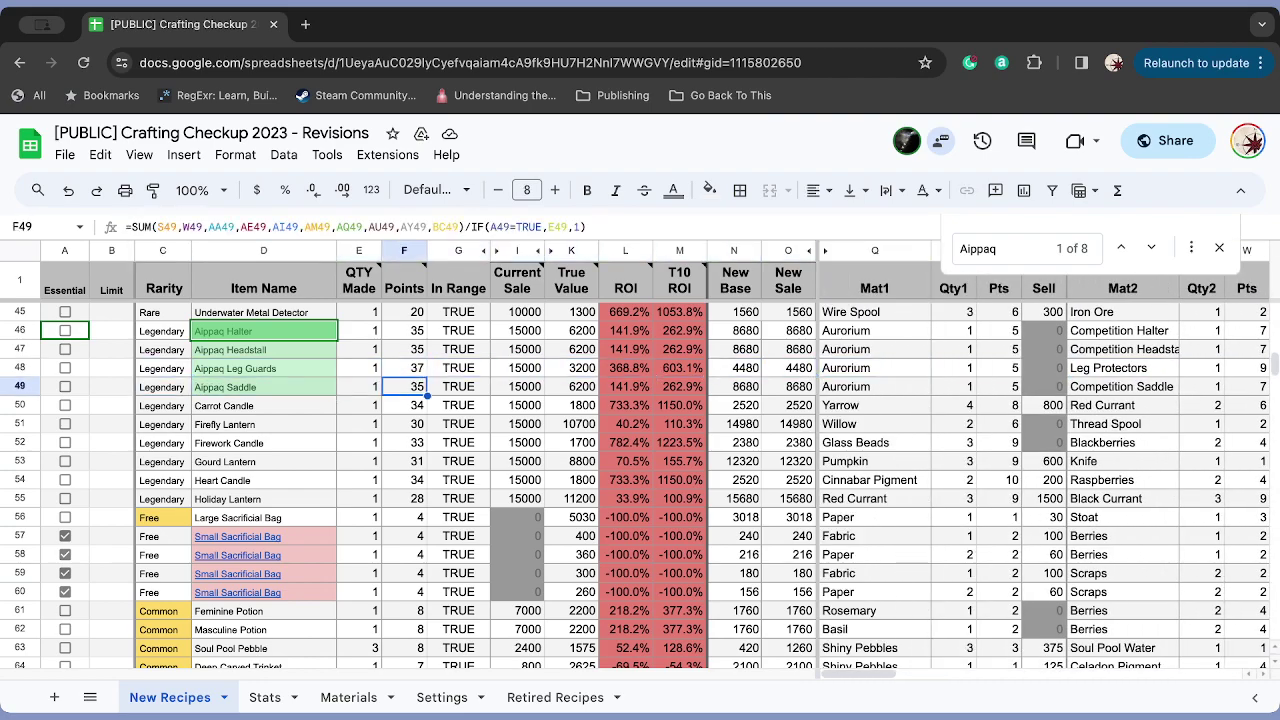